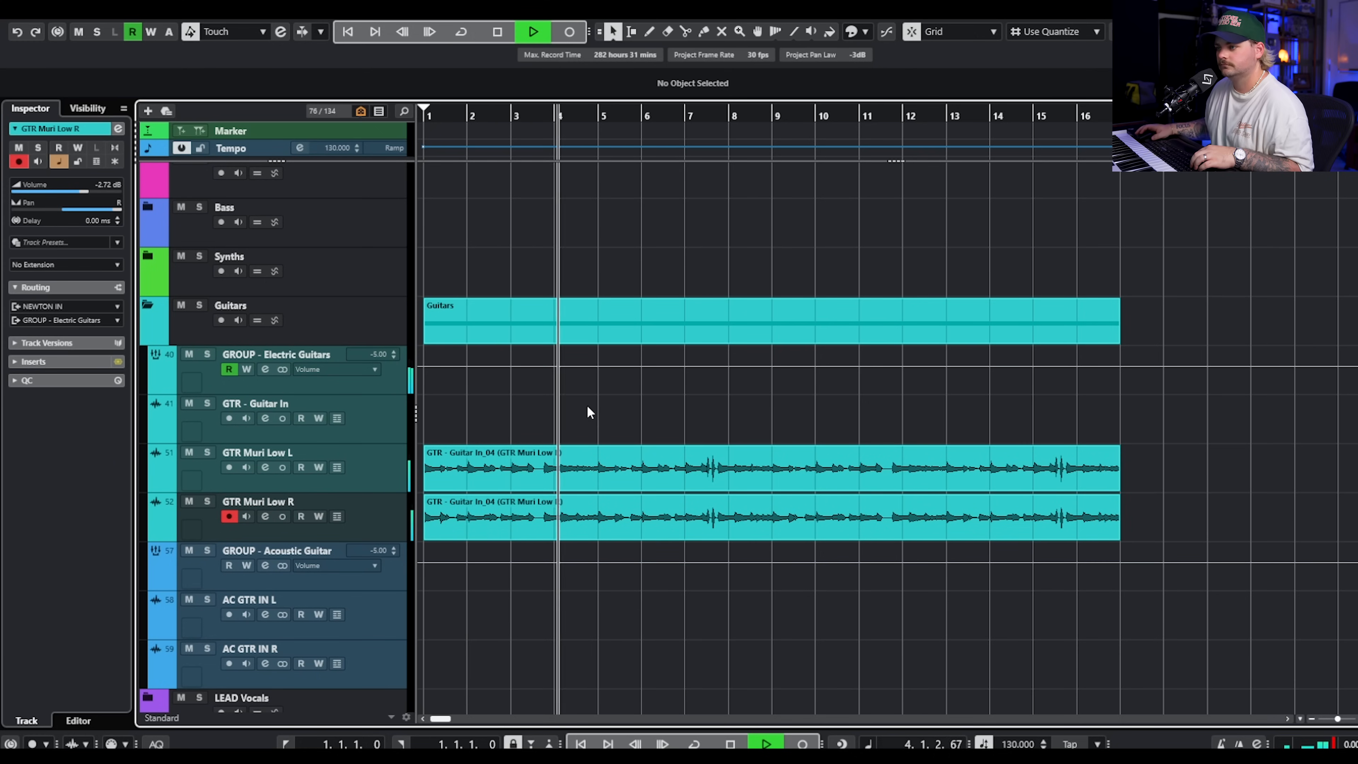
# Stop playback, then solo the GTR Muri Low L track with its Archetype Gojira X insert open over the arrangement.
pyautogui.click(497, 454)
pyautogui.press('space')
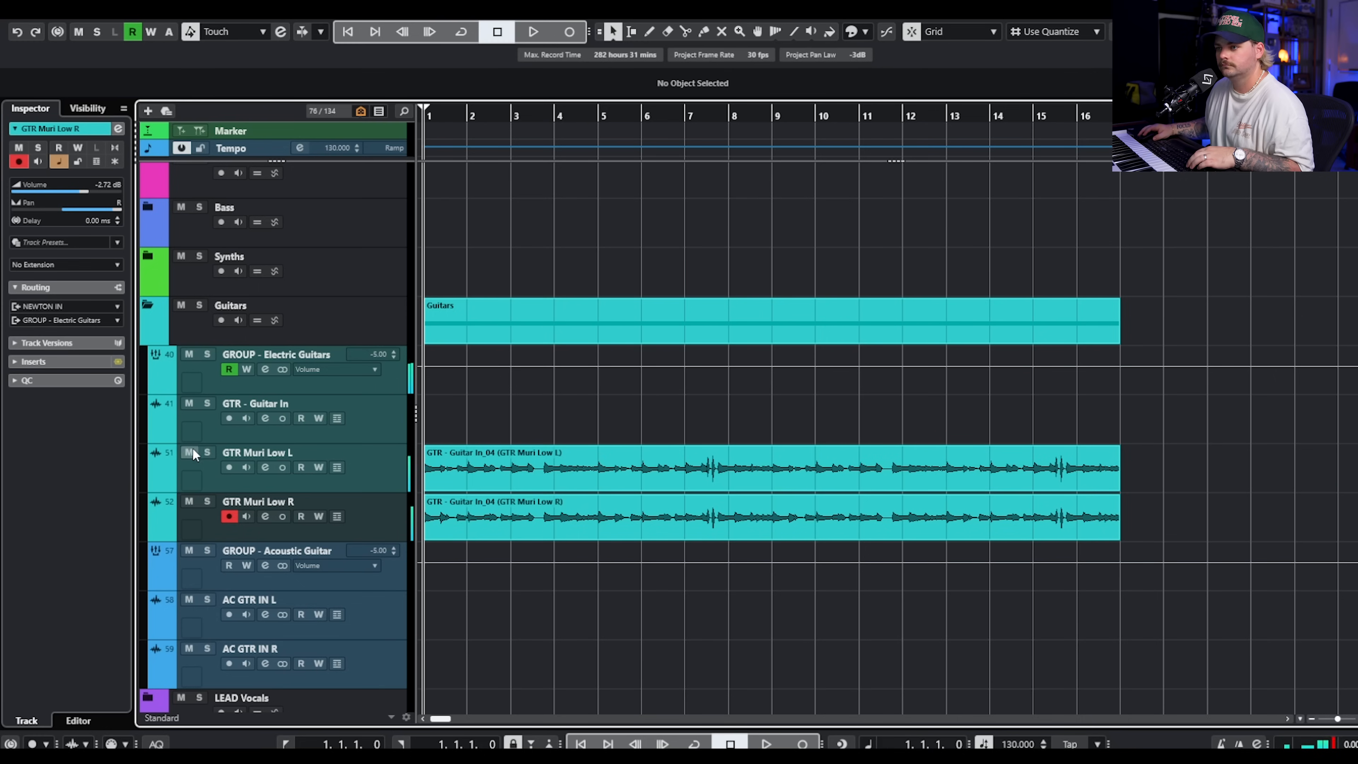
pyautogui.click(207, 453)
pyautogui.click(258, 474)
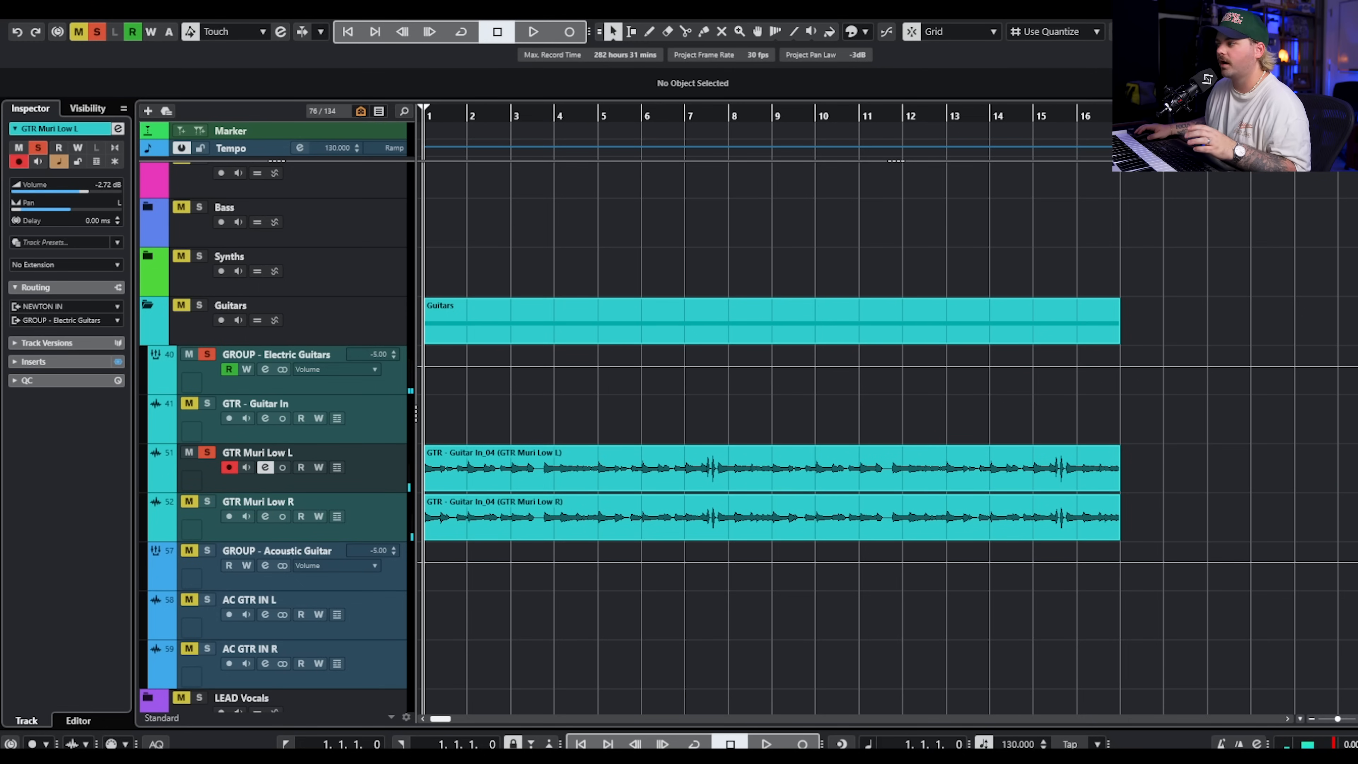
pyautogui.moveTo(1357, 86); pyautogui.dragTo(635, 51)
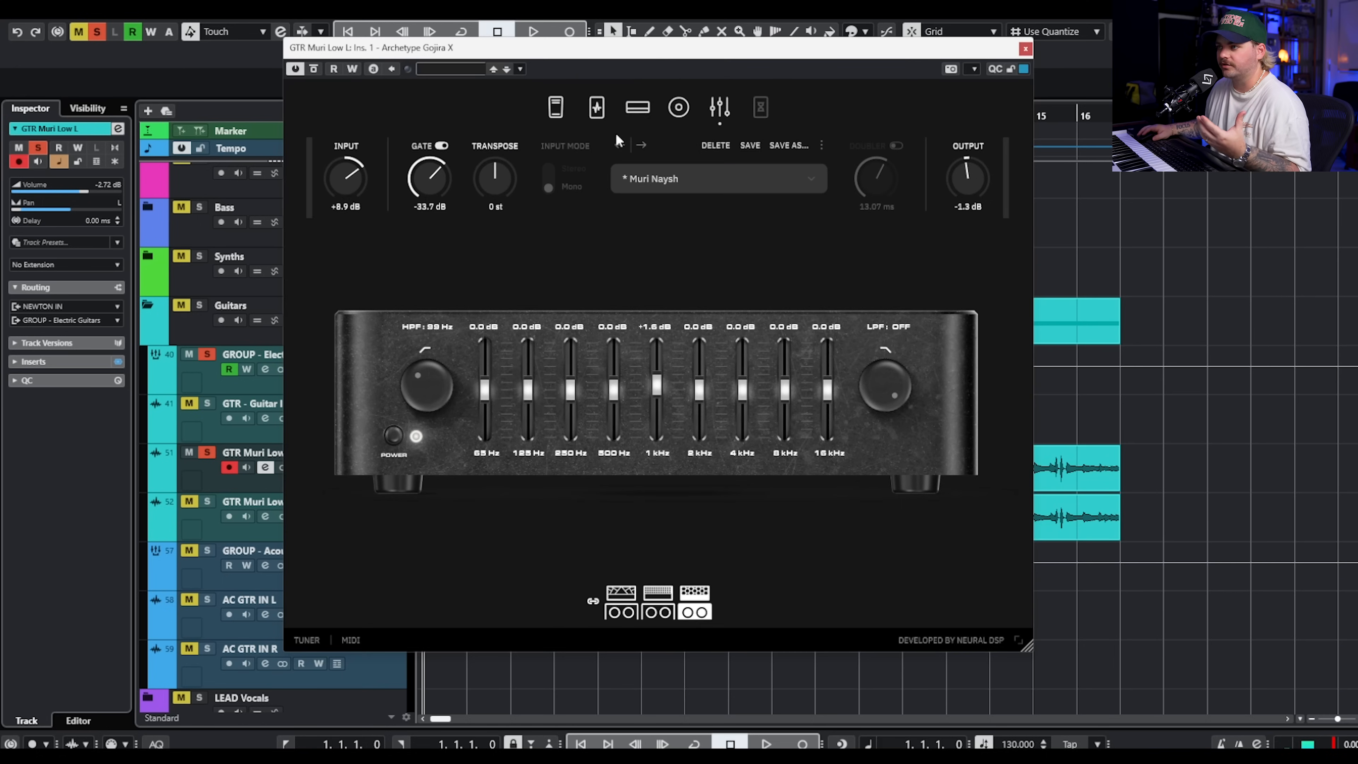
# Bypass the wow and octave pedal section of the plugin and audition the soloed guitar without it.
pyautogui.click(565, 109)
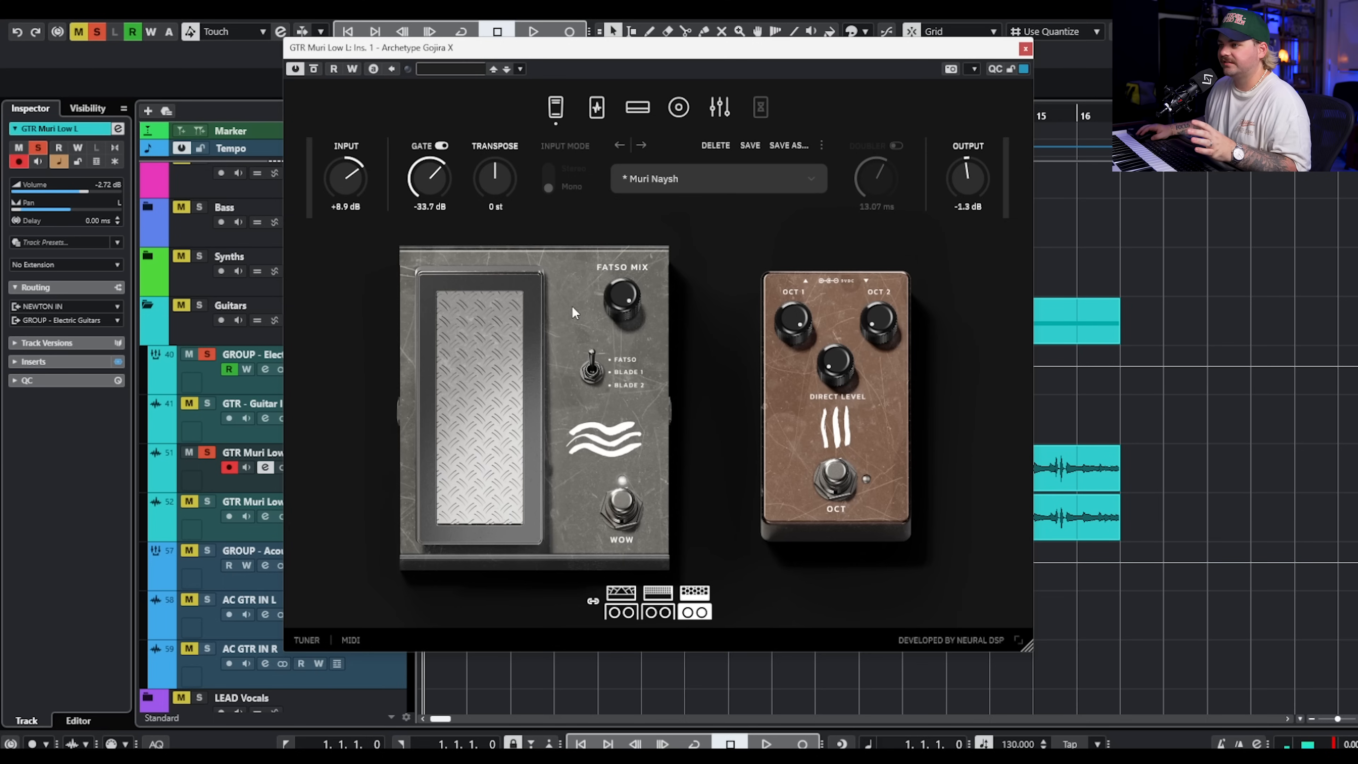
pyautogui.click(555, 119)
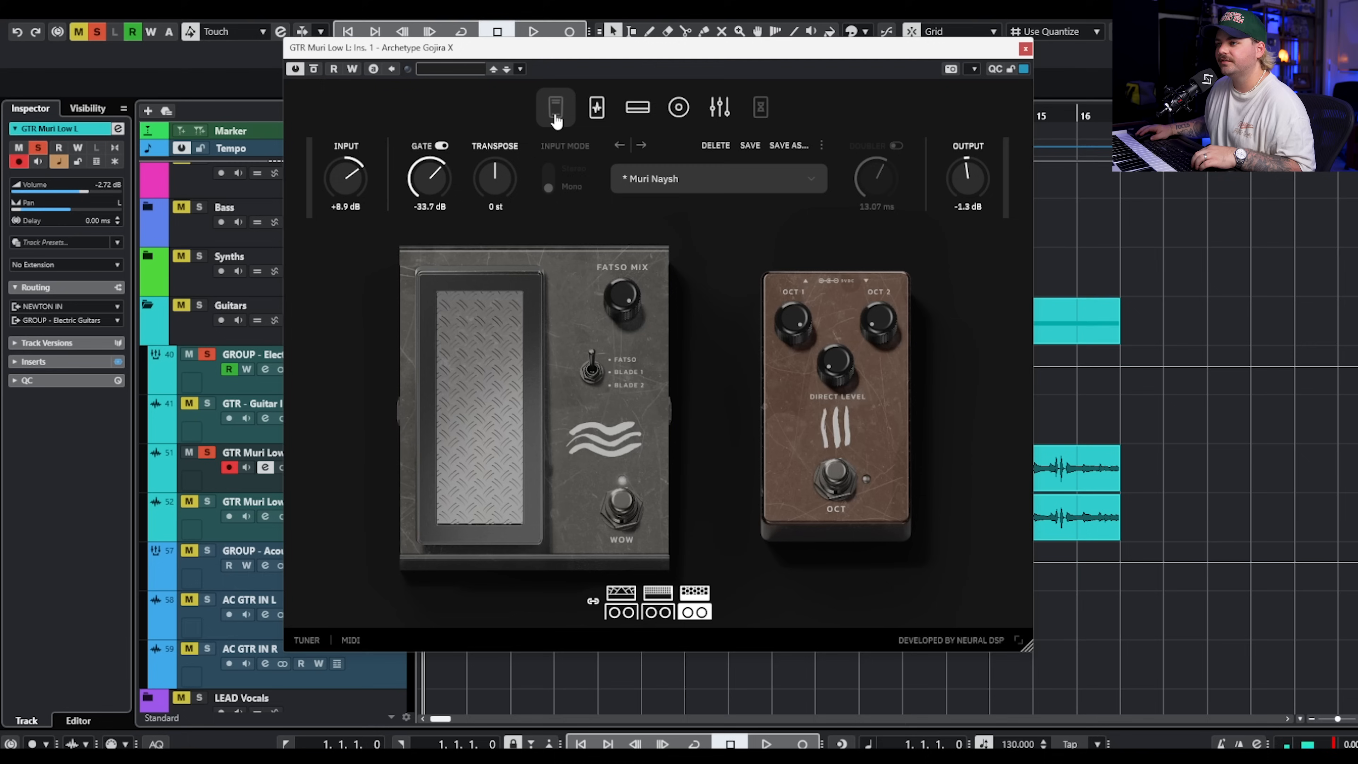
pyautogui.press('space')
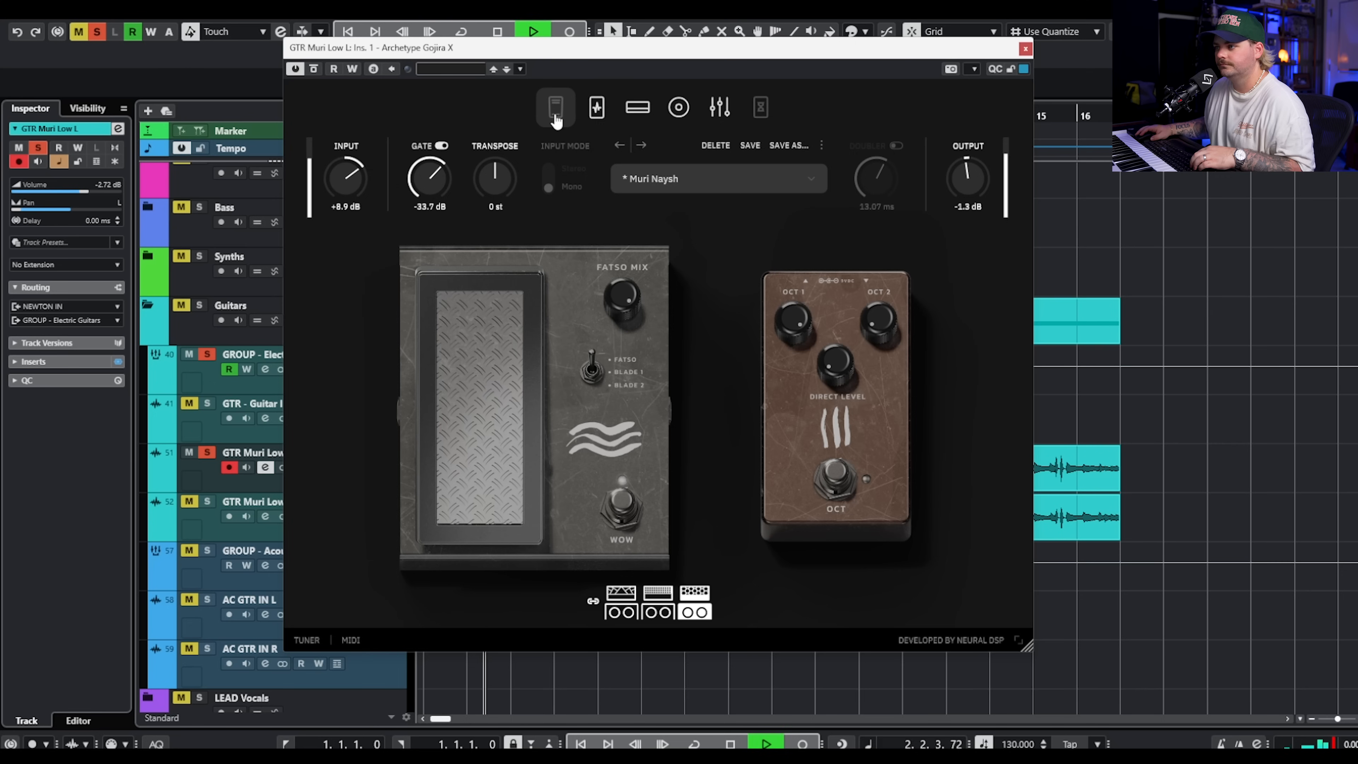
pyautogui.press('space')
# Examine the amp, the drive pedals, the graphic EQ and the wow pedal behind the Muri Naysh preset.
pyautogui.click(631, 120)
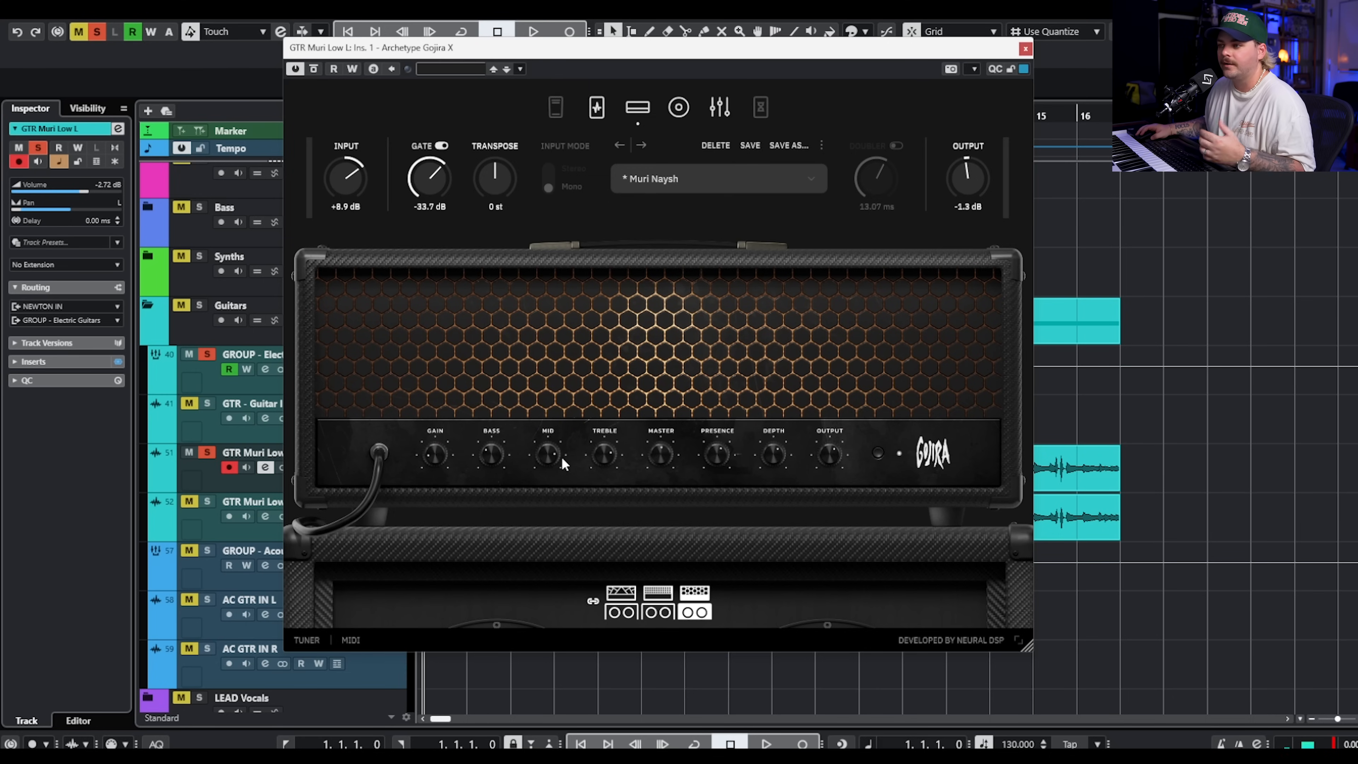
pyautogui.click(597, 108)
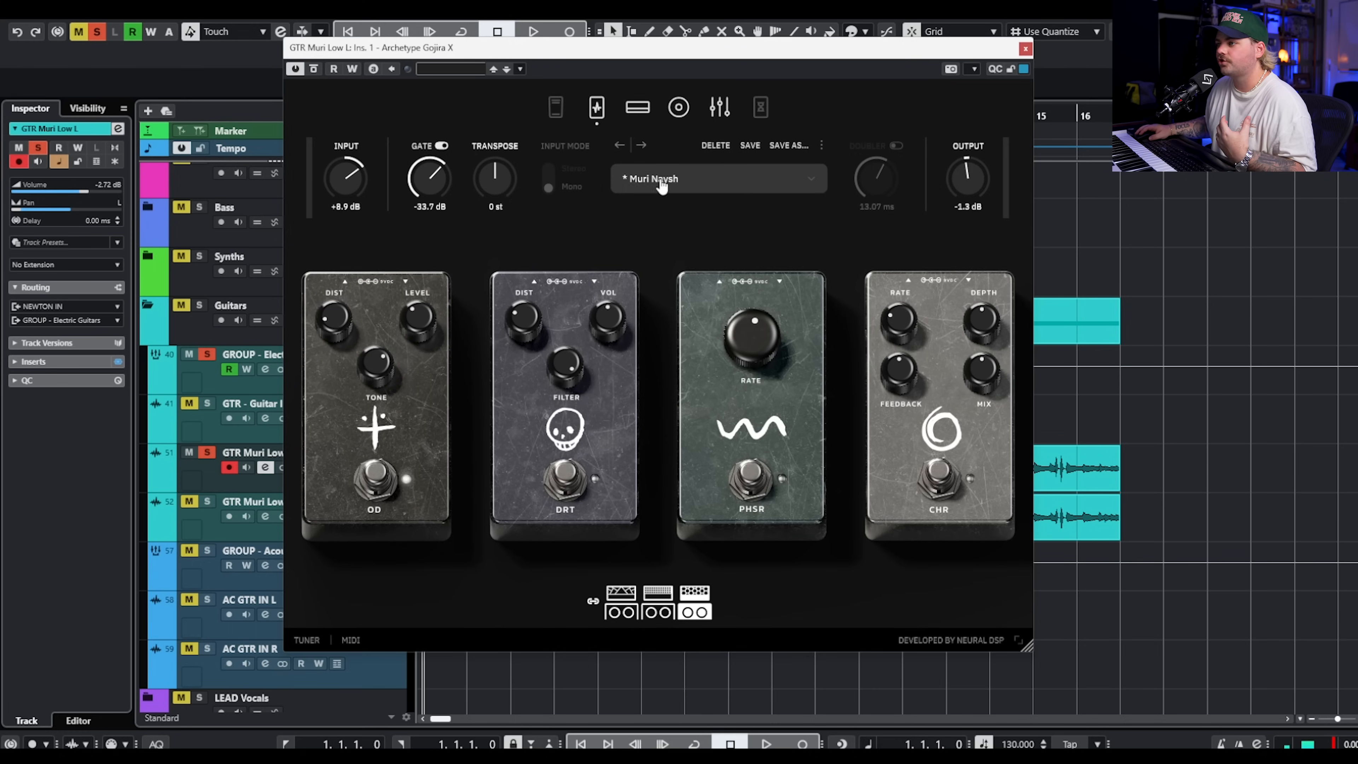
pyautogui.click(709, 113)
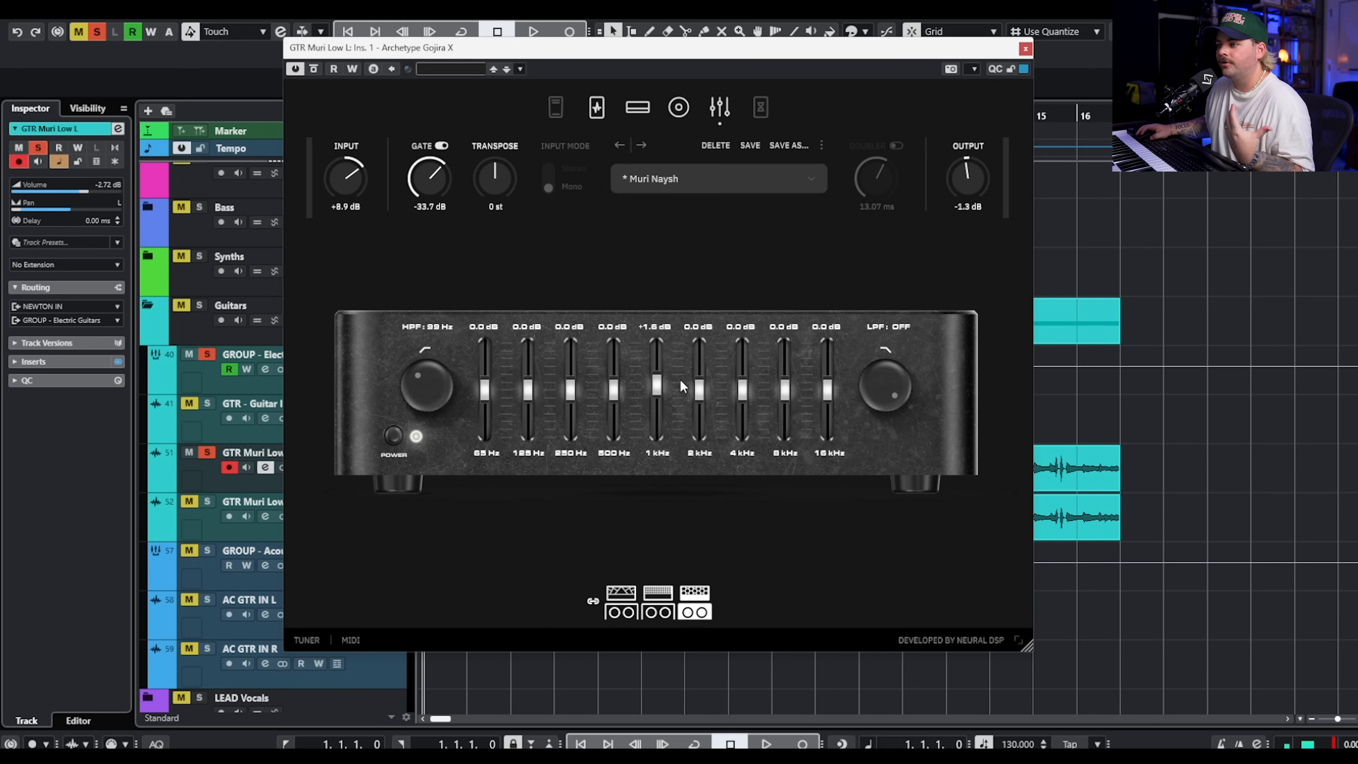
pyautogui.click(555, 107)
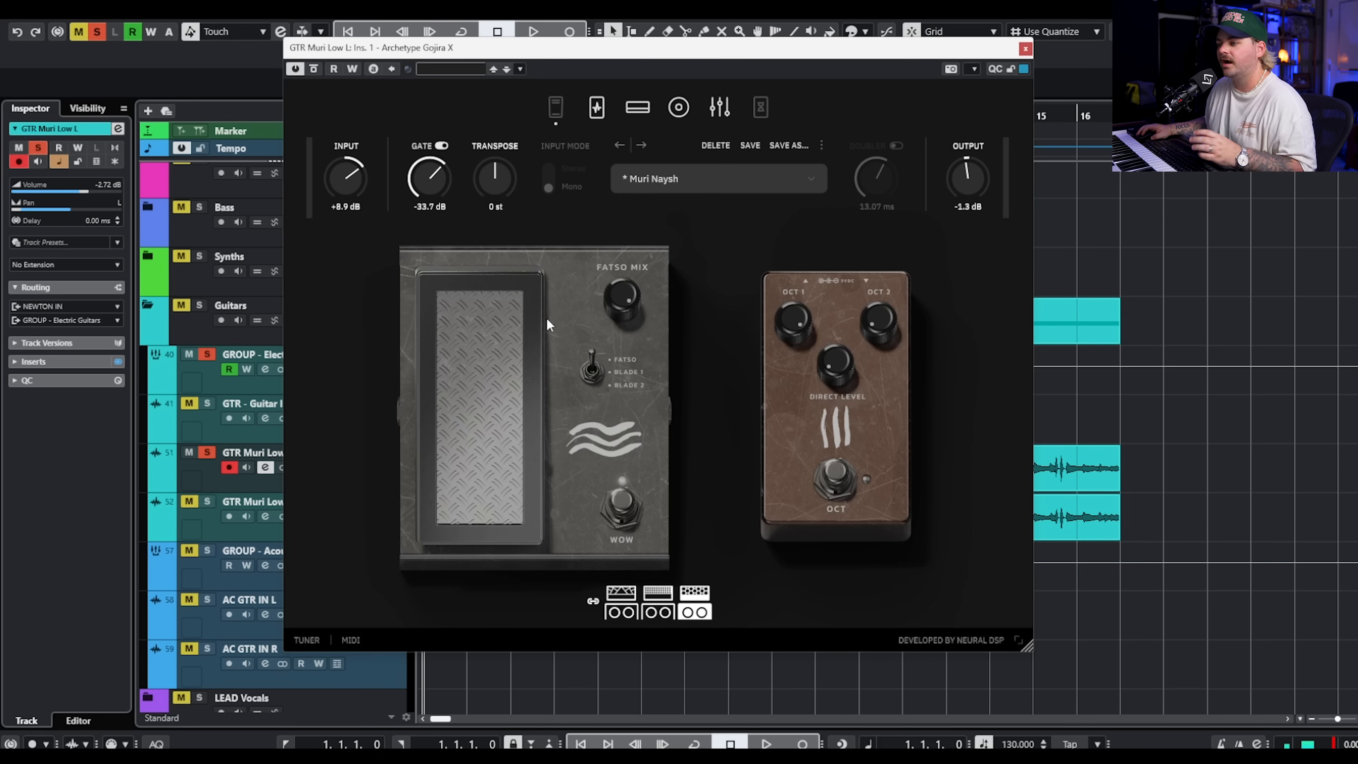
# Re-enable the wow pedal section, compare the guitar with it off and on during playback, and close the plugin window.
pyautogui.rightClick(555, 112)
pyautogui.moveTo(523, 381); pyautogui.dragTo(496, 545)
pyautogui.press('space')
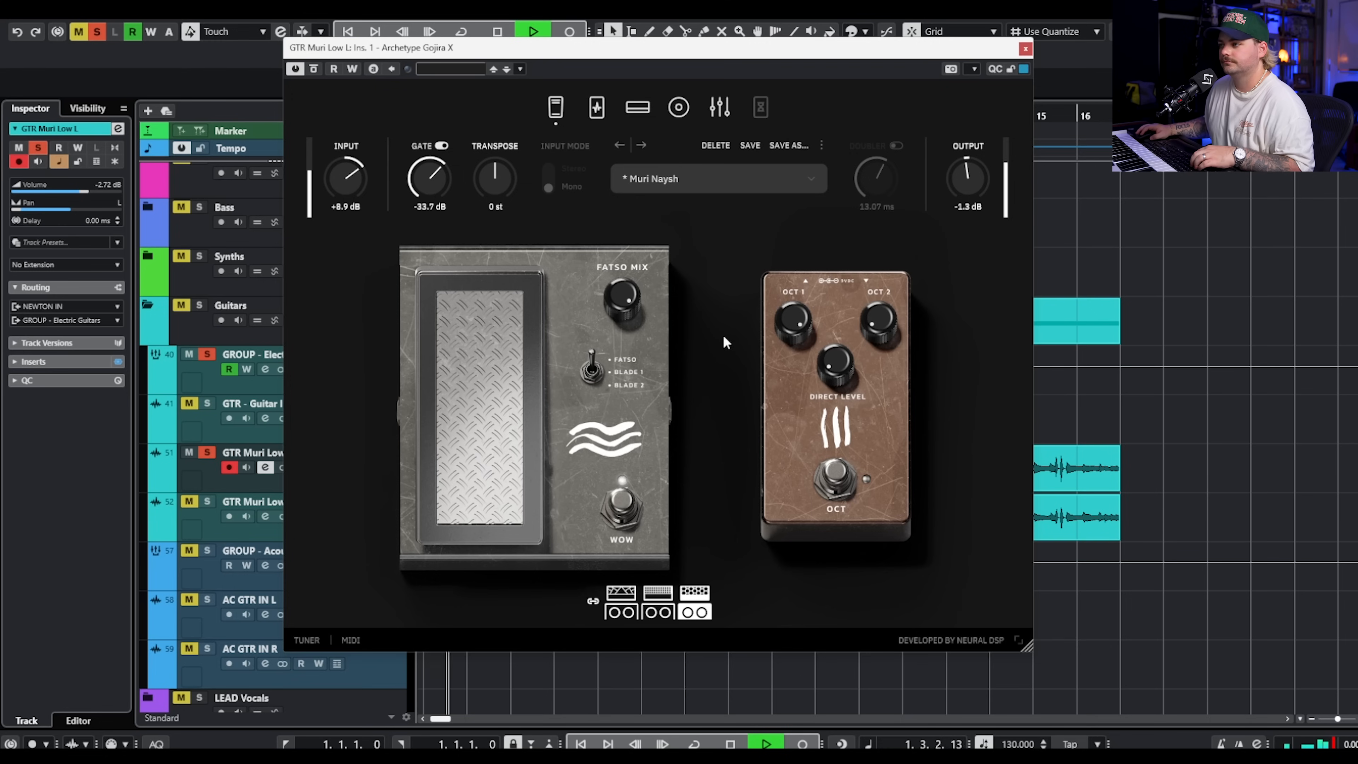
pyautogui.rightClick(557, 117)
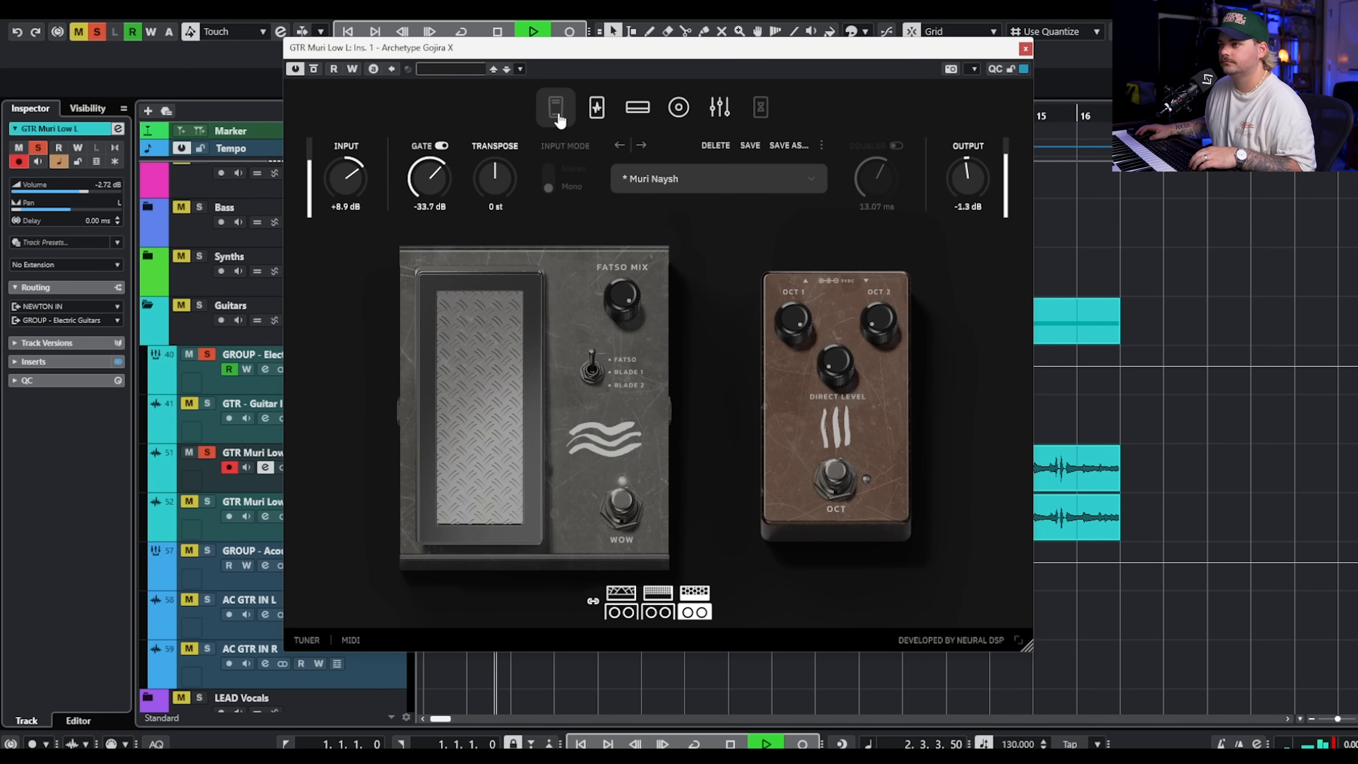
pyautogui.rightClick(558, 117)
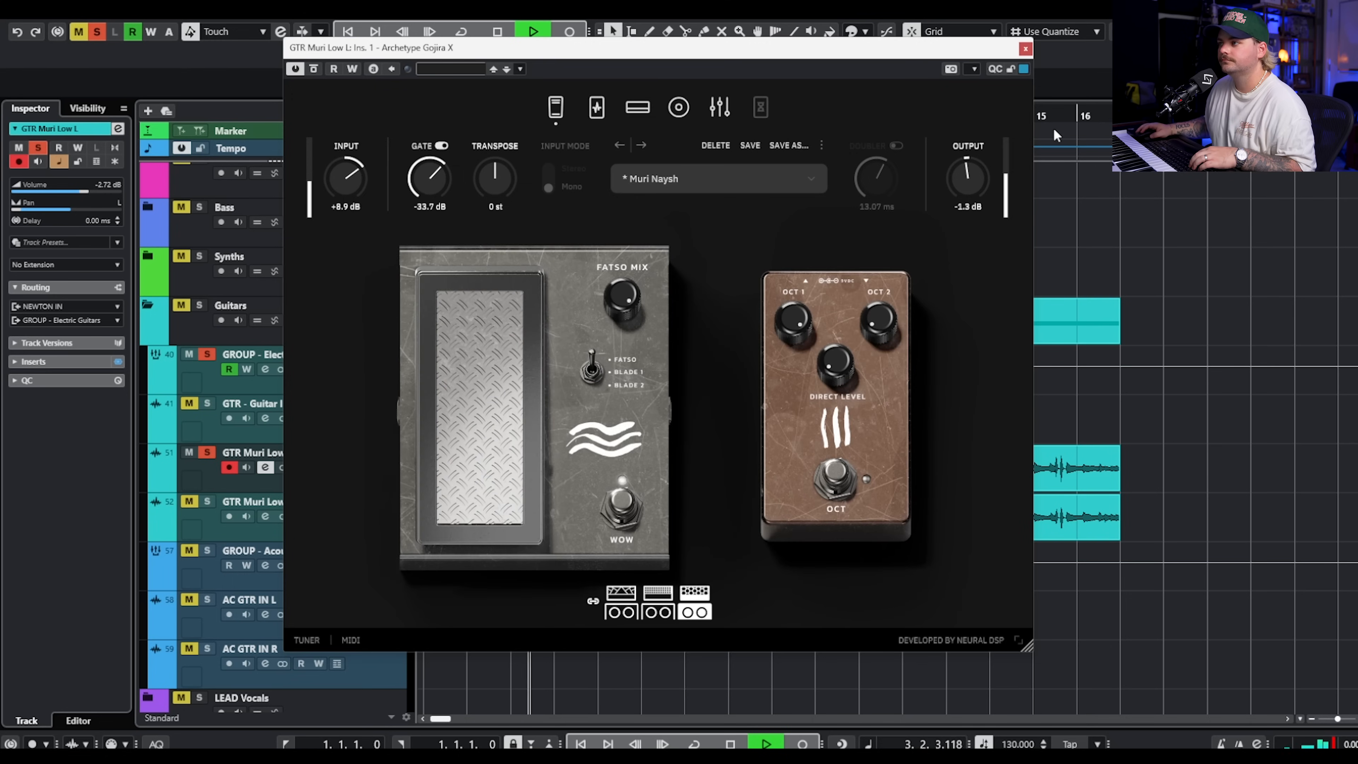
pyautogui.press('space')
pyautogui.click(1025, 49)
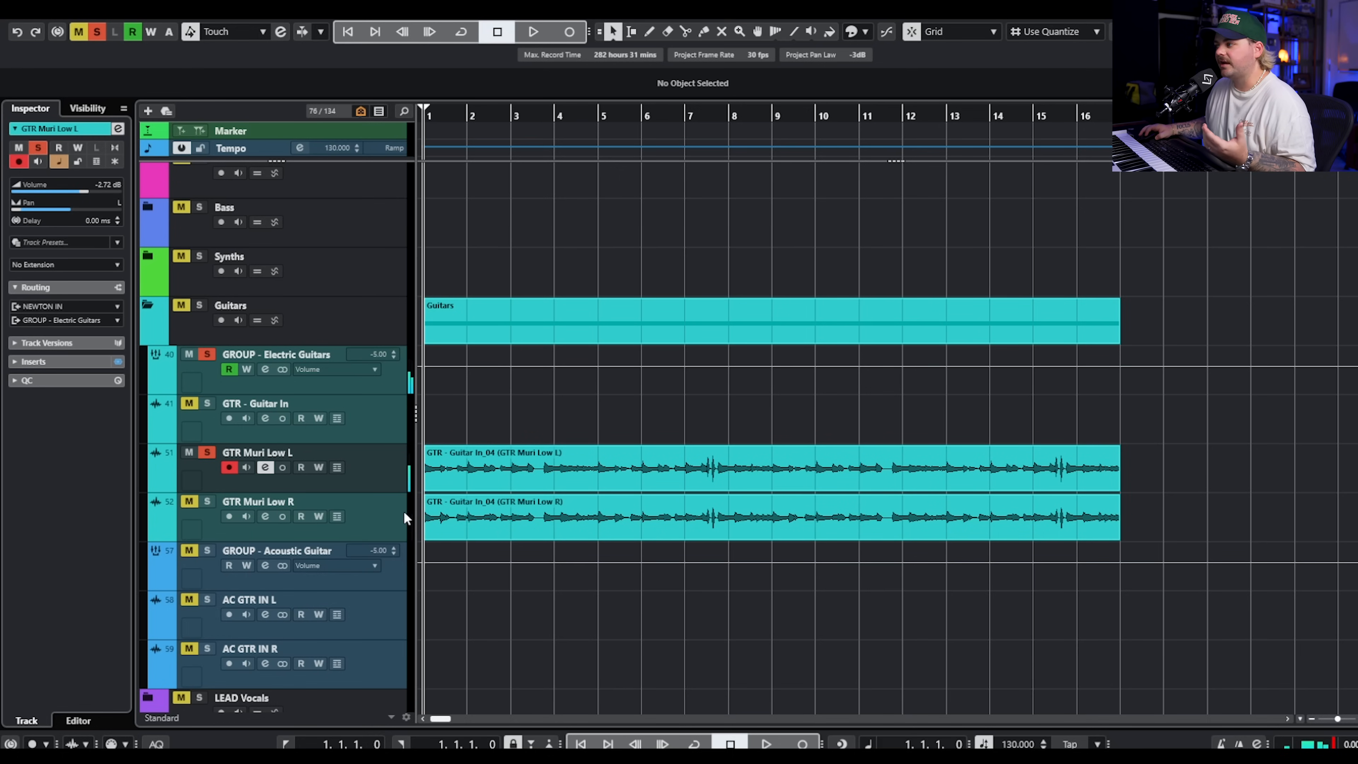
# Add GTR Muri Low R to the solo and audition both Muri Low guitar tracks together.
pyautogui.press('Down')
pyautogui.click(206, 501)
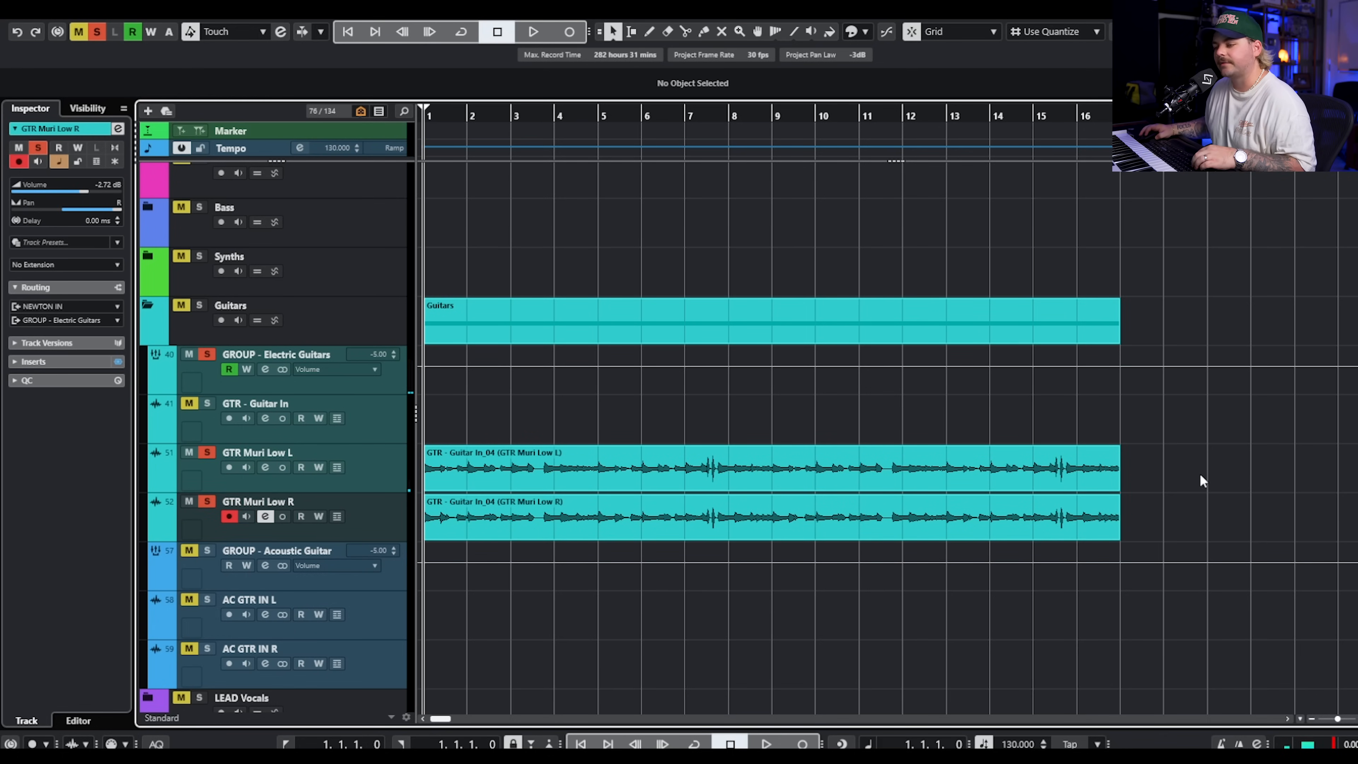
pyautogui.press('space')
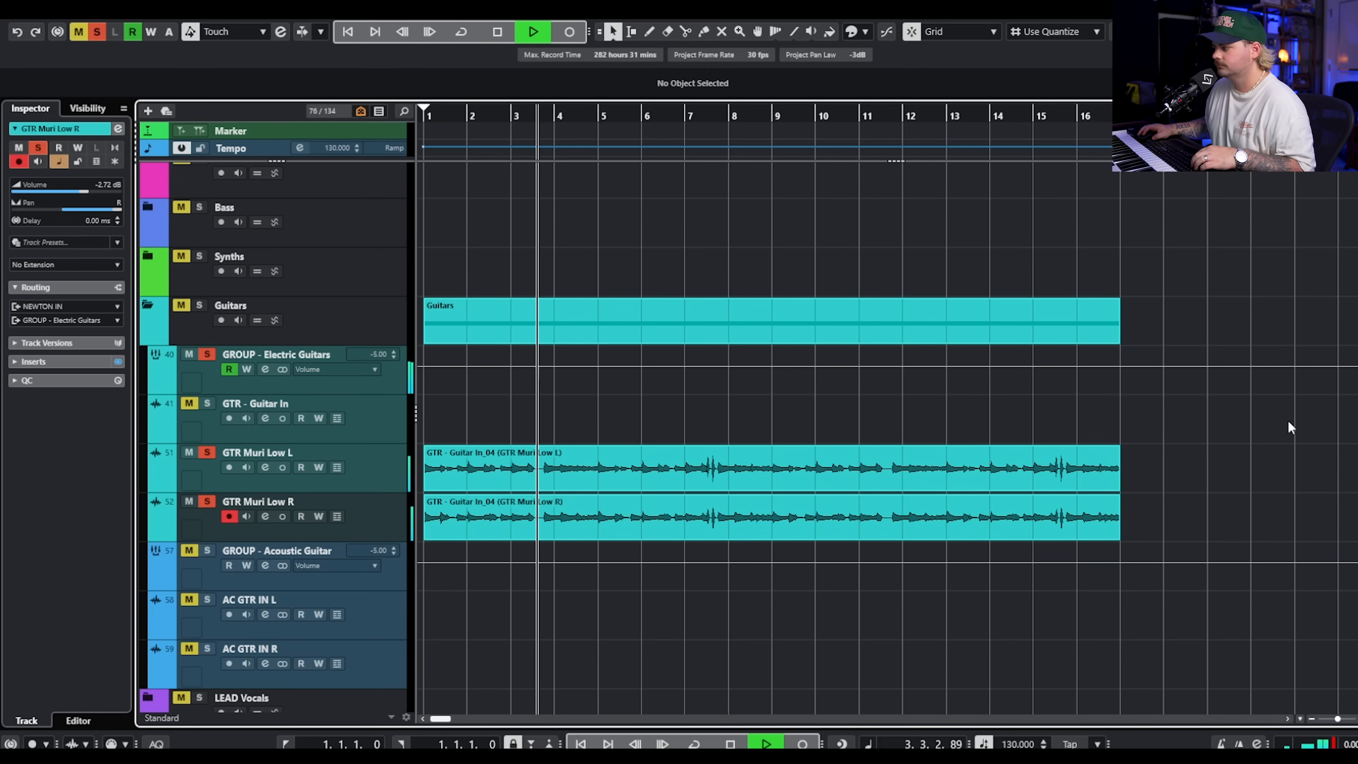
pyautogui.press('space')
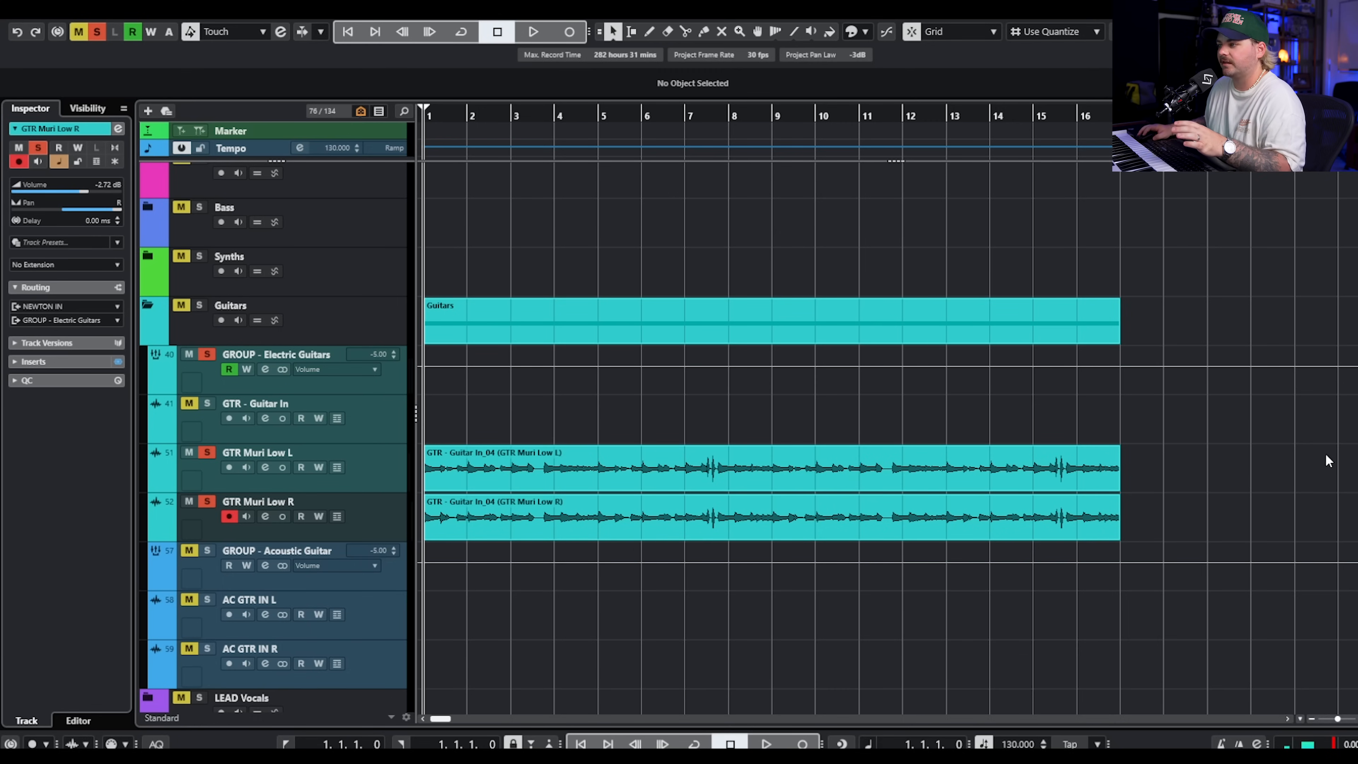
# Switch the solo to the two GTR Western Lead tracks and open the Archetype Gojira X insert of Western Lead 01.
pyautogui.click(203, 356)
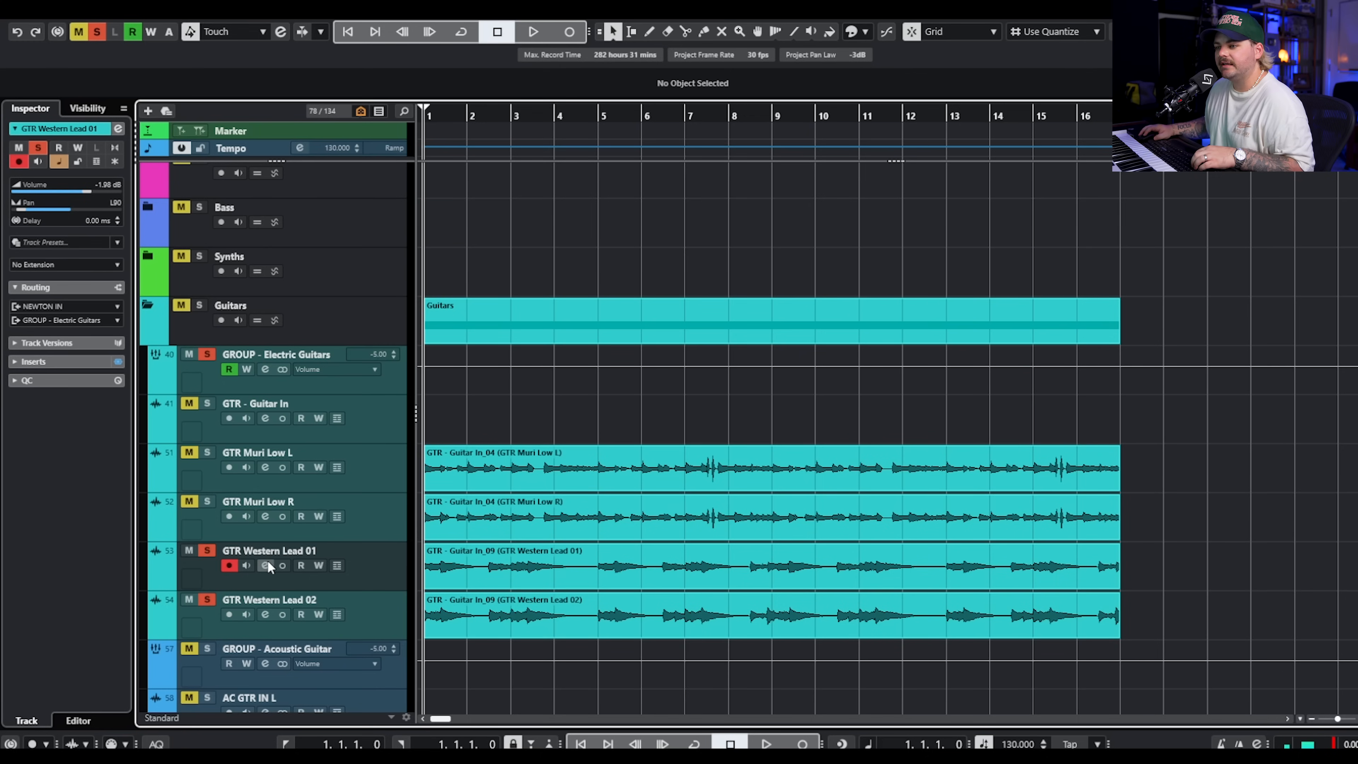
pyautogui.click(266, 565)
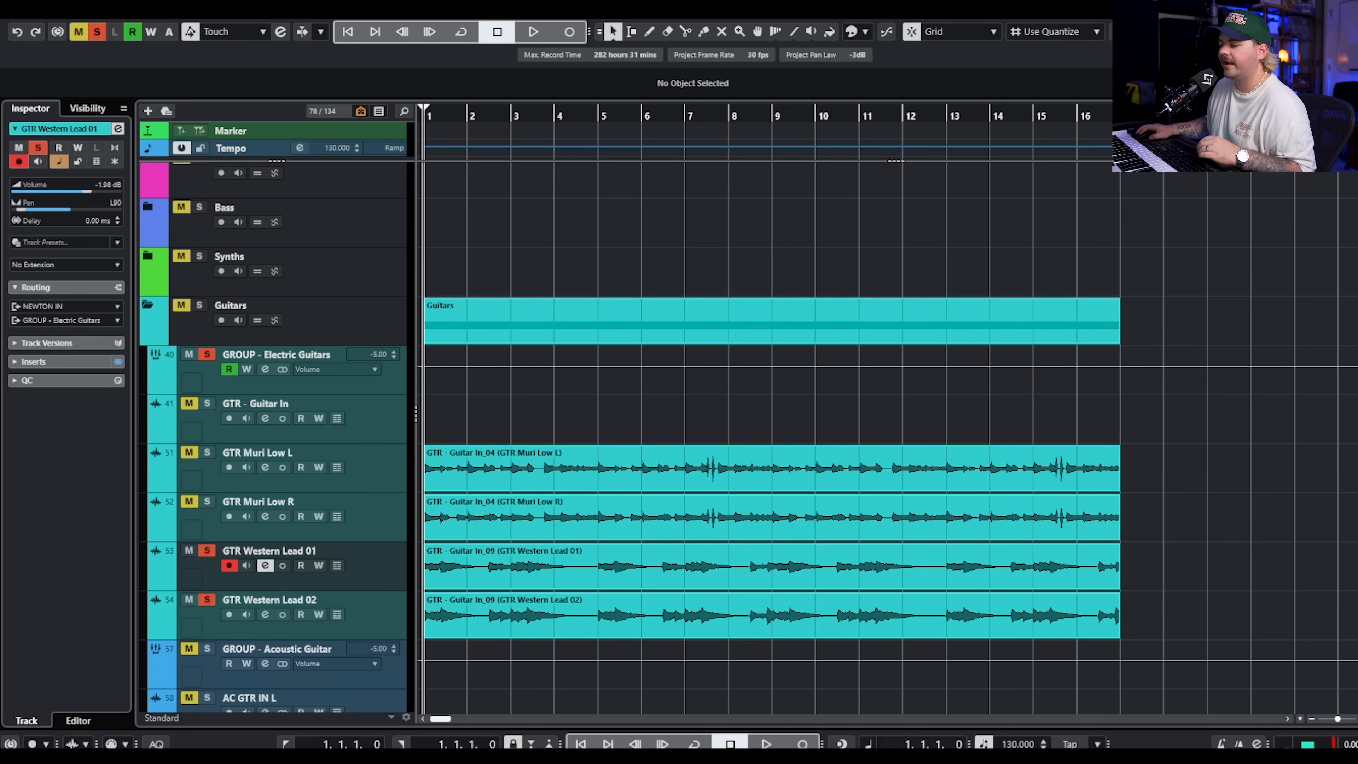
pyautogui.moveTo(1275, 76); pyautogui.dragTo(565, 48)
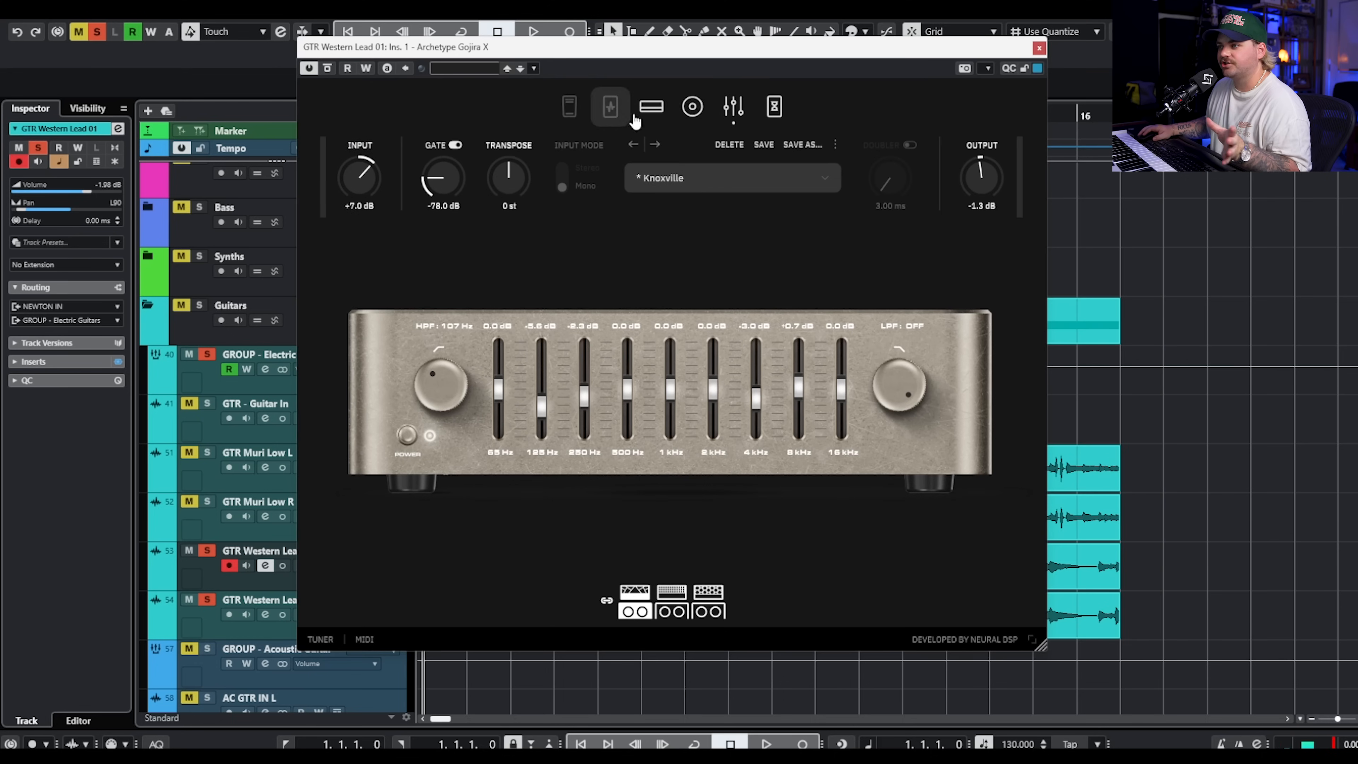
# Examine the amp, the graphic EQ, and the delay and reverb pedals behind the Knoxville preset.
pyautogui.click(648, 109)
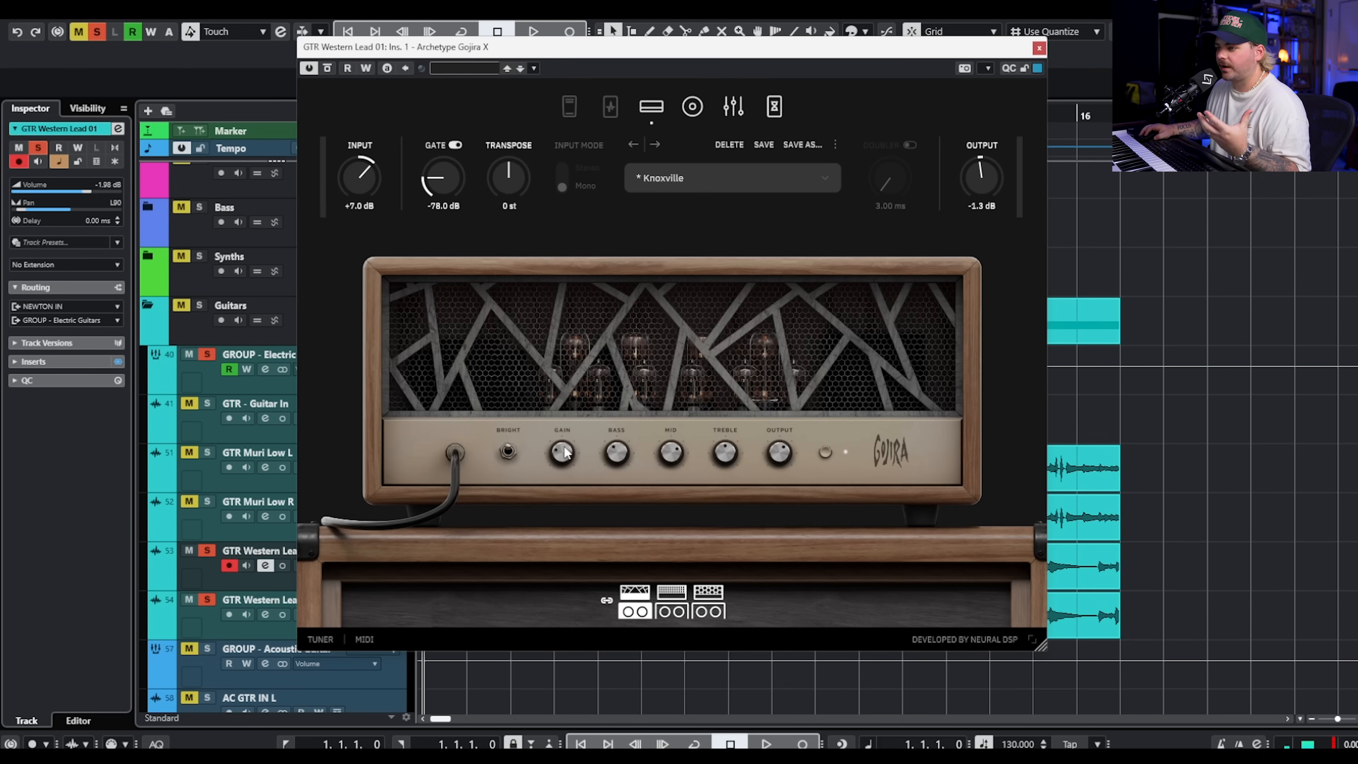
pyautogui.click(692, 105)
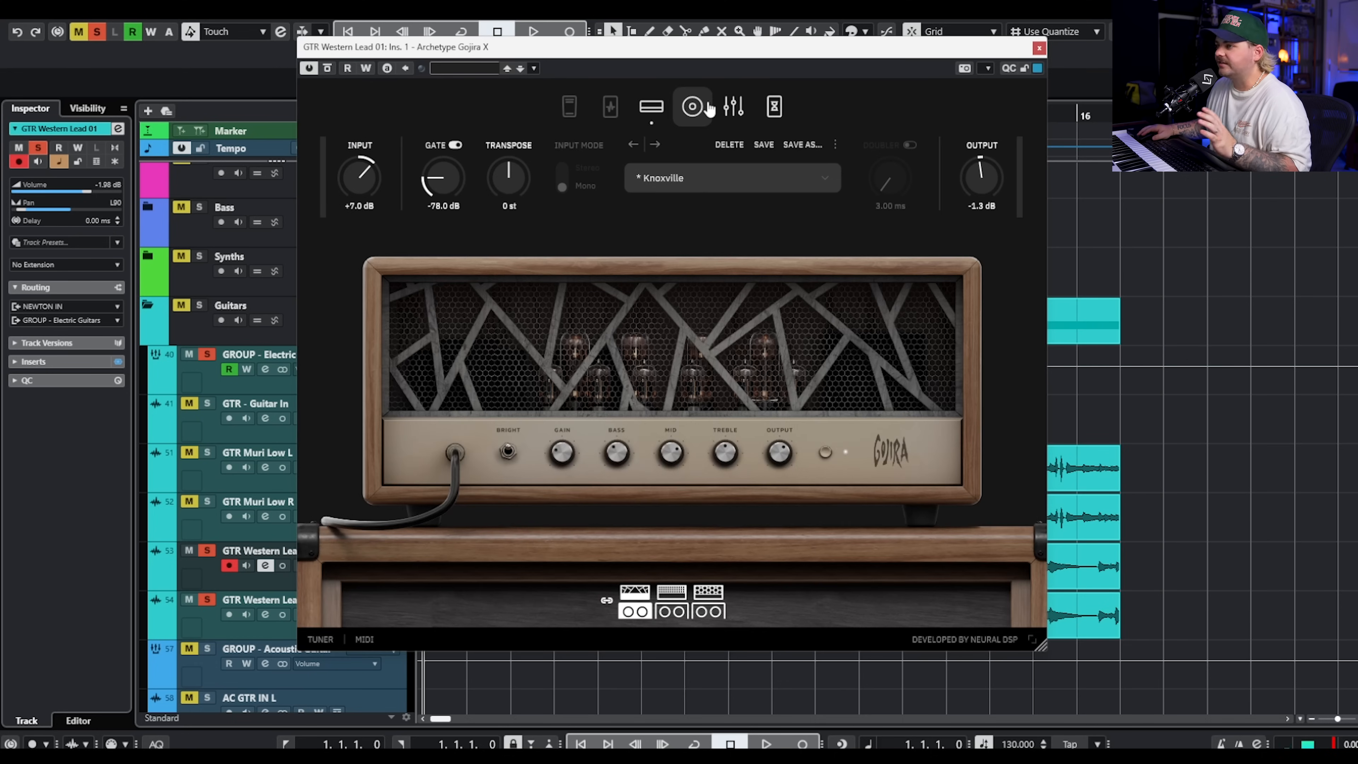
pyautogui.click(733, 105)
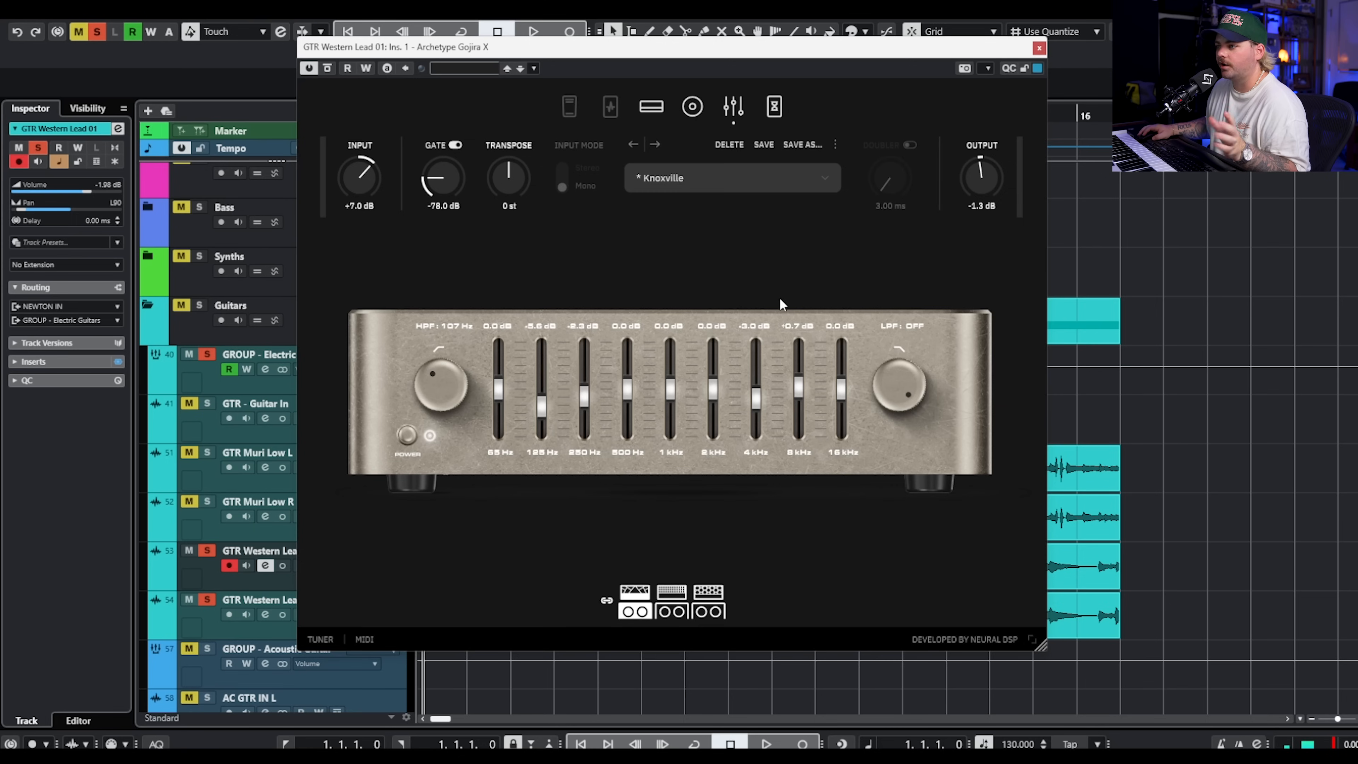
pyautogui.click(774, 106)
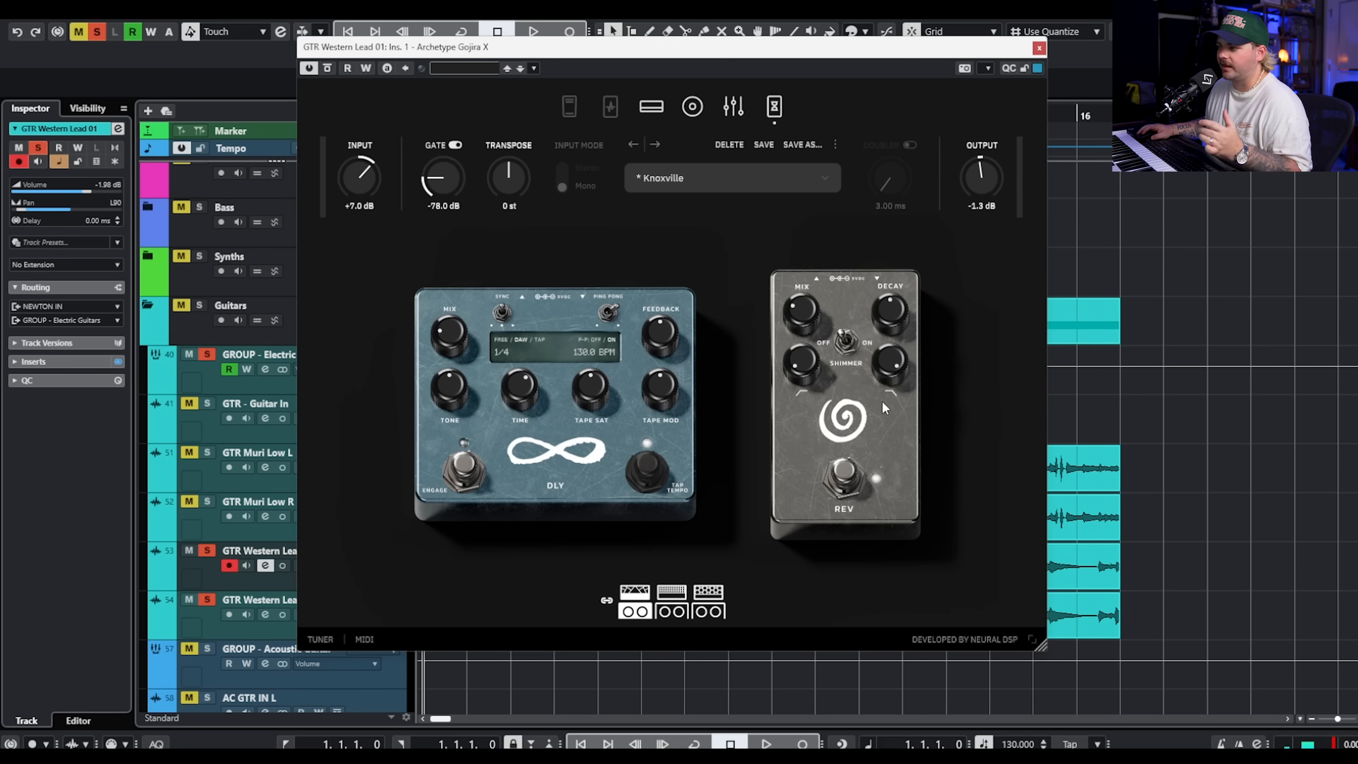
# Audition the soloed Western Lead tracks, close the plugin window, and compare the channel settings of Lead 01 and Lead 02.
pyautogui.press('space')
pyautogui.click(1039, 48)
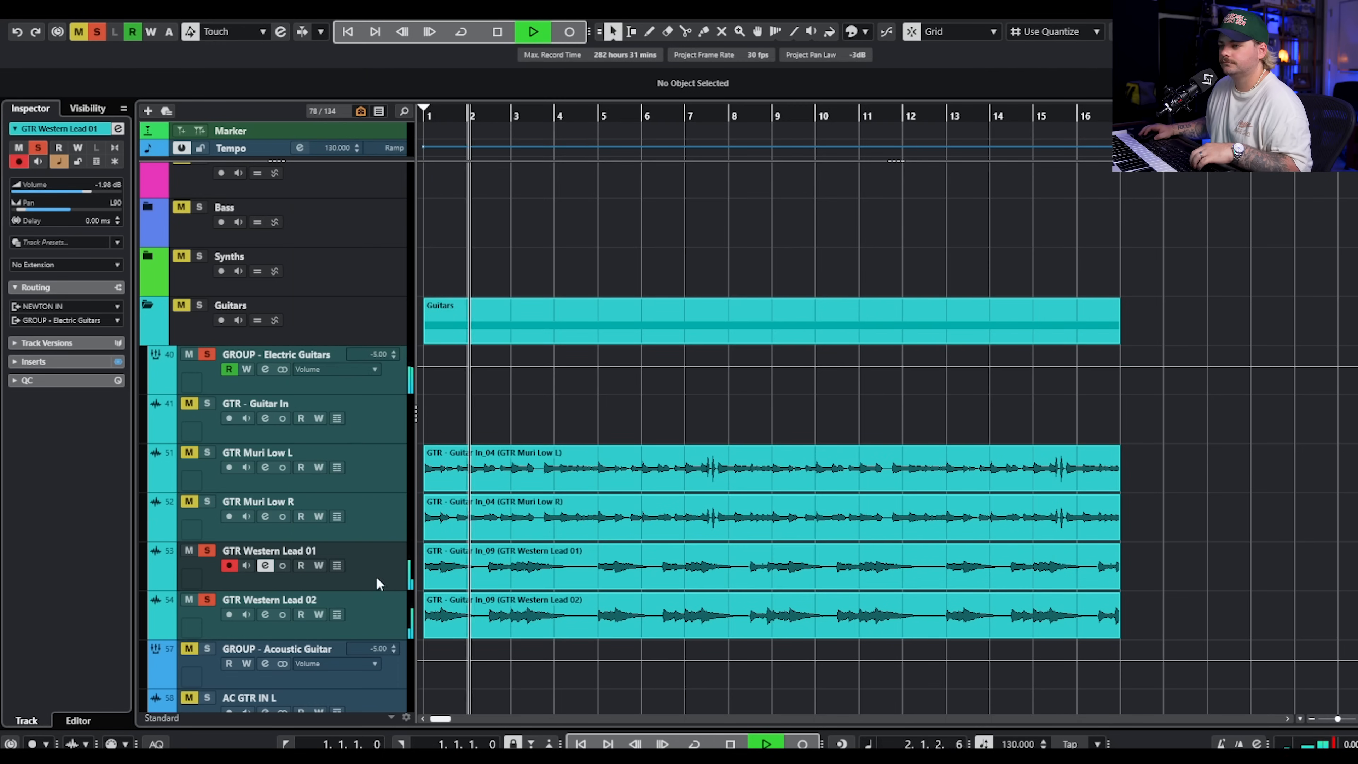
pyautogui.click(361, 615)
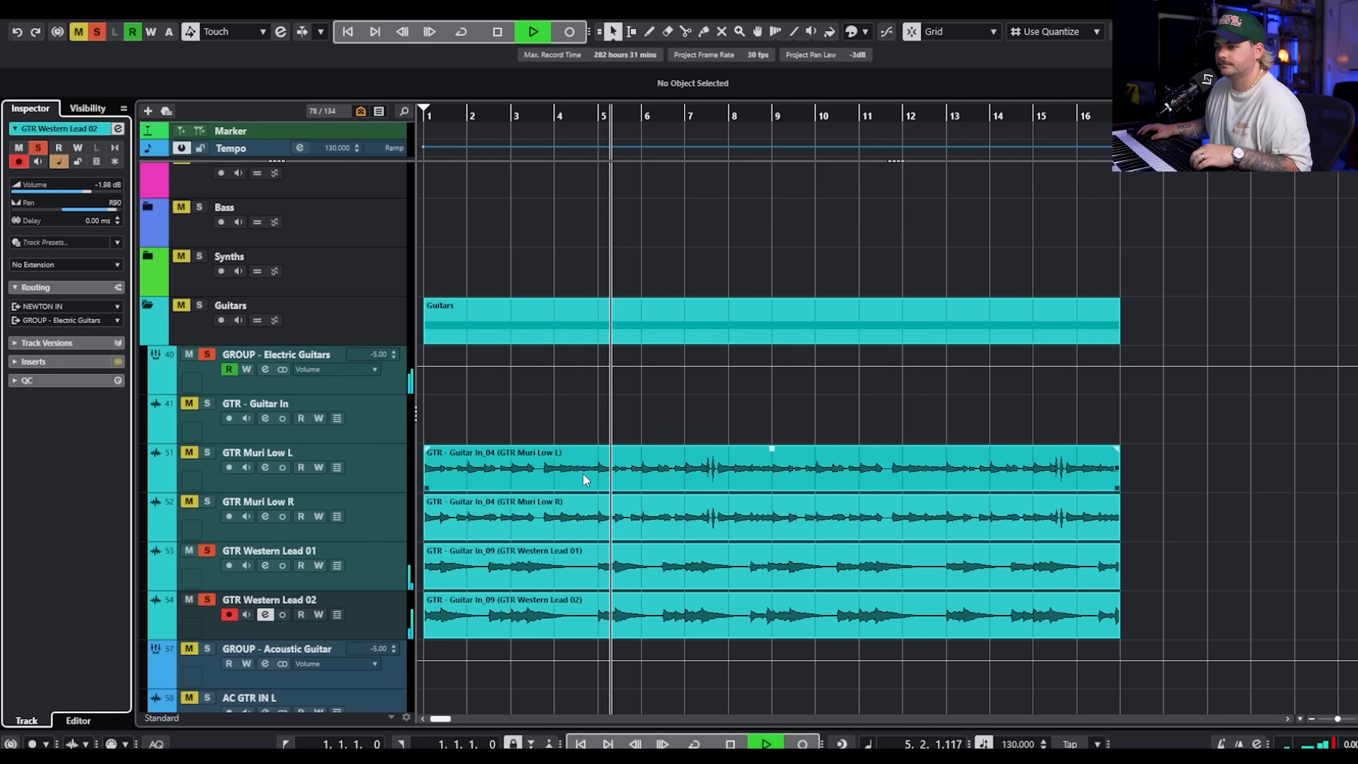
pyautogui.press('space')
pyautogui.click(396, 568)
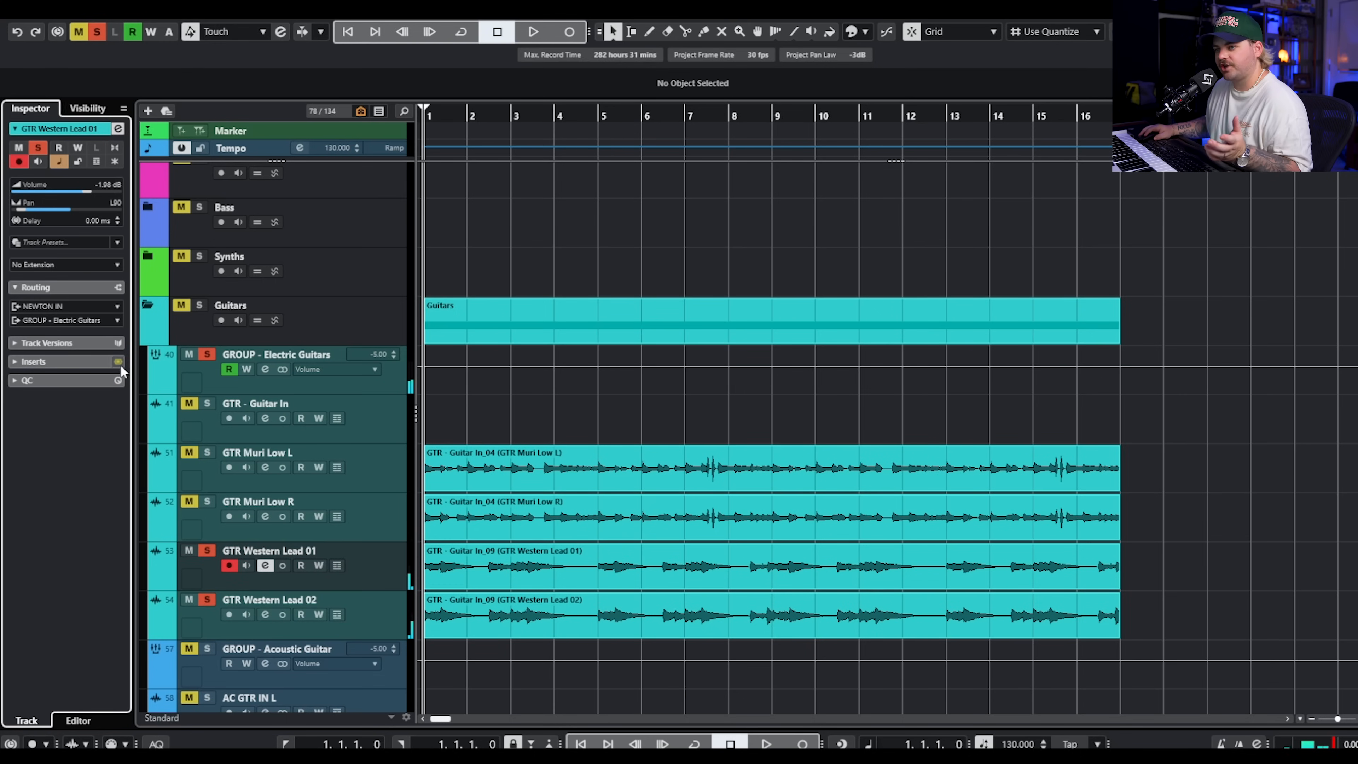
pyautogui.press('Down')
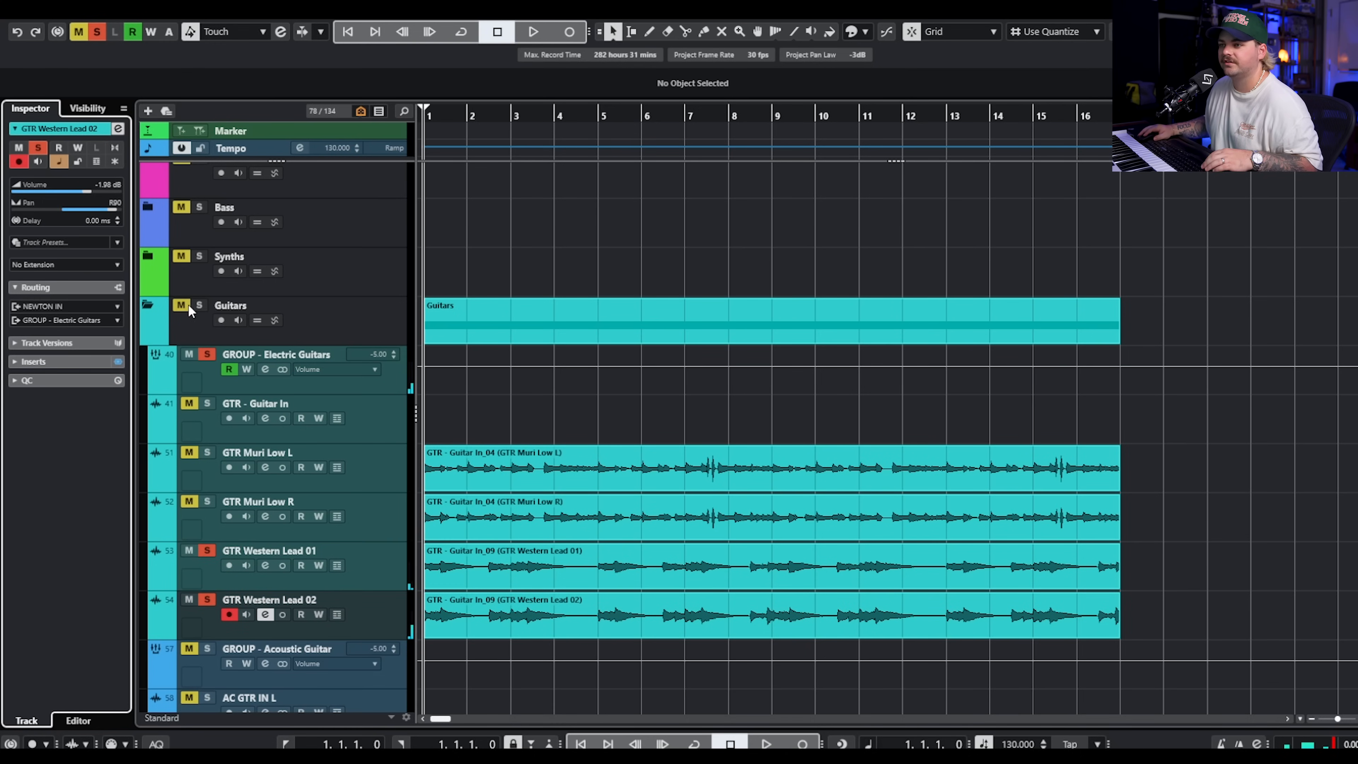
# Solo the whole Guitars folder and audition the Muri Low and Western Lead parts together.
pyautogui.click(199, 306)
pyautogui.press('g')
pyautogui.press('space')
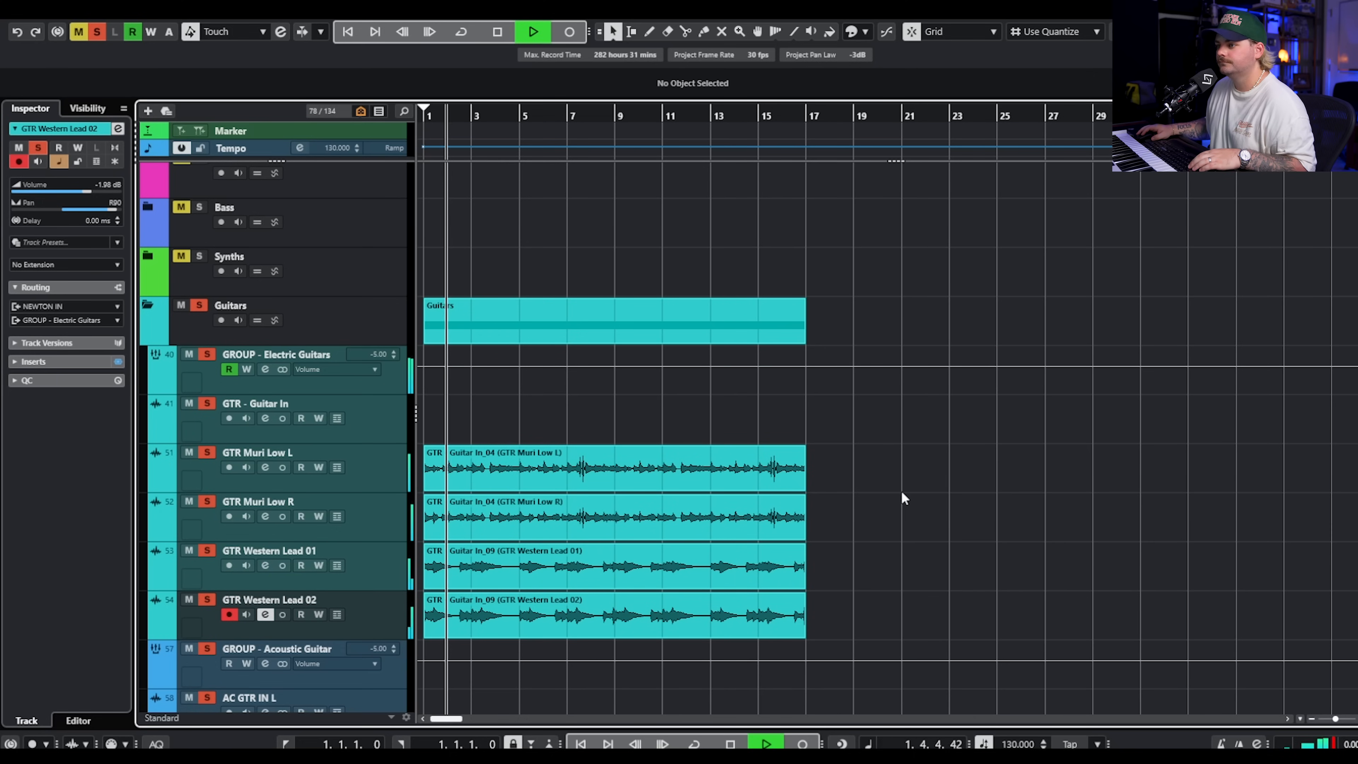
pyautogui.press('space')
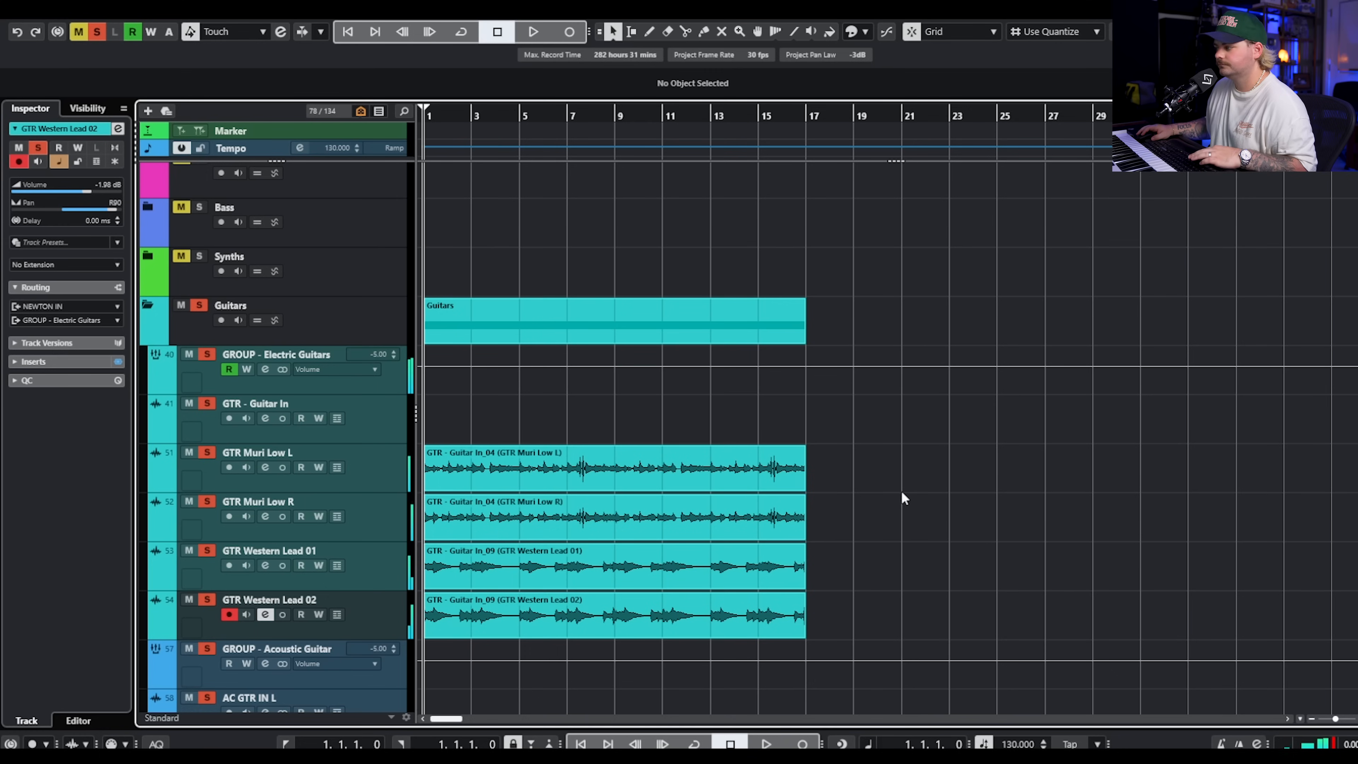
# Solo the GTR Muri Crunch L and R tracks, inspect their parts and channel settings up close, and play them back.
pyautogui.click(352, 486)
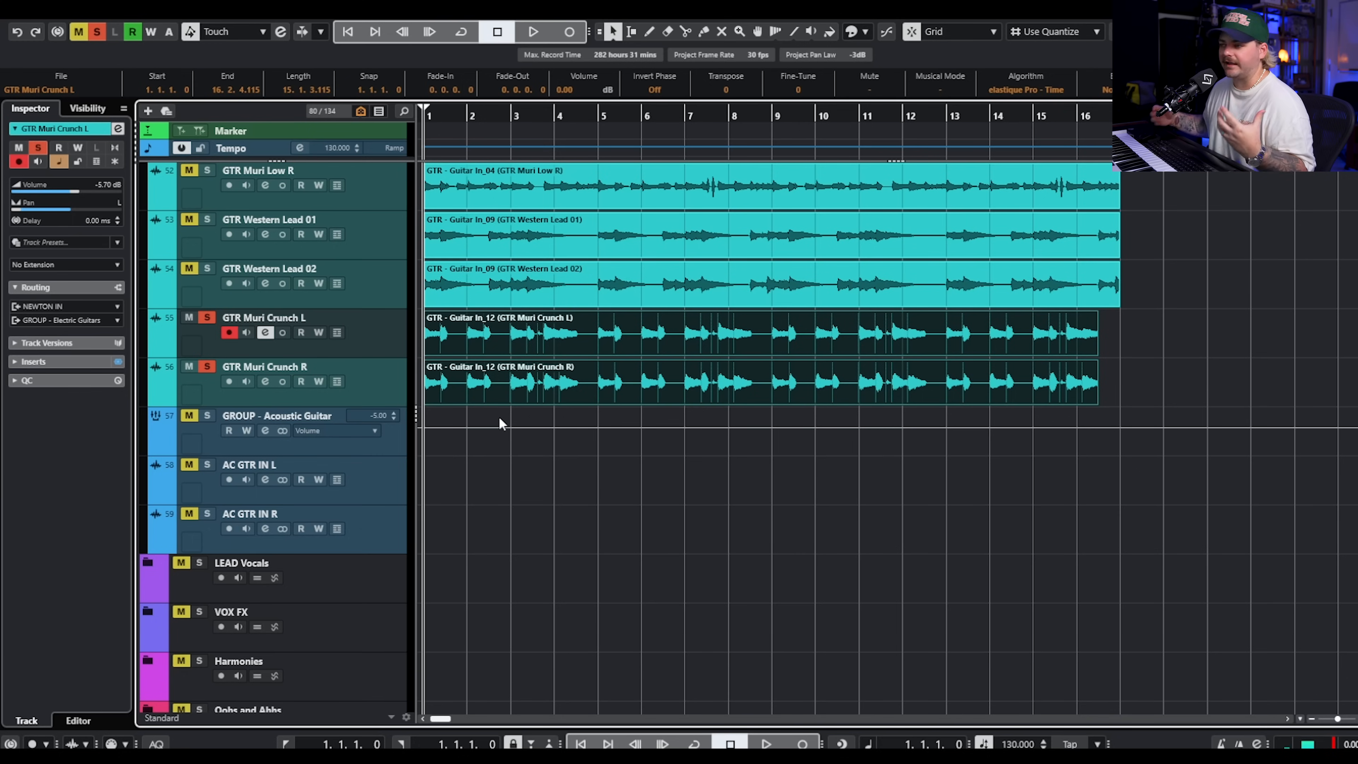
pyautogui.press('h')
pyautogui.press('h')
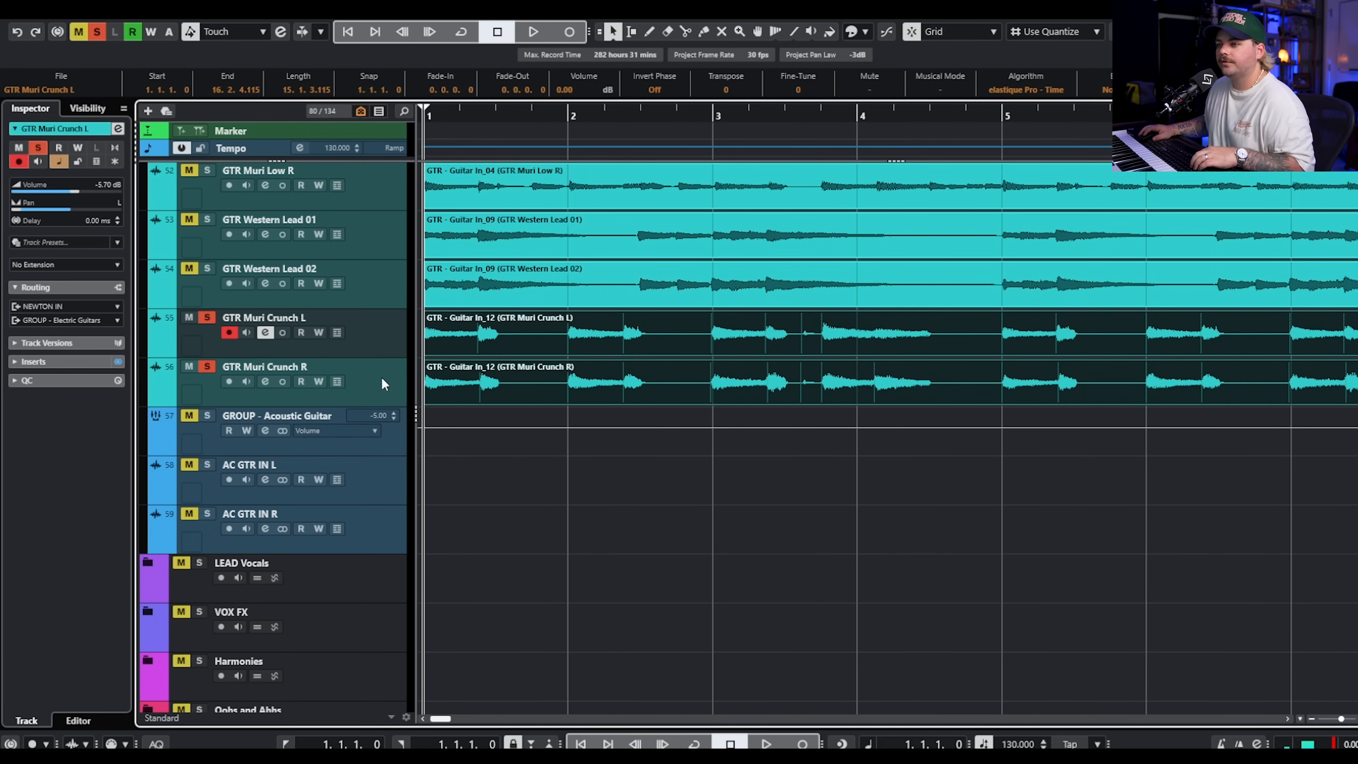
pyautogui.click(360, 380)
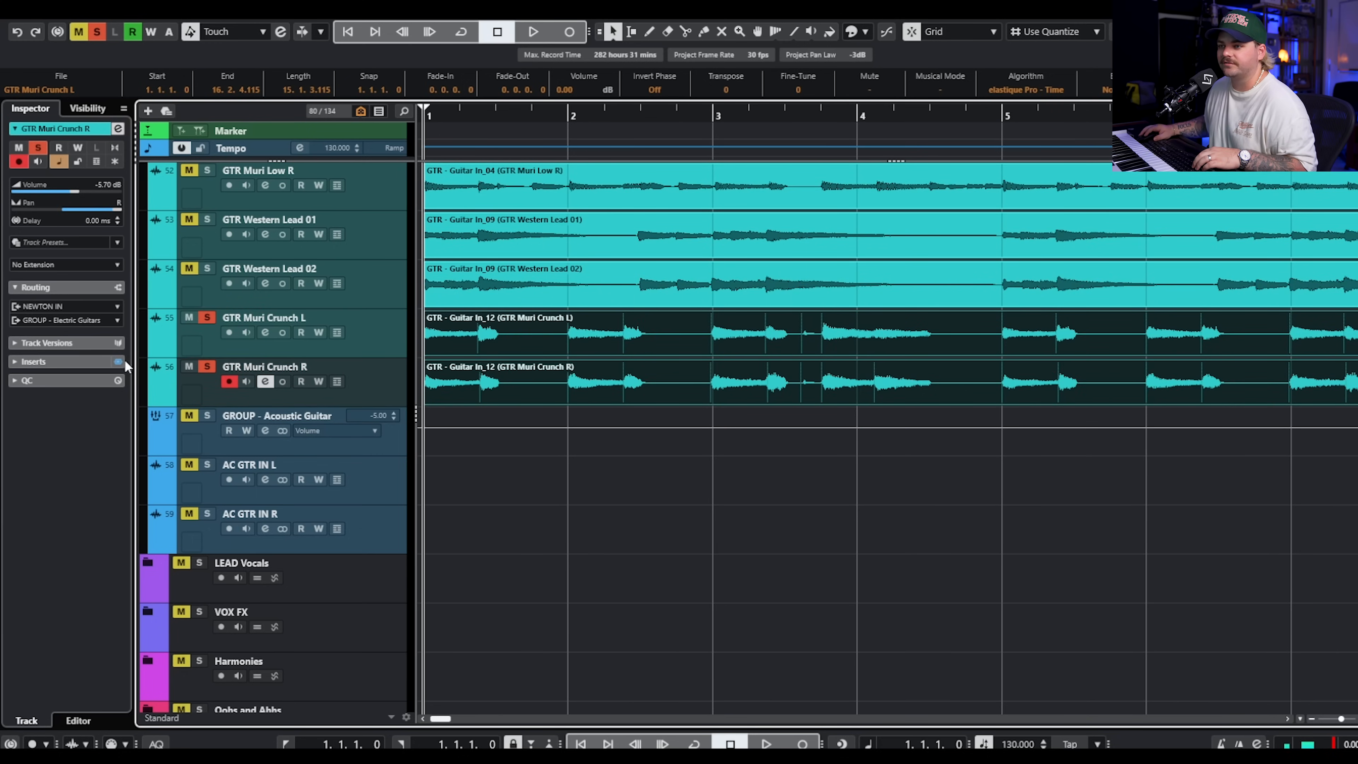
pyautogui.click(578, 540)
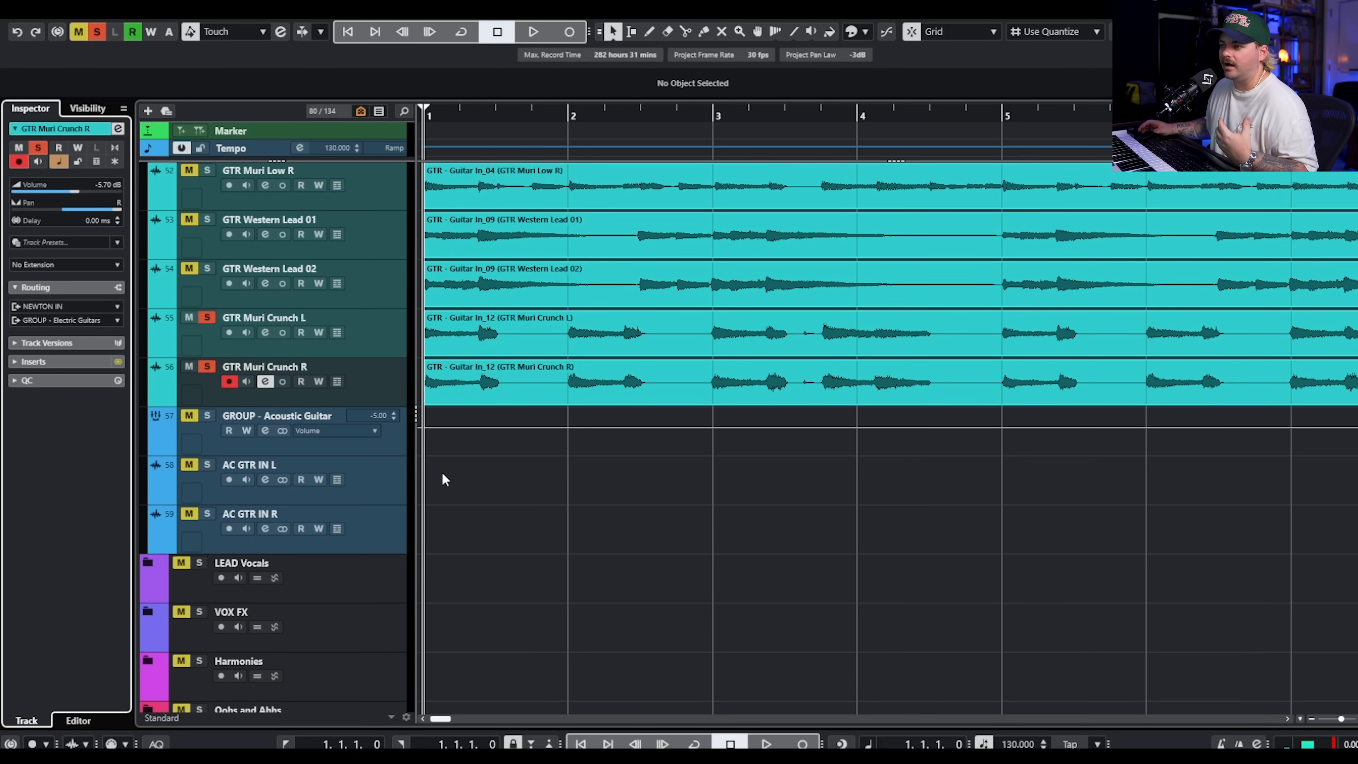
pyautogui.press('space')
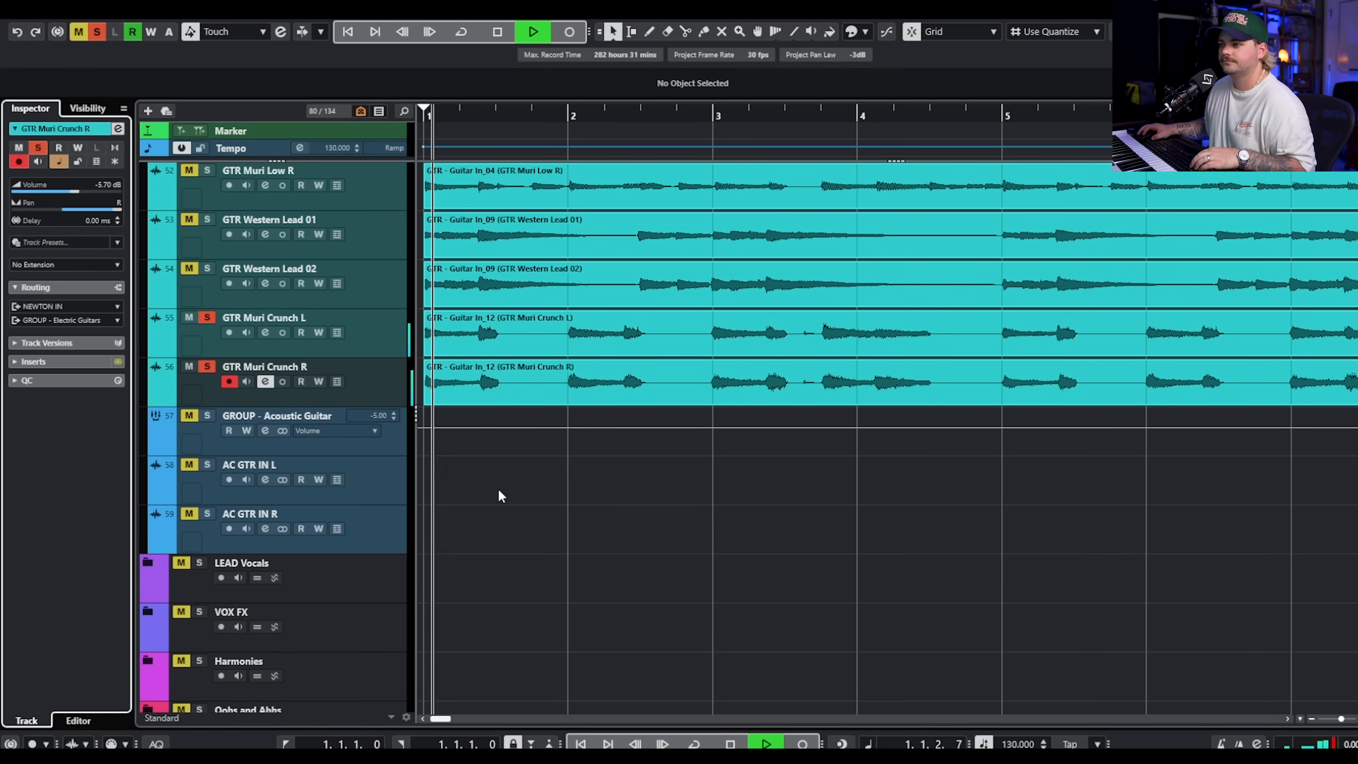
# Audition the soloed Muri Crunch pair and open the Archetype Gojira X plugin of the GTR Muri Crunch R track.
pyautogui.press('g')
pyautogui.press('g')
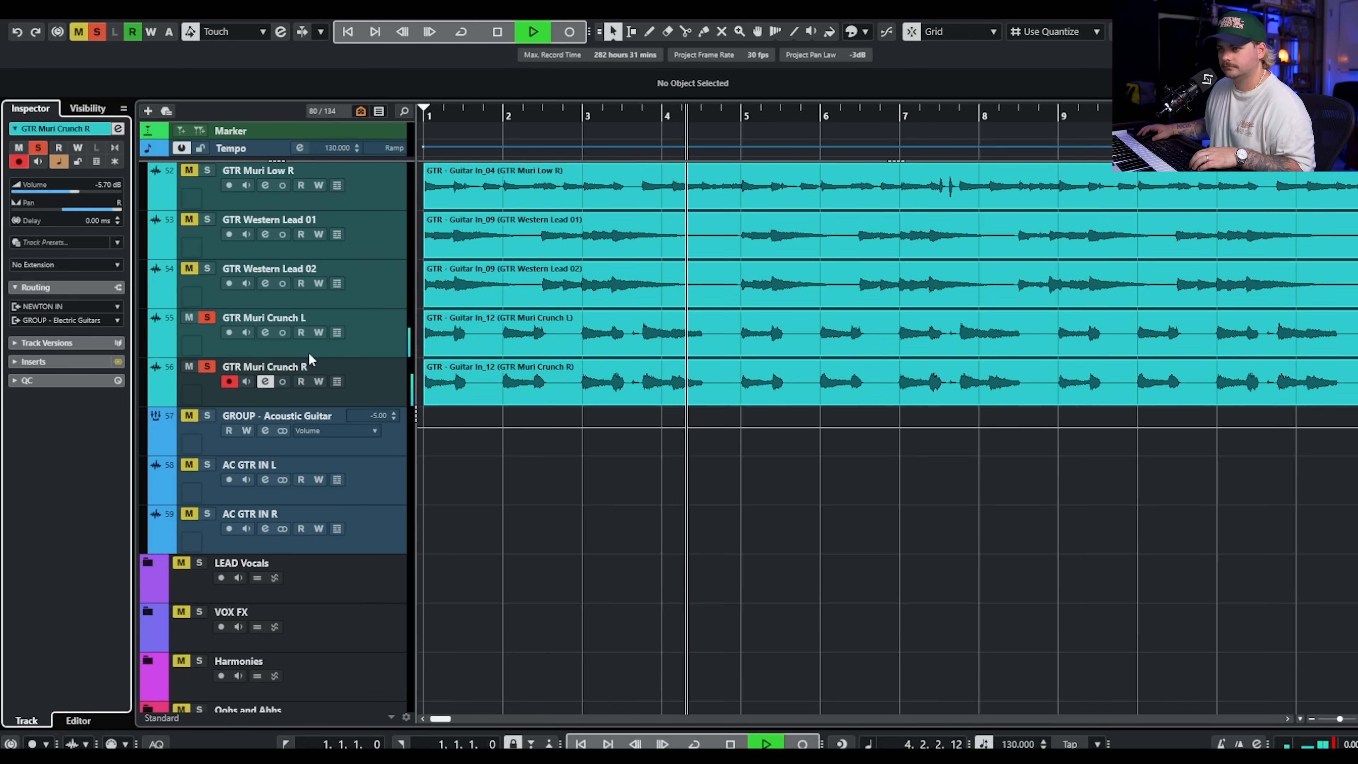
pyautogui.press('space')
pyautogui.click(364, 351)
pyautogui.click(118, 362)
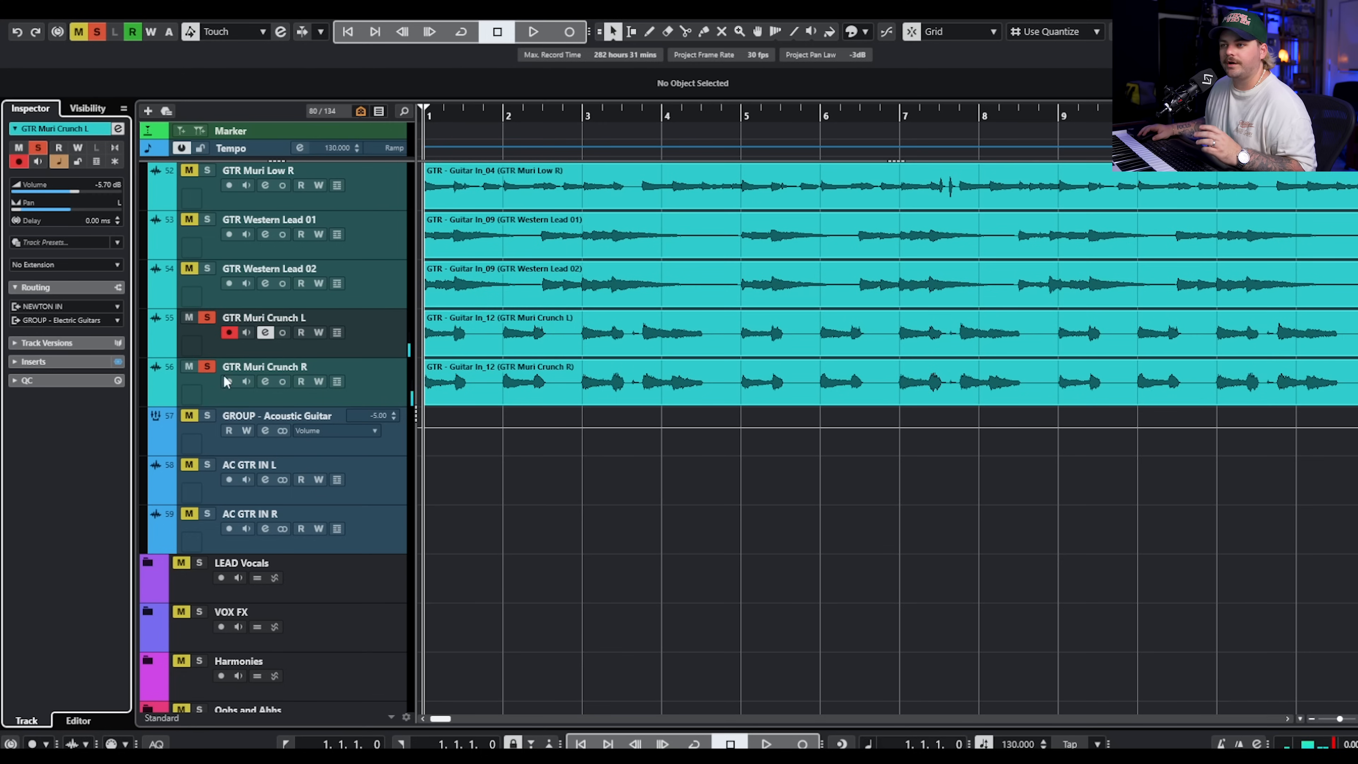
pyautogui.click(394, 394)
pyautogui.click(118, 362)
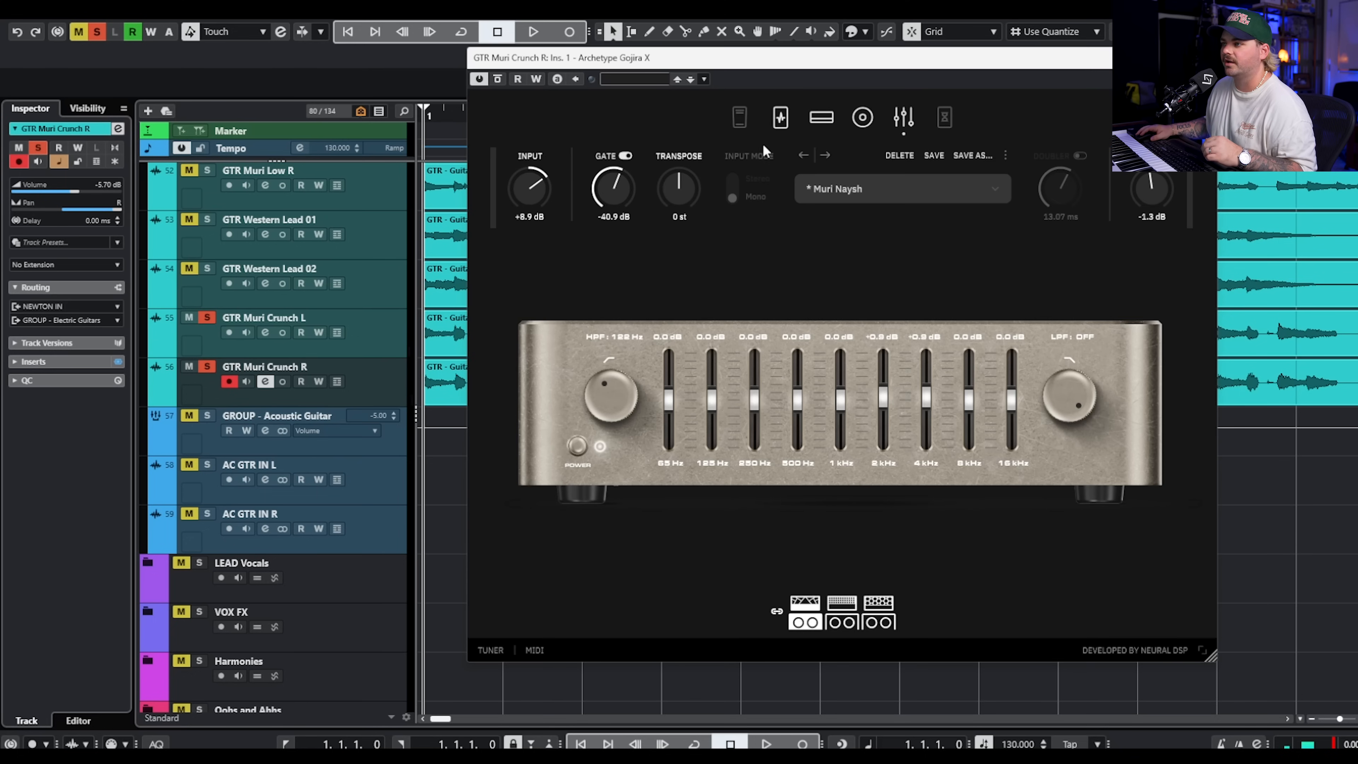
# Examine the pedals, amp, cabinet and graphic EQ behind the Muri Naysh preset, and close the plugin window.
pyautogui.click(781, 116)
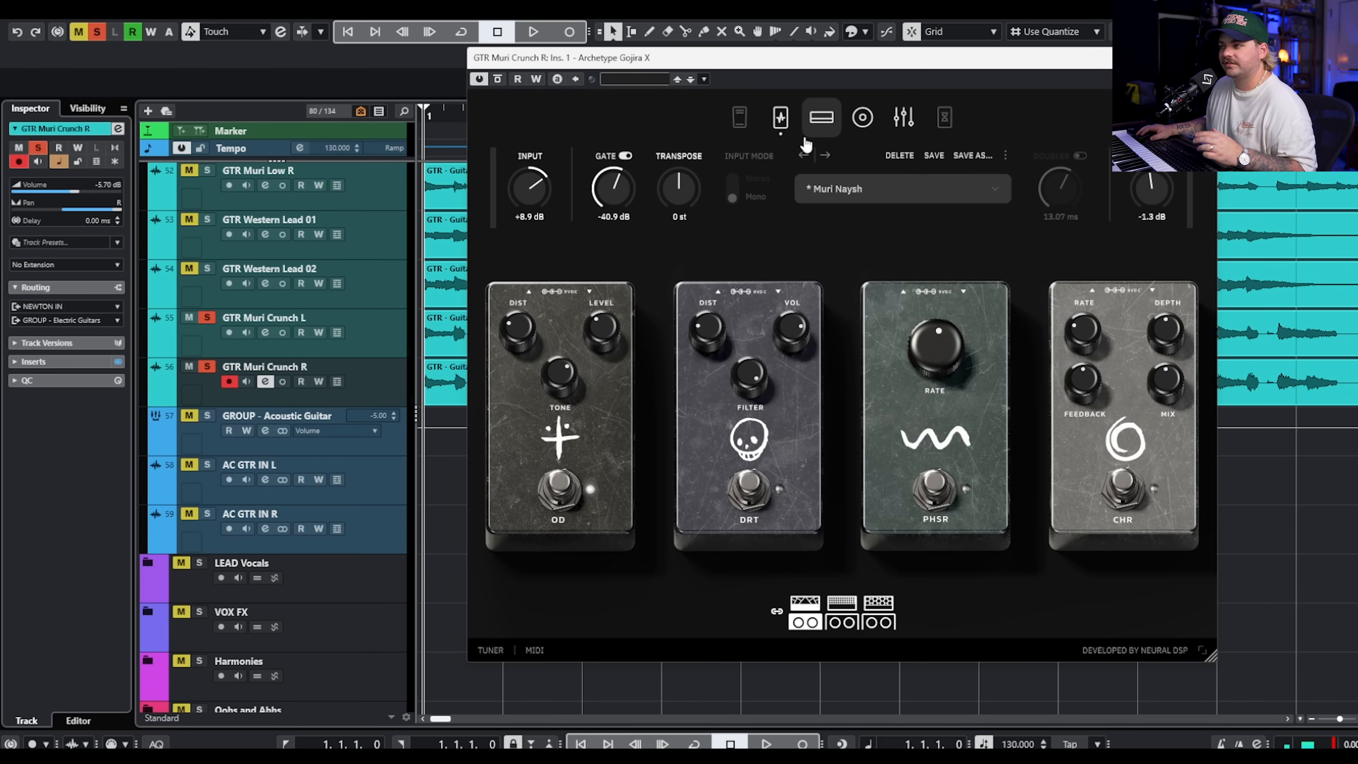
pyautogui.click(819, 135)
pyautogui.click(781, 117)
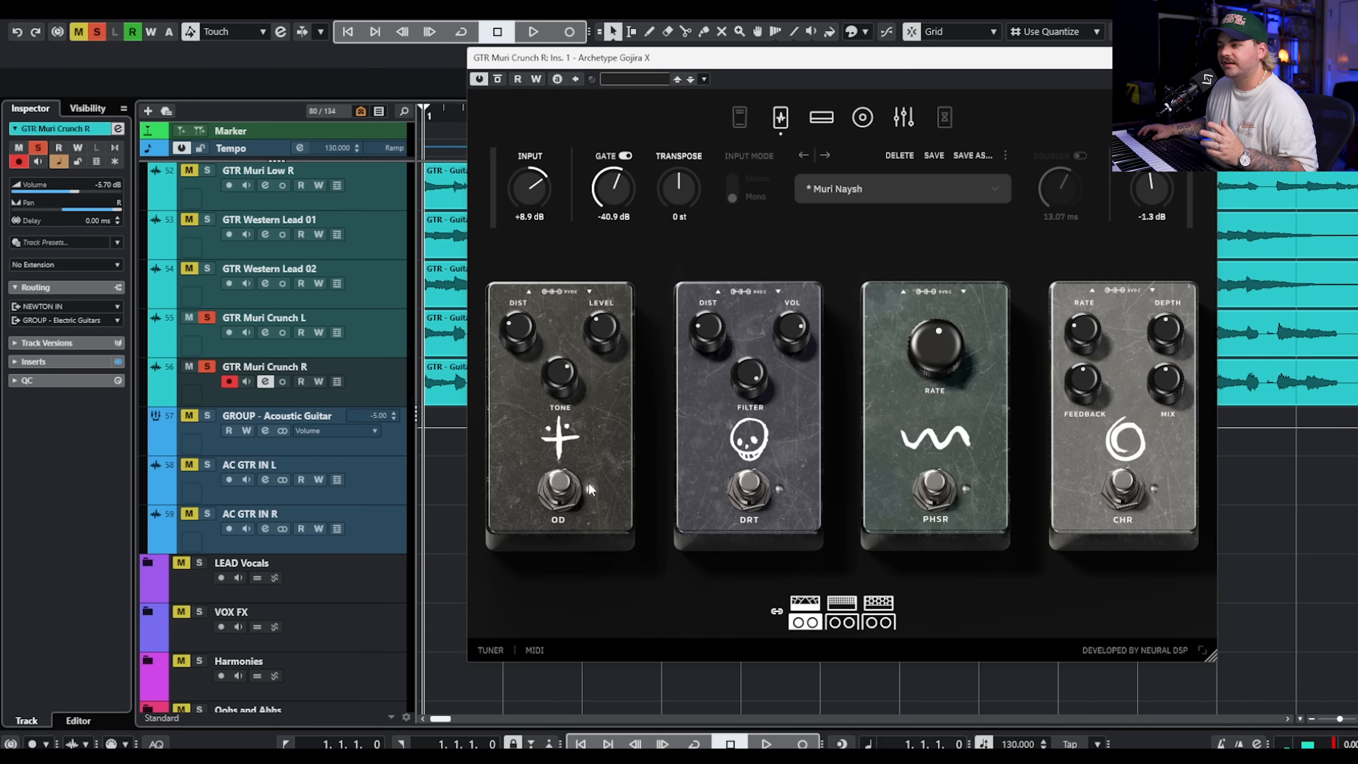
pyautogui.click(823, 111)
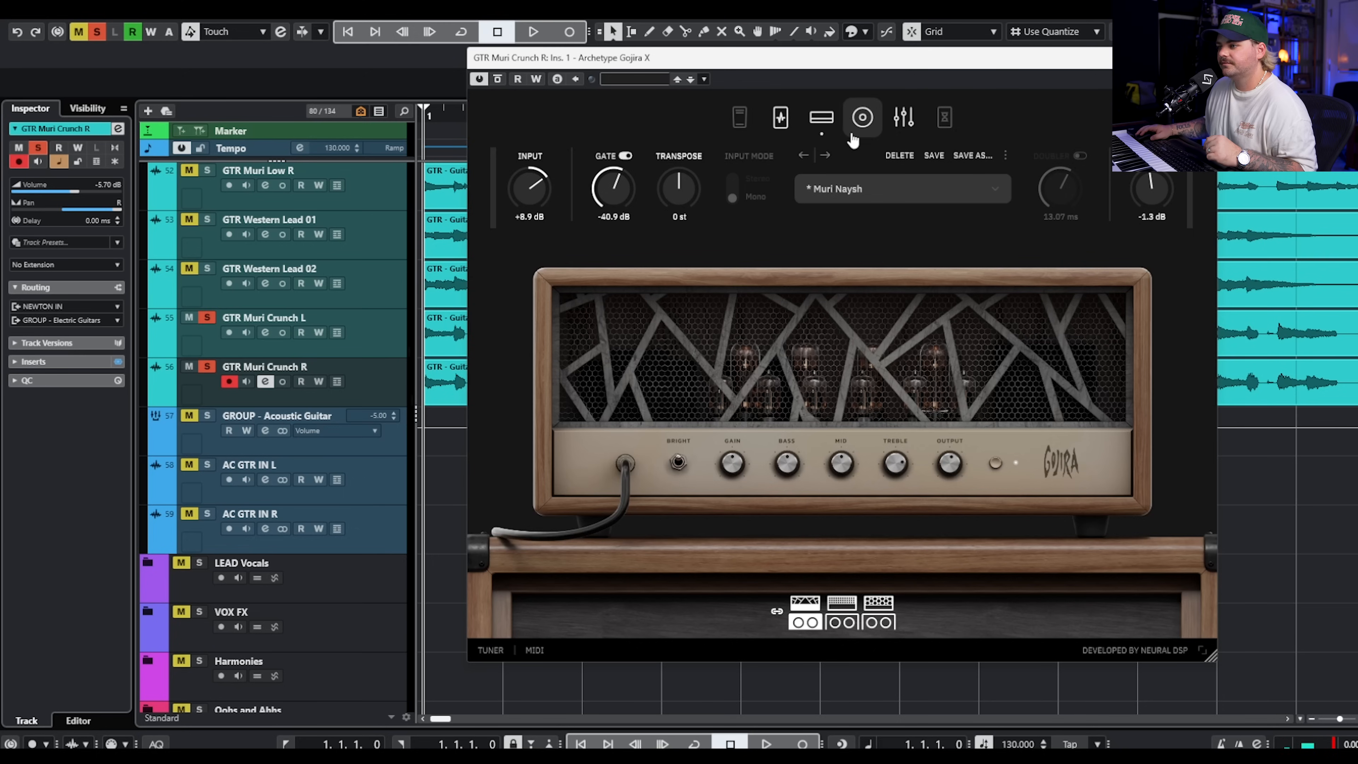
pyautogui.click(862, 118)
pyautogui.click(904, 117)
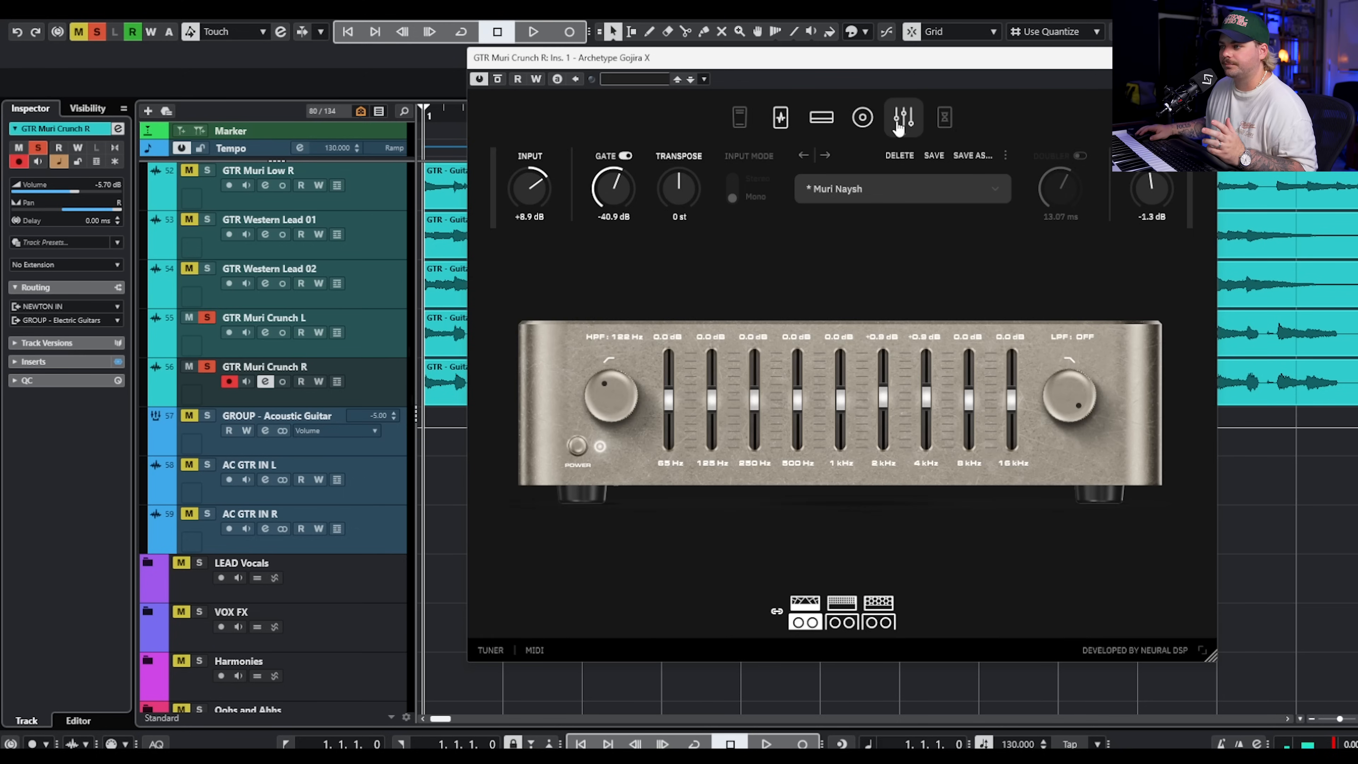
pyautogui.click(1205, 58)
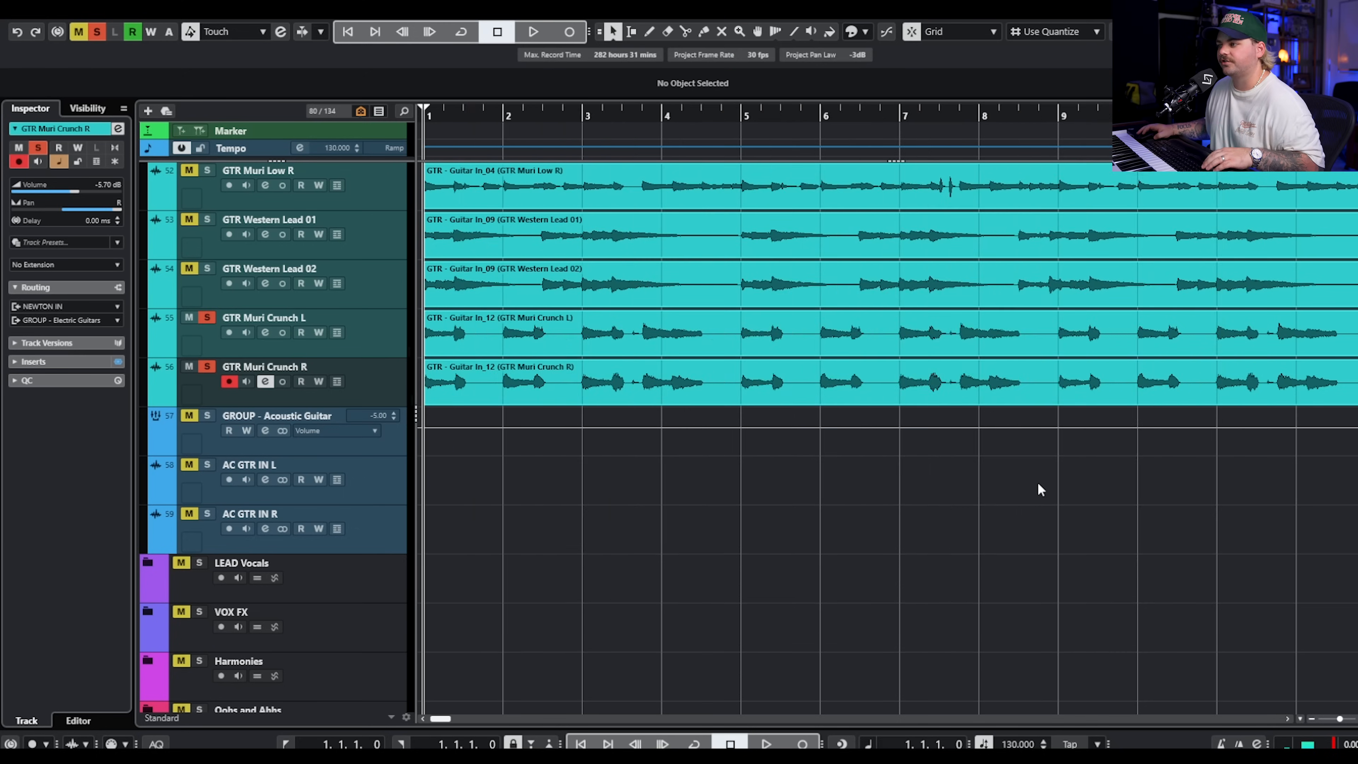
# Play back the soloed Muri Crunch L and R tracks with their full length in view.
pyautogui.press('g')
pyautogui.press('g')
pyautogui.press('space')
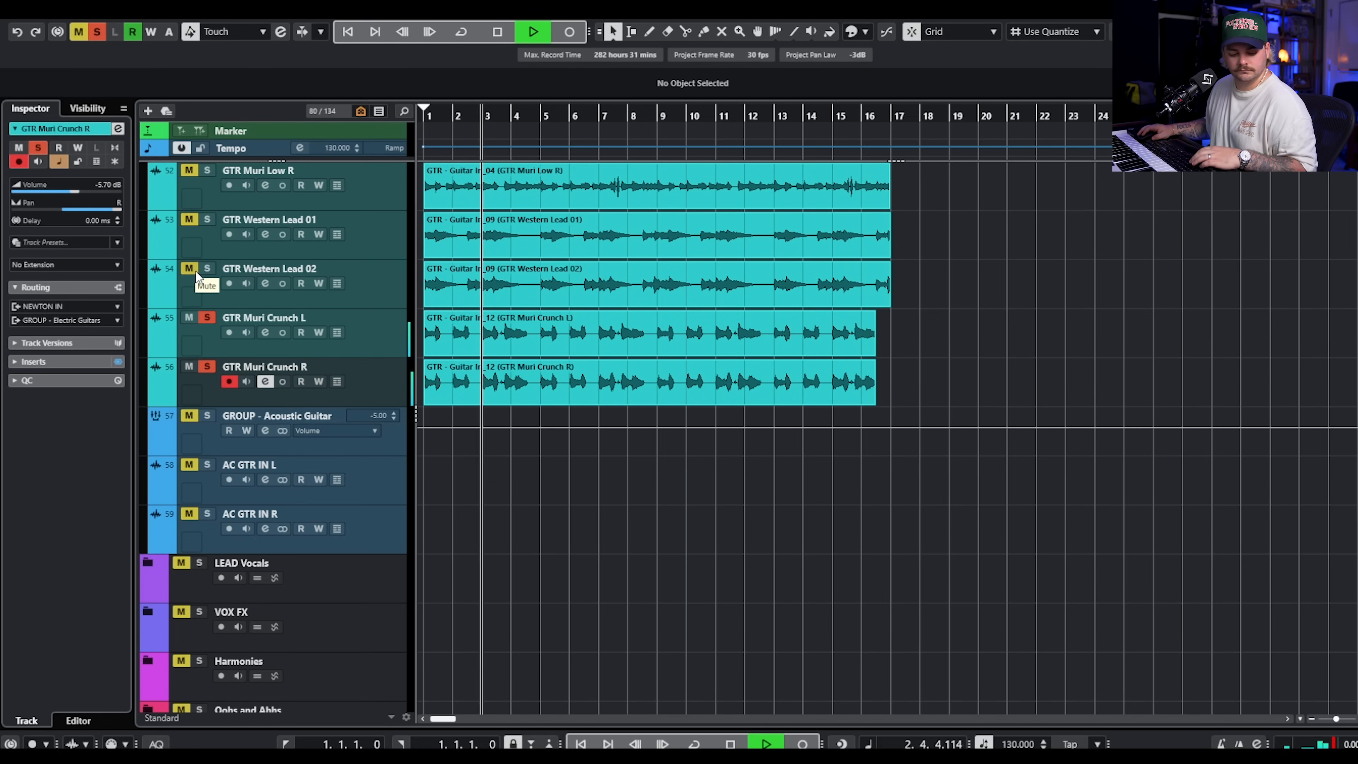
pyautogui.press('space')
# Add both Western Lead and both Muri Low tracks to the solo, and audition them together with the Muri Crunch pair.
pyautogui.click(207, 268)
pyautogui.click(208, 219)
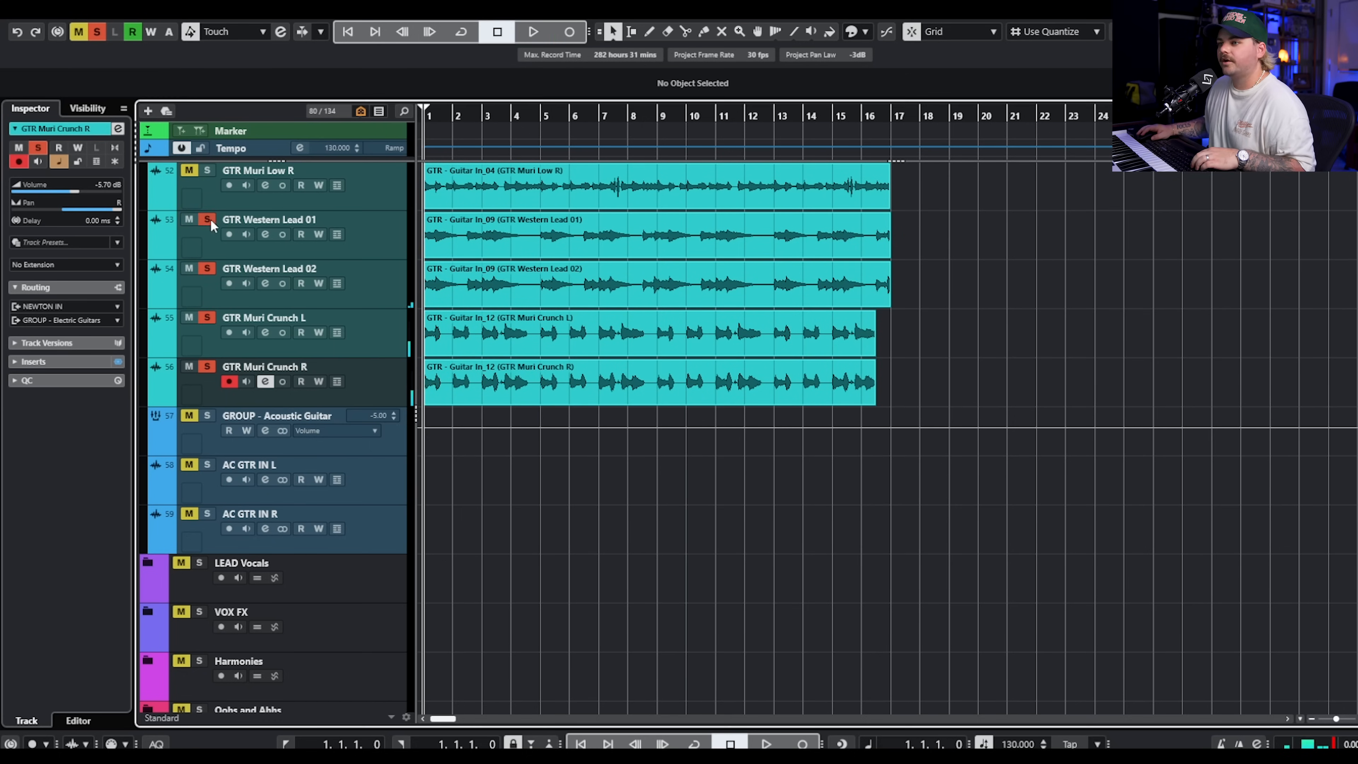
pyautogui.scroll(3, 210, 226)
pyautogui.click(207, 280)
pyautogui.click(207, 231)
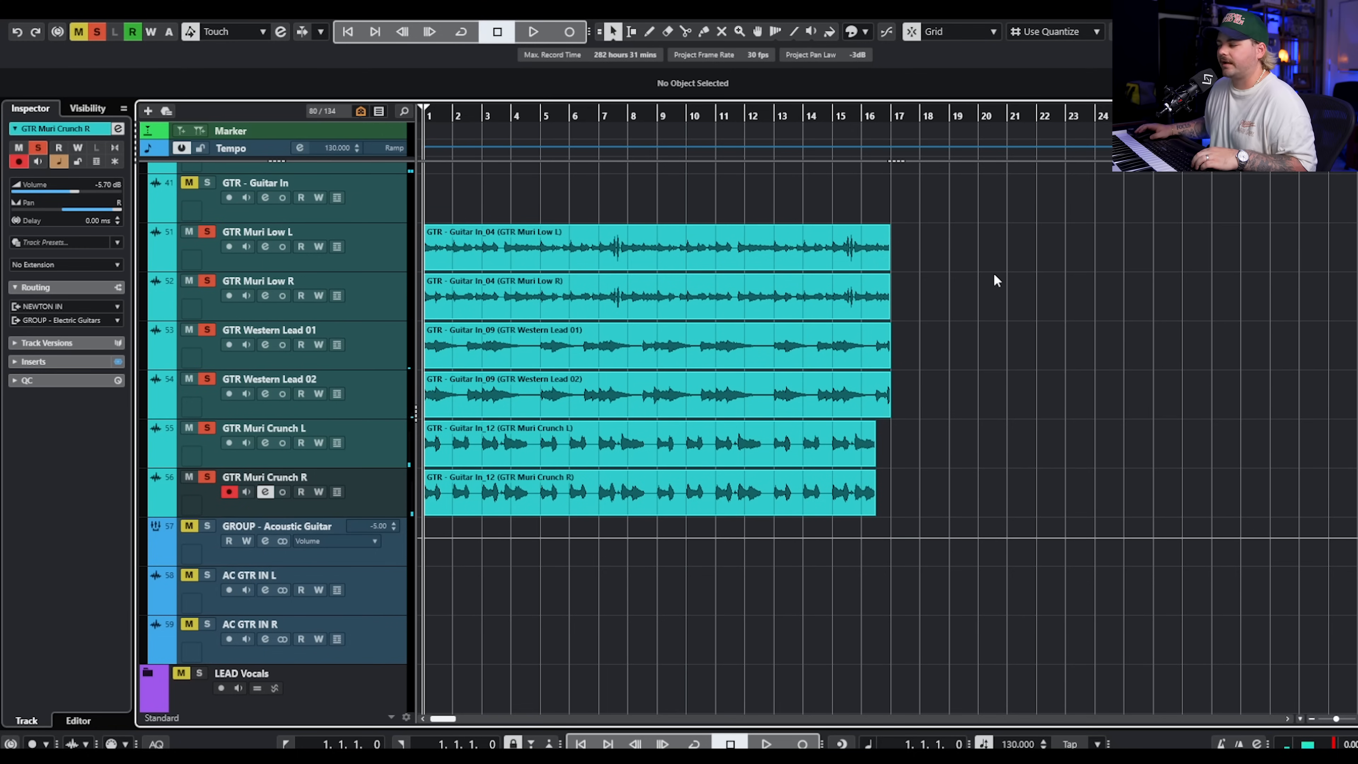
pyautogui.press('space')
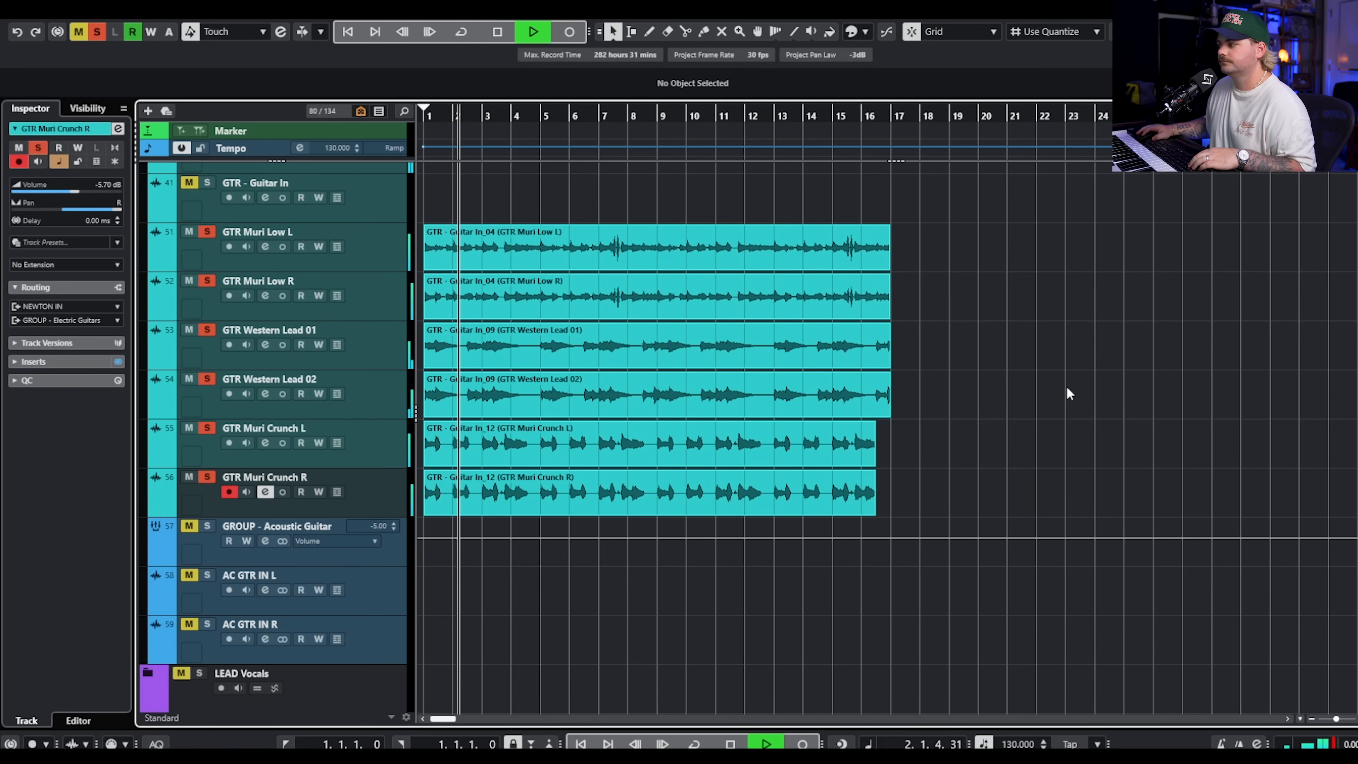
pyautogui.scroll(2, 1029, 407)
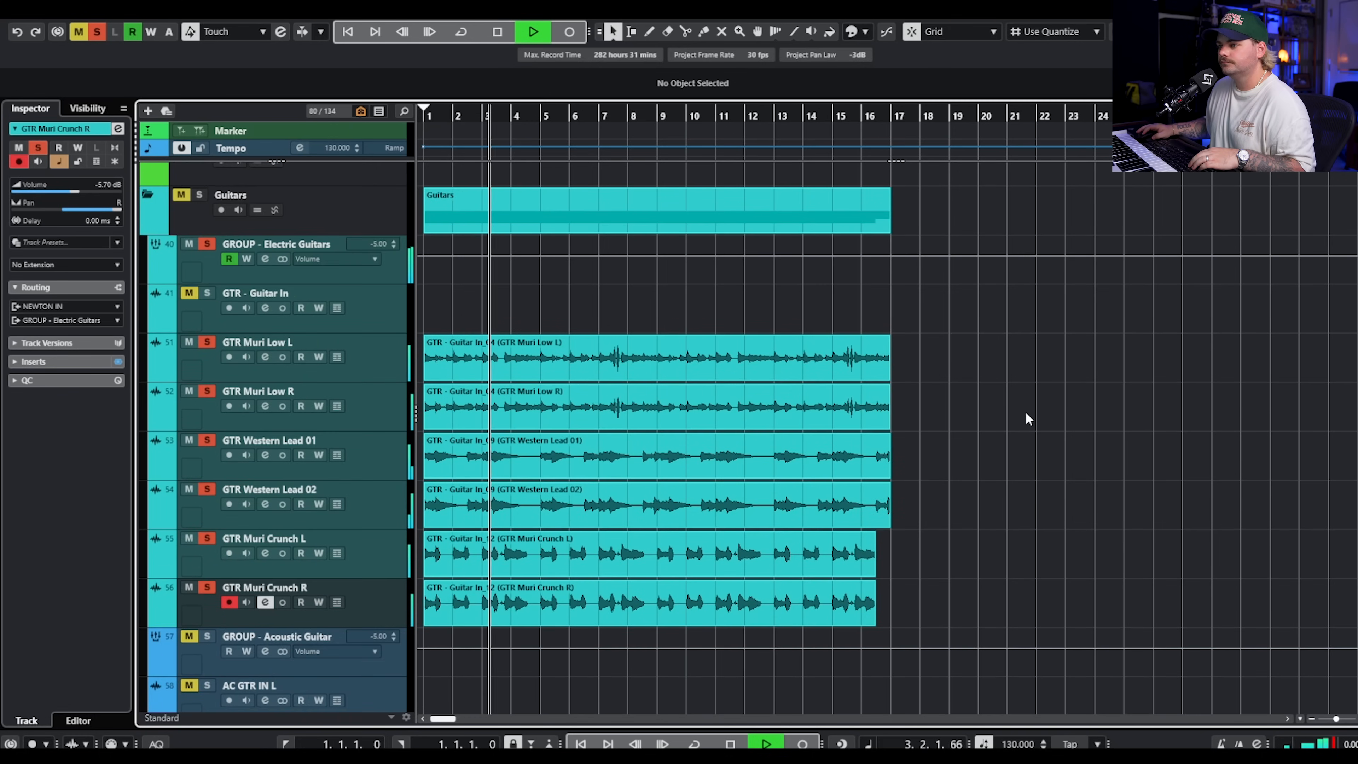
pyautogui.press('space')
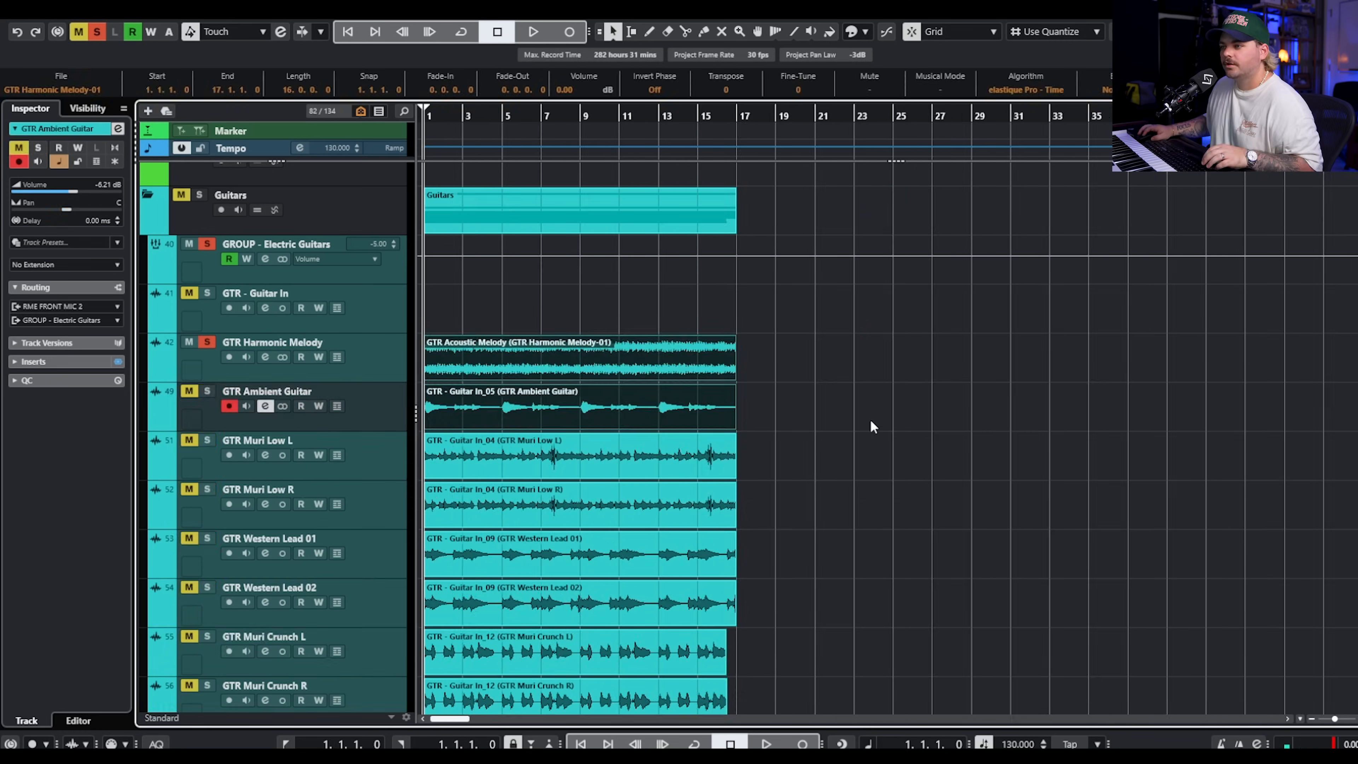
# Audition the soloed GTR Harmonic Melody track and review its FilterFreak2 insert.
pyautogui.scroll(-5, 861, 423)
pyautogui.scroll(8, 749, 422)
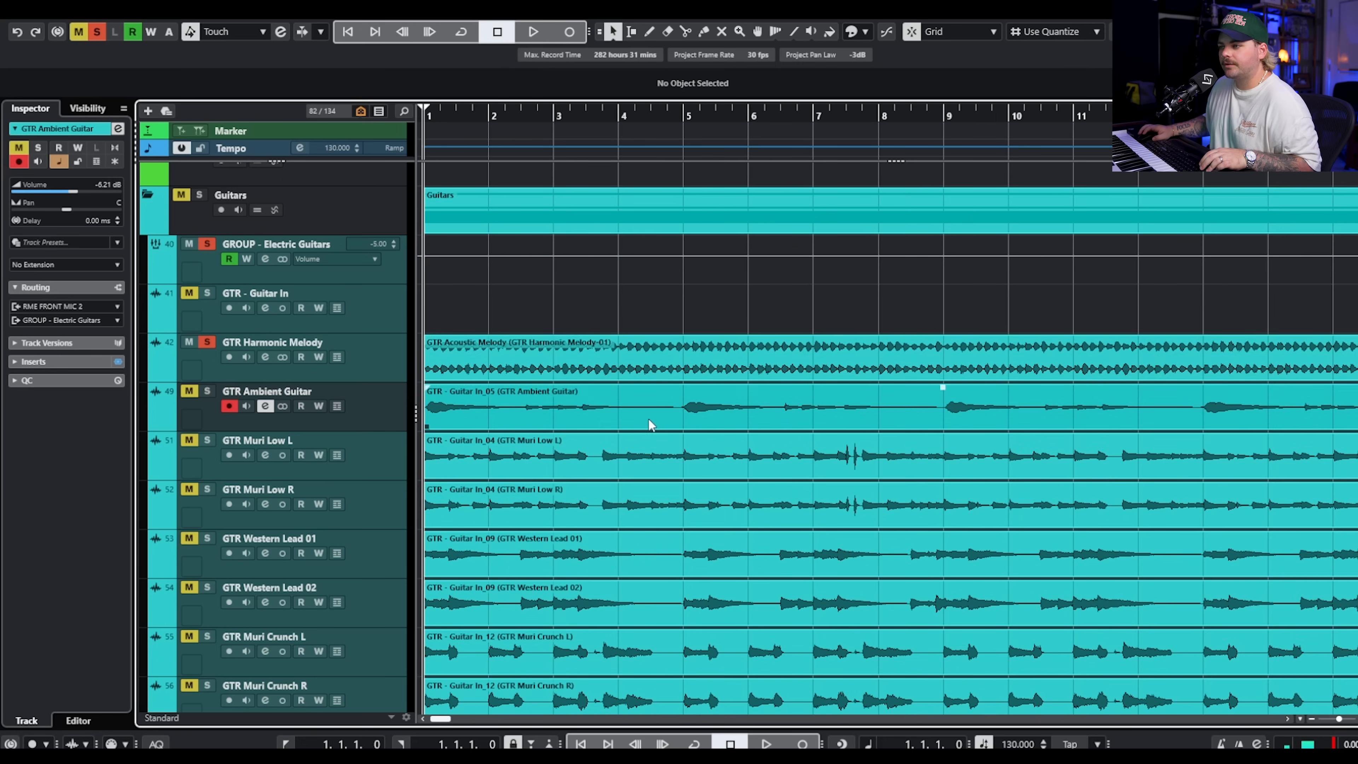
pyautogui.click(365, 353)
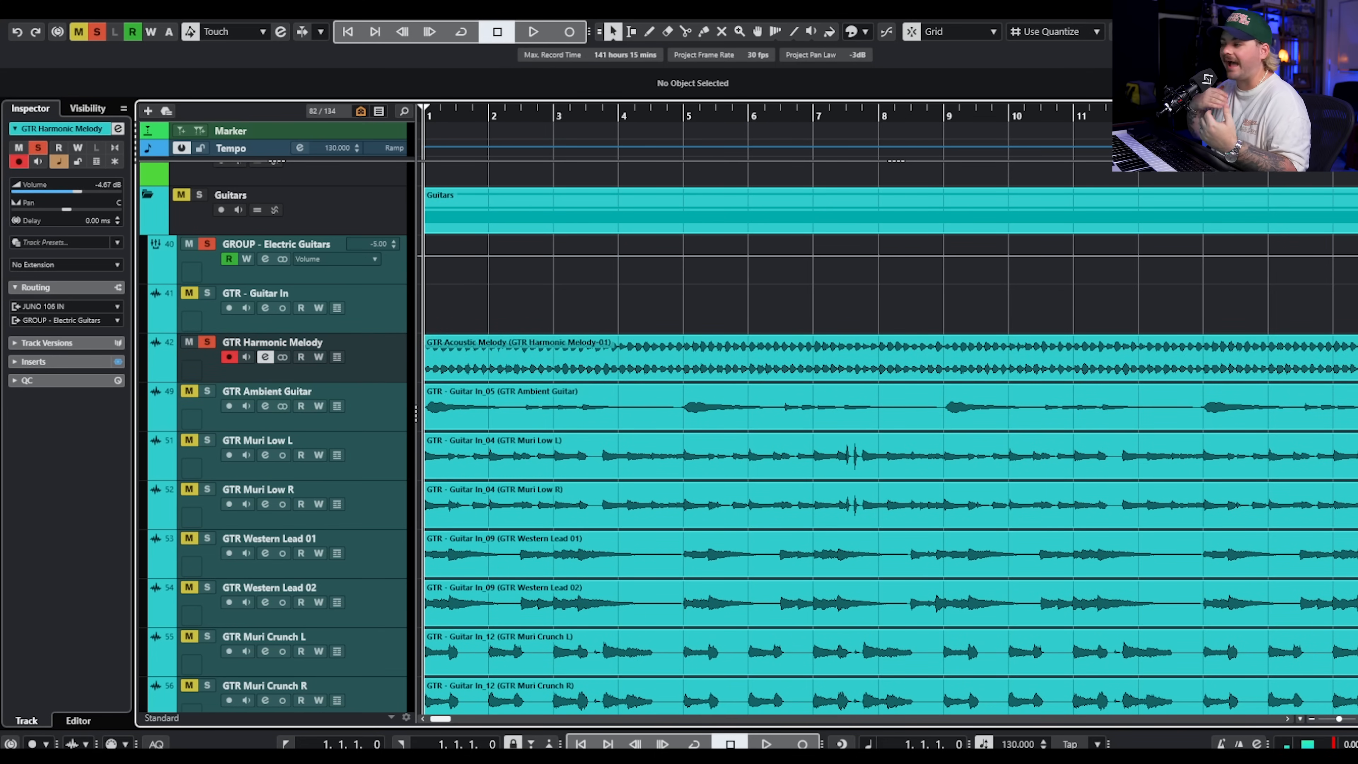
pyautogui.press('space')
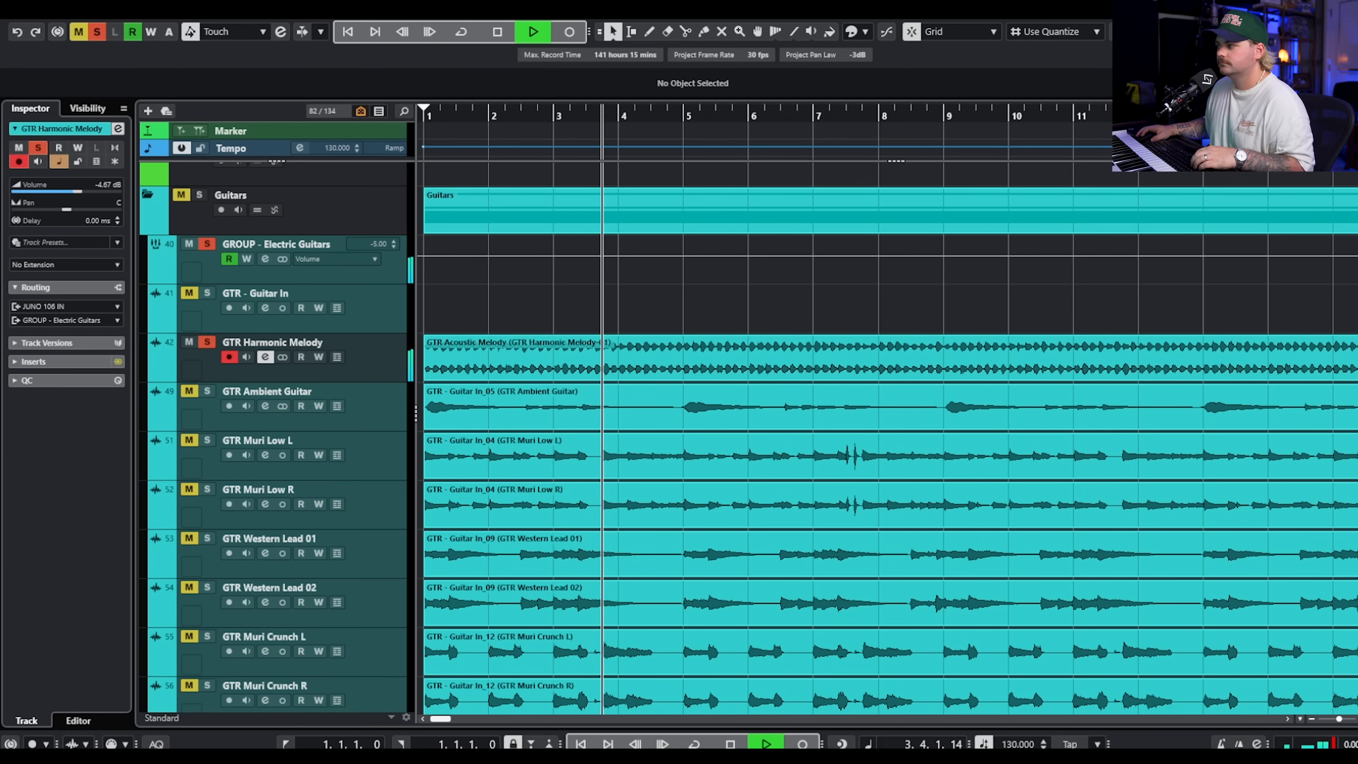
pyautogui.press('space')
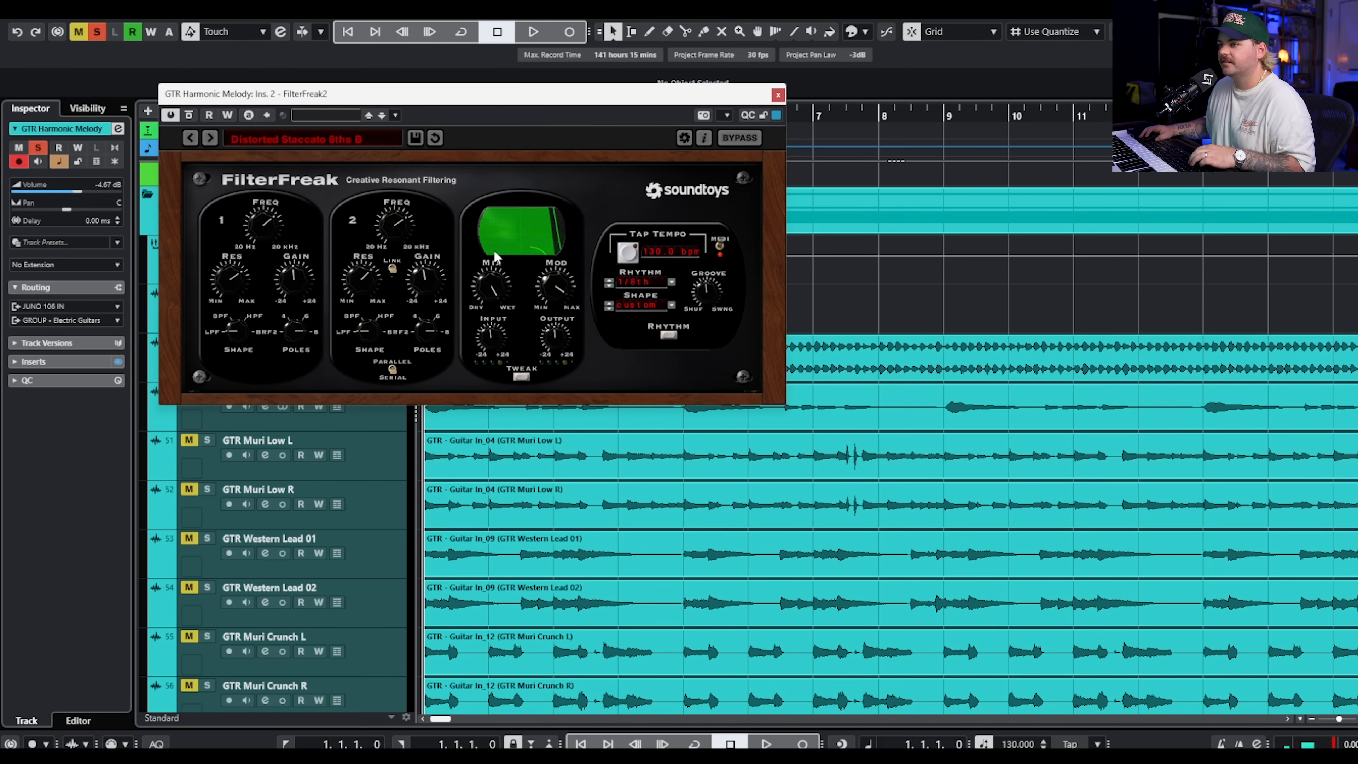
pyautogui.press('space')
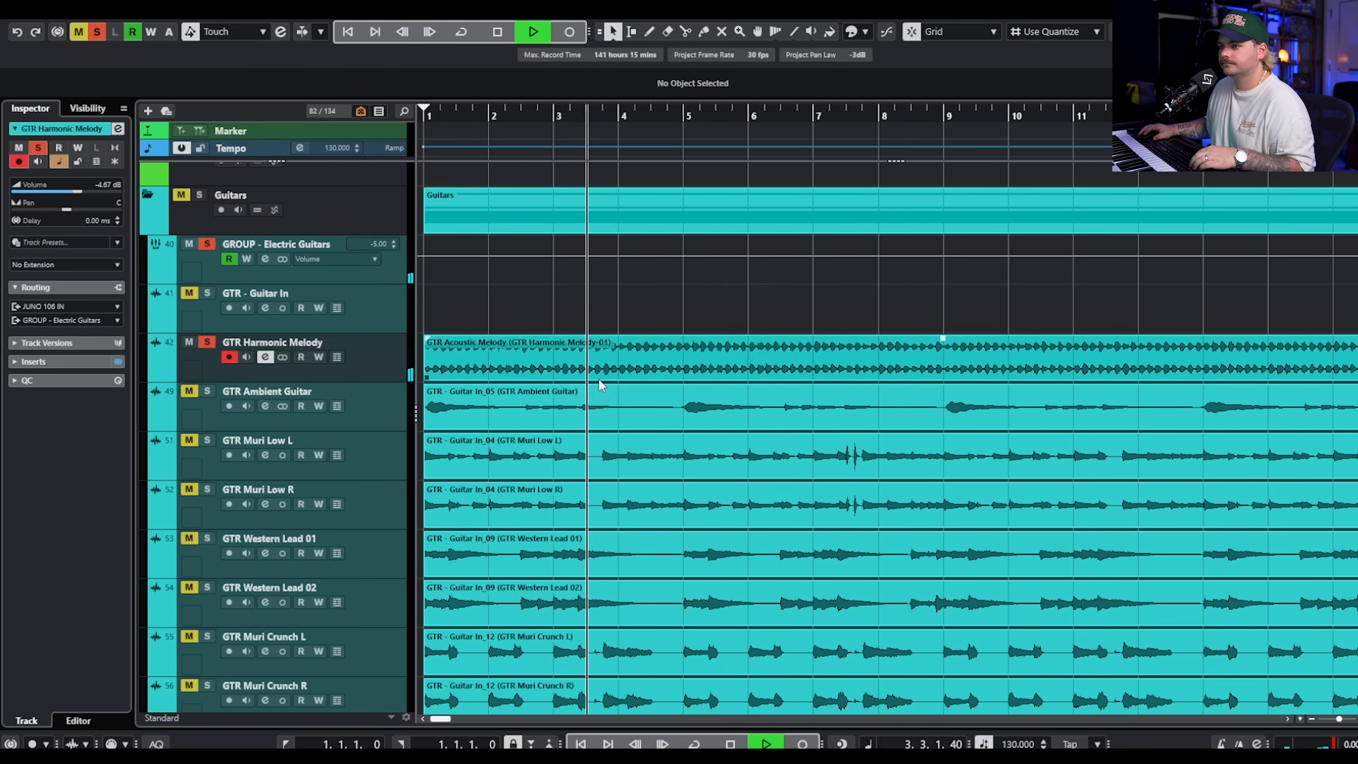
pyautogui.press('space')
# Show an automation lane for GTR Harmonic Melody and assign it to the Pro-Q 3 Band 2 Frequency.
pyautogui.rightClick(401, 351)
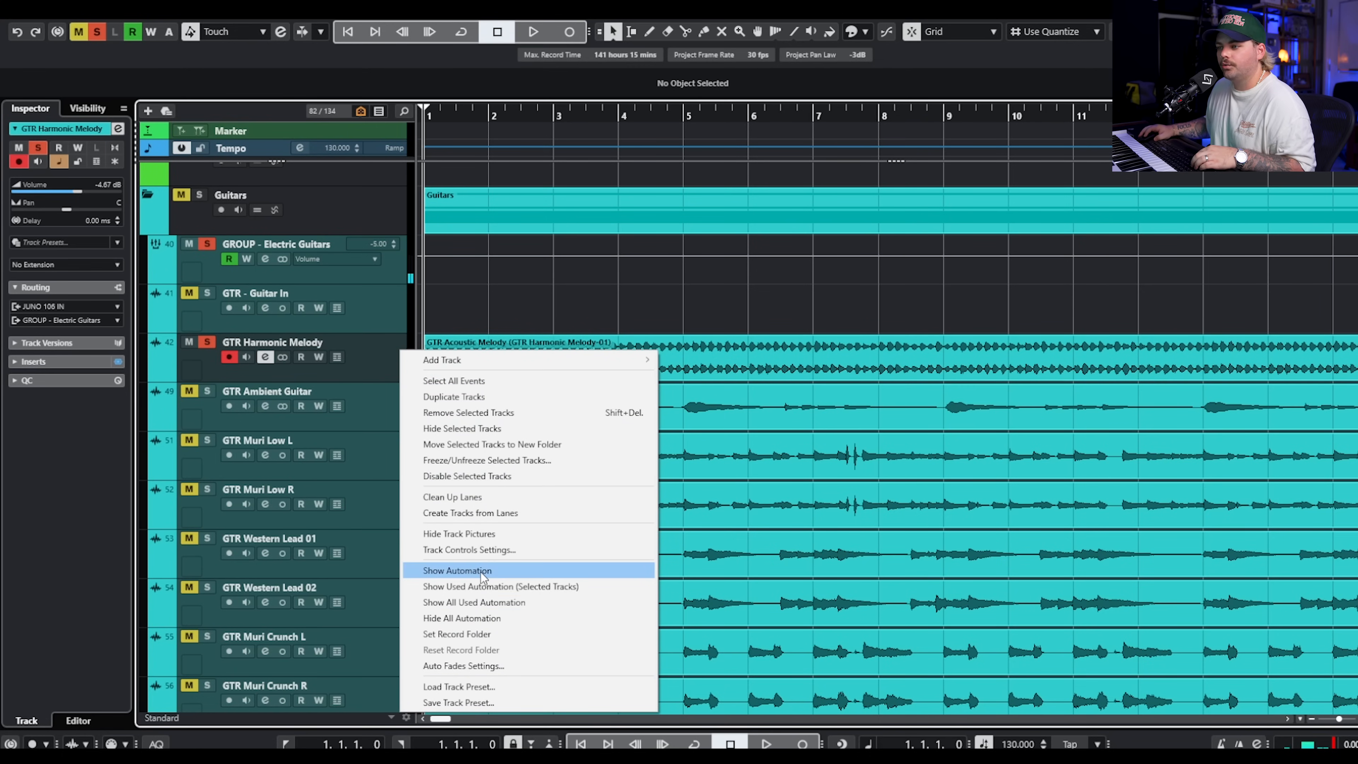
pyautogui.click(457, 570)
pyautogui.click(246, 473)
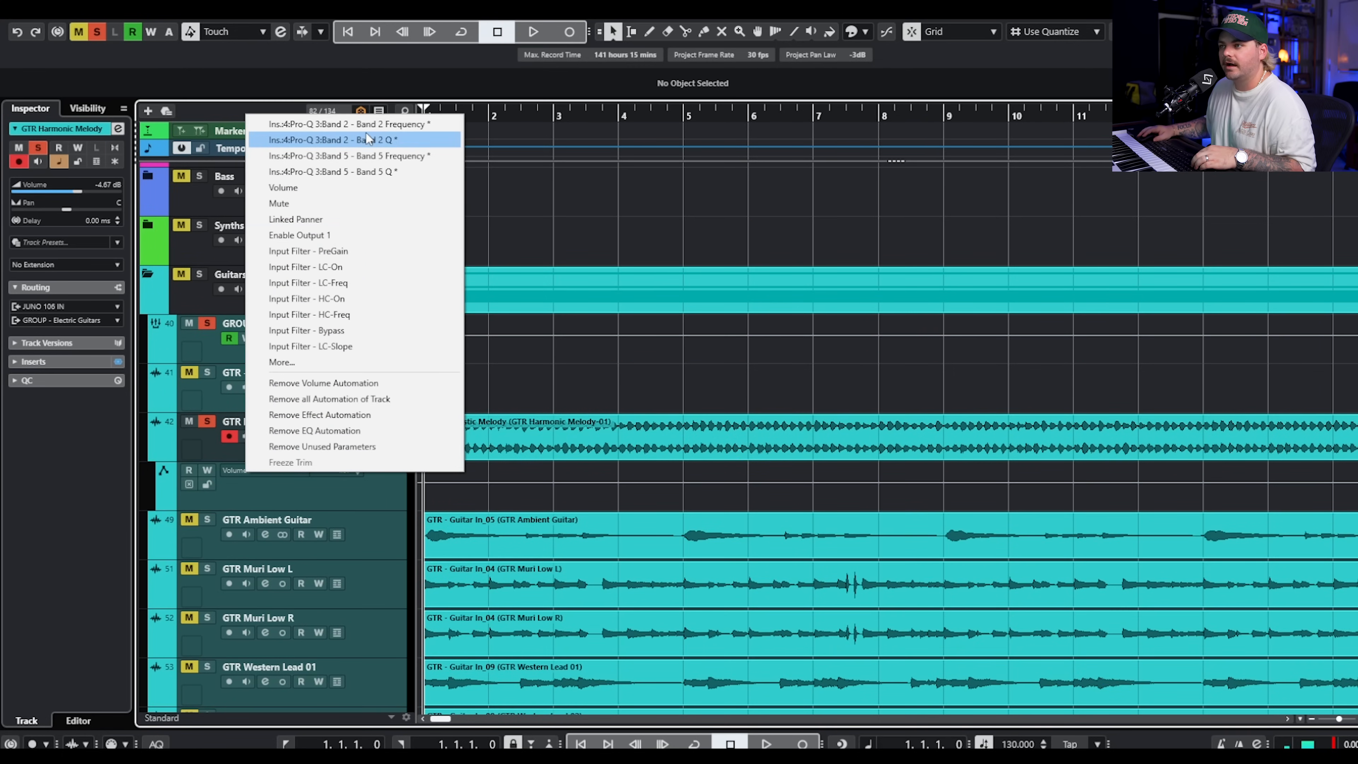
pyautogui.click(384, 126)
# Create a Band 2 Frequency automation ramp from 326.76 Hz at bar 1 to 3800.1 Hz at bar 17, and play it back.
pyautogui.press('g')
pyautogui.press('g')
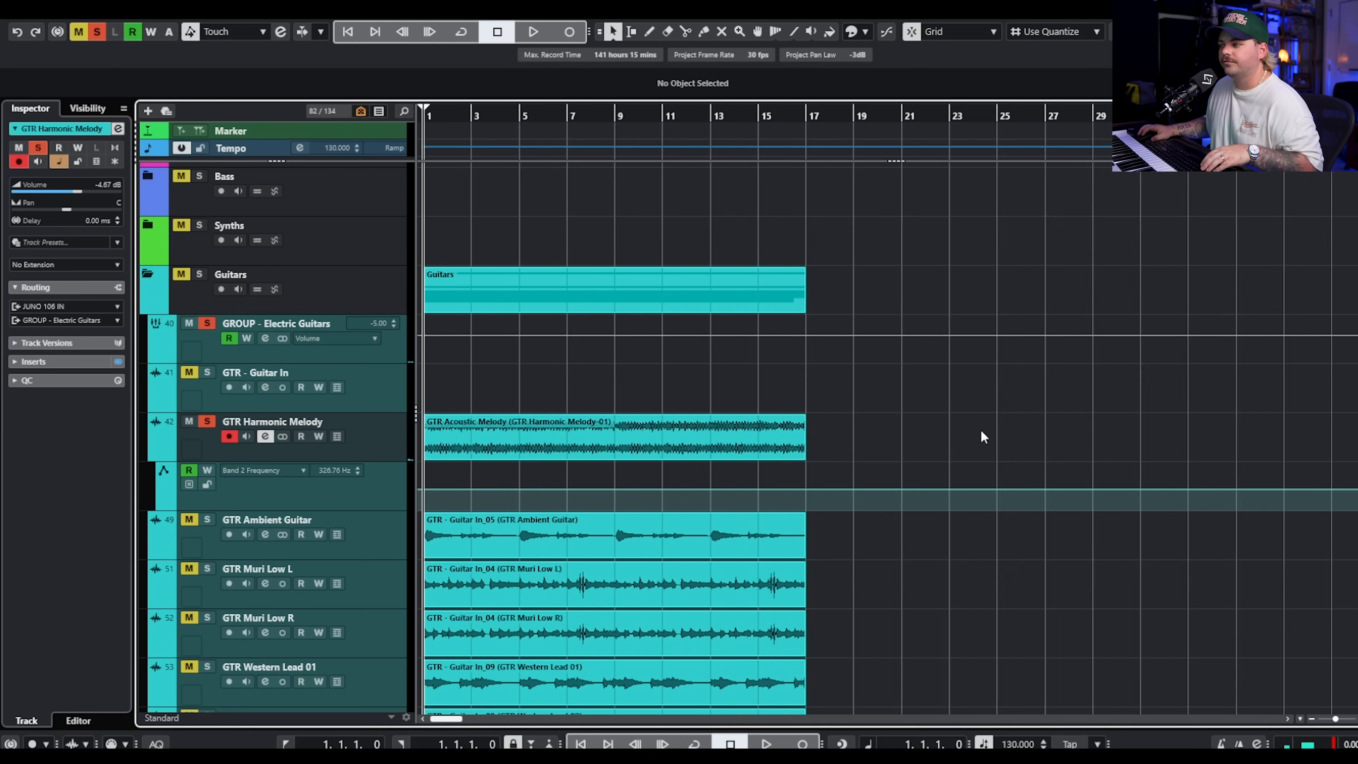
pyautogui.moveTo(732, 488); pyautogui.dragTo(739, 471)
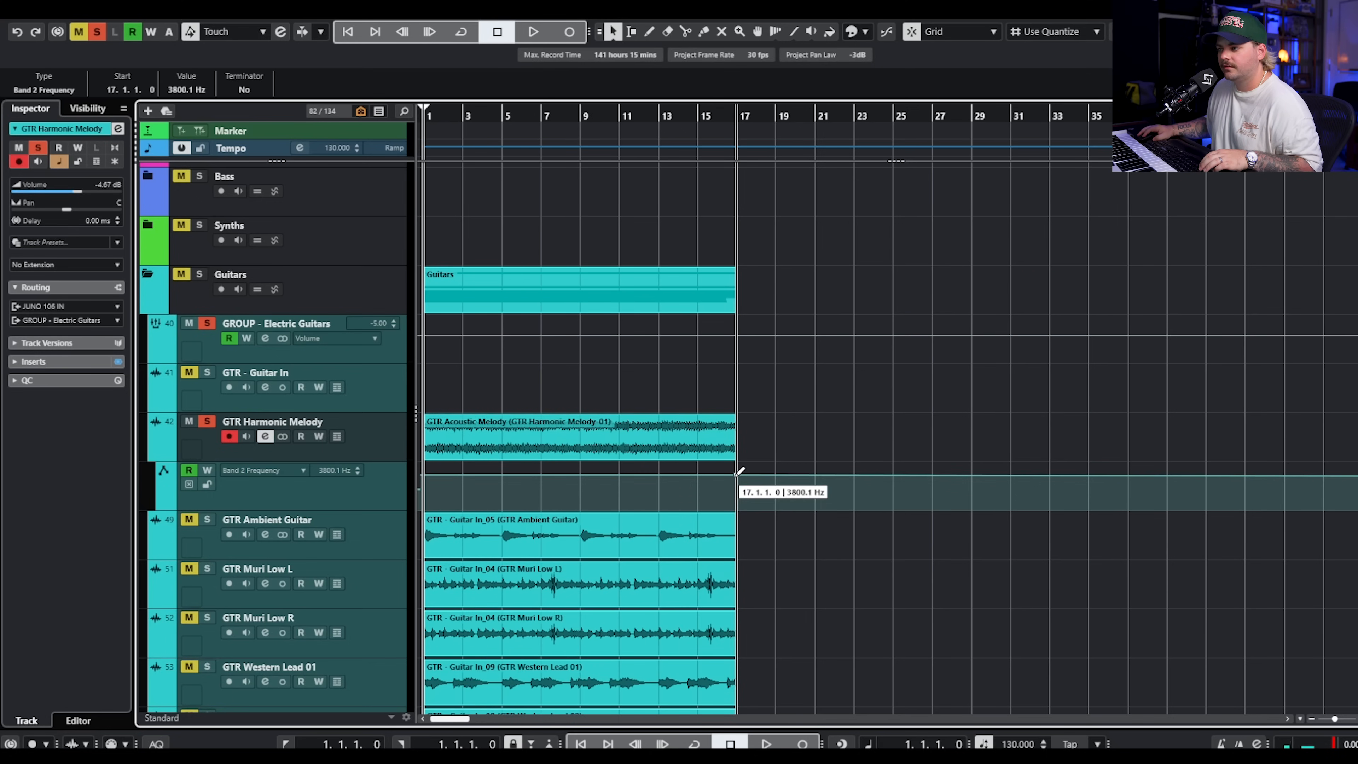
pyautogui.click(423, 487)
pyautogui.click(527, 284)
pyautogui.press('space')
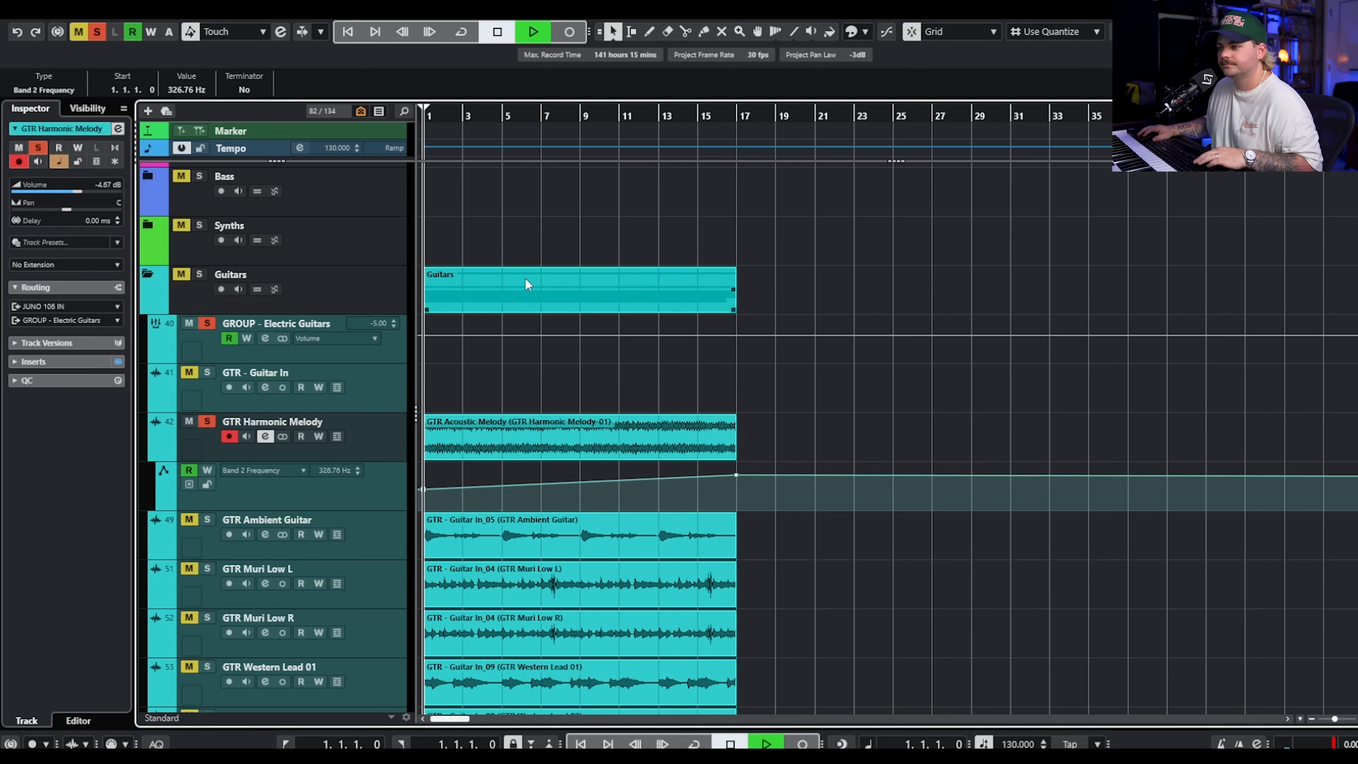
pyautogui.scroll(2, 526, 283)
pyautogui.press('space')
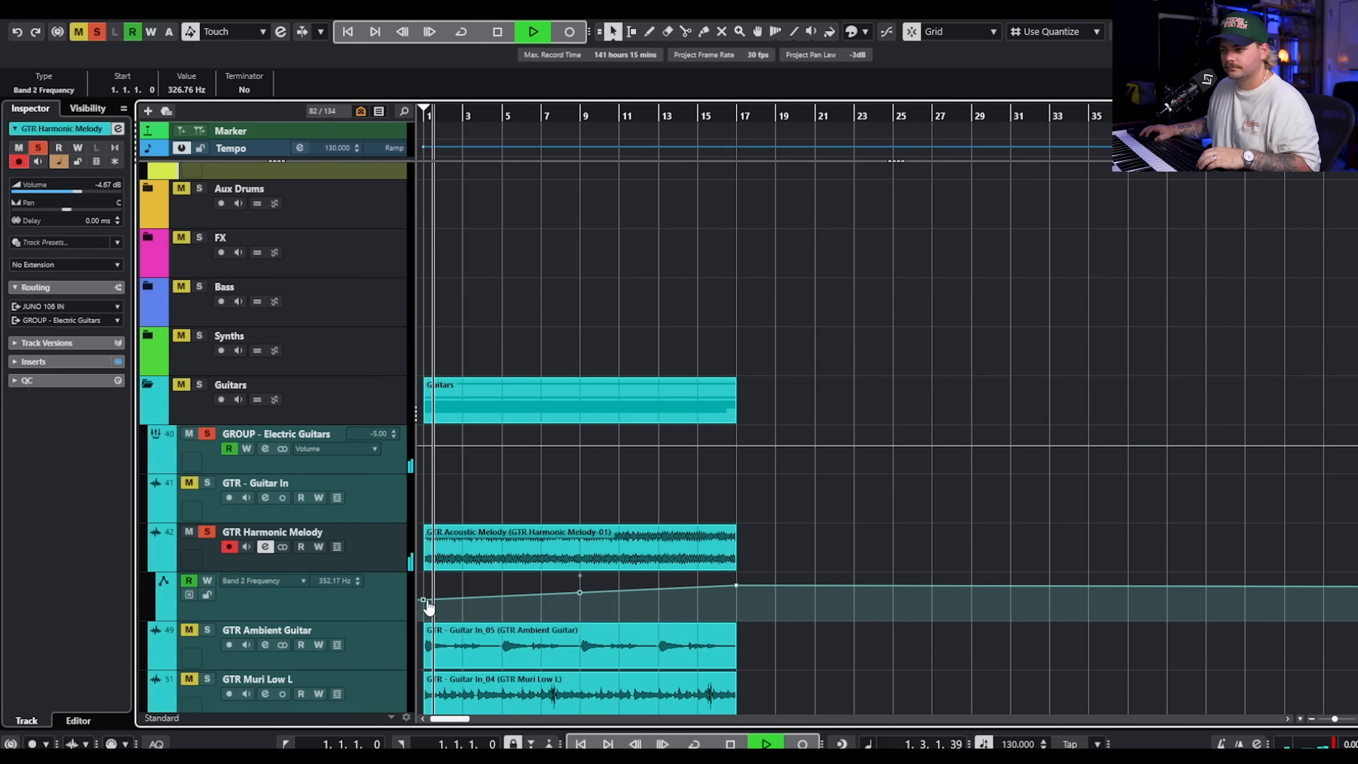
# Raise the automation ramp's starting point to 918.10 Hz during playback, and take GTR Harmonic Melody out of solo.
pyautogui.moveTo(428, 605); pyautogui.dragTo(423, 594)
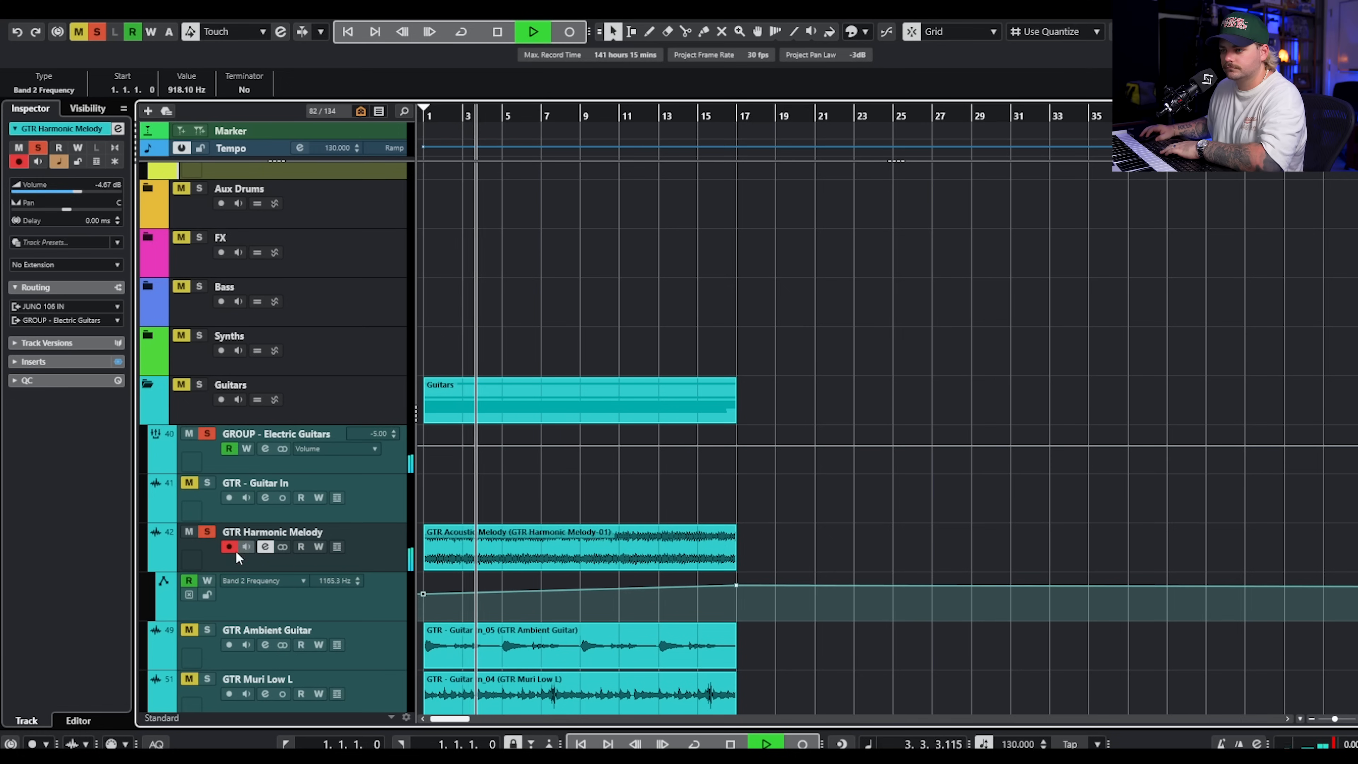
pyautogui.click(207, 531)
pyautogui.press('space')
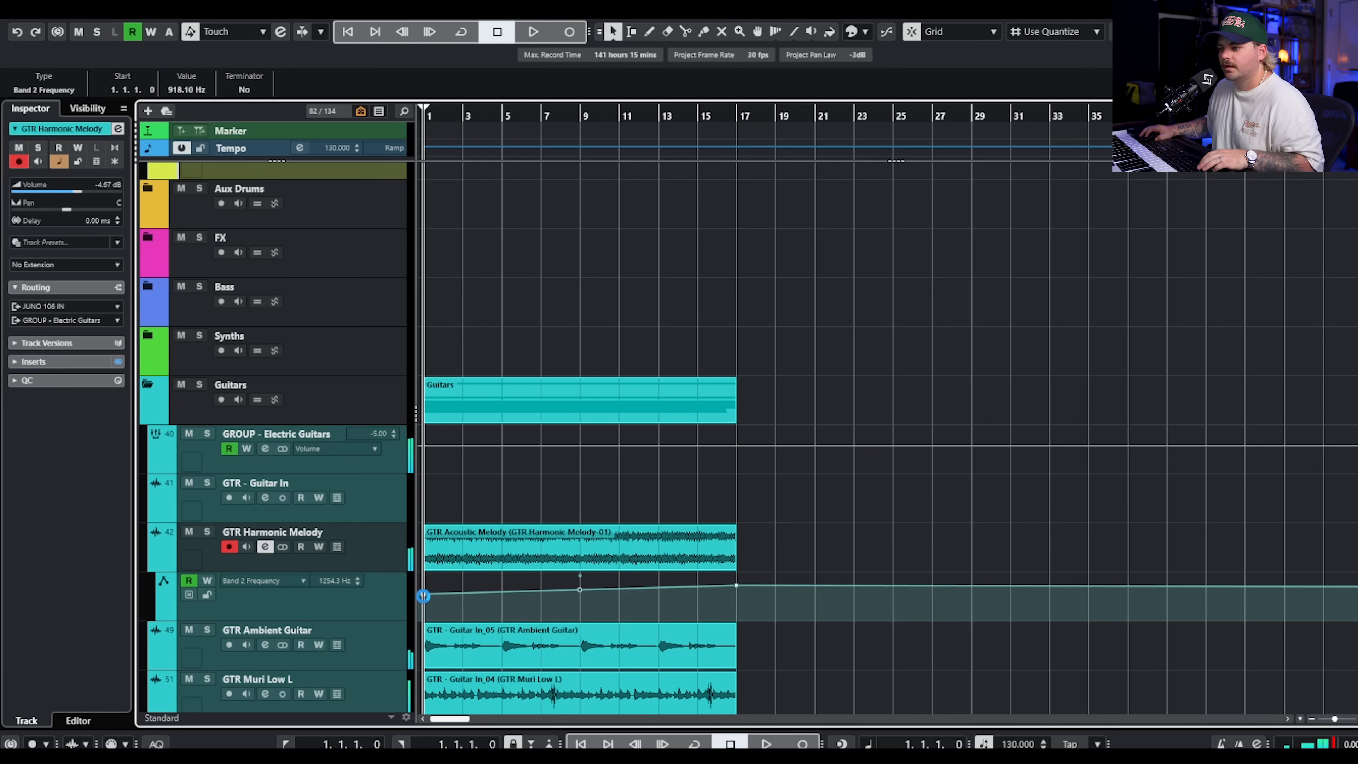
# Raise the Band 2 Frequency automation point at bar 1 to 4324.0 Hz.
pyautogui.scroll(2, 424, 597)
pyautogui.scroll(1, 424, 597)
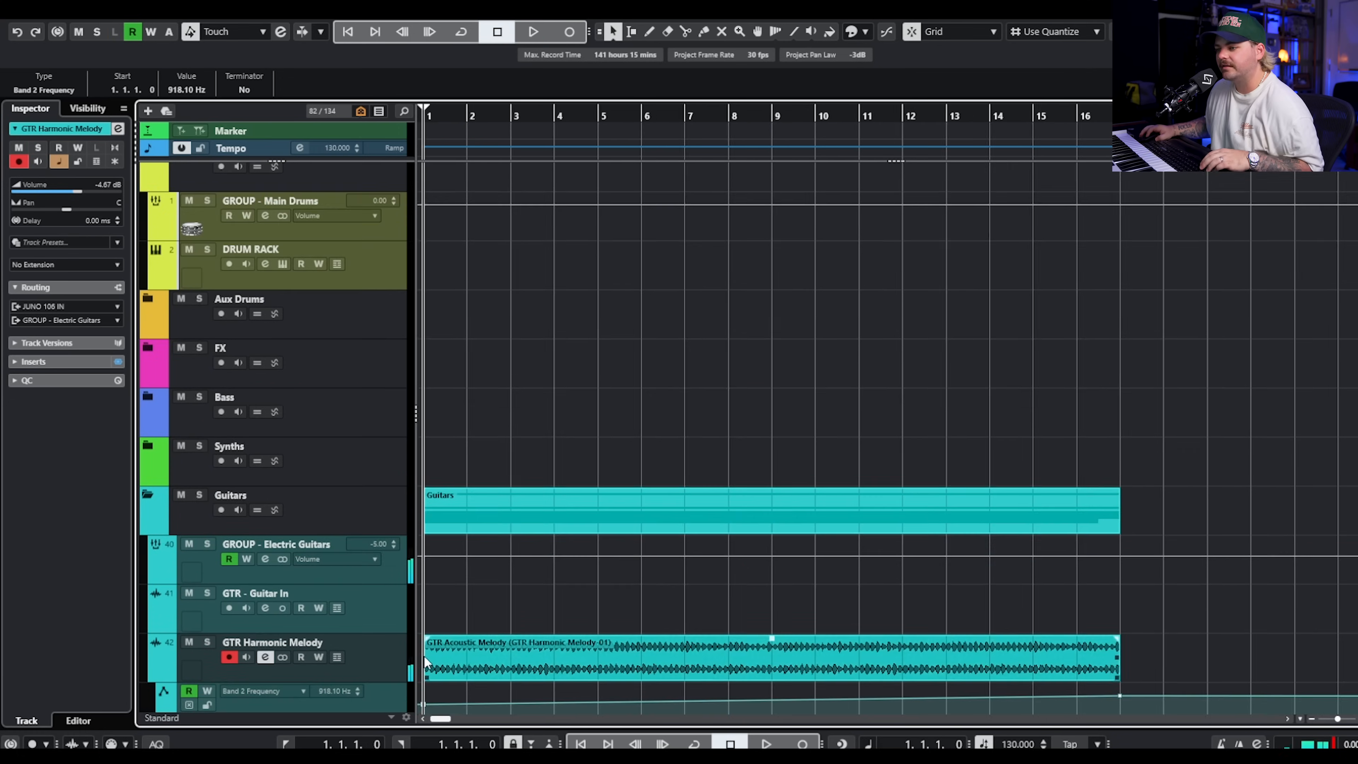
pyautogui.scroll(-3, 424, 597)
pyautogui.moveTo(423, 373); pyautogui.dragTo(422, 369)
# Solo and select the GTR Ambient Guitar track, and play it back.
pyautogui.click(206, 409)
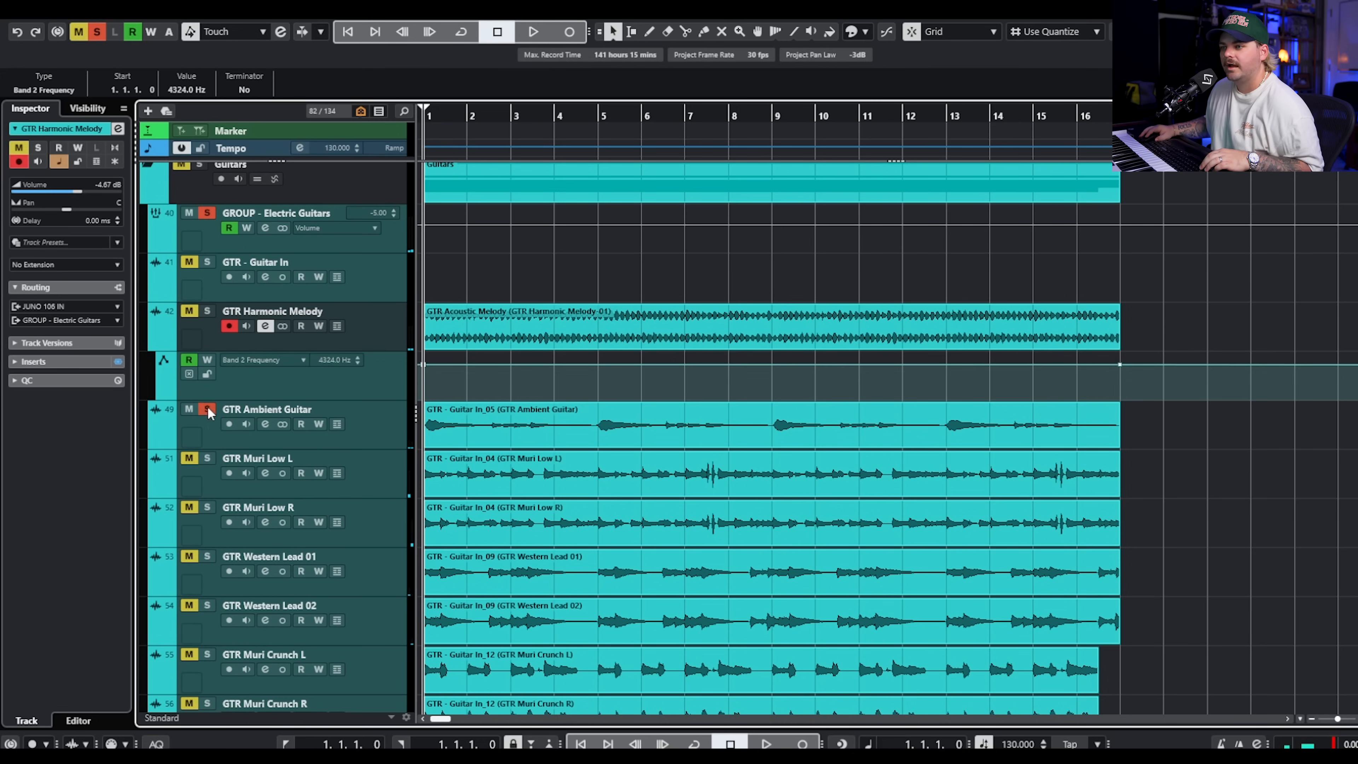
pyautogui.click(381, 422)
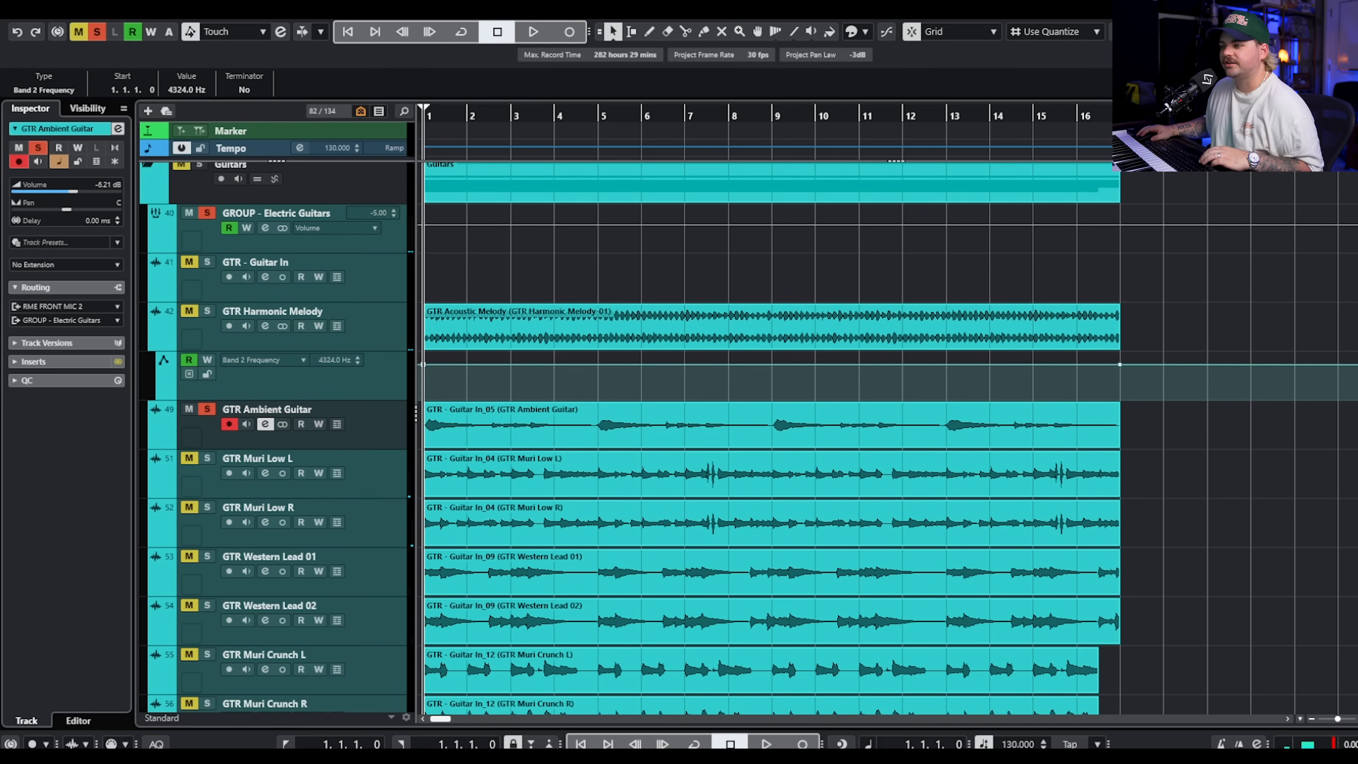
pyautogui.press('space')
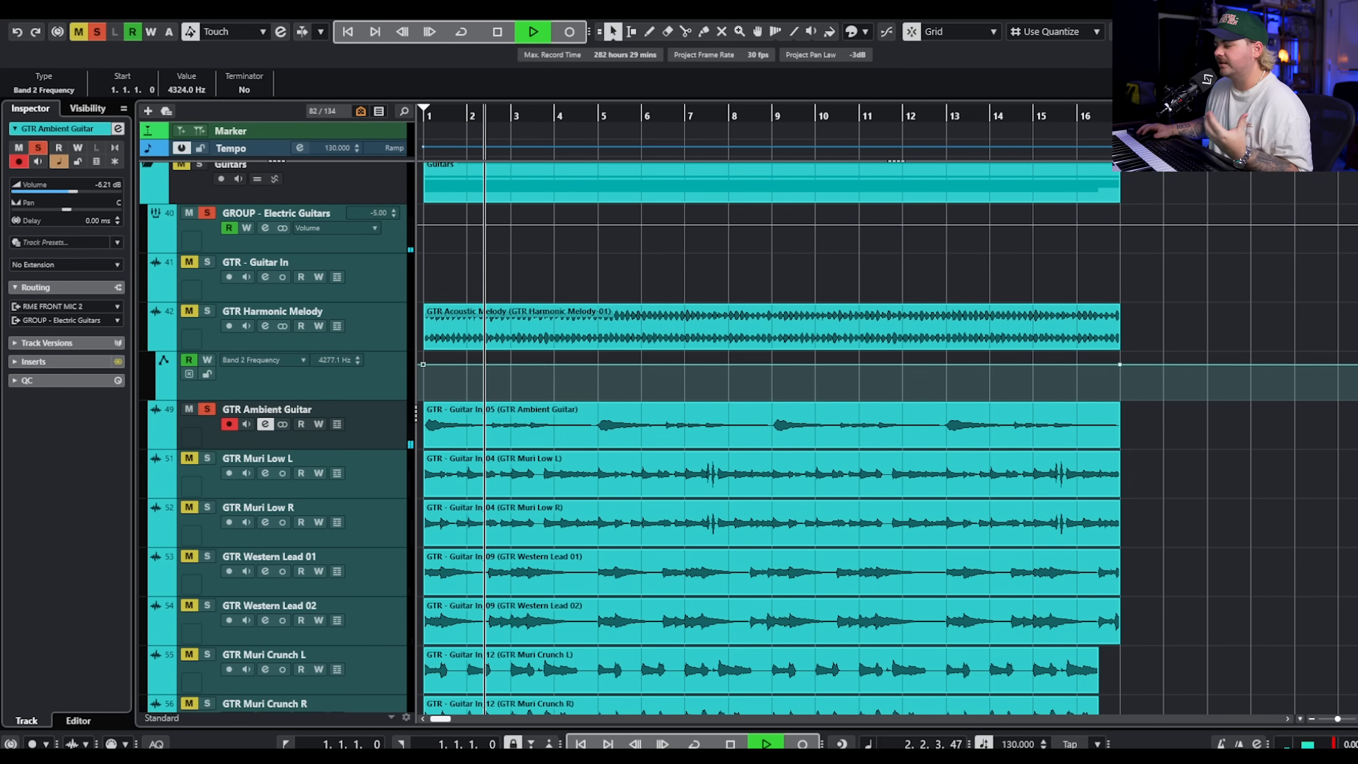
pyautogui.press('space')
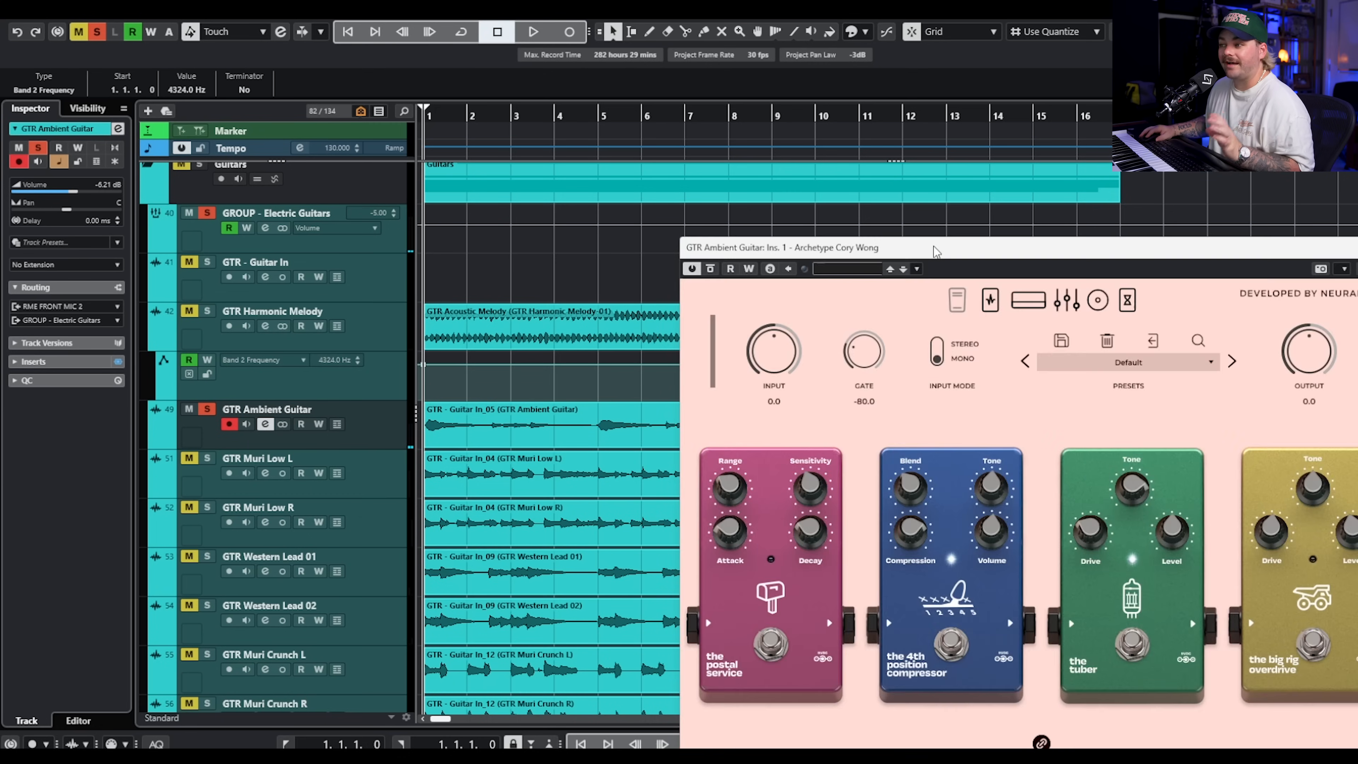
# Examine the amp, the drive and compressor pedals, and the delay and reverb pedals in Archetype Cory Wong on GTR Ambient Guitar.
pyautogui.moveTo(933, 246); pyautogui.dragTo(459, 76)
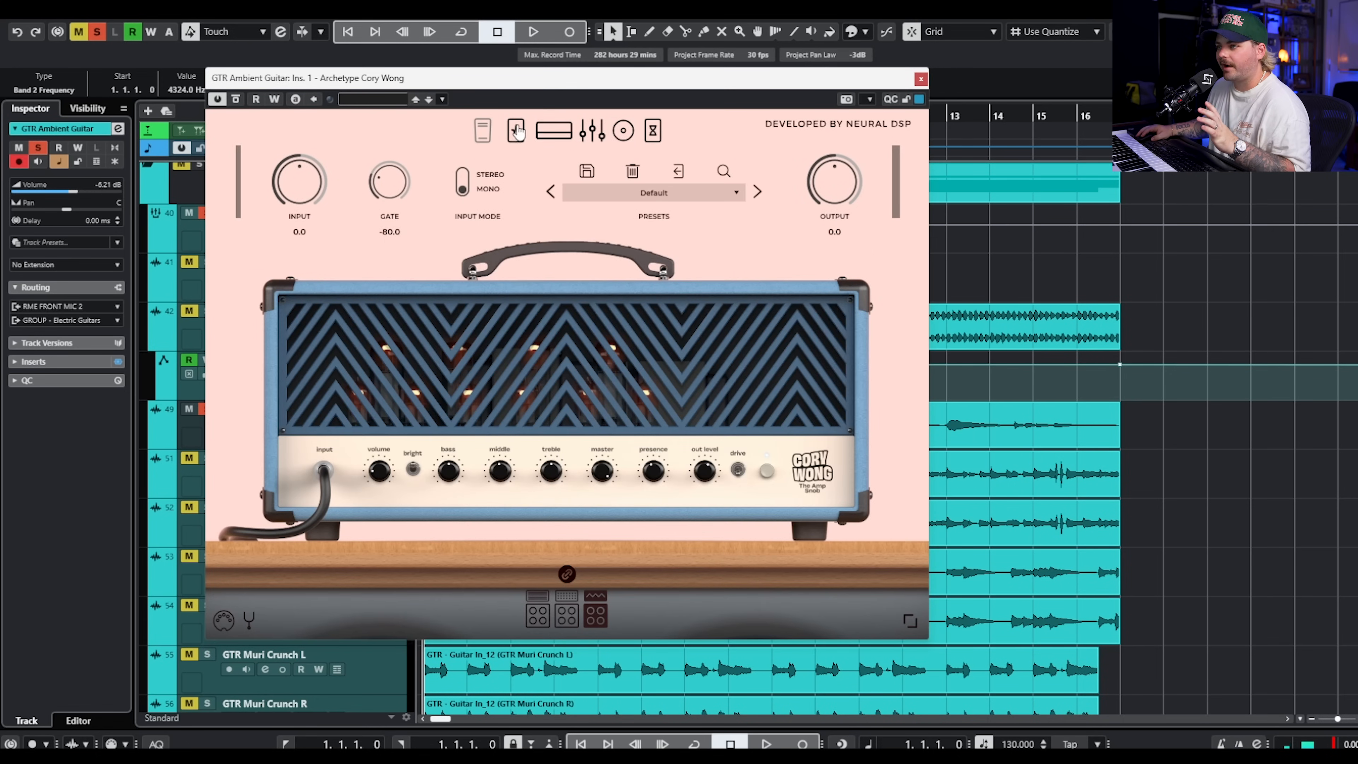
pyautogui.click(516, 130)
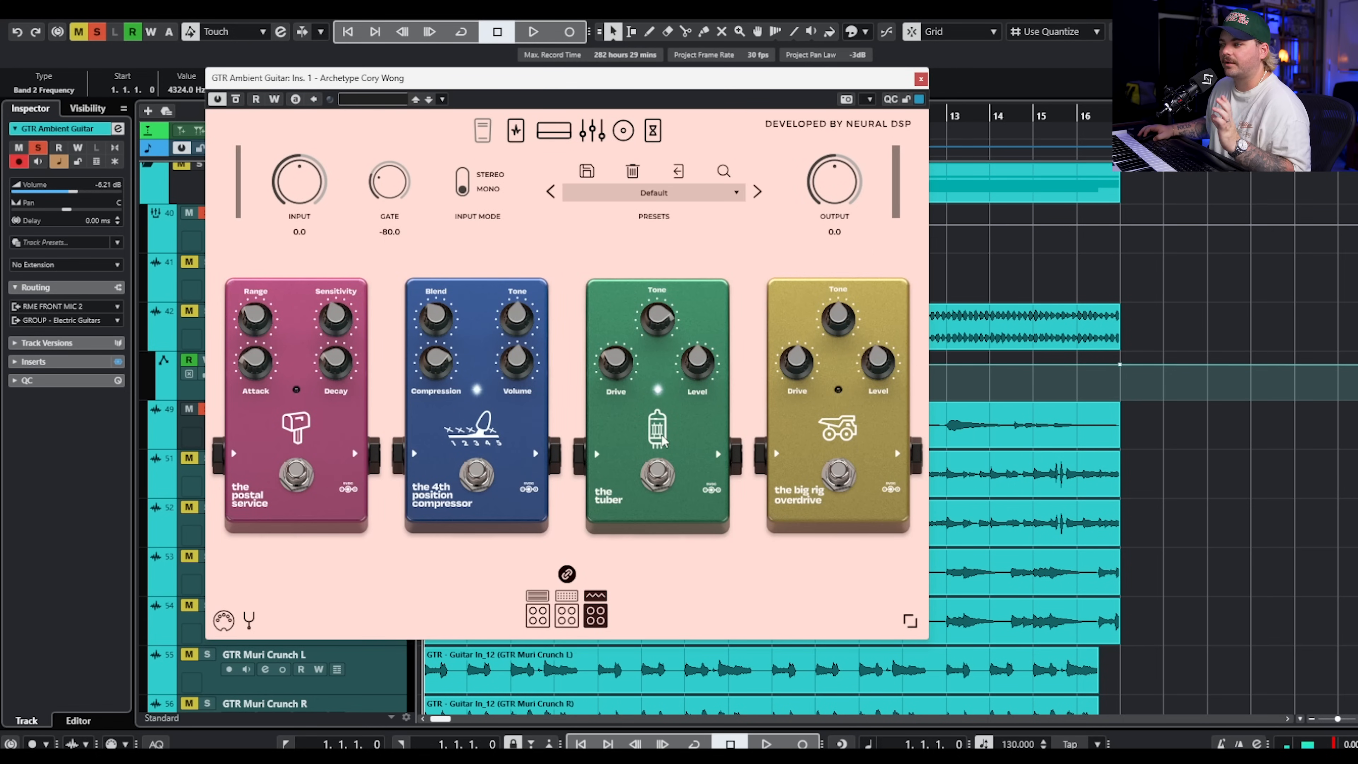
pyautogui.click(663, 149)
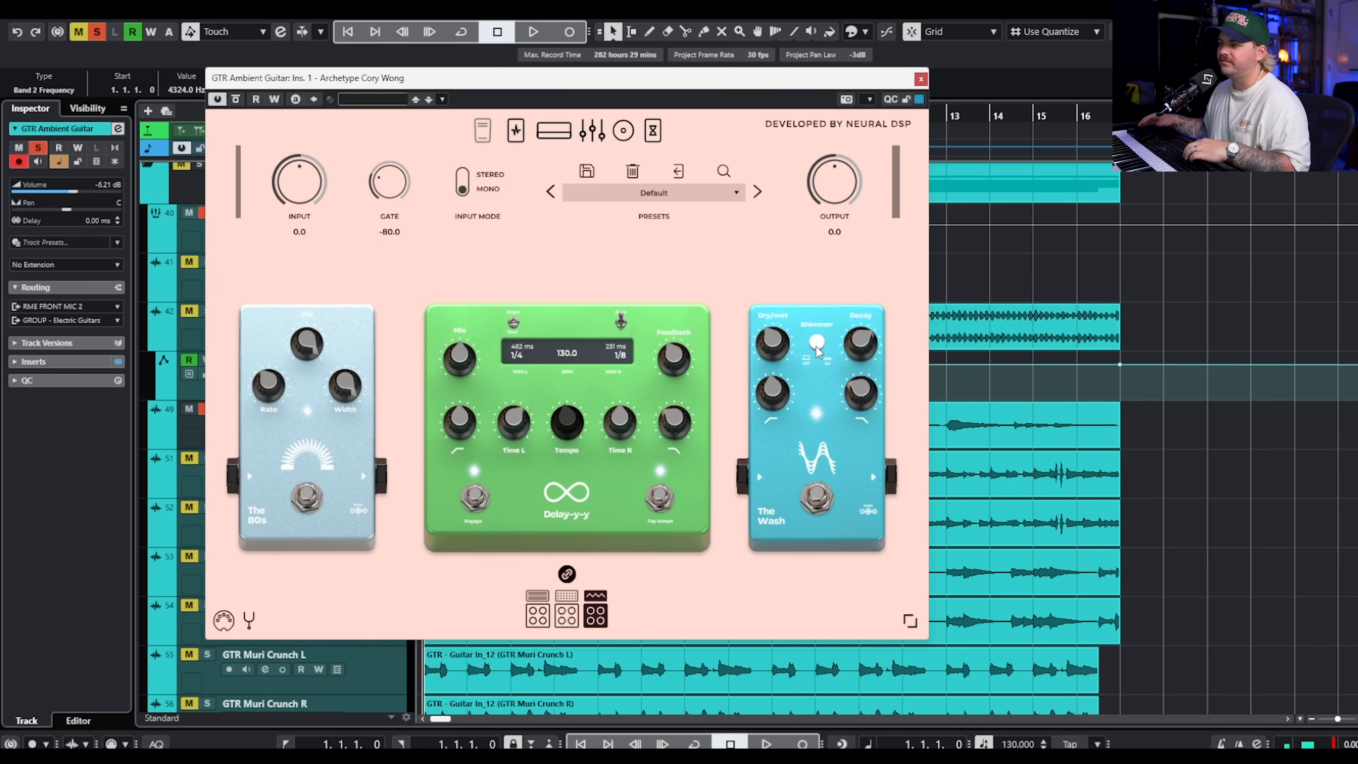
# Play back GTR Ambient Guitar while reviewing the delay and reverb pedals, EQ, amp and drive pedals, and close the amp plugin.
pyautogui.press('space')
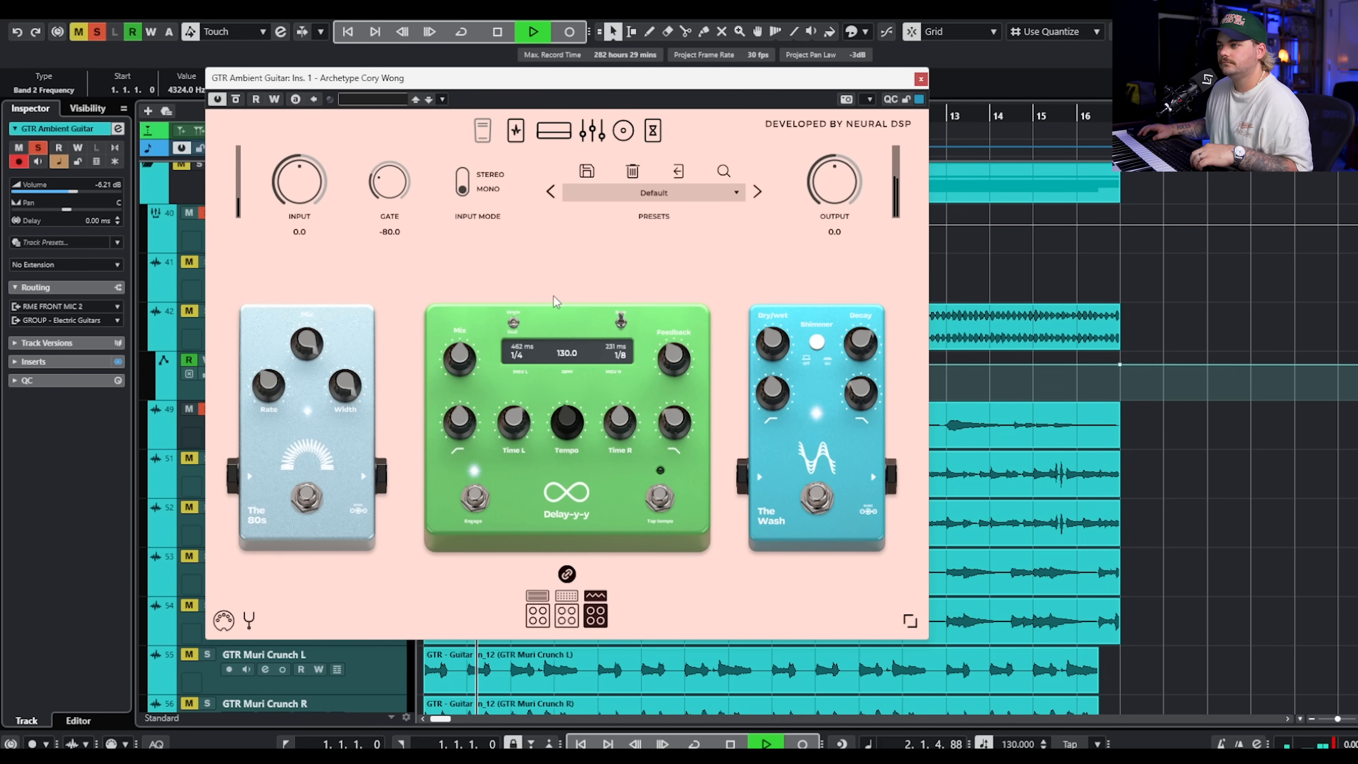
pyautogui.click(653, 137)
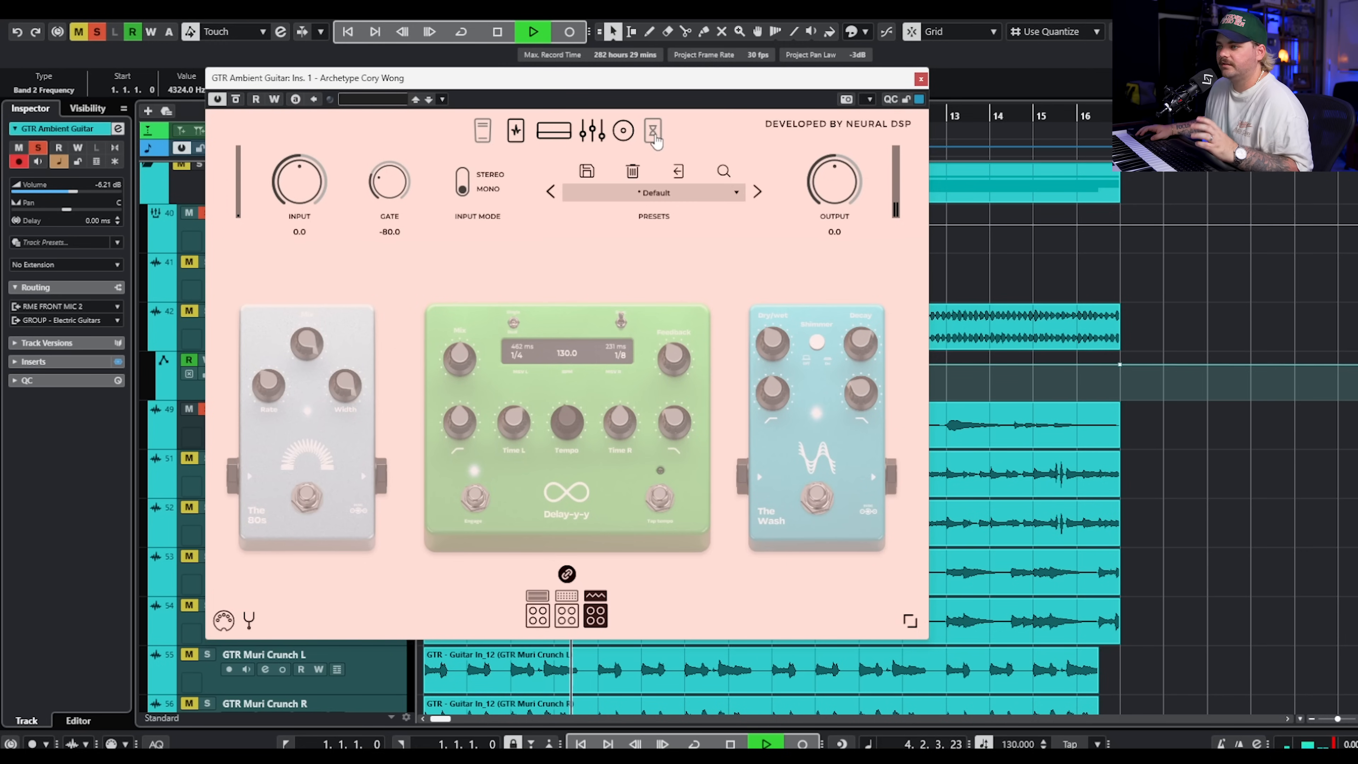
pyautogui.click(654, 138)
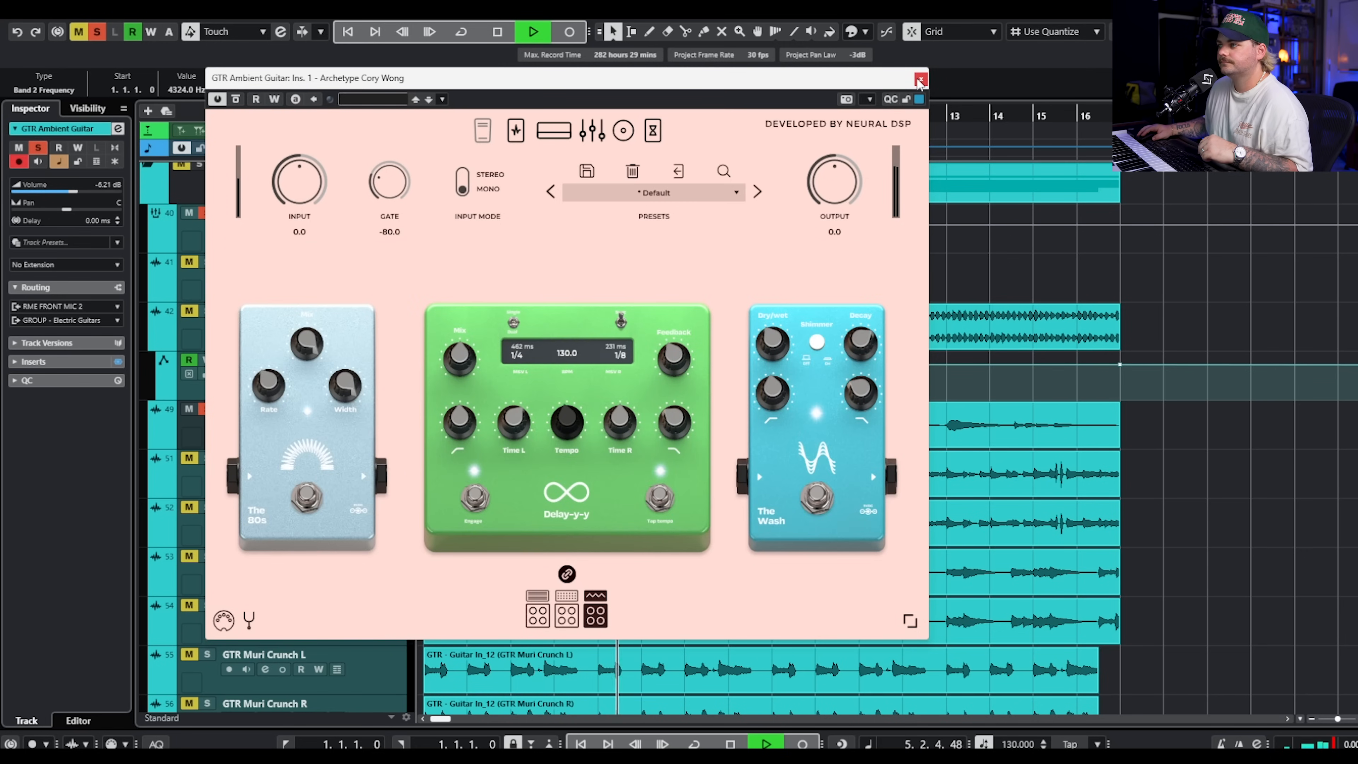
pyautogui.click(599, 134)
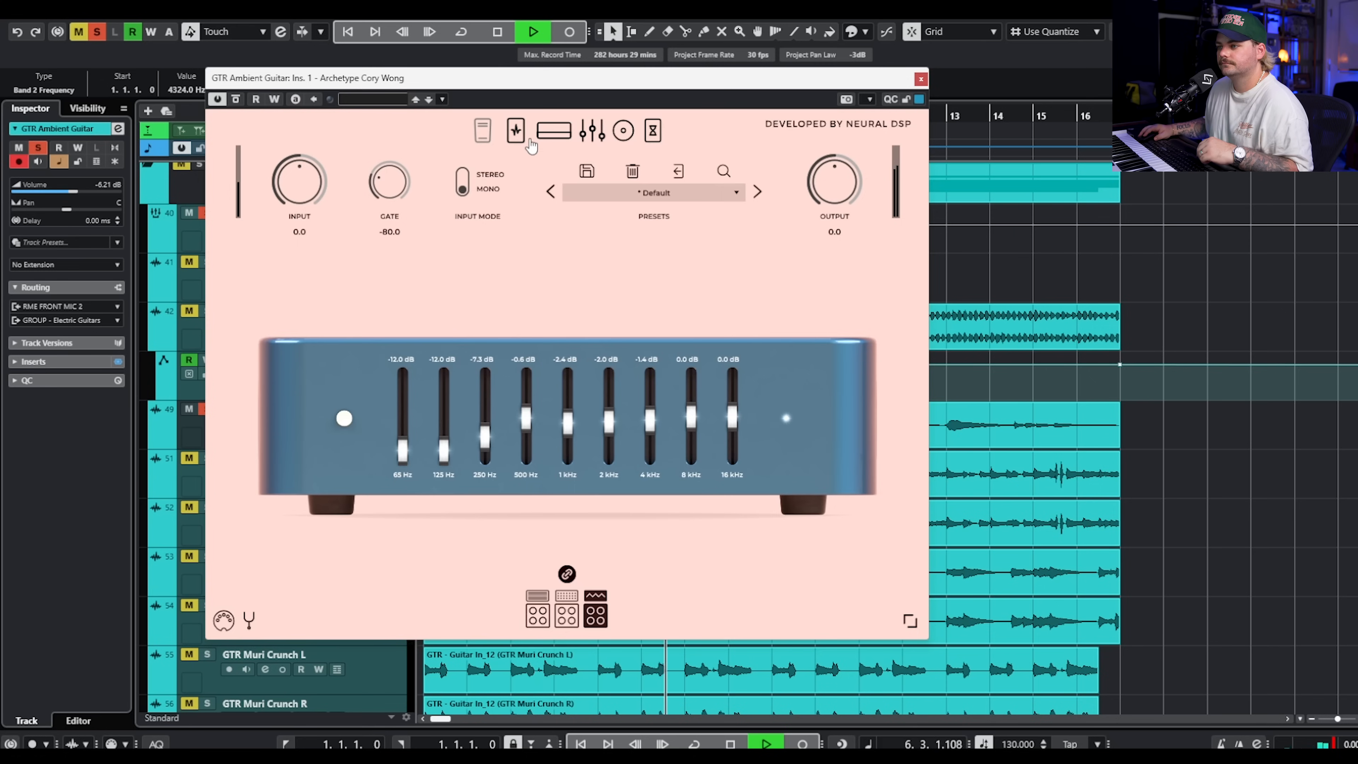
pyautogui.press('space')
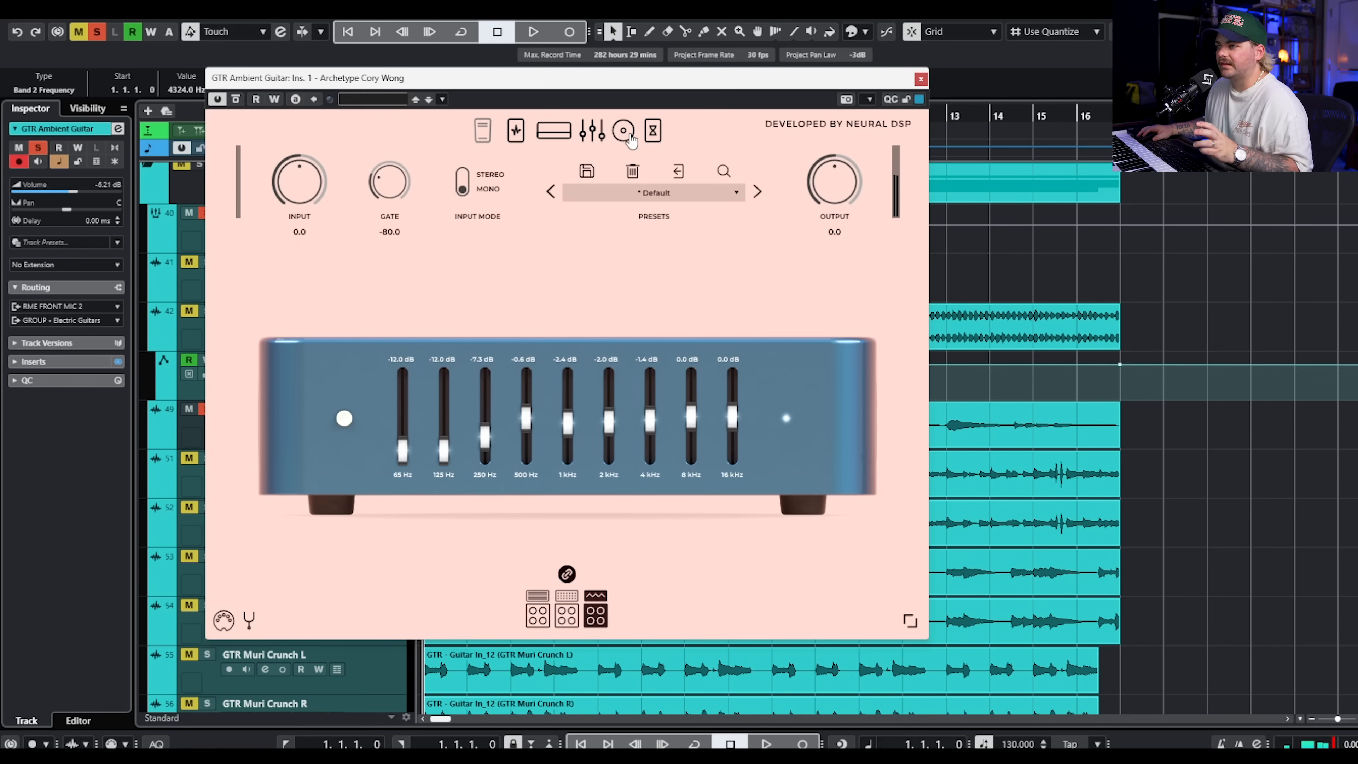
pyautogui.click(555, 134)
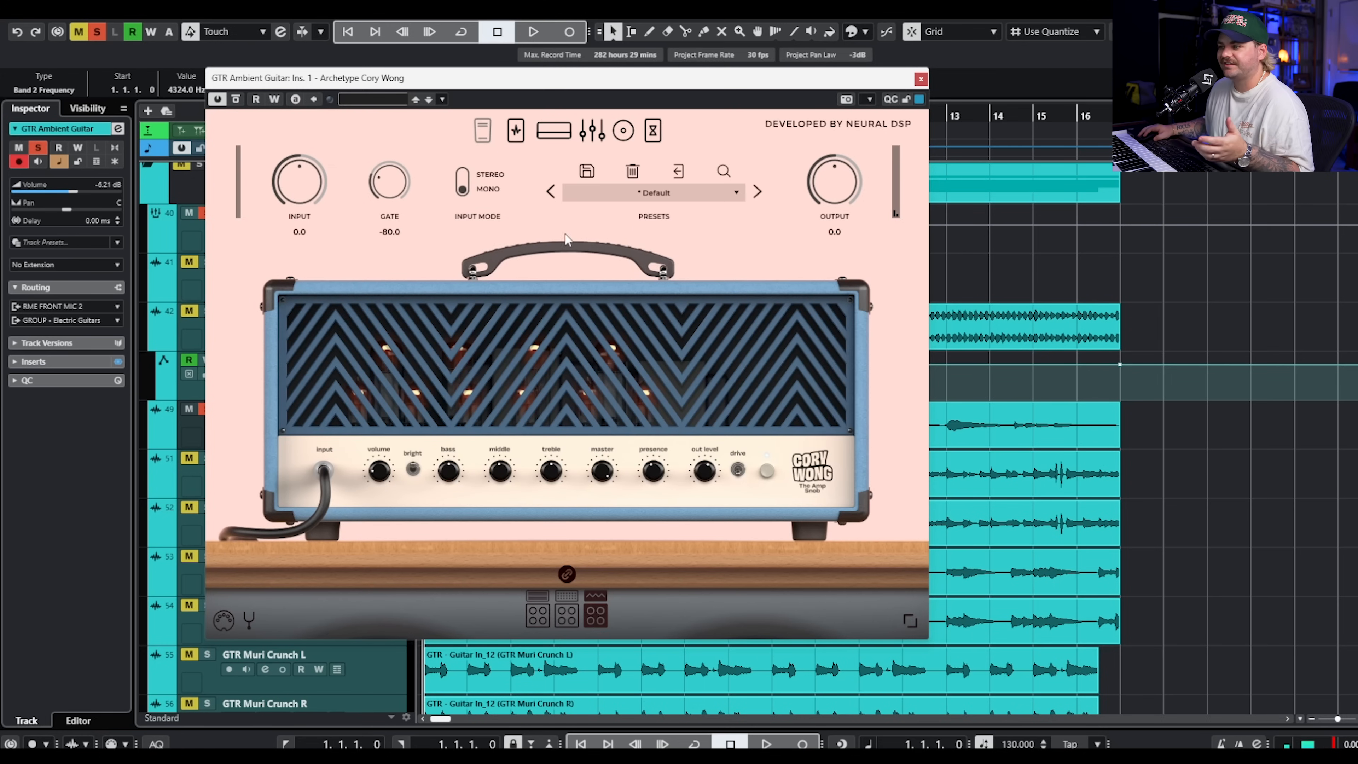
pyautogui.click(512, 146)
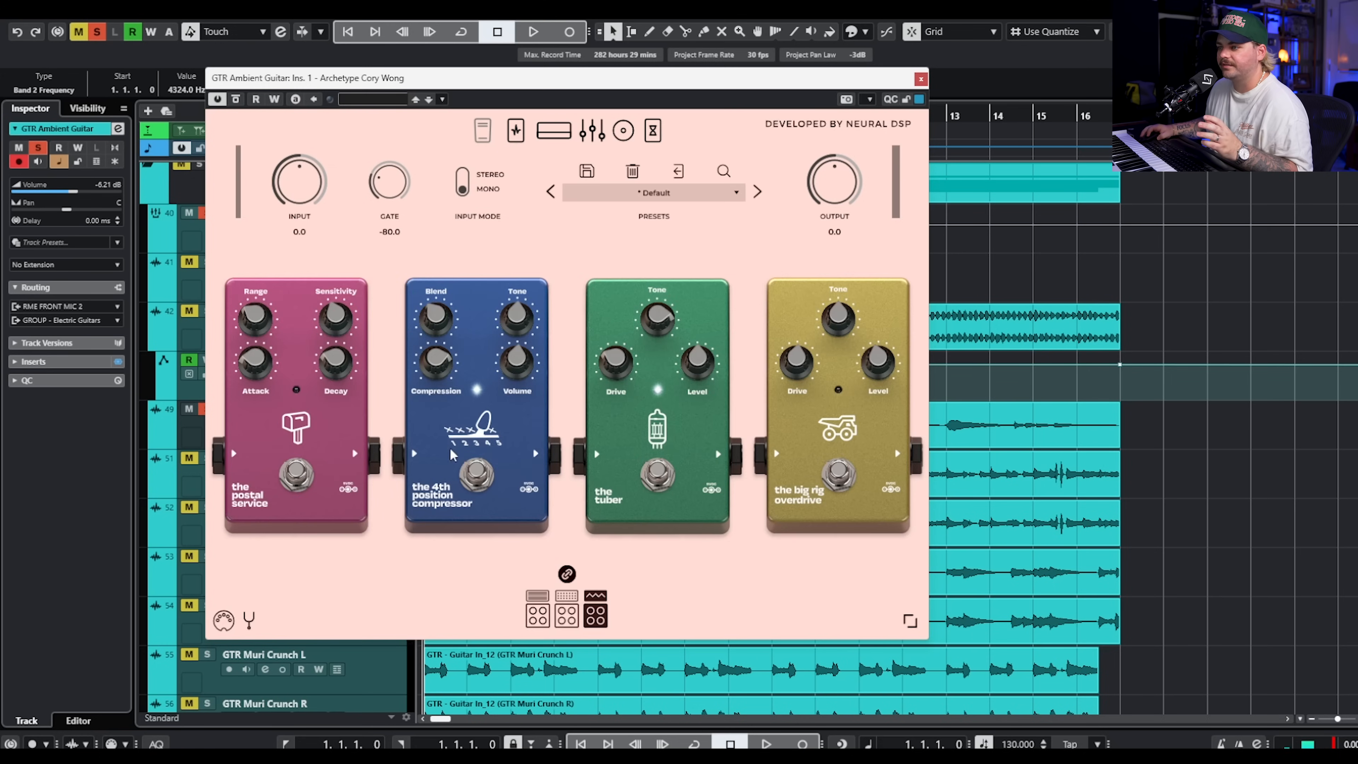
pyautogui.click(920, 79)
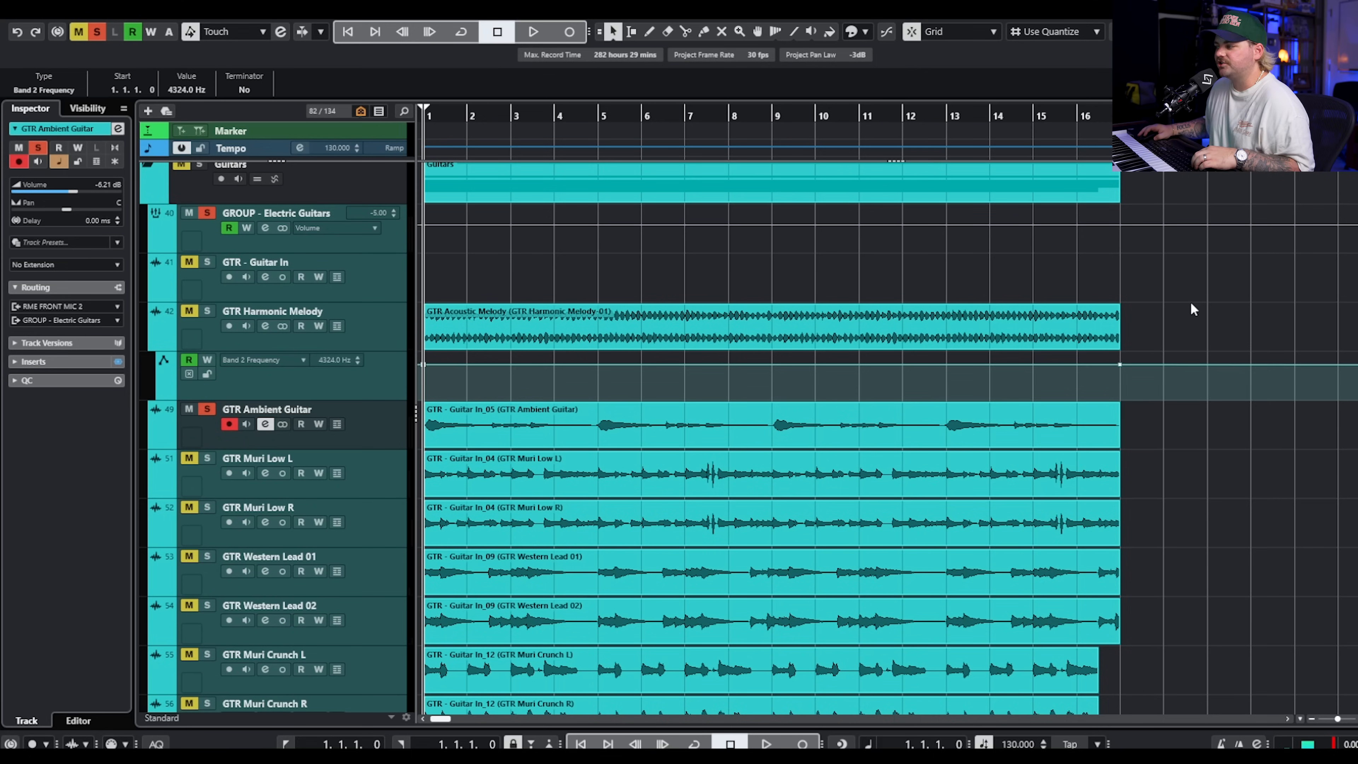
# Take the electric guitars out of solo, and expand the Bass folder to select the BA - Bass In track.
pyautogui.click(1204, 289)
pyautogui.click(207, 213)
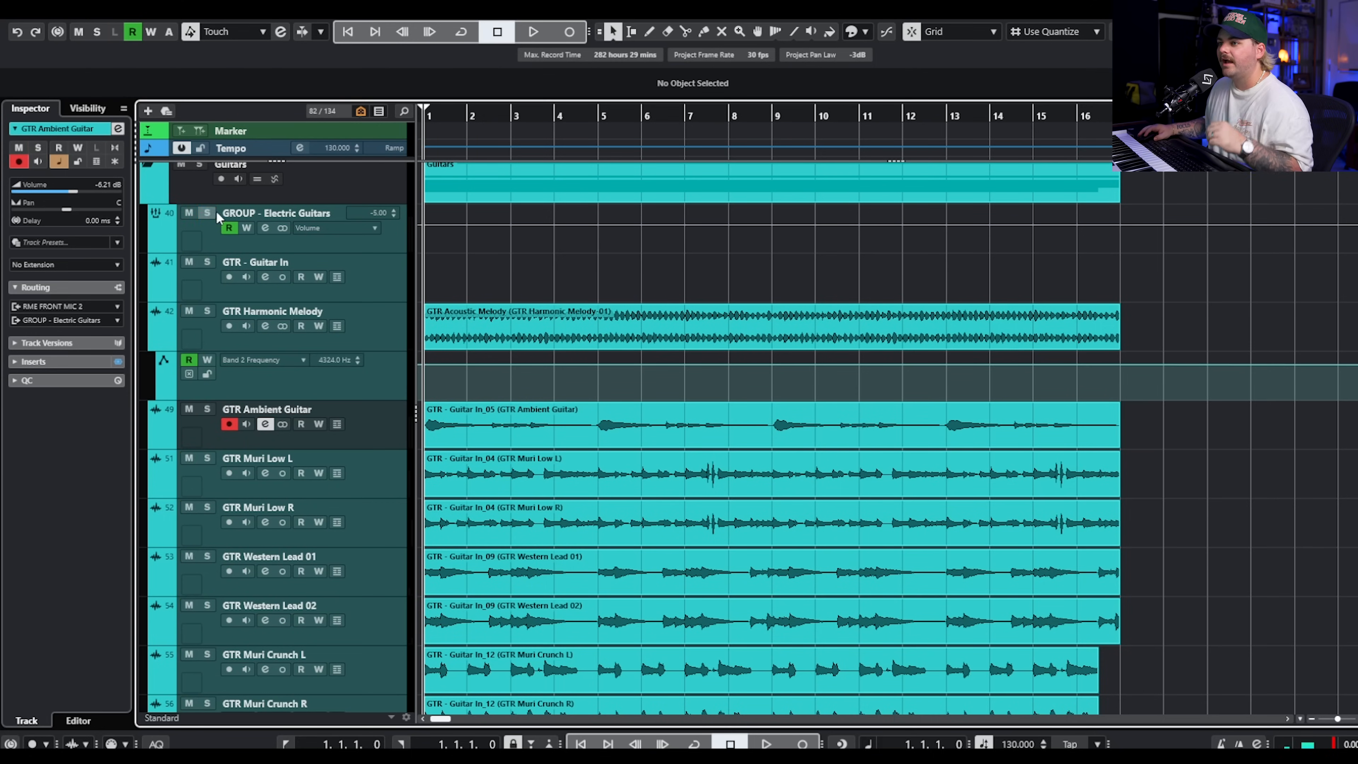
pyautogui.scroll(5, 324, 270)
pyautogui.click(147, 397)
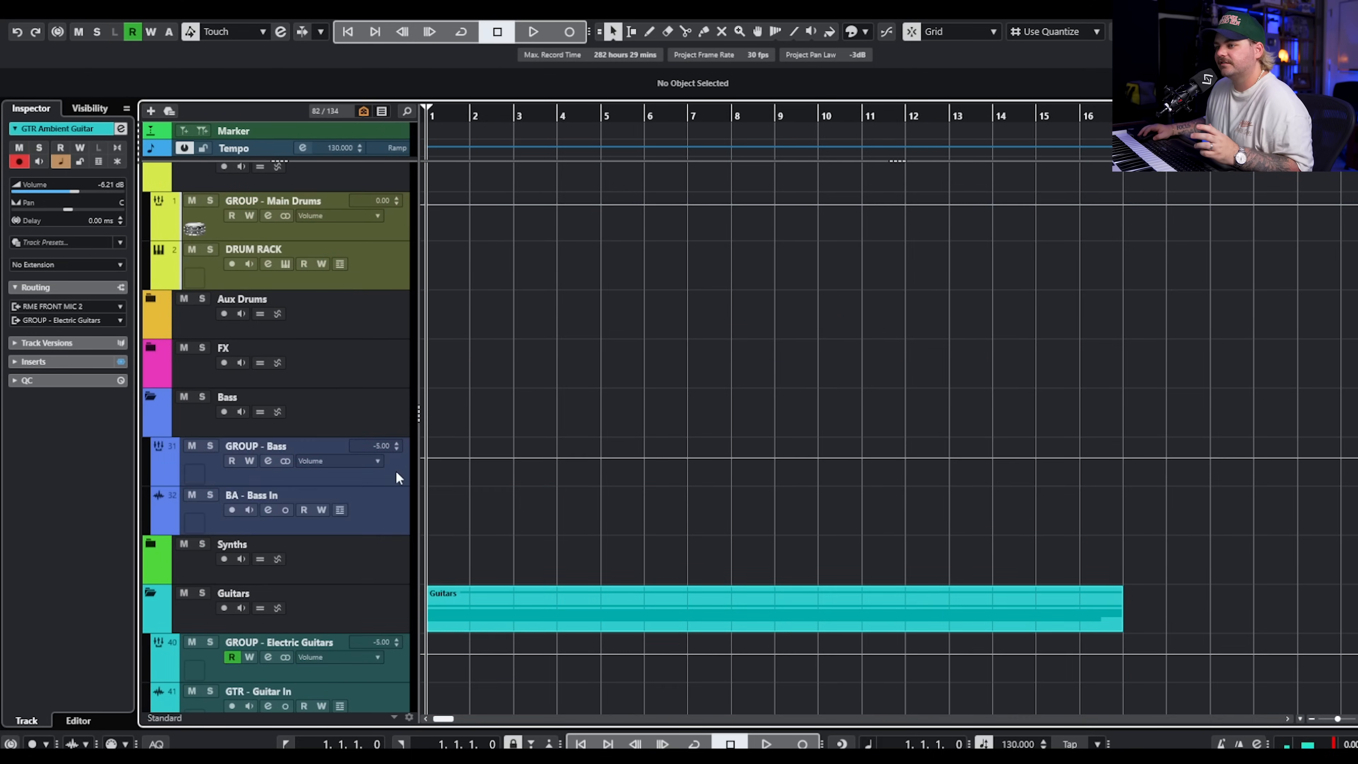
pyautogui.scroll(-2, 393, 450)
pyautogui.click(392, 414)
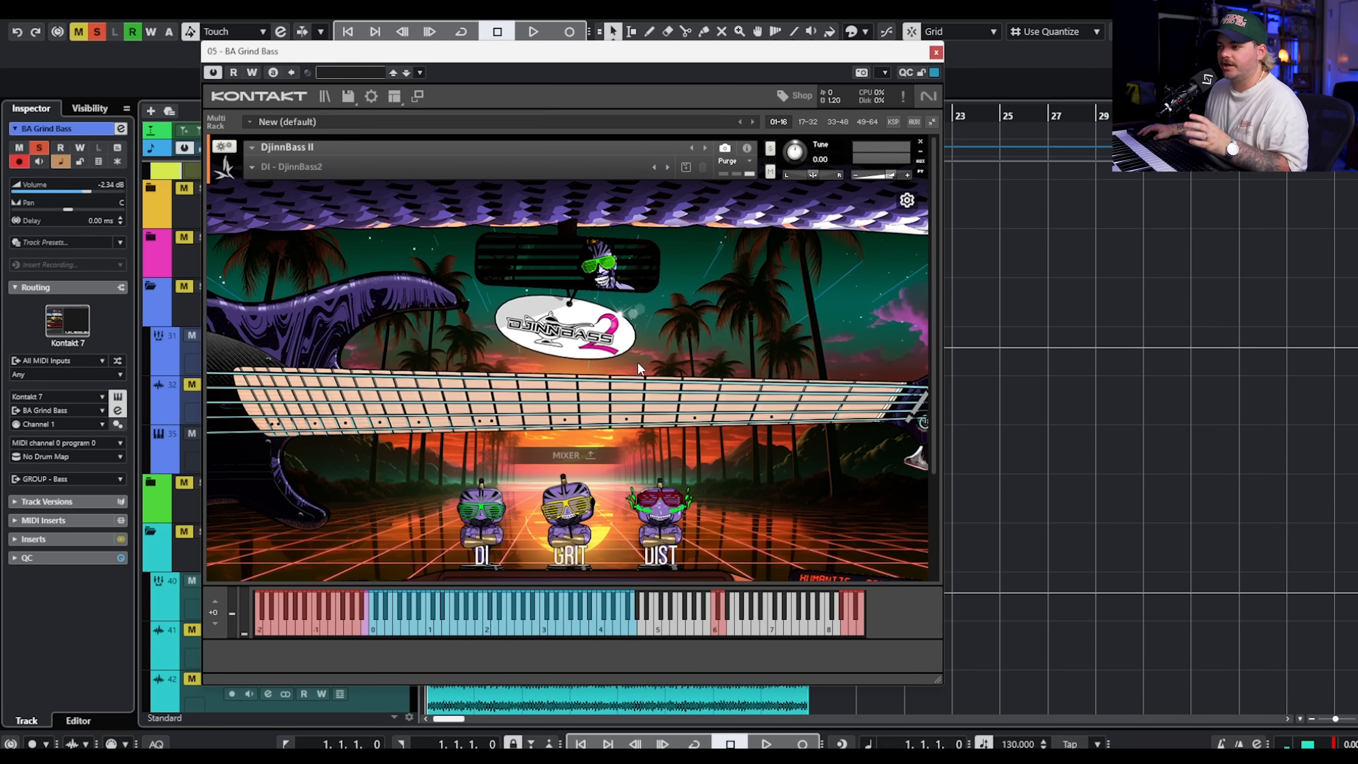
# Examine the DjinnBass II instrument in Kontakt on BA Grind Bass, and close its window.
pyautogui.scroll(-1, 639, 368)
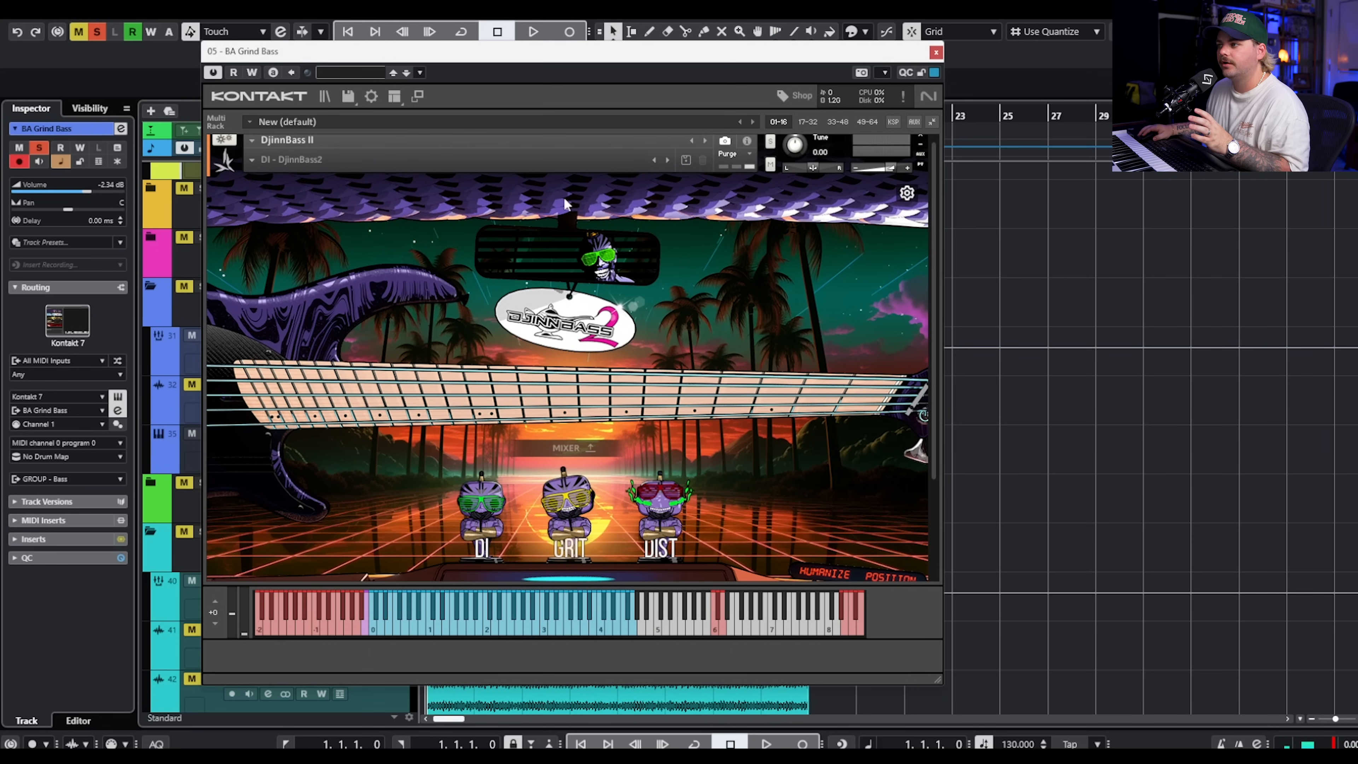
pyautogui.scroll(1, 933, 213)
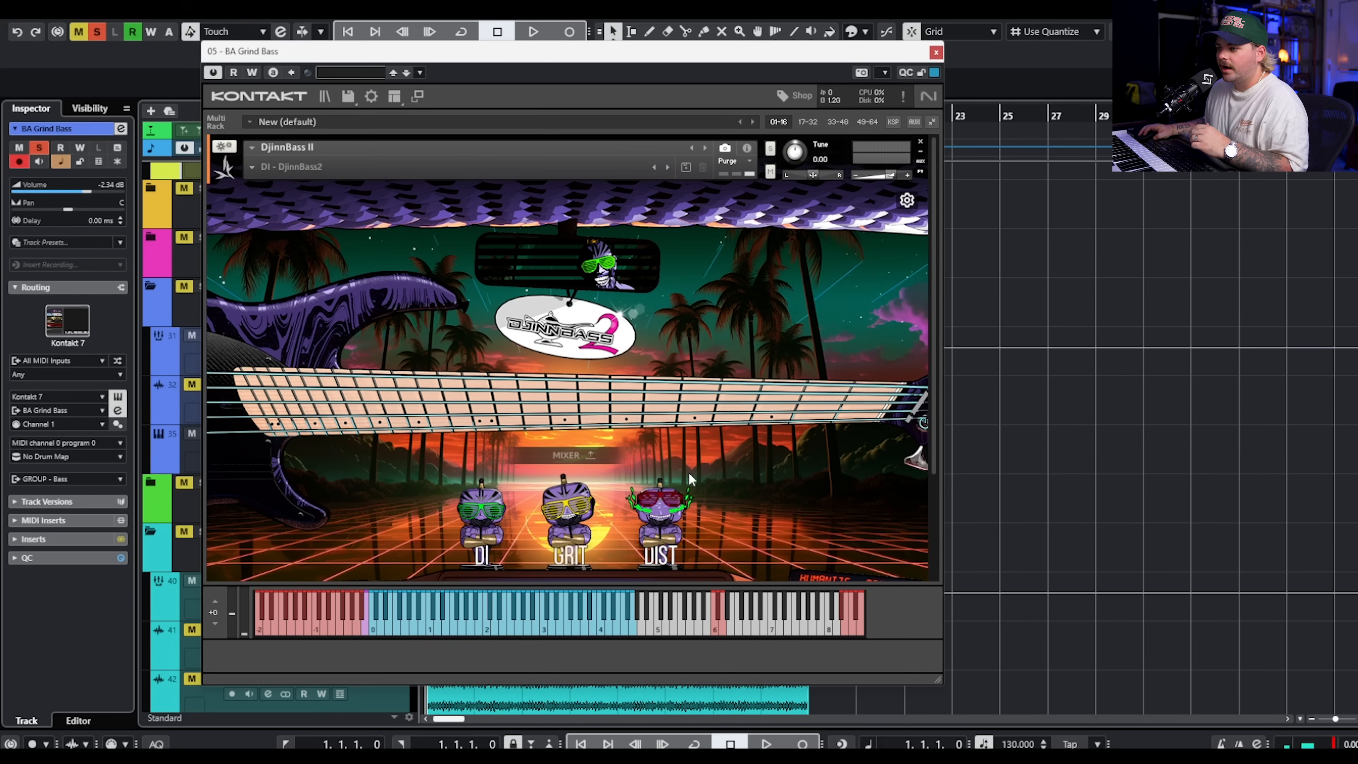
pyautogui.click(936, 52)
# Play back BA Grind Bass, examine the MIDI notes of its Kontakt 7 01 part, including the very low notes, and close the editor.
pyautogui.press('space')
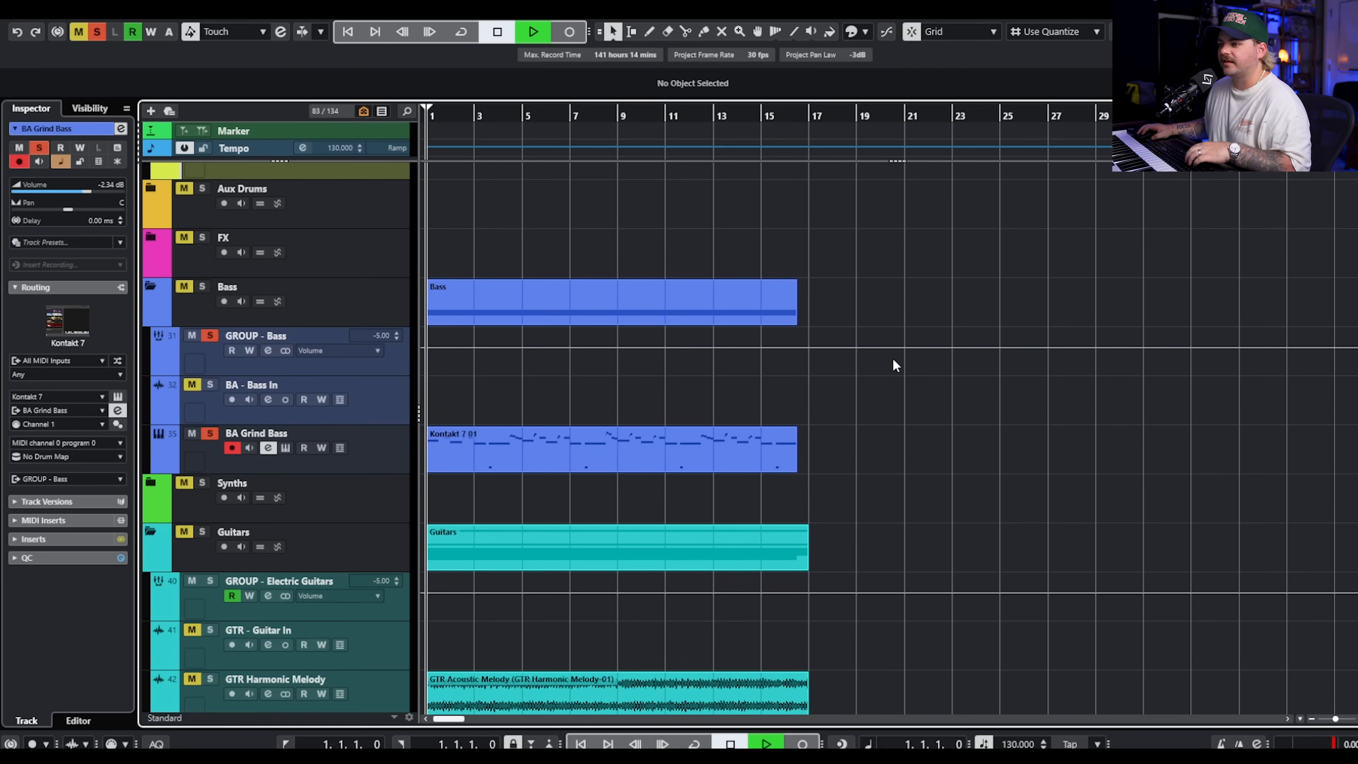
pyautogui.click(642, 462)
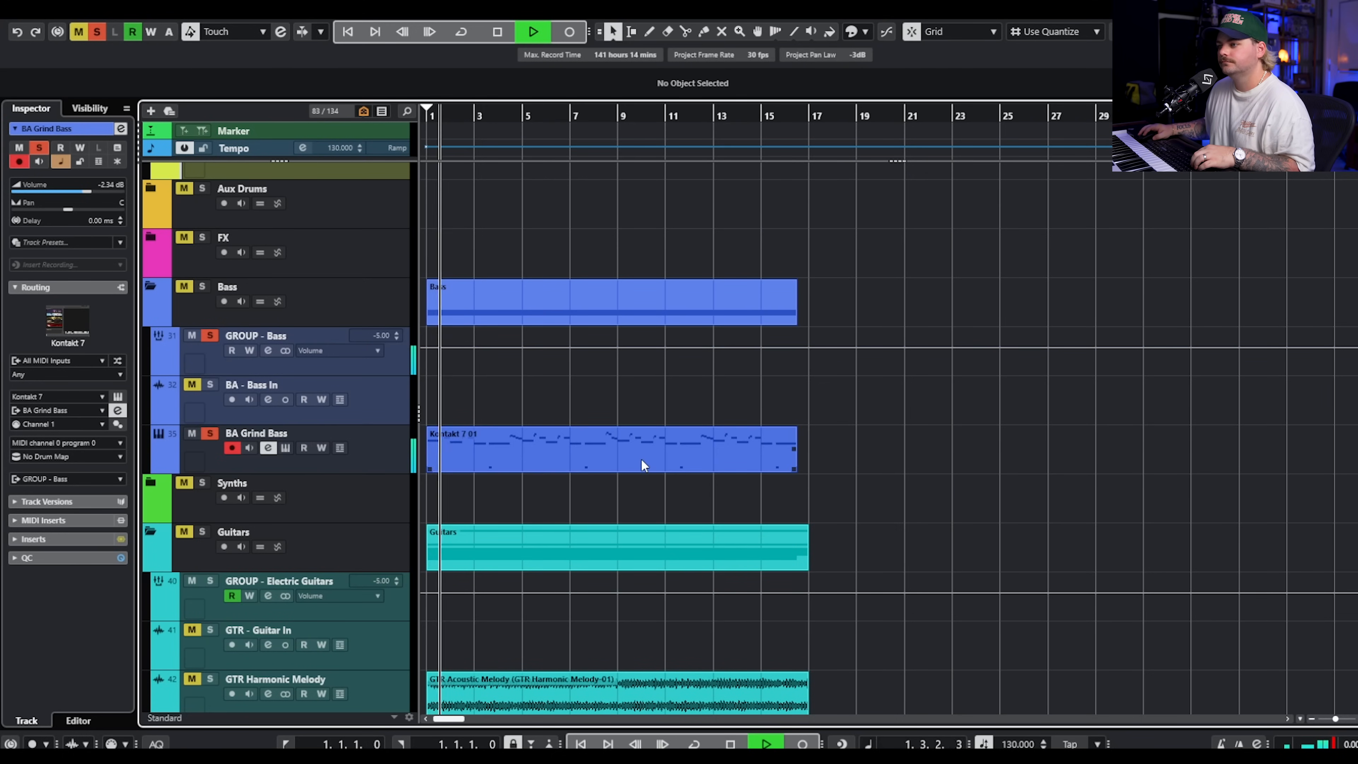
pyautogui.doubleClick(641, 459)
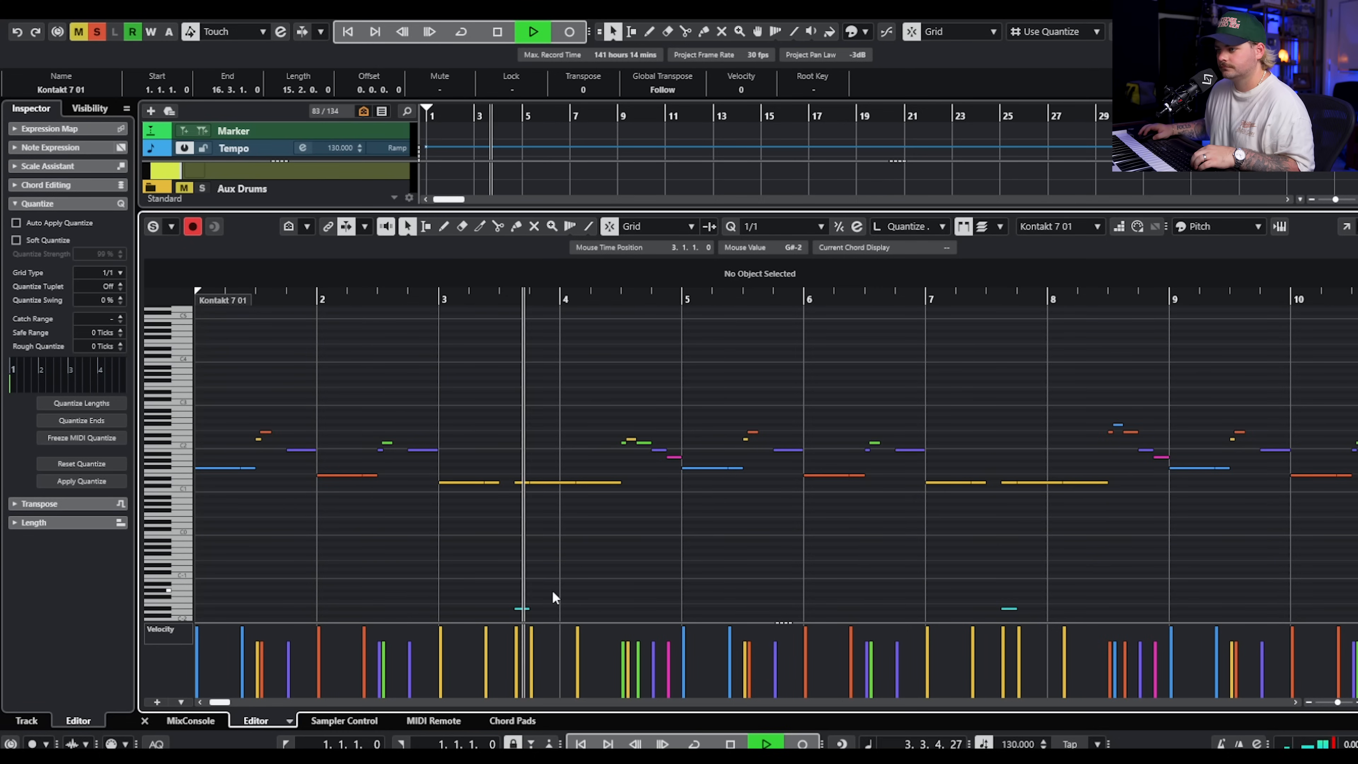
pyautogui.press('space')
pyautogui.click(521, 608)
pyautogui.click(599, 548)
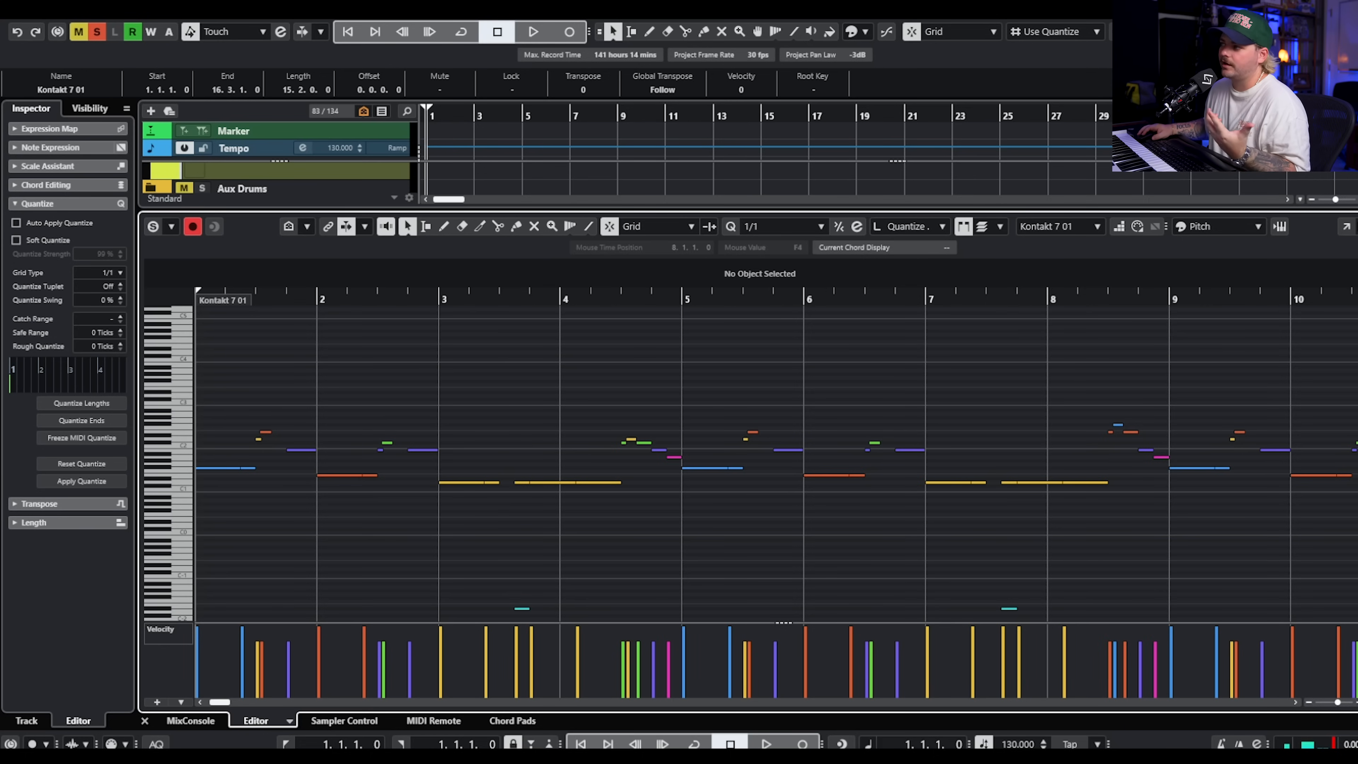
pyautogui.press('Return')
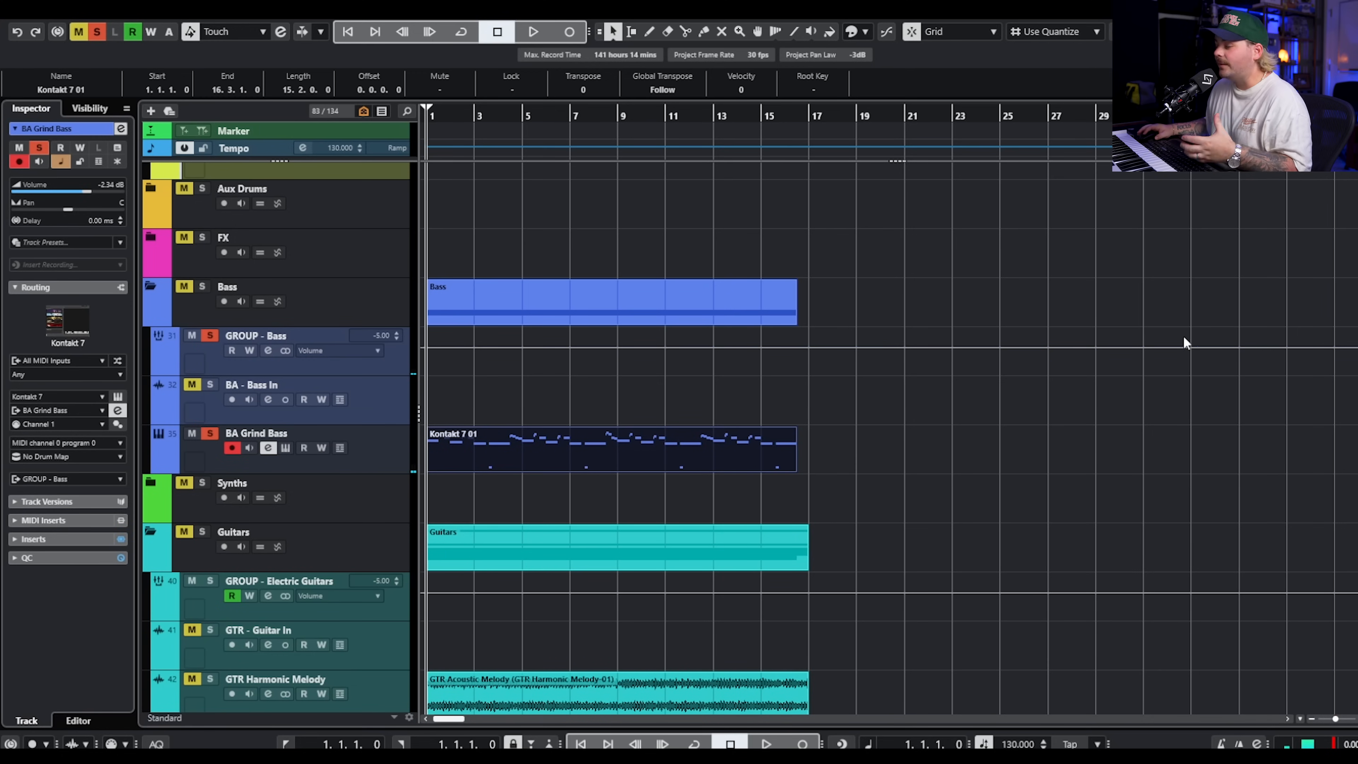
pyautogui.click(1161, 437)
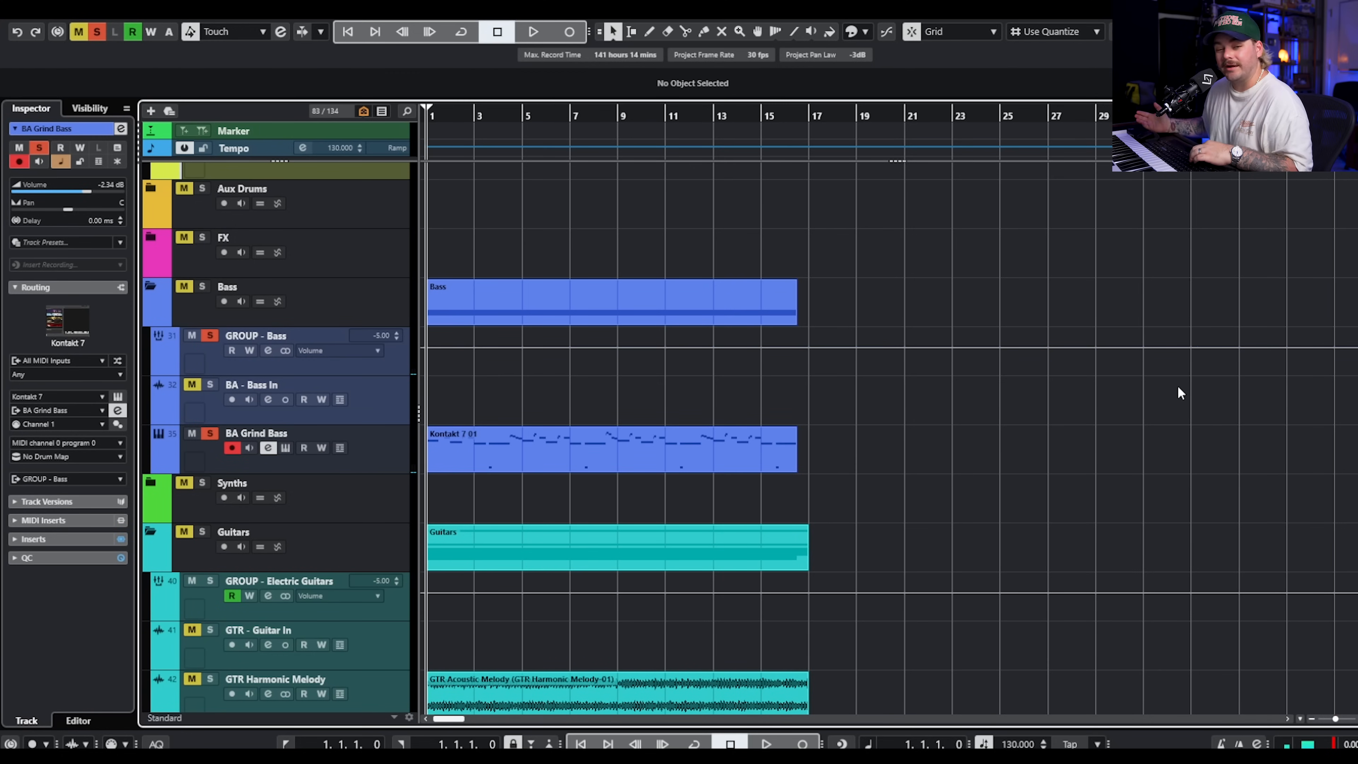
# Examine the Pro-Q 3 low-cut band on BA Grind Bass with playback, and take the track out of solo.
pyautogui.press('space')
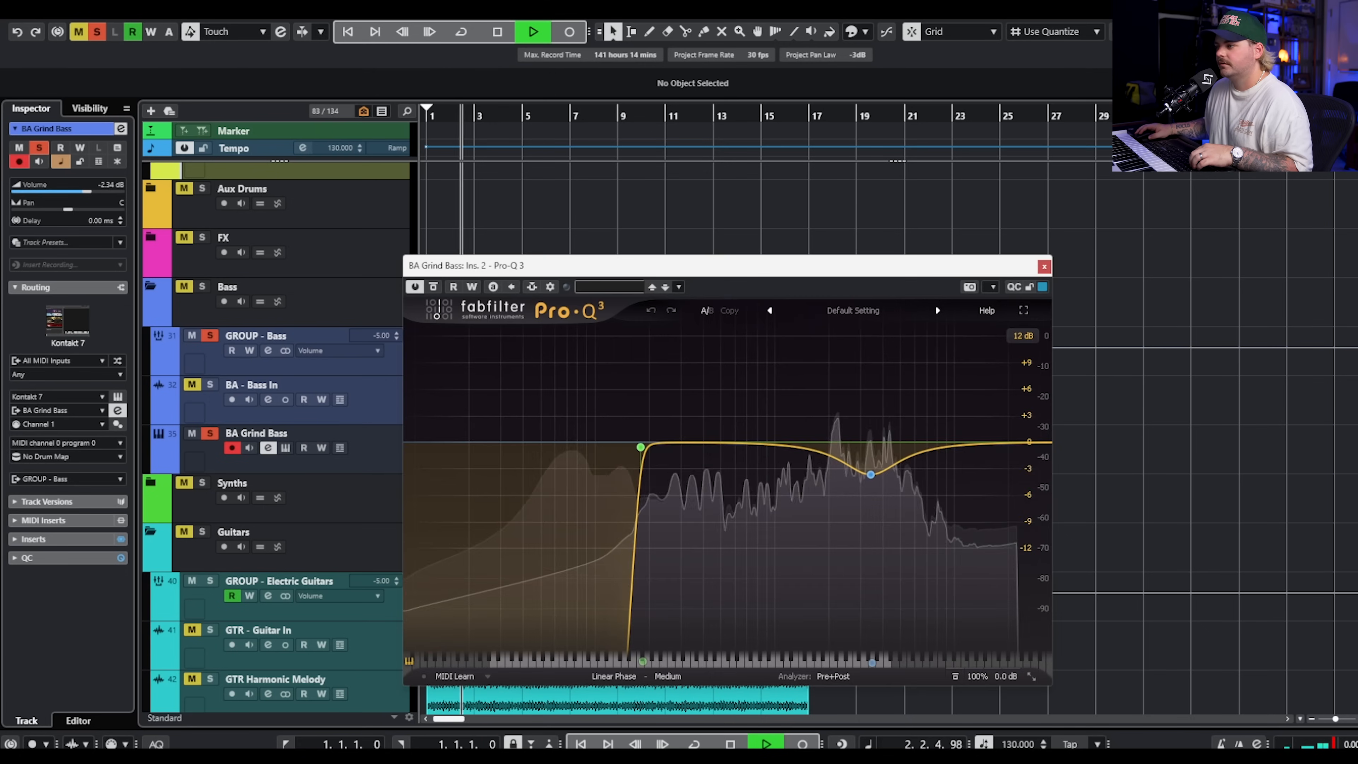
pyautogui.press('space')
pyautogui.moveTo(650, 454)
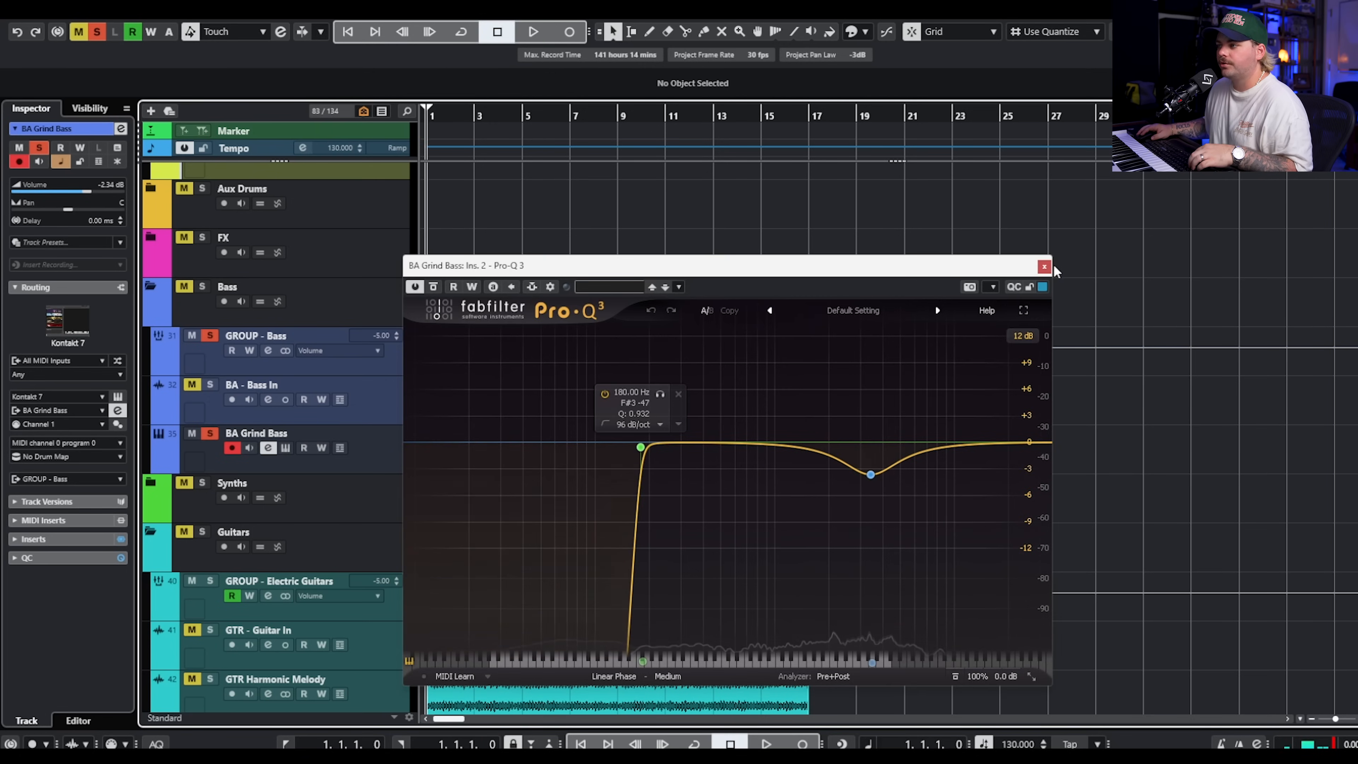
pyautogui.click(1044, 267)
pyautogui.click(211, 434)
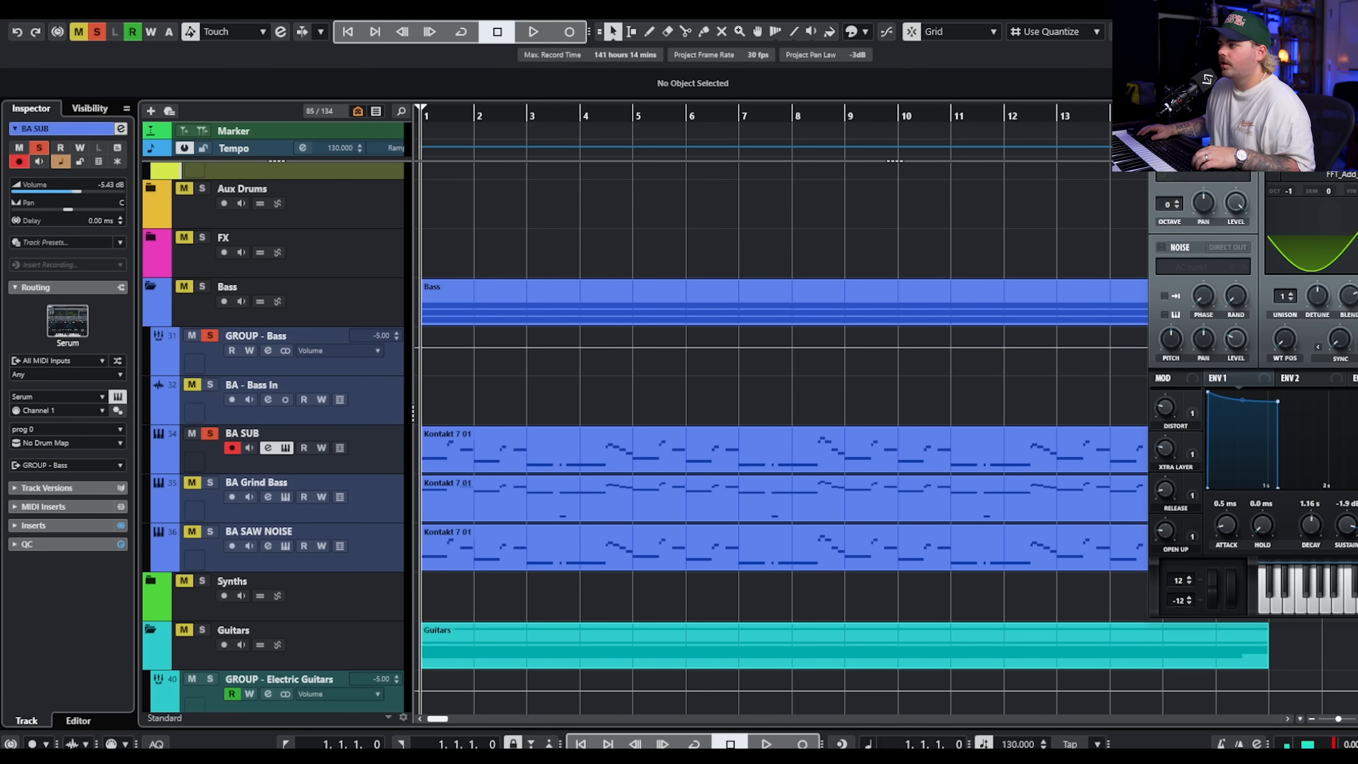
# Review the Serum patch 808 - Detroit on the soloed BA SUB track during playback.
pyautogui.moveTo(1353, 62); pyautogui.dragTo(684, 77)
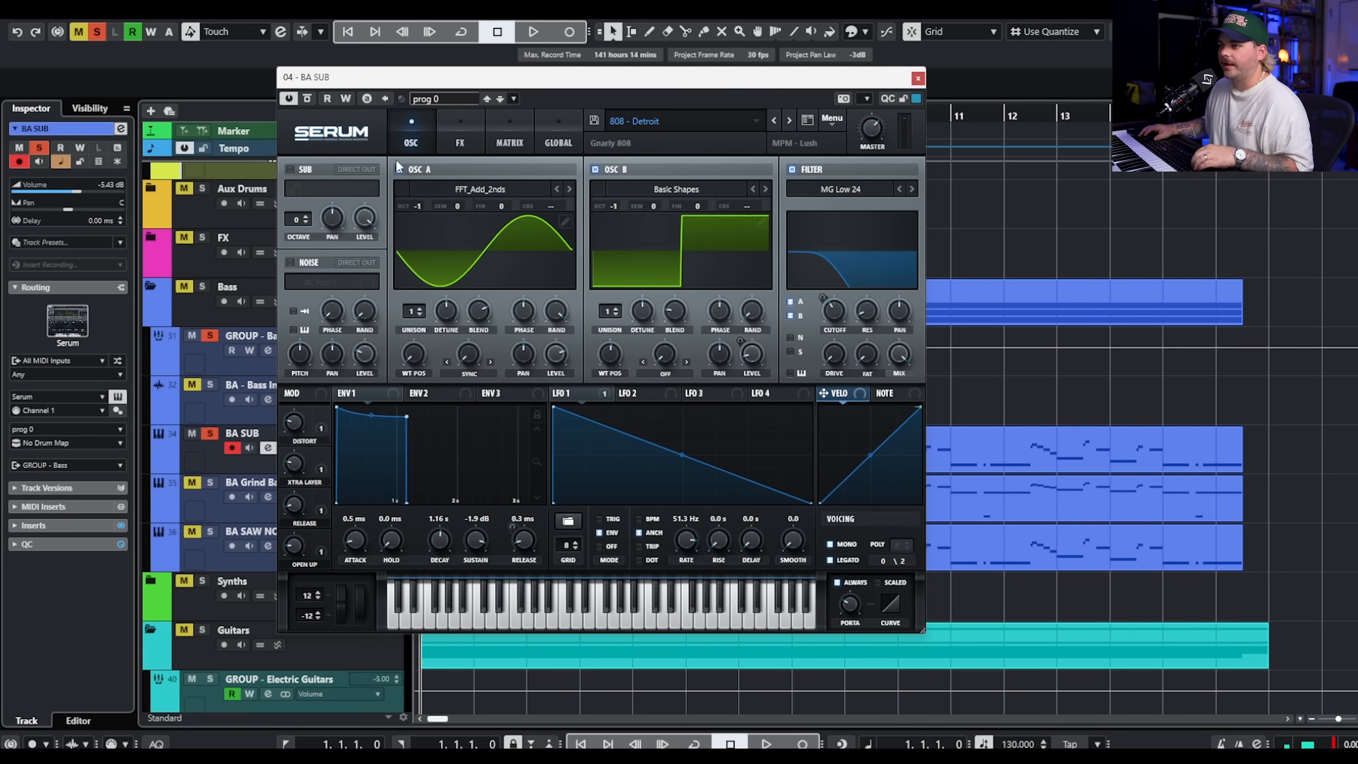
pyautogui.click(439, 119)
pyautogui.press('space')
pyautogui.click(428, 118)
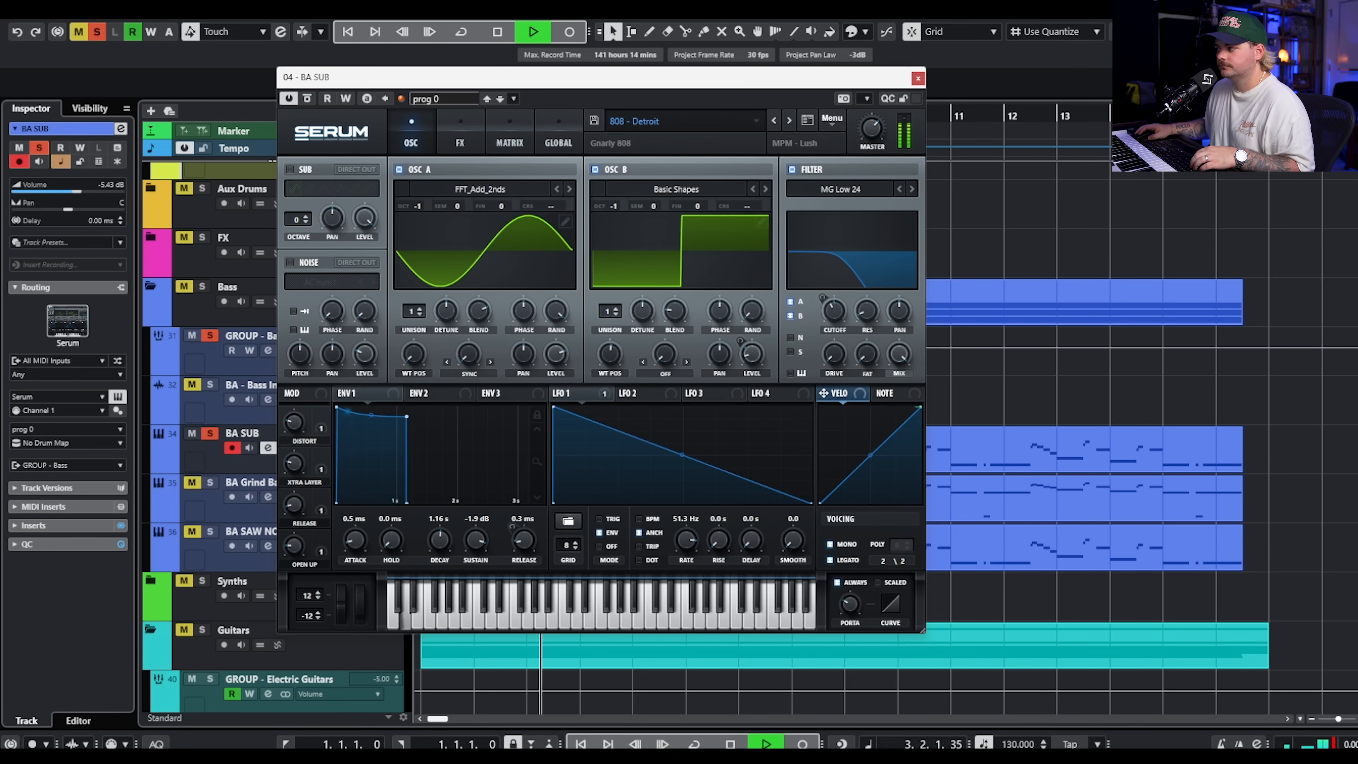
# Set the Pro-Q 3 high-cut band on BA SUB to 222.59 Hz during playback, and close both plugin windows.
pyautogui.moveTo(1019, 211); pyautogui.dragTo(971, 183)
pyautogui.moveTo(664, 370); pyautogui.dragTo(684, 373)
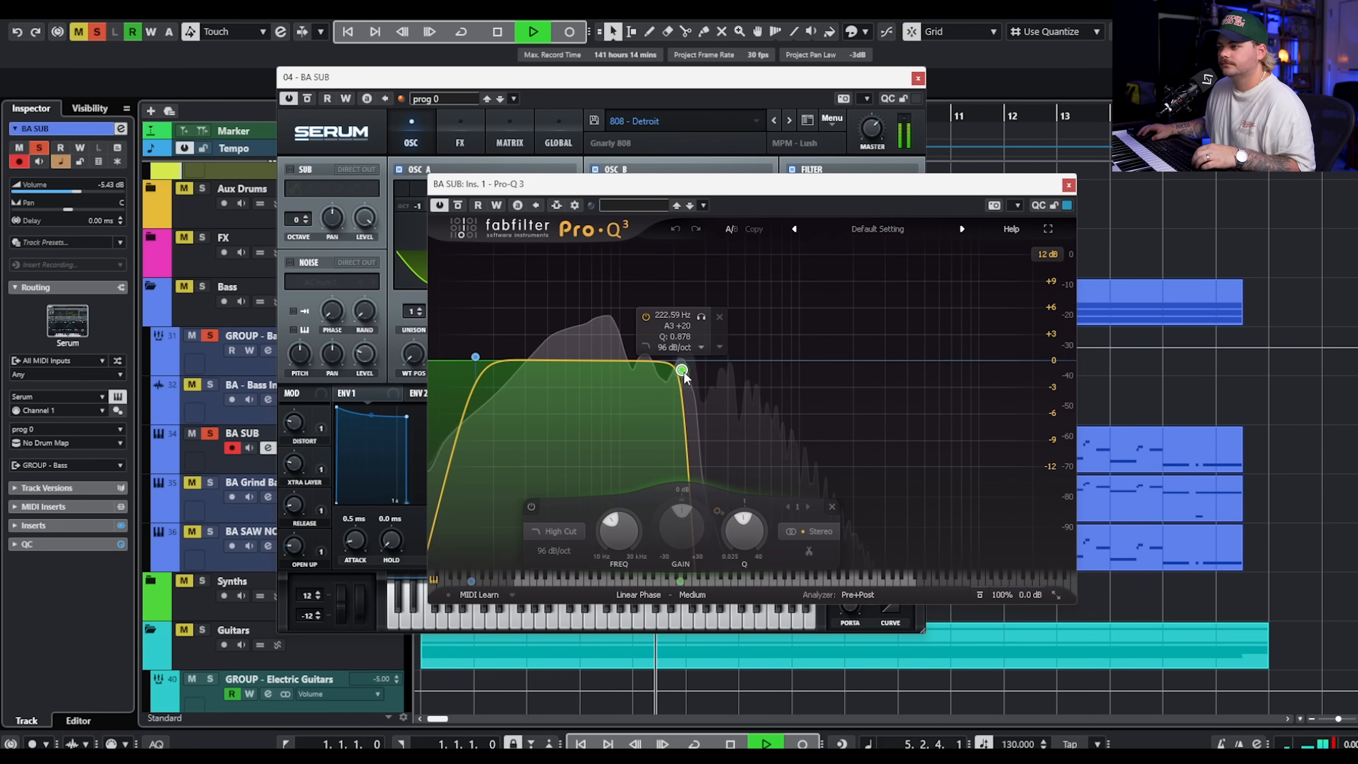
pyautogui.press('space')
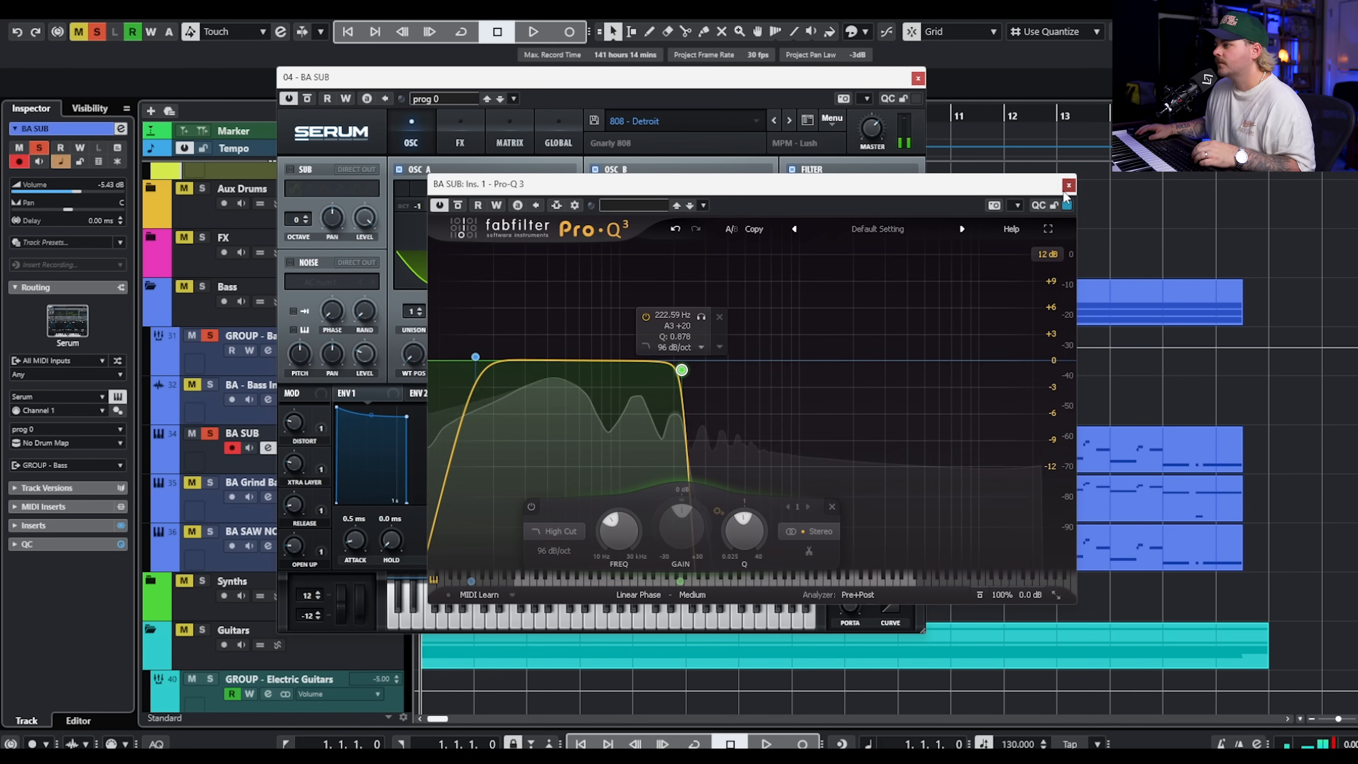
pyautogui.click(1068, 185)
pyautogui.click(918, 79)
# Solo BA Grind Bass alongside BA SUB and play the two layers together.
pyautogui.click(210, 483)
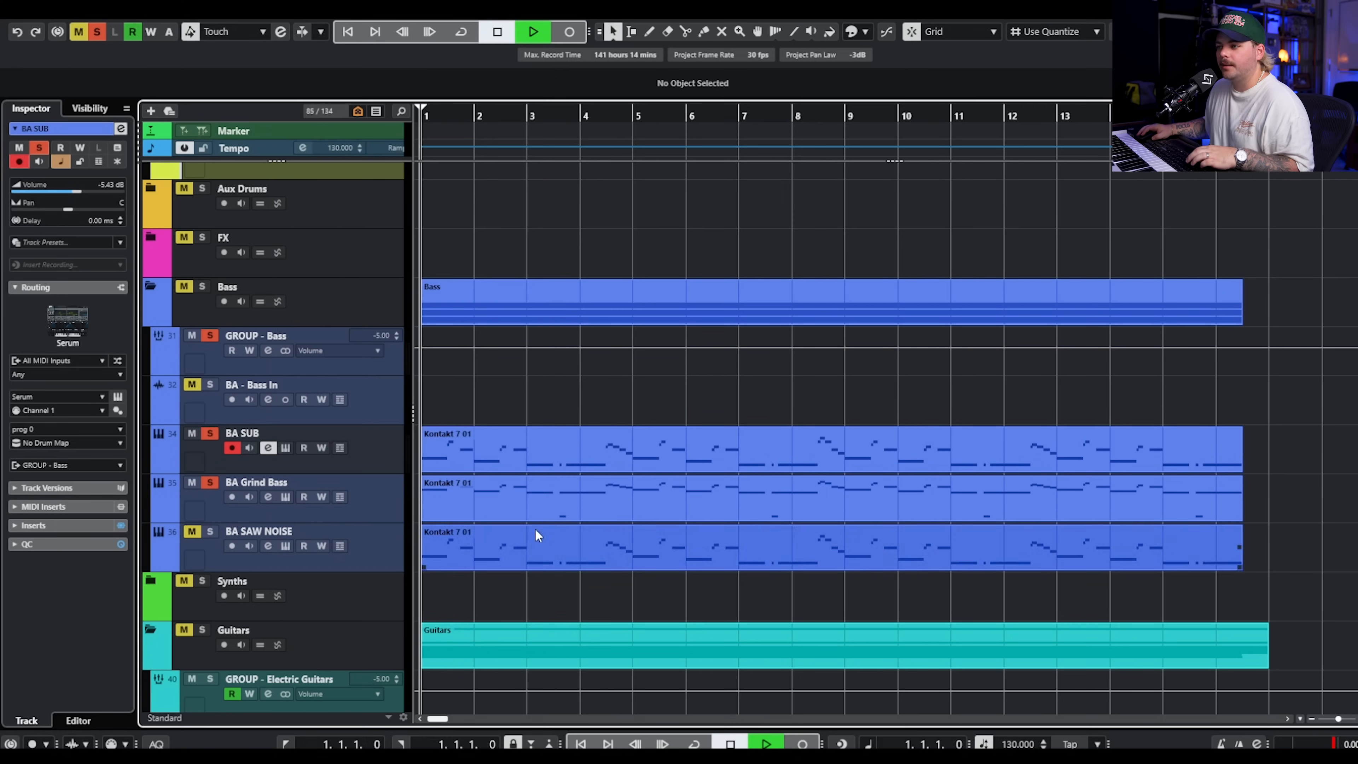
pyautogui.press('space')
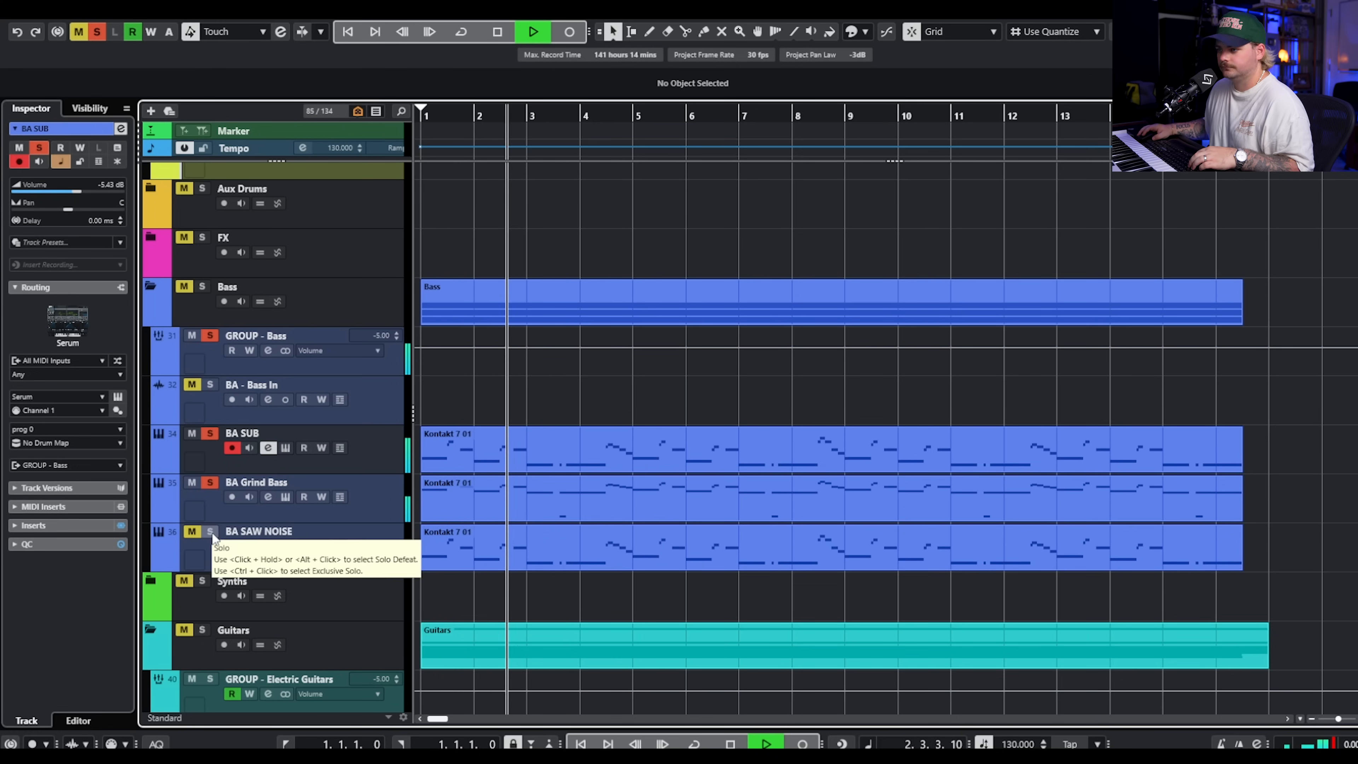
pyautogui.press('space')
# Take BA Grind Bass and BA SUB out of solo, and solo BA SAW NOISE instead.
pyautogui.click(211, 484)
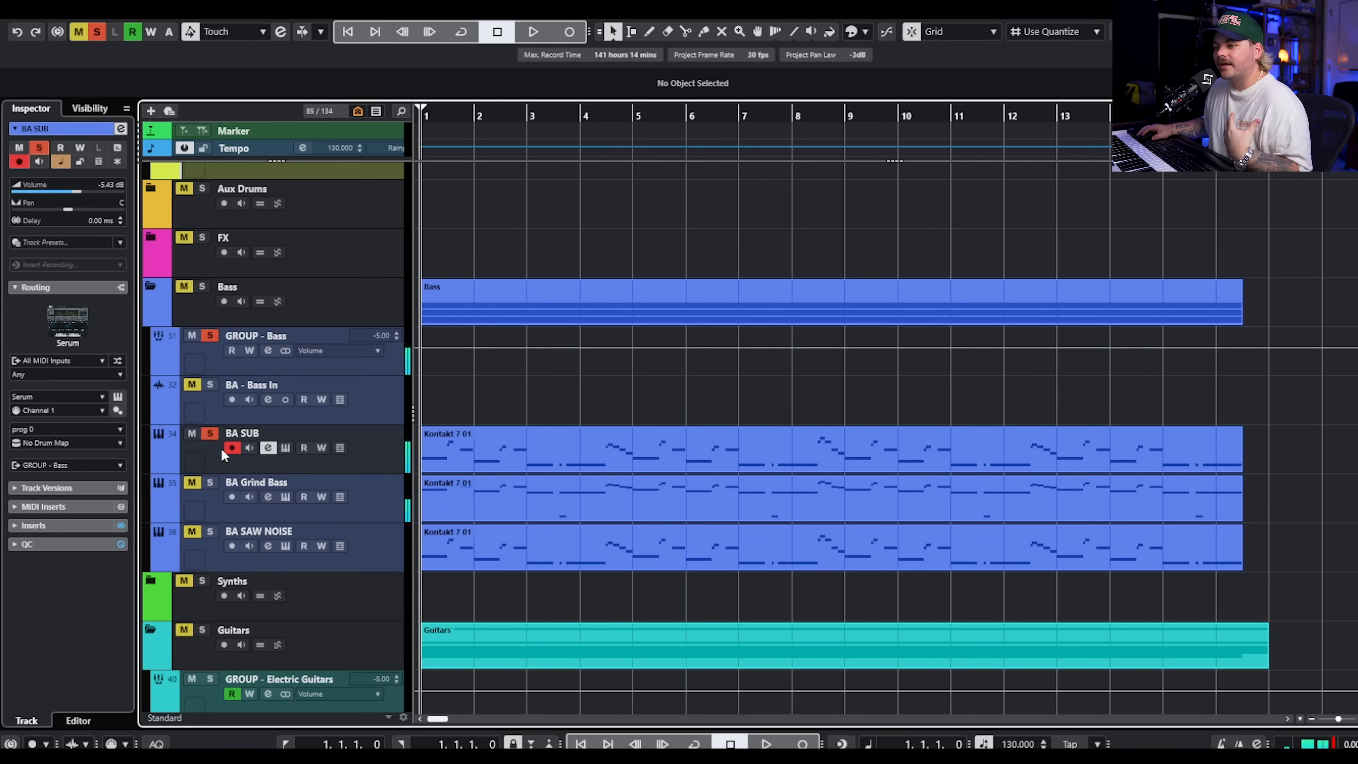
pyautogui.click(211, 435)
pyautogui.click(210, 530)
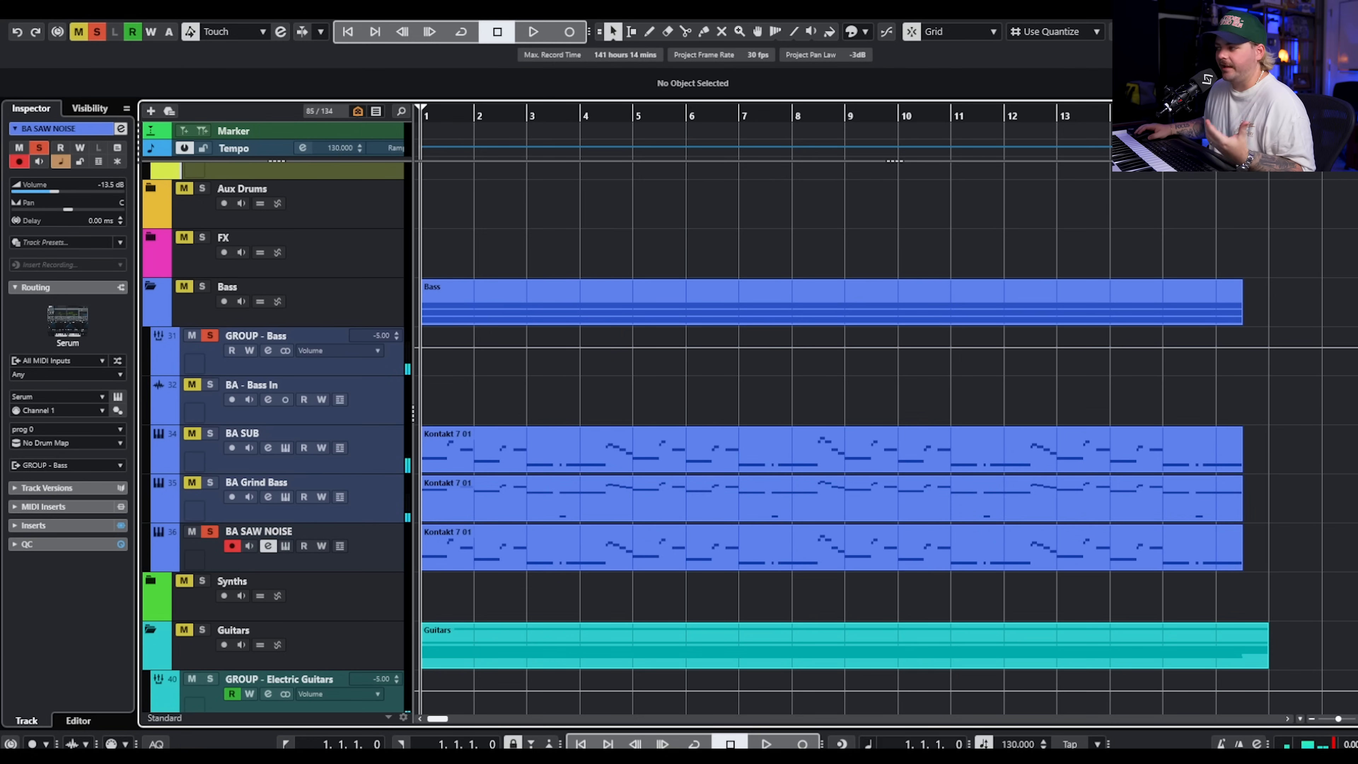
# Open Serum on BA SAW NOISE and play back the BA Angle Grinder [SN] patch while reviewing its effects and oscillators.
pyautogui.click(286, 546)
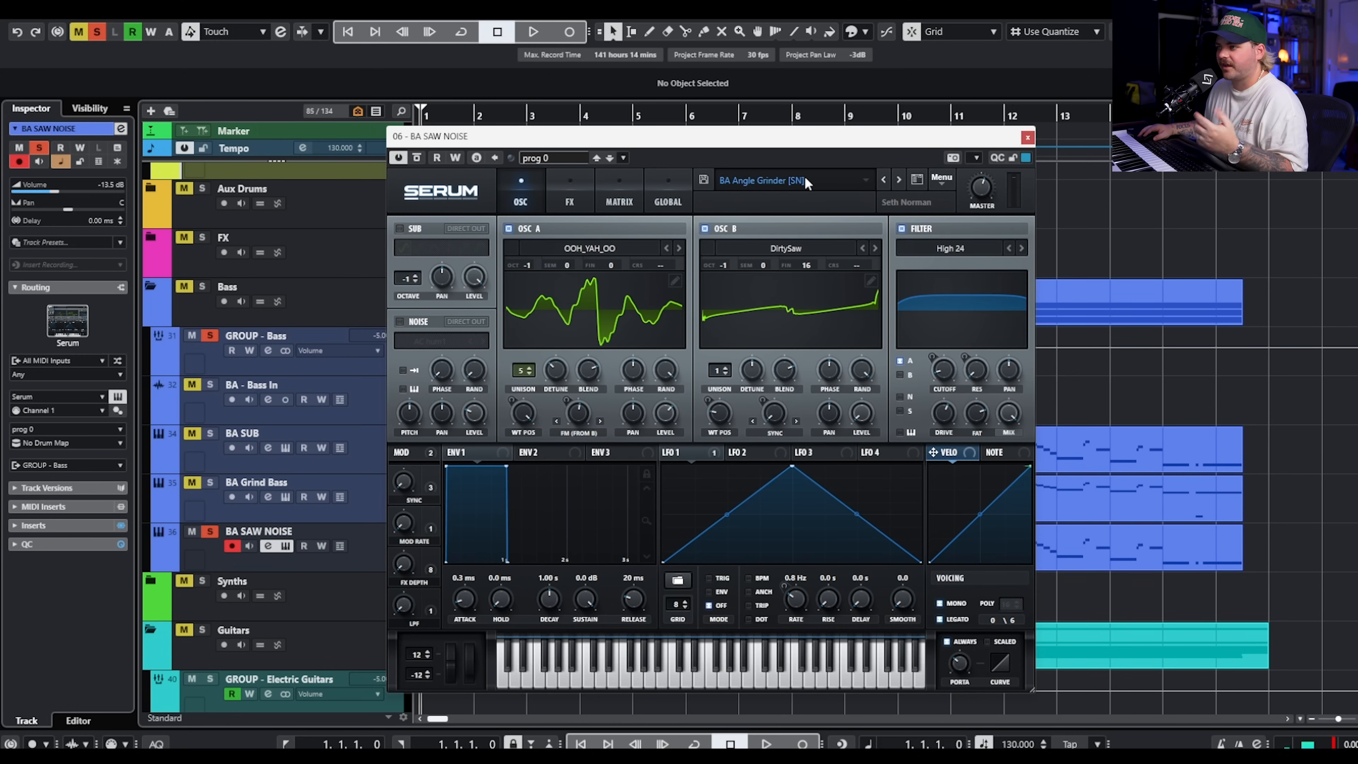
pyautogui.press('space')
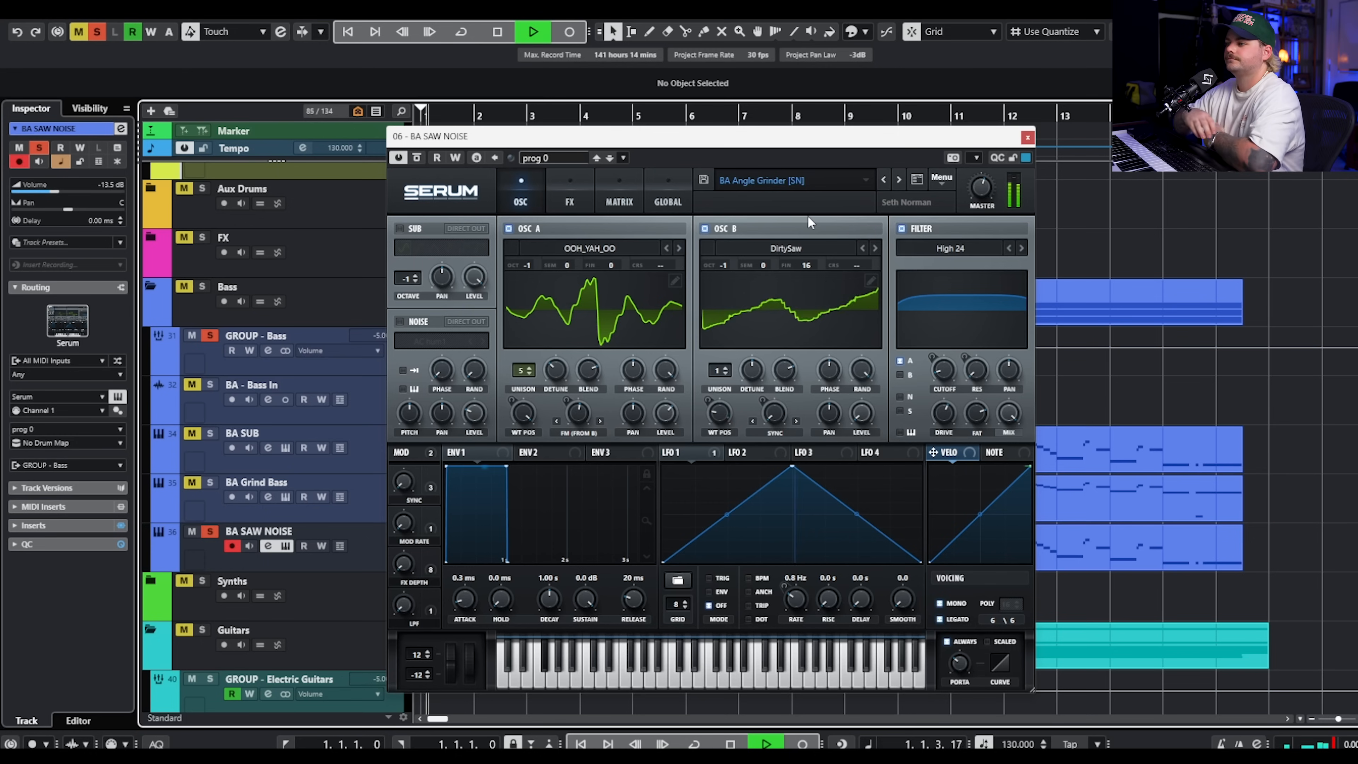
pyautogui.click(587, 190)
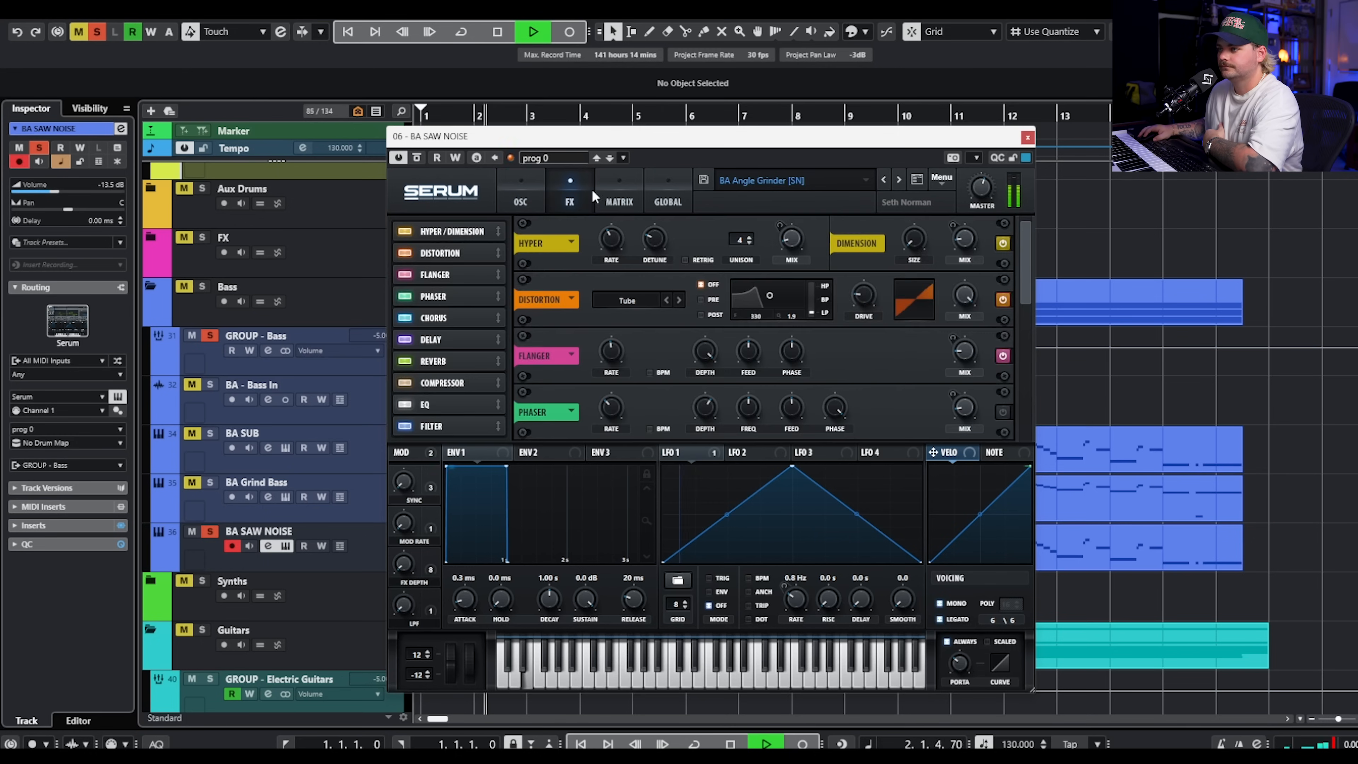
pyautogui.click(528, 192)
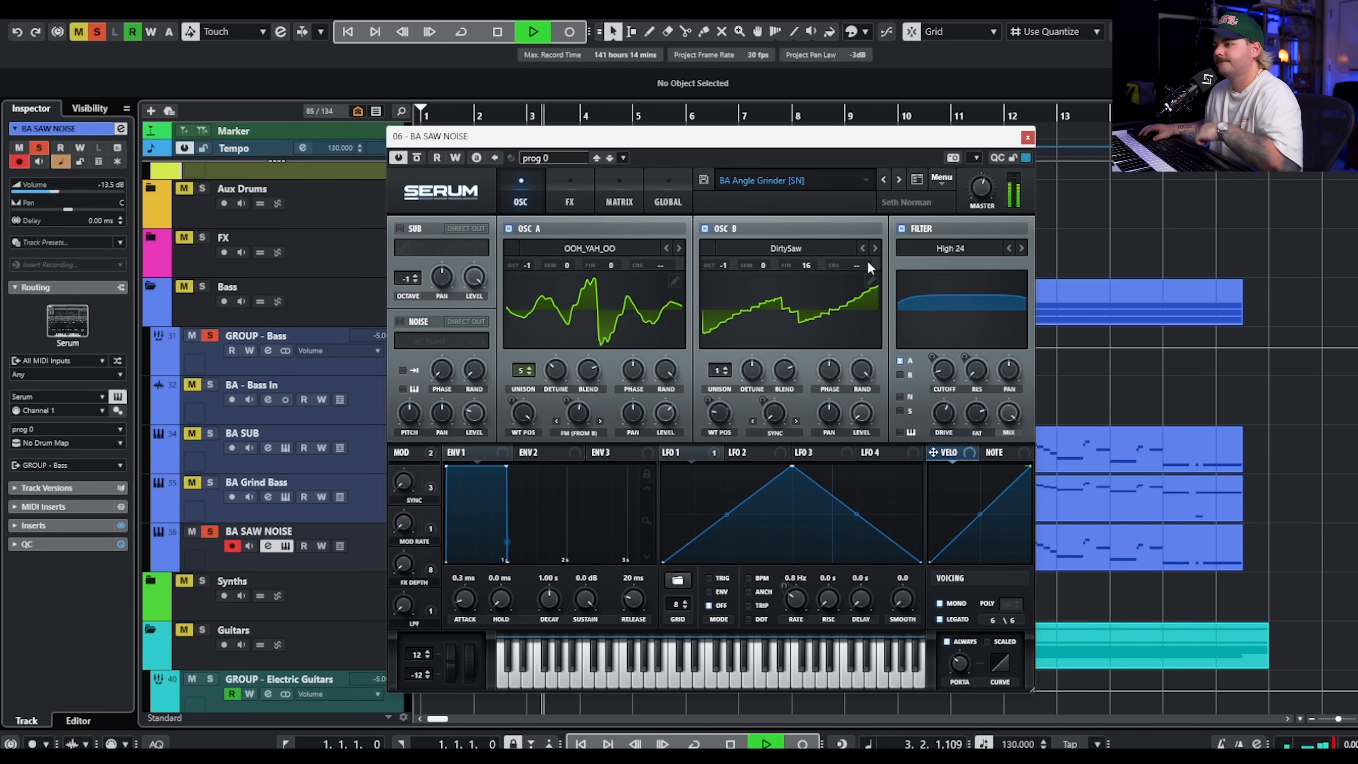
pyautogui.press('space')
pyautogui.moveTo(768, 413)
pyautogui.mouseDown()
pyautogui.moveTo(791, 341)
pyautogui.moveTo(770, 415)
pyautogui.mouseUp()
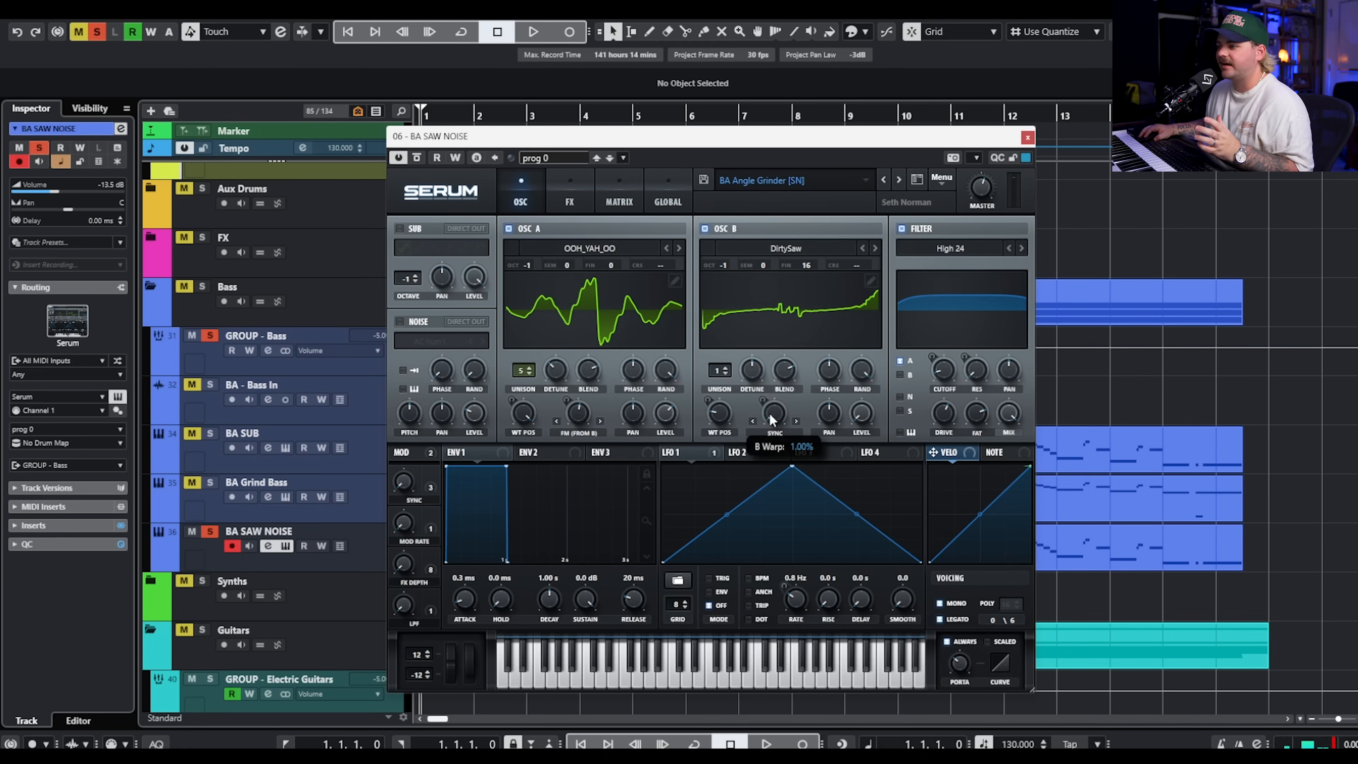
# Close the Serum window, solo the whole Bass folder and start playback of the combined bass layers.
pyautogui.click(1027, 137)
pyautogui.click(207, 287)
pyautogui.press('space')
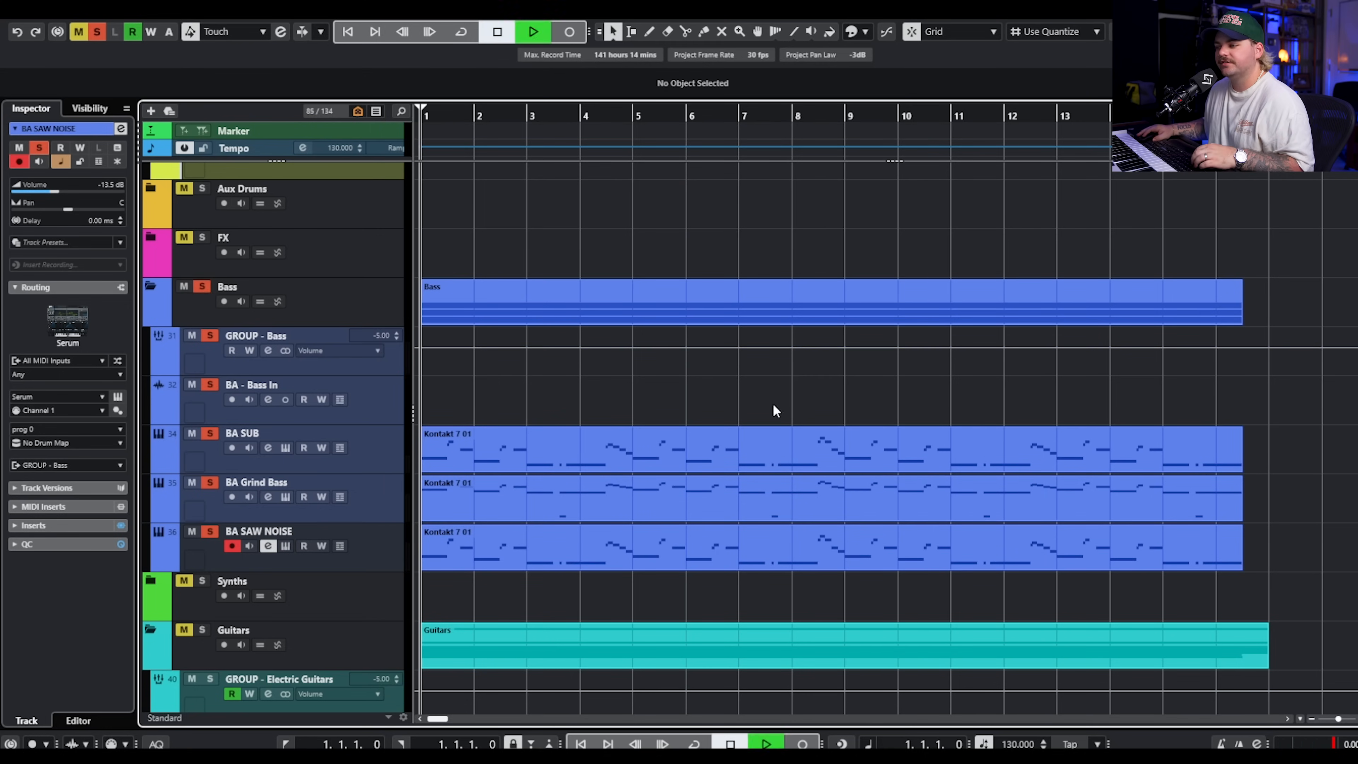
pyautogui.scroll(-2, 759, 423)
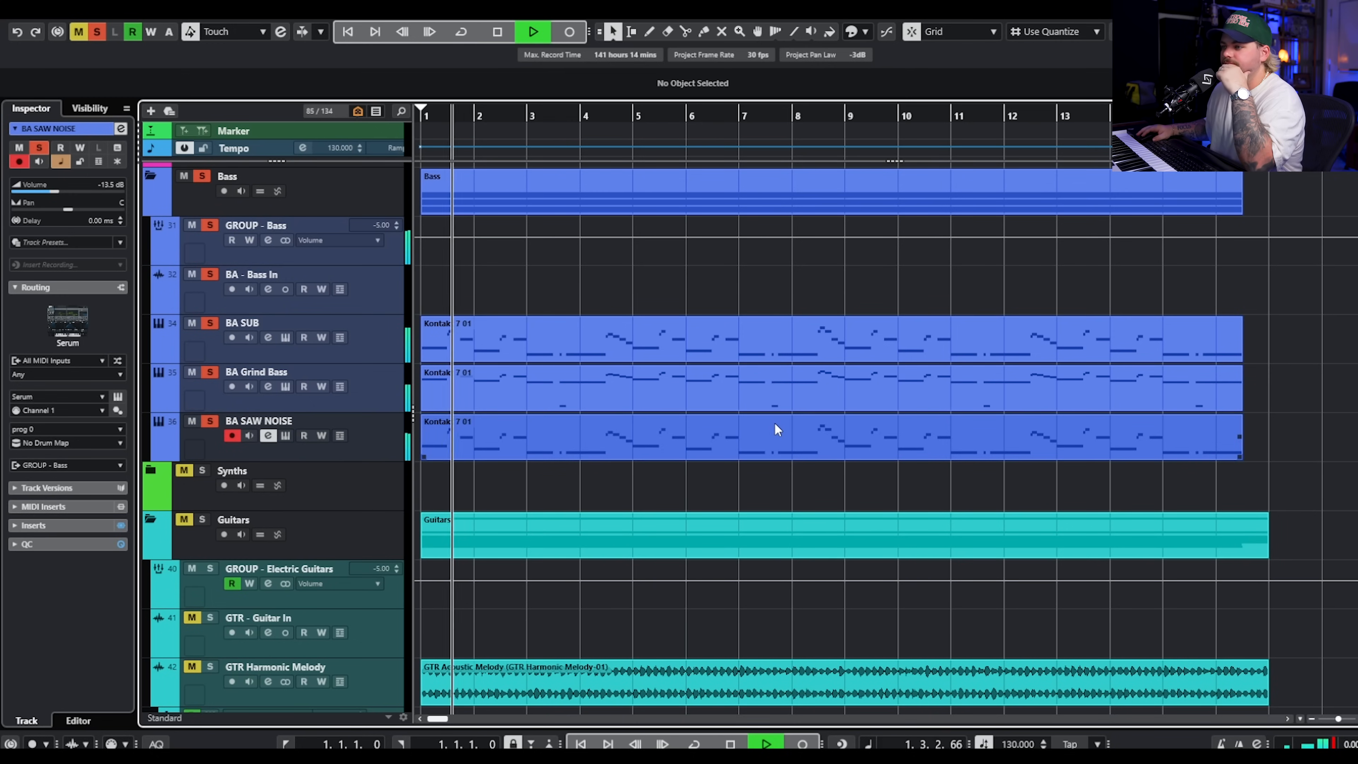
# Unmute and solo the Guitars folder alongside the Bass folder to hear both together, and stop playback.
pyautogui.click(183, 520)
pyautogui.click(202, 520)
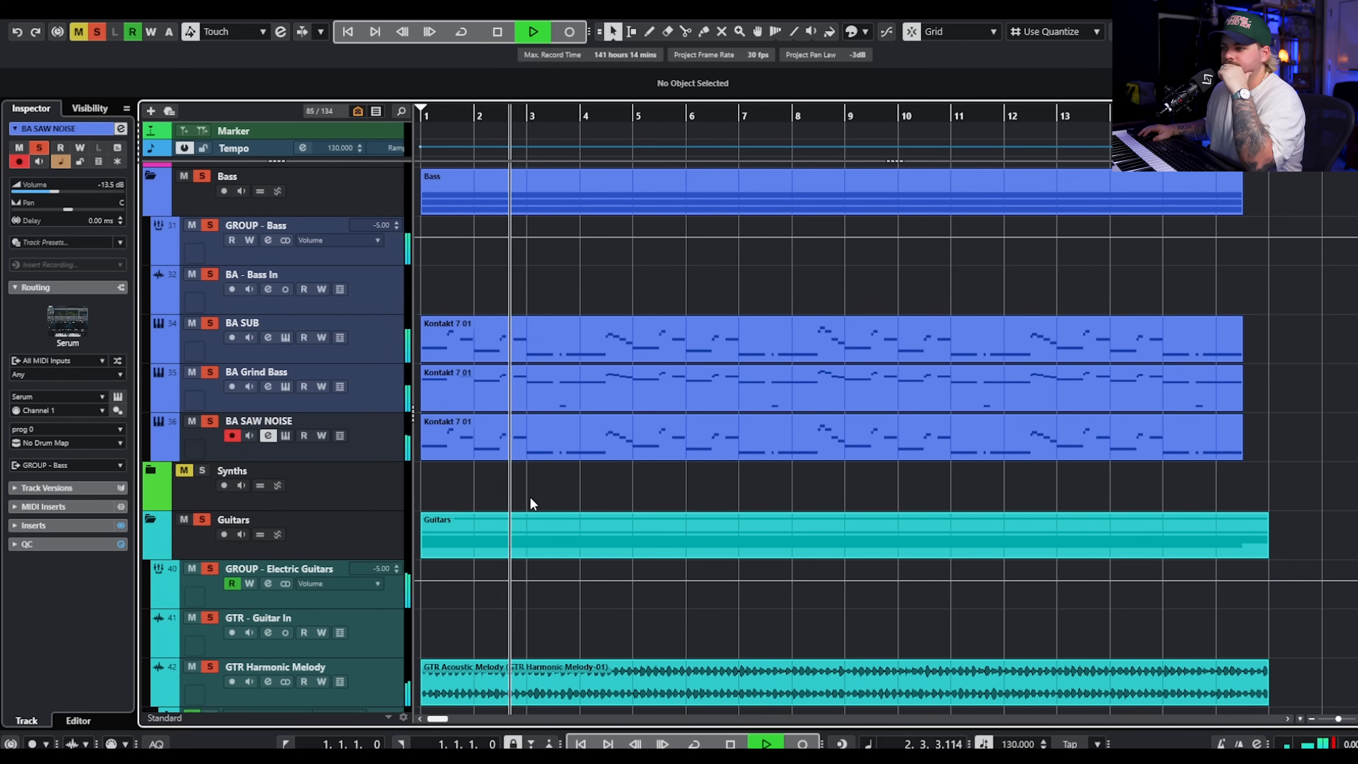
pyautogui.scroll(-2, 529, 497)
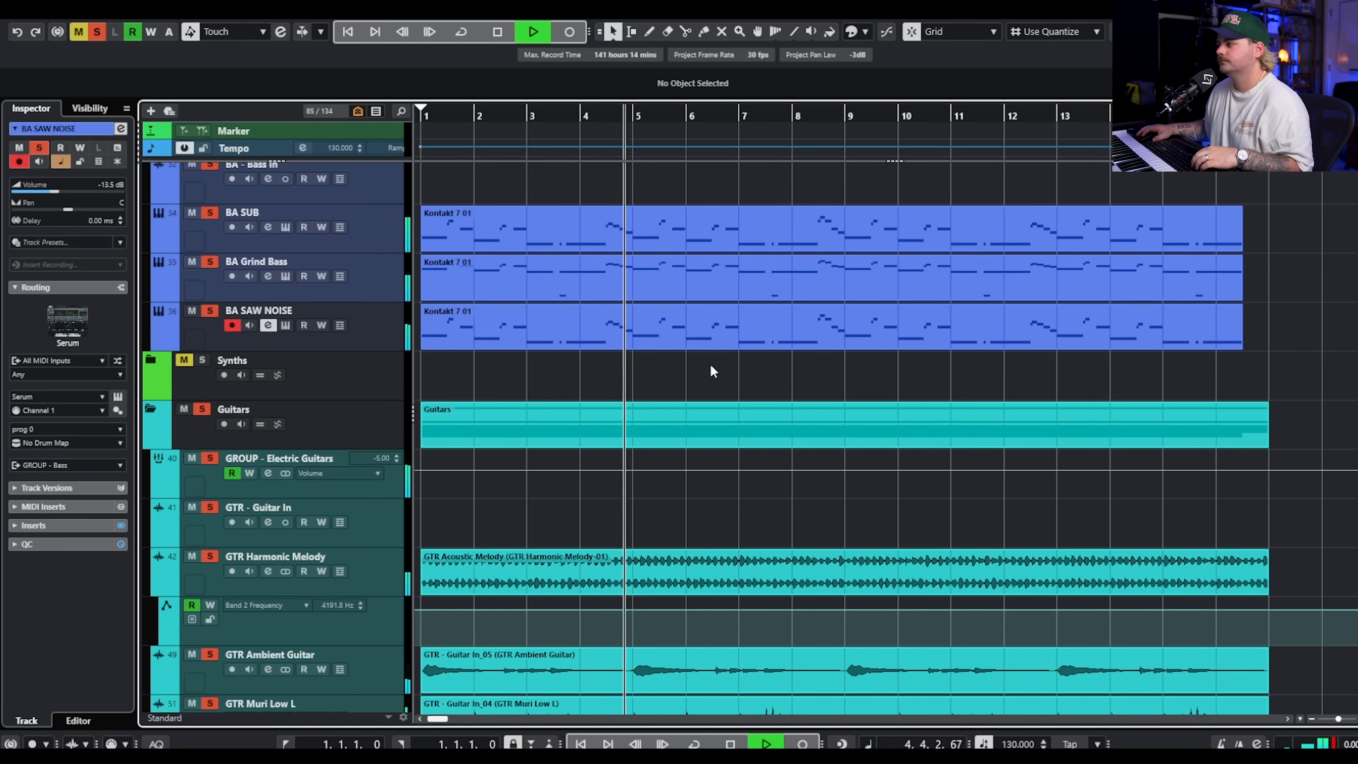
pyautogui.press('space')
# Clear all solos and examine the Kontakt 7 02 drum part in the key editor, selecting the notes in bar 2.
pyautogui.scroll(6, 720, 359)
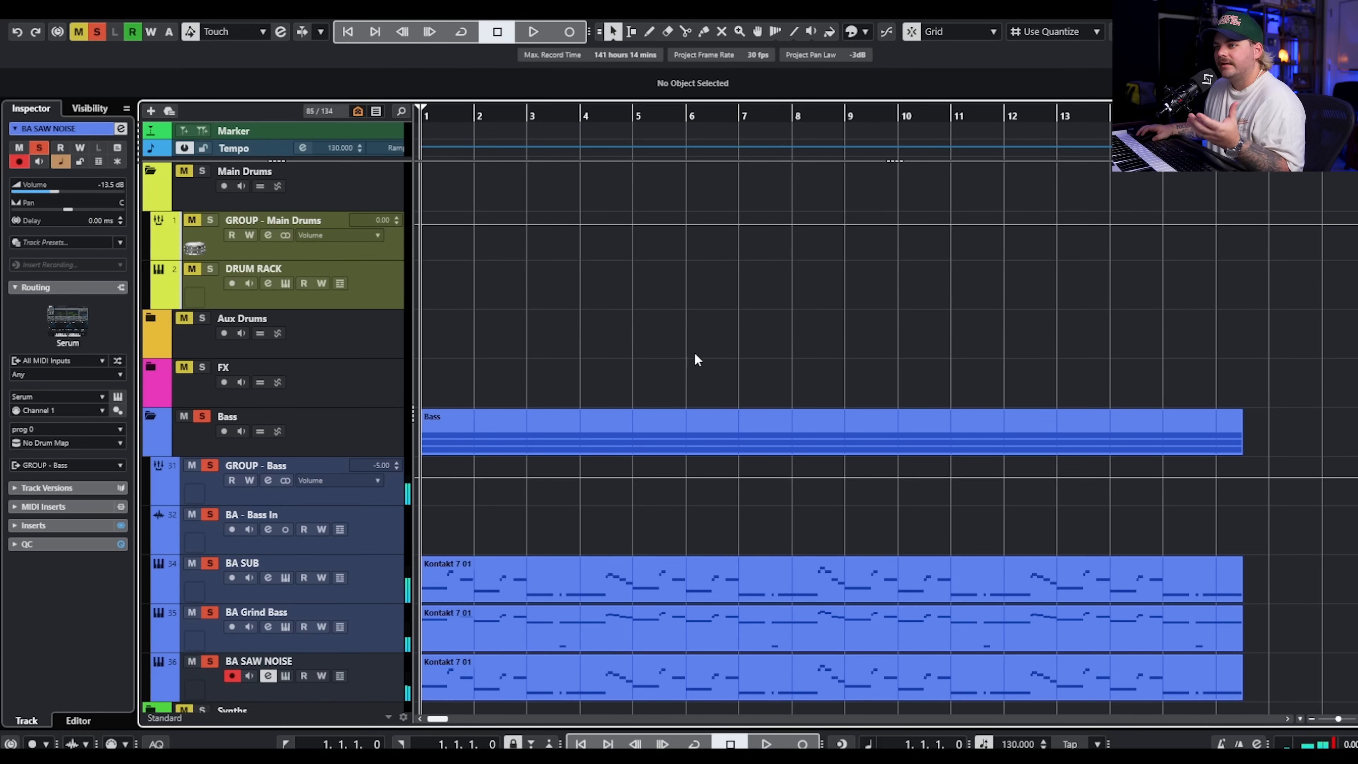
pyautogui.click(96, 33)
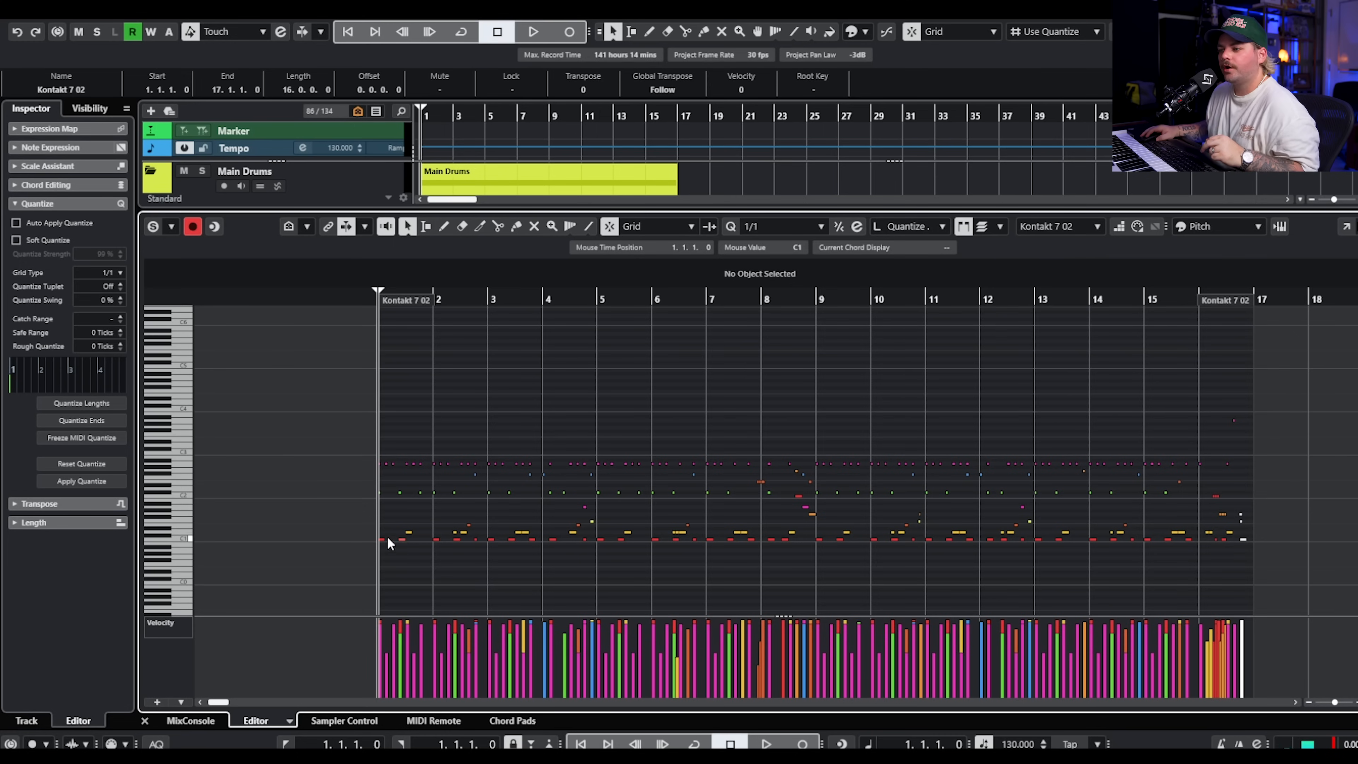
pyautogui.moveTo(405, 551); pyautogui.dragTo(493, 540)
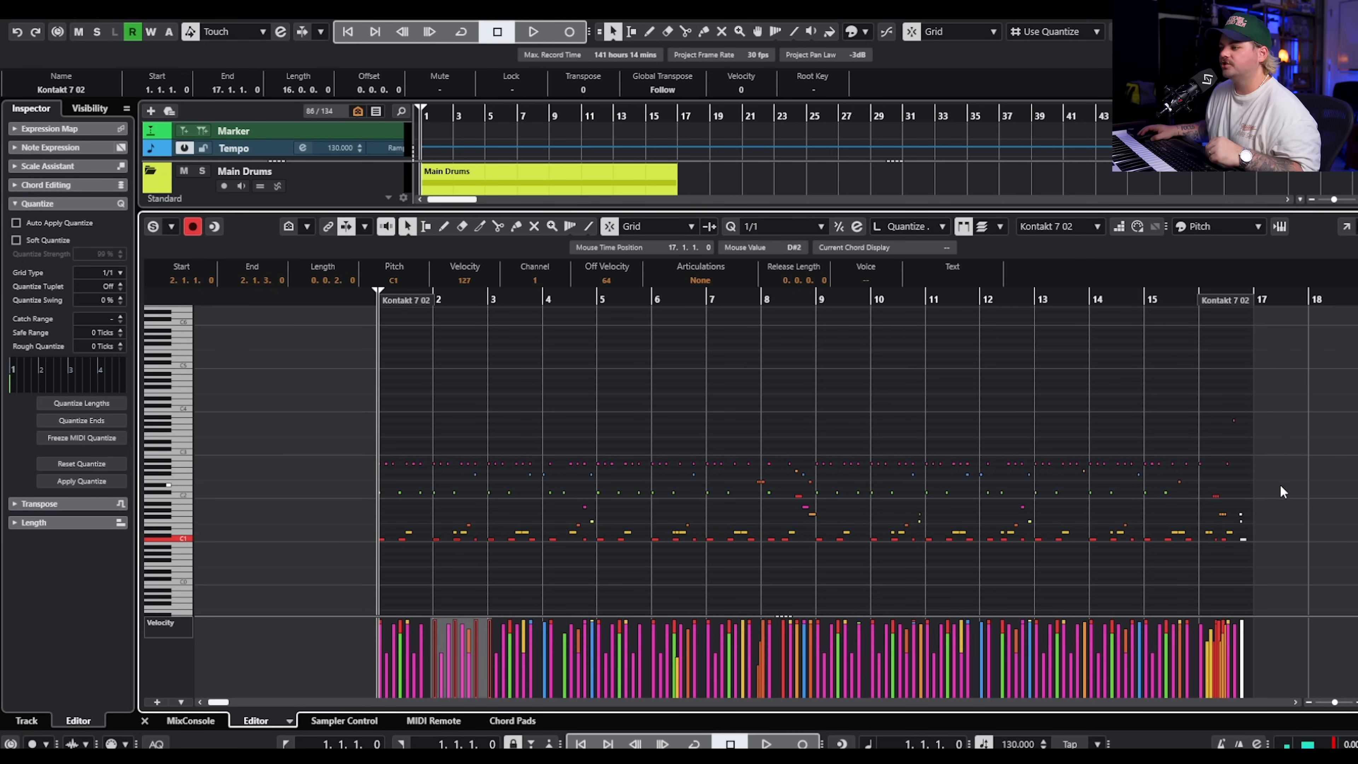
pyautogui.scroll(3, 452, 401)
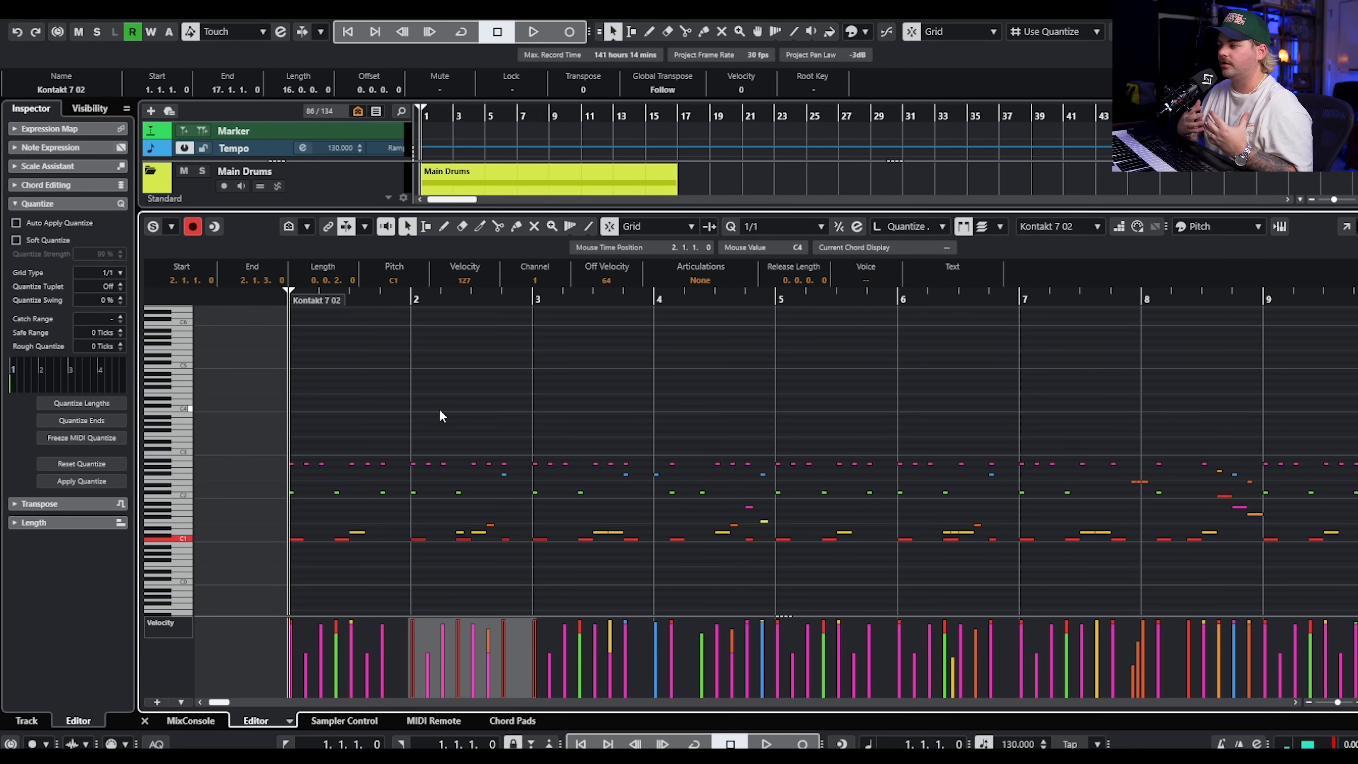
# Play the drum part from the beginning with editor solo enabled, following its notes, and stop playback.
pyautogui.press('space')
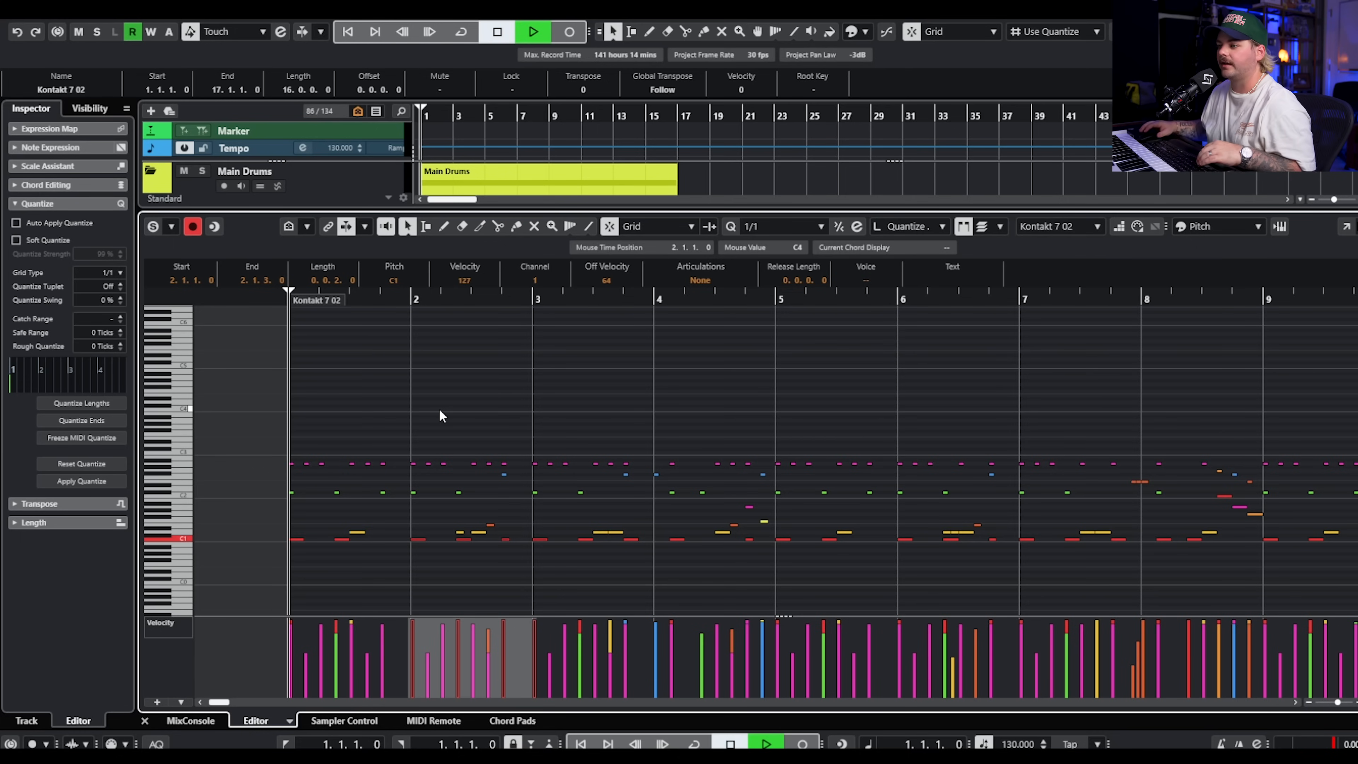
pyautogui.click(153, 226)
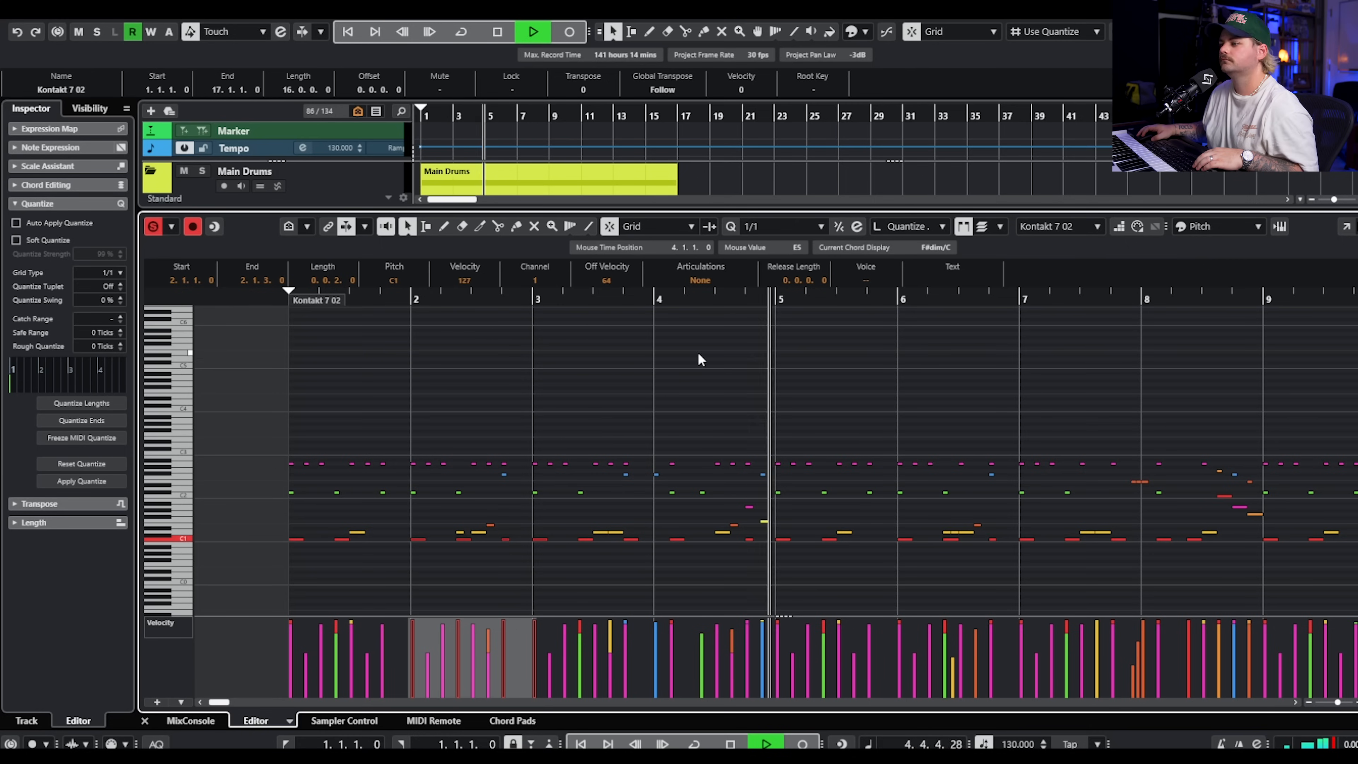
pyautogui.hscroll(1, 843, 378)
pyautogui.scroll(-1, 846, 377)
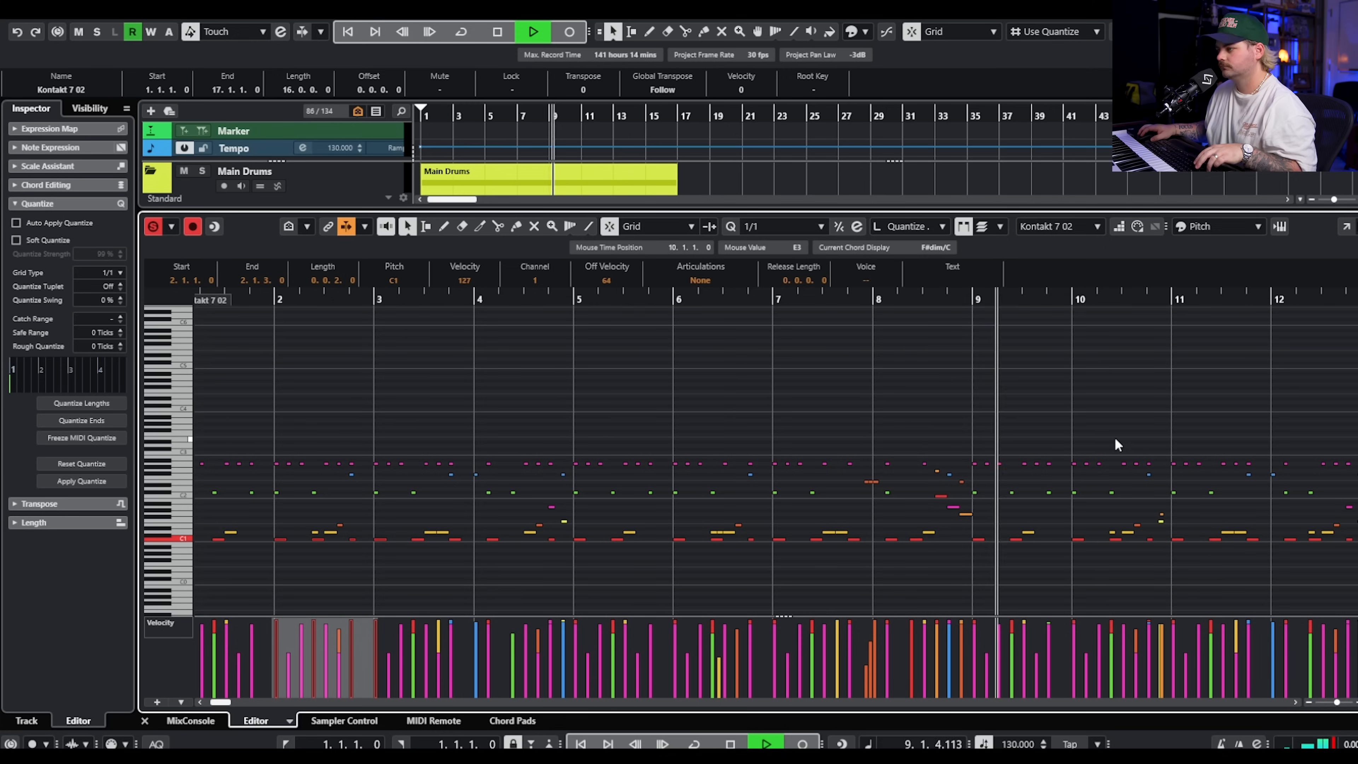
pyautogui.press('space')
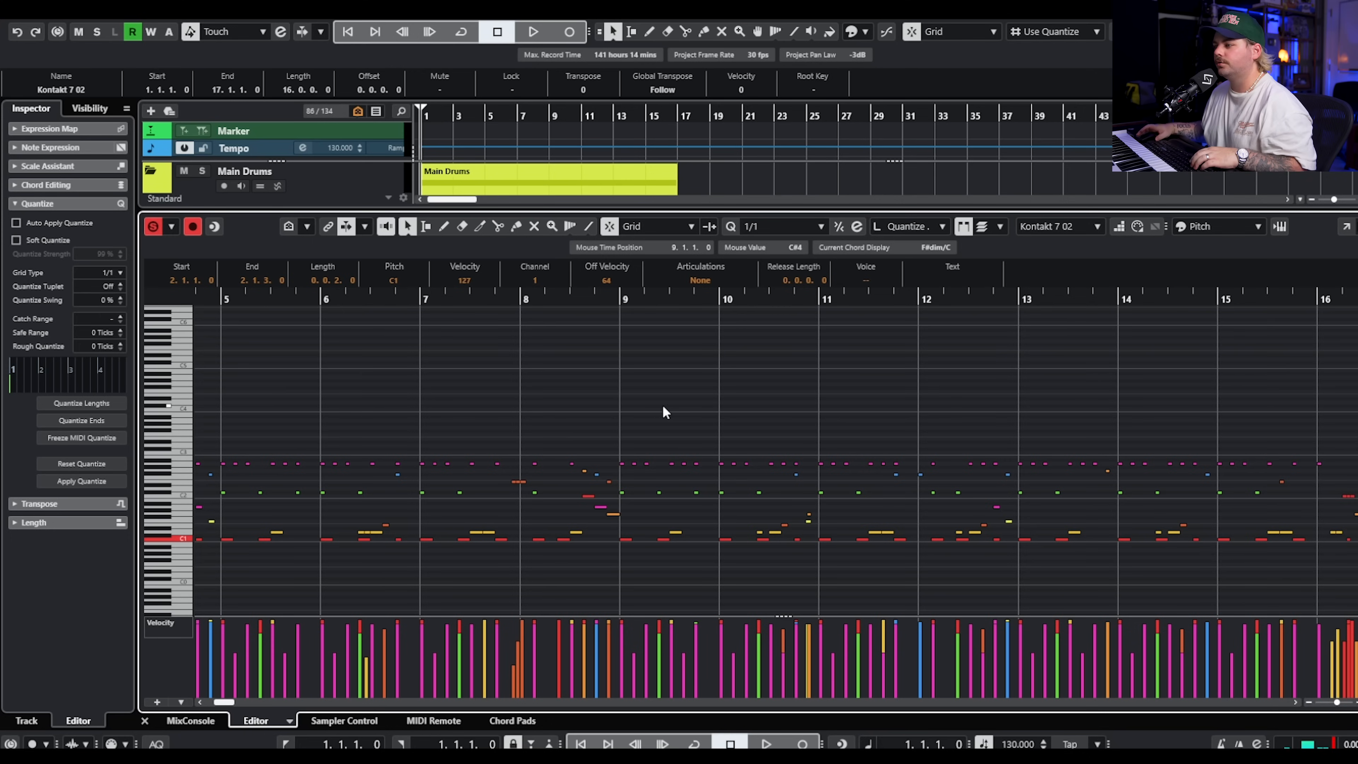
# Play the soloed drum part from bar 16 to audition the closing fill, and stop playback.
pyautogui.scroll(-1, 824, 415)
pyautogui.hscroll(3, 824, 415)
pyautogui.click(1035, 295)
pyautogui.press('space')
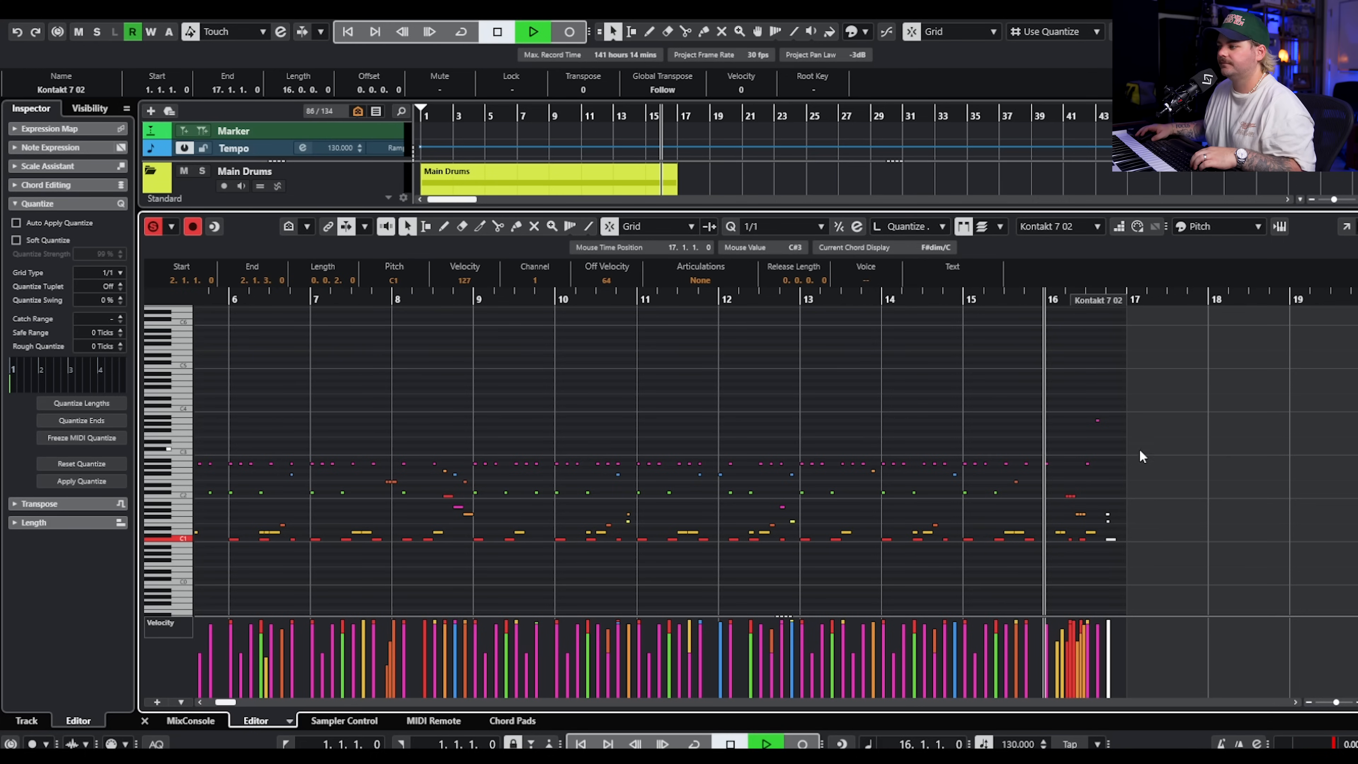
pyautogui.scroll(5, 1089, 432)
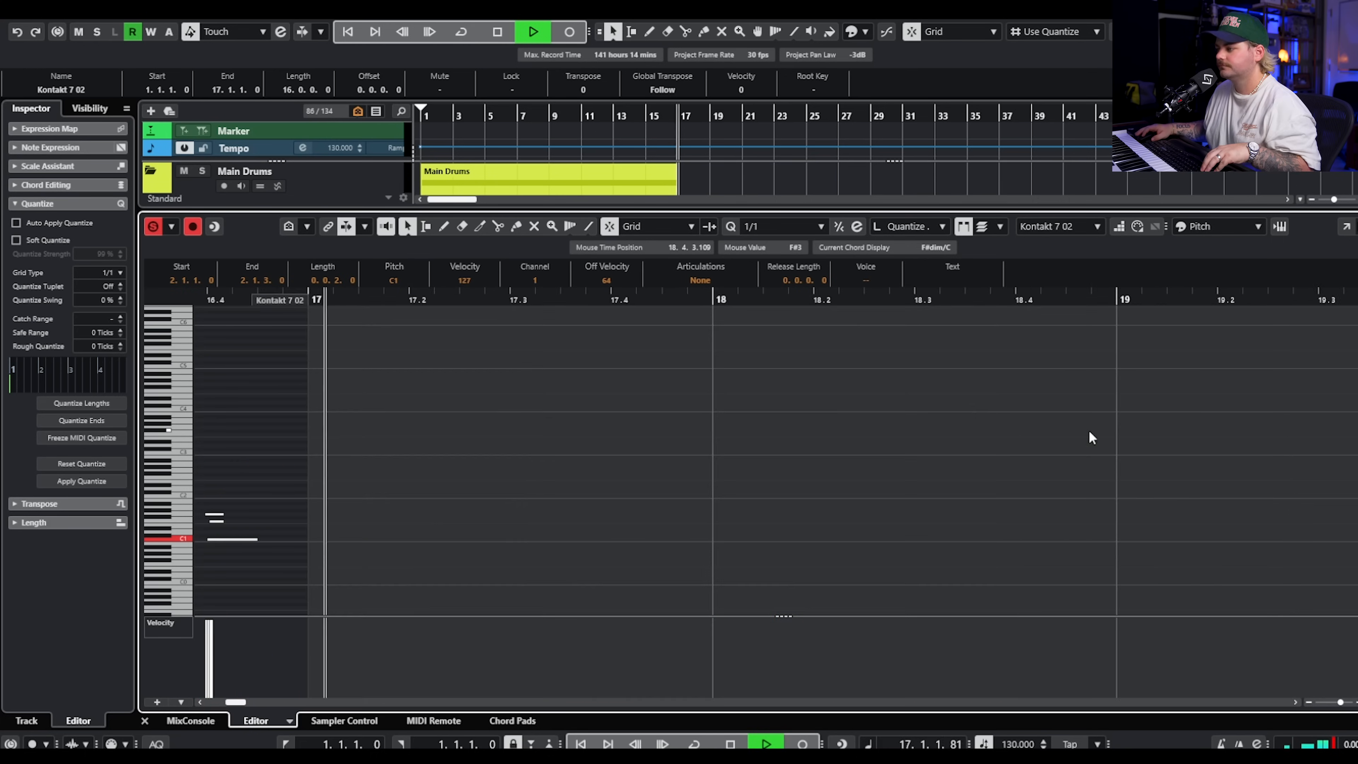
pyautogui.press('space')
pyautogui.scroll(-3, 561, 501)
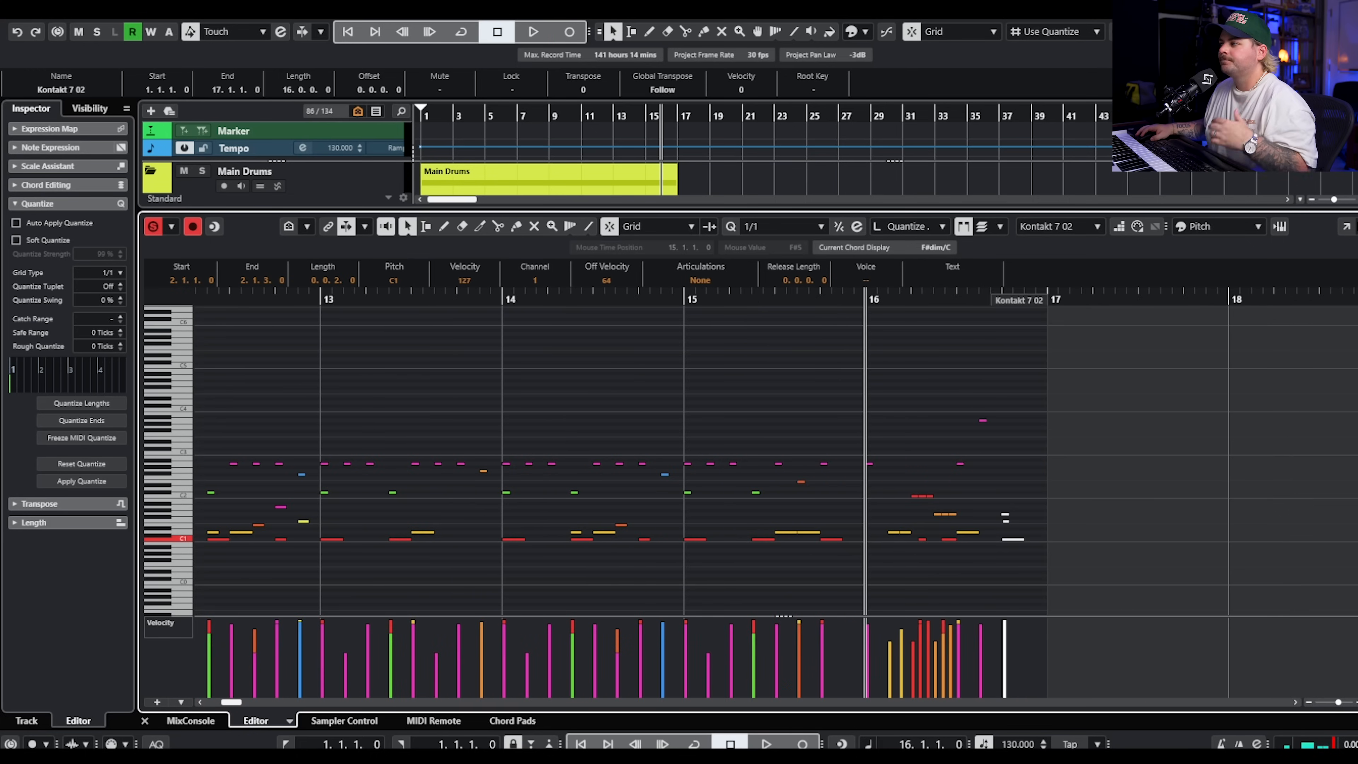
# Close the key editor and play the drums, bass and guitars together from bar 1, stopping after a few bars.
pyautogui.hotkey('ctrl', 'e')
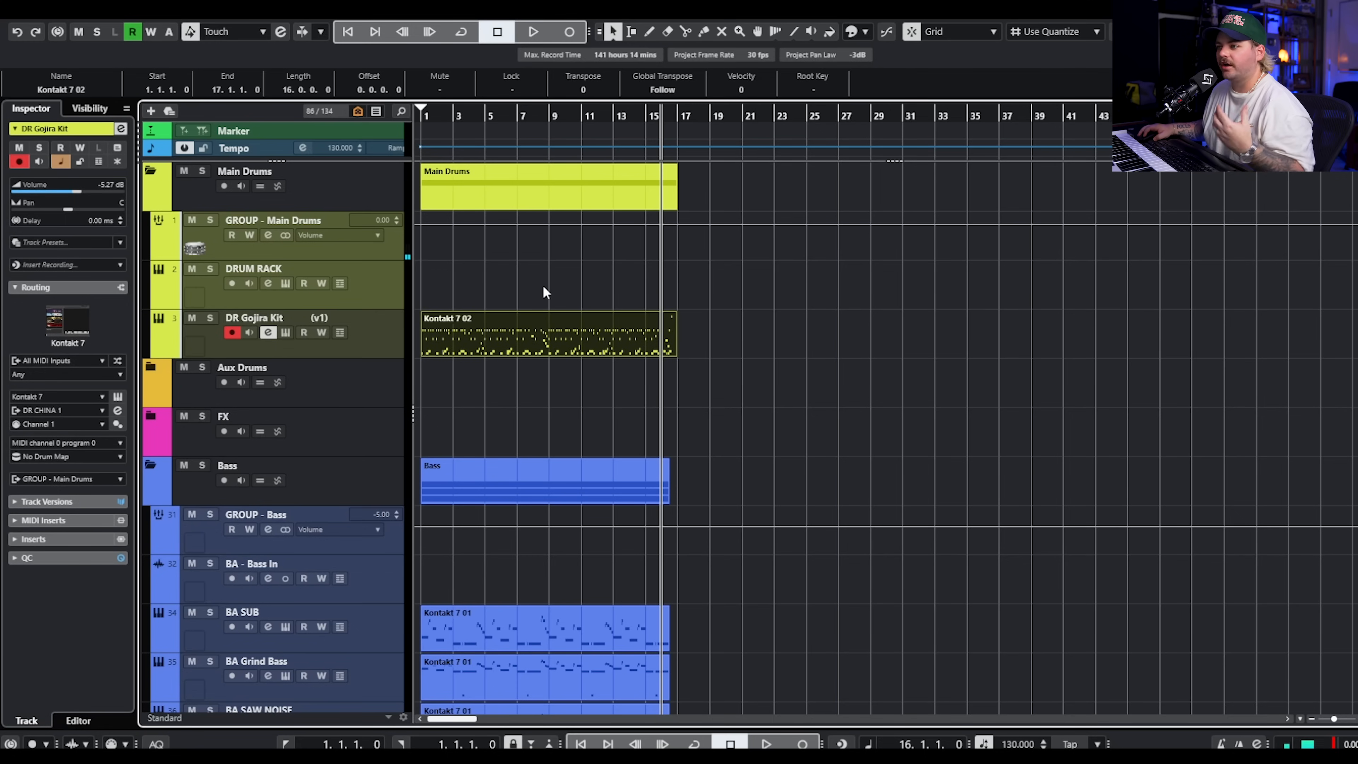
pyautogui.scroll(5, 542, 277)
pyautogui.hscroll(-4, 539, 276)
pyautogui.moveTo(487, 116); pyautogui.dragTo(243, 115)
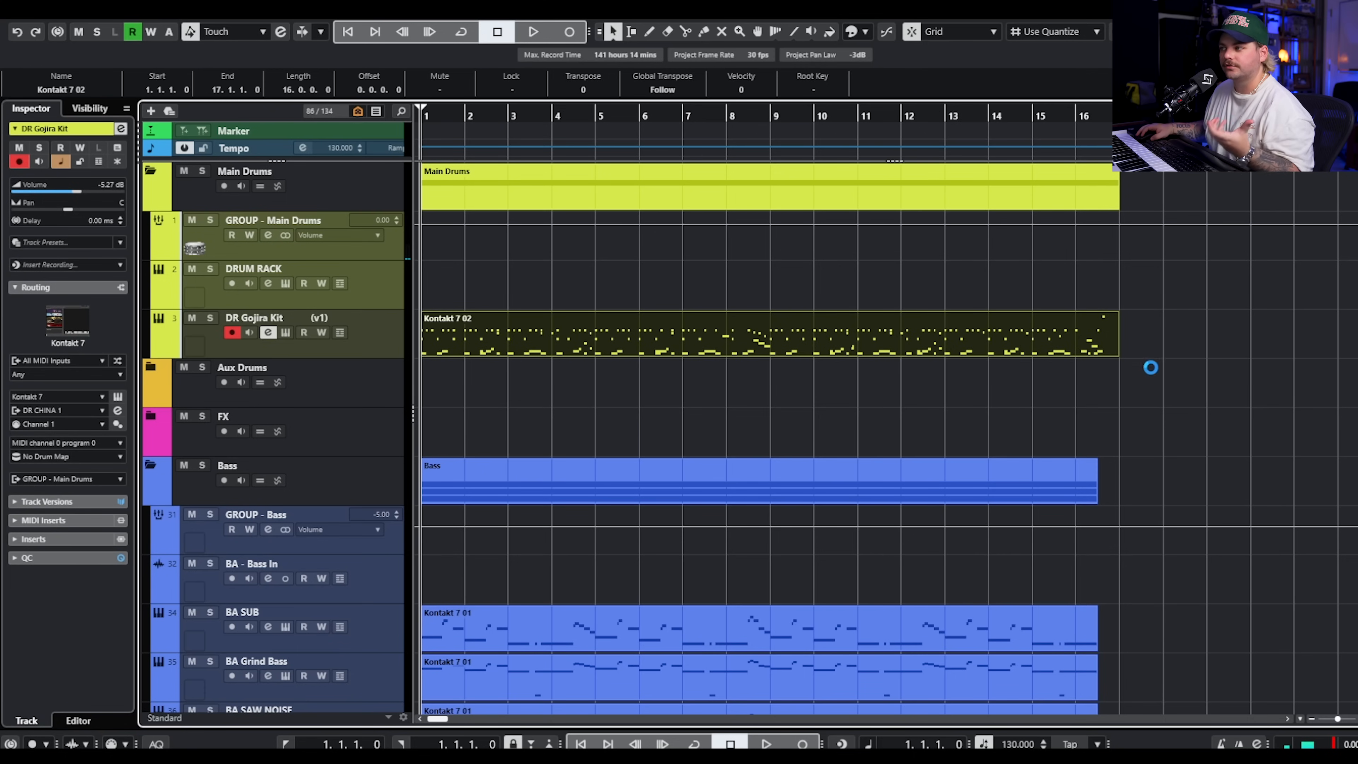
pyautogui.press('space')
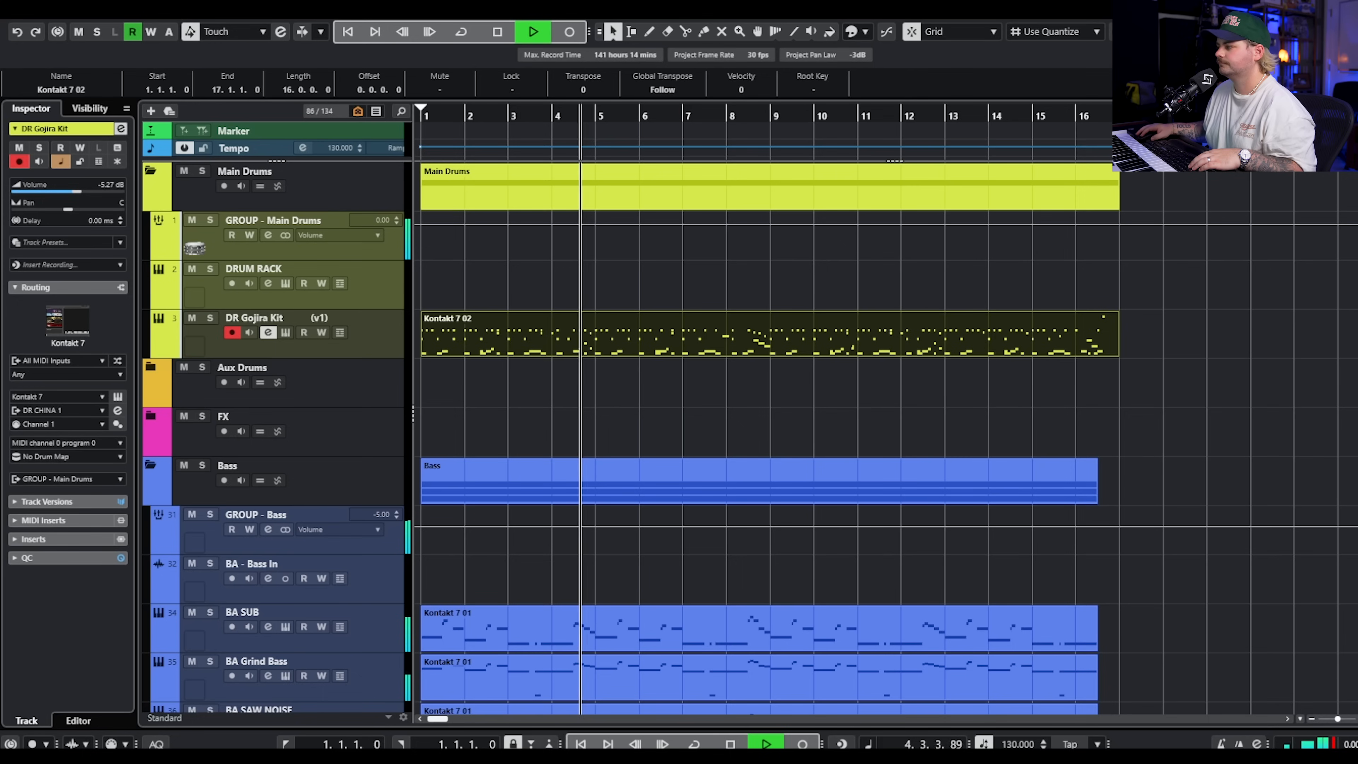
pyautogui.press('space')
# Select all drum, bass and guitar events and move them to start at bar 25, leaving the opening bars empty.
pyautogui.scroll(-15, 1155, 383)
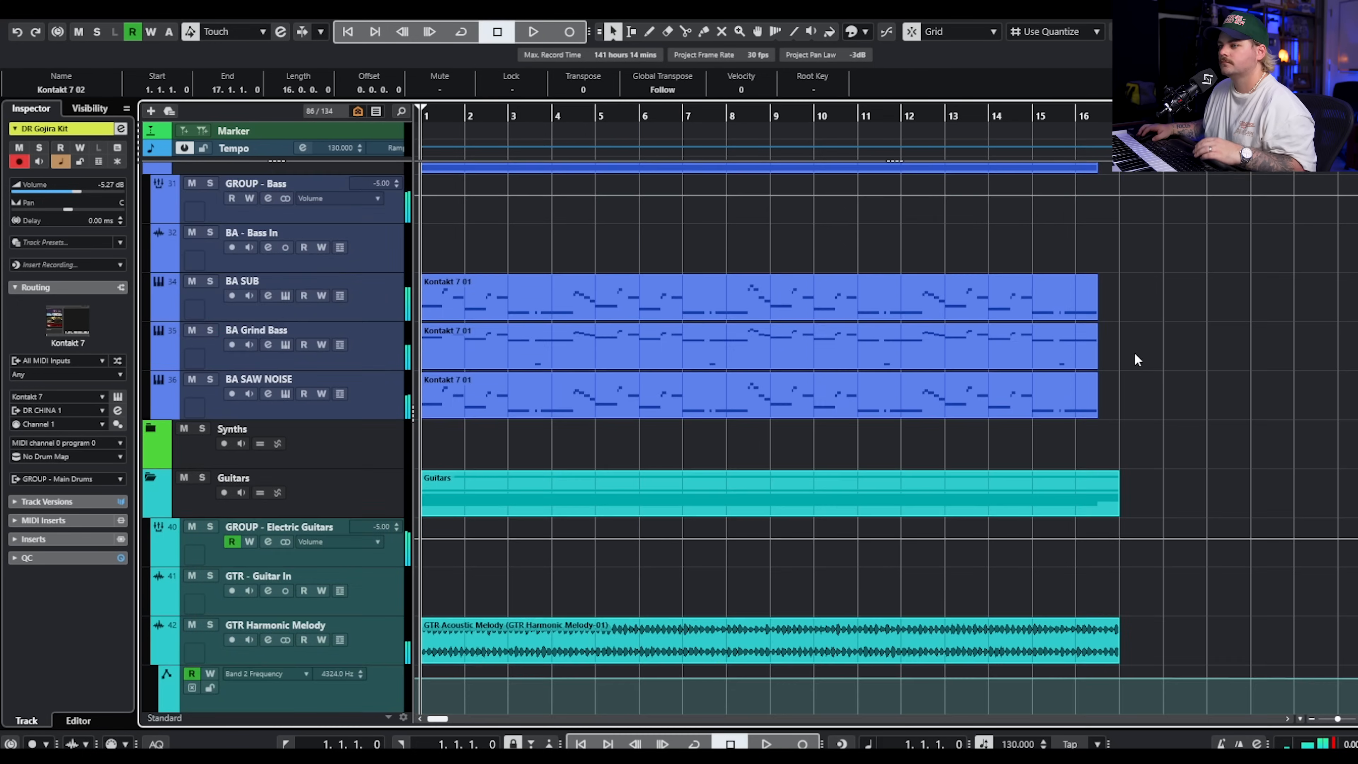
pyautogui.scroll(-3, 1205, 481)
pyautogui.scroll(20, 1256, 510)
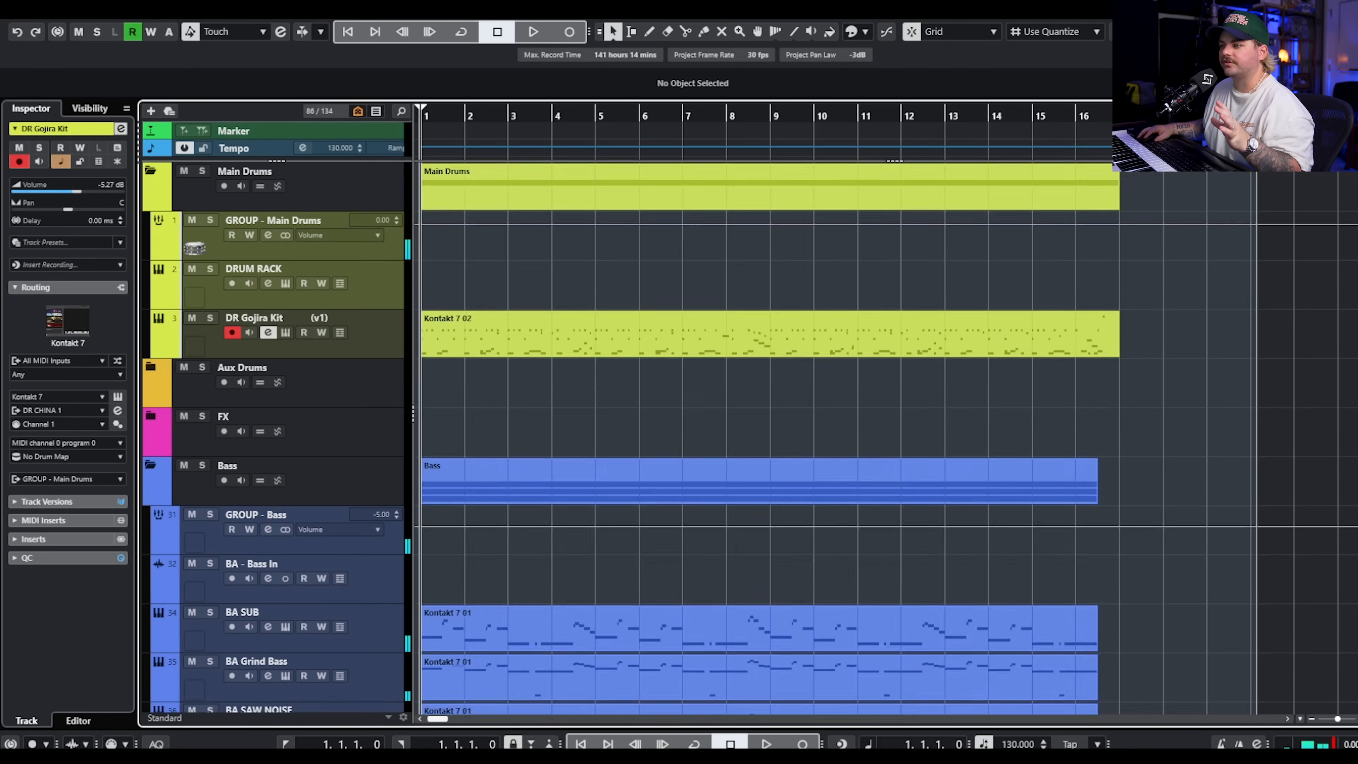
pyautogui.press('g')
pyautogui.press('g')
pyautogui.moveTo(473, 344); pyautogui.dragTo(787, 345)
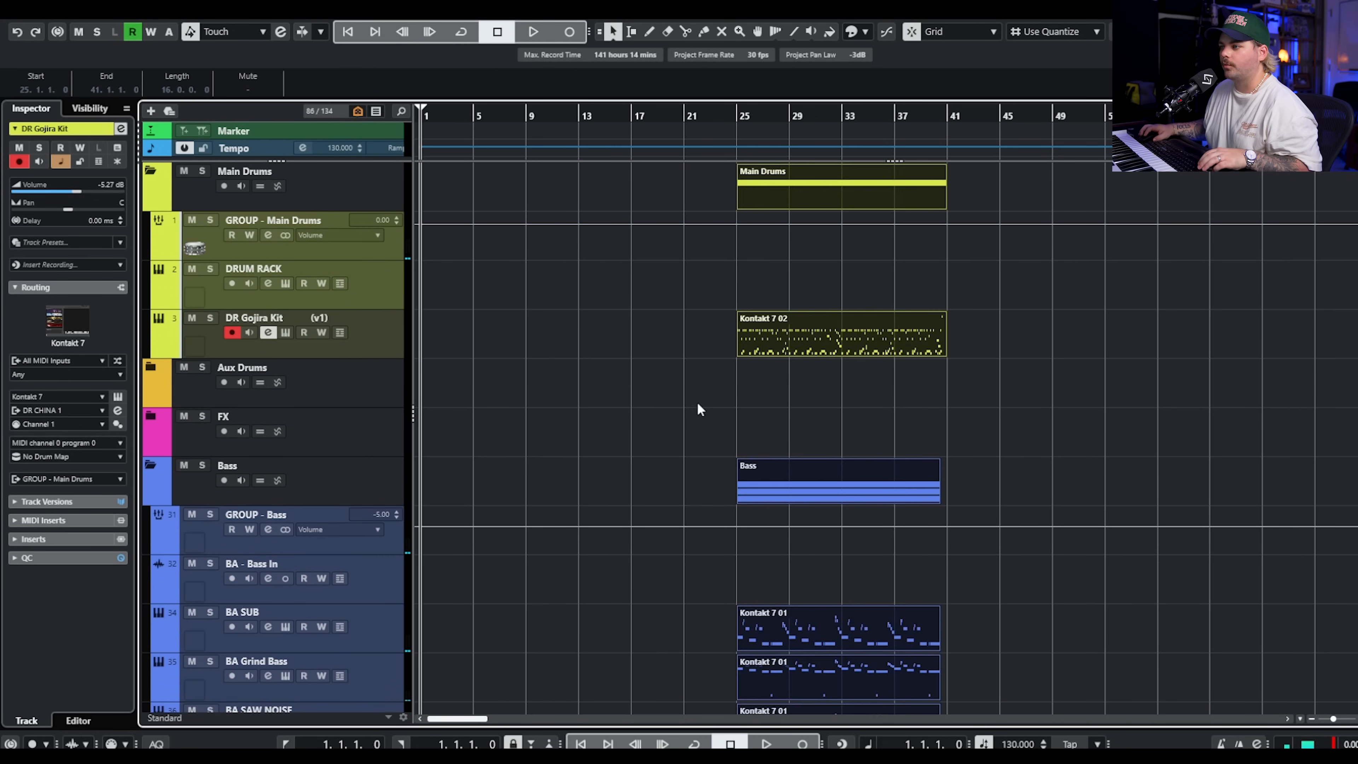
pyautogui.scroll(3, 695, 393)
pyautogui.hscroll(-3, 748, 388)
pyautogui.click(754, 388)
pyautogui.scroll(-2, 779, 375)
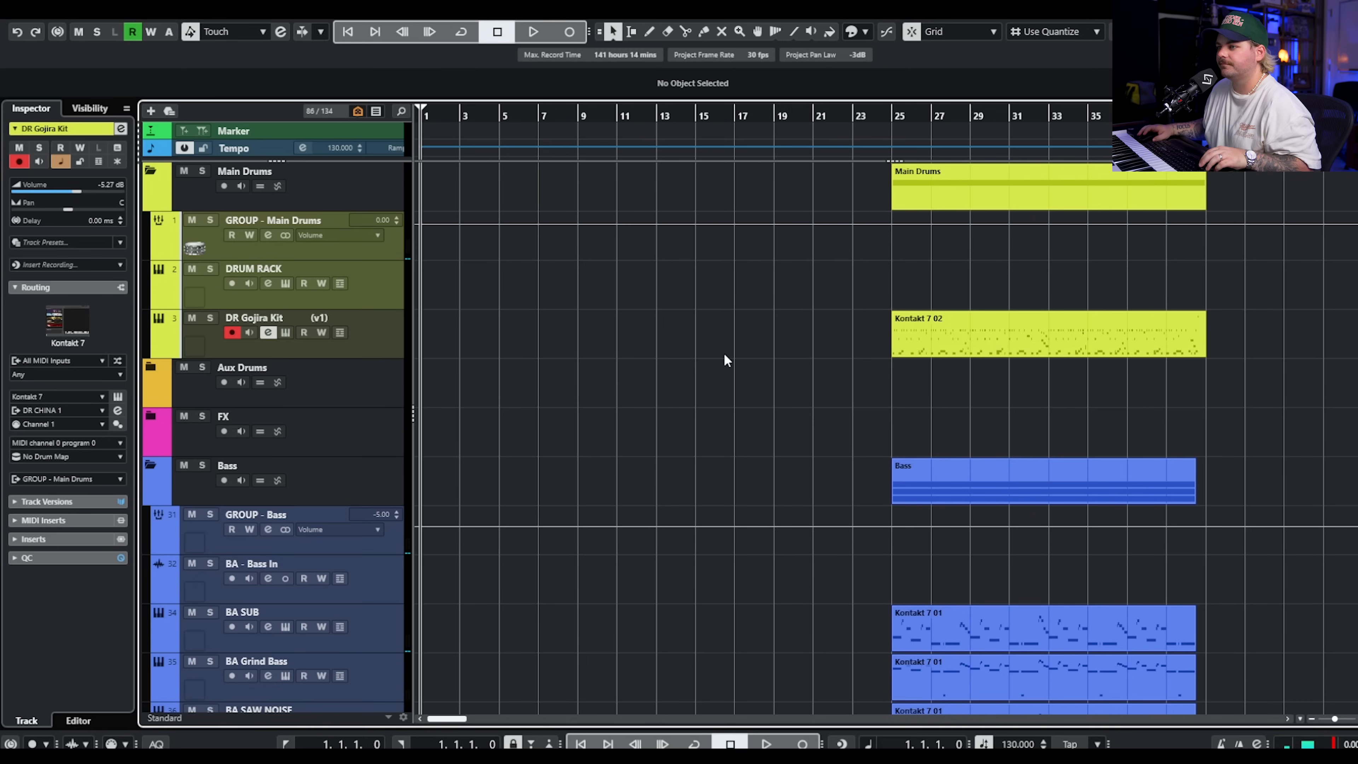
pyautogui.scroll(3, 747, 354)
pyautogui.hscroll(-3, 709, 352)
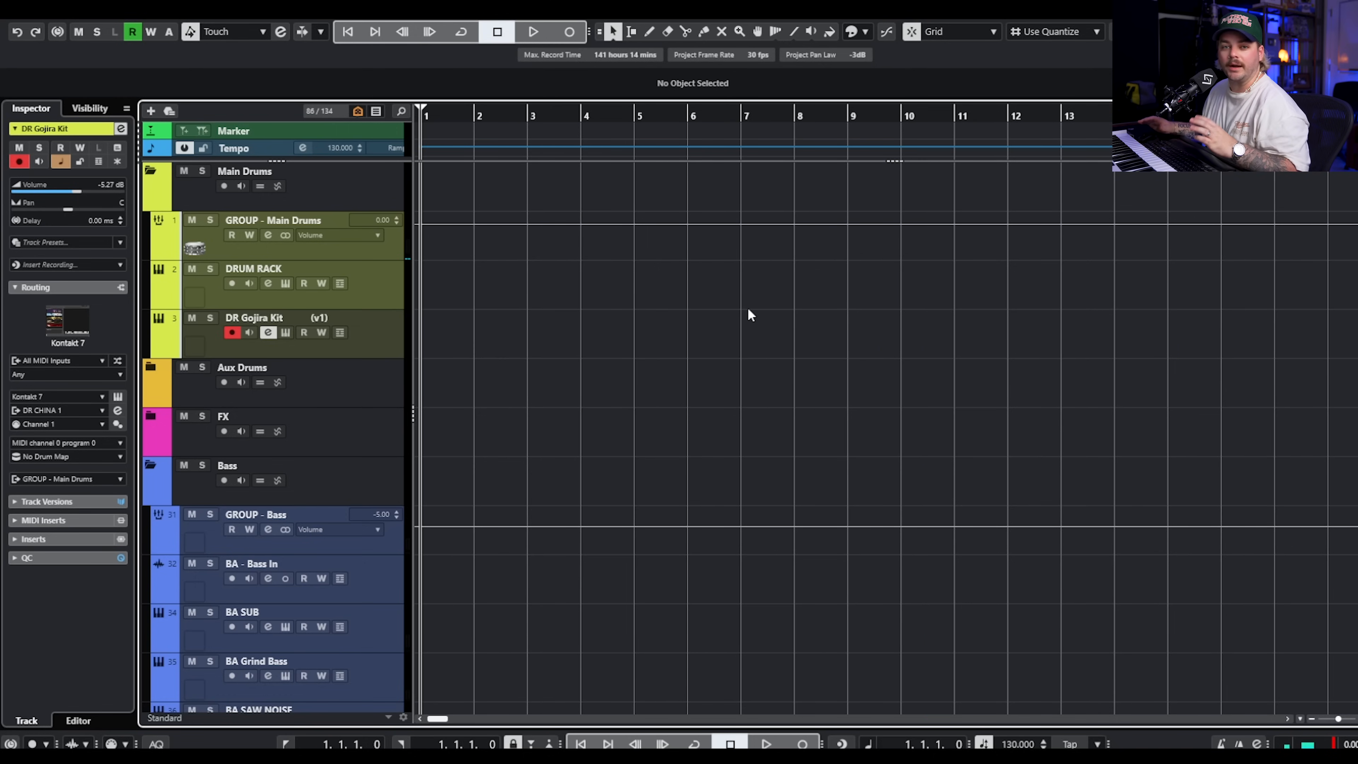
# Solo GTR Harmonic Melody, play it from bar 1, take it out of solo and stop playback.
pyautogui.scroll(-8, 747, 327)
pyautogui.scroll(-2, 754, 348)
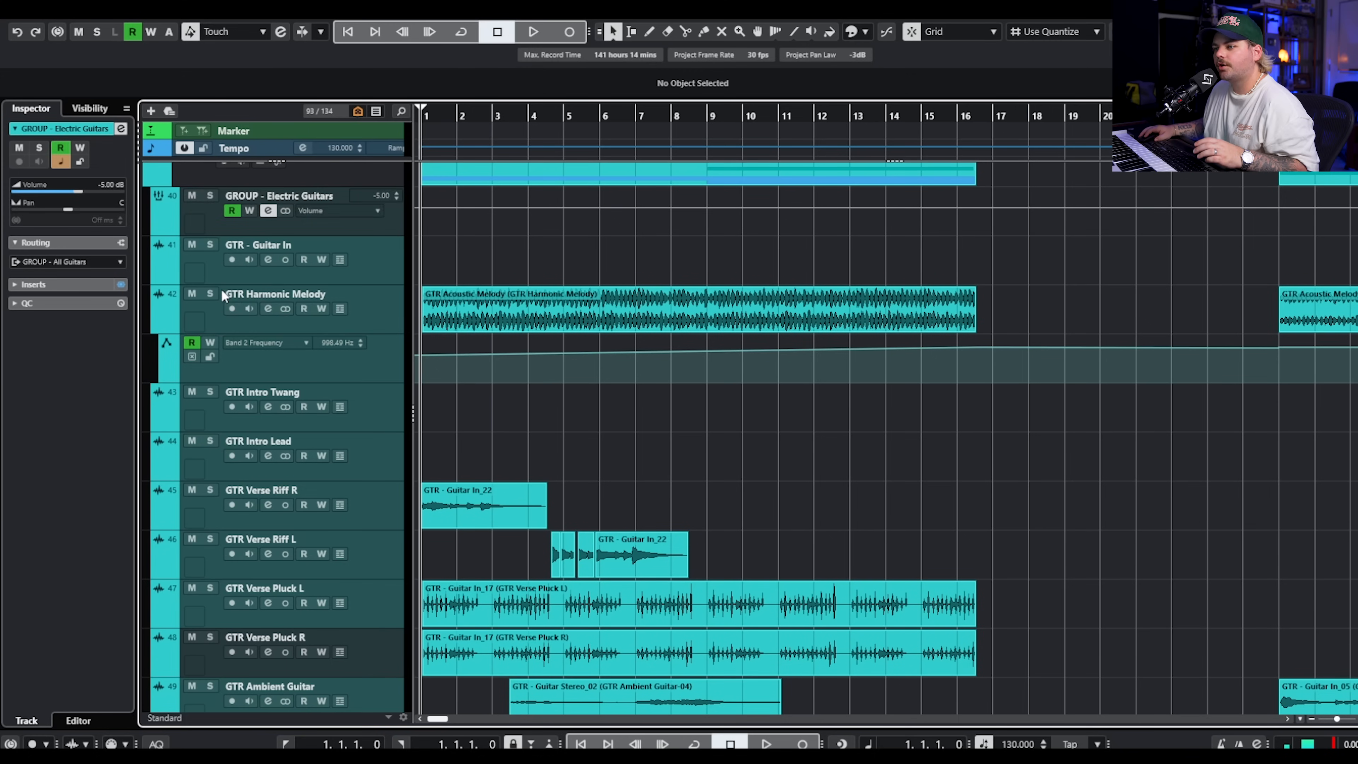
pyautogui.click(219, 294)
pyautogui.click(209, 294)
pyautogui.scroll(2, 579, 415)
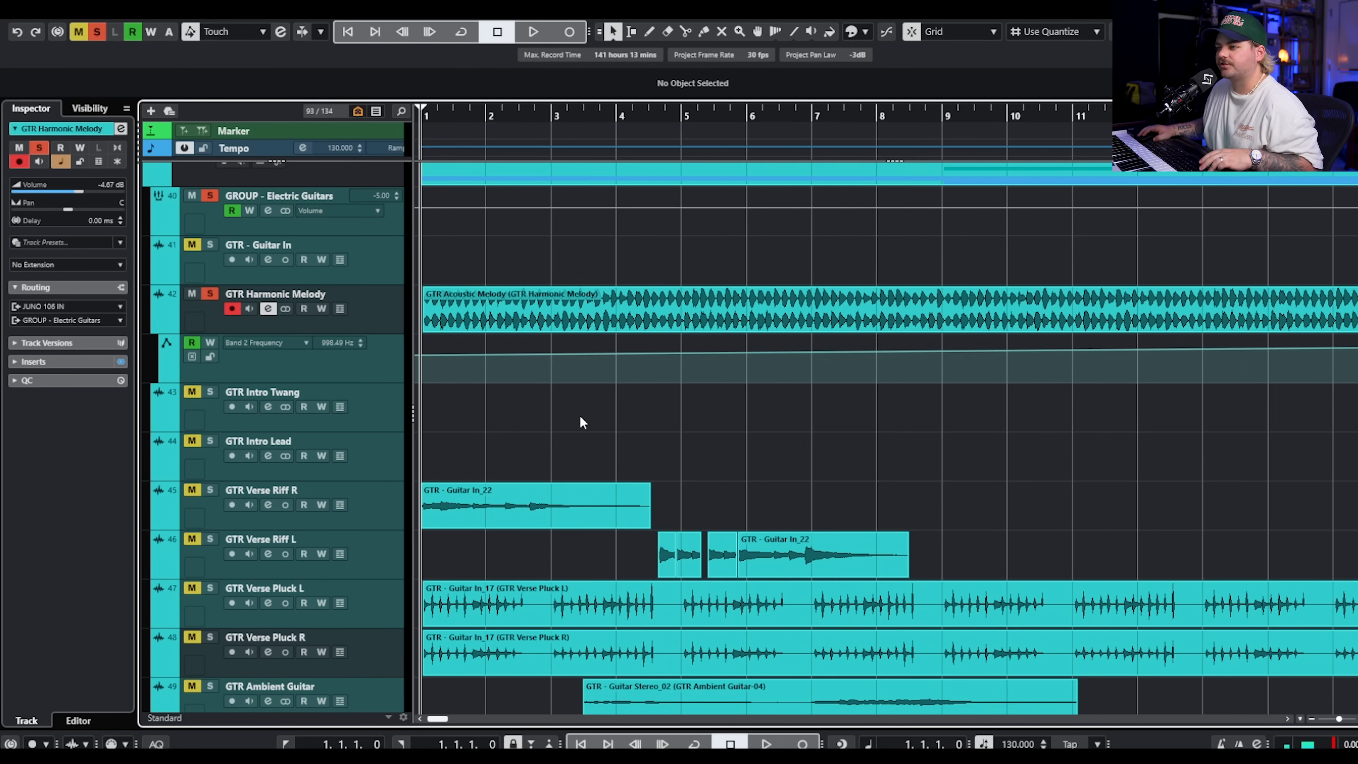
pyautogui.press('space')
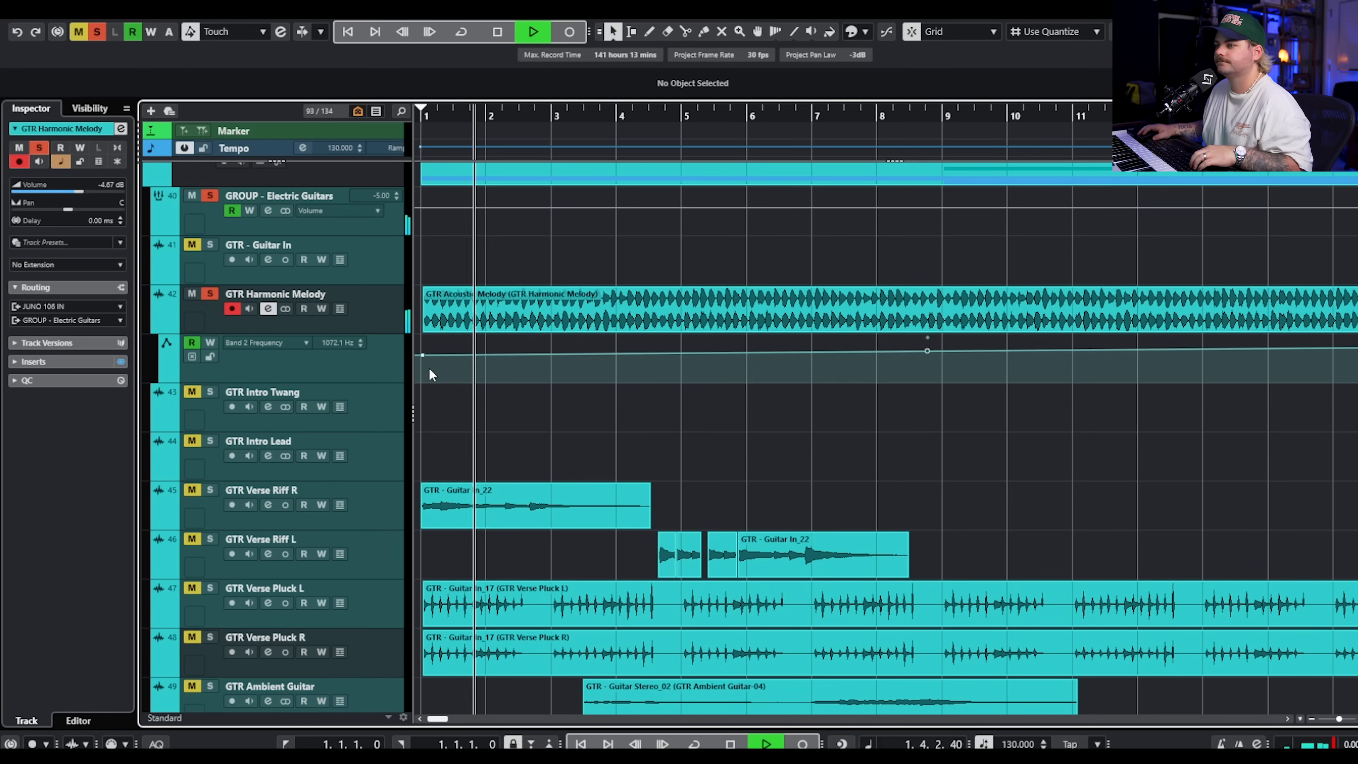
pyautogui.click(209, 294)
pyautogui.press('space')
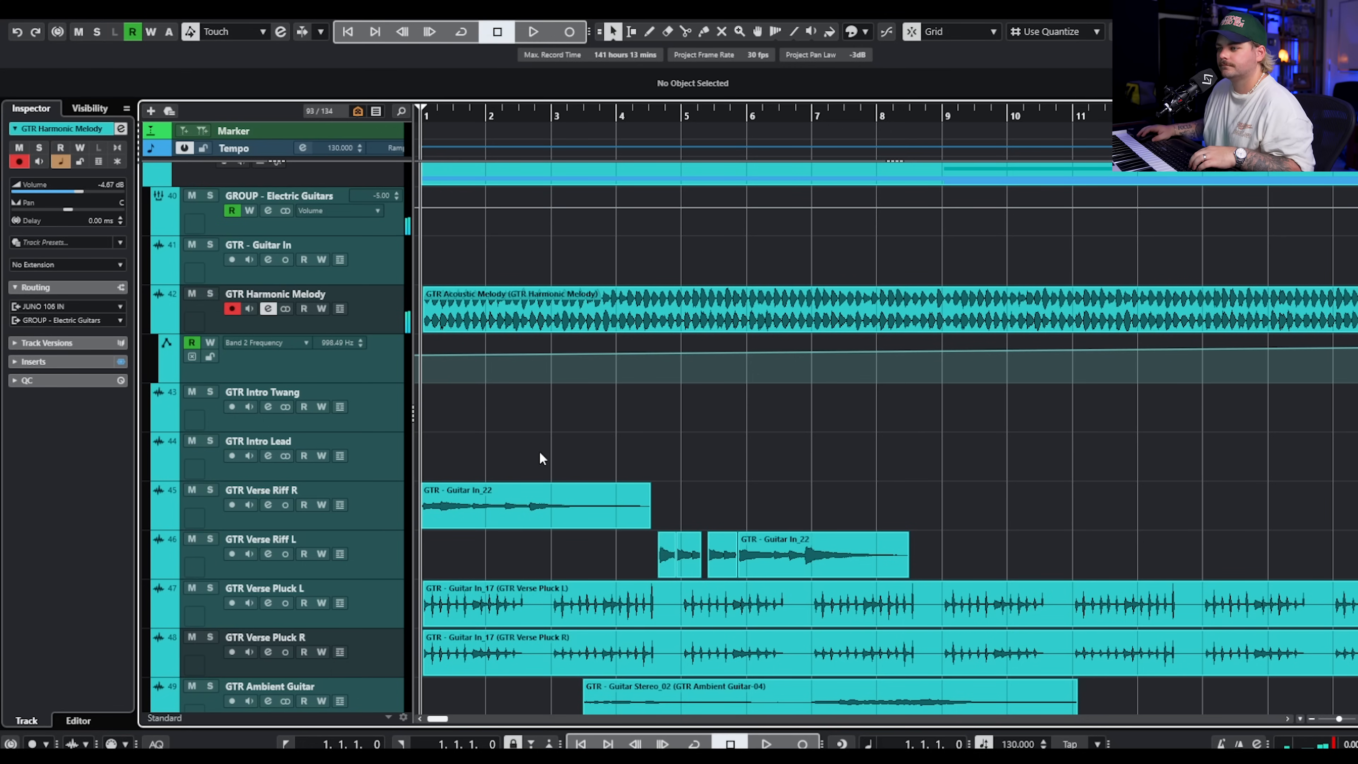
# Solo GTR Verse Pluck L and R, select the Pluck L track and play the two layers together with the amp plugin open.
pyautogui.scroll(-2, 541, 457)
pyautogui.click(210, 478)
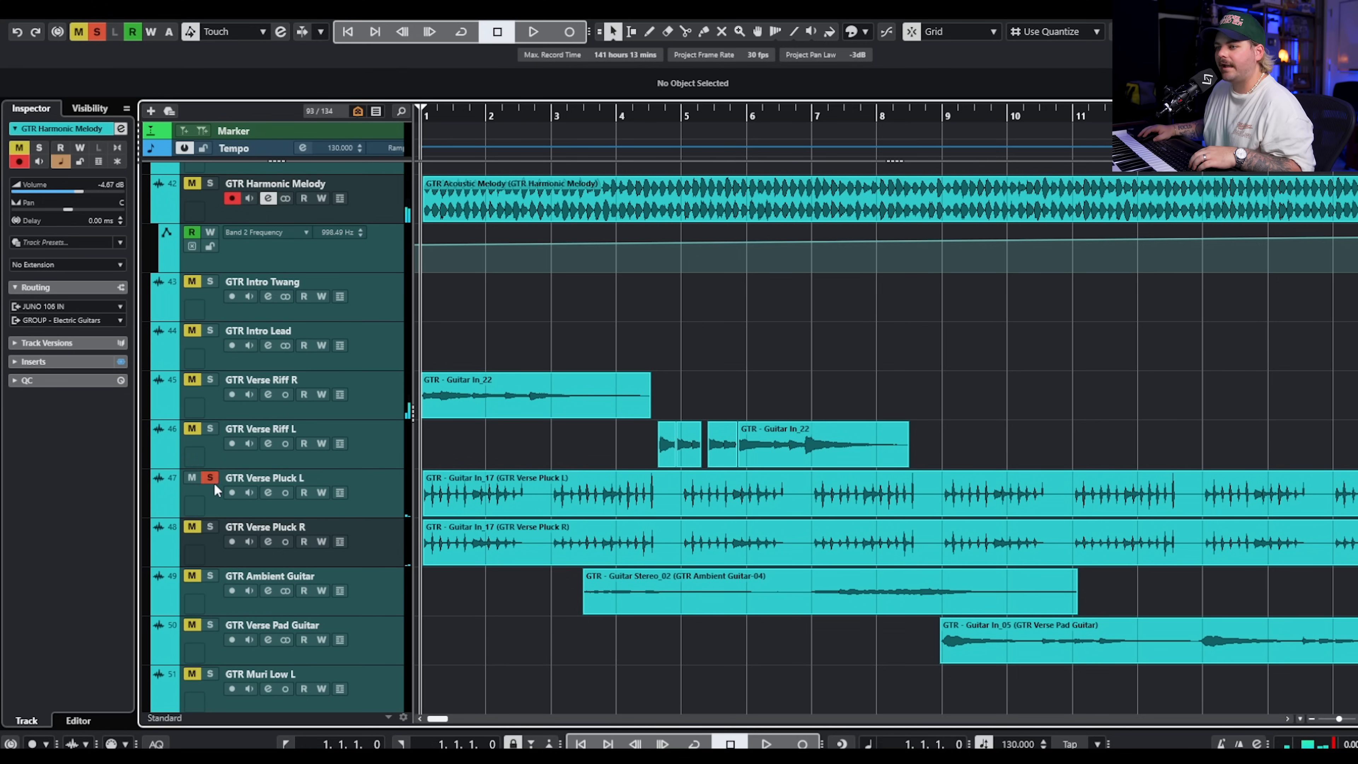
pyautogui.click(367, 497)
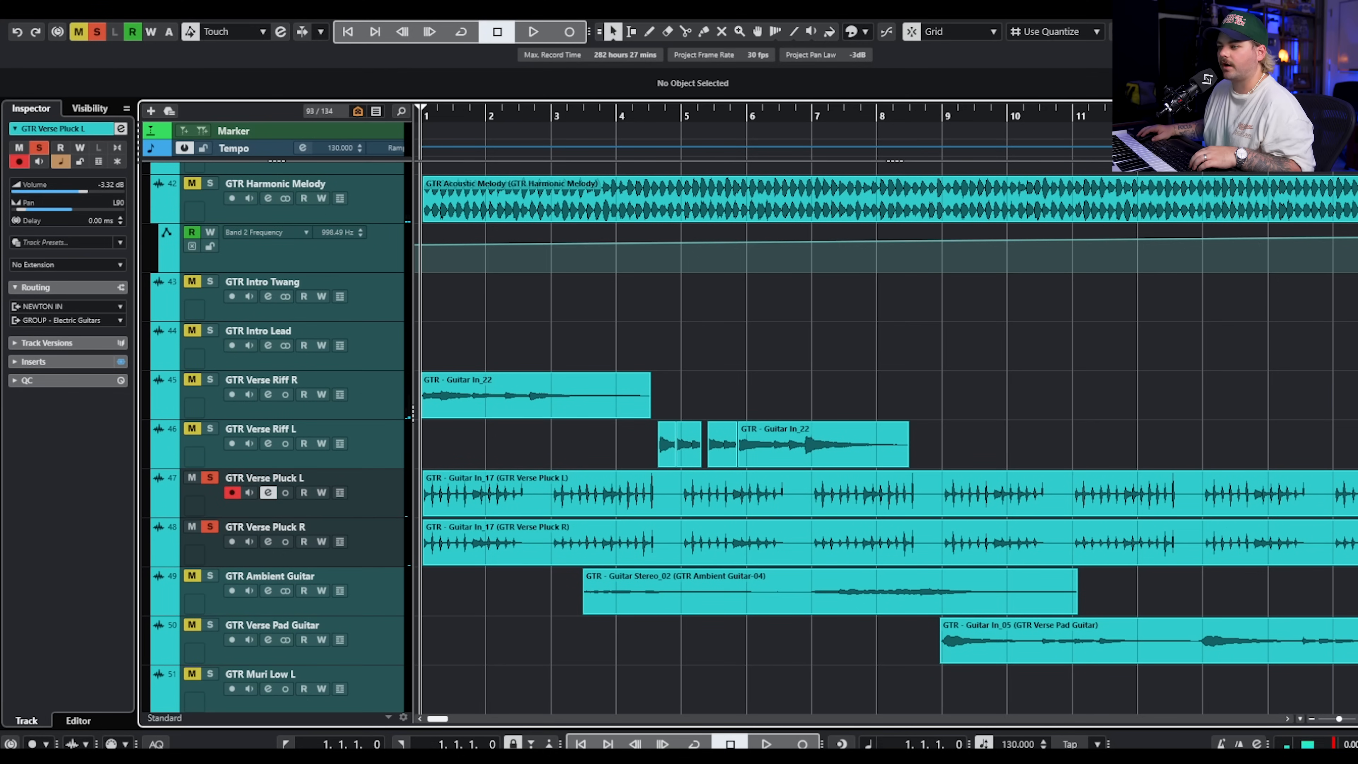
pyautogui.press('space')
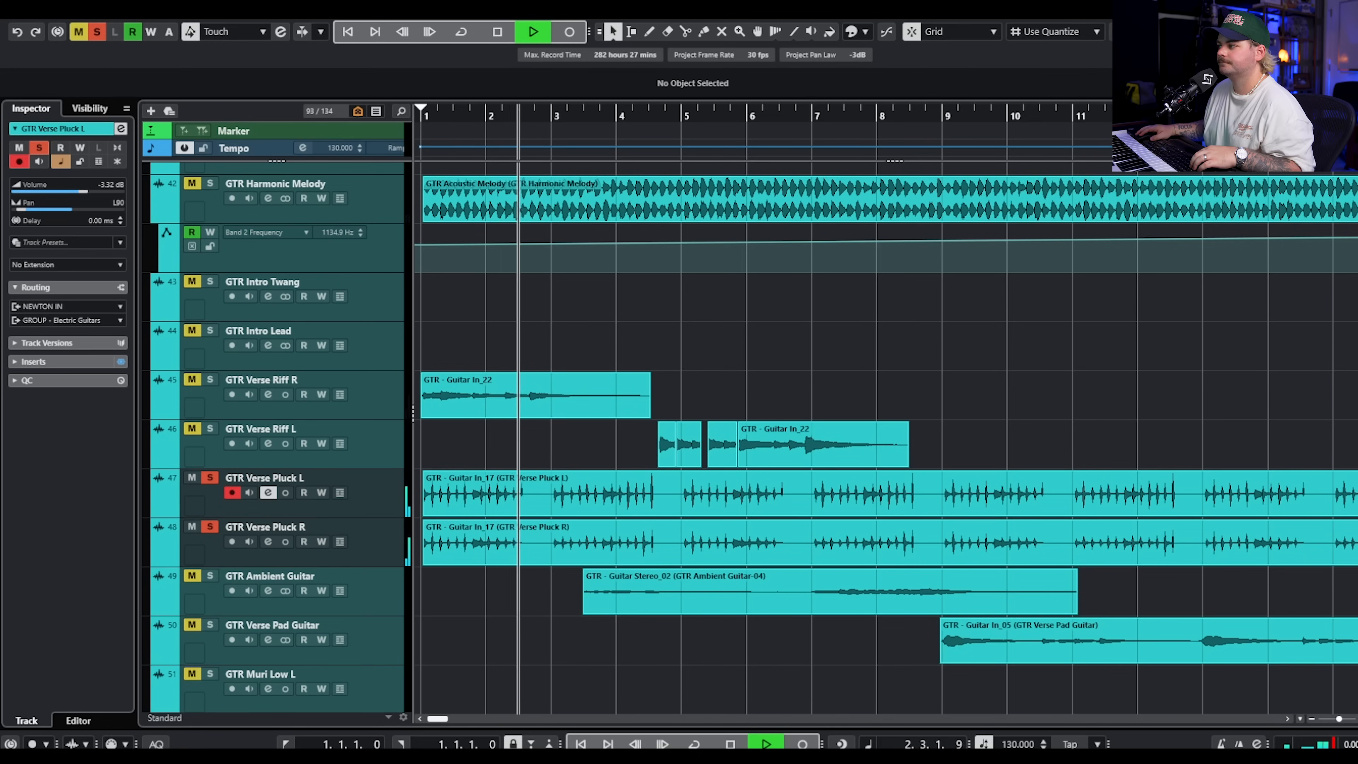
pyautogui.moveTo(1353, 86); pyautogui.dragTo(593, 11)
pyautogui.press('space')
# Review the MPM - SNEAKERZ preset's pedals, graphic EQ, cabinet microphones and delay and reverb effects on GTR Verse Pluck L.
pyautogui.click(509, 45)
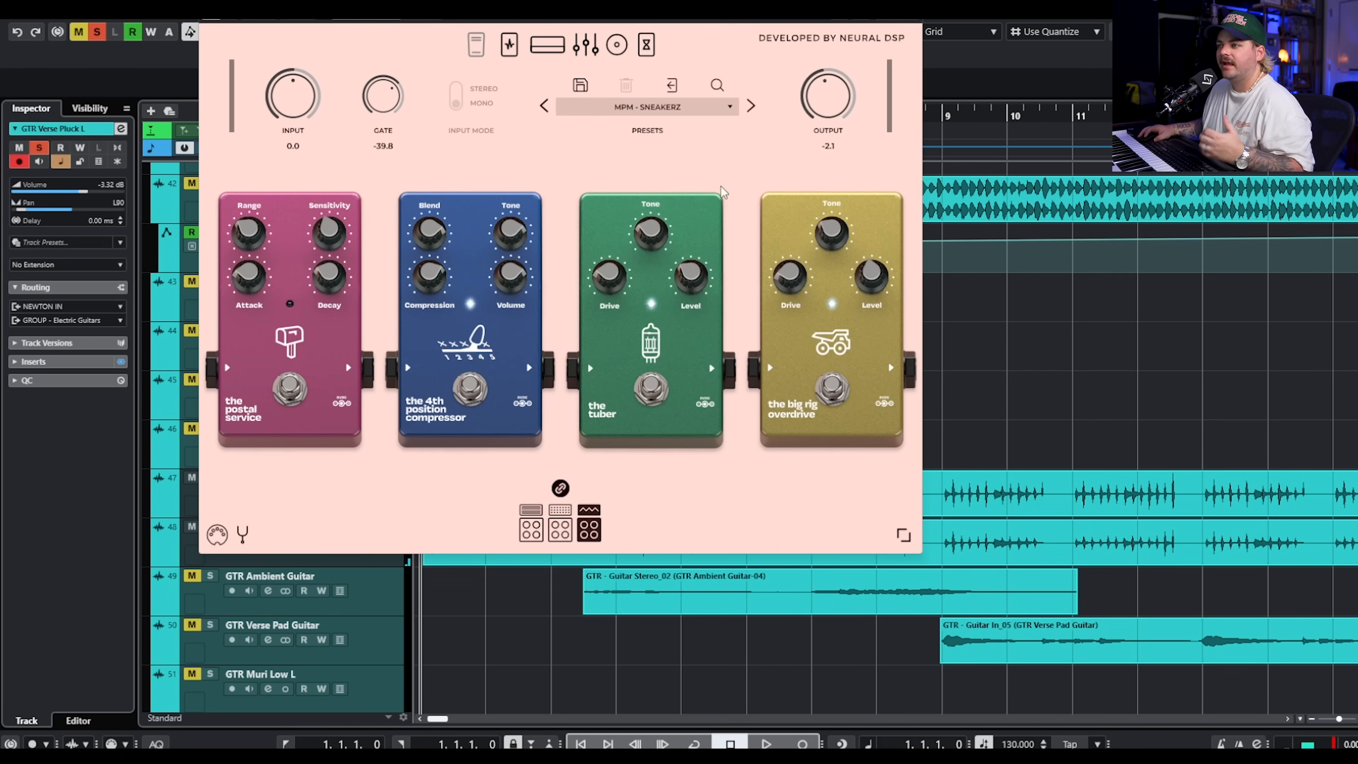
pyautogui.click(593, 47)
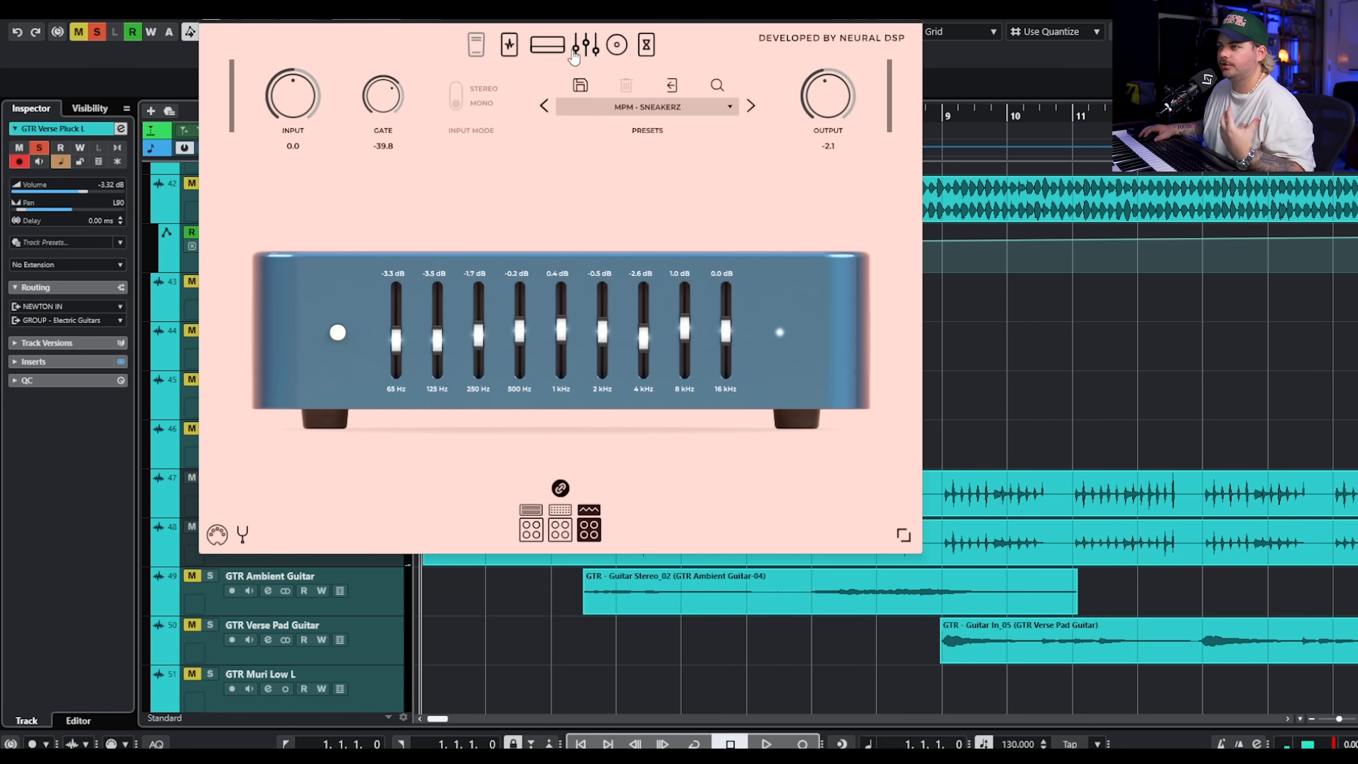
pyautogui.click(618, 49)
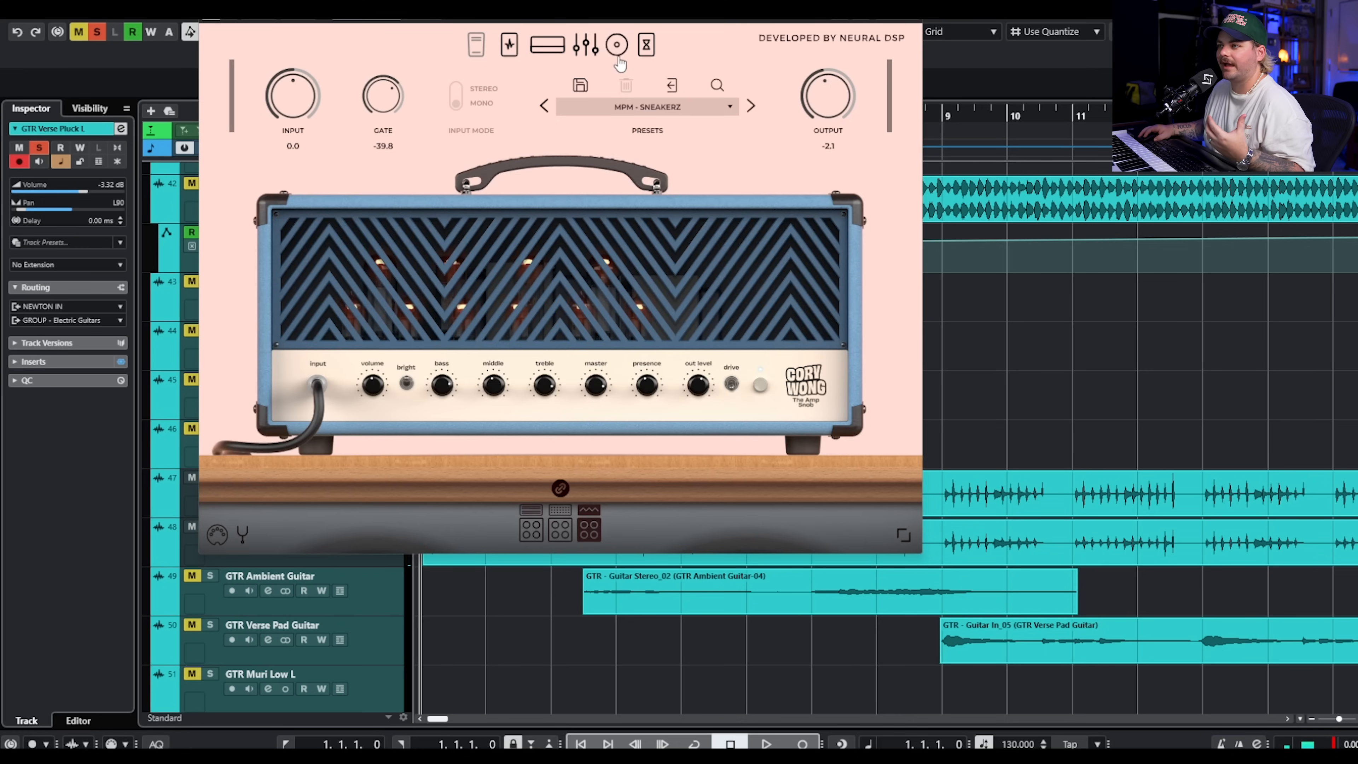
pyautogui.click(646, 45)
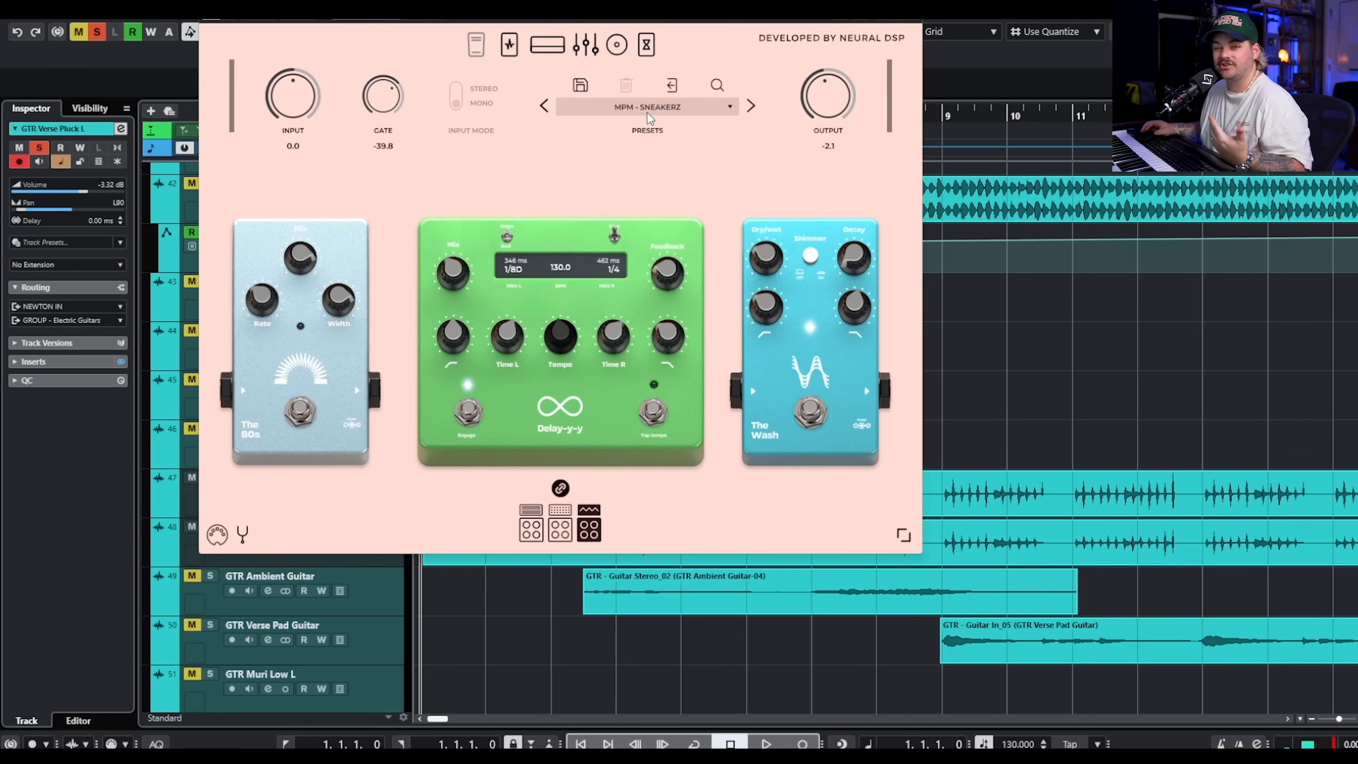
pyautogui.click(505, 49)
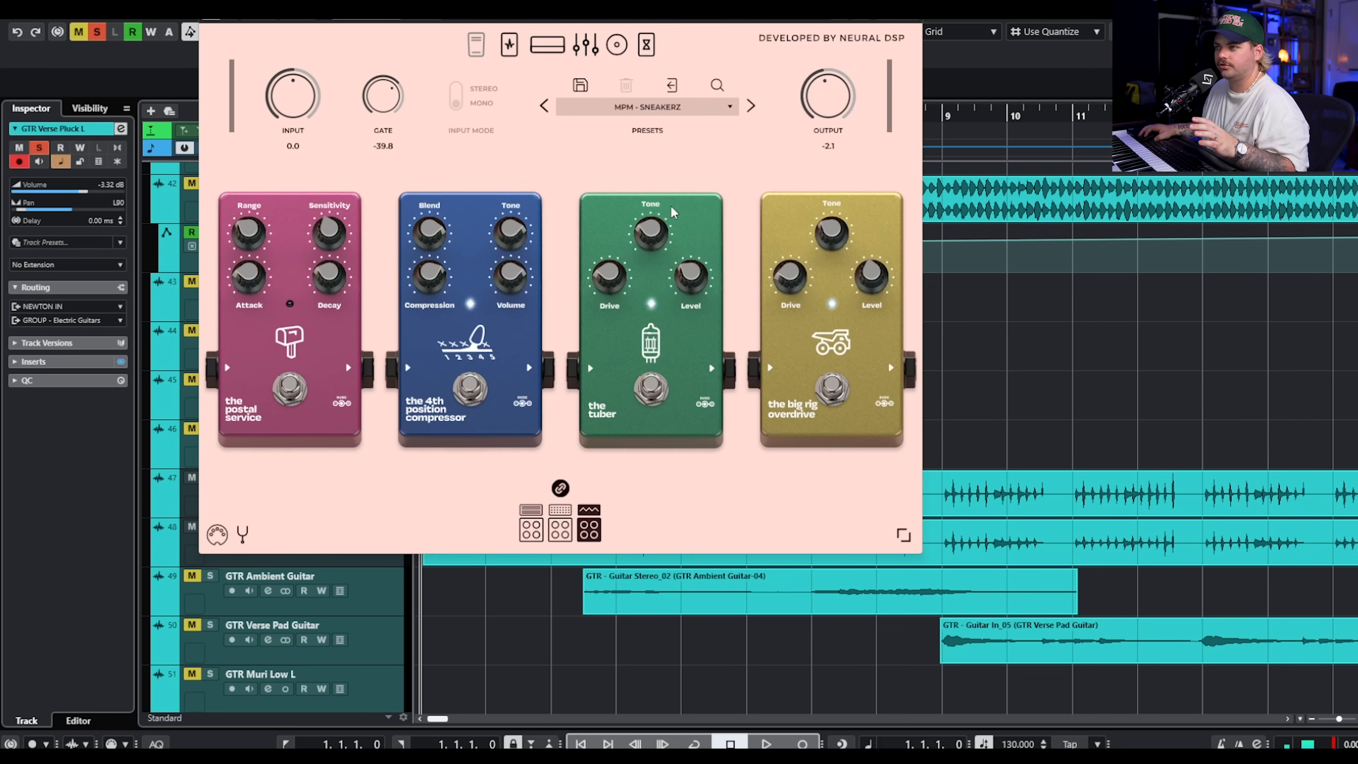
# Review the MPM - SNEAKERZ preset's amp head and its delay and reverb pedals, start playback and close the plugin.
pyautogui.click(546, 53)
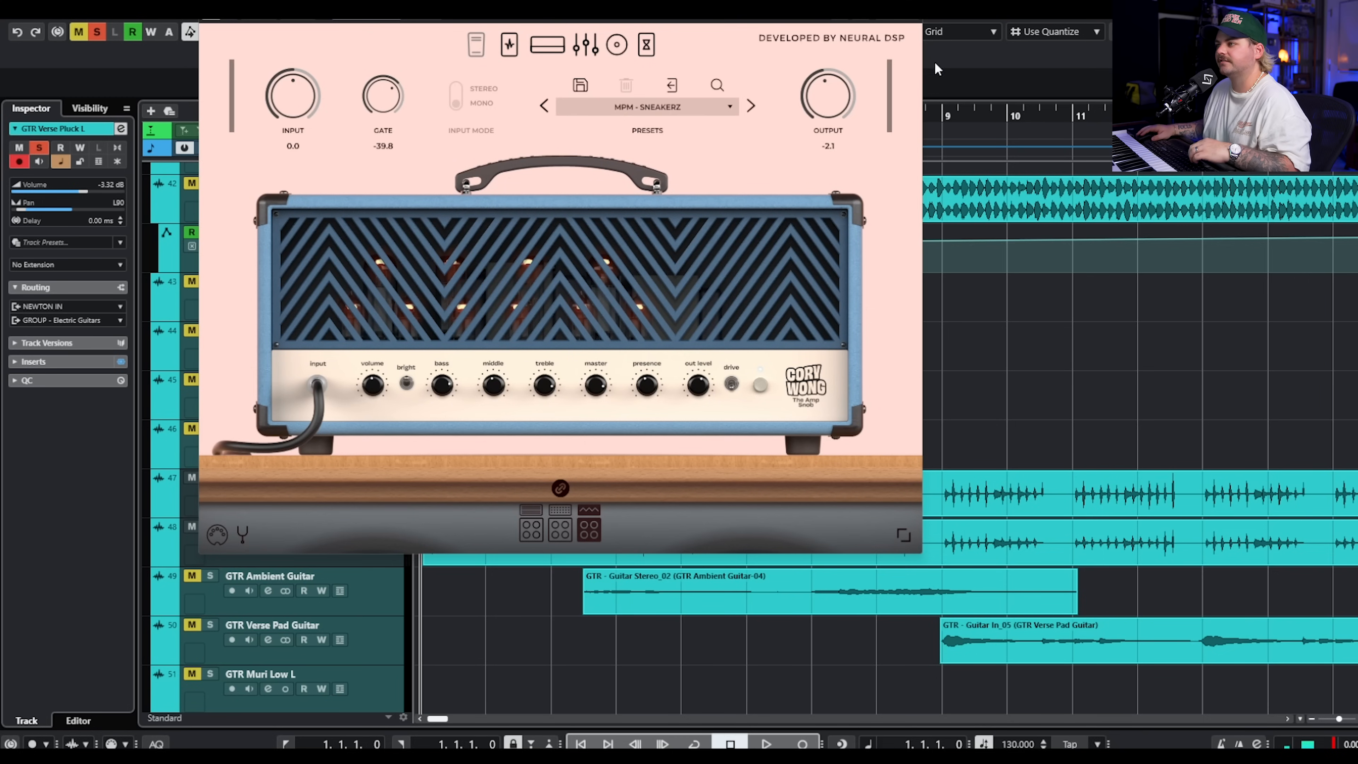
pyautogui.click(645, 45)
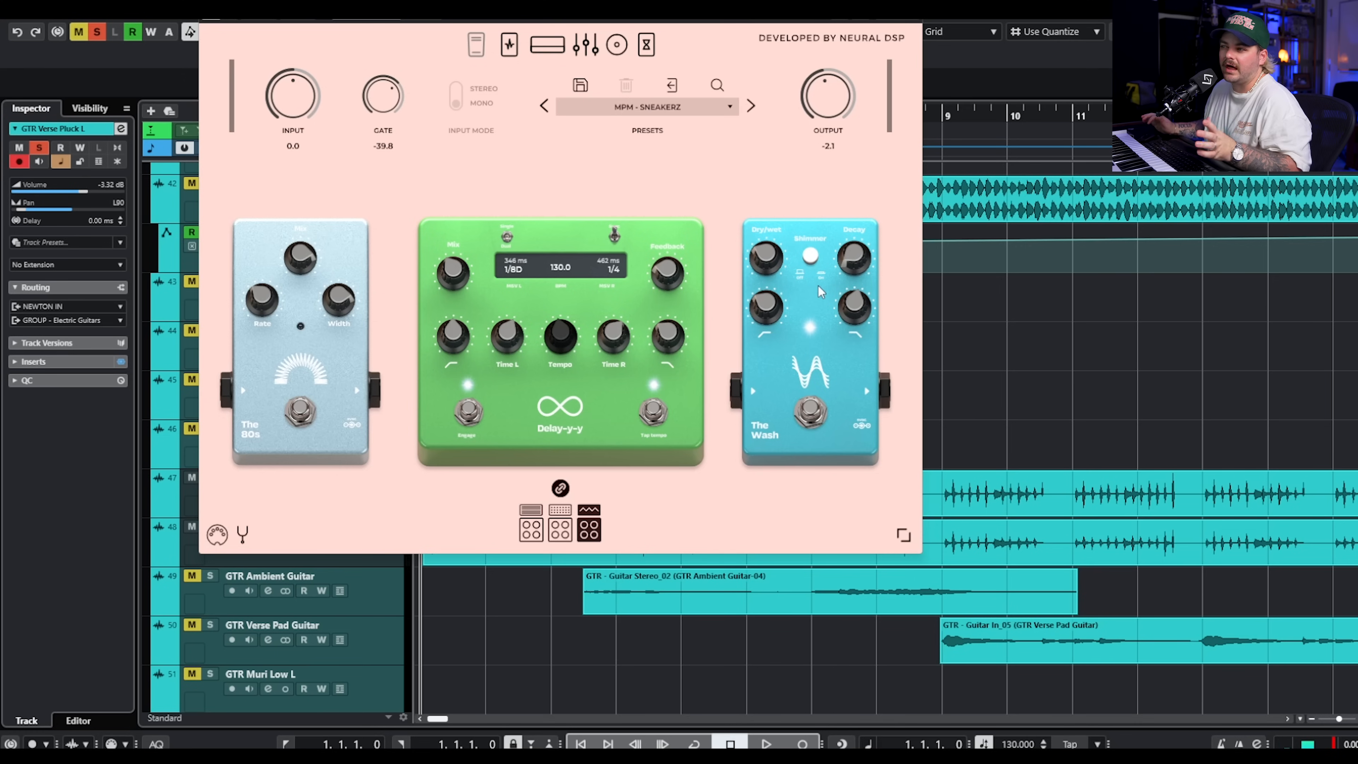
pyautogui.press('space')
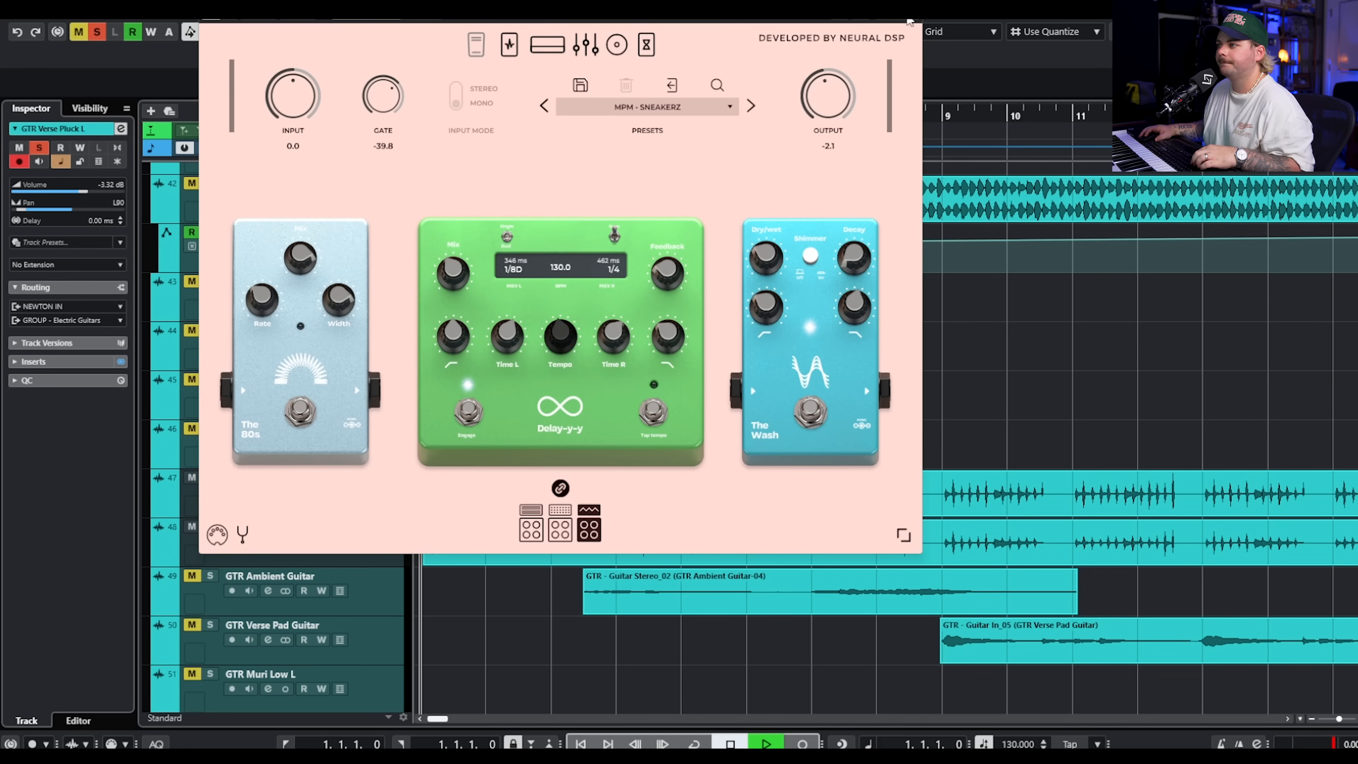
pyautogui.click(912, 7)
# Add GTR Harmonic Melody to the soloed verse pluck guitars, listen to them together and stop playback.
pyautogui.scroll(-2, 913, 394)
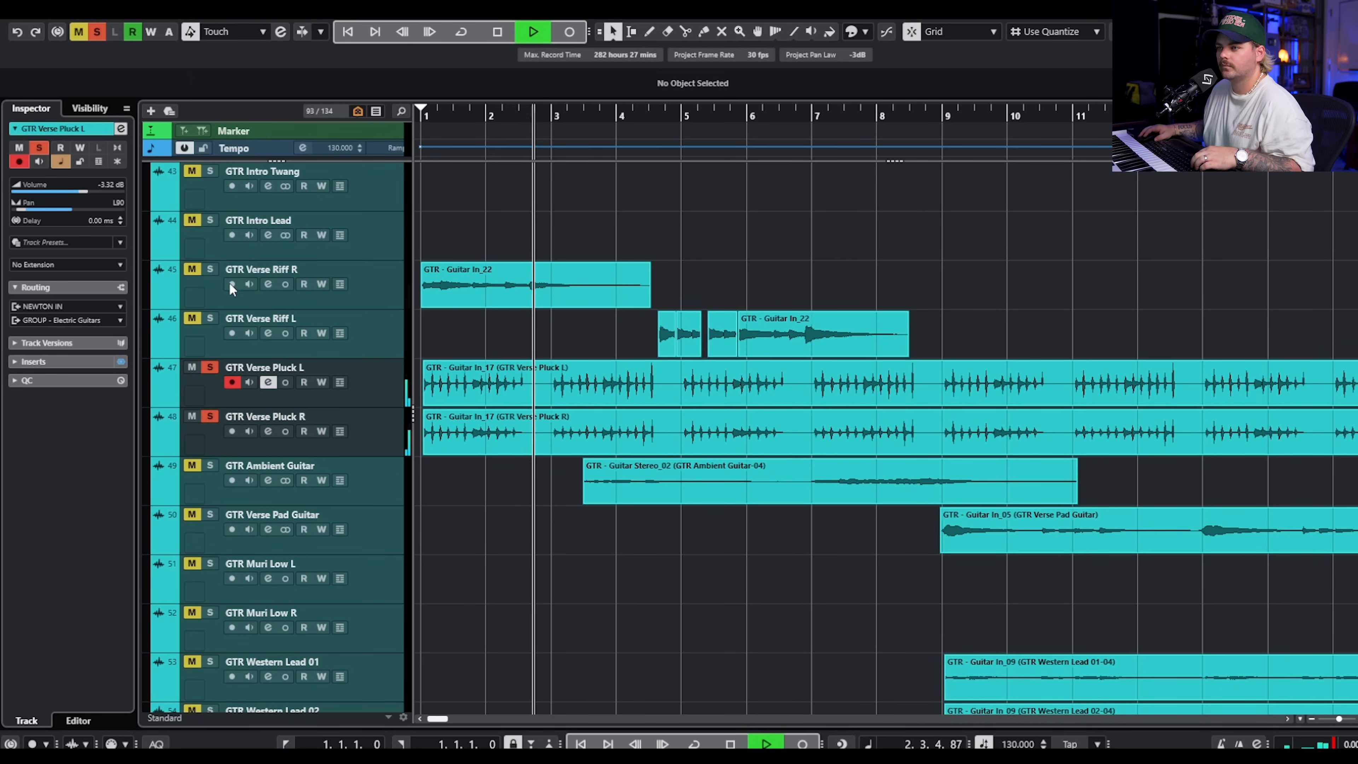
pyautogui.scroll(2, 229, 282)
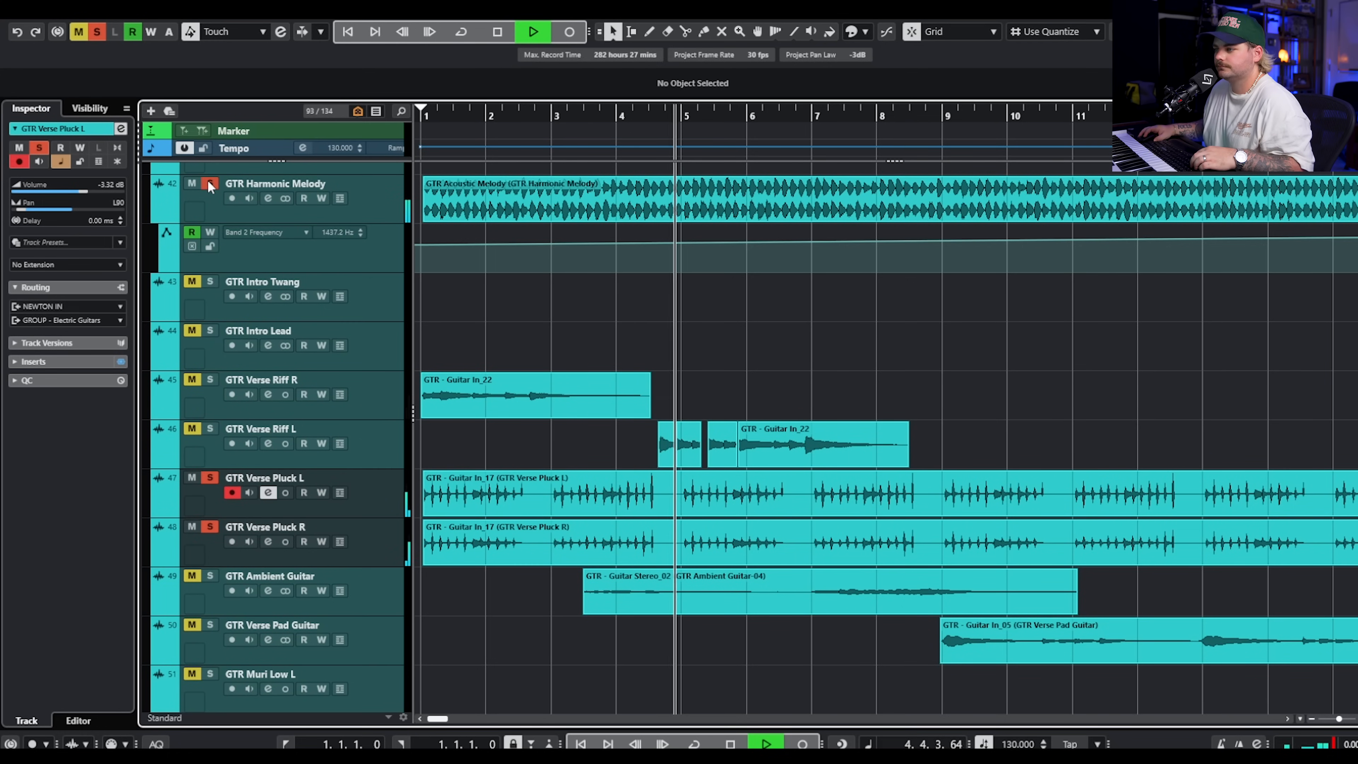
pyautogui.press('space')
# Solo GTR Verse Riff R and L and review the Tone King Imperial MKII pedals, amp, graphic EQ and effects on Riff R.
pyautogui.click(210, 379)
pyautogui.click(210, 428)
pyautogui.click(396, 404)
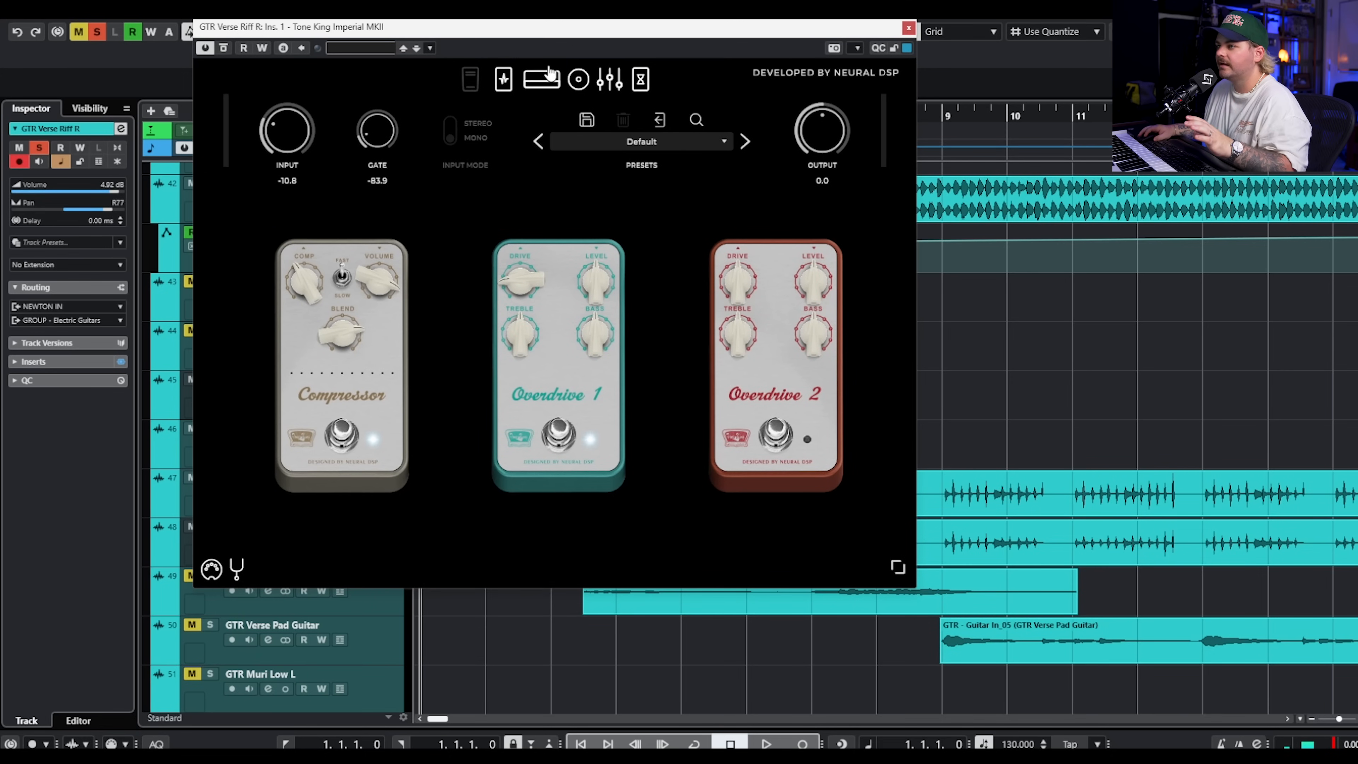
pyautogui.click(541, 90)
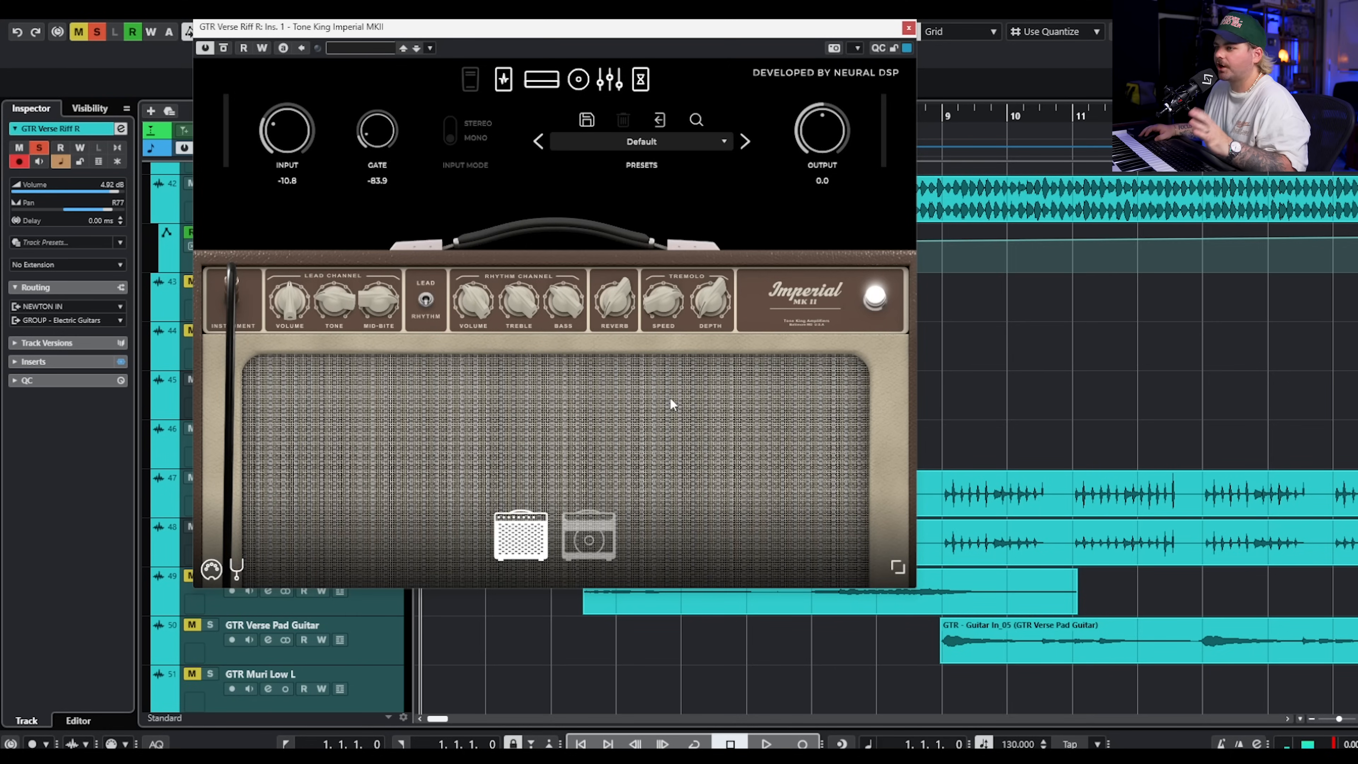
pyautogui.click(609, 81)
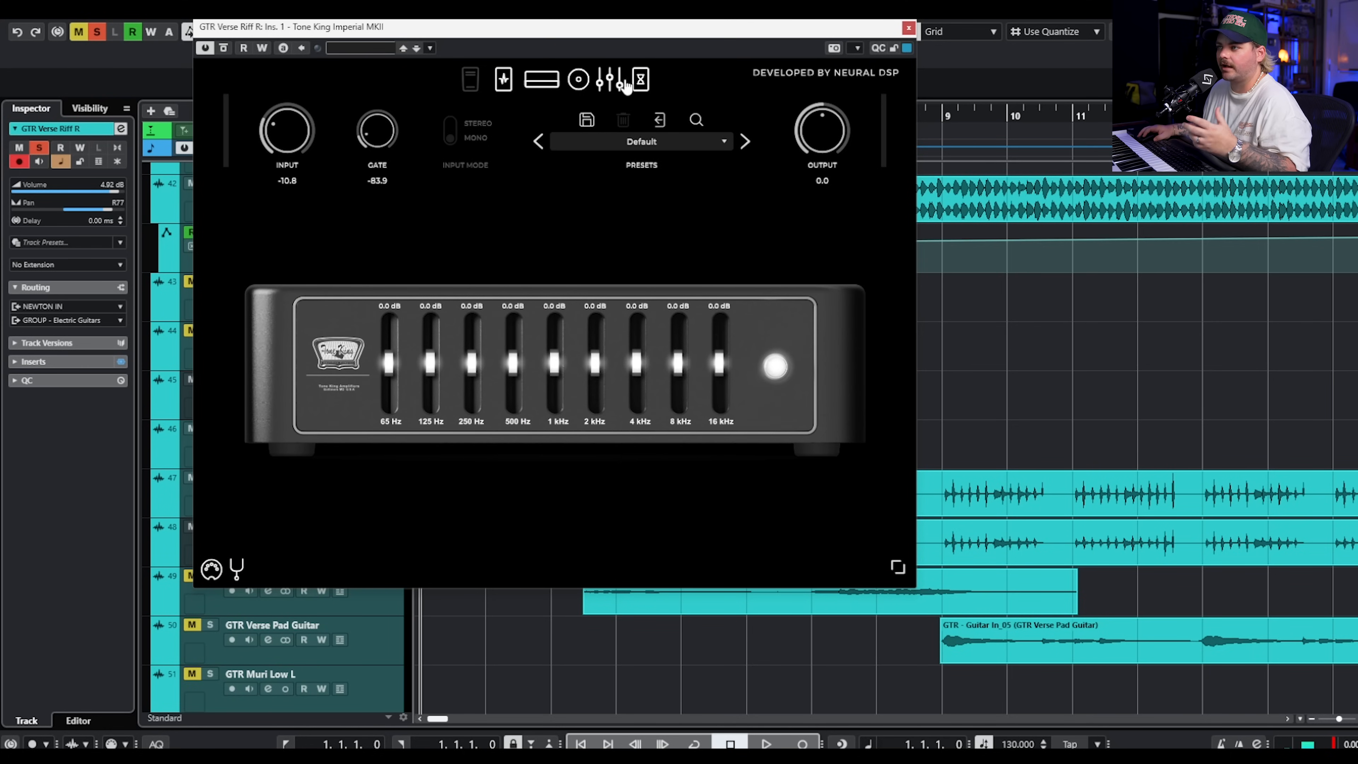
pyautogui.click(640, 80)
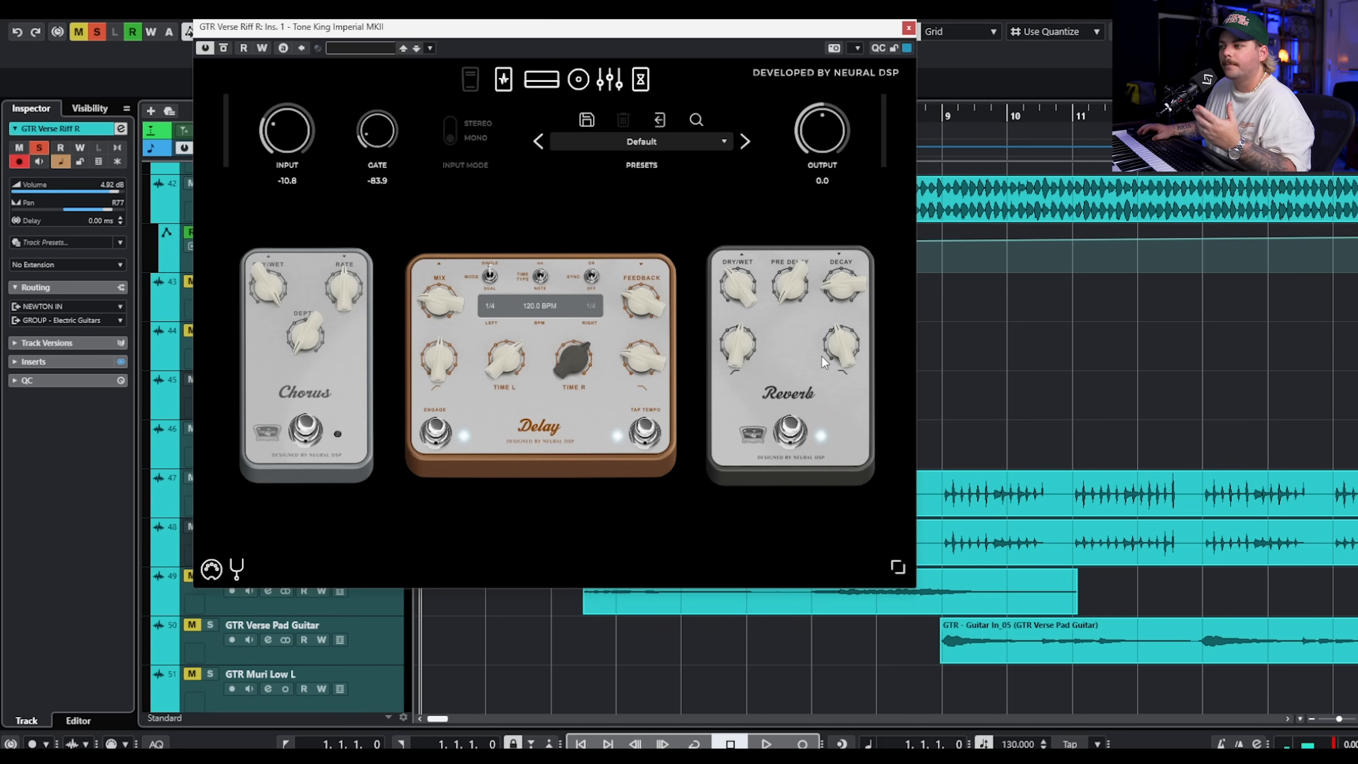
pyautogui.click(910, 28)
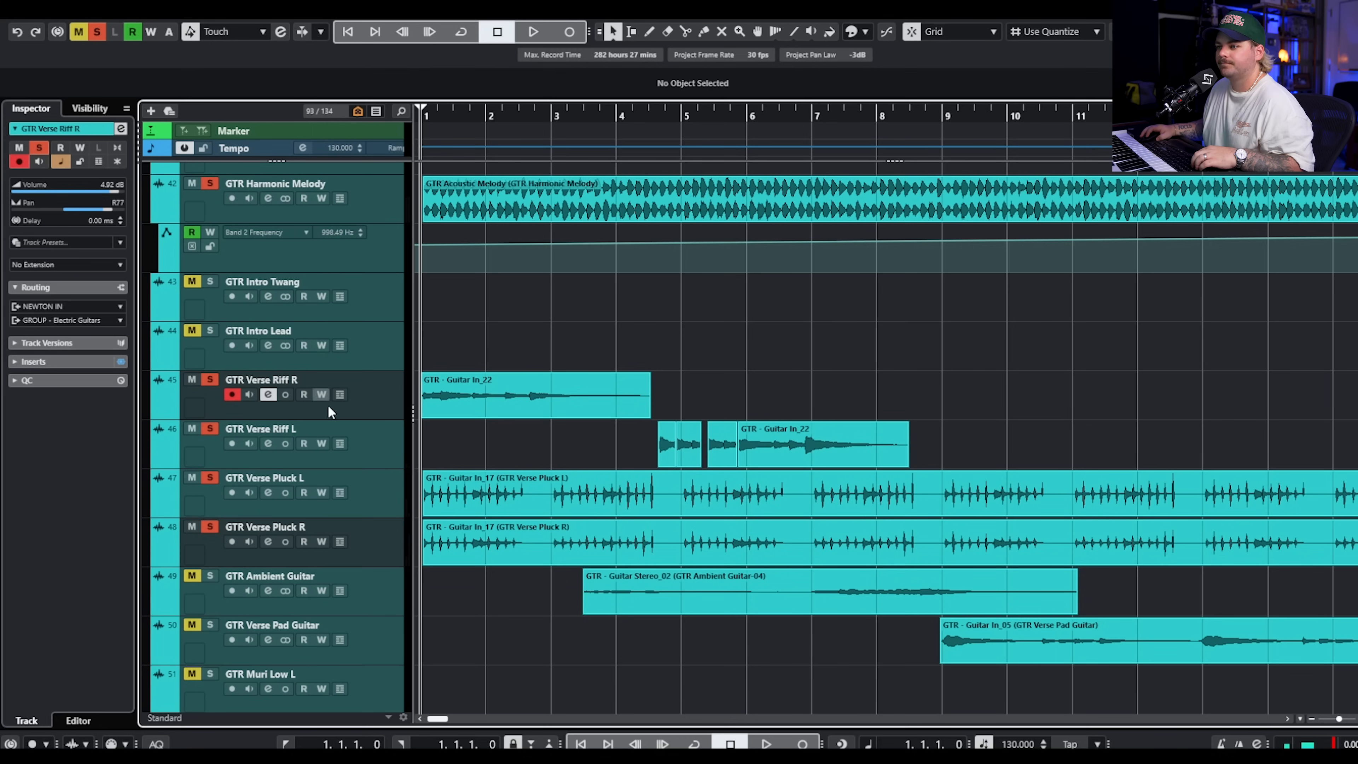
# Select the GTR Verse Riff R track and play both riffs from bar 1 with the pluck and harmonic guitars, stopping near bar 8.
pyautogui.click(374, 434)
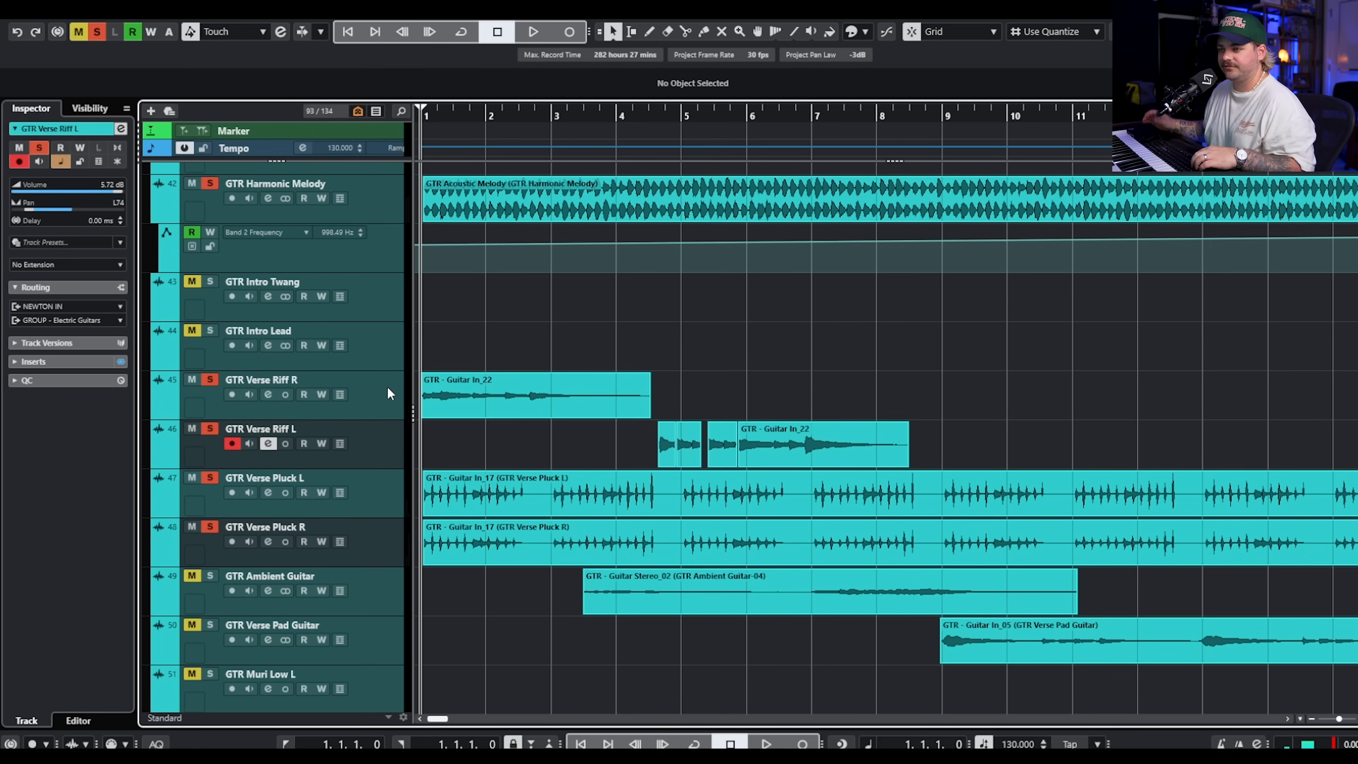
pyautogui.scroll(3, 388, 389)
pyautogui.click(386, 484)
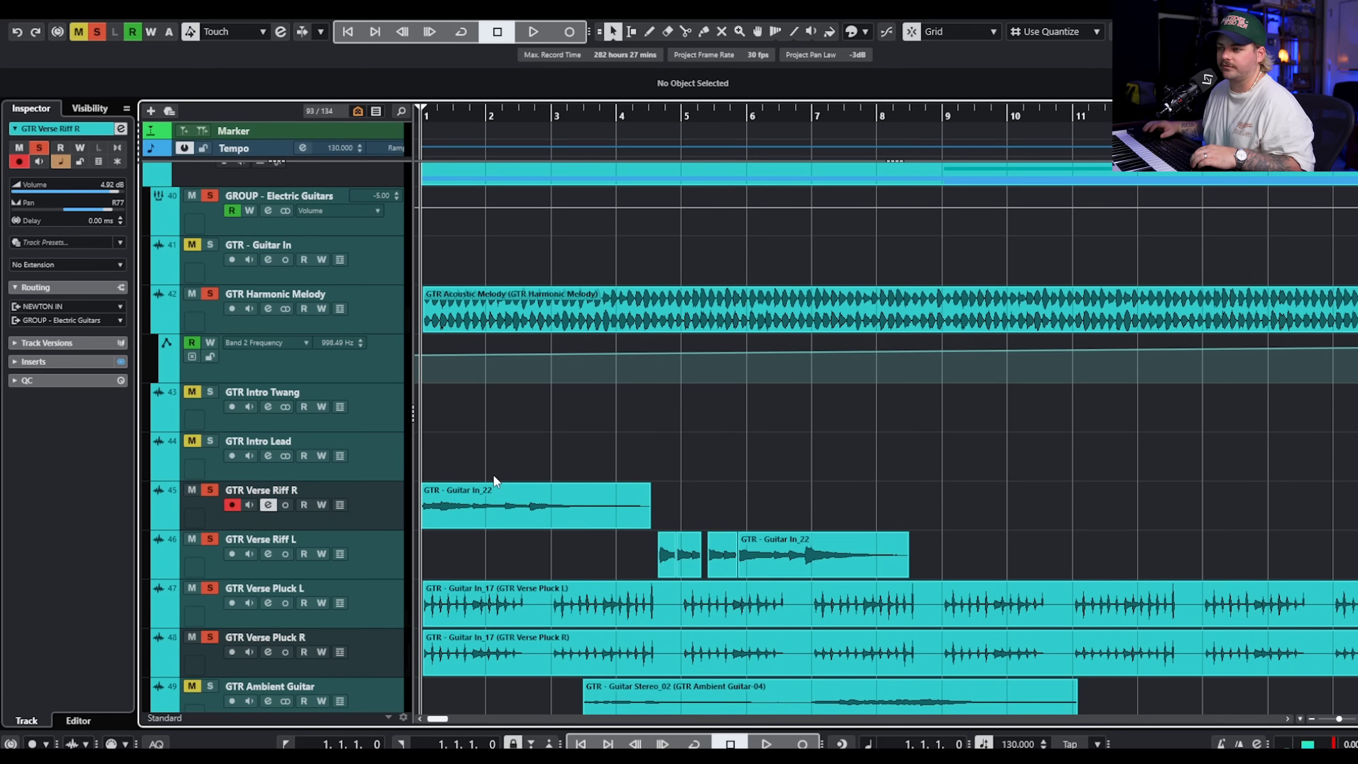
pyautogui.press('space')
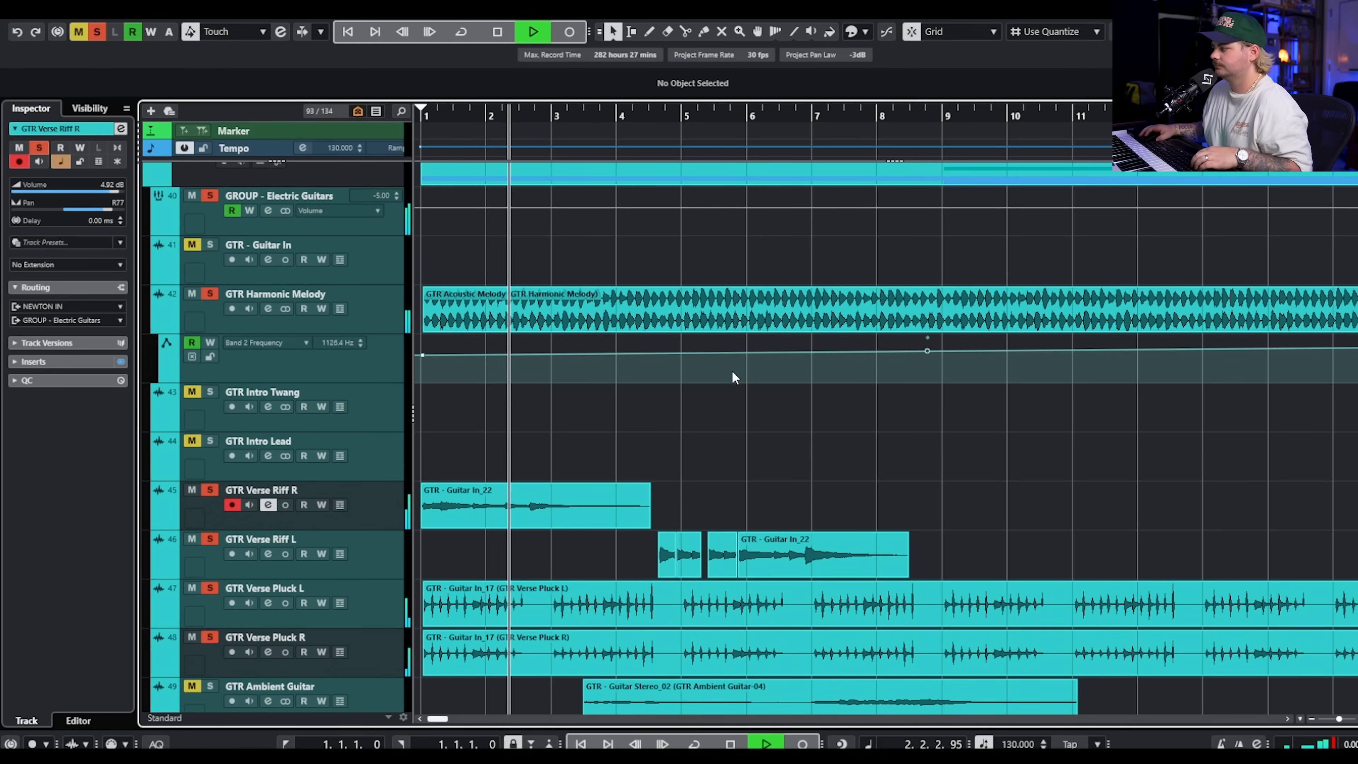
pyautogui.scroll(-2, 759, 412)
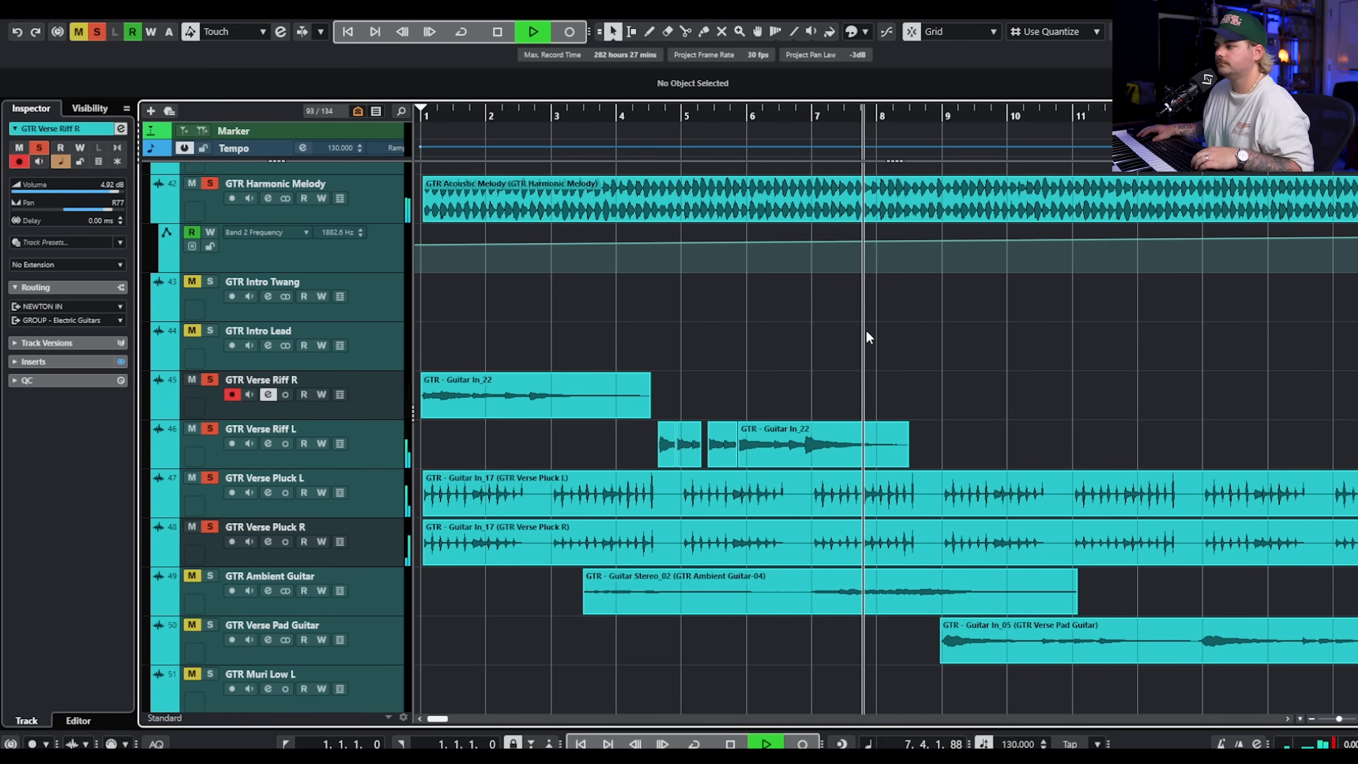
pyautogui.press('space')
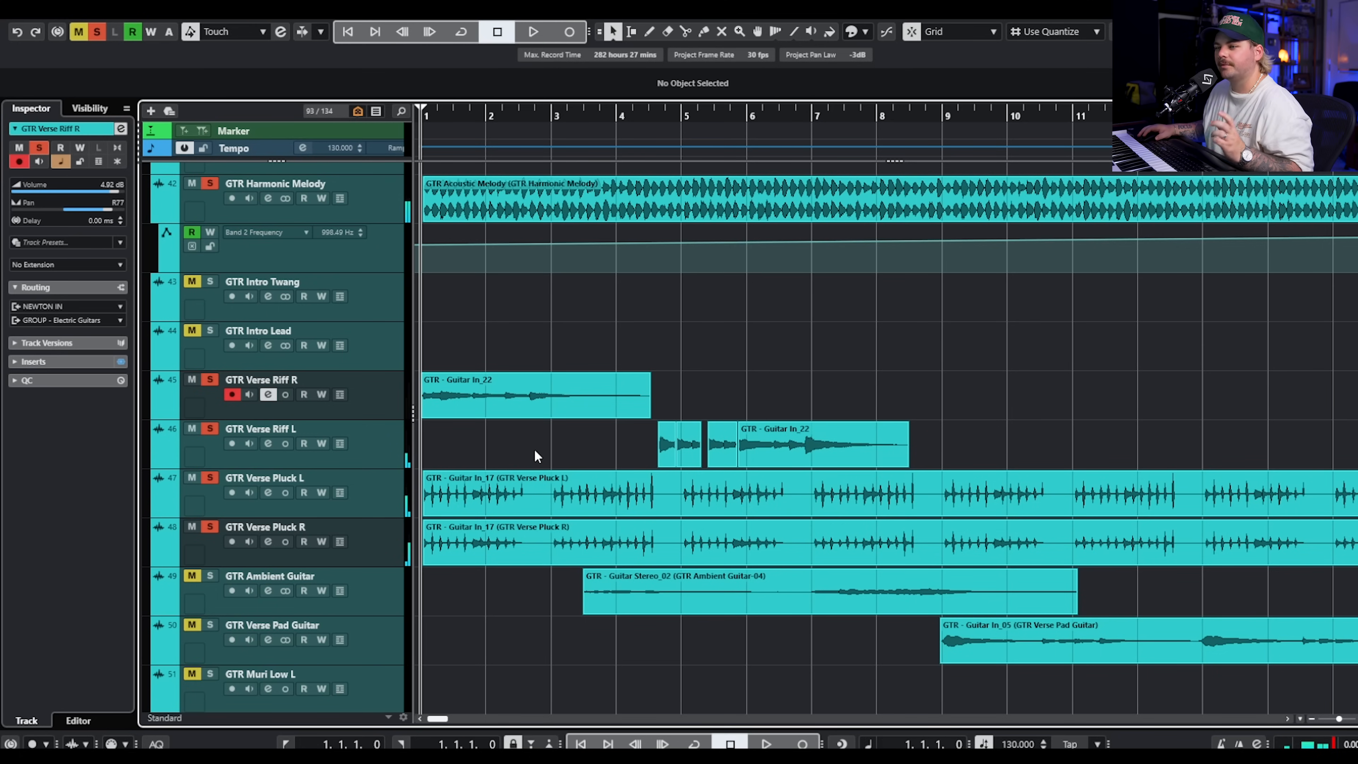
# Clear all solos, solo GTR Ambient Guitar and review the pedals and effects in its Archetype Cory Wong plugin.
pyautogui.click(212, 582)
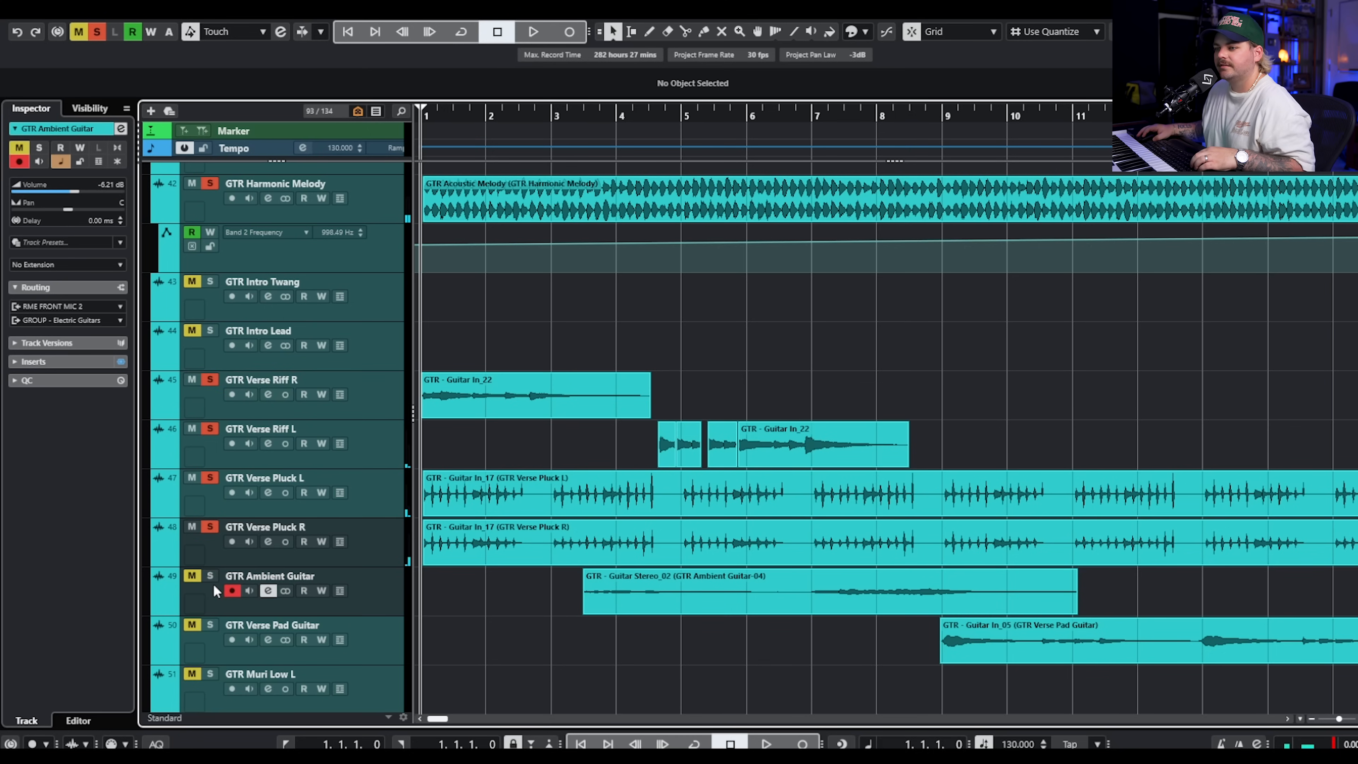
pyautogui.click(97, 32)
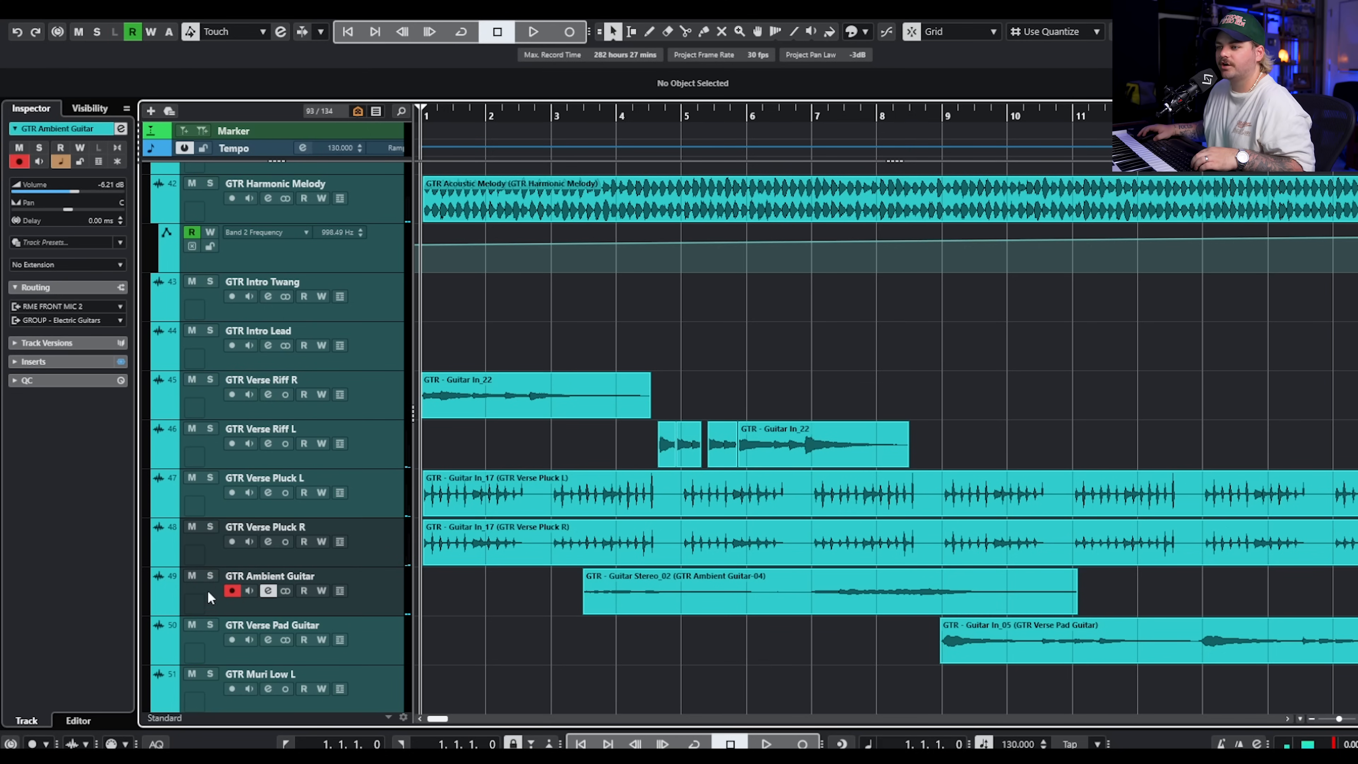
pyautogui.click(211, 578)
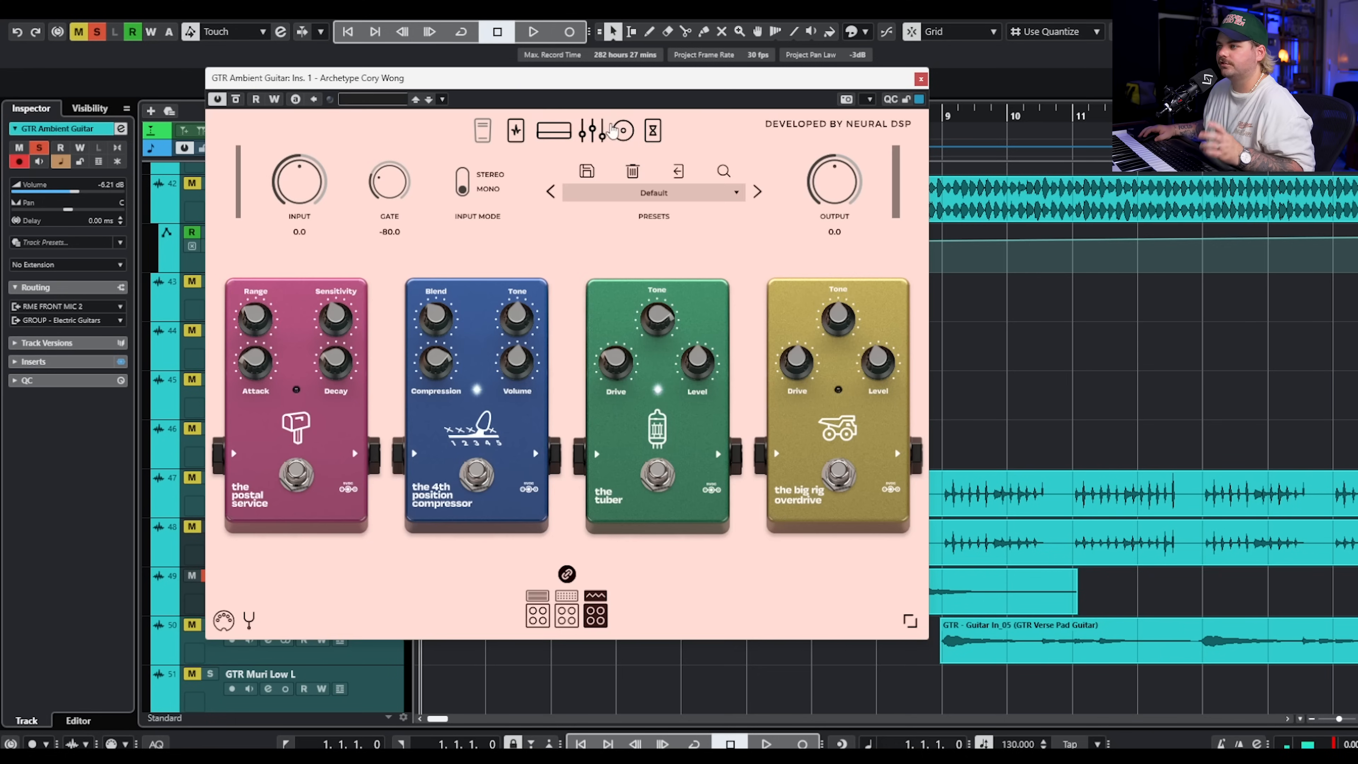
pyautogui.click(652, 130)
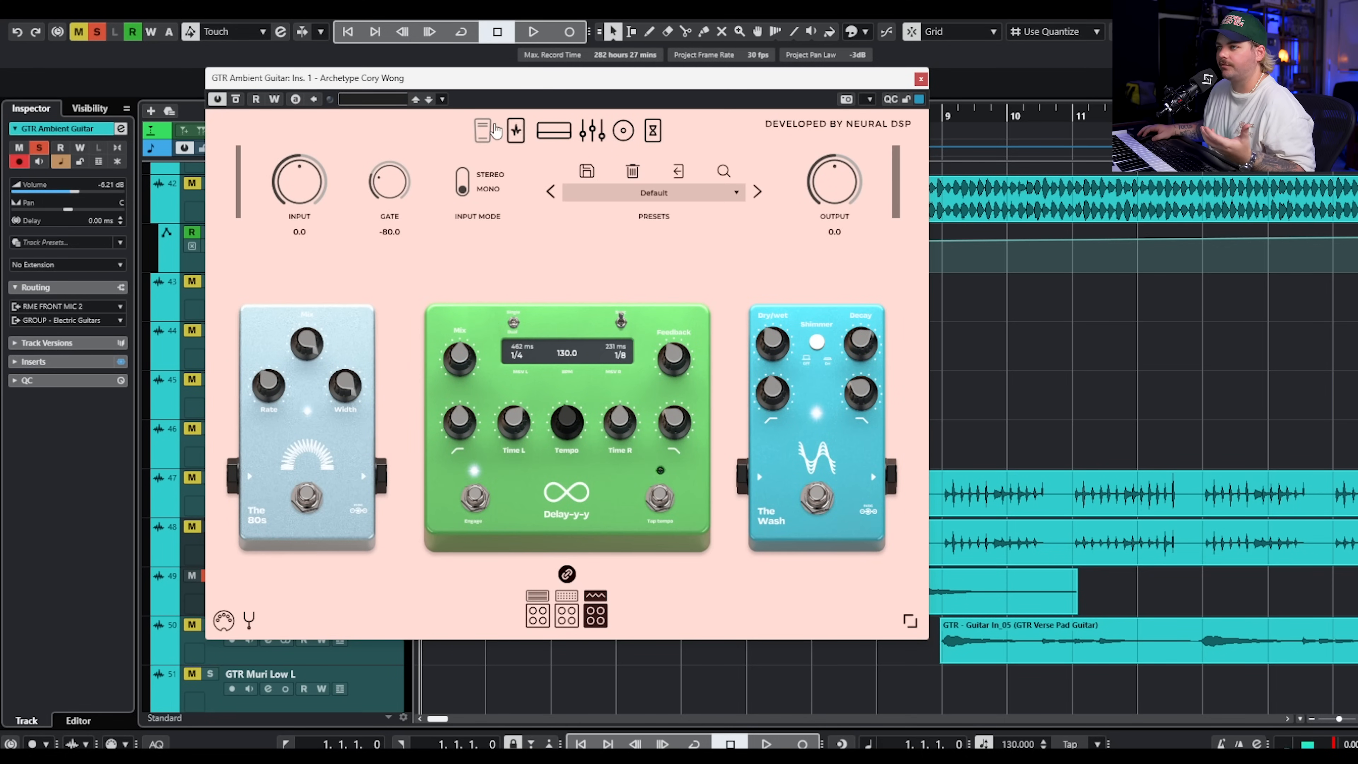
pyautogui.click(515, 130)
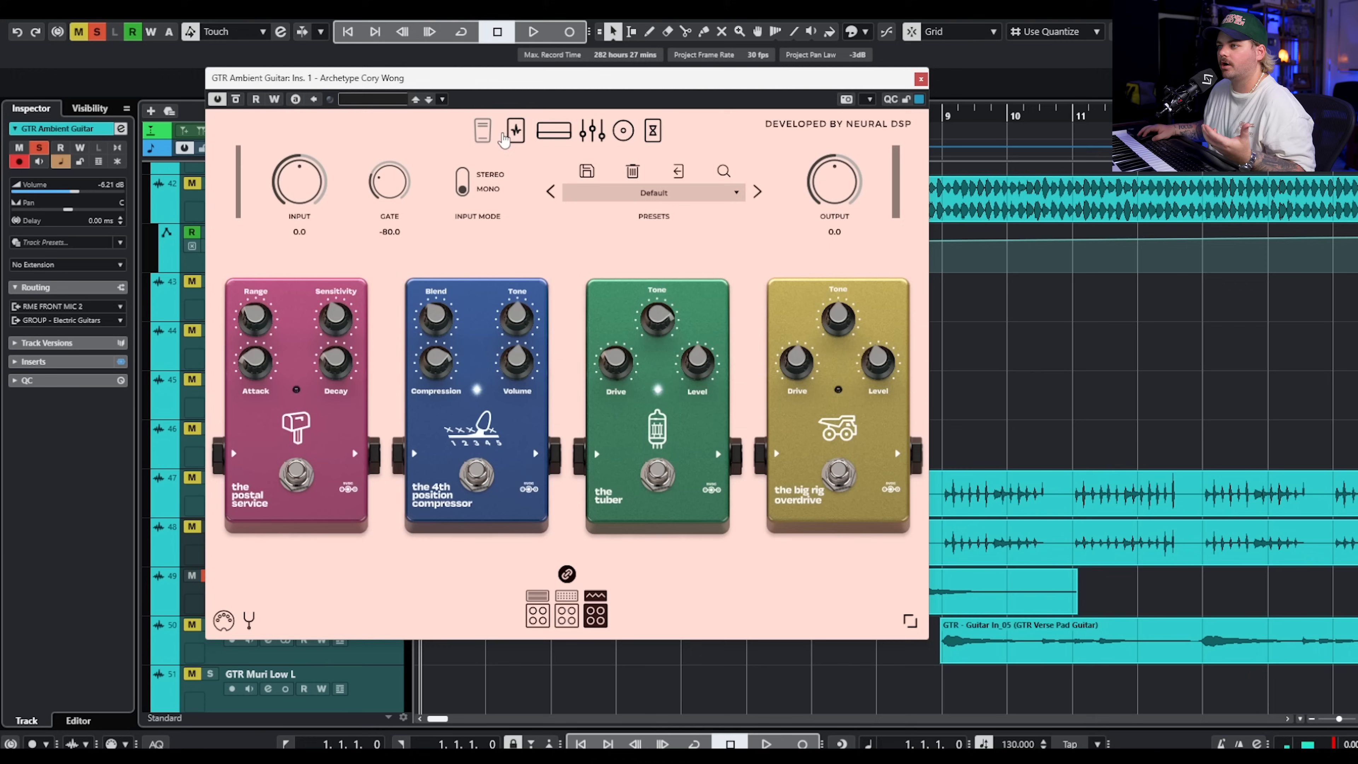
pyautogui.click(920, 78)
# Play GTR Ambient Guitar from bar 3, adding GTR Verse Pluck L and R and GTR Verse Pad Guitar to the solo during playback.
pyautogui.click(559, 117)
pyautogui.press('space')
pyautogui.scroll(-4, 785, 311)
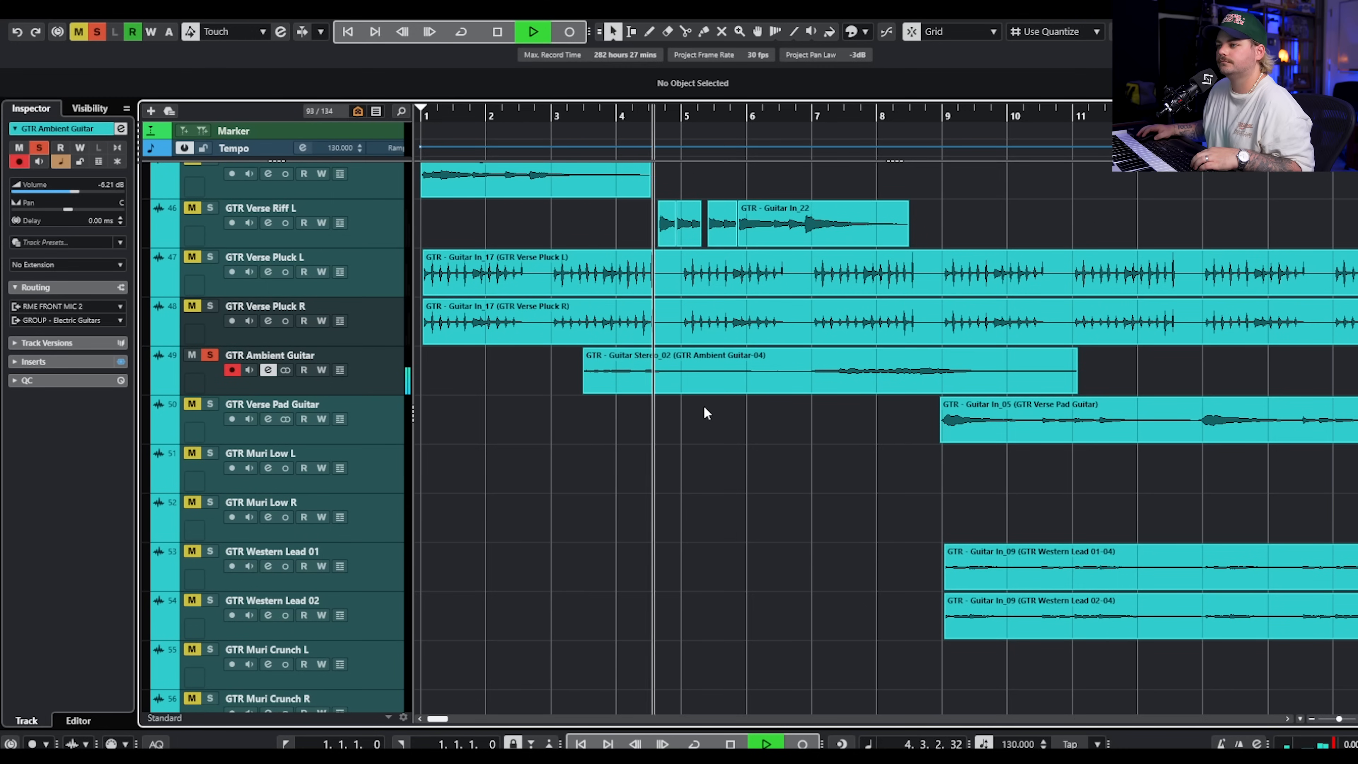
pyautogui.click(210, 257)
pyautogui.click(214, 303)
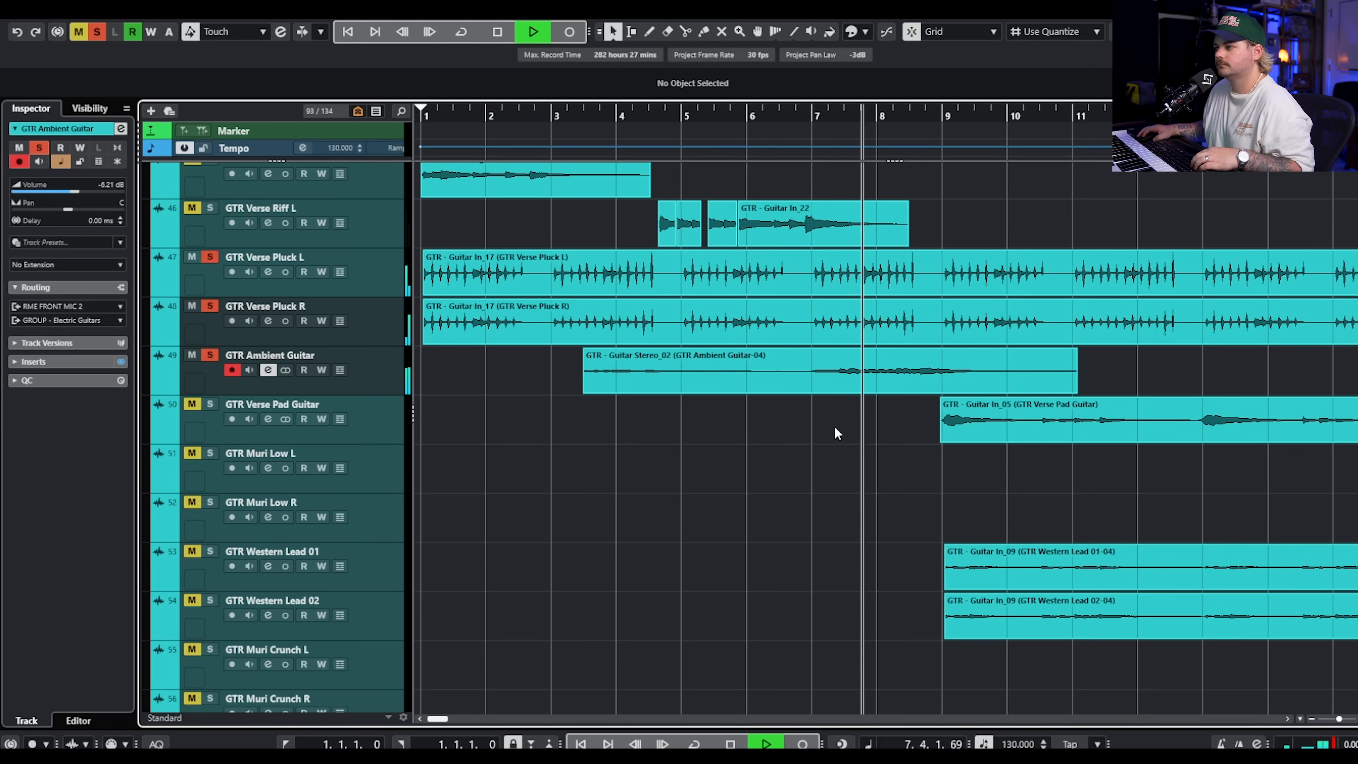
pyautogui.click(210, 404)
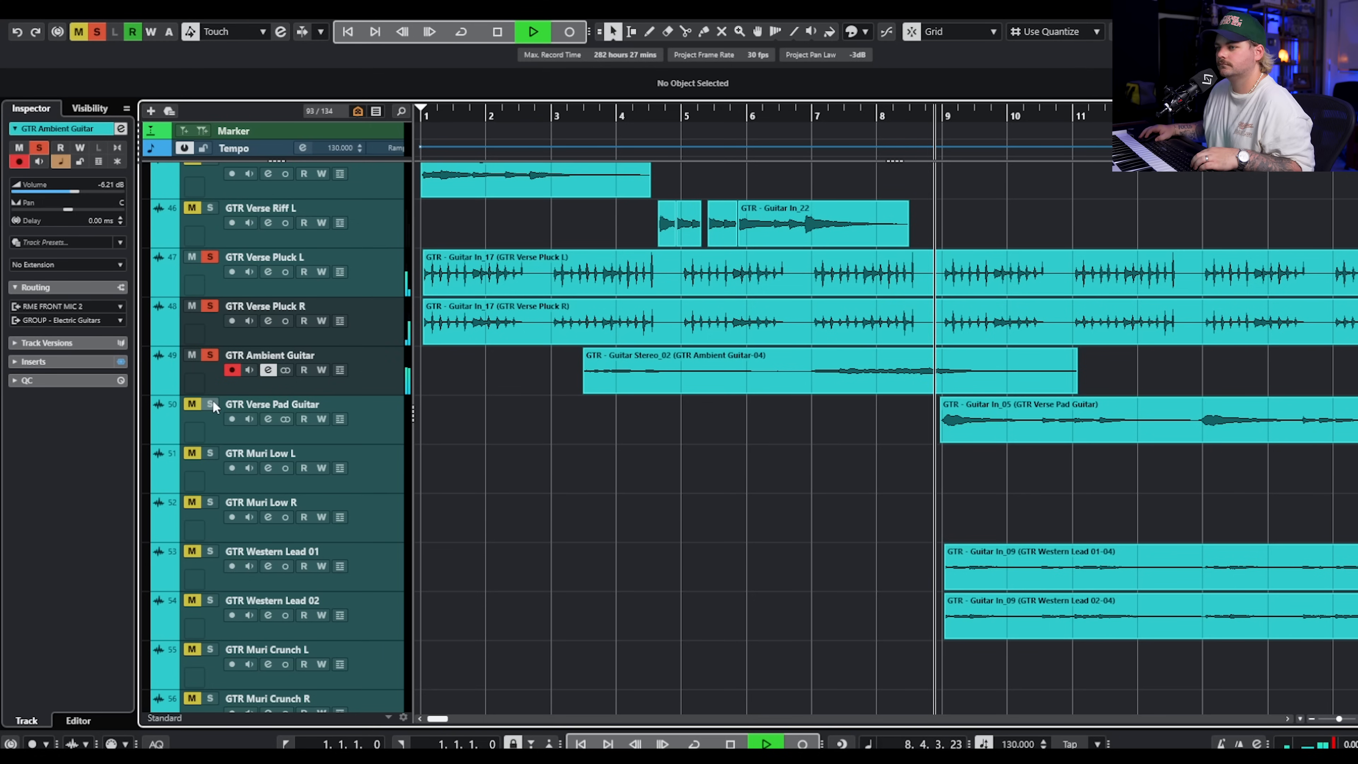
pyautogui.press('space')
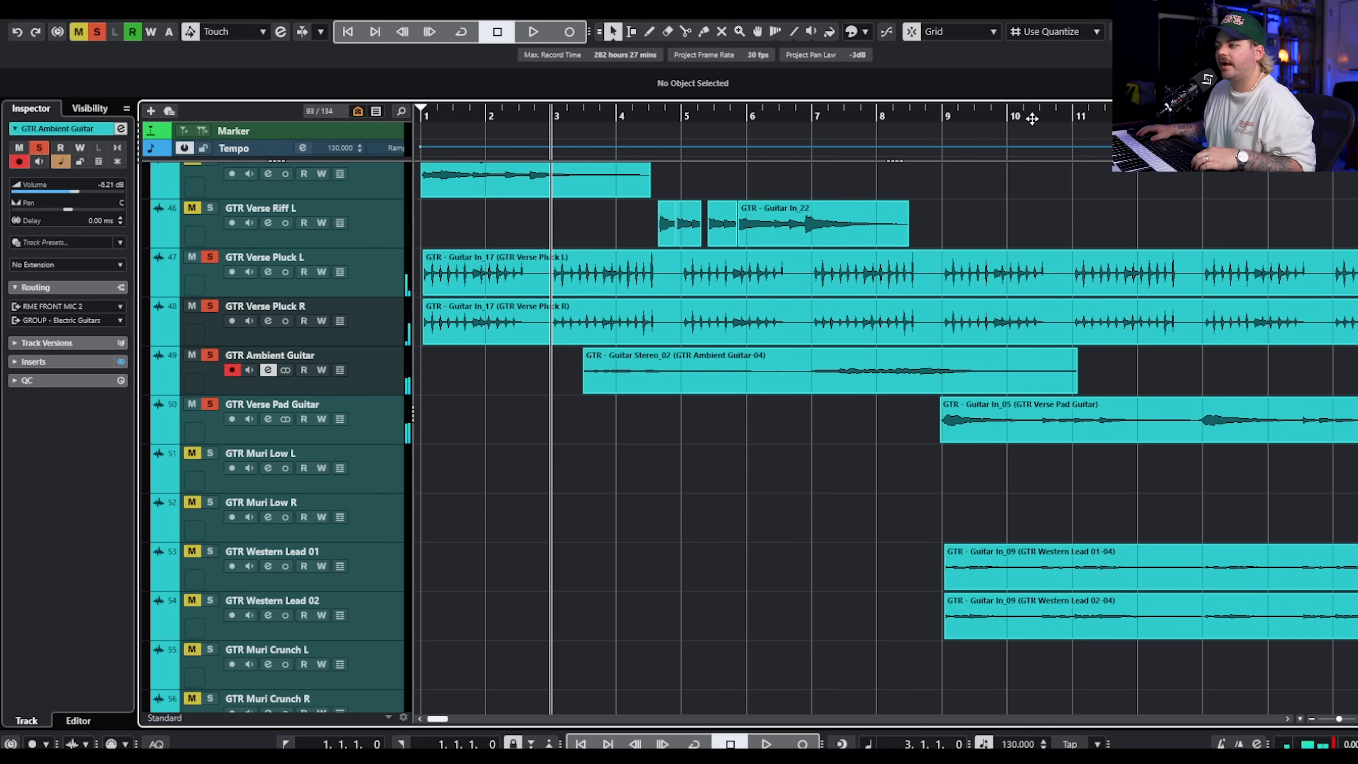
# Clear all solos, solo and select GTR Verse Pad Guitar and play it briefly from bar 9.
pyautogui.click(942, 114)
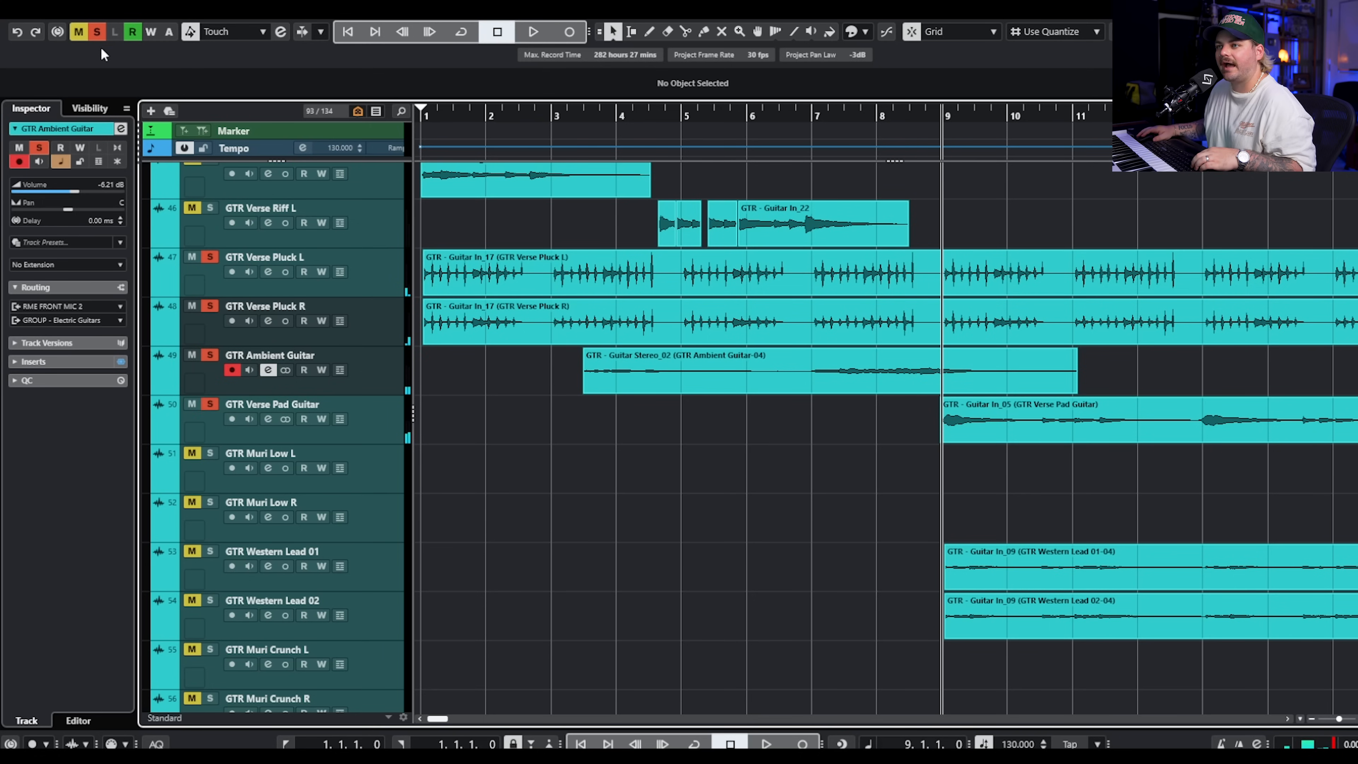
pyautogui.click(96, 31)
pyautogui.click(210, 404)
pyautogui.click(343, 405)
pyautogui.press('space')
pyautogui.hscroll(2, 1177, 412)
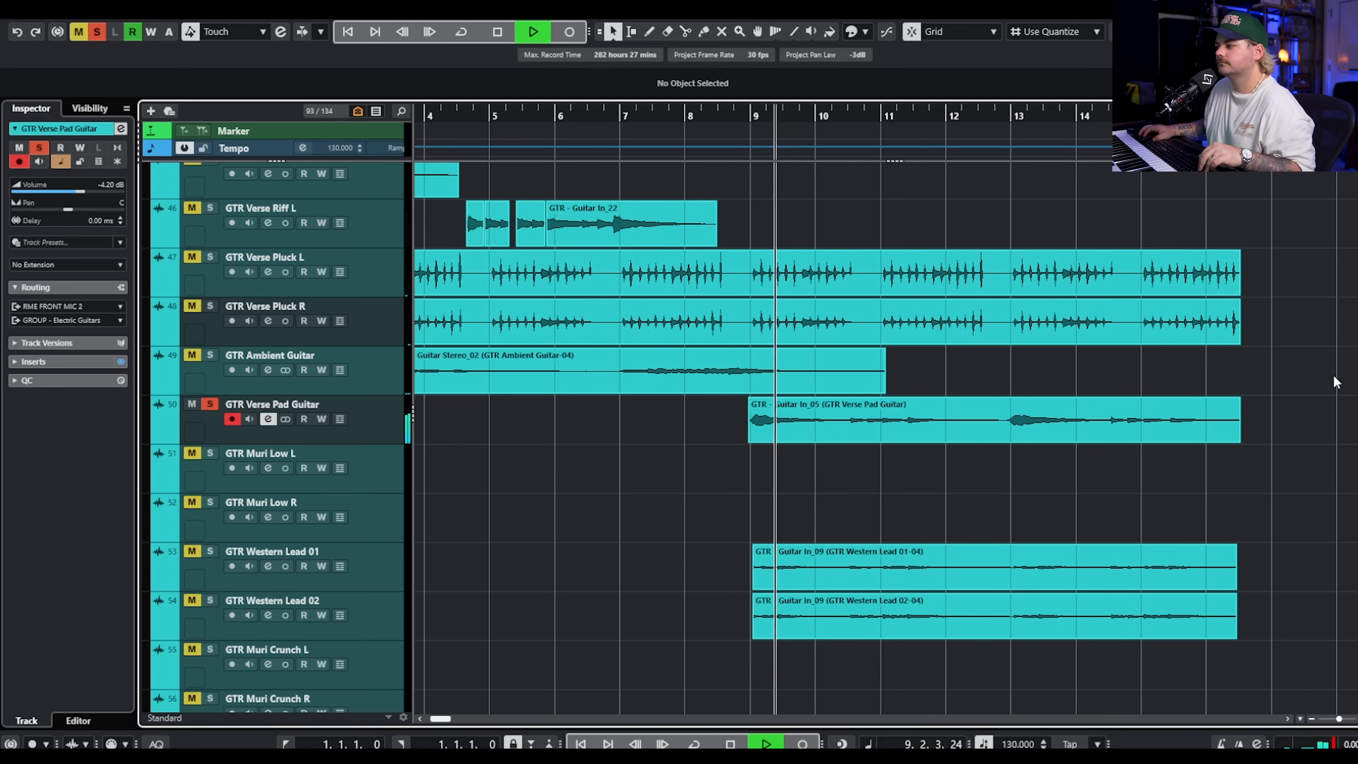
pyautogui.press('space')
# Review the drive pedals and amp head in the Archetype Cory Wong plugin on GTR Verse Pad Guitar.
pyautogui.click(1205, 295)
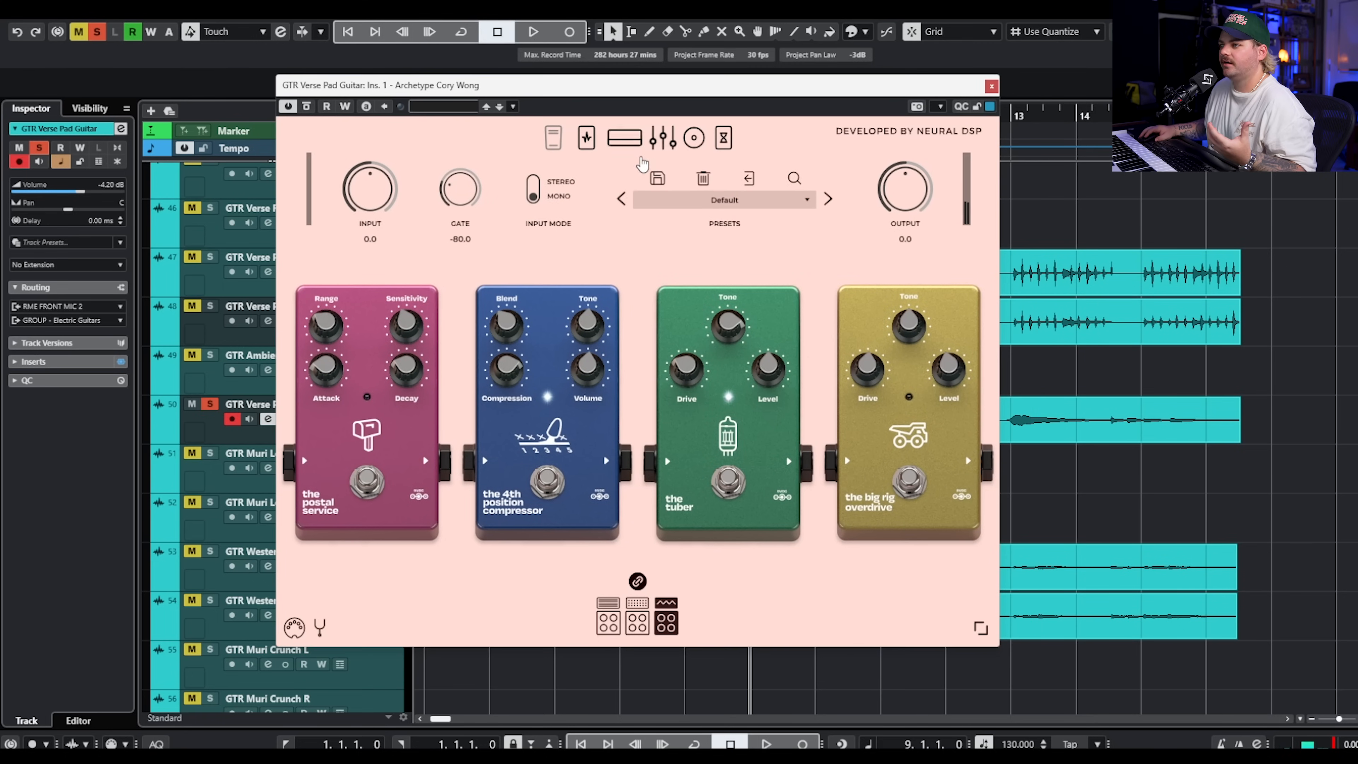
pyautogui.click(618, 143)
pyautogui.click(586, 138)
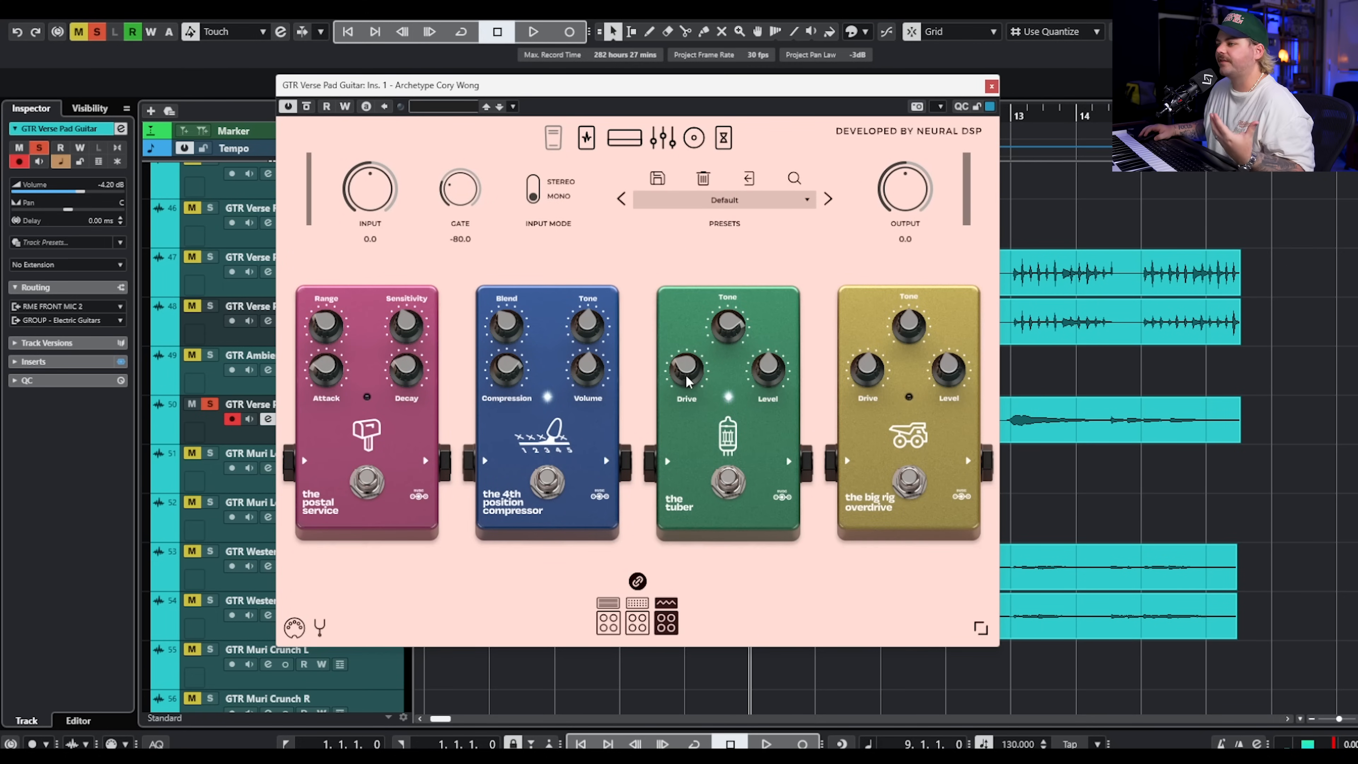
pyautogui.click(624, 137)
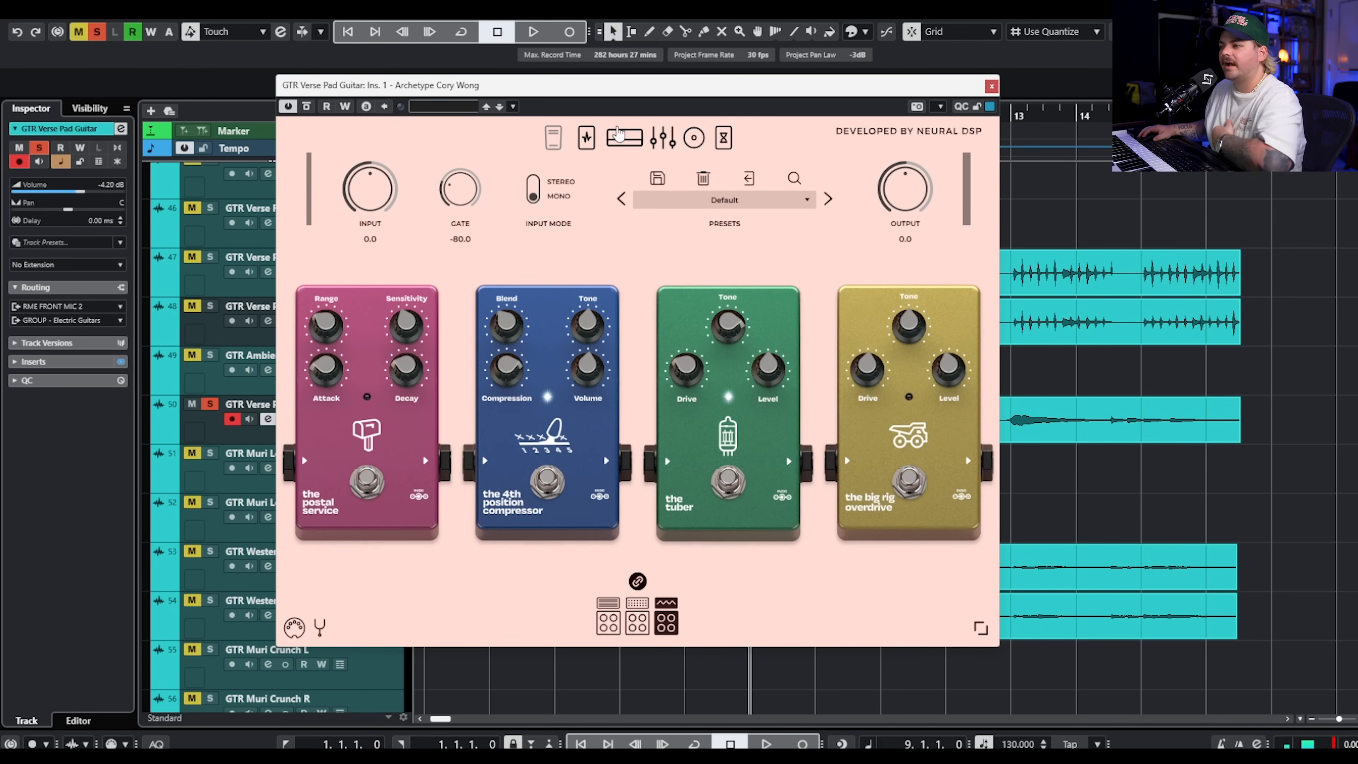
pyautogui.click(991, 86)
# Solo GTR Western Lead 01 and 02 in place of the pad guitar, play them from bar 9 and stop playback.
pyautogui.click(209, 551)
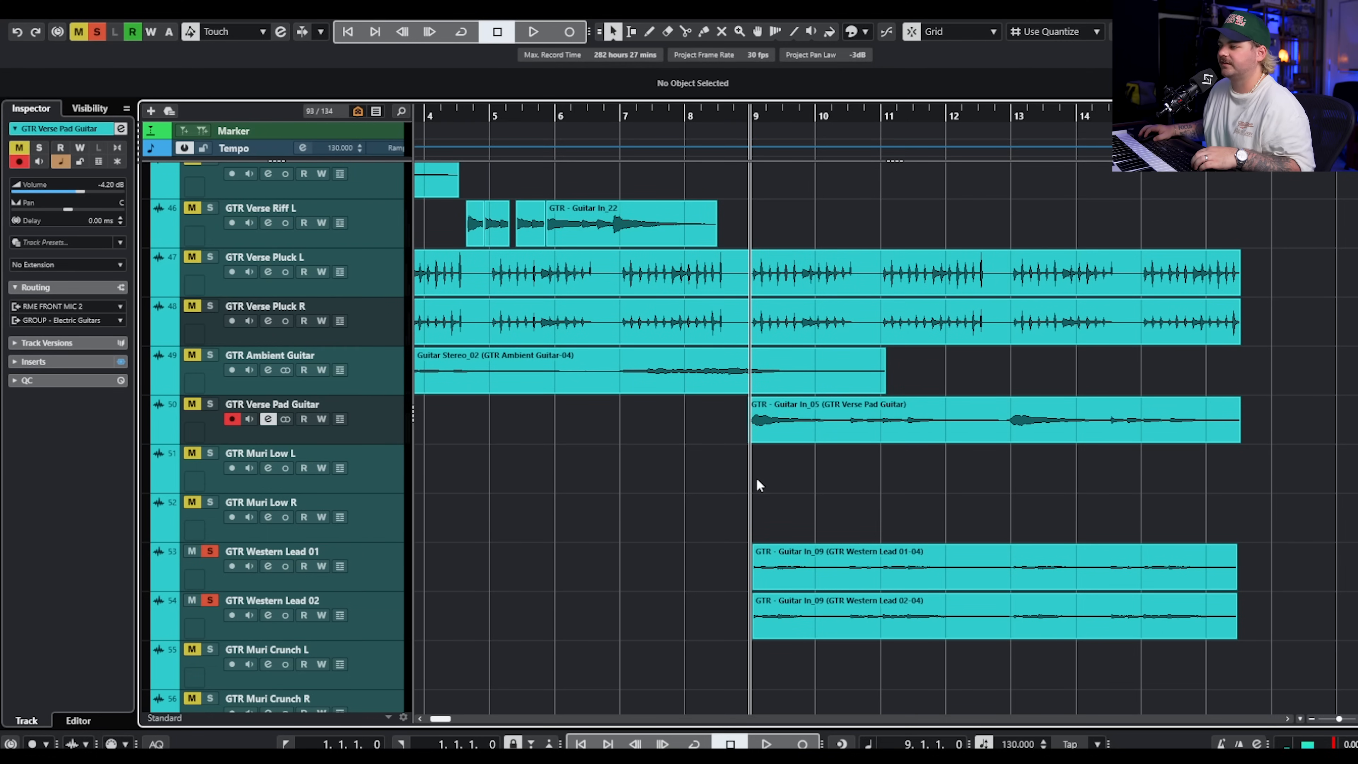
pyautogui.press('space')
pyautogui.hscroll(5, 823, 500)
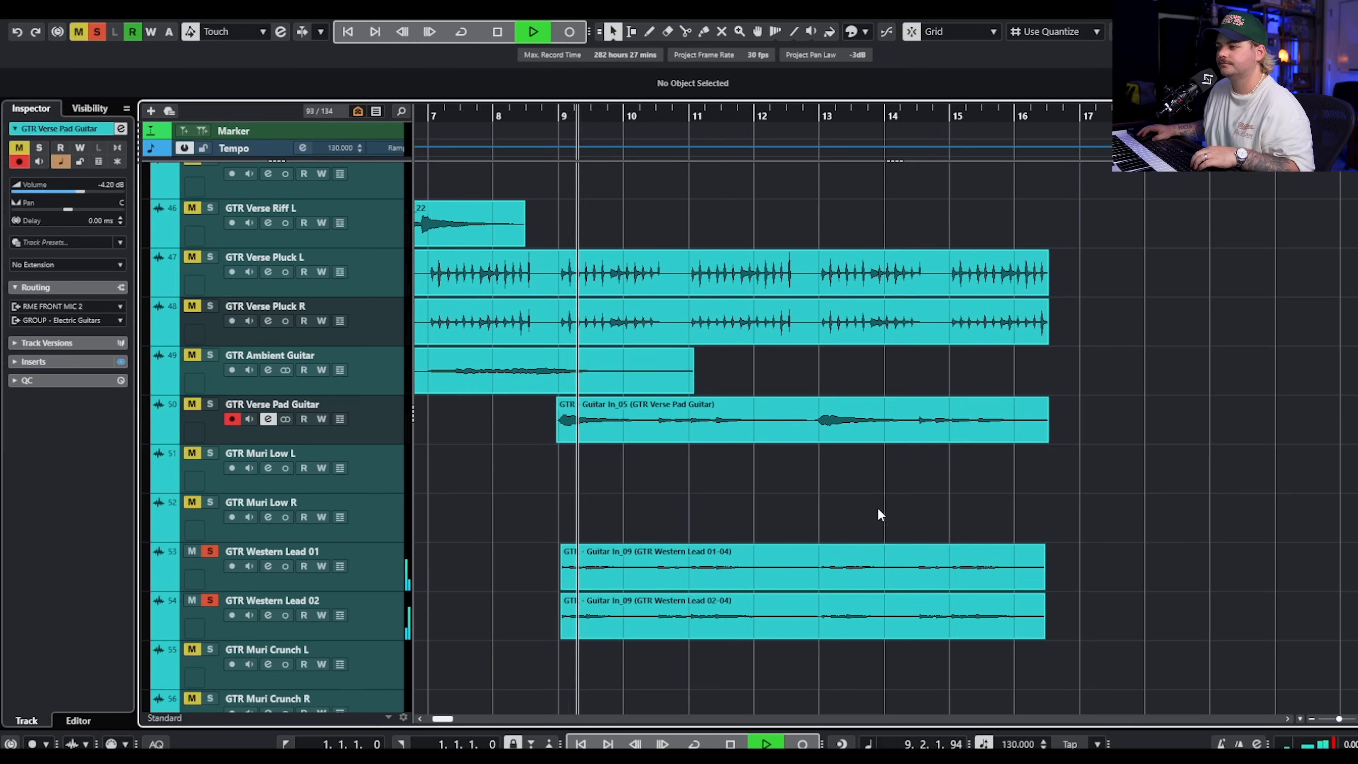
pyautogui.scroll(-2, 880, 507)
pyautogui.scroll(-2, 850, 481)
pyautogui.scroll(2, 825, 450)
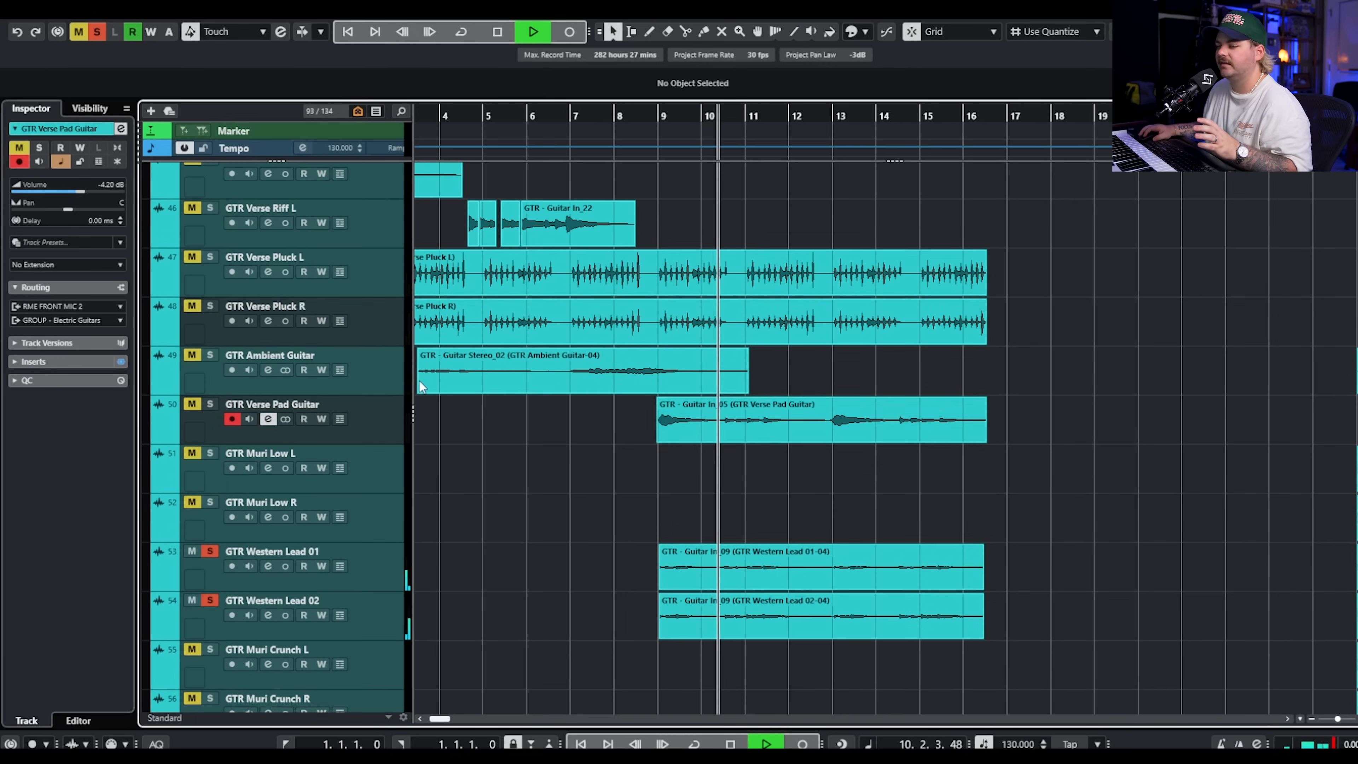
pyautogui.scroll(9, 207, 188)
pyautogui.press('space')
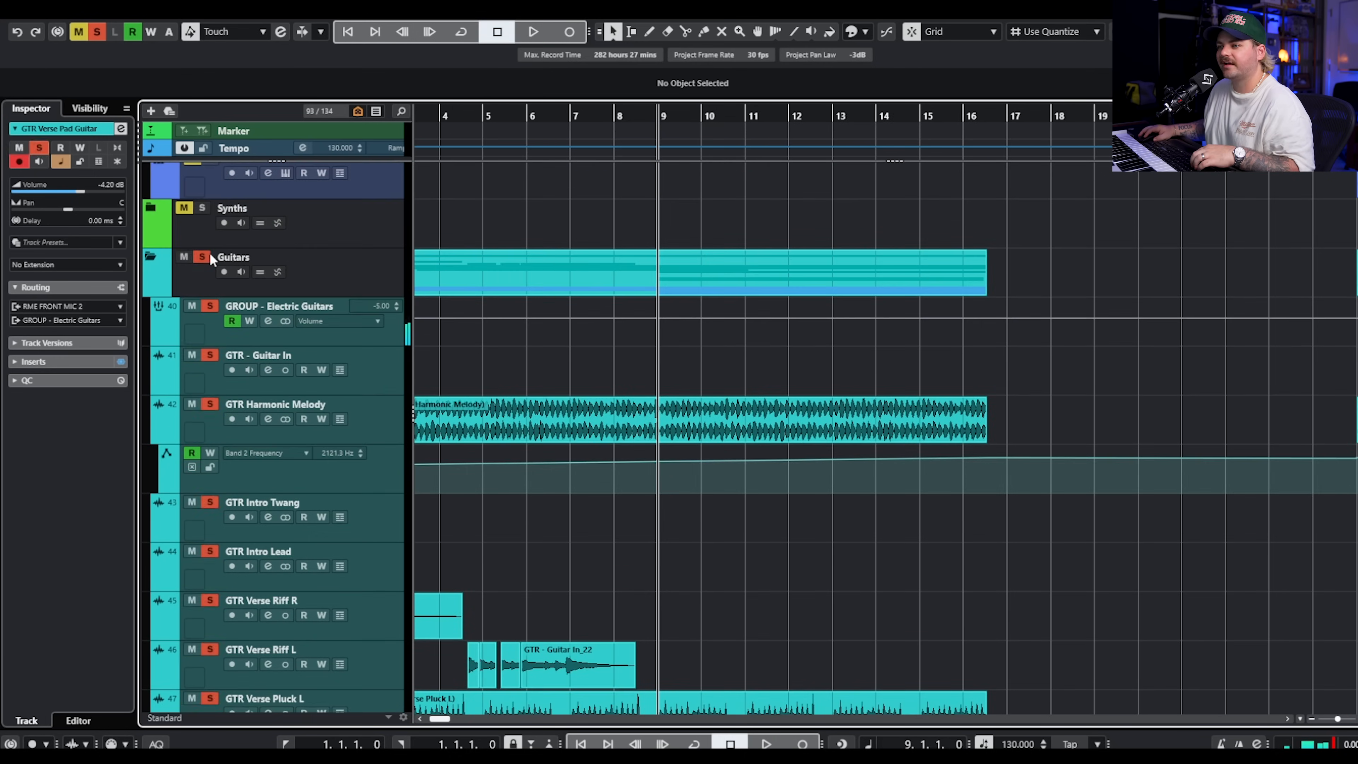
# Solo the whole Guitars folder and play all guitar layers together from bar 9.
pyautogui.click(209, 257)
pyautogui.scroll(-5, 826, 421)
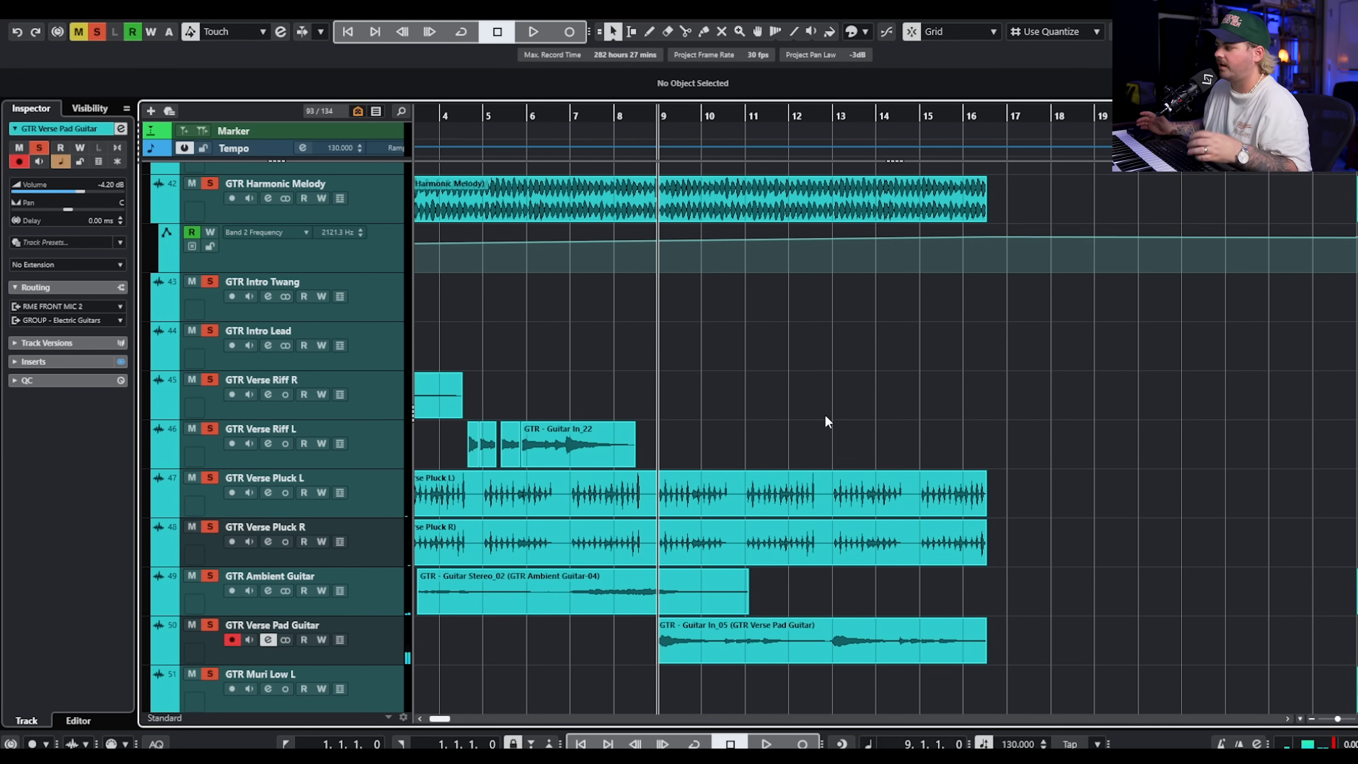
pyautogui.press('space')
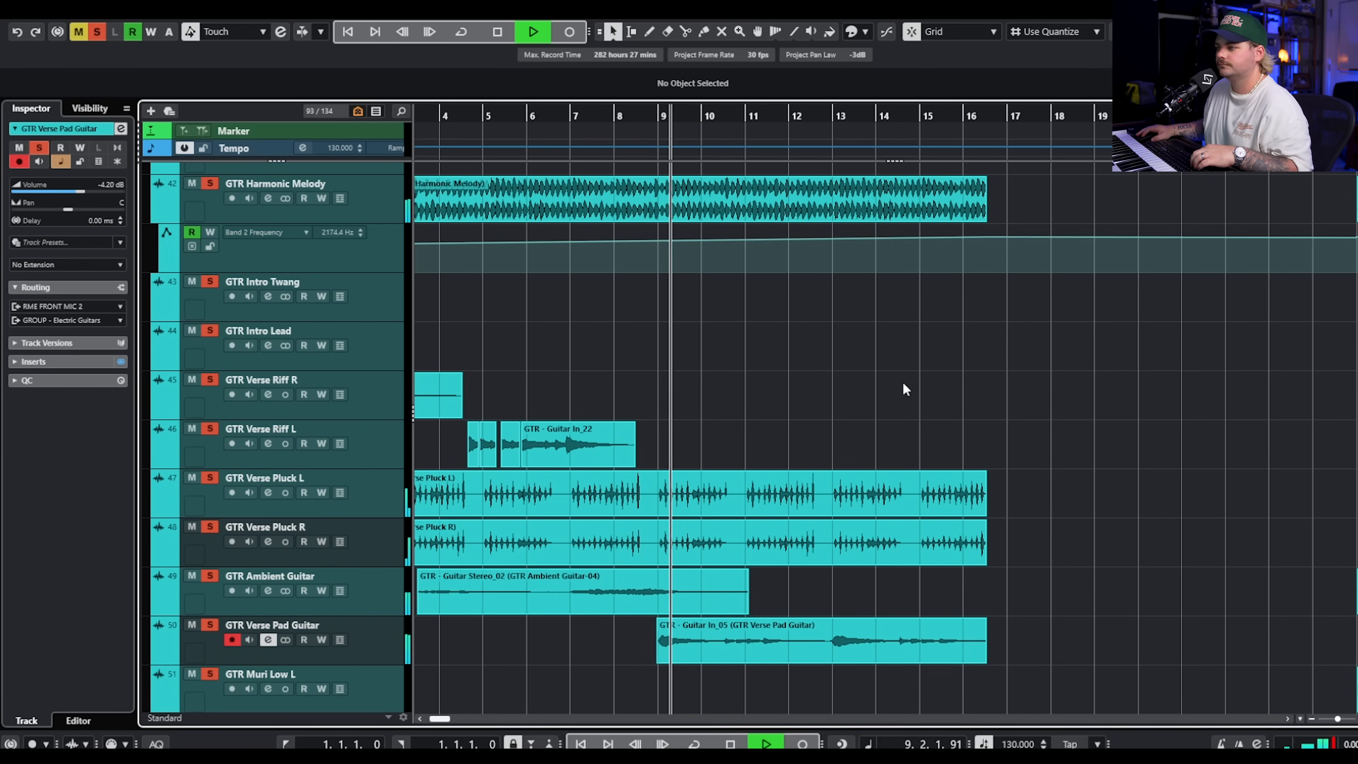
# Stop the guitar playback, clear all solos, and solo the acoustic tracks AC GTR IN L and AC GTR IN R.
pyautogui.scroll(-2, 907, 367)
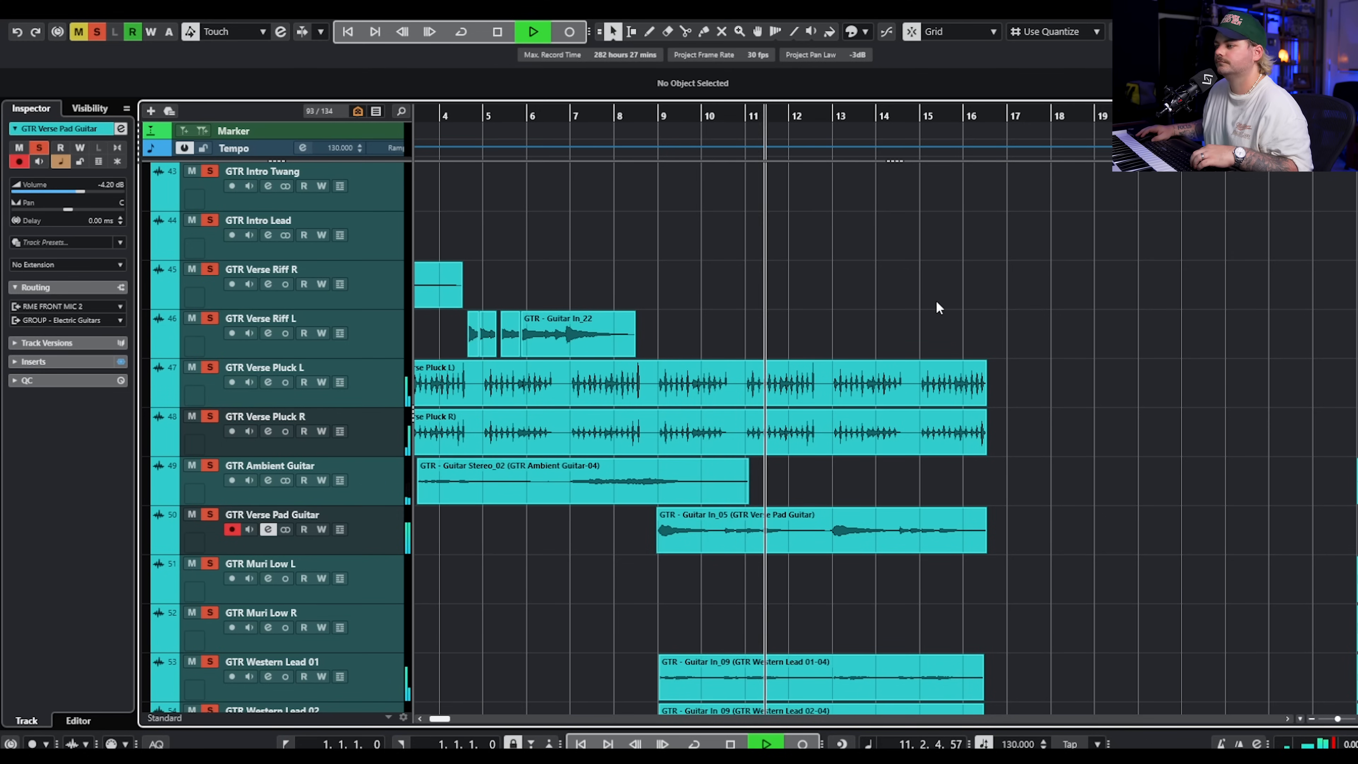
pyautogui.press('space')
pyautogui.scroll(-10, 1061, 337)
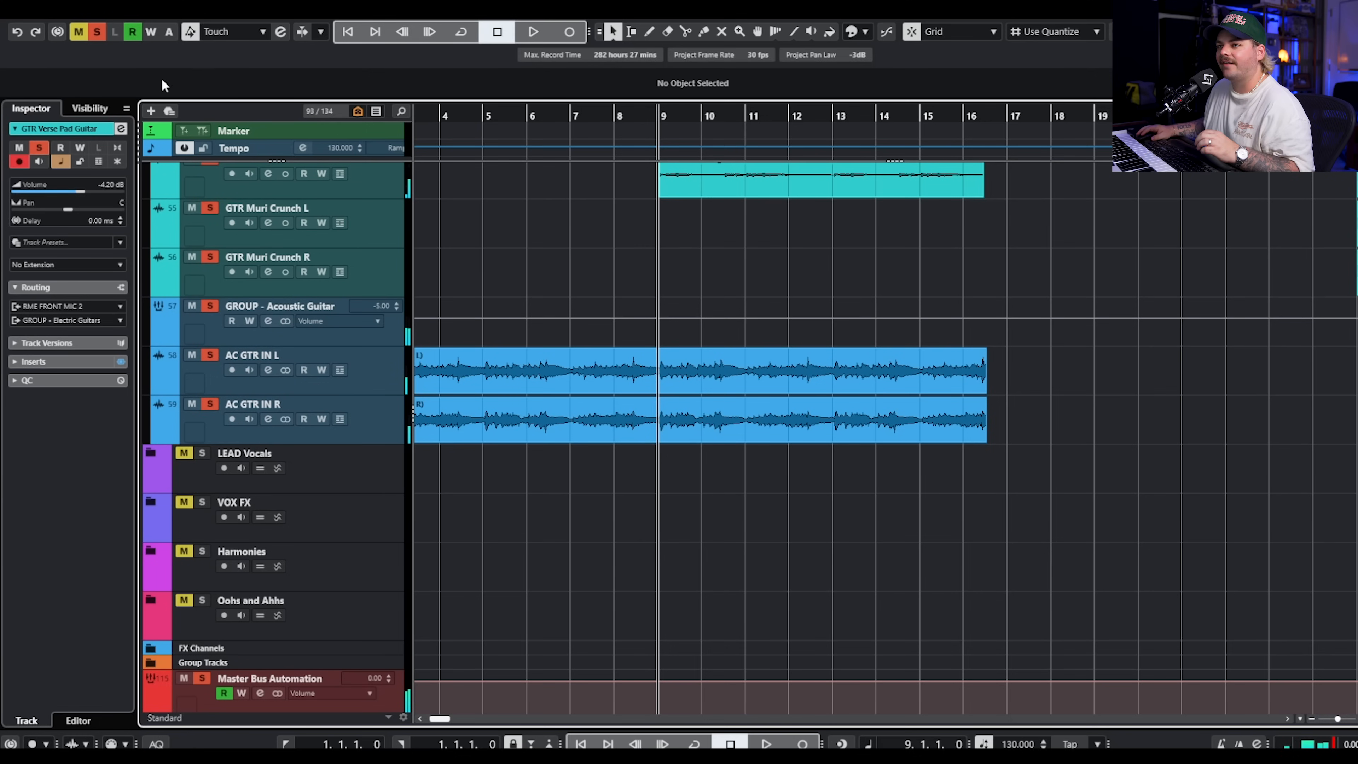
pyautogui.click(97, 31)
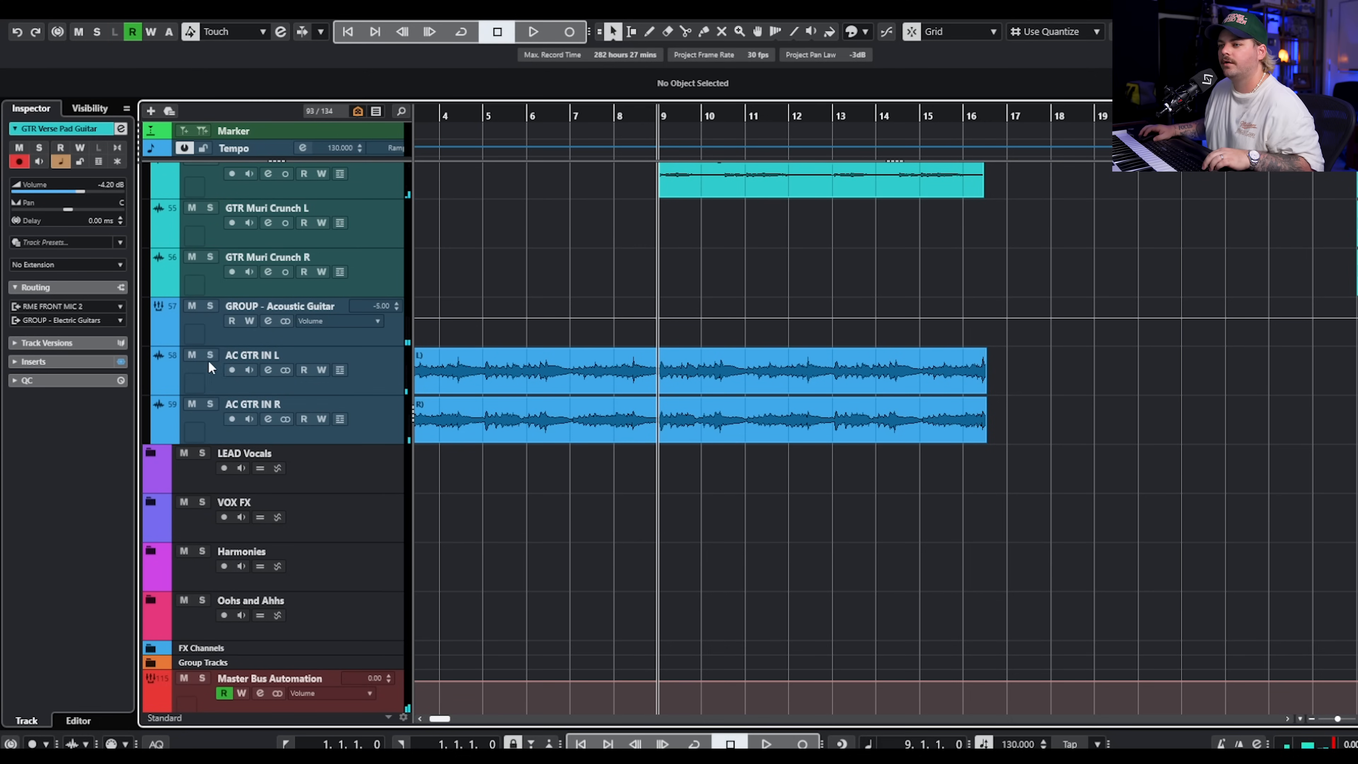
pyautogui.click(209, 355)
# Select AC GTR IN L and play the two soloed acoustic guitars from bar 1, stopping after a few bars.
pyautogui.hscroll(-3, 703, 496)
pyautogui.scroll(4, 501, 480)
pyautogui.hscroll(-2, 494, 321)
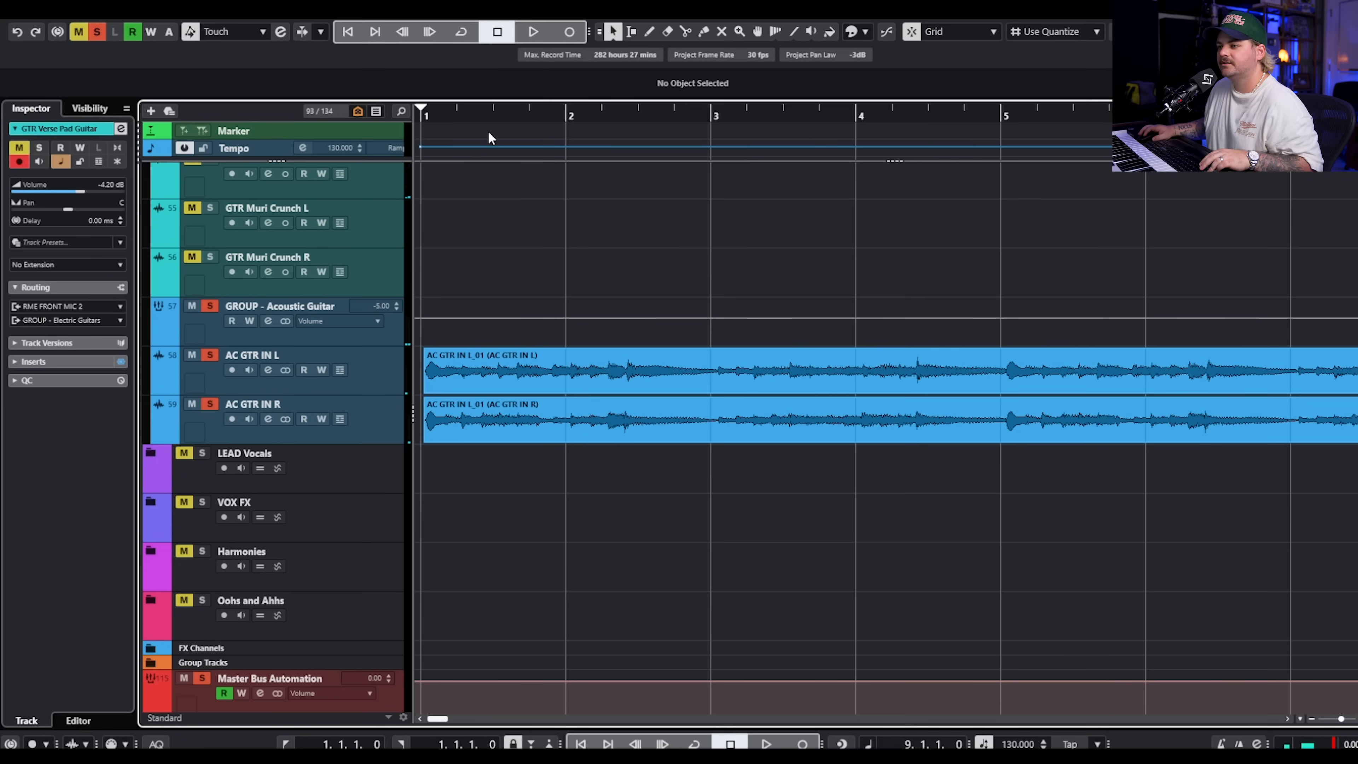
pyautogui.click(487, 117)
pyautogui.click(342, 367)
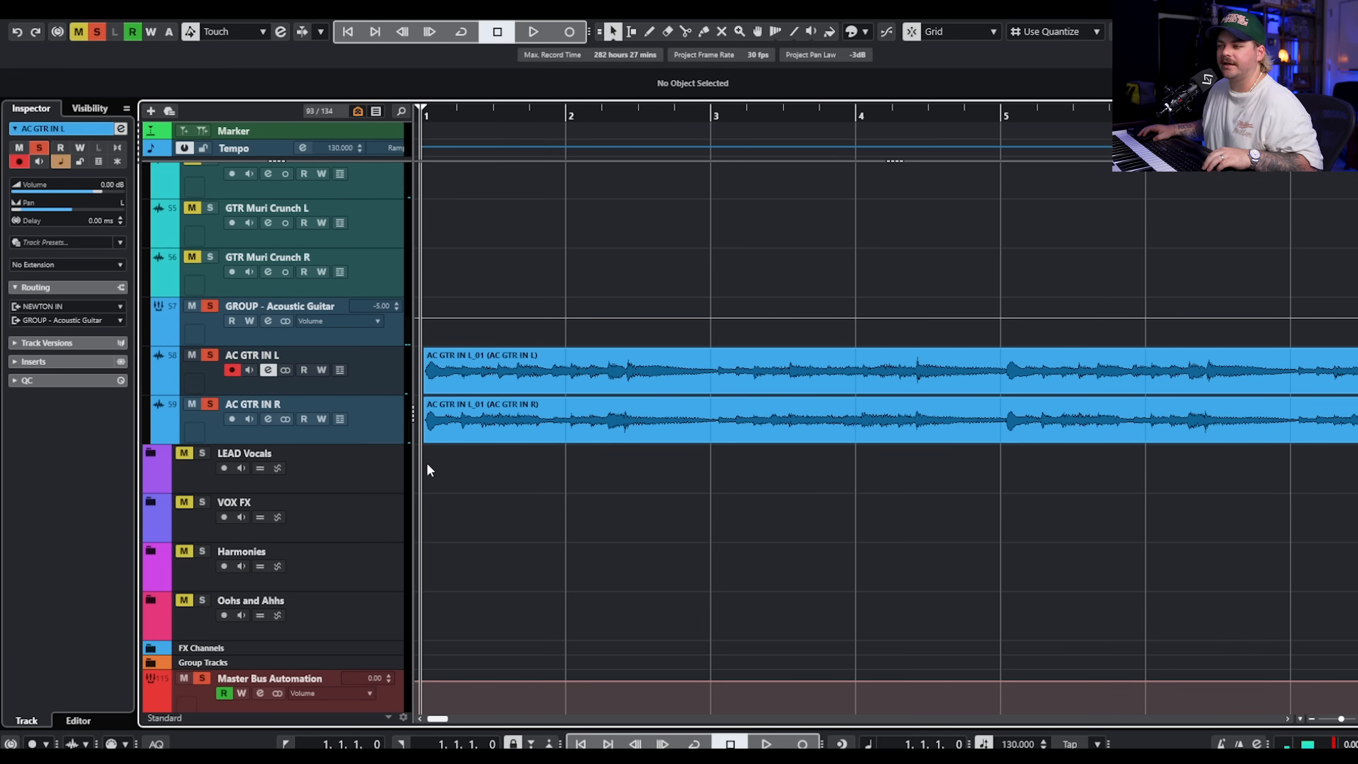
pyautogui.scroll(-2, 426, 462)
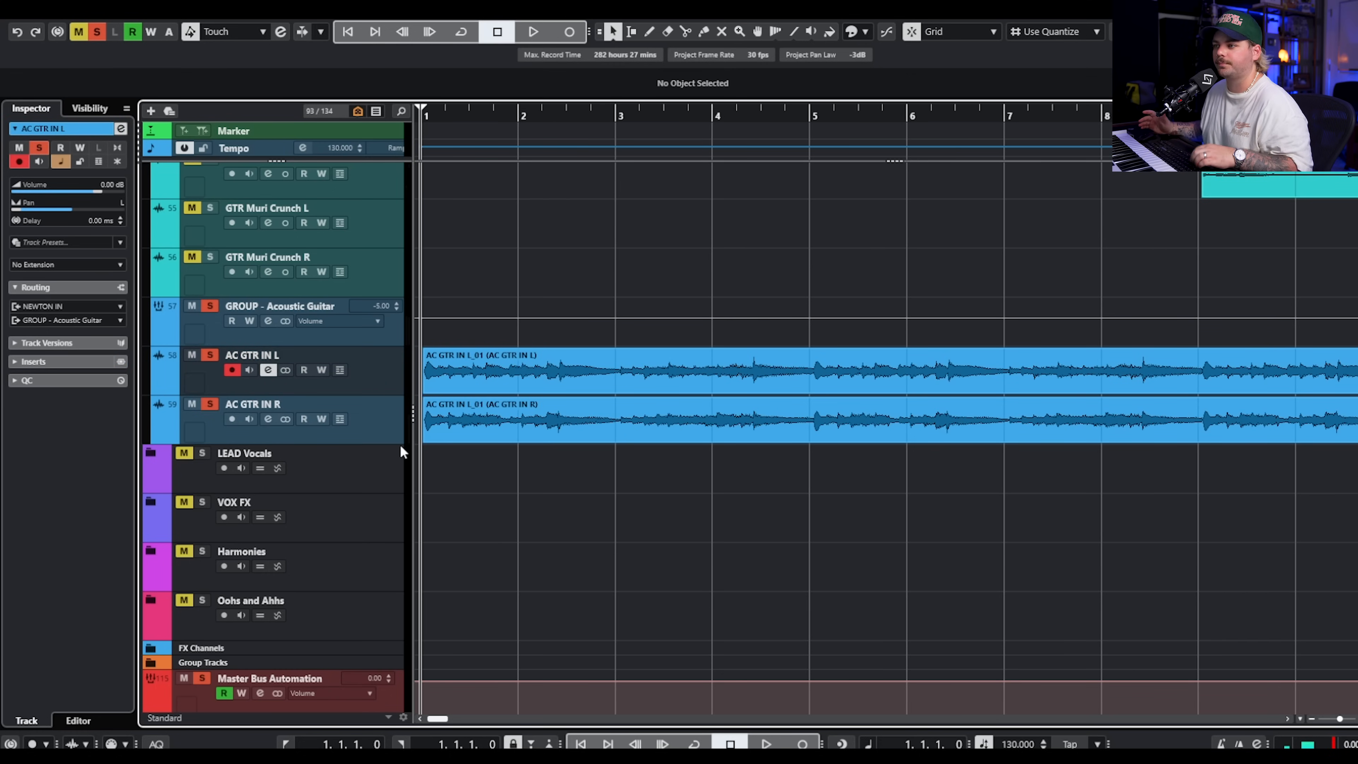
pyautogui.press('space')
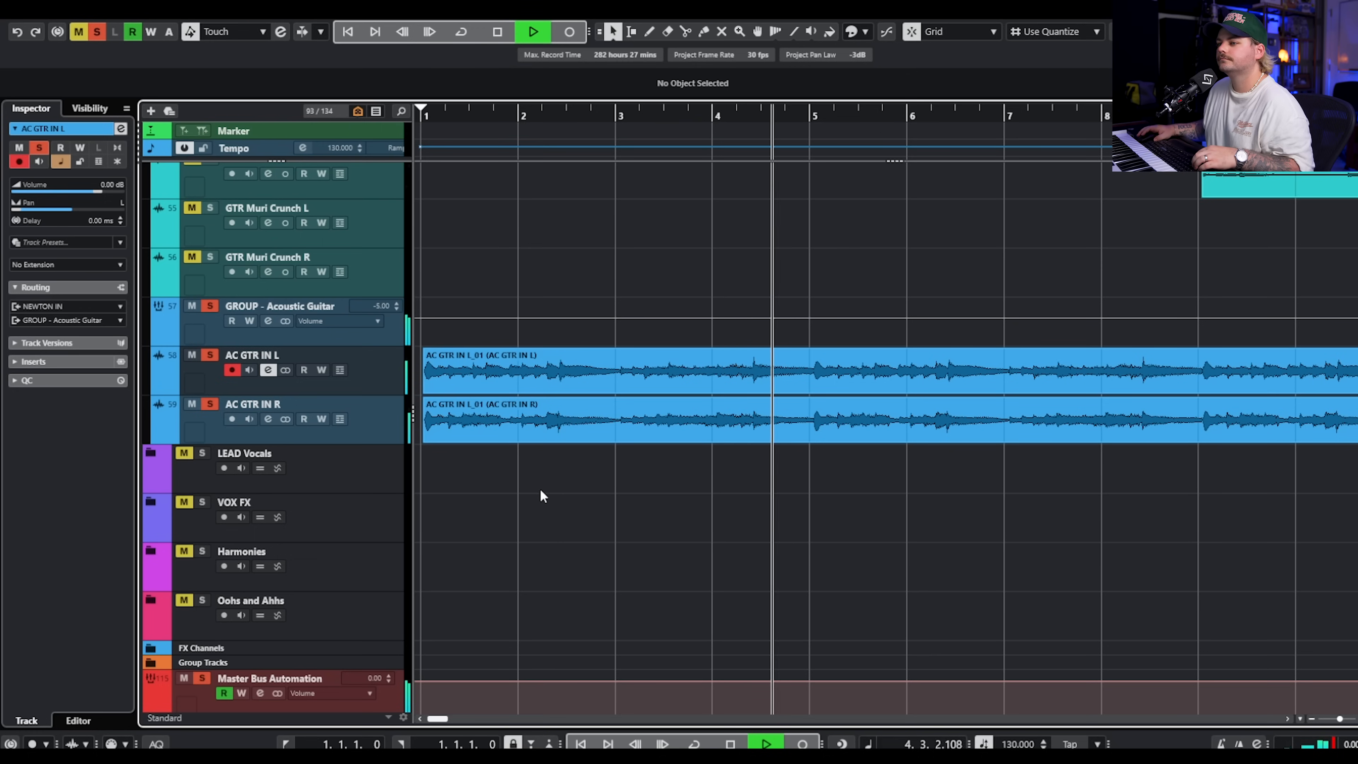
pyautogui.press('space')
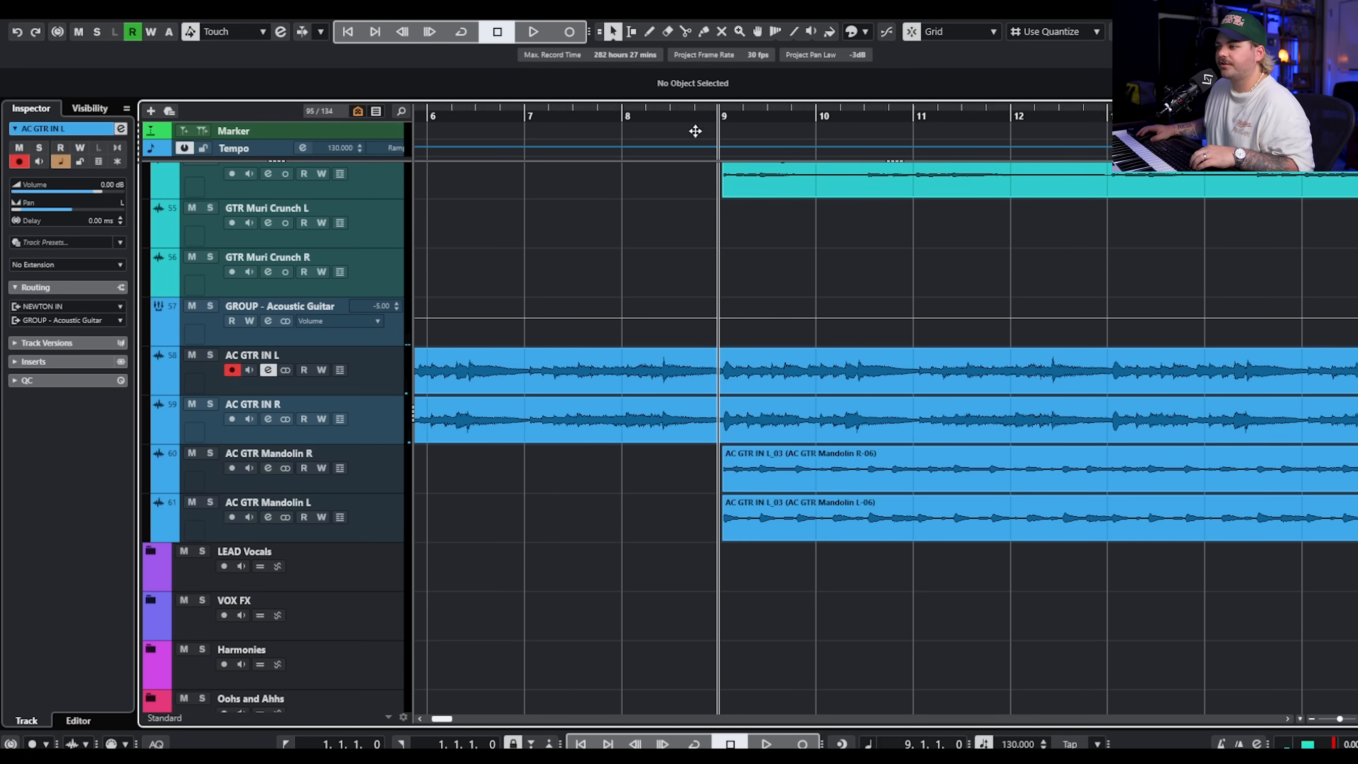
# Solo AC GTR Mandolin R and L in place of the acoustic guitars and play them from bar 9.
pyautogui.click(210, 453)
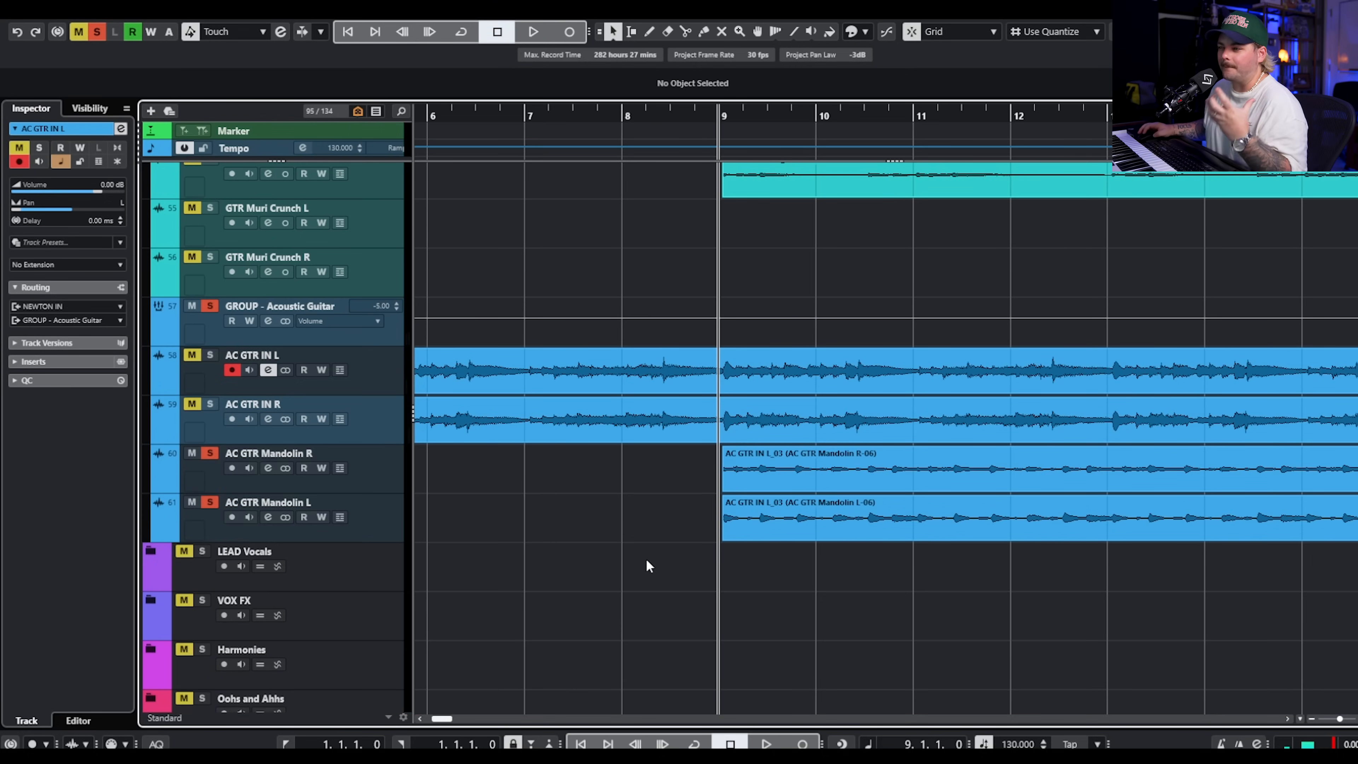
pyautogui.hscroll(3, 642, 551)
pyautogui.press('space')
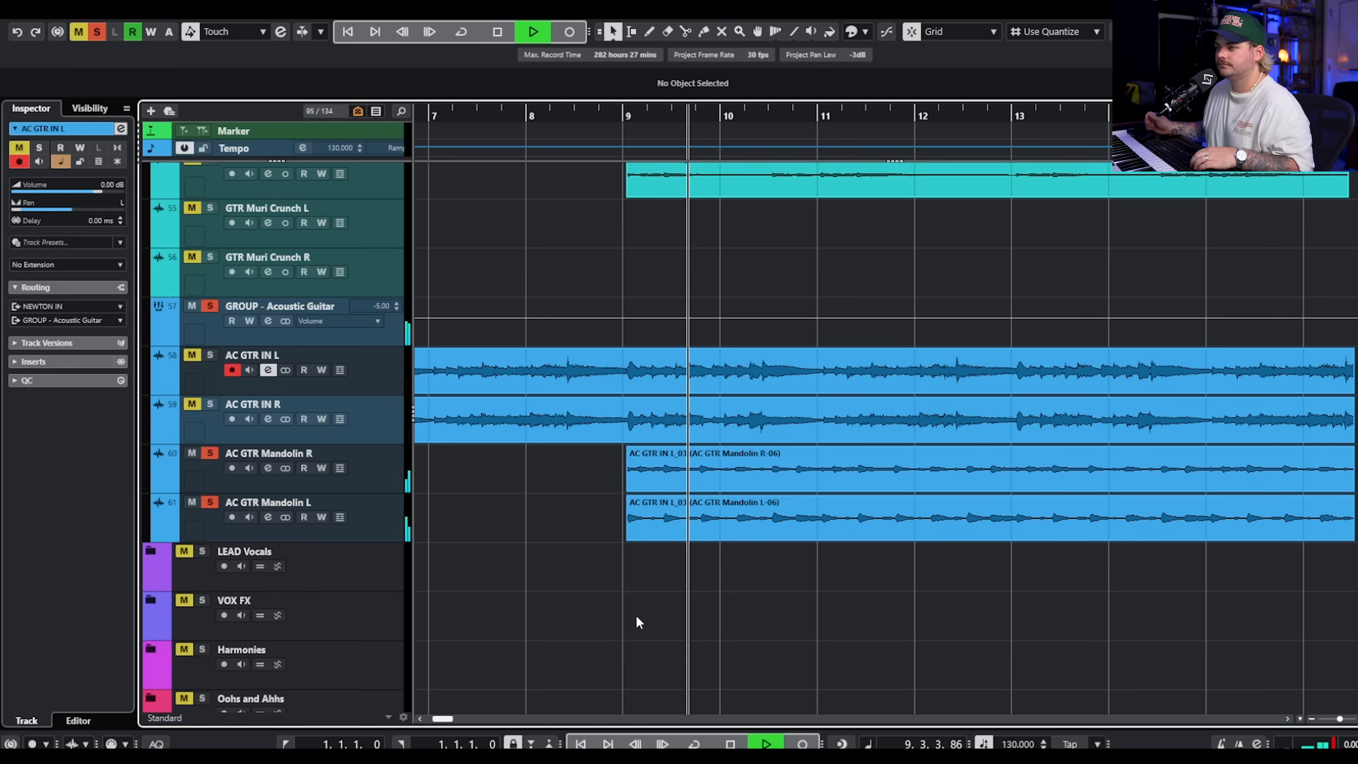
pyautogui.scroll(6, 636, 615)
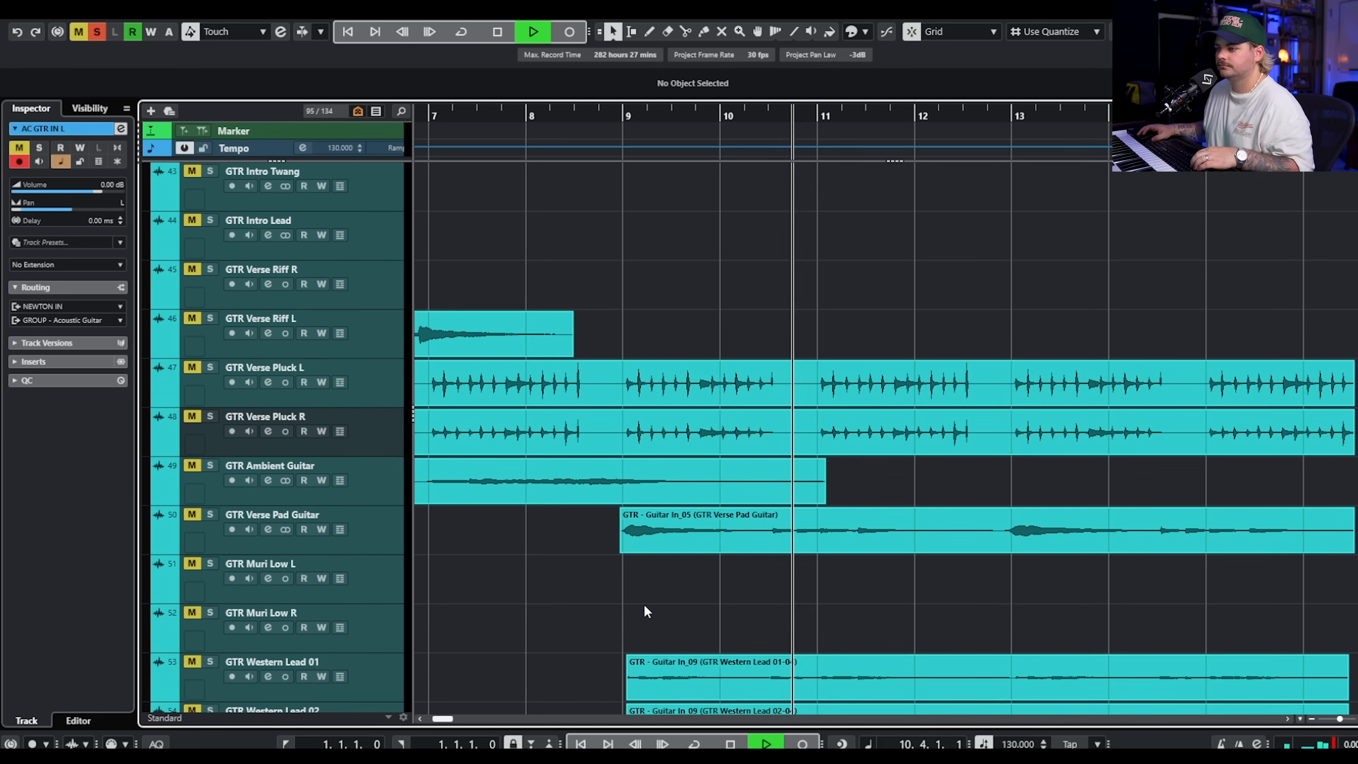
pyautogui.scroll(7, 644, 535)
pyautogui.hscroll(-6, 647, 513)
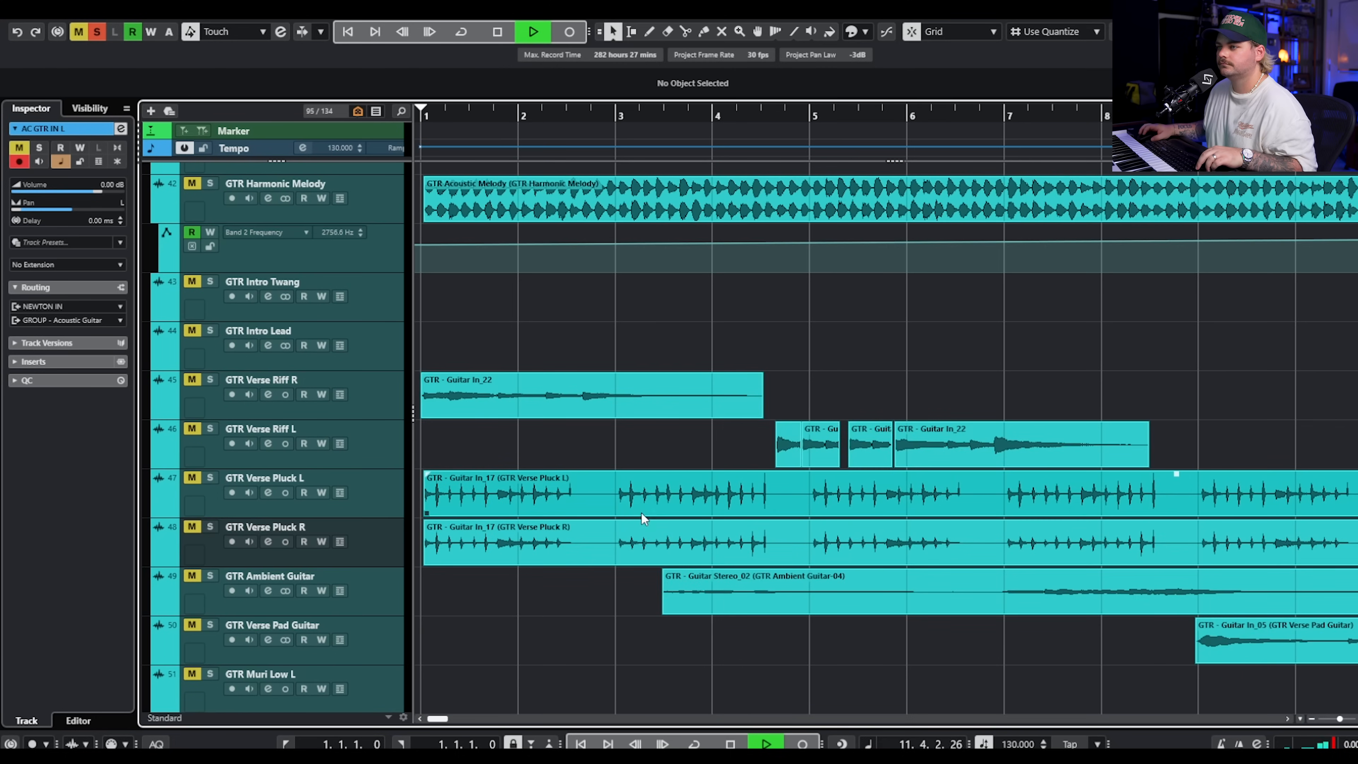
pyautogui.scroll(-3, 714, 503)
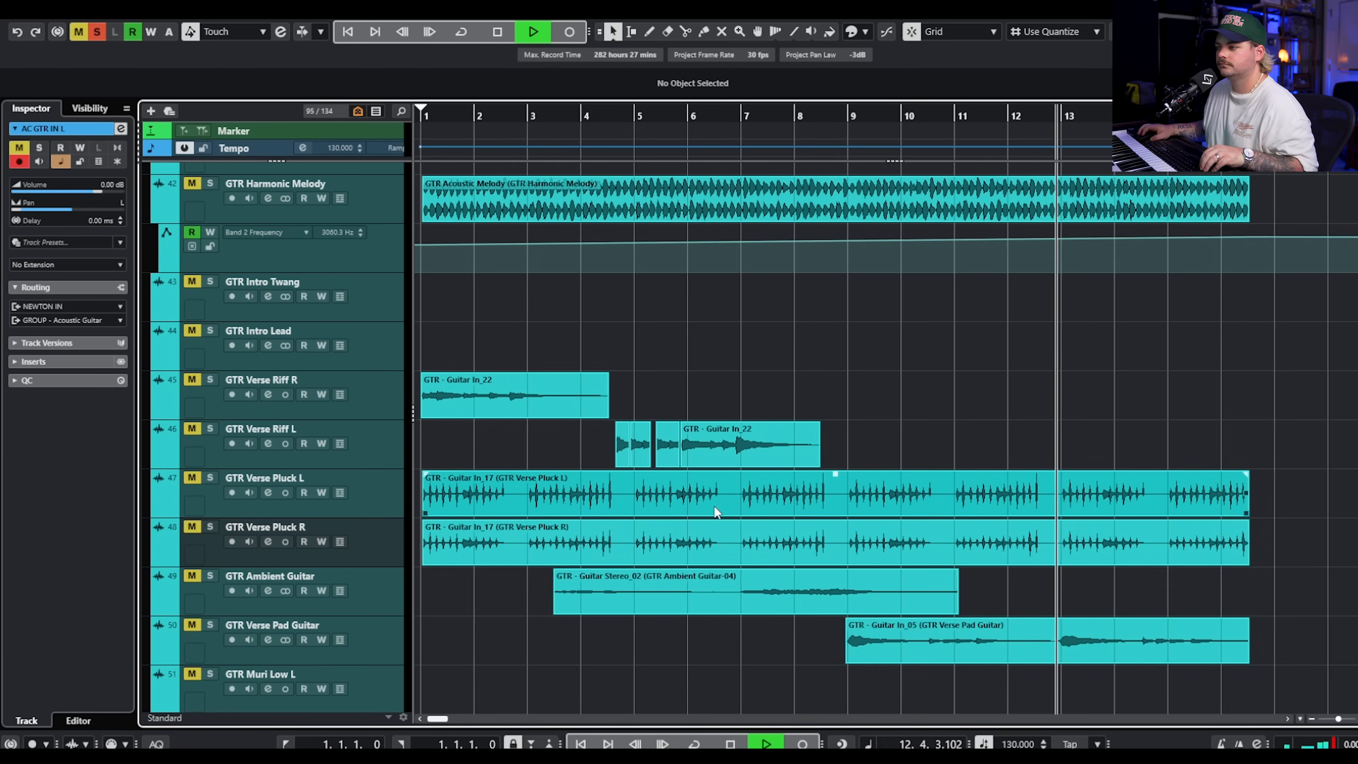
pyautogui.scroll(-15, 984, 530)
pyautogui.press('space')
# Select all the verse guitar clips with their automation and move them one bar later, starting at bar 2.
pyautogui.moveTo(1211, 520); pyautogui.dragTo(333, 144)
pyautogui.scroll(-20, 1006, 548)
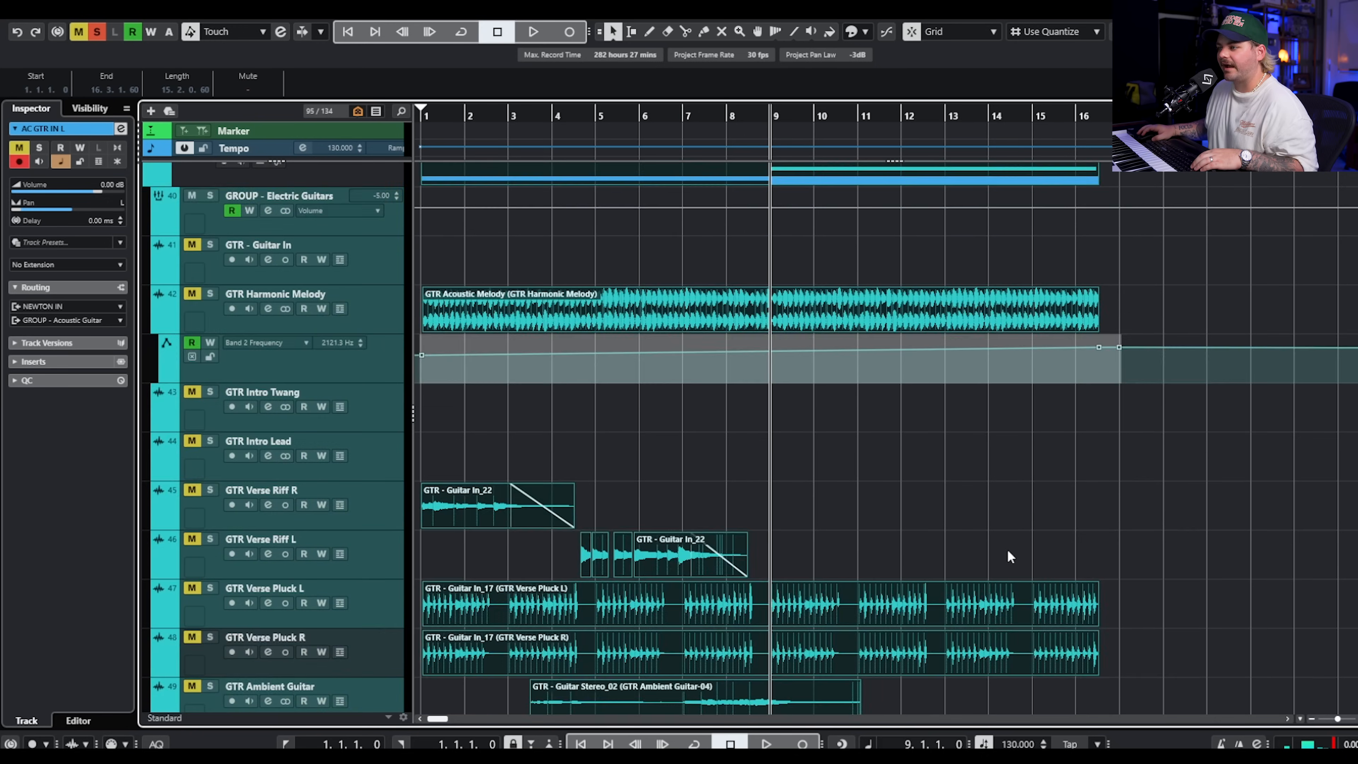
pyautogui.scroll(-1, 793, 509)
pyautogui.scroll(10, 775, 537)
pyautogui.scroll(-8, 782, 485)
pyautogui.scroll(2, 856, 423)
pyautogui.scroll(4, 949, 379)
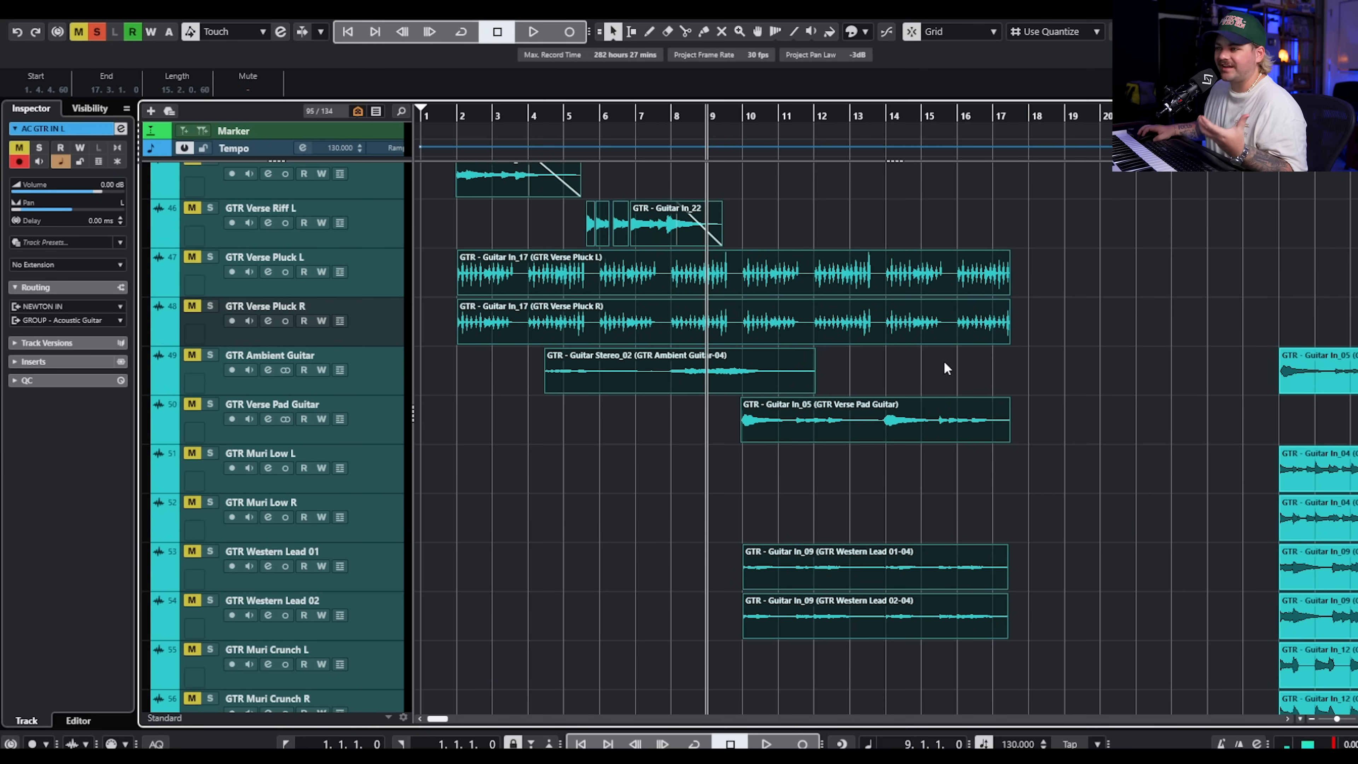
pyautogui.click(1111, 336)
# Clear all solos, select and solo BA Verse 808 in the Bass folder.
pyautogui.click(101, 32)
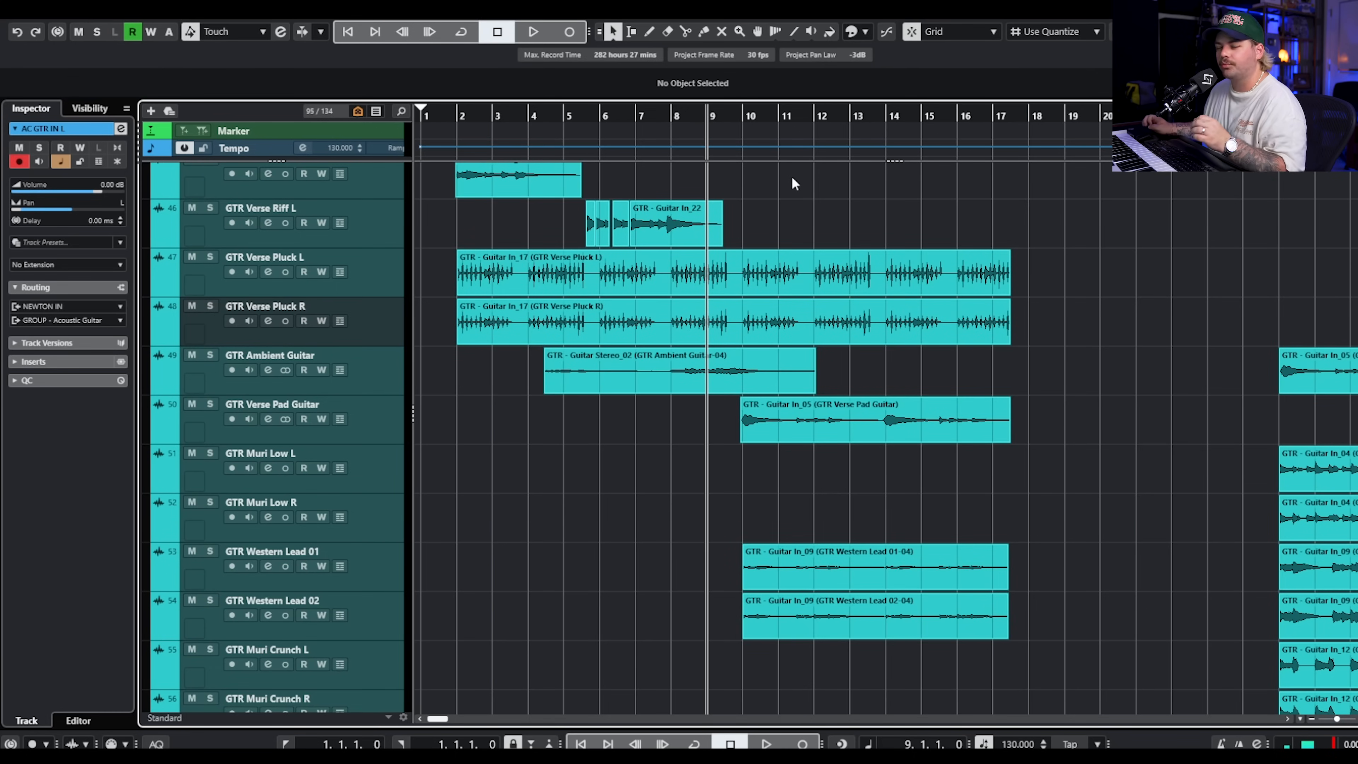
pyautogui.scroll(4, 785, 229)
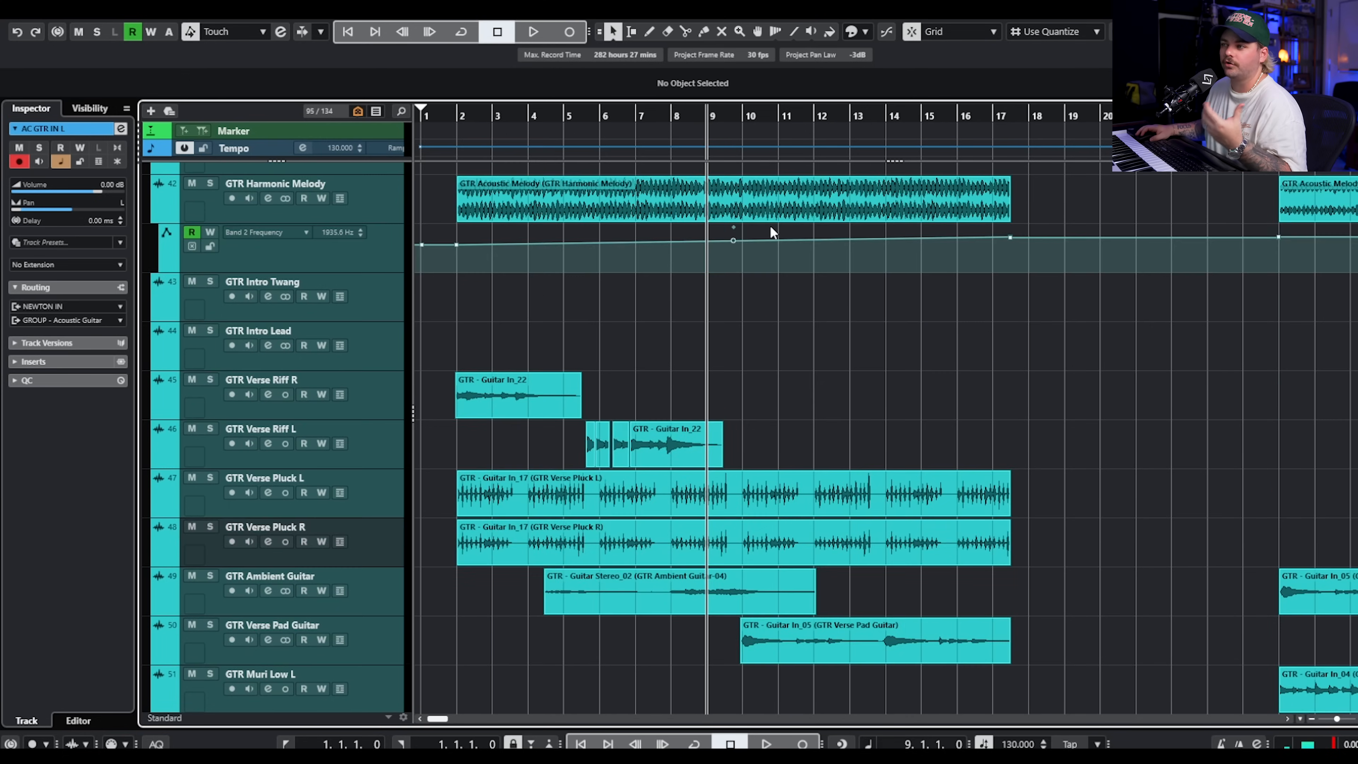
pyautogui.scroll(8, 842, 273)
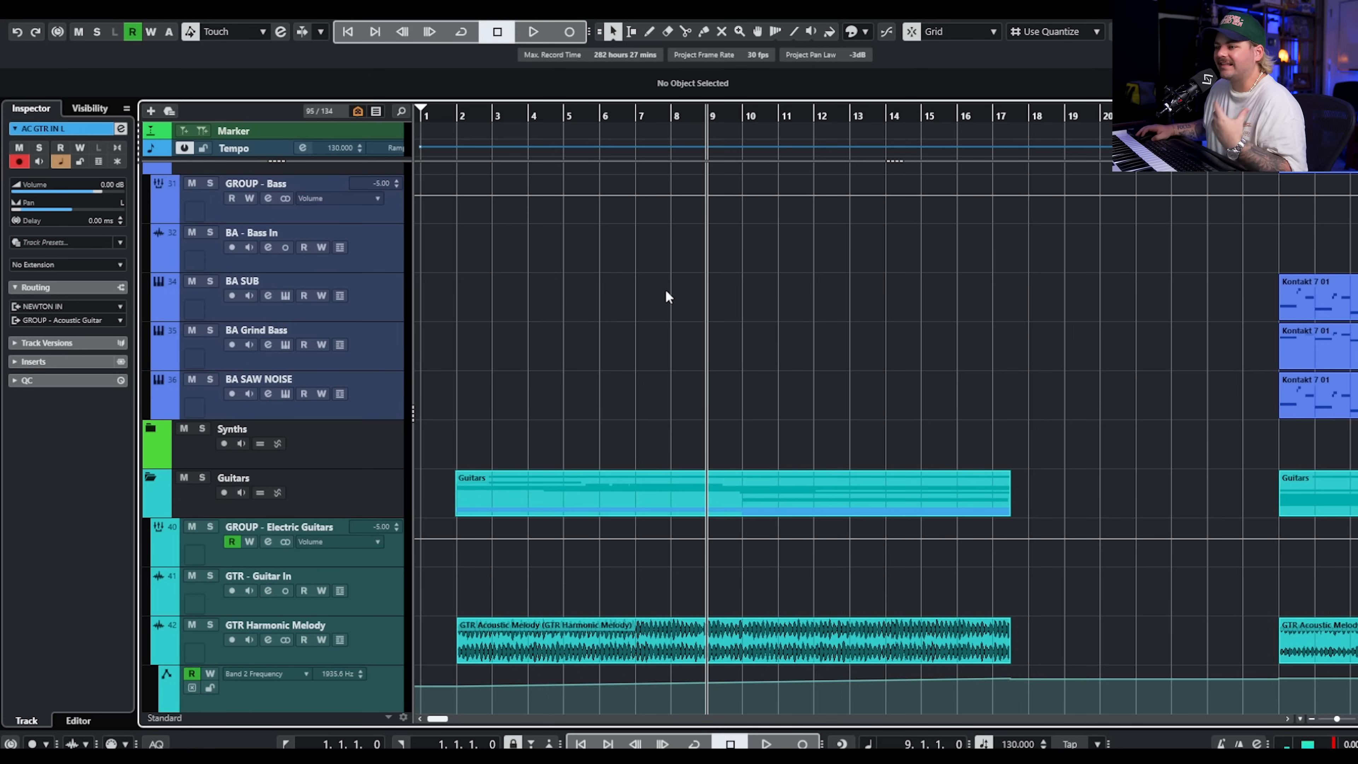
pyautogui.click(459, 122)
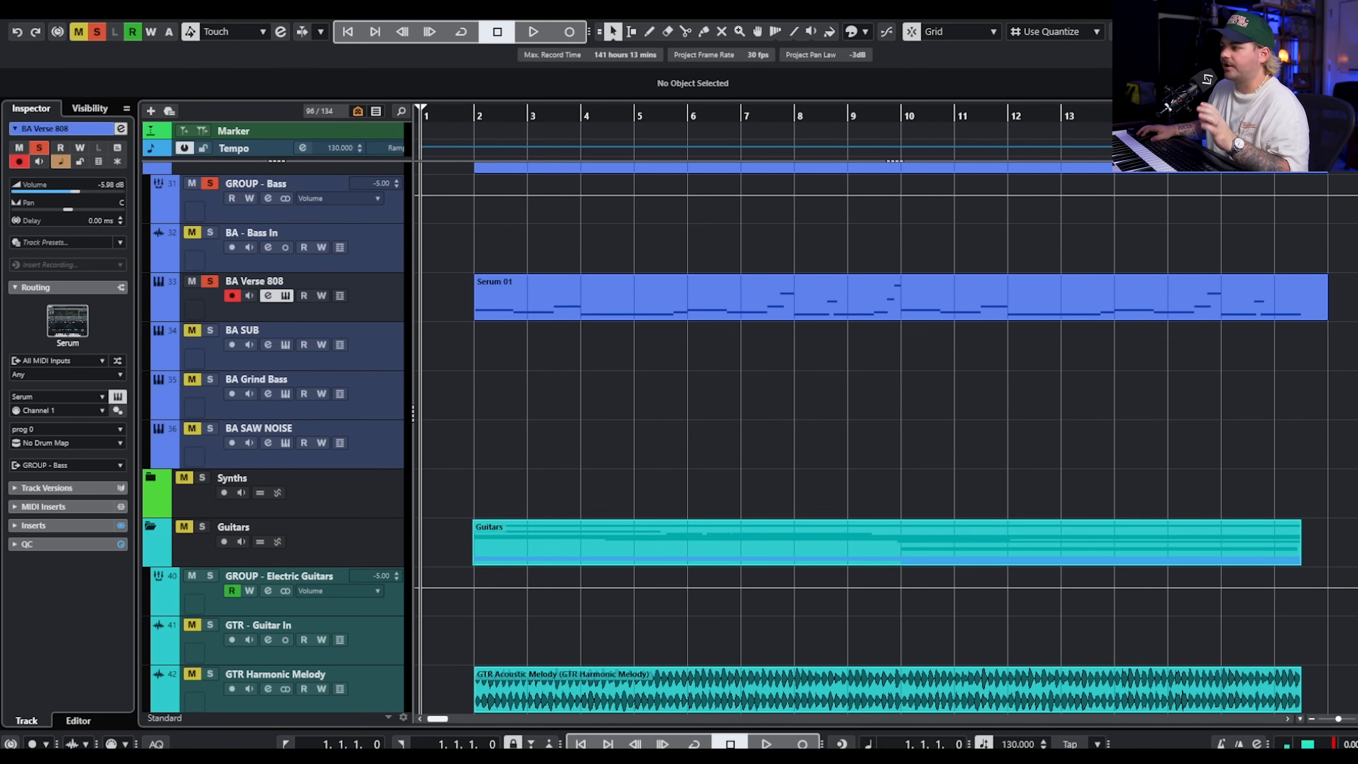
# Open the Serum instrument on BA Verse 808 and play the 808 bass alone from bar 2.
pyautogui.moveTo(449, 165); pyautogui.dragTo(457, 135)
pyautogui.click(458, 135)
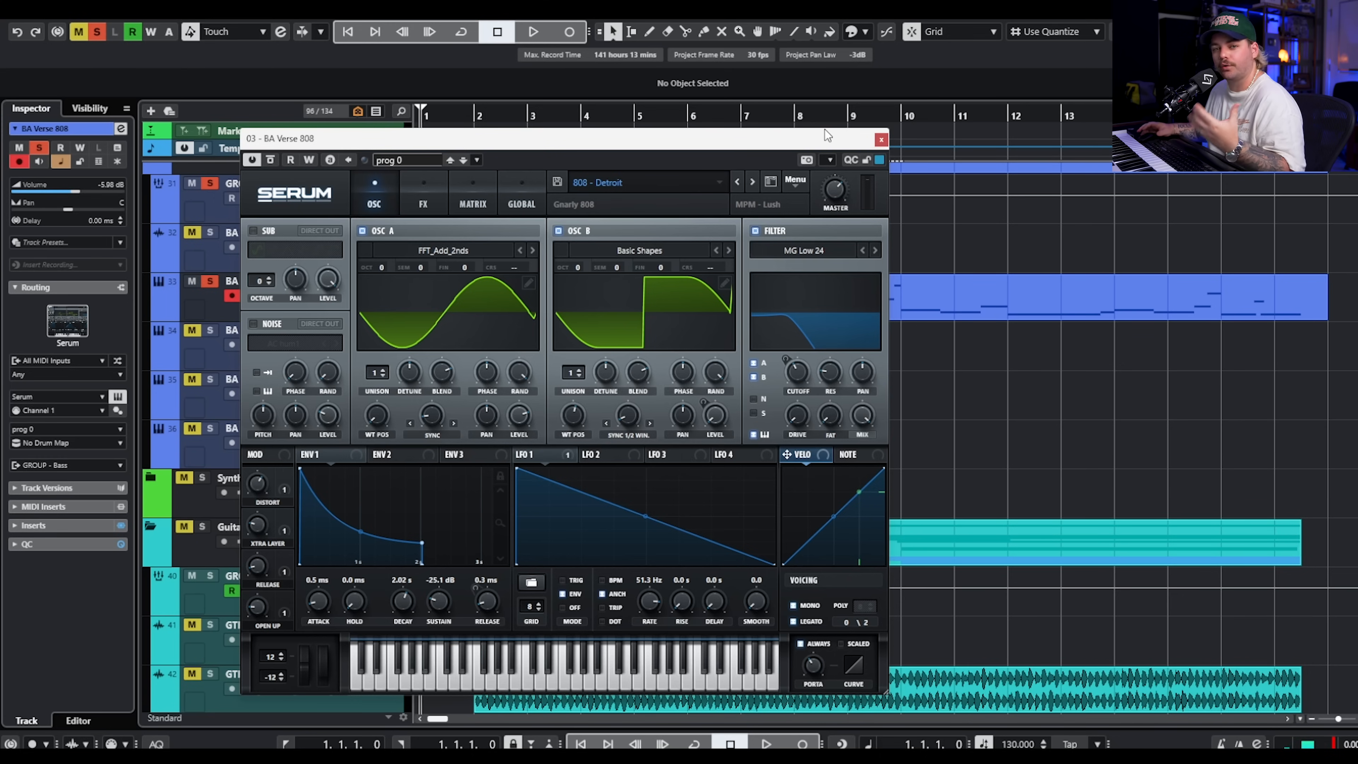
pyautogui.moveTo(827, 135); pyautogui.dragTo(1105, 147)
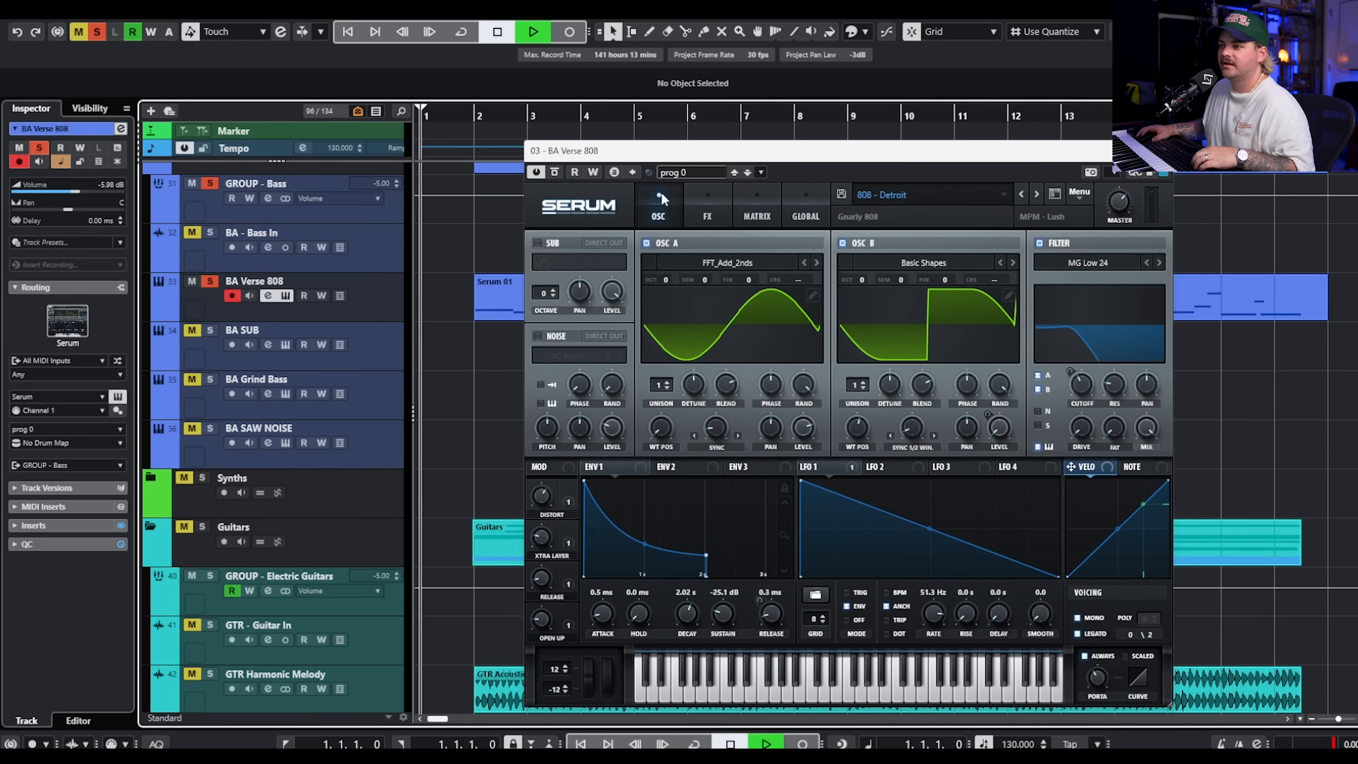
pyautogui.press('space')
pyautogui.click(468, 114)
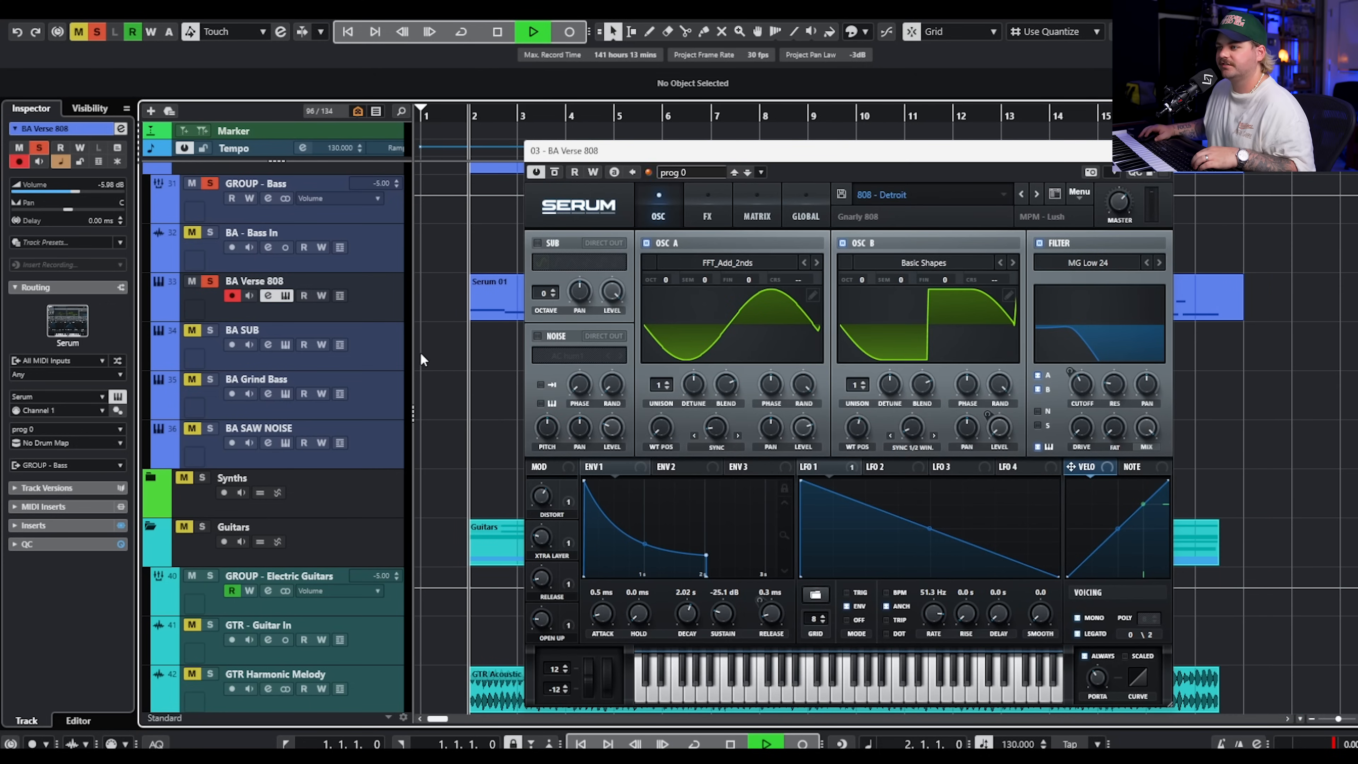
# Add the Guitars folder to the solo, hear it with the 808 bass, stop playback and close Serum.
pyautogui.click(201, 527)
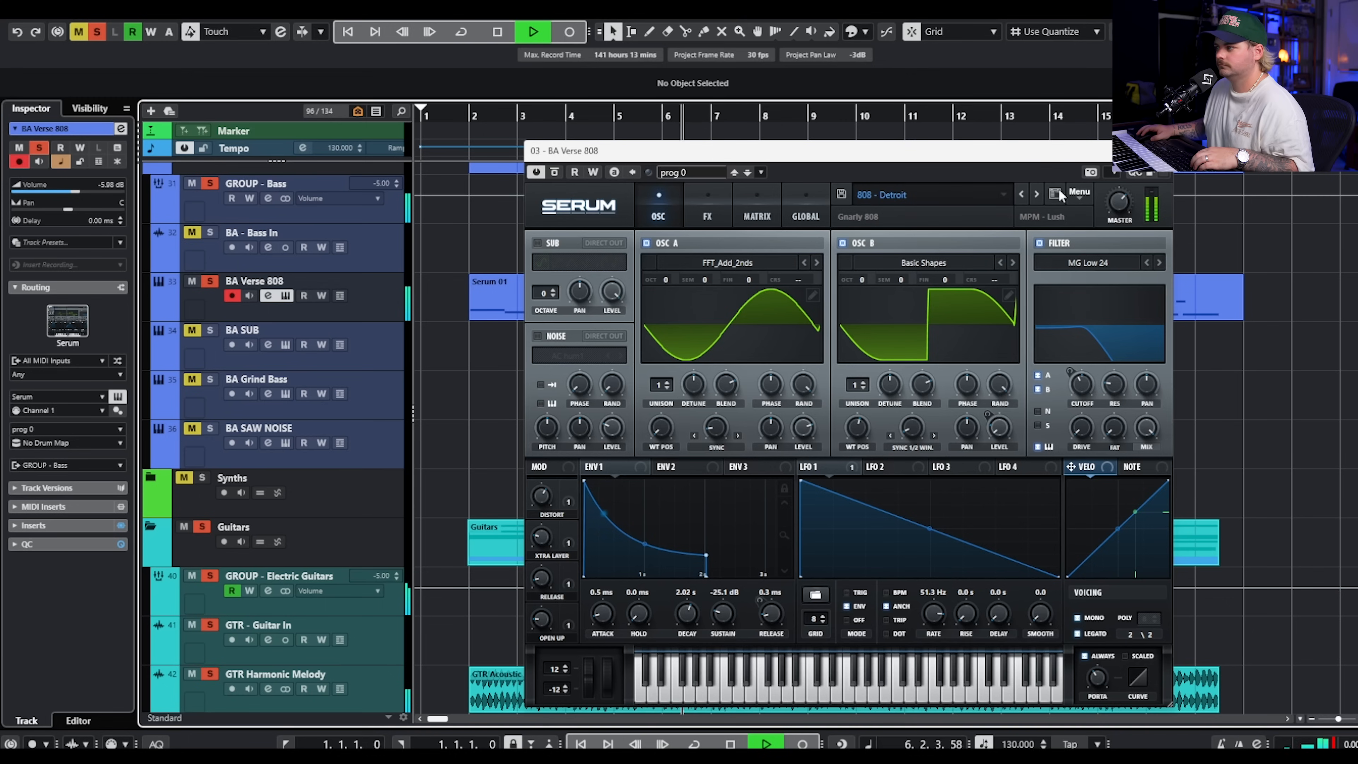
pyautogui.press('space')
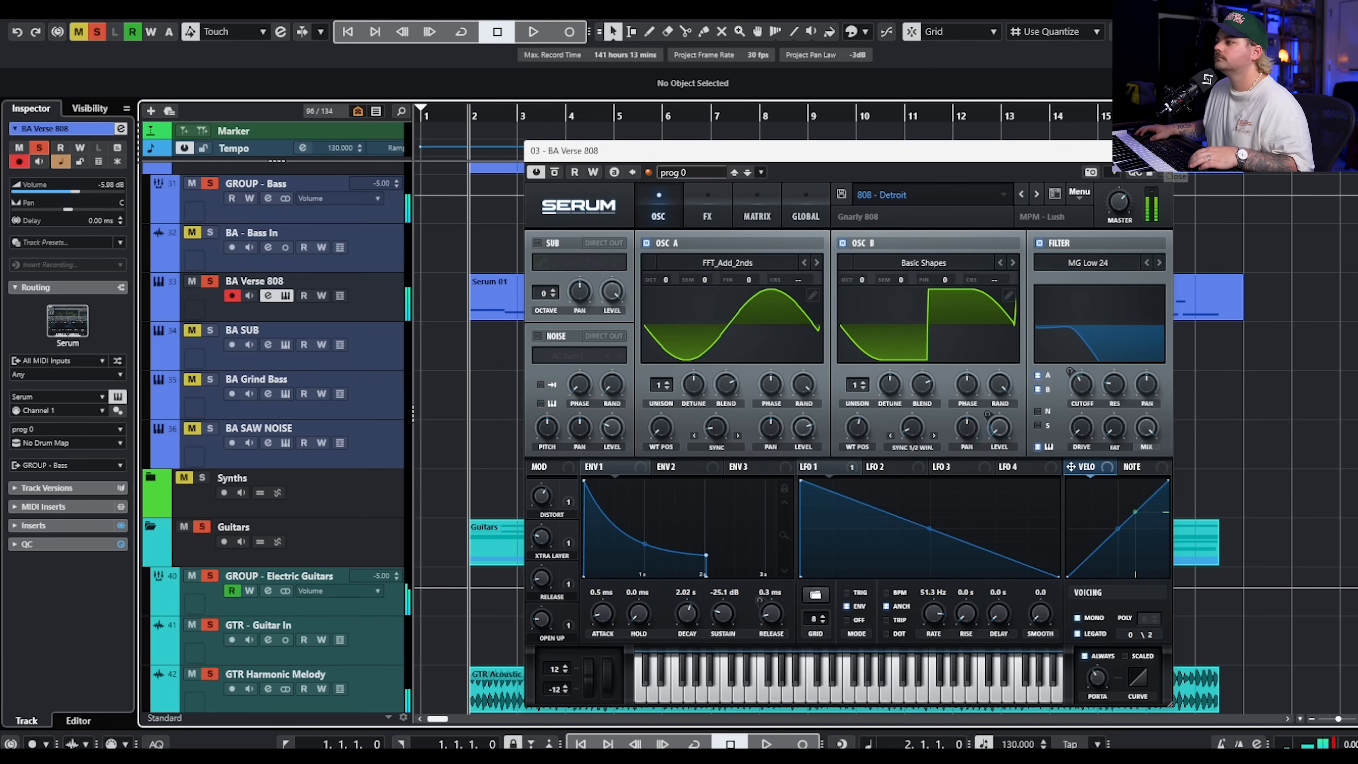
pyautogui.press('Escape')
# Review how the verse pluck, riff and pad guitar clips sit against the 808 bass and drum tracks.
pyautogui.scroll(-4, 802, 437)
pyautogui.scroll(-4, 768, 432)
pyautogui.moveTo(1325, 525); pyautogui.dragTo(1041, 576)
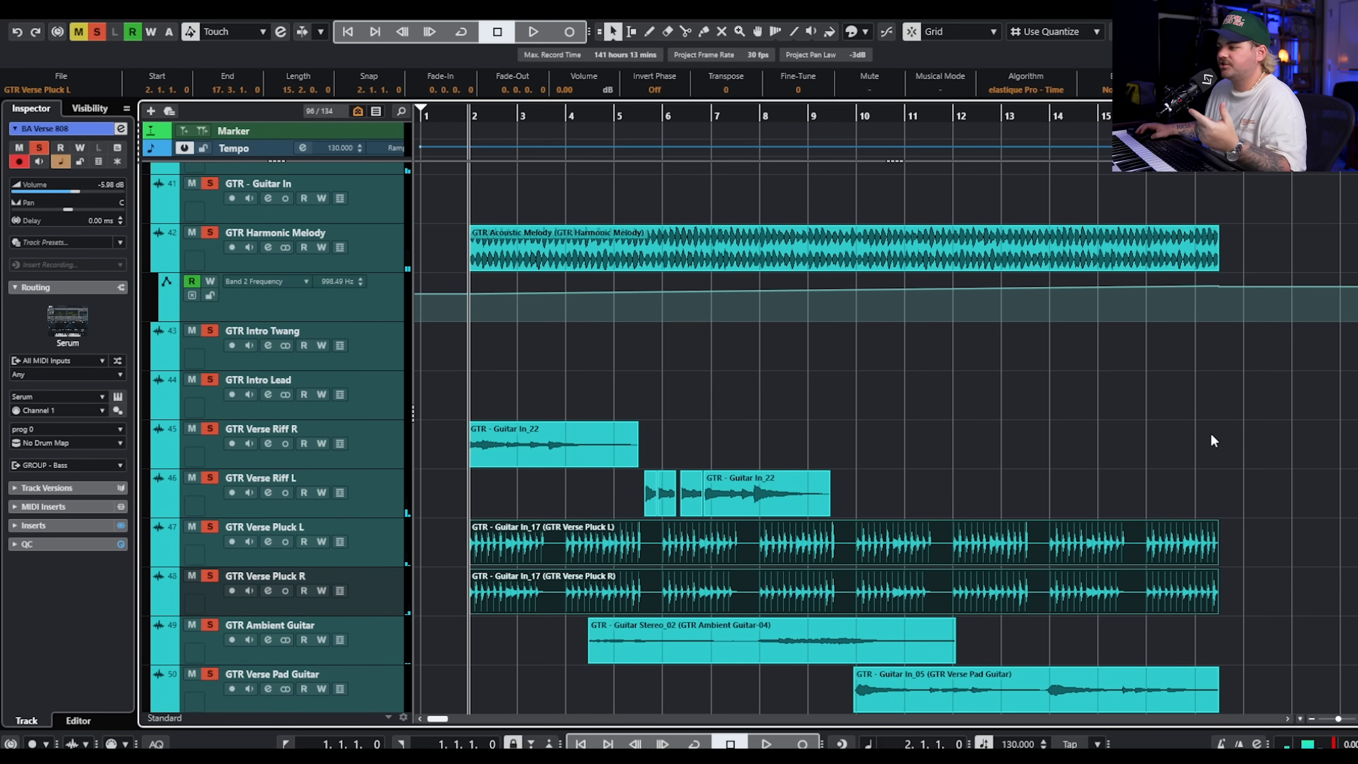
pyautogui.moveTo(520, 404); pyautogui.dragTo(825, 499)
pyautogui.scroll(-4, 902, 458)
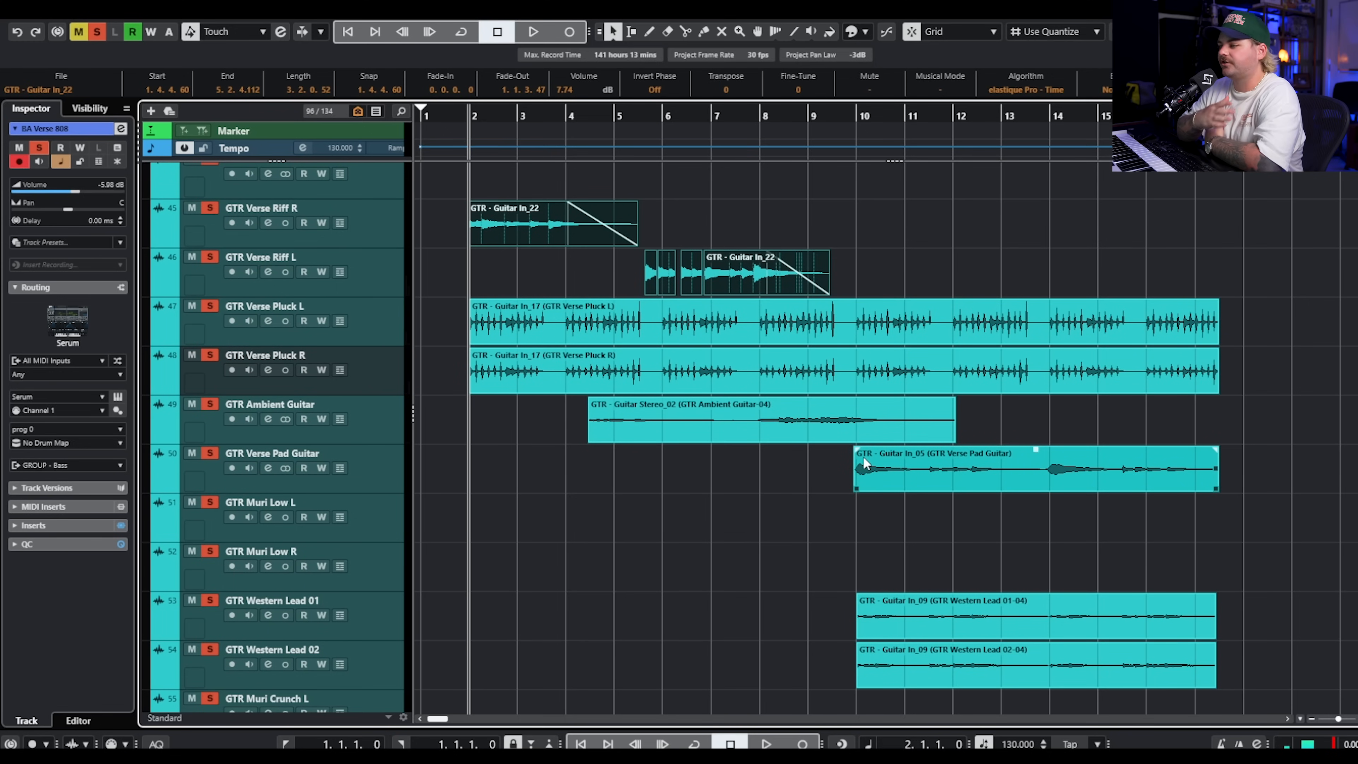
pyautogui.scroll(15, 866, 436)
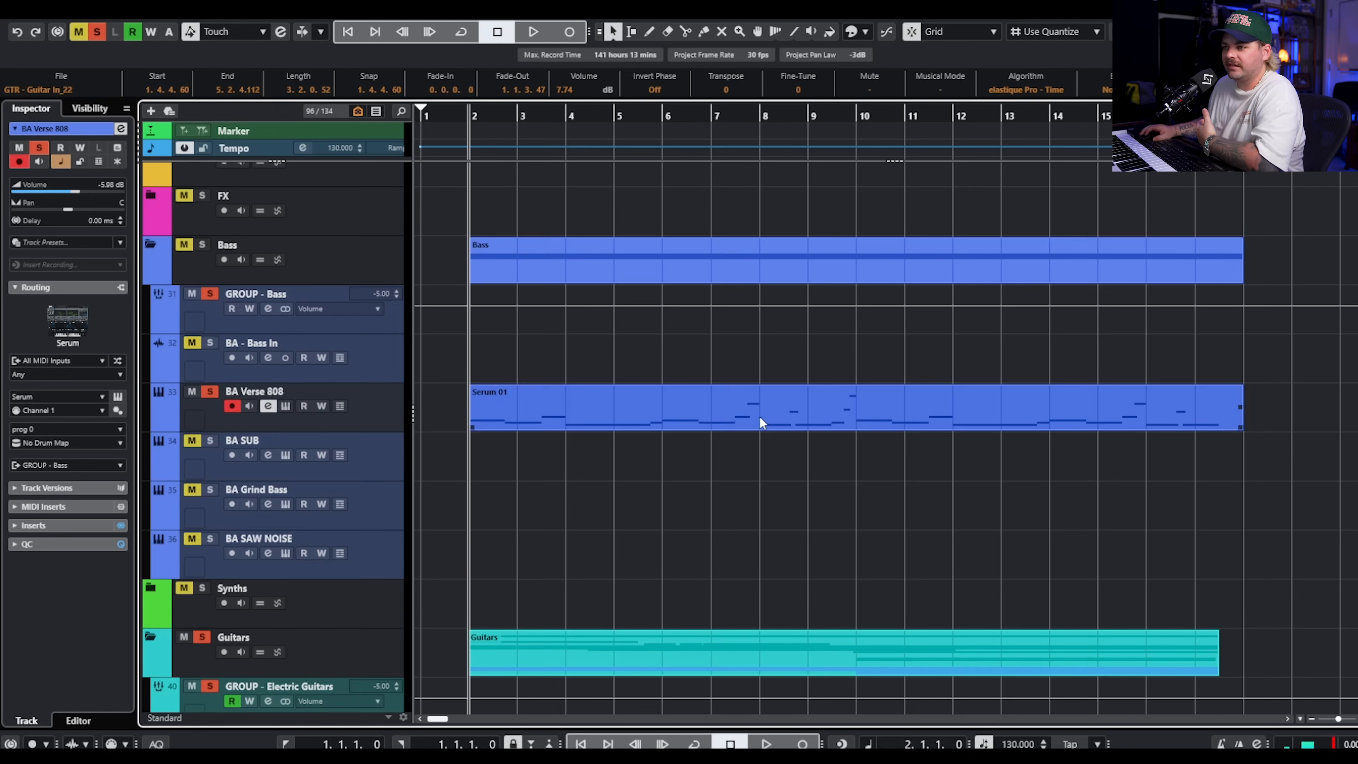
pyautogui.scroll(5, 772, 377)
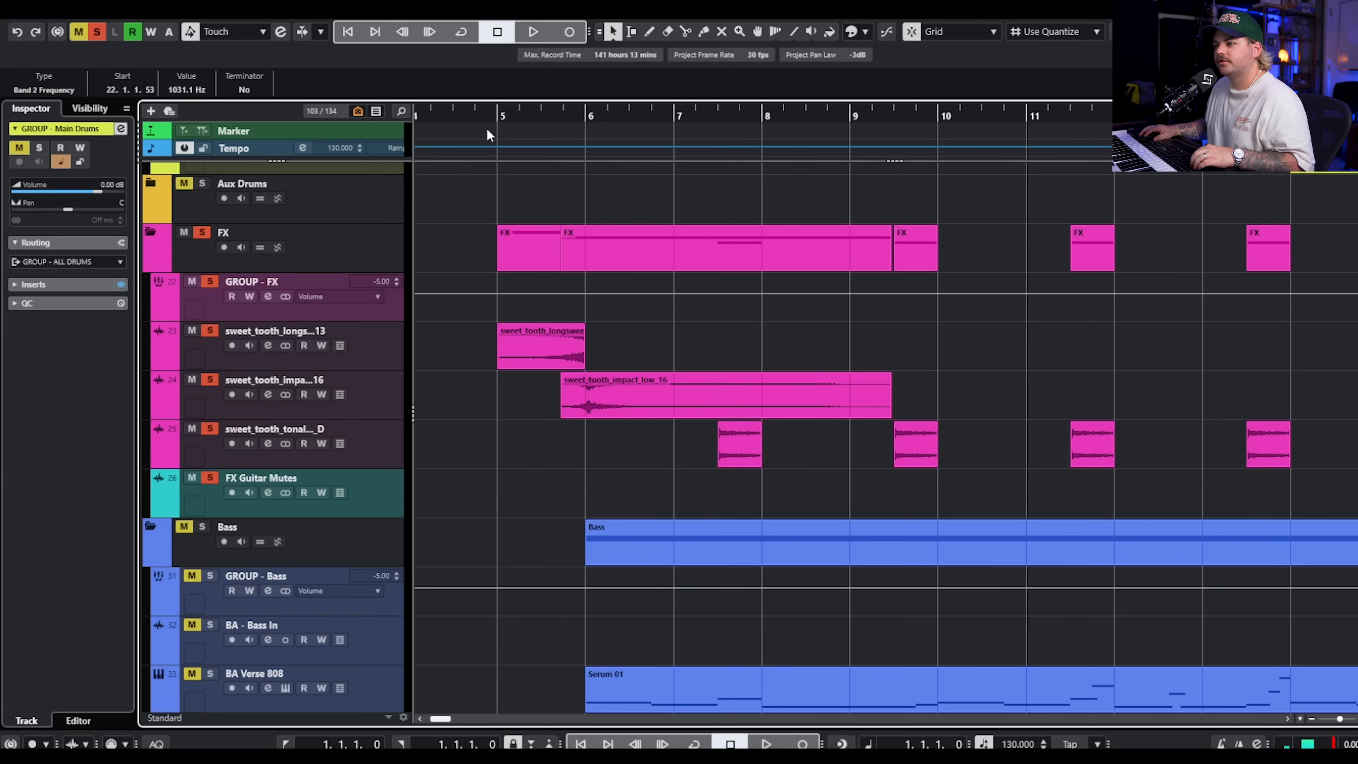
# Move the clips four bars later, solo the FX folder, and play its effects from just before bar 6 and again from about bar 7.
pyautogui.moveTo(487, 127); pyautogui.dragTo(558, 122)
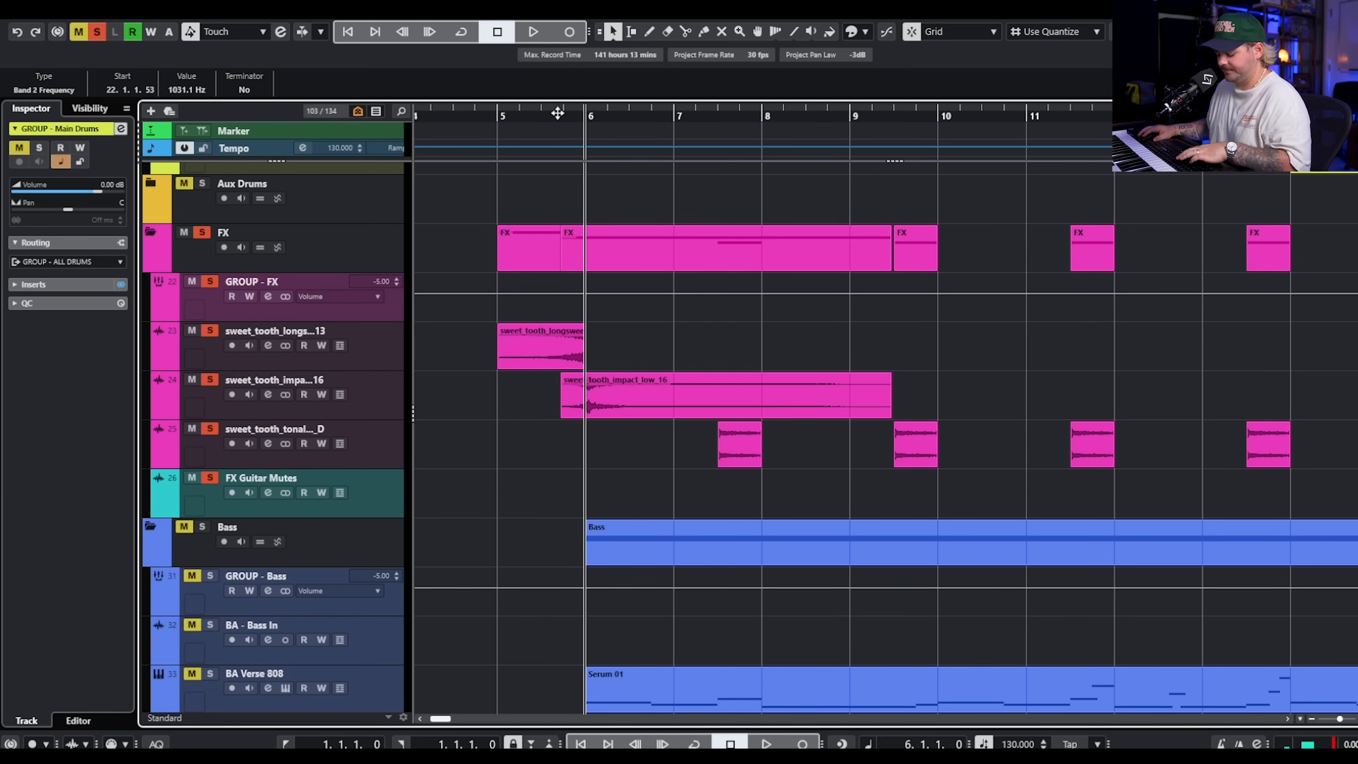
pyautogui.click(558, 113)
pyautogui.press('space')
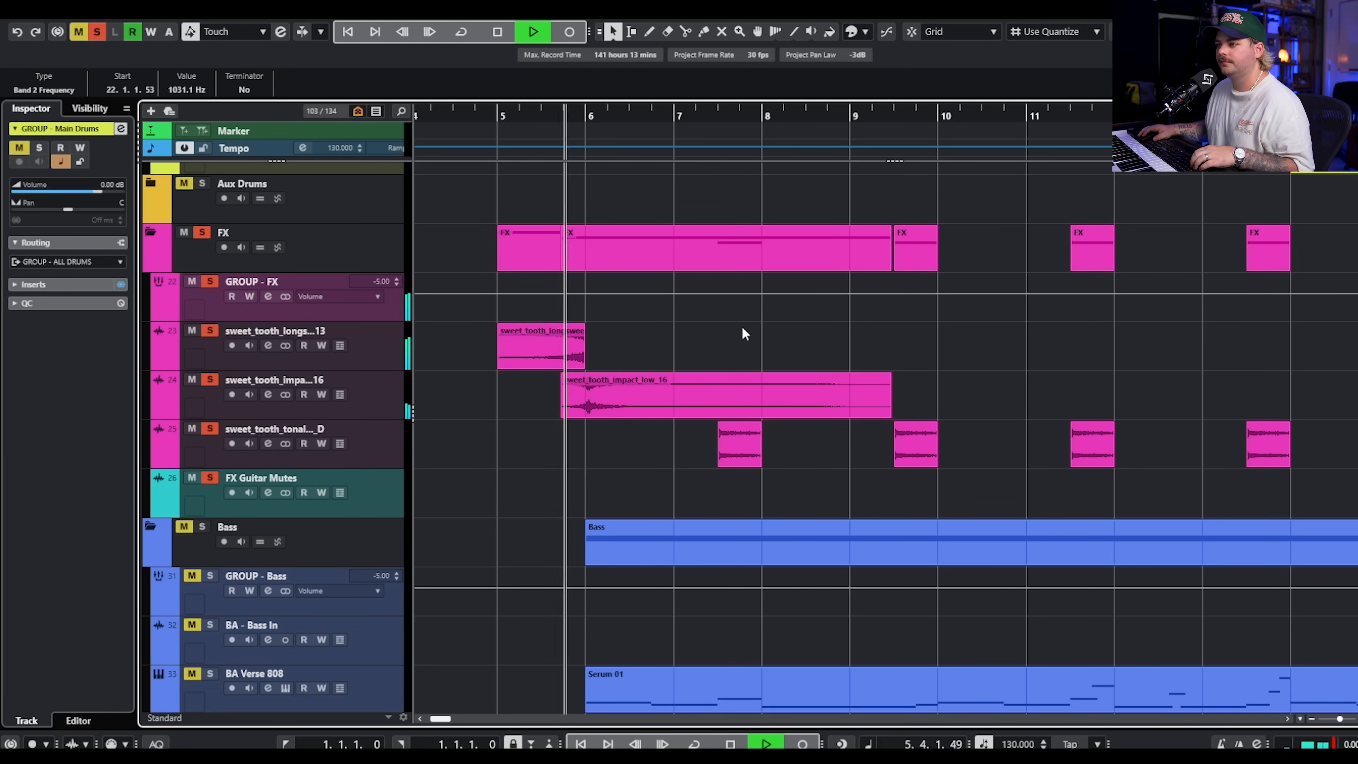
pyautogui.press('space')
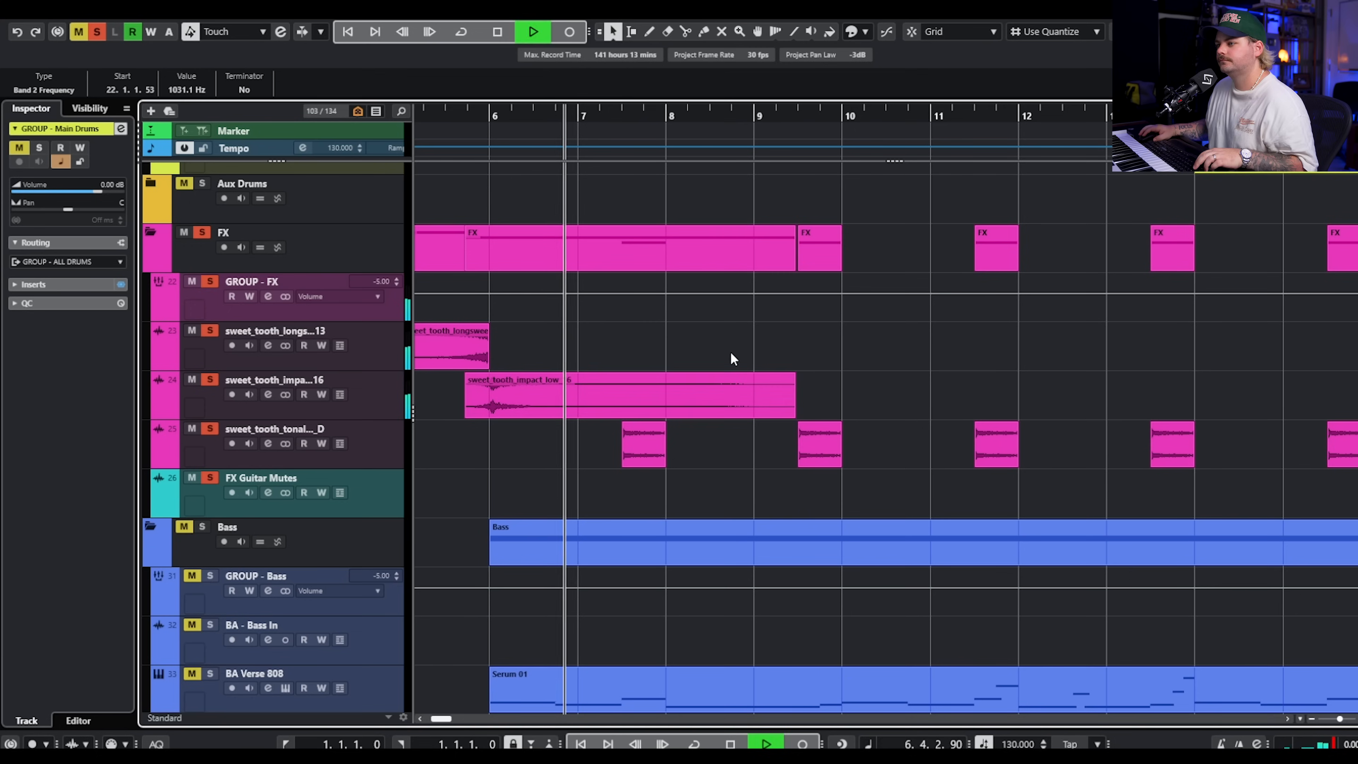
pyautogui.click(590, 132)
pyautogui.press('space')
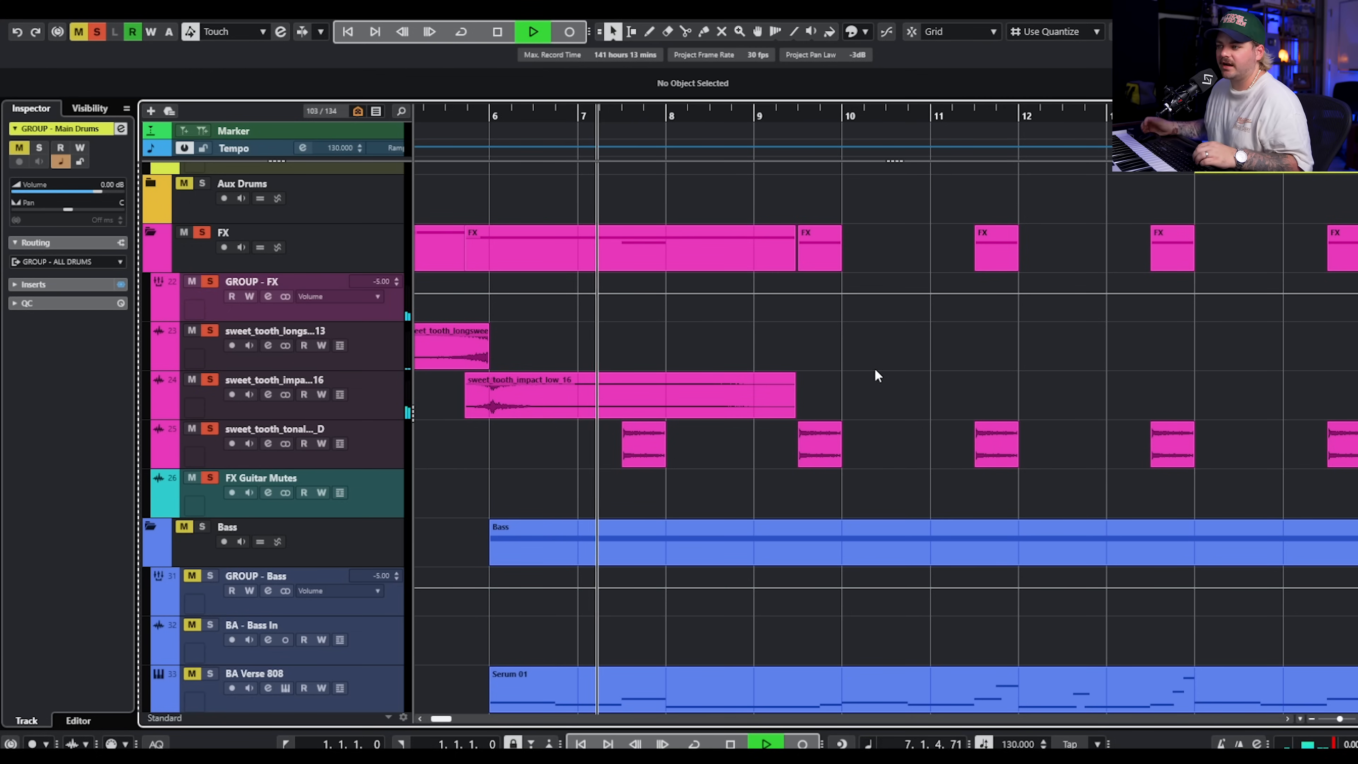
# Add the Bass folder to the solo during playback, hear it with the FX layers, and stop.
pyautogui.click(202, 515)
pyautogui.click(202, 524)
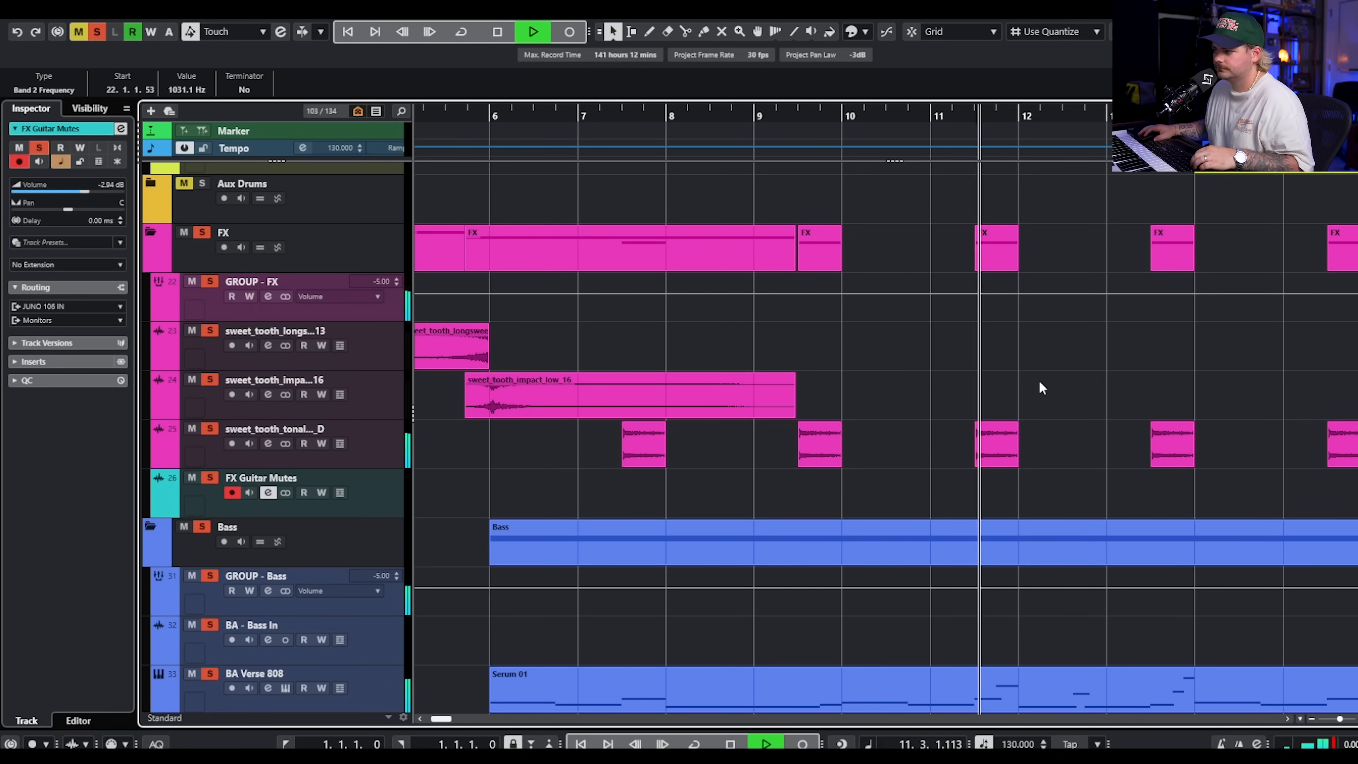
pyautogui.press('space')
# Solo Crushed Kick 2, Metal Snare 2 and the hat loop, and select the opening kick and snare clips at bars 14 to 15.
pyautogui.scroll(6, 1041, 375)
pyautogui.hscroll(2, 1041, 375)
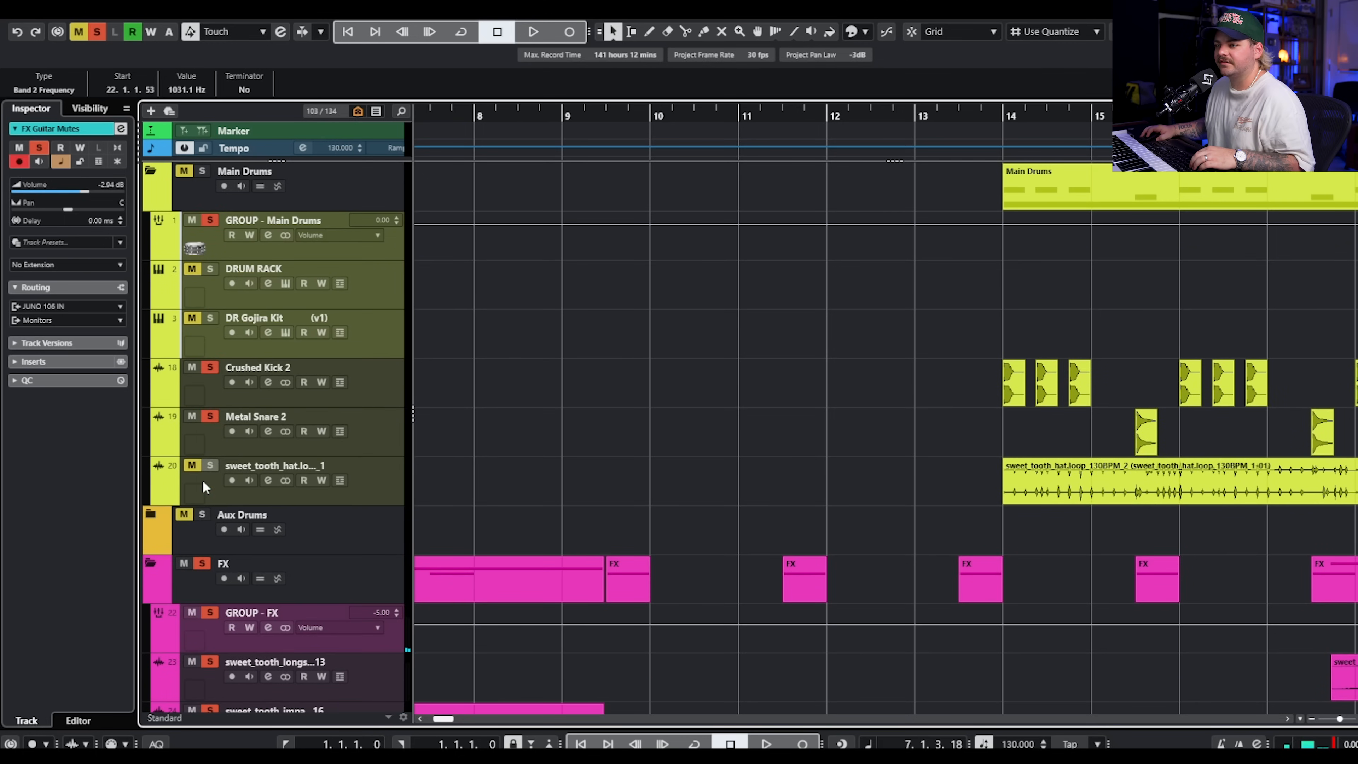
pyautogui.hscroll(4, 950, 369)
pyautogui.moveTo(746, 357); pyautogui.dragTo(954, 427)
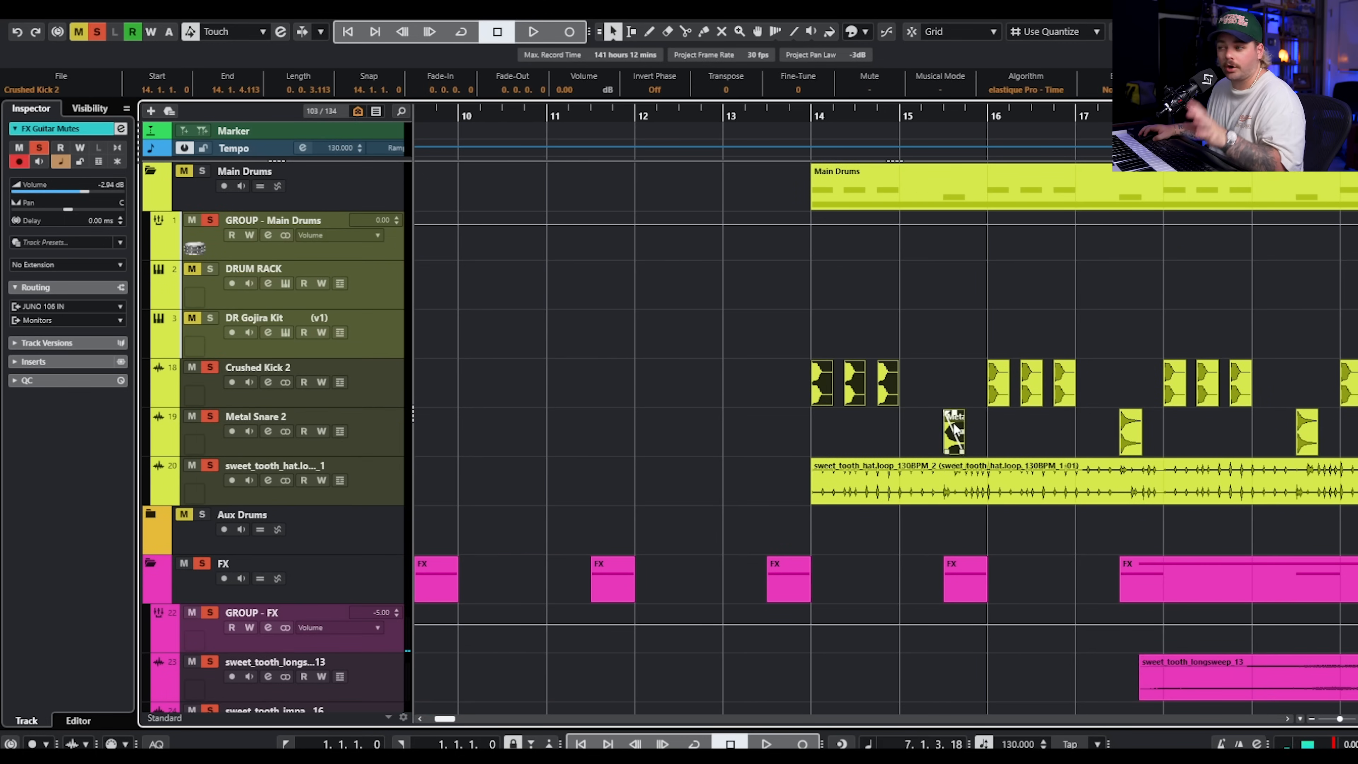
# Select the hat loop track, play the soloed drums, FX and bass from just before bar 14, and stop.
pyautogui.click(374, 471)
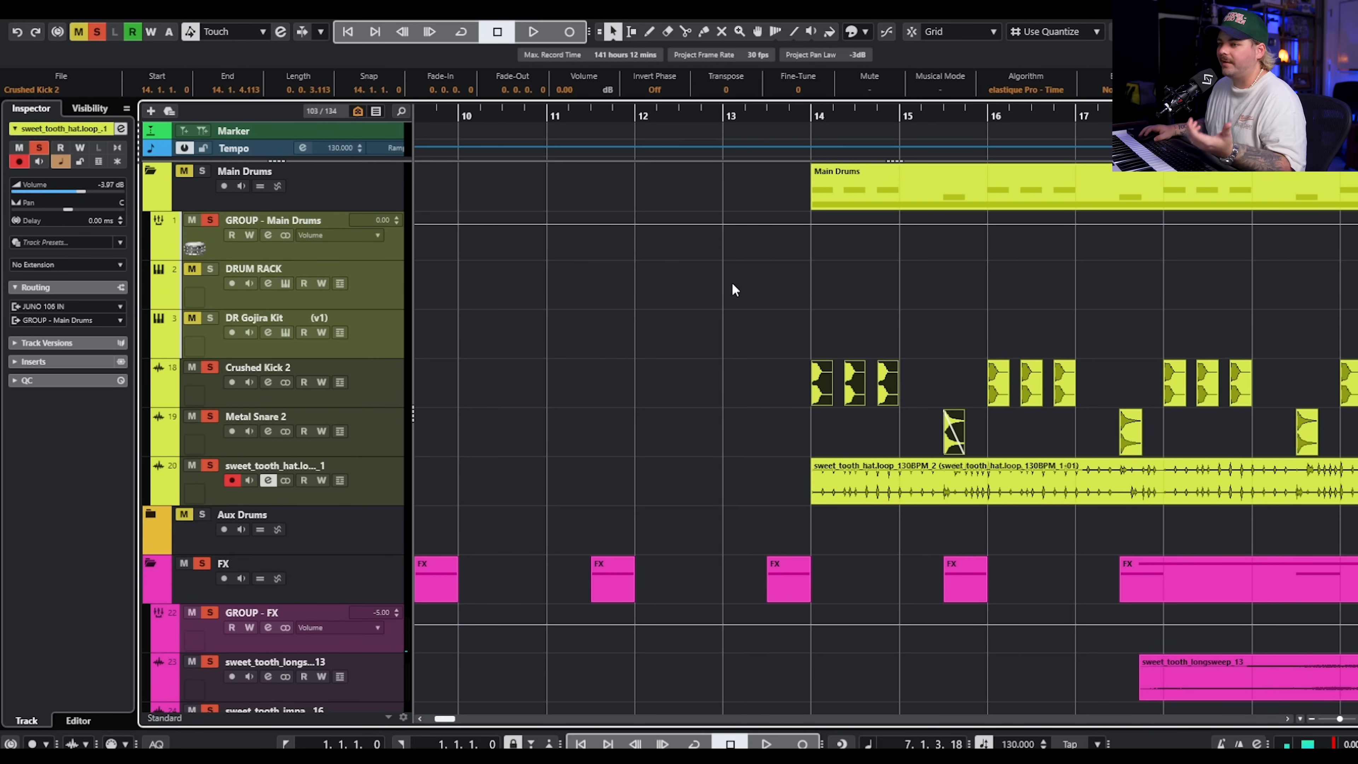
pyautogui.click(803, 125)
pyautogui.press('space')
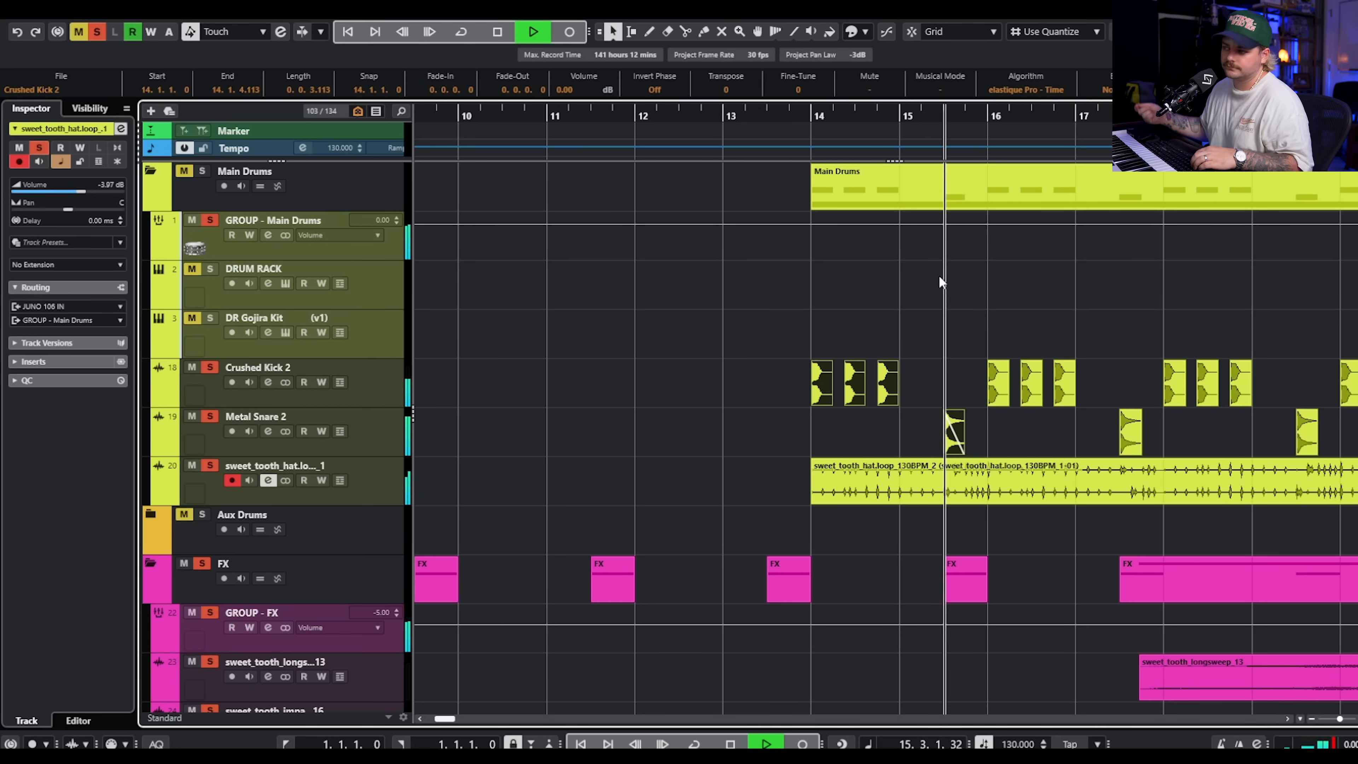
pyautogui.hscroll(3, 976, 303)
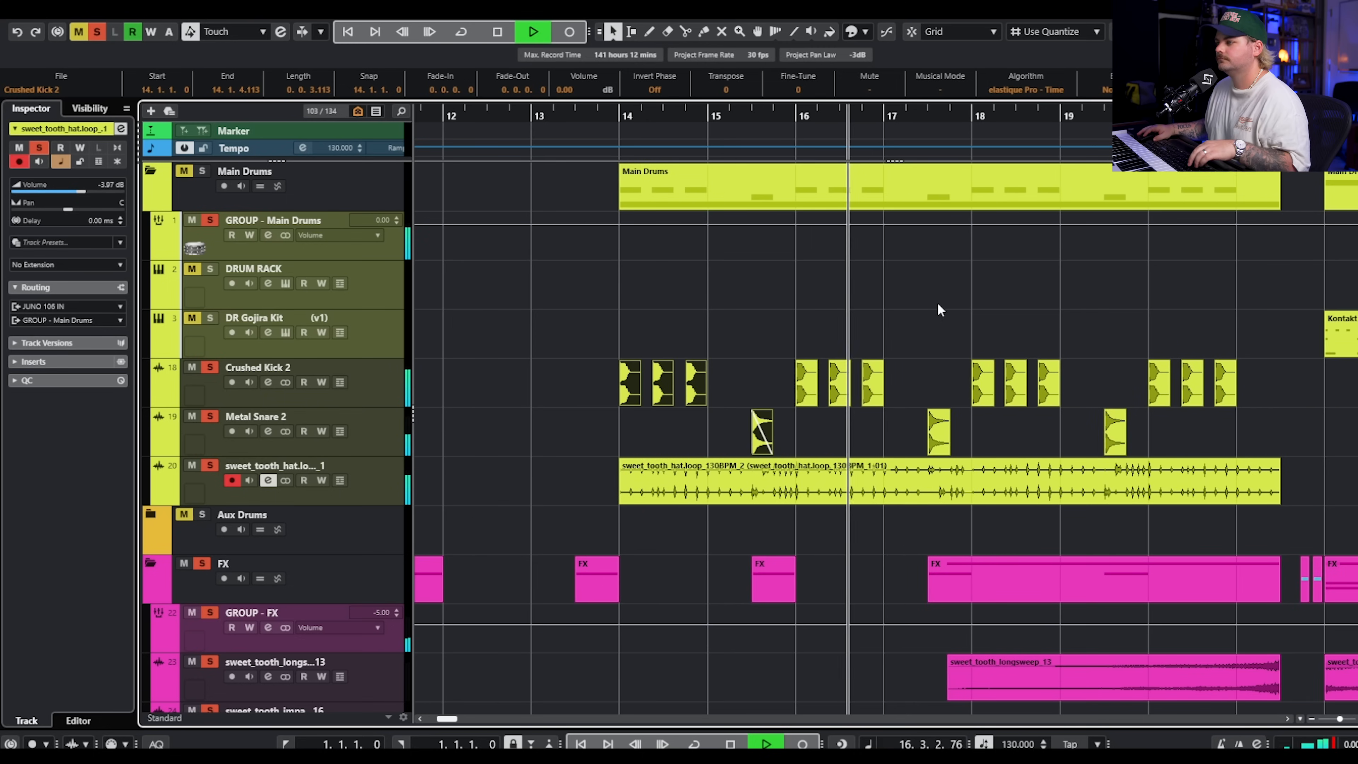
pyautogui.scroll(-4, 937, 294)
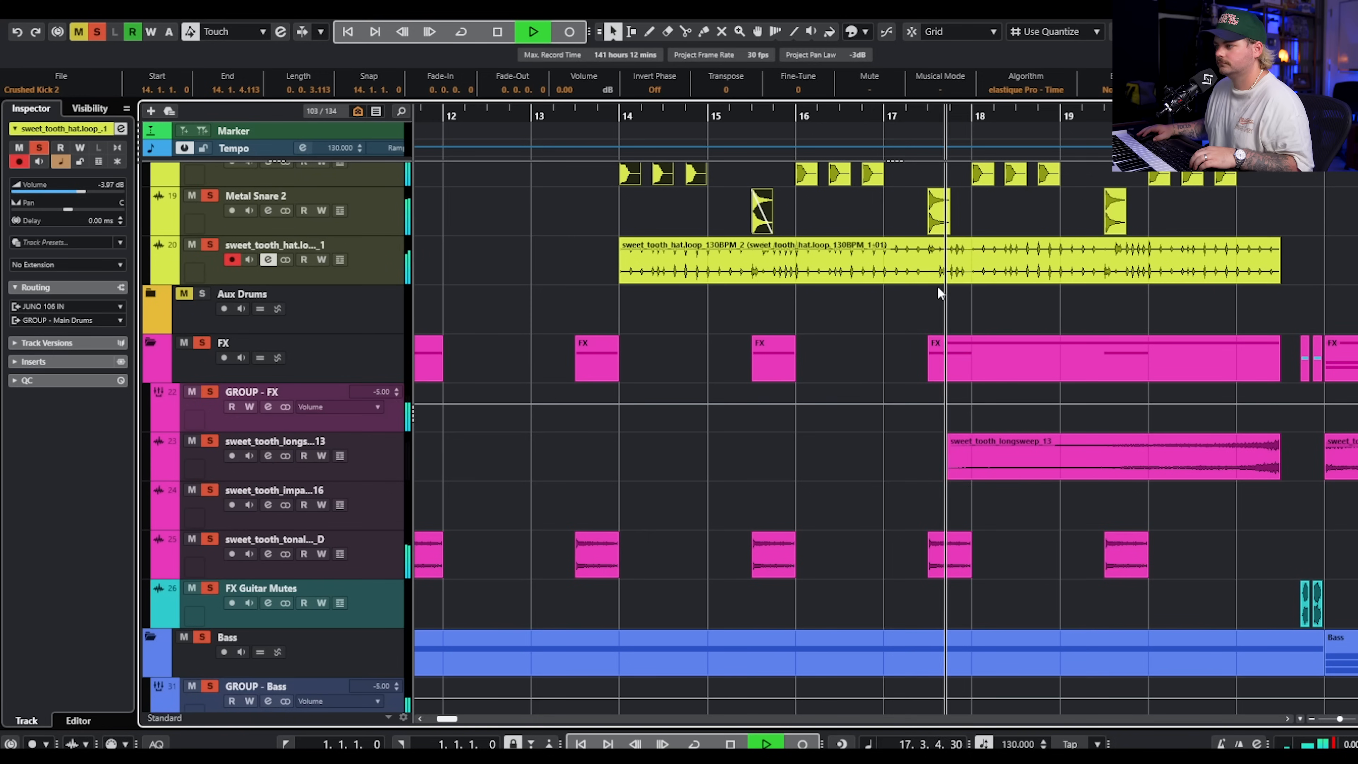
pyautogui.scroll(-2, 766, 410)
pyautogui.press('space')
# Add the Guitars folder to the solo and replay the full verse layering from just before bar 14.
pyautogui.scroll(-10, 655, 426)
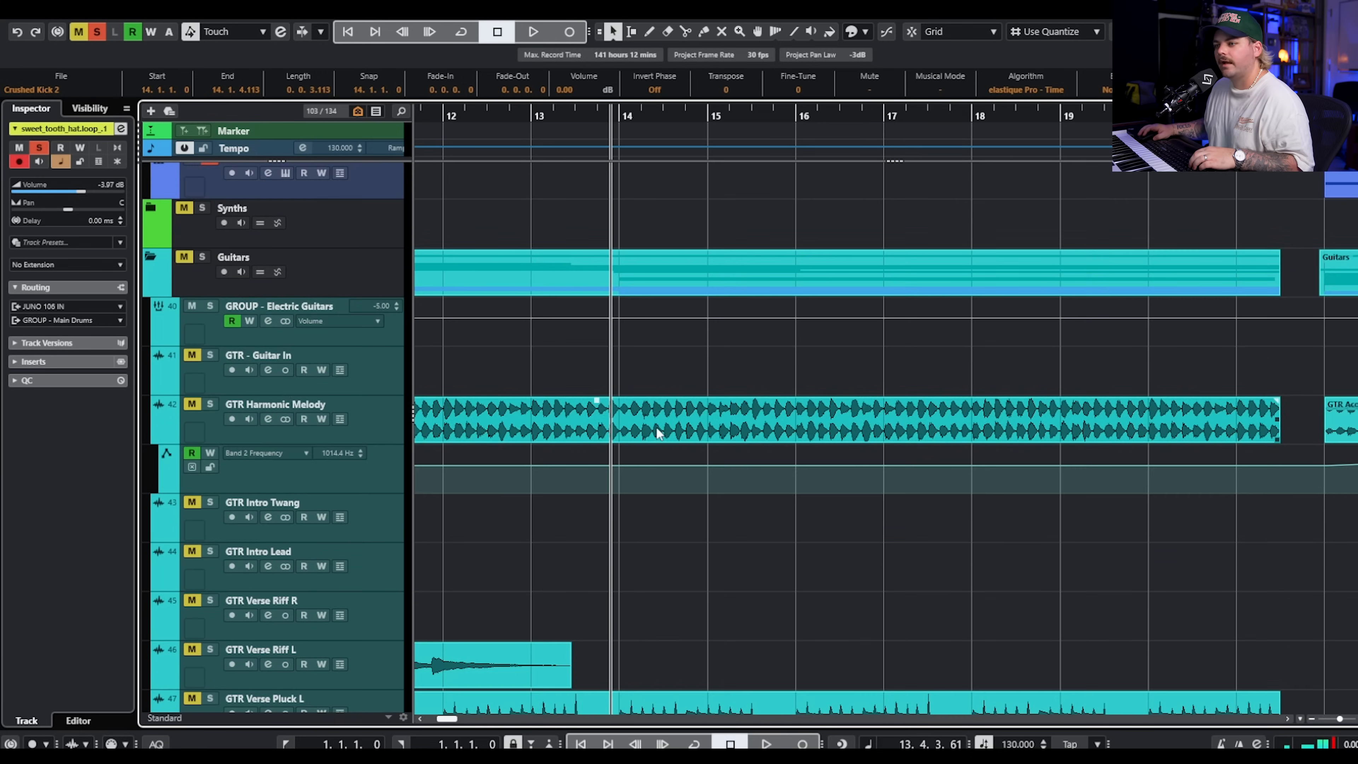
pyautogui.scroll(12, 734, 254)
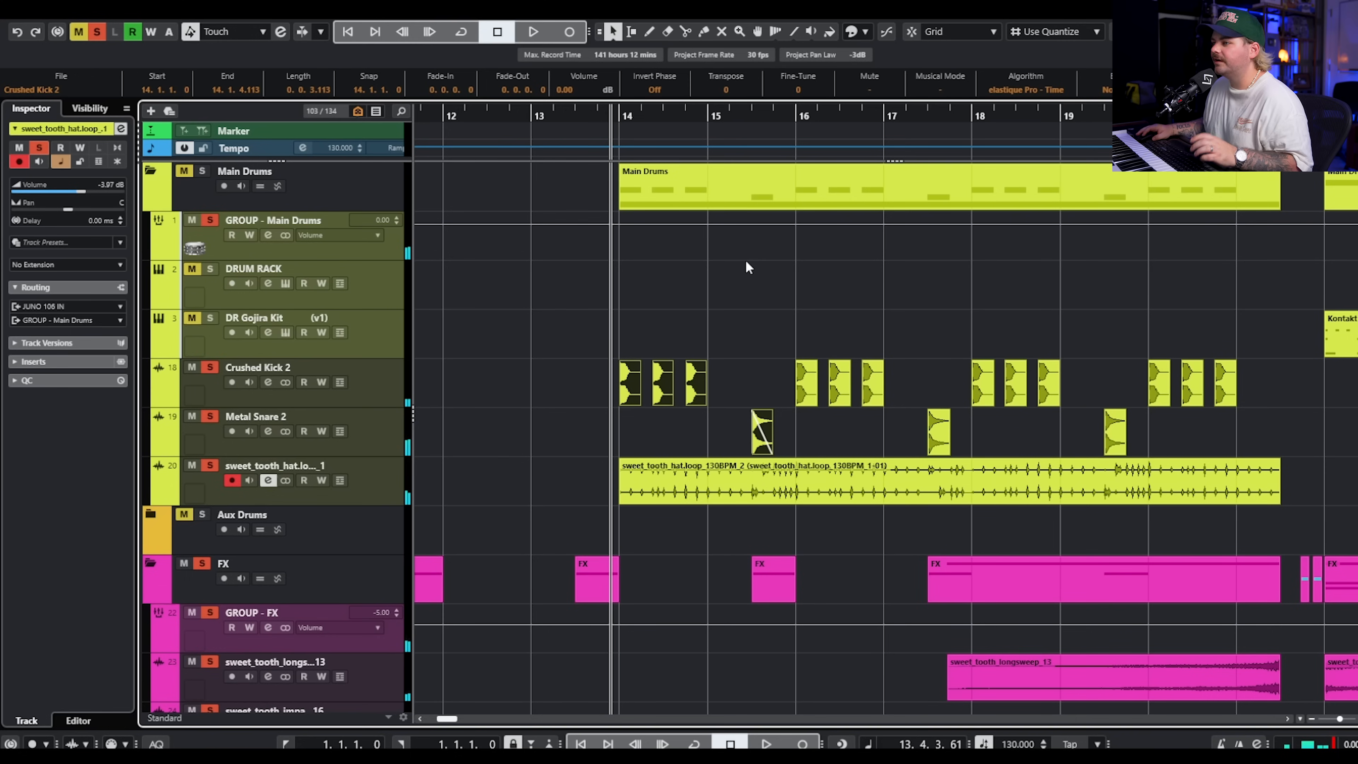
pyautogui.press('space')
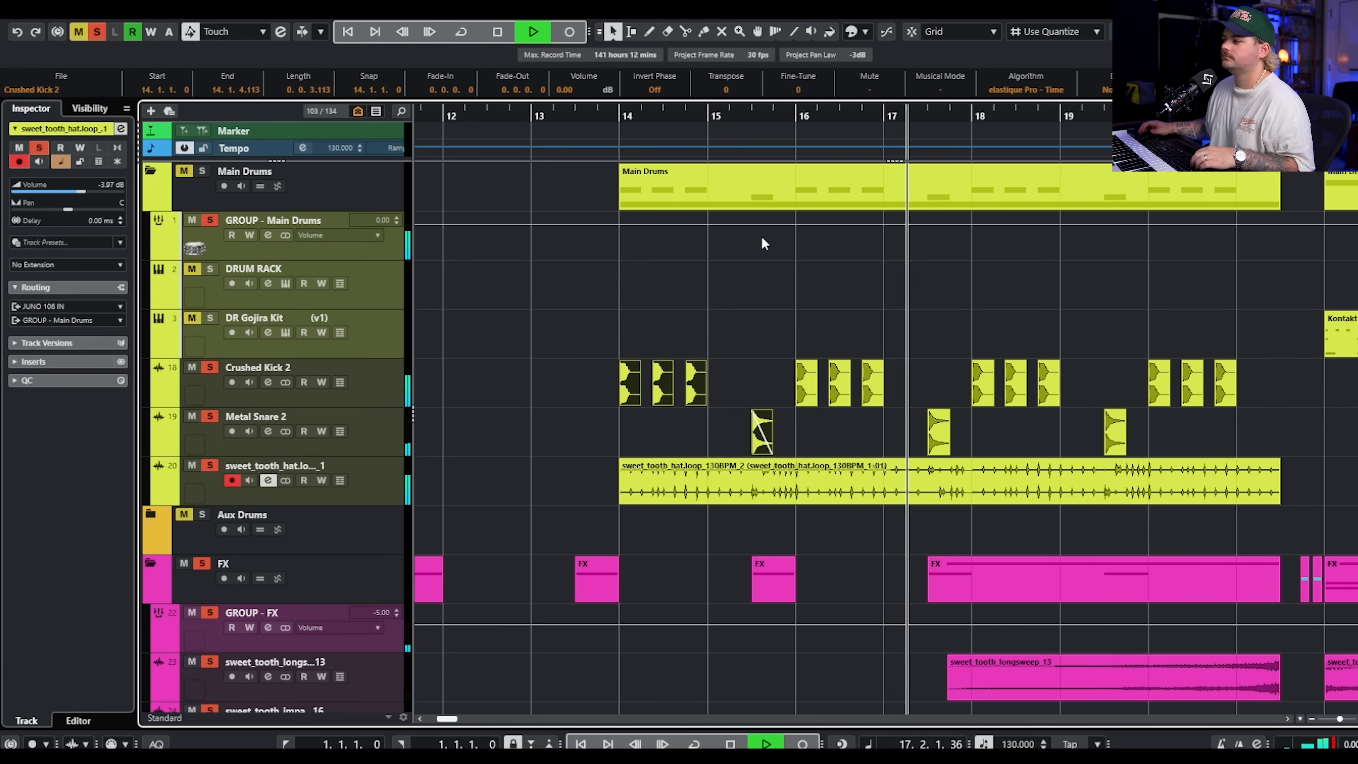
pyautogui.hscroll(4, 1153, 324)
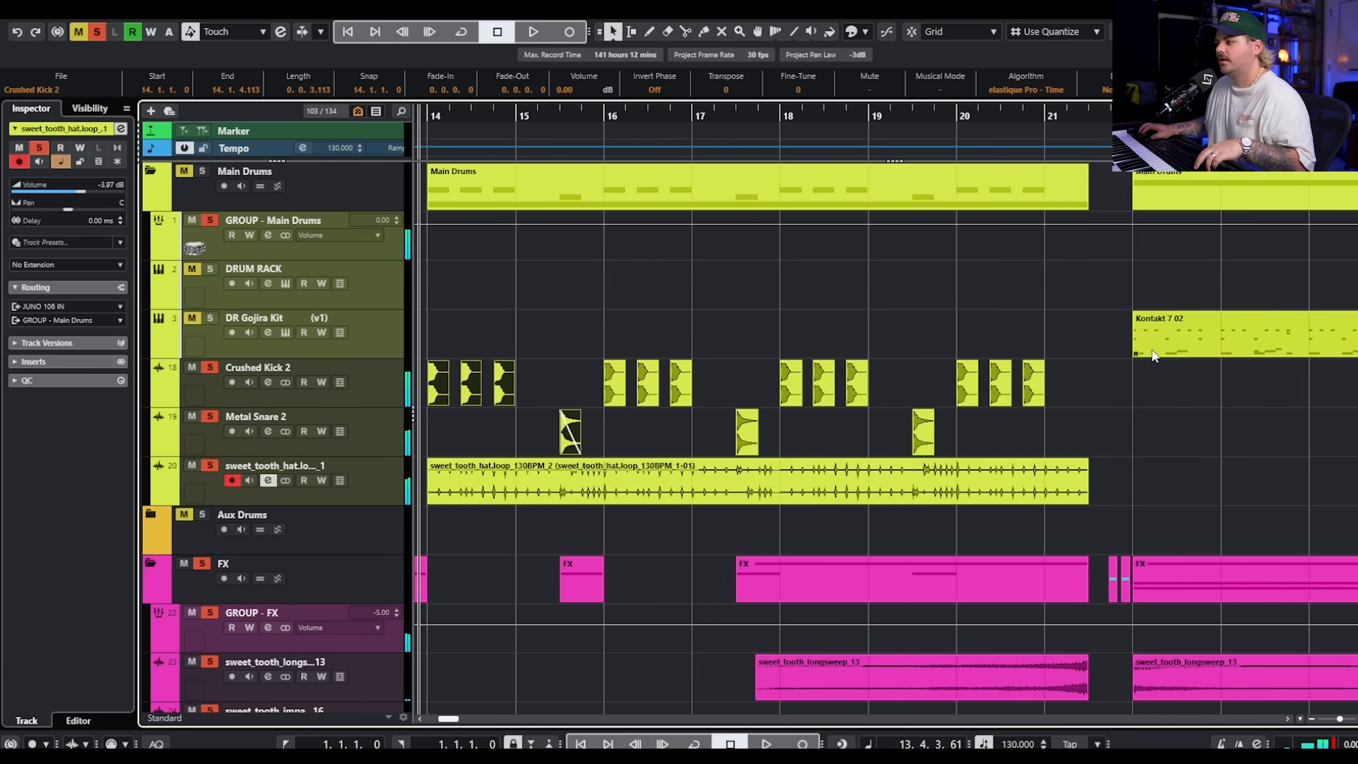
# Place the playhead at bar 19 beat 3 and examine the guitar clips around the gap before bar 22.
pyautogui.scroll(-6, 1082, 318)
pyautogui.click(914, 121)
pyautogui.scroll(-15, 1069, 401)
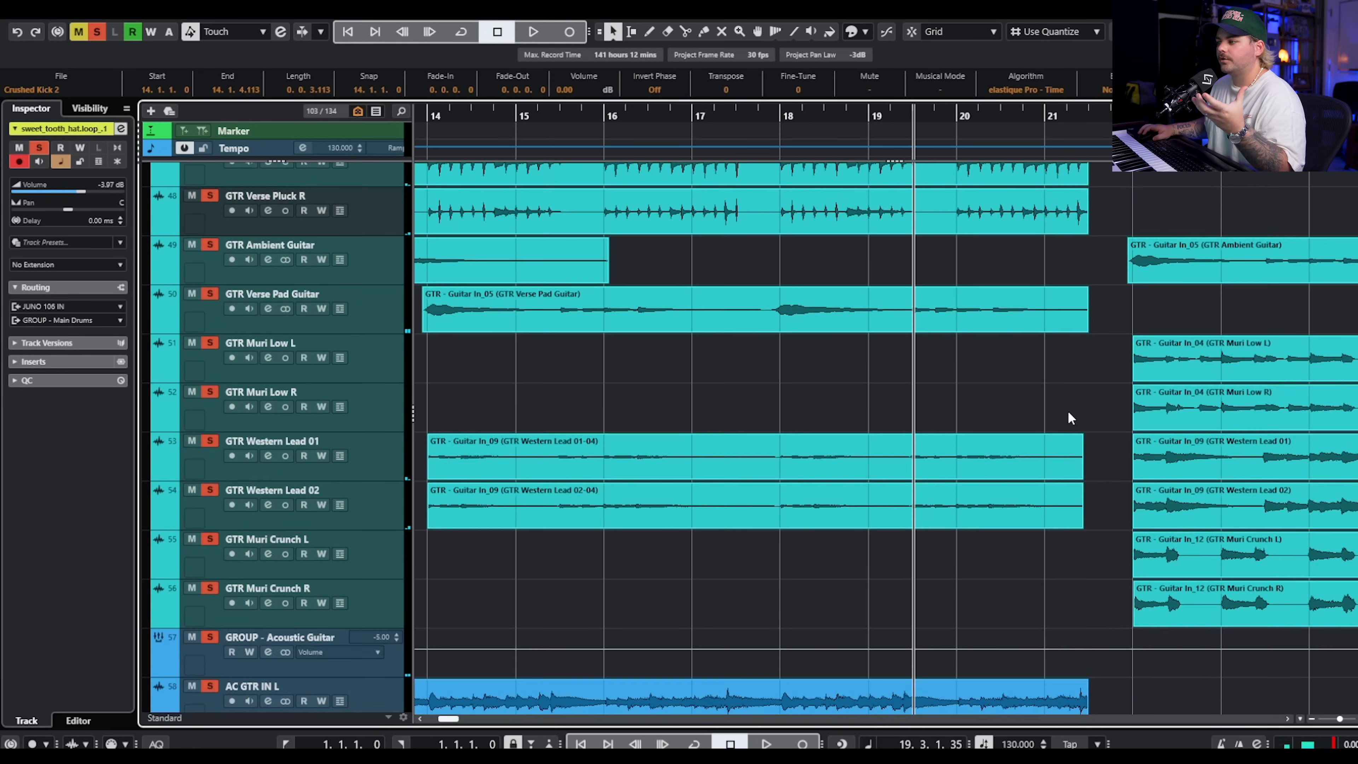
pyautogui.scroll(-6, 1072, 409)
pyautogui.scroll(15, 1085, 406)
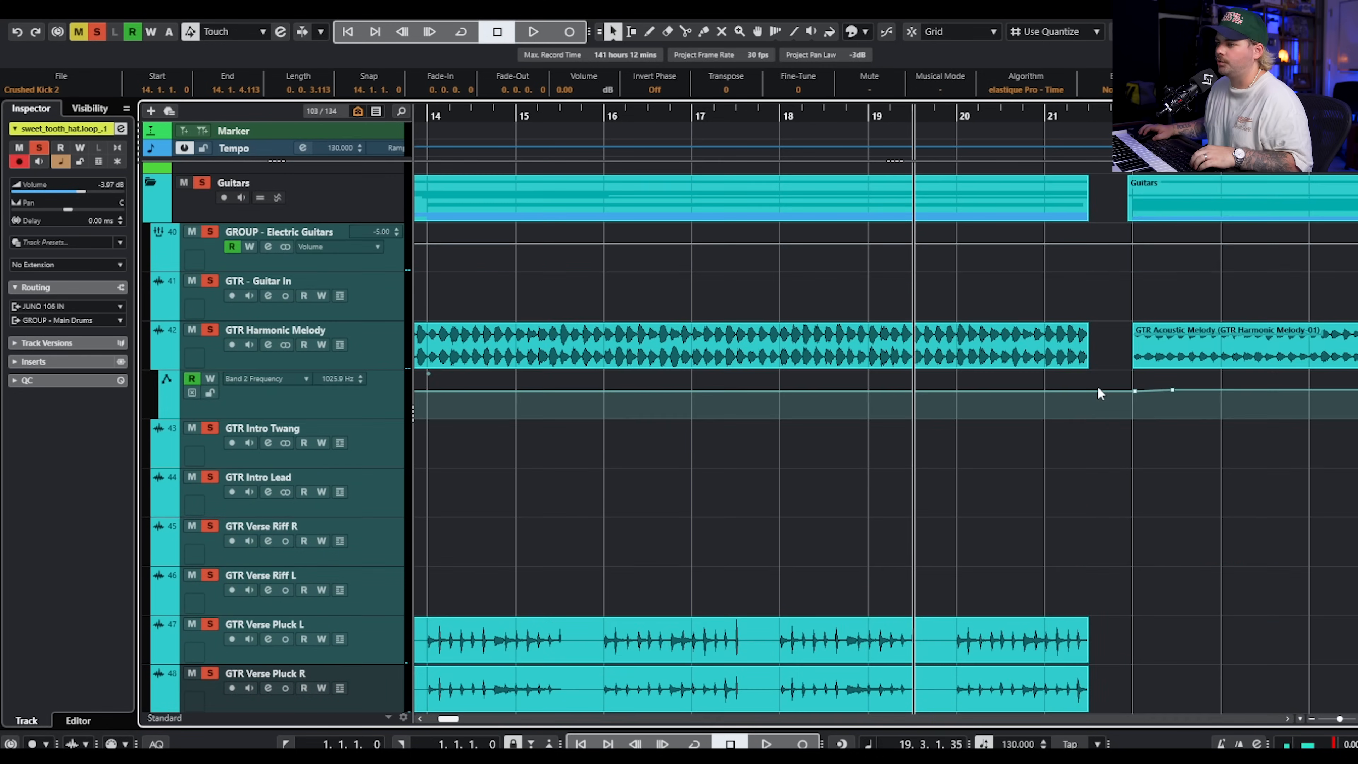
pyautogui.scroll(3, 1096, 385)
# Show the Mute automation of GROUP - Electric Guitars and switch the mute on from 21.3.1.0 until bar 22.
pyautogui.click(324, 357)
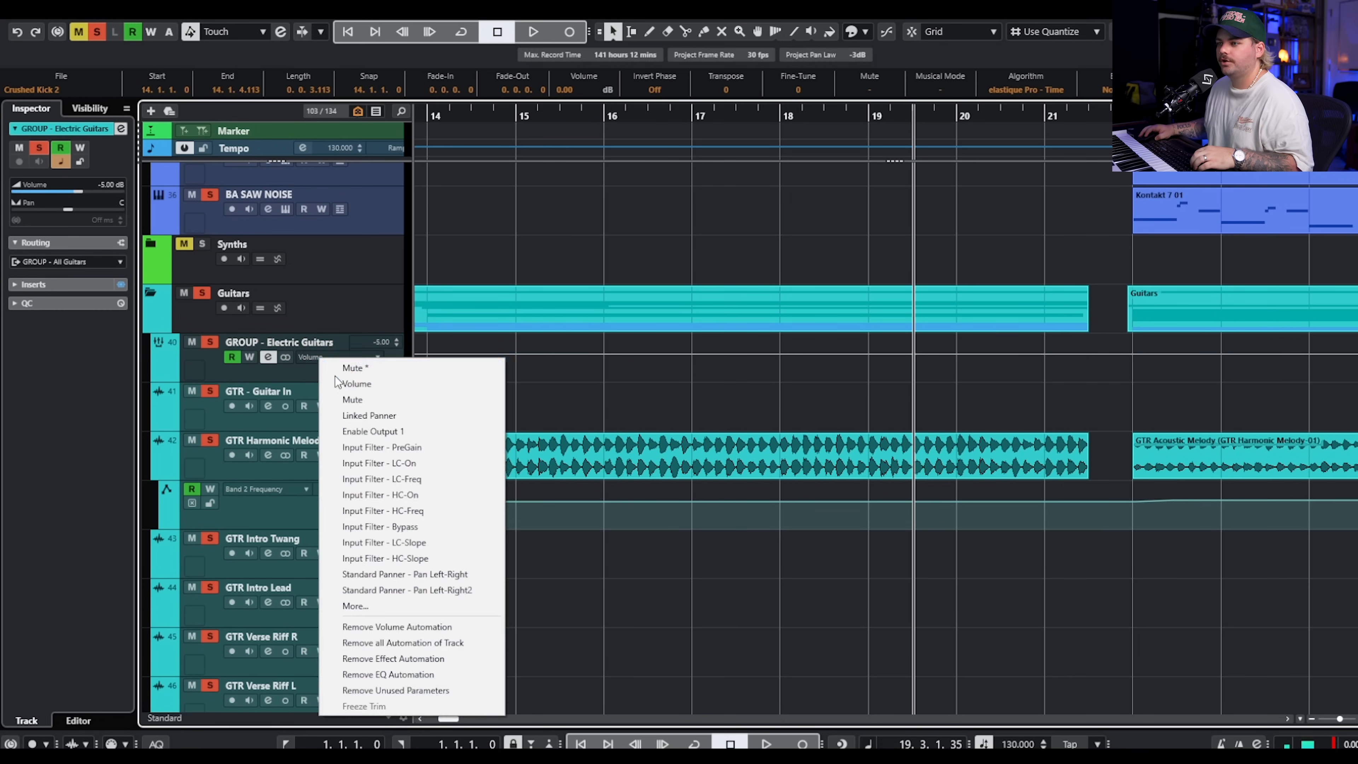
pyautogui.click(351, 369)
pyautogui.click(1090, 380)
pyautogui.scroll(5, 1091, 380)
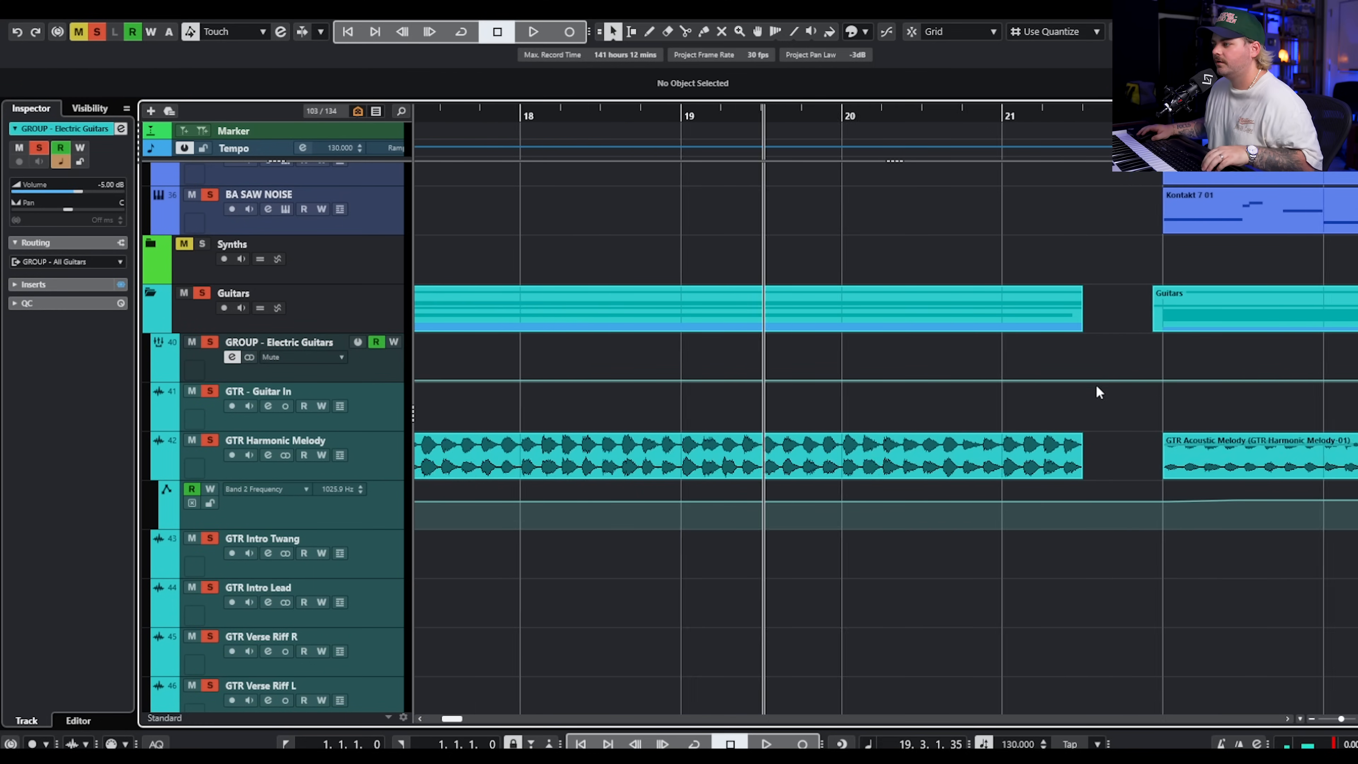
pyautogui.click(1161, 31)
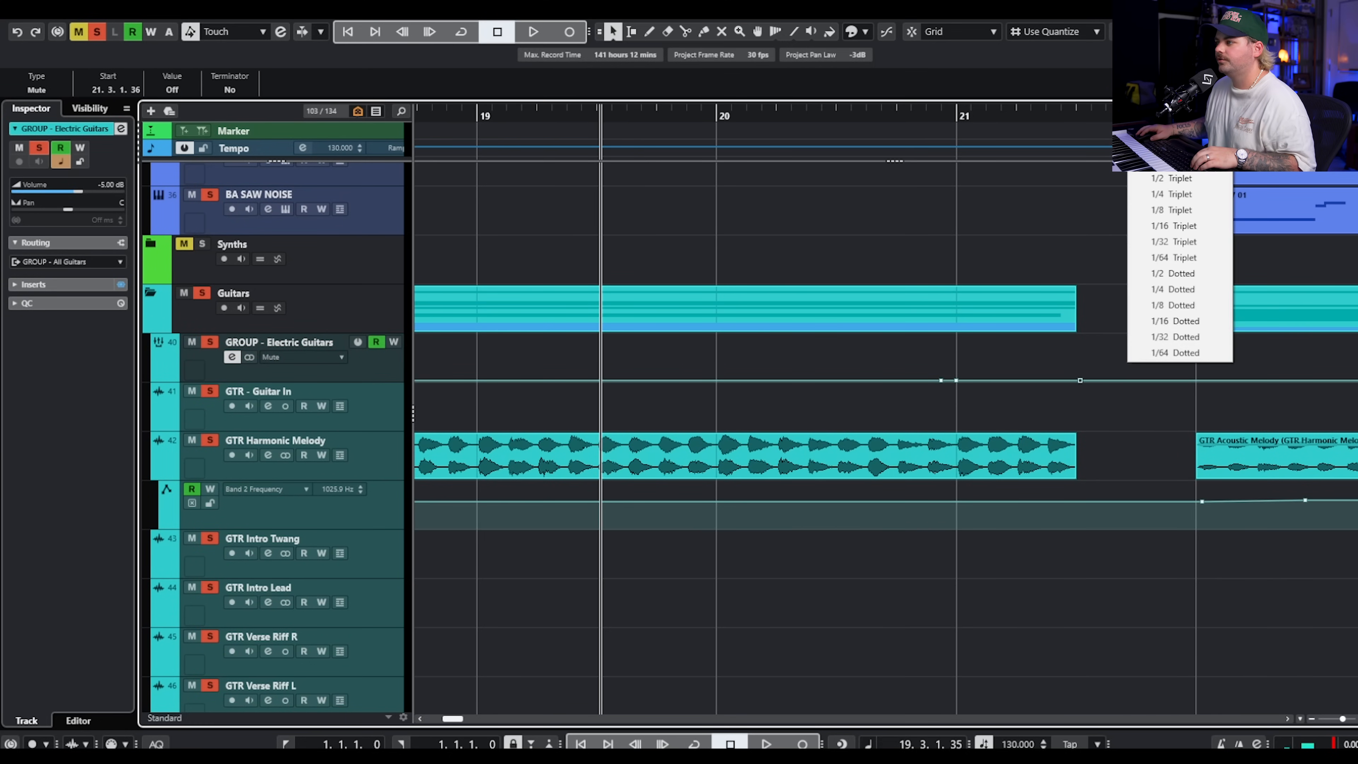
pyautogui.click(1159, 83)
pyautogui.moveTo(1080, 384); pyautogui.dragTo(1069, 386)
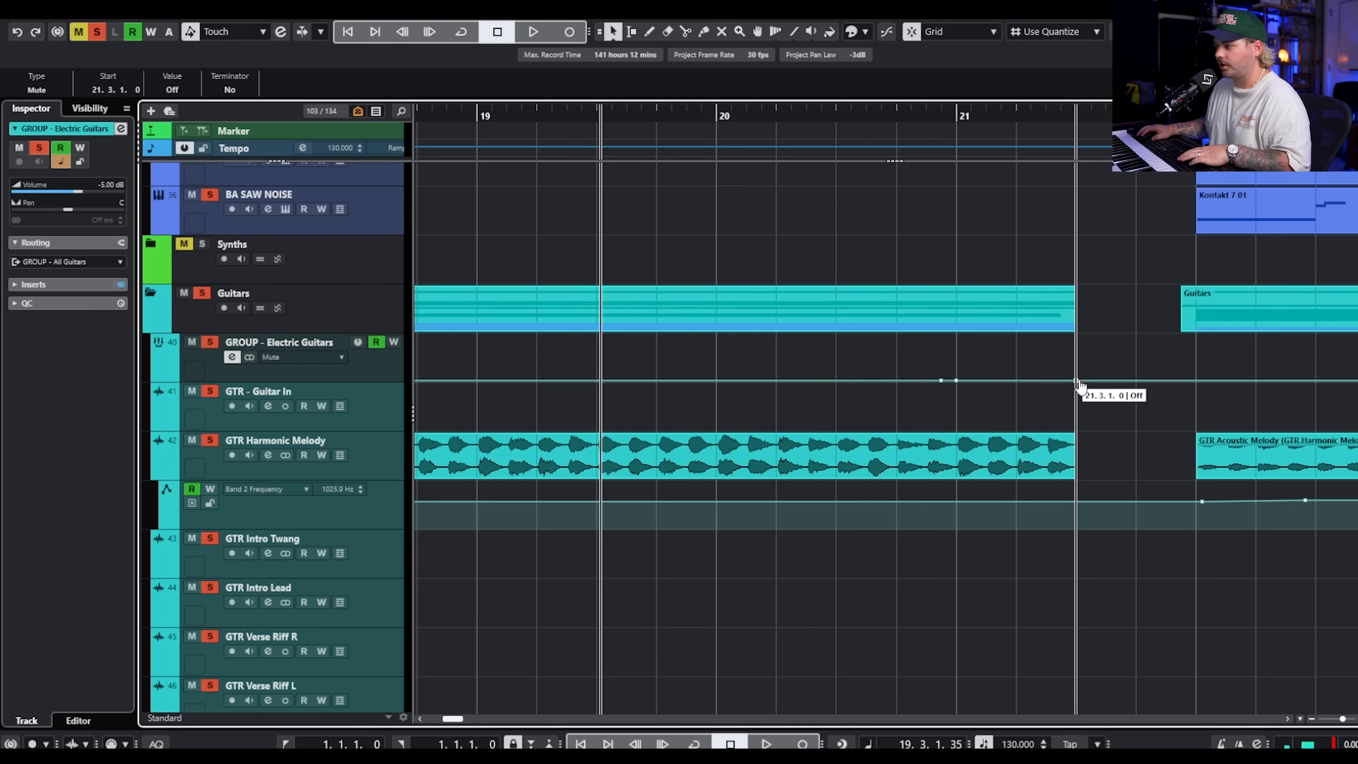
pyautogui.moveTo(1076, 380); pyautogui.dragTo(1076, 327)
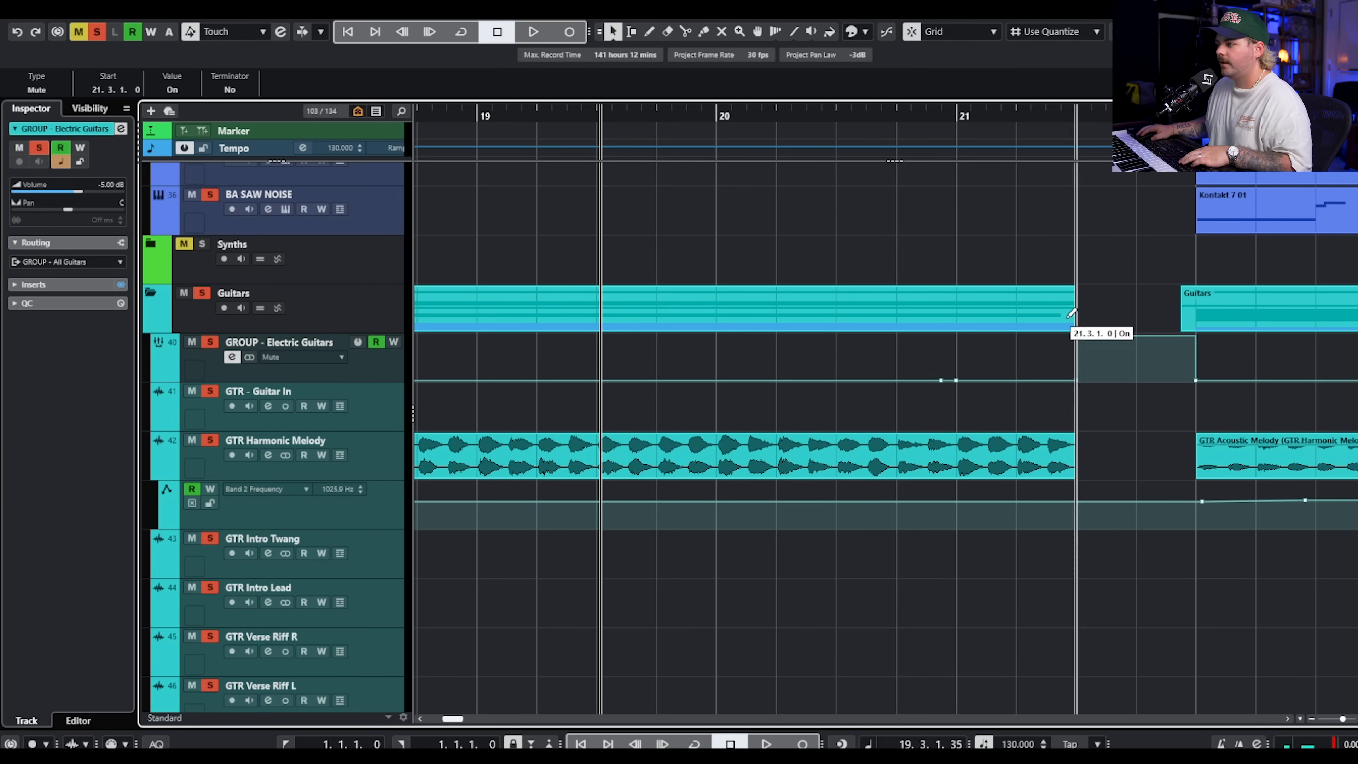
# Play from bar 19 beat 3 through the muted gap into the section at bar 22, and stop.
pyautogui.scroll(-12, 1173, 455)
pyautogui.scroll(6, 1155, 423)
pyautogui.scroll(6, 1147, 404)
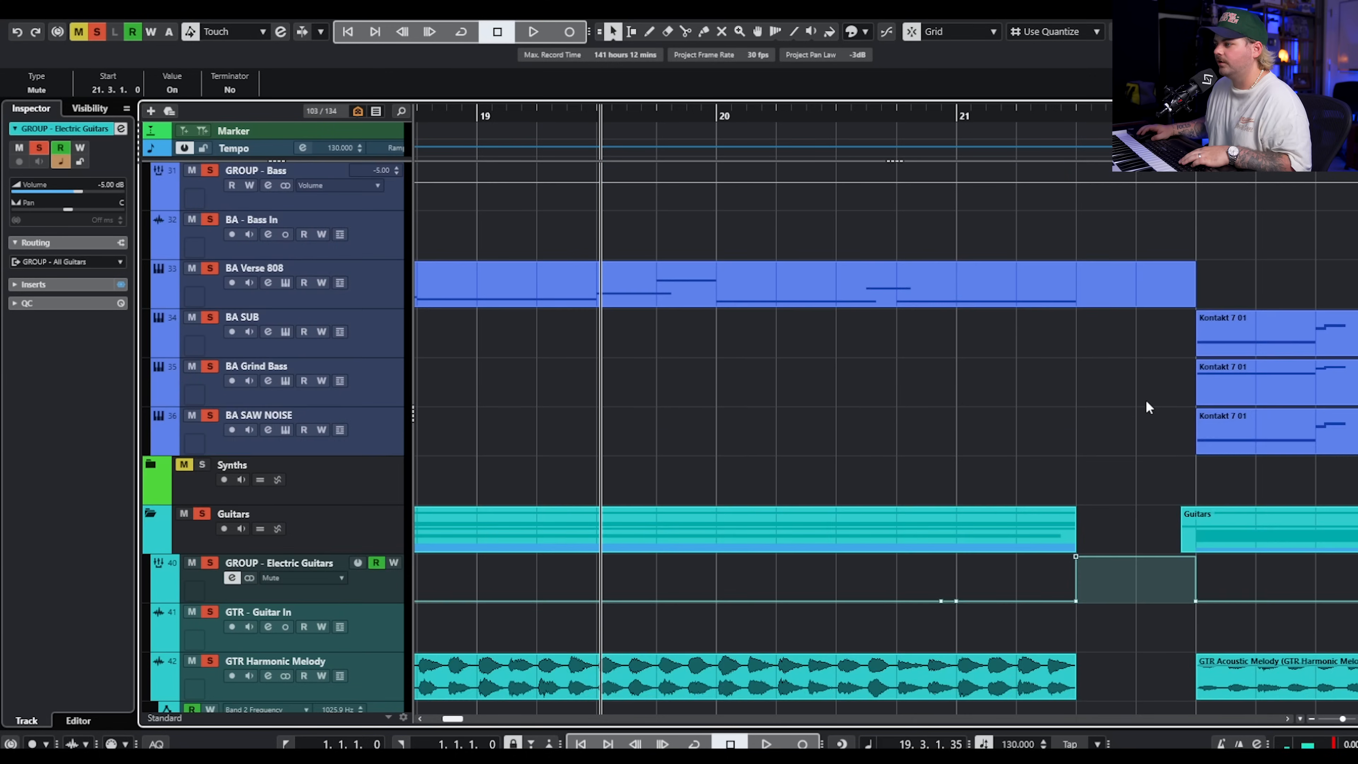
pyautogui.scroll(2, 1144, 405)
pyautogui.press('space')
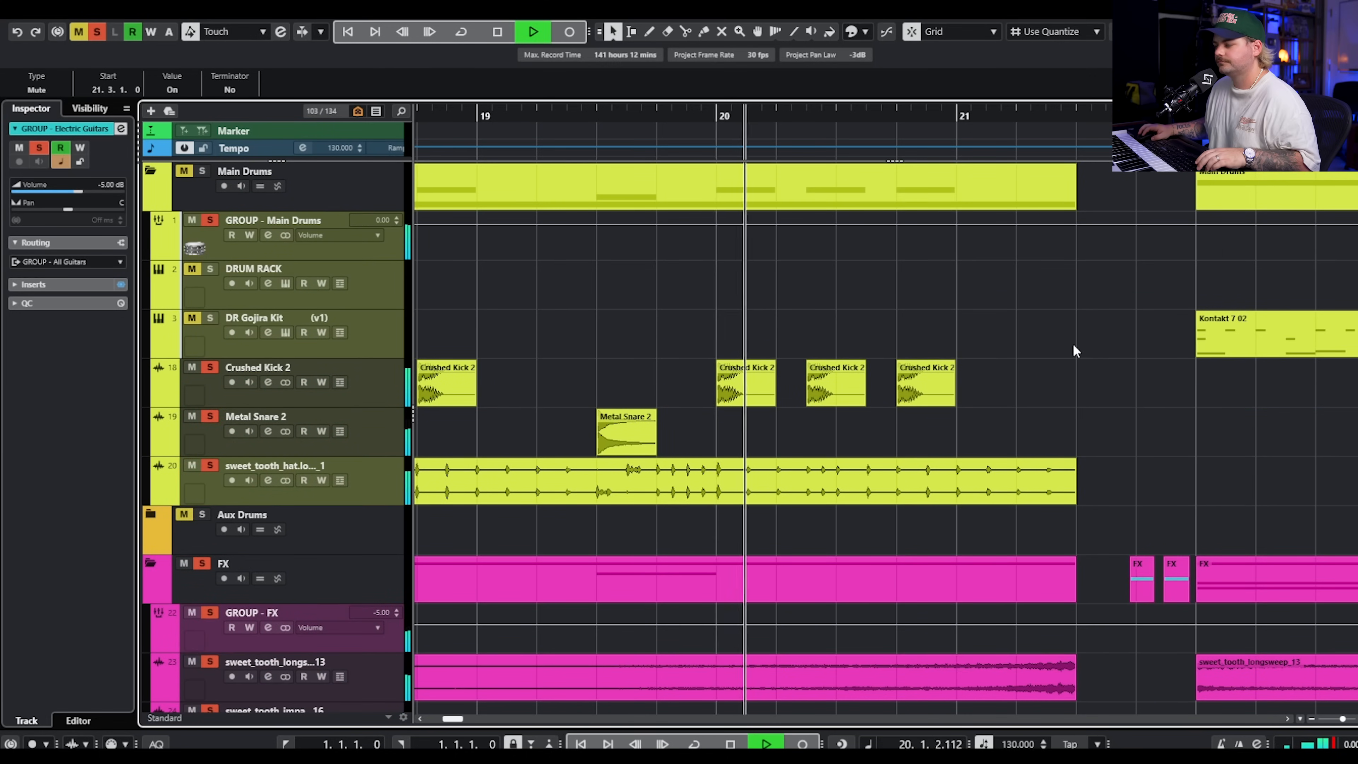
pyautogui.scroll(-8, 888, 356)
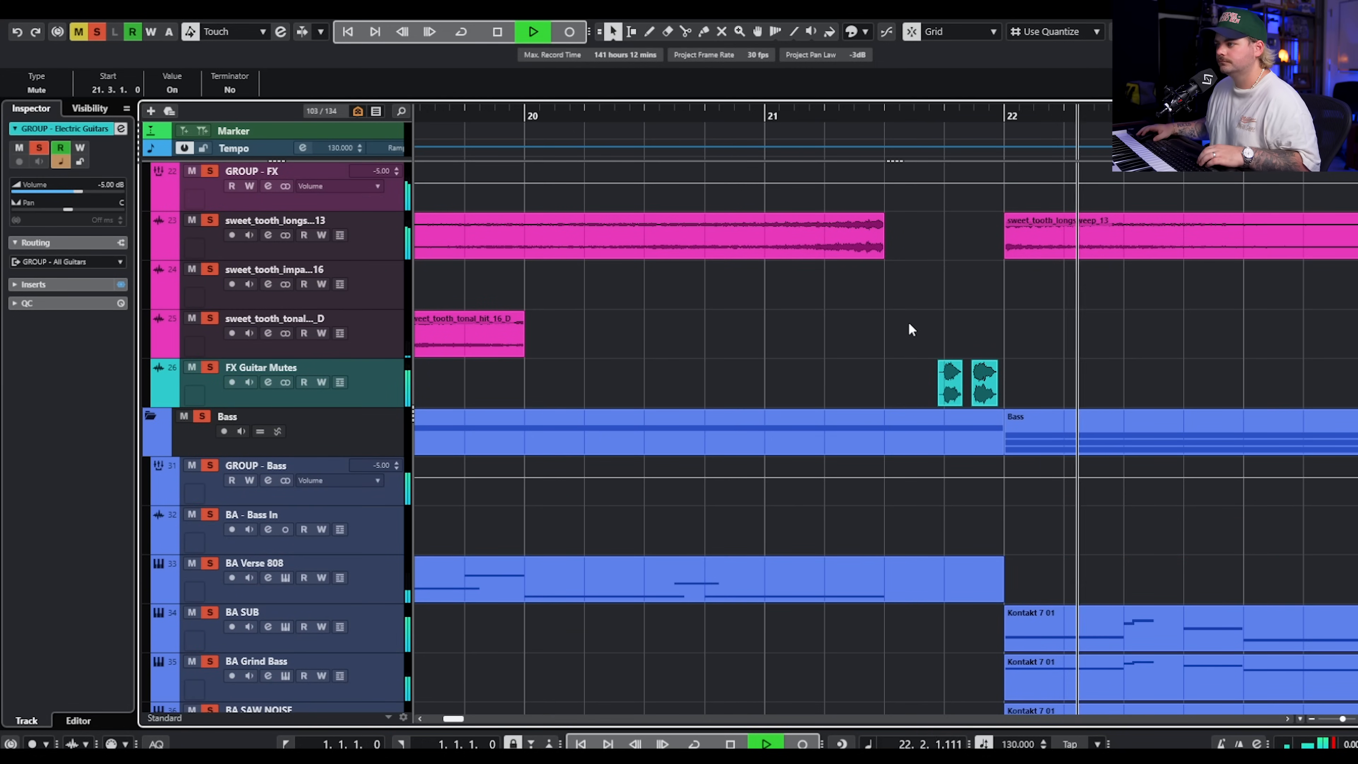
pyautogui.press('space')
# Solo DR Gojira Kit, select the two FX Guitar Mutes clips before bar 22, and play the transition past bar 23.
pyautogui.scroll(8, 1069, 343)
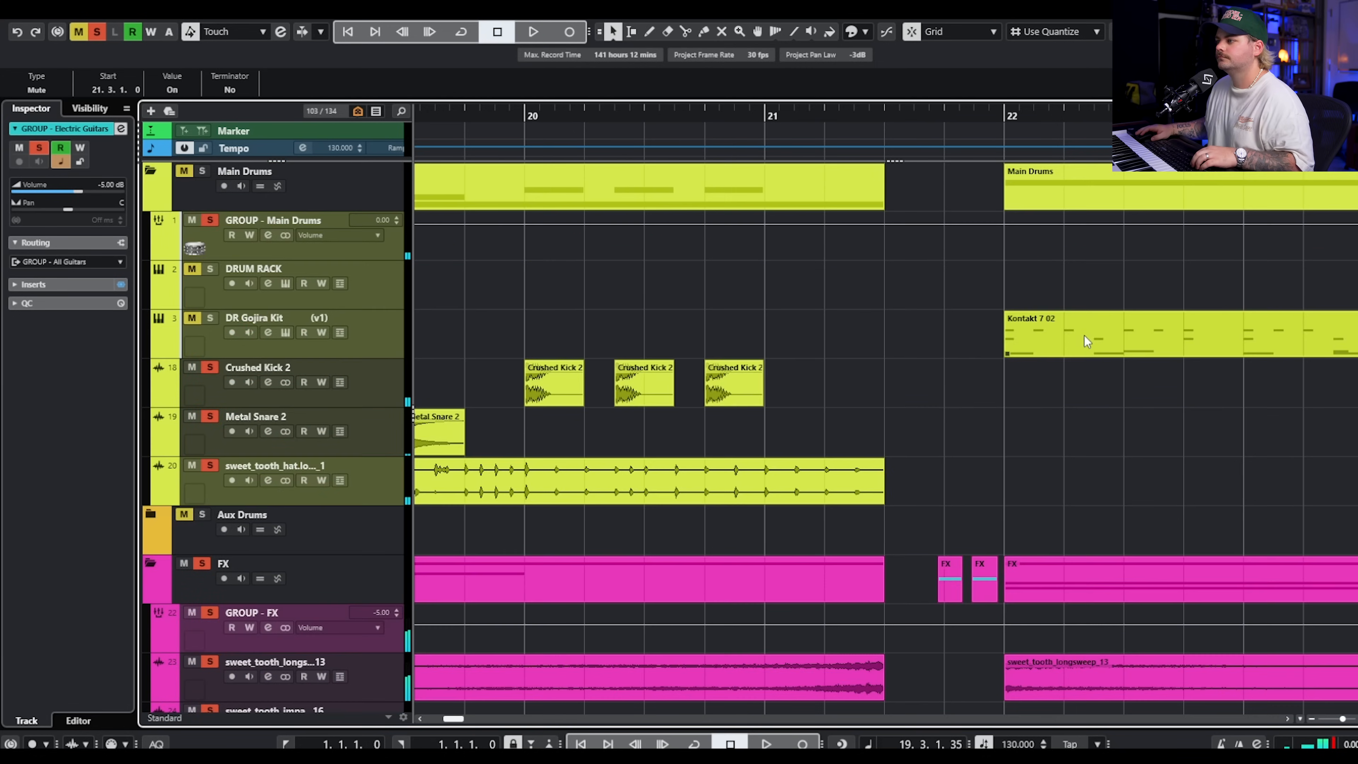
pyautogui.click(212, 318)
pyautogui.scroll(-8, 970, 364)
pyautogui.moveTo(901, 355); pyautogui.dragTo(1024, 371)
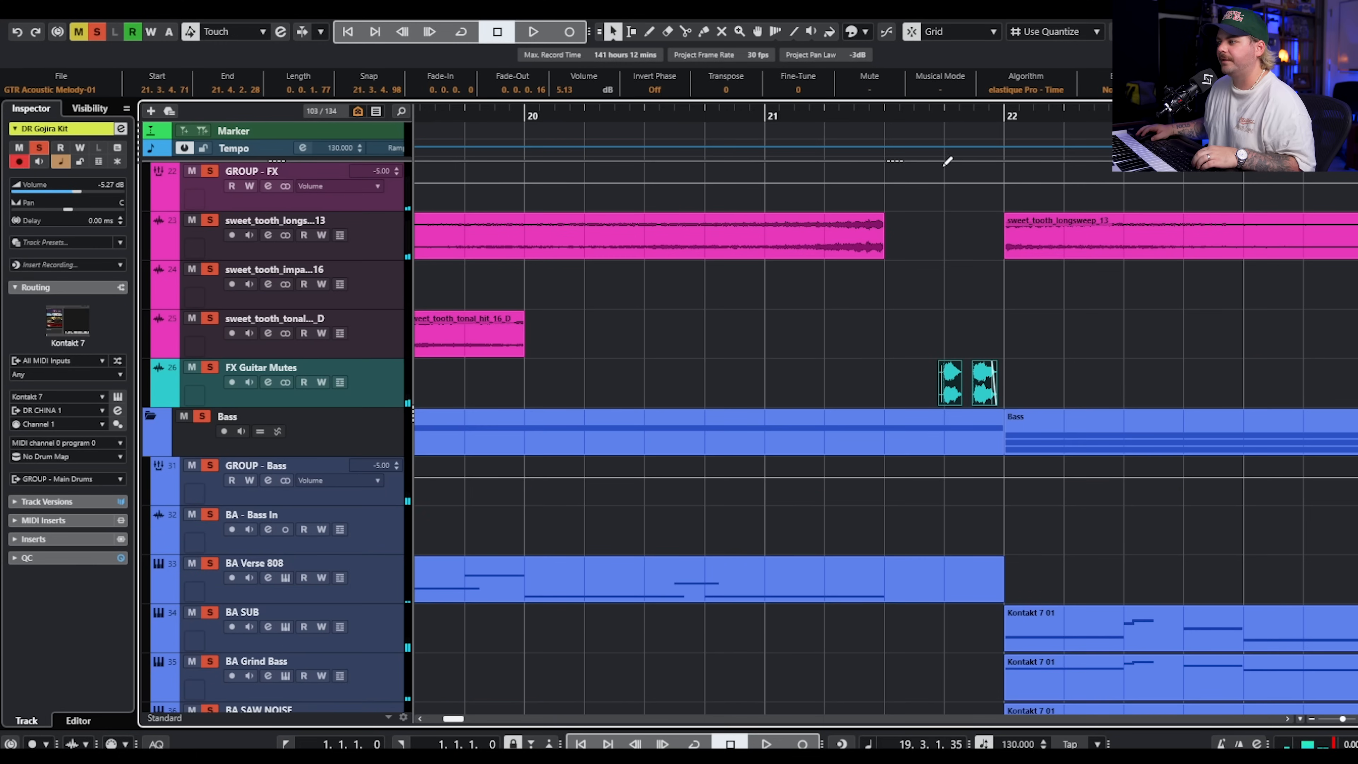
pyautogui.press('space')
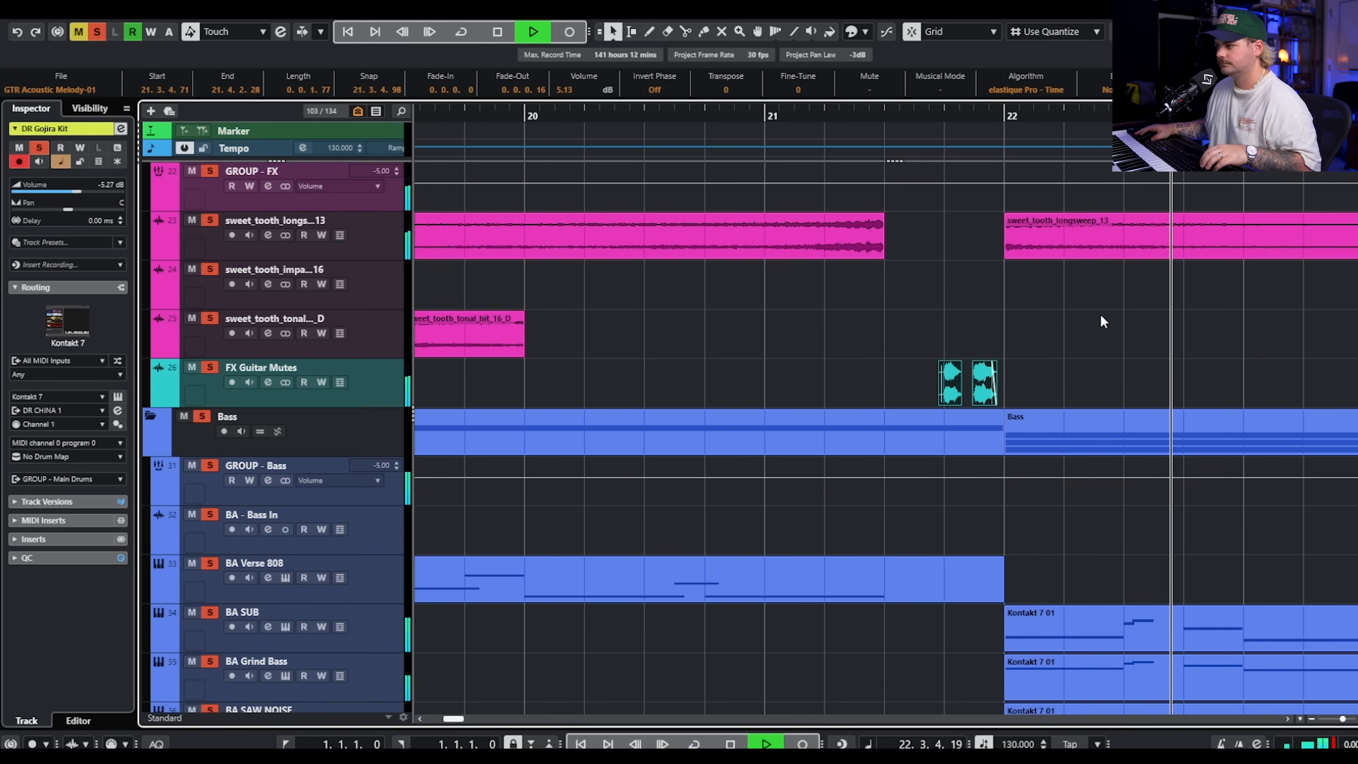
pyautogui.press('g')
pyautogui.scroll(4, 1042, 302)
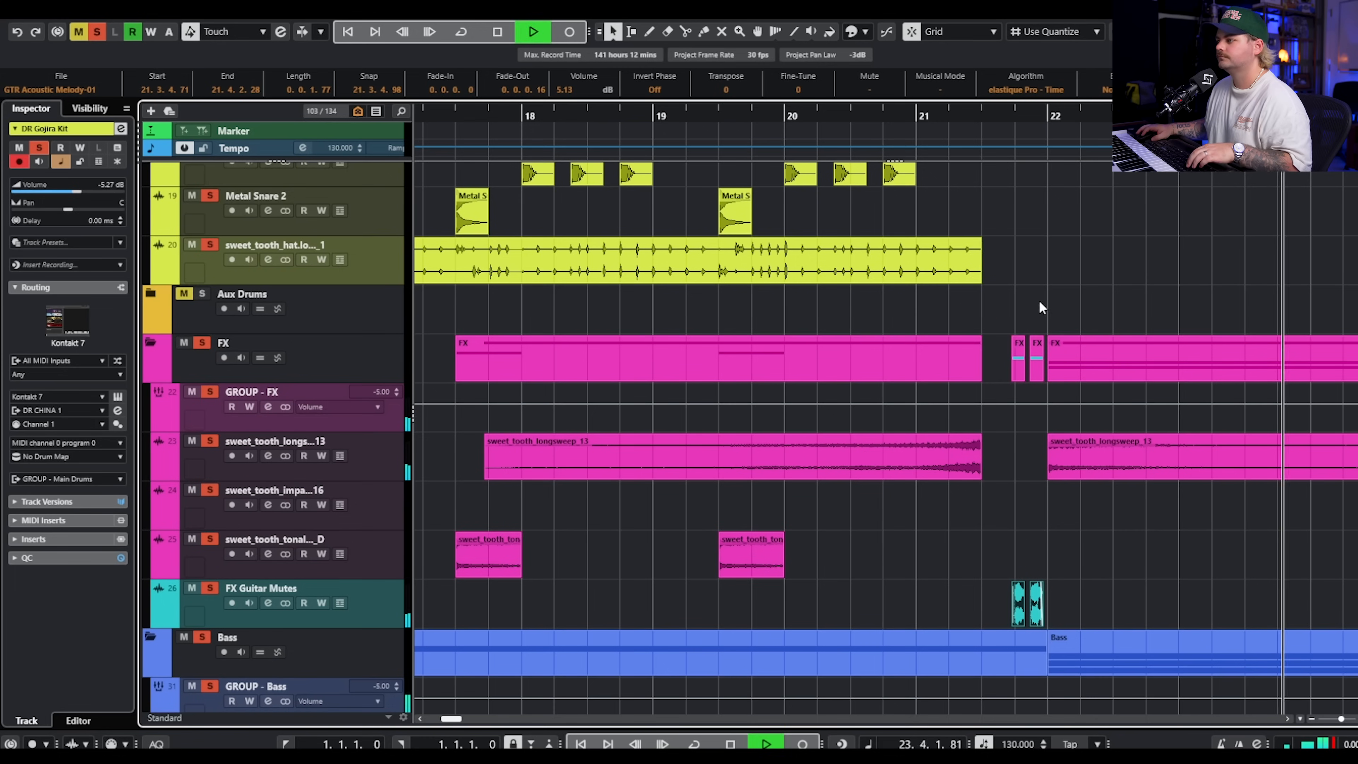
pyautogui.press('space')
# Set the playhead to bar 22 and examine how the verse's drum, FX, bass and guitar clips lead up to it.
pyautogui.click(1036, 119)
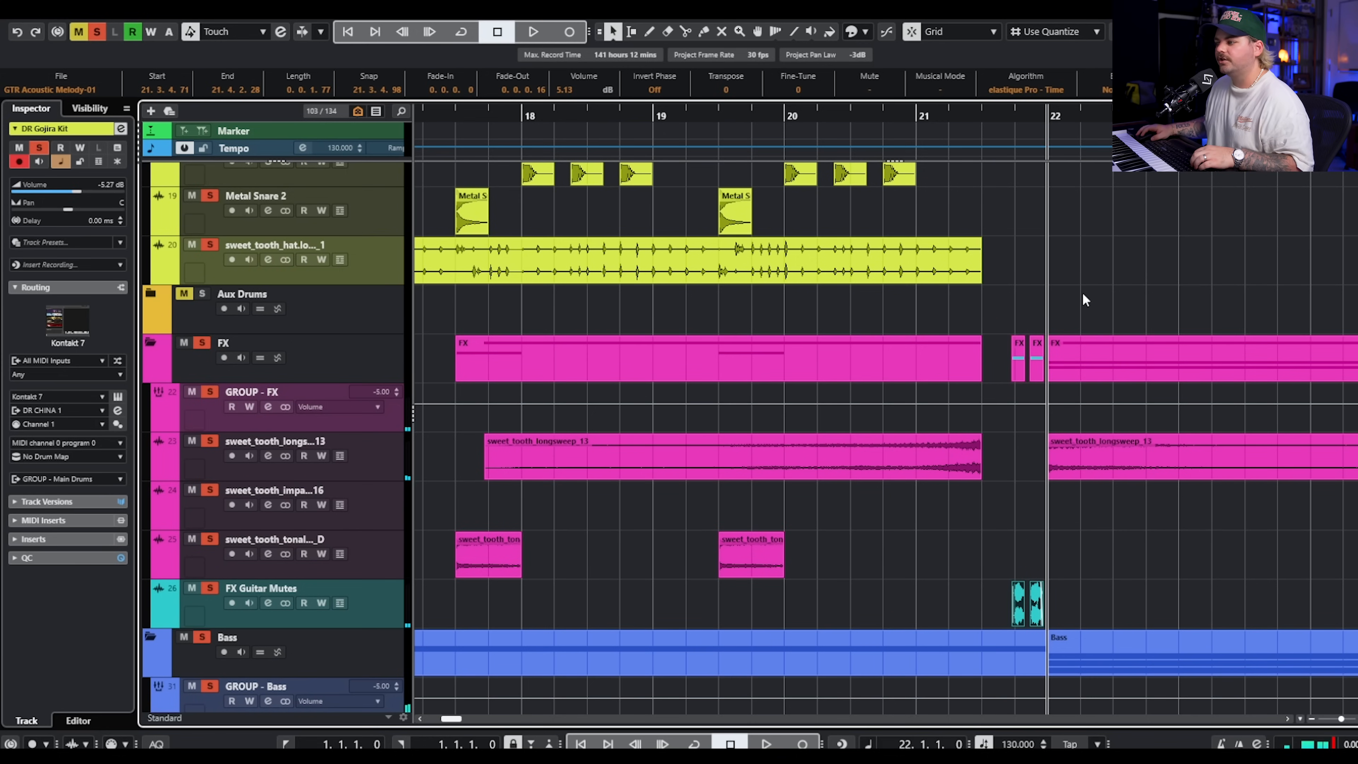
pyautogui.hscroll(-3, 1018, 351)
pyautogui.press('g')
pyautogui.press('g')
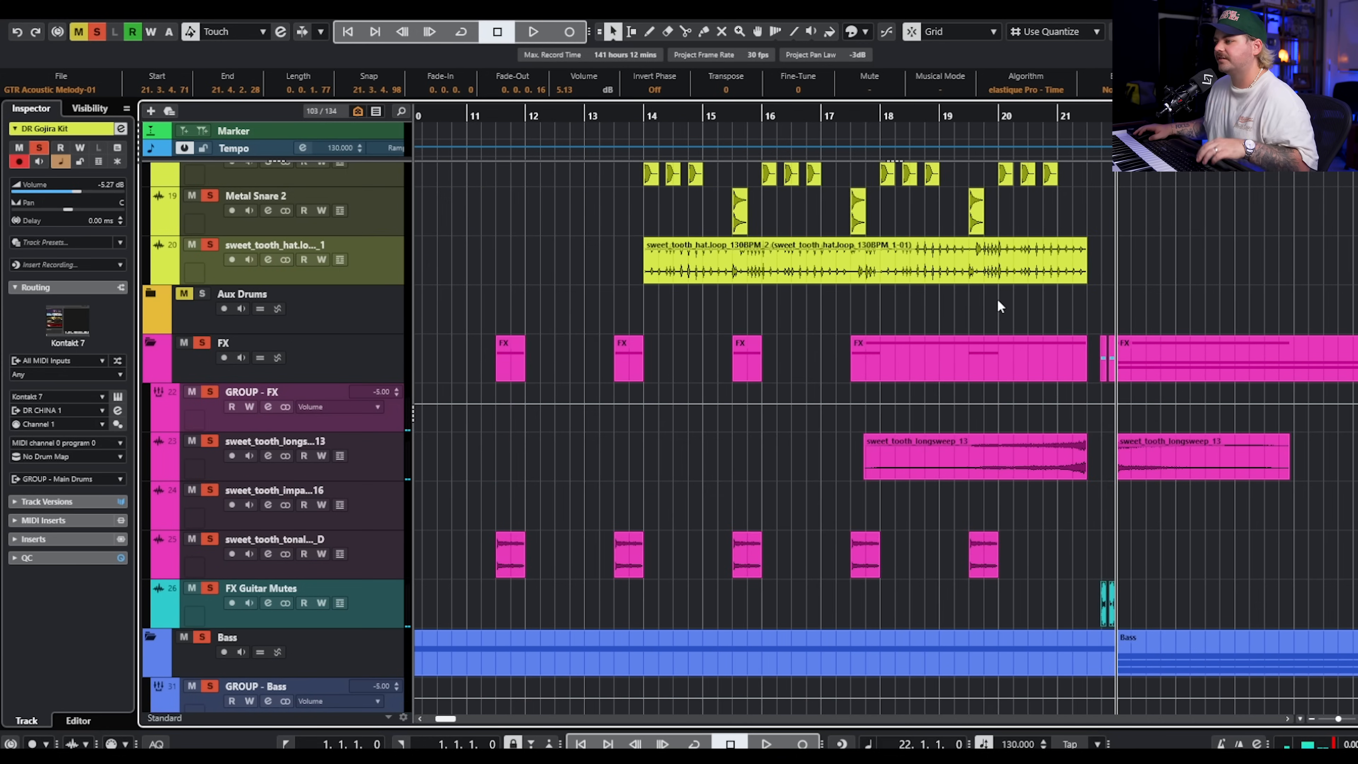
pyautogui.hscroll(-3, 825, 328)
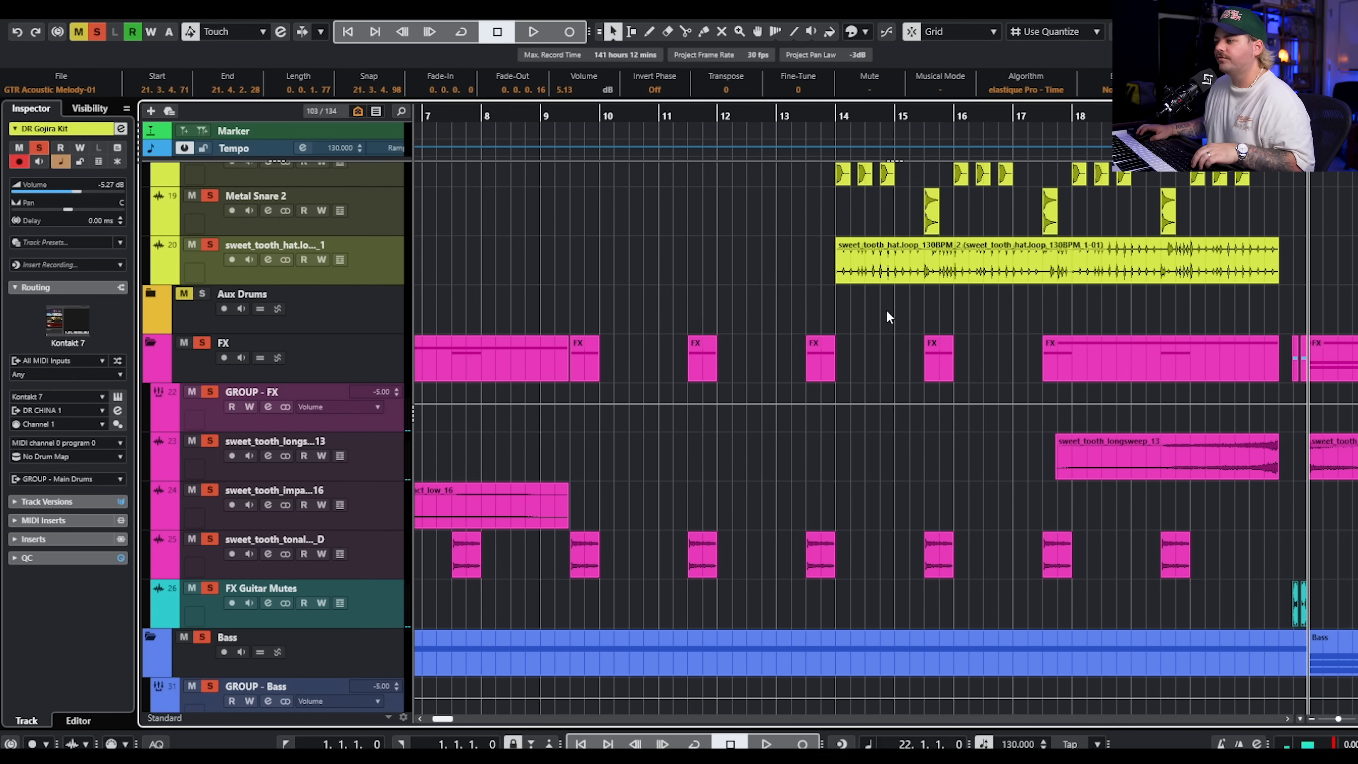
pyautogui.hscroll(3, 882, 299)
pyautogui.scroll(-10, 881, 284)
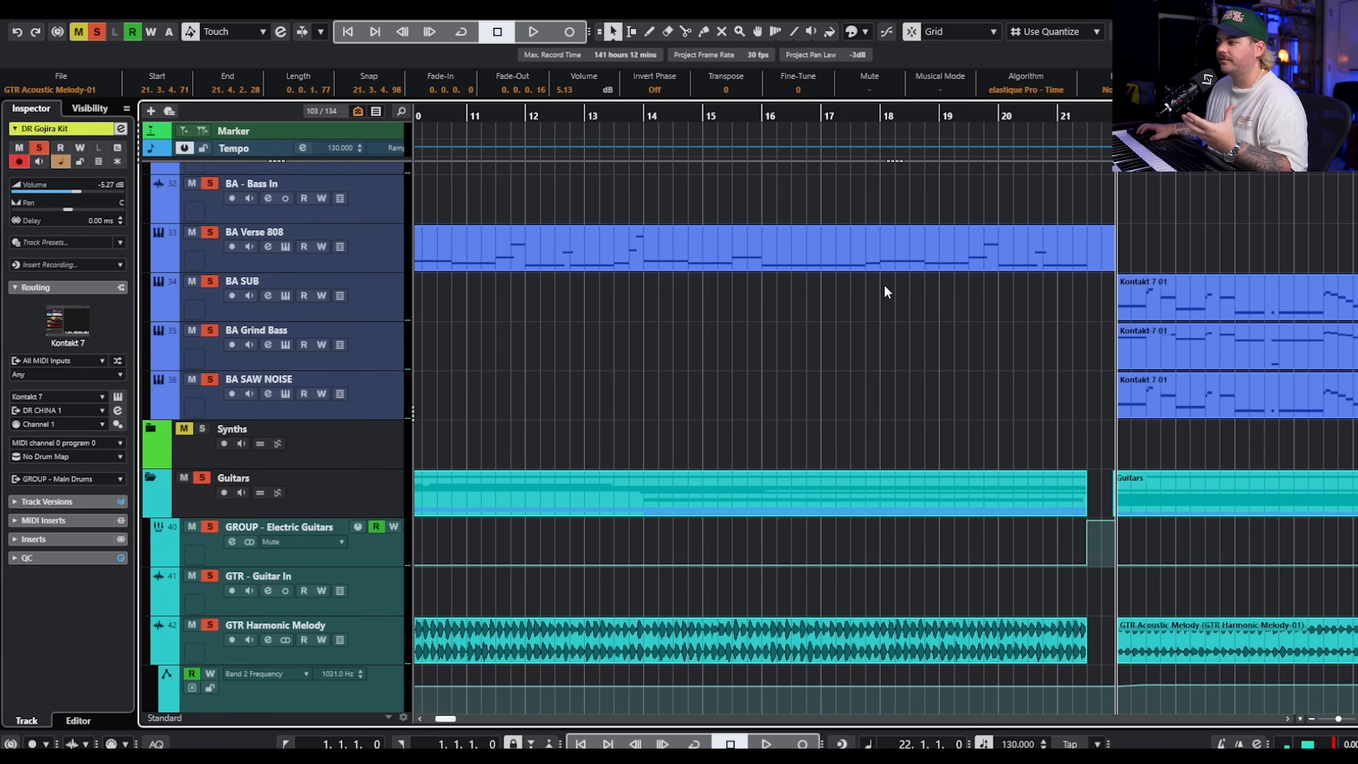
pyautogui.scroll(2, 883, 285)
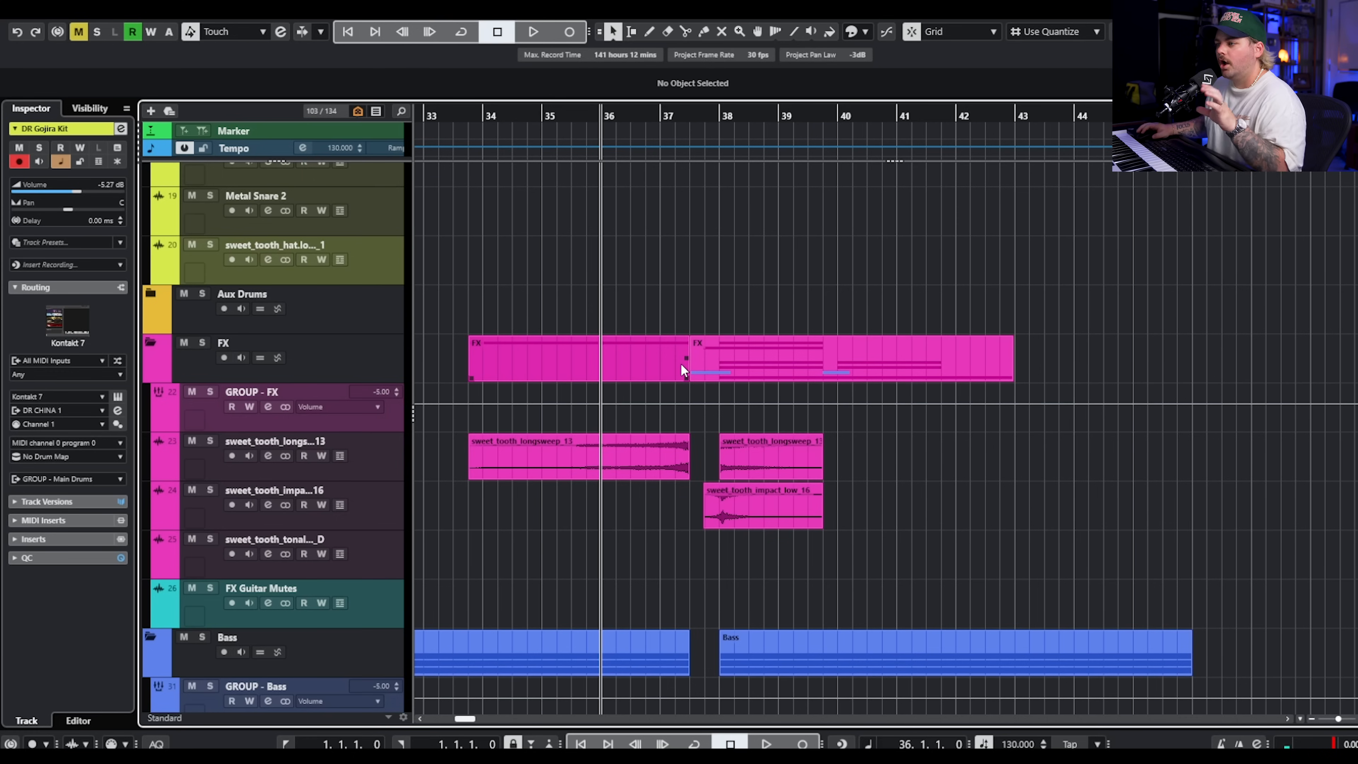
# Locate the bass parts starting at bar 38 and open the BA SAW NOISE clip for note editing.
pyautogui.scroll(5, 680, 364)
pyautogui.scroll(-5, 728, 369)
pyautogui.scroll(5, 735, 368)
pyautogui.scroll(-12, 746, 383)
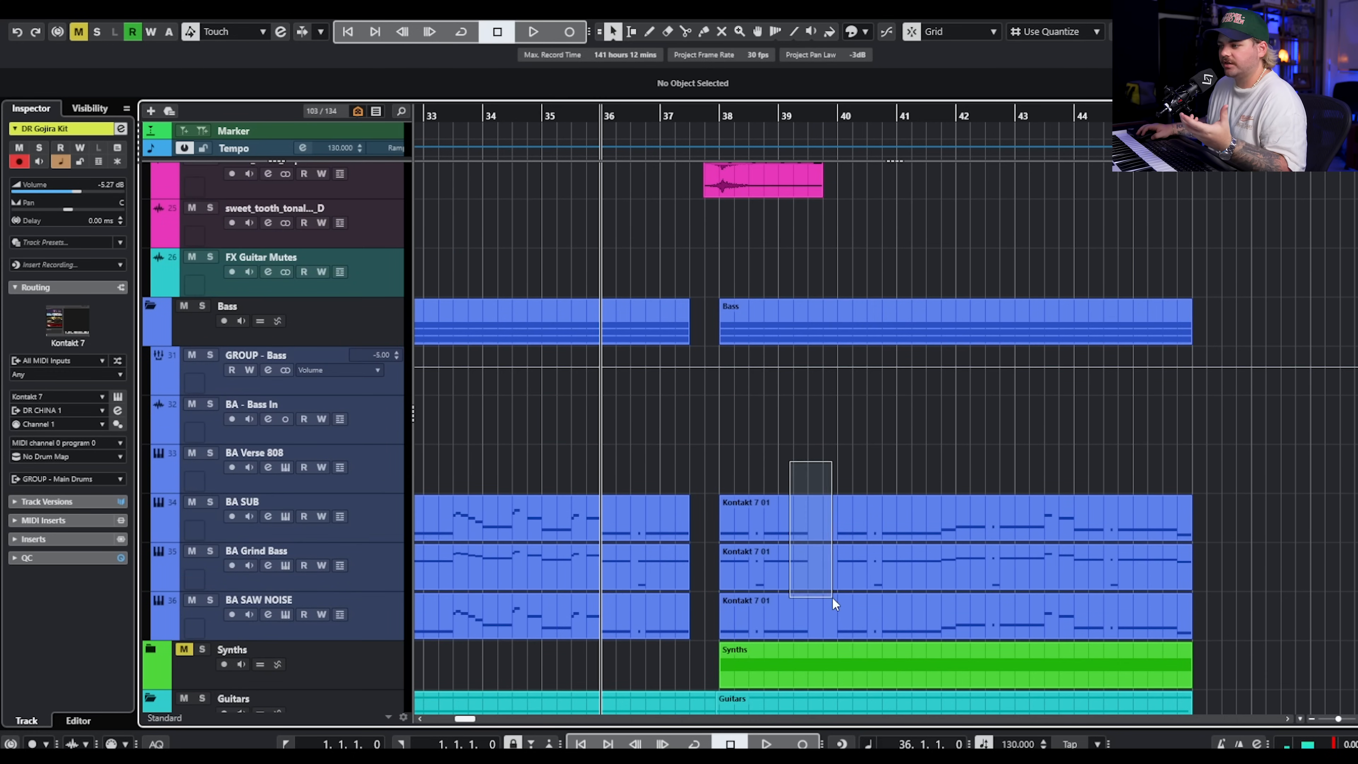
pyautogui.moveTo(834, 603); pyautogui.dragTo(842, 610)
pyautogui.doubleClick(843, 610)
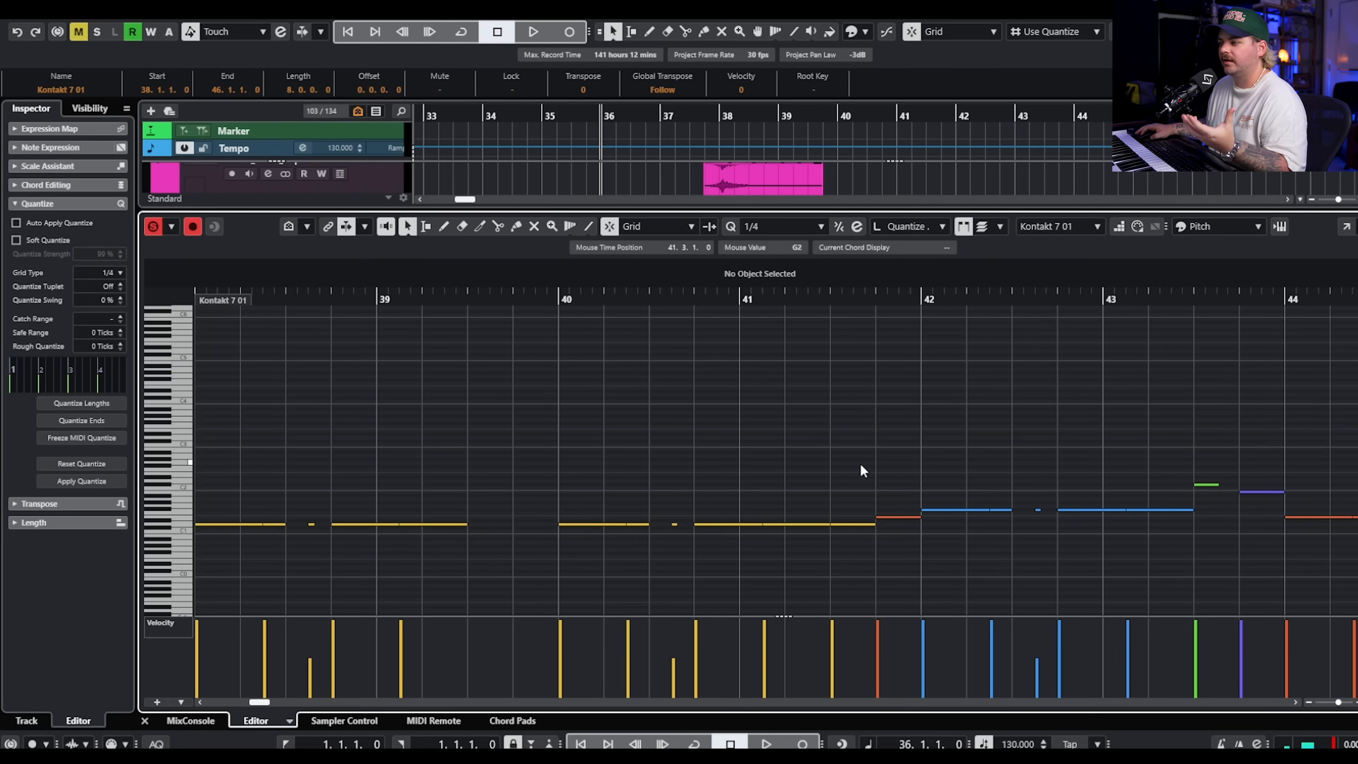
# Select the D1 note at 41.1.3, select the clip's first D1 note instead, and play the bass part from bar 38.
pyautogui.moveTo(825, 490); pyautogui.dragTo(857, 535)
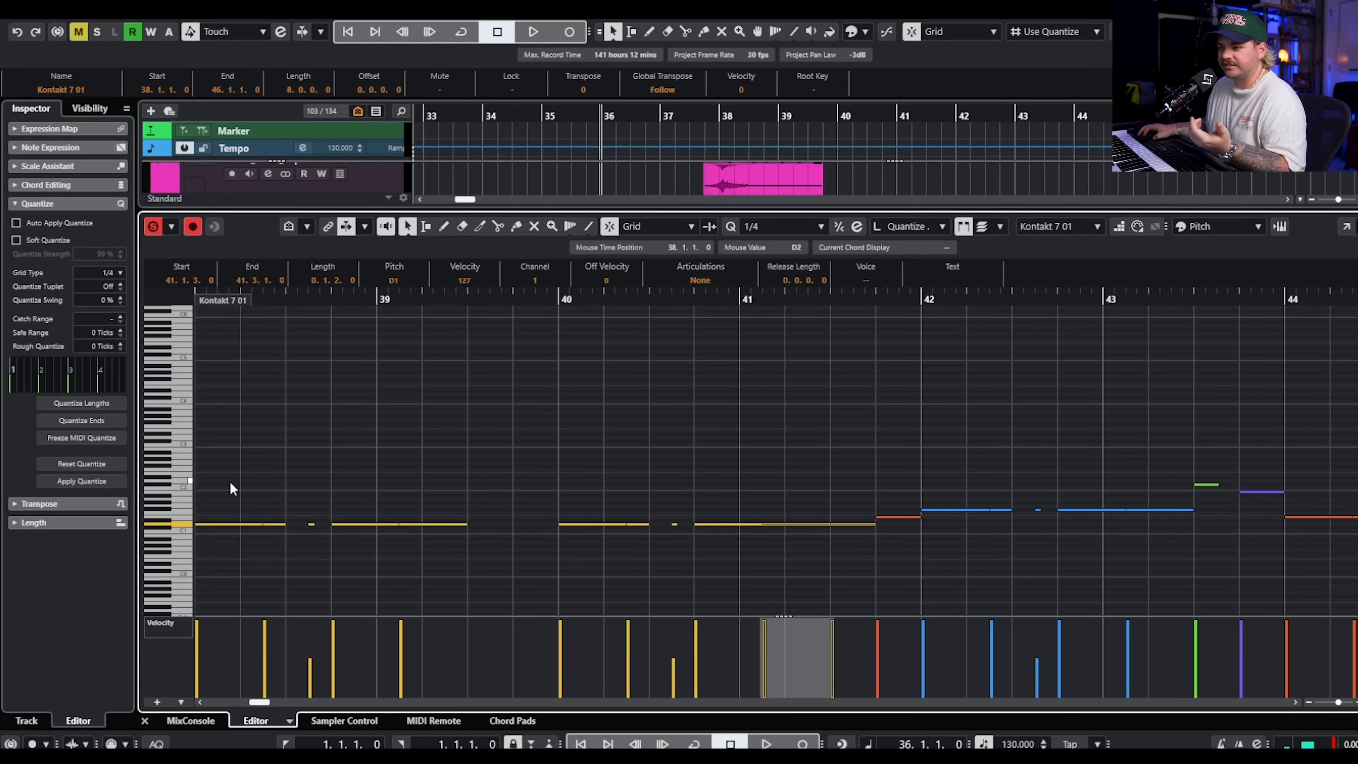
pyautogui.moveTo(231, 484); pyautogui.dragTo(250, 535)
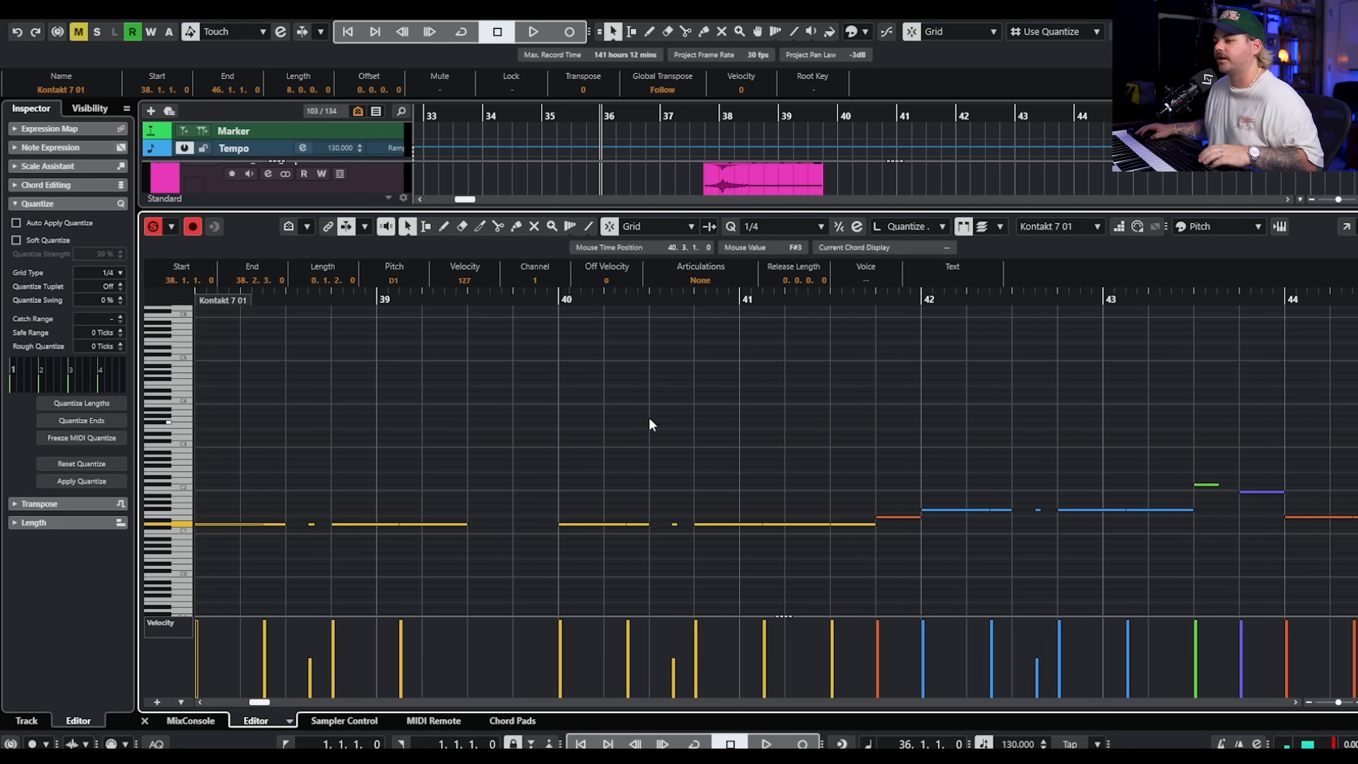
pyautogui.scroll(-2, 620, 412)
pyautogui.click(331, 300)
pyautogui.press('space')
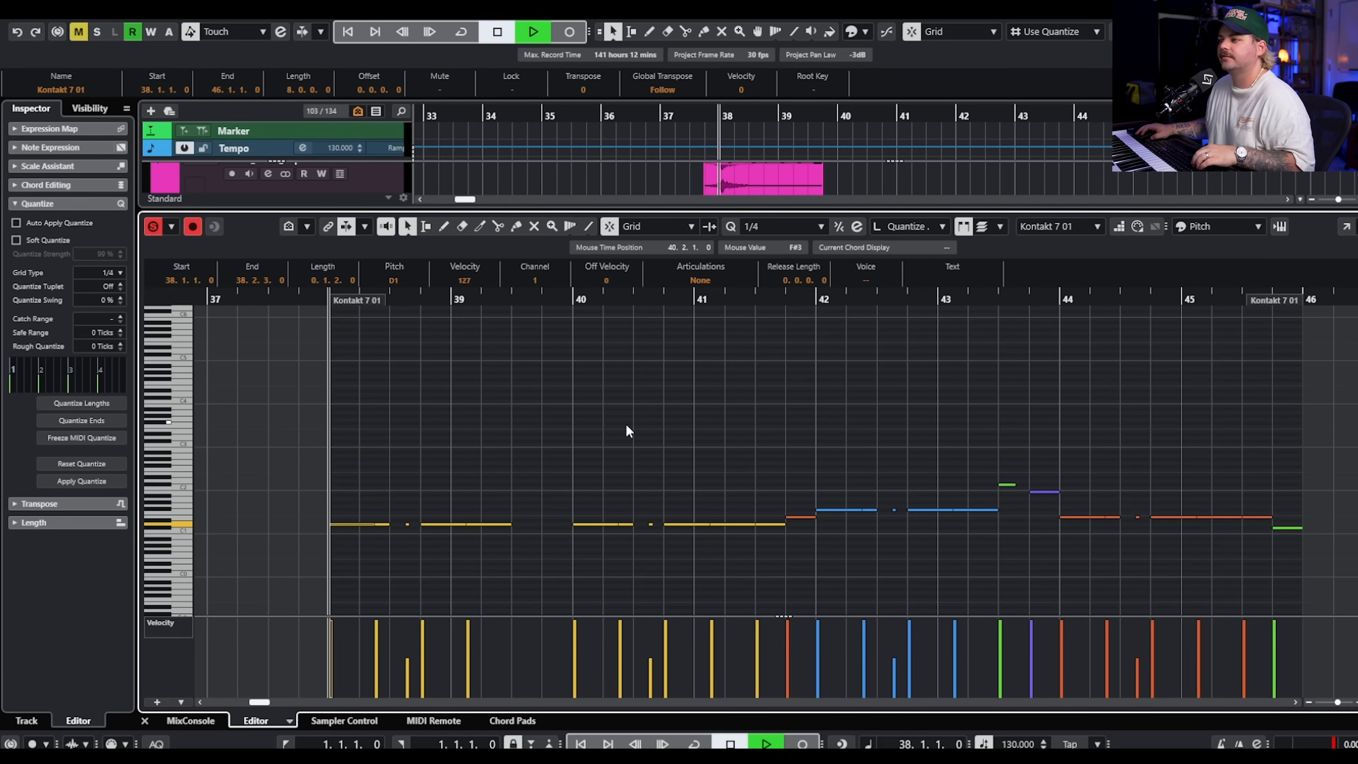
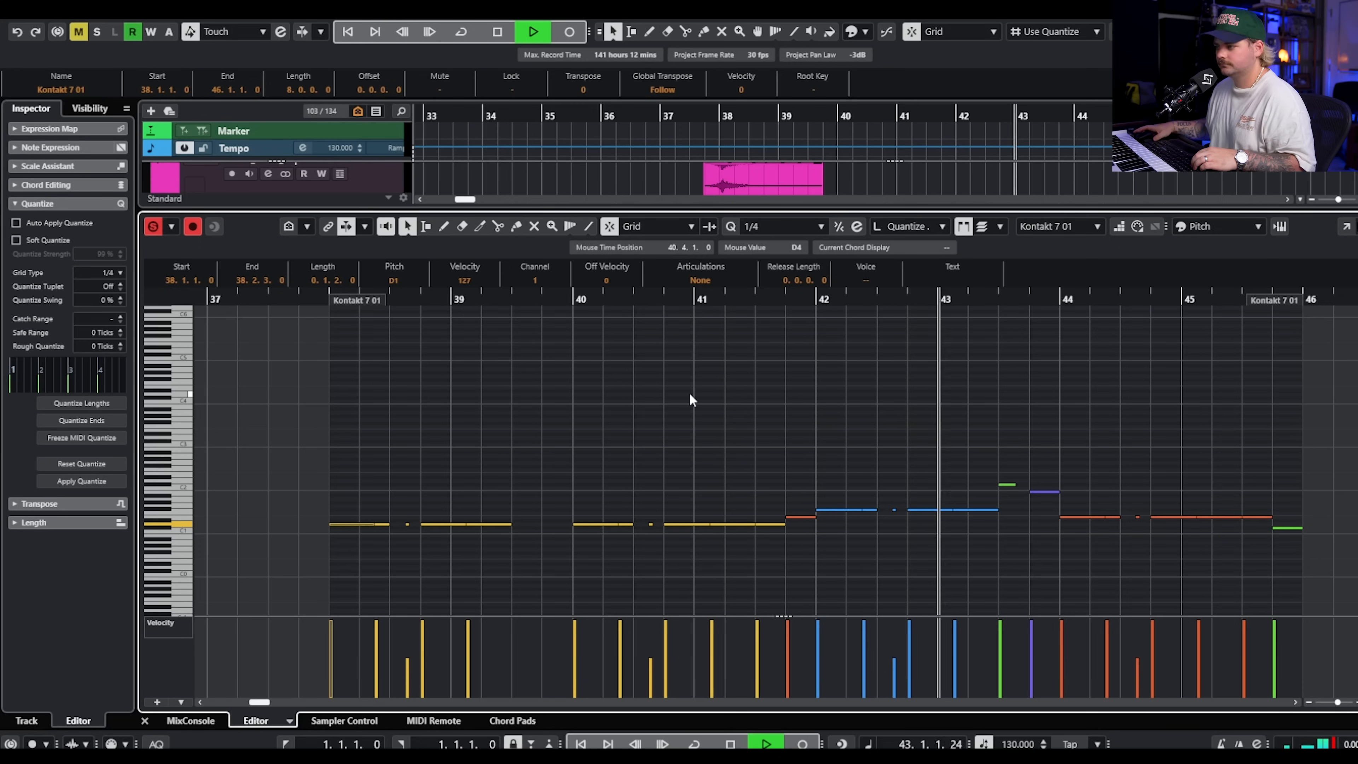
# Stop the bass playback, close the note editor and return to the drum tracks in the arrangement.
pyautogui.press('space')
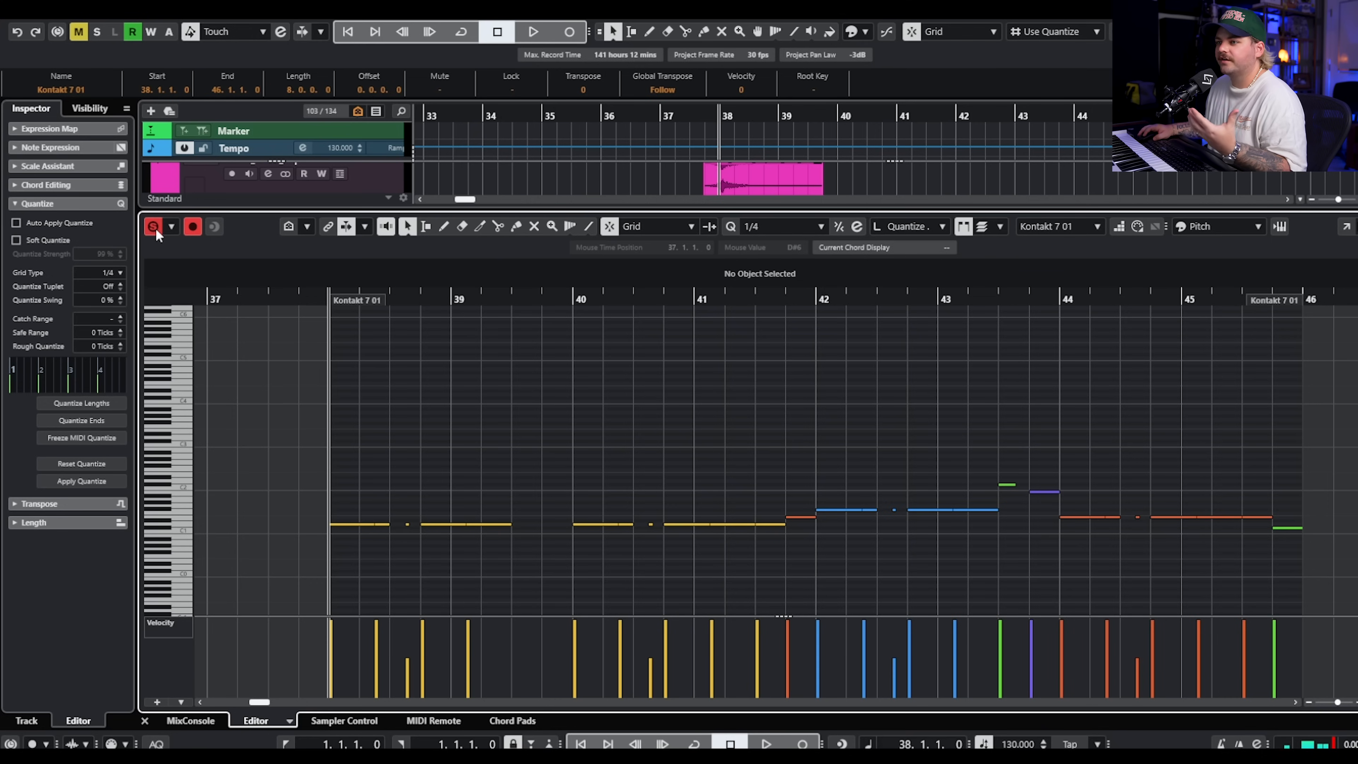
pyautogui.press('Return')
pyautogui.click(992, 441)
pyautogui.scroll(6, 996, 422)
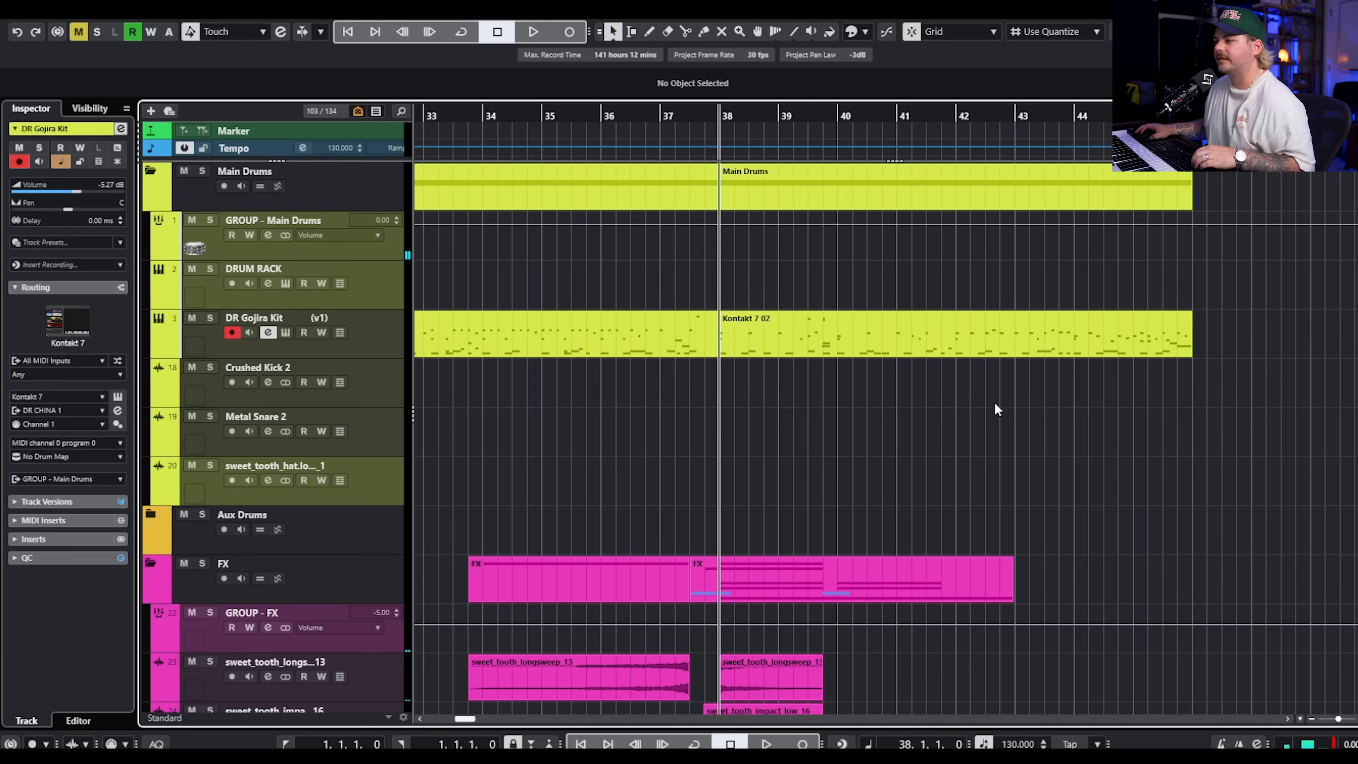
# Play the full arrangement from bar 38 to bar 45, following the drum and FX clips.
pyautogui.press('space')
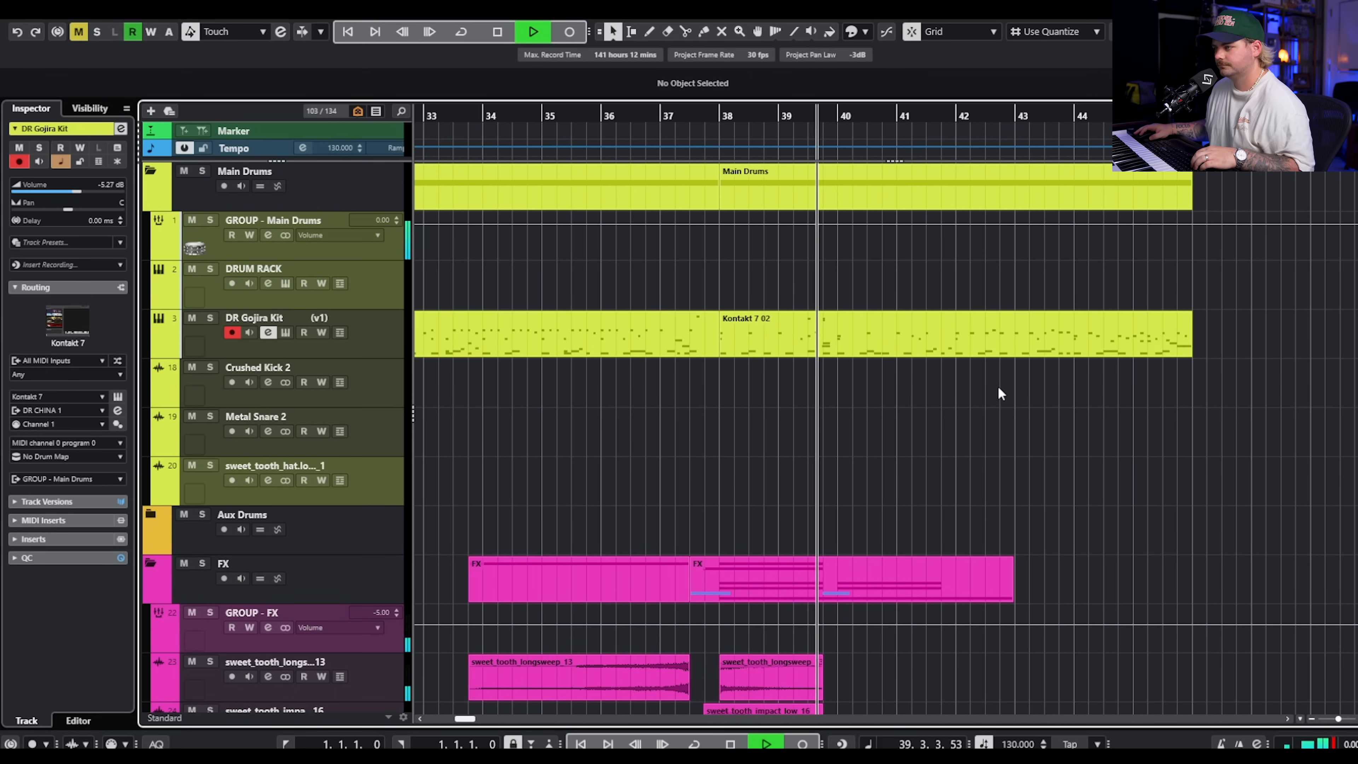
pyautogui.scroll(-3, 997, 385)
pyautogui.scroll(3, 997, 376)
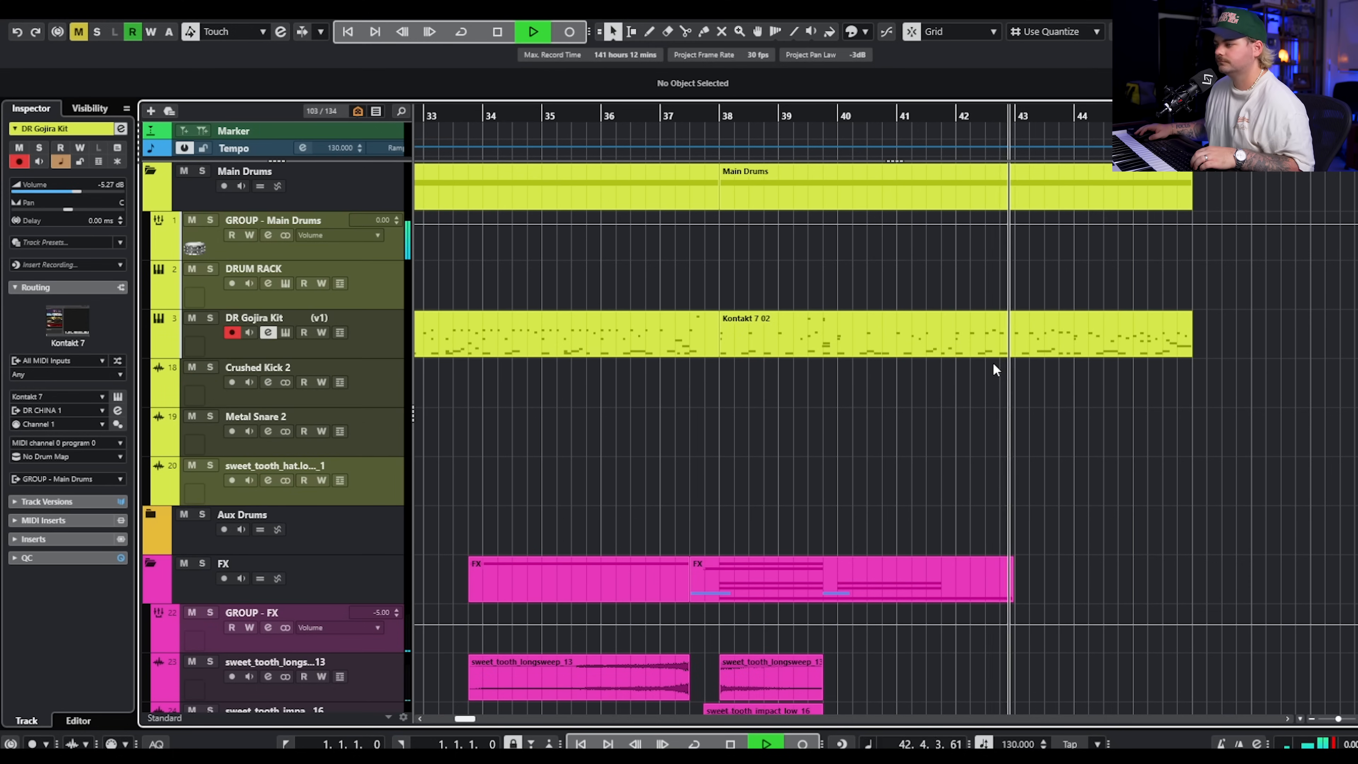
pyautogui.scroll(-2, 993, 362)
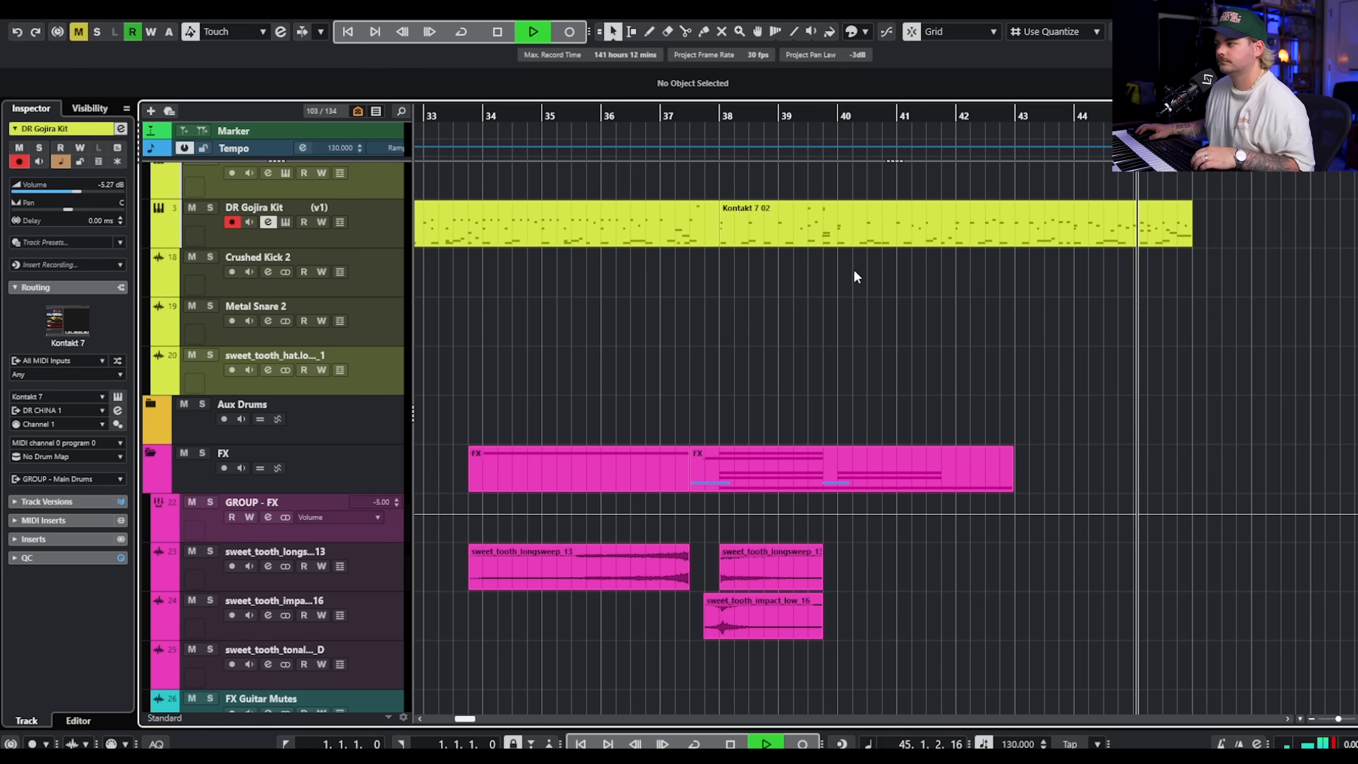
pyautogui.press('space')
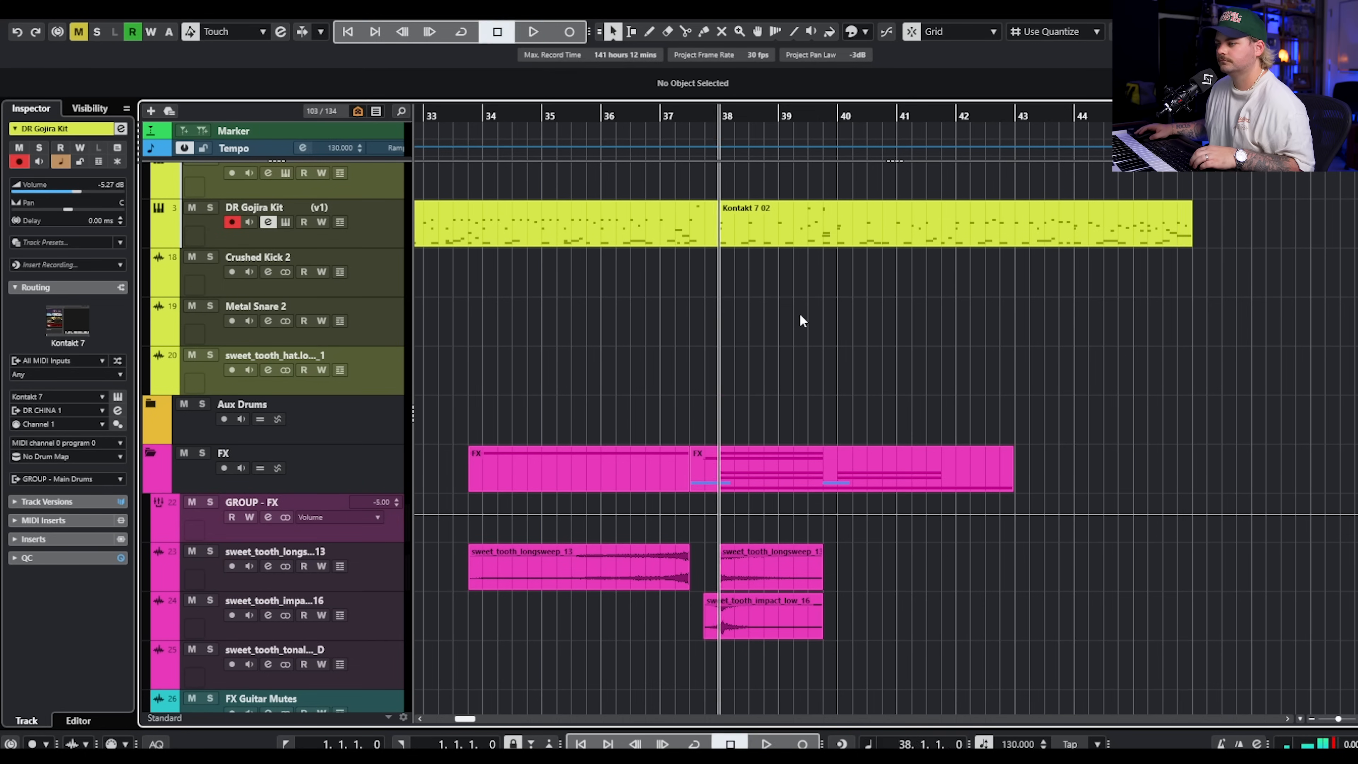
# Set the mute automation on GROUP - Synths and Keys to switch on at 39.3.1 and off at 40.1.1.
pyautogui.scroll(-8, 839, 312)
pyautogui.scroll(4, 904, 310)
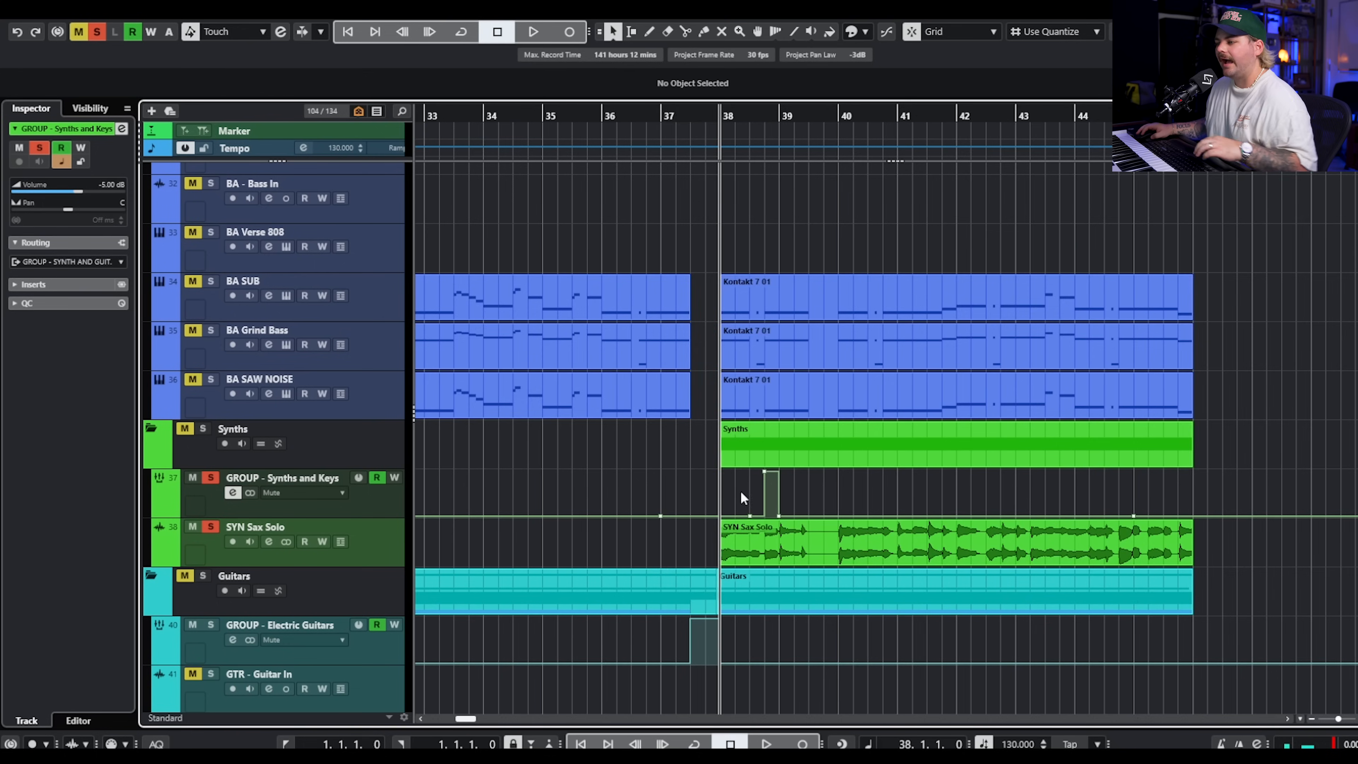
pyautogui.scroll(3, 813, 535)
pyautogui.scroll(4, 837, 523)
pyautogui.scroll(-4, 836, 465)
pyautogui.scroll(-2, 823, 465)
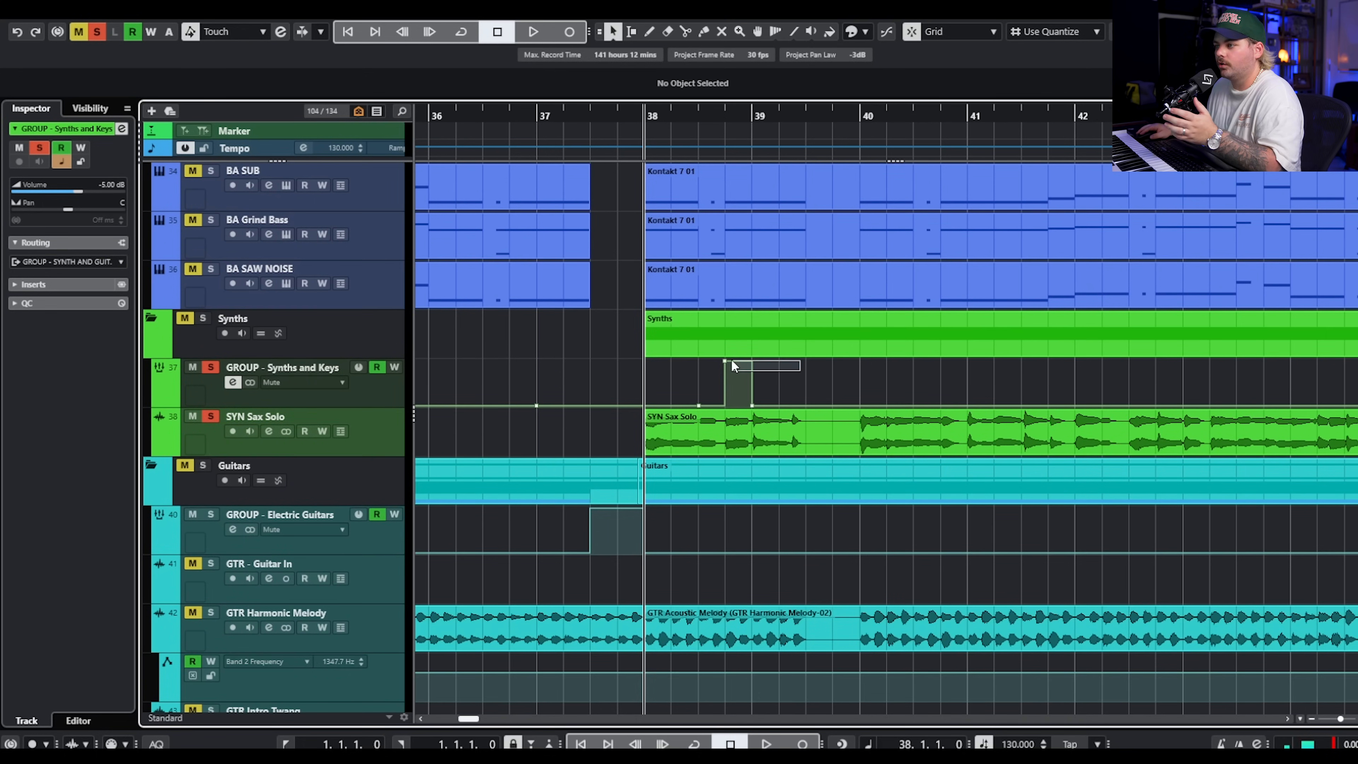
pyautogui.moveTo(754, 411); pyautogui.dragTo(859, 418)
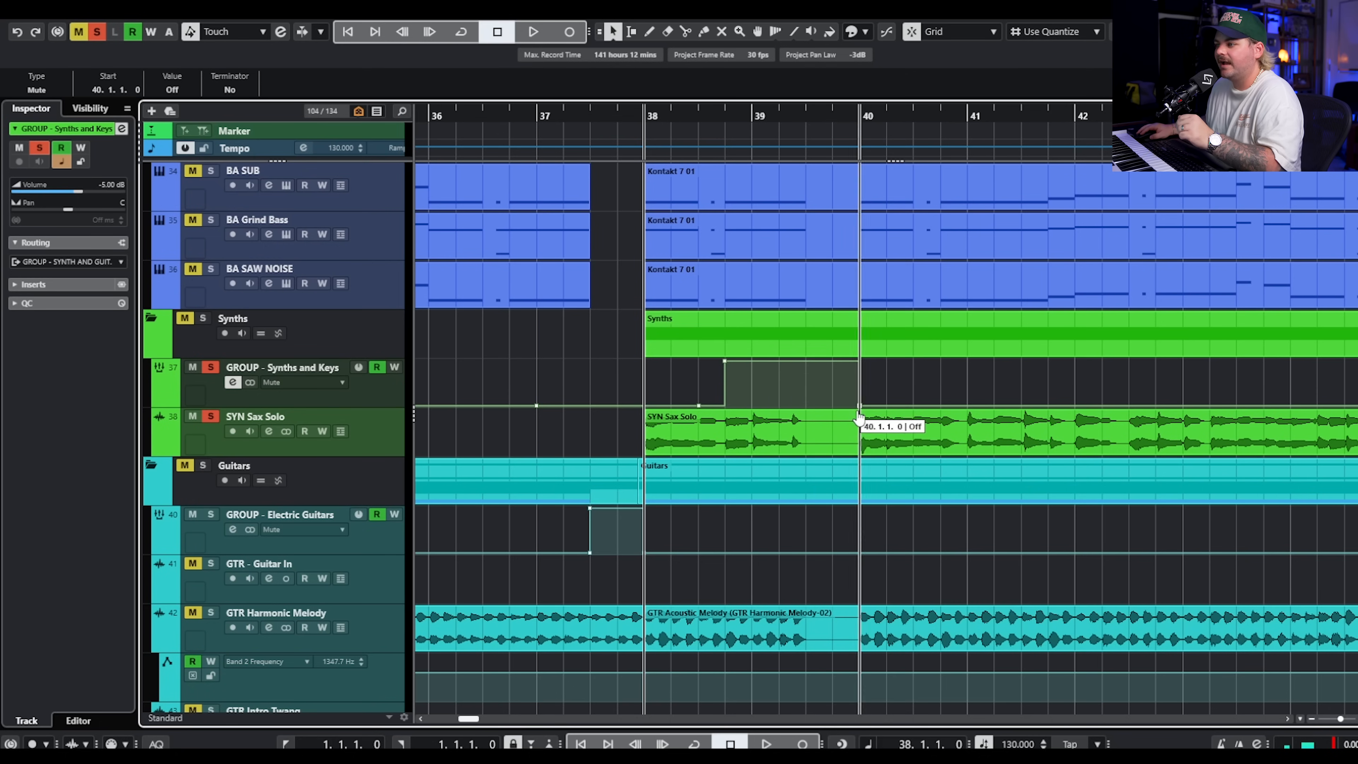
pyautogui.moveTo(725, 363); pyautogui.dragTo(803, 363)
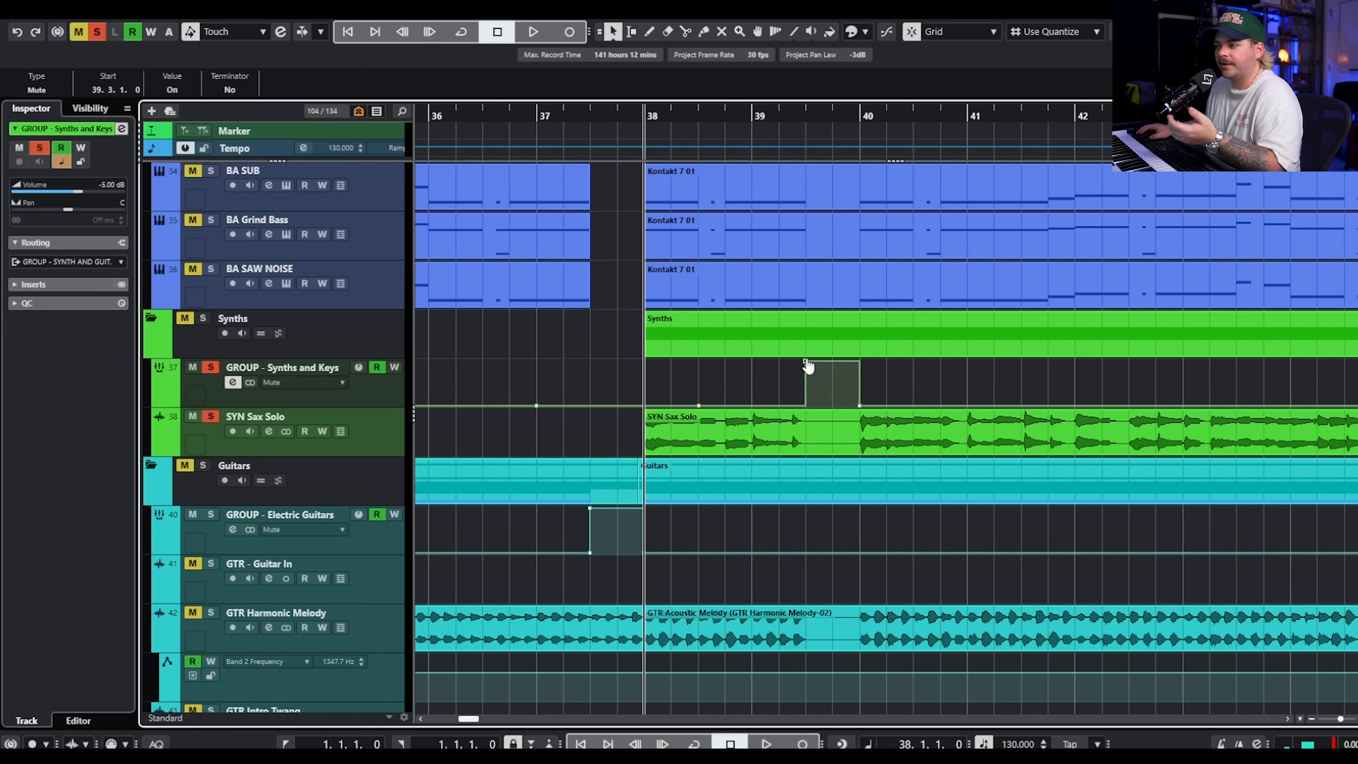
# Select the SYN Sax Solo track and play its soloed part from bar 38 through the muted gap.
pyautogui.scroll(-8, 928, 509)
pyautogui.scroll(12, 917, 493)
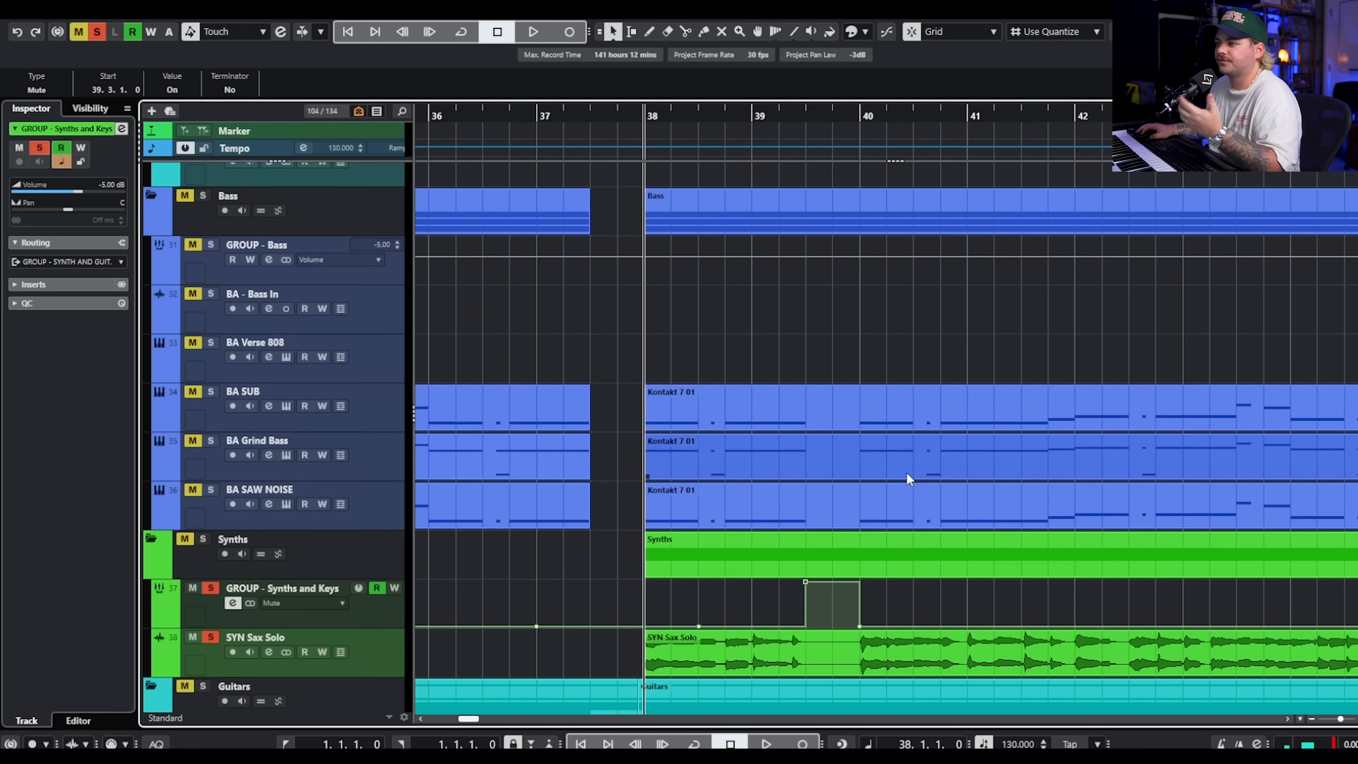
pyautogui.scroll(-8, 906, 478)
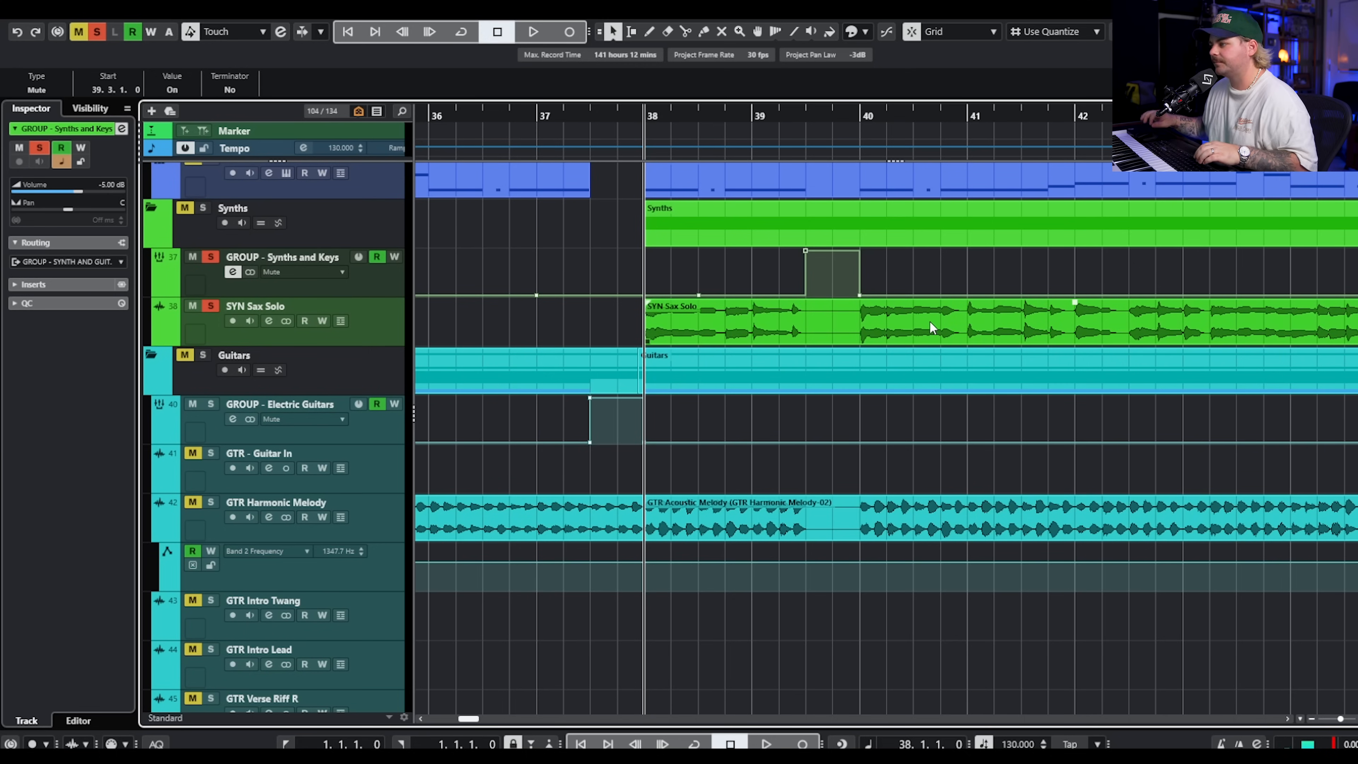
pyautogui.scroll(-3, 951, 332)
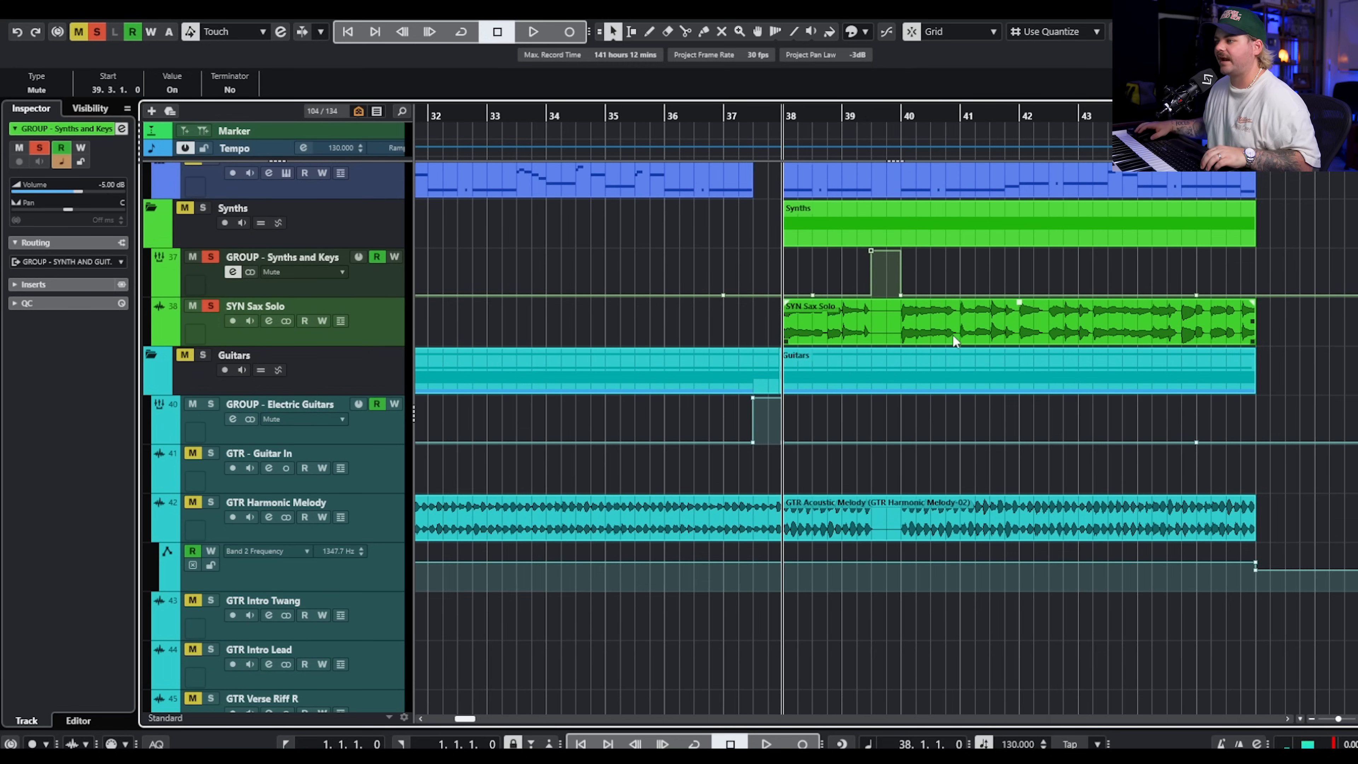
pyautogui.click(343, 311)
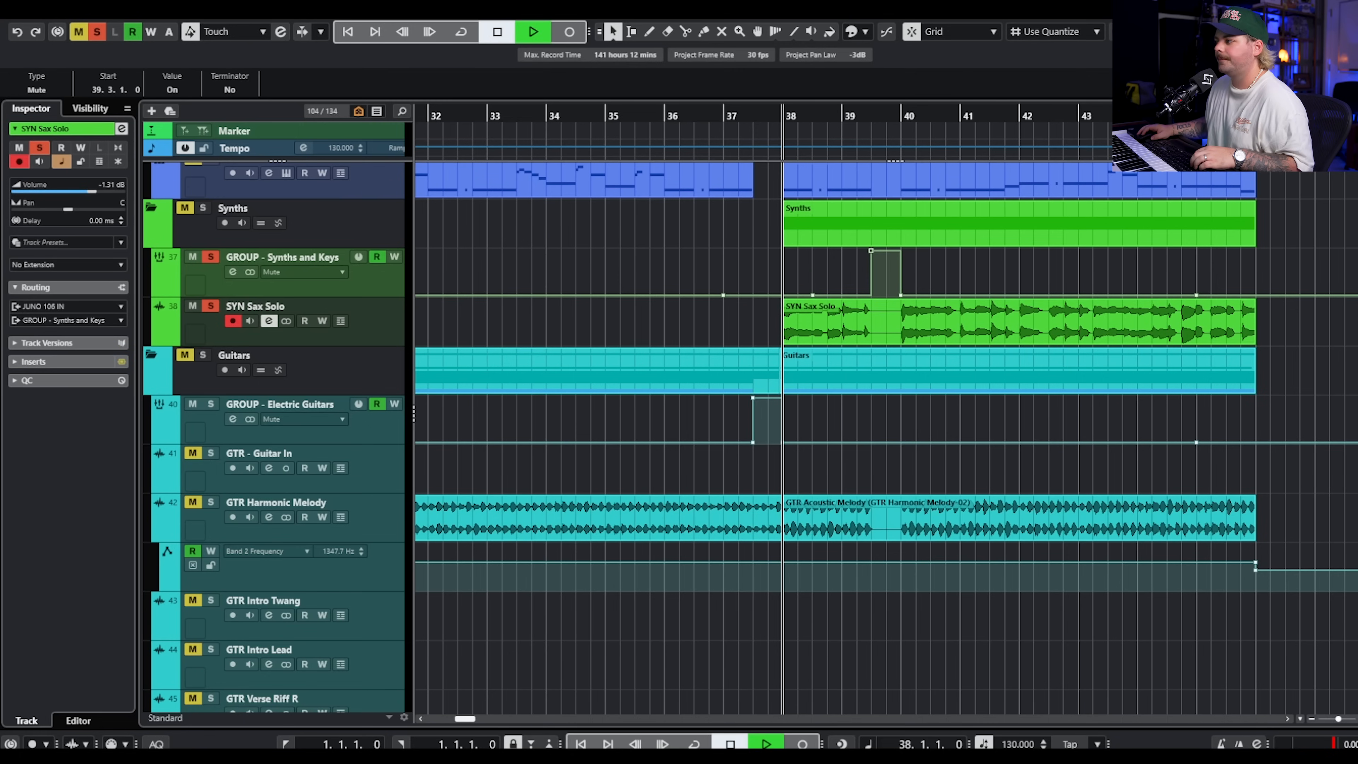
pyautogui.press('space')
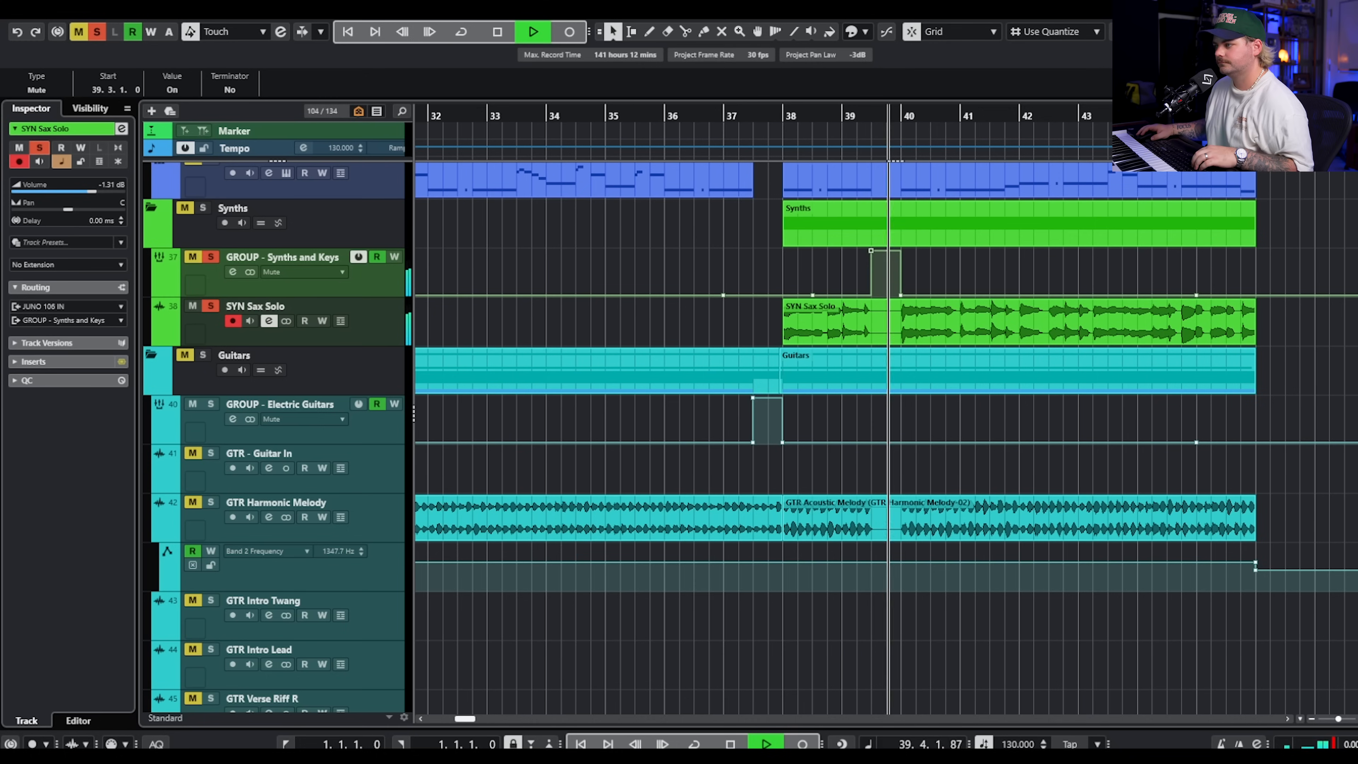
pyautogui.press('space')
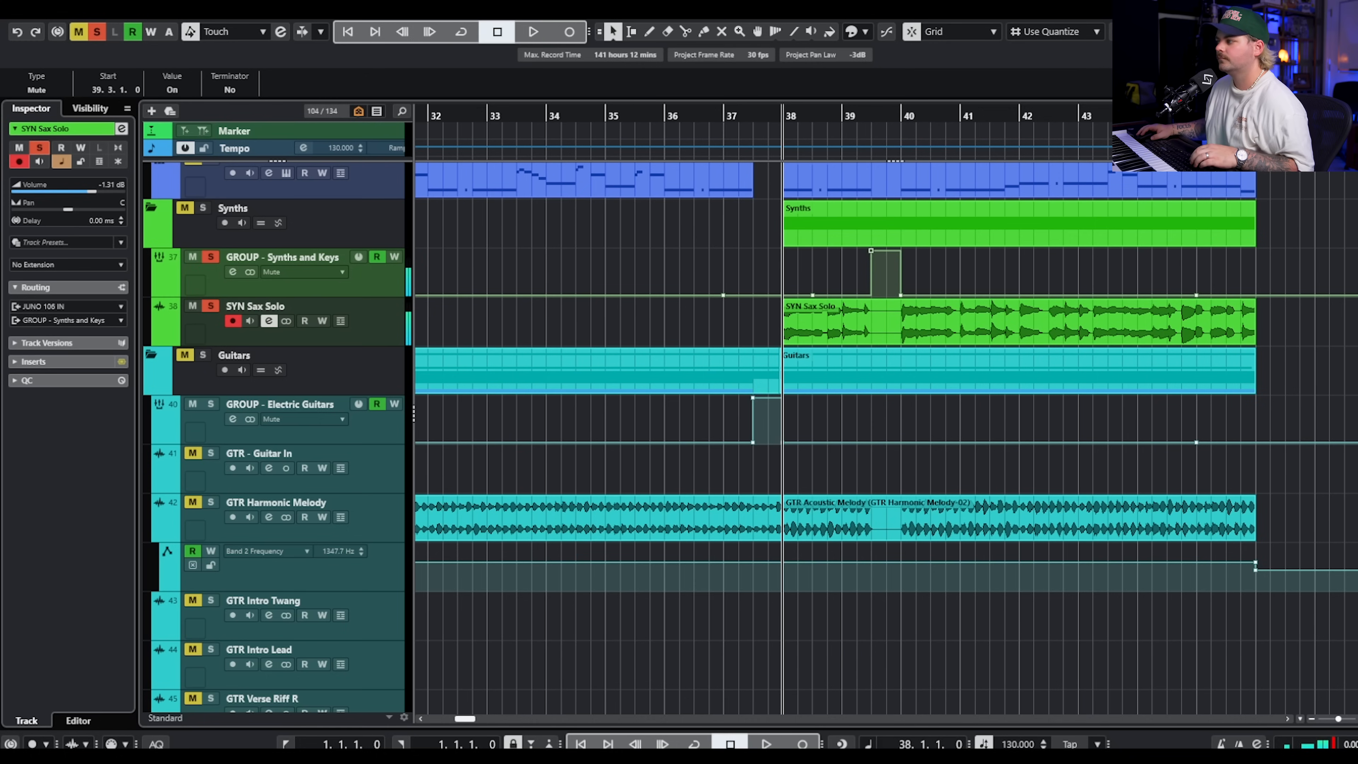
# Examine the CLA-76 compressor and the Pro-Q 3 equalizer inserted on SYN Sax Solo, closing both plugin windows.
pyautogui.moveTo(1229, 437); pyautogui.dragTo(595, 214)
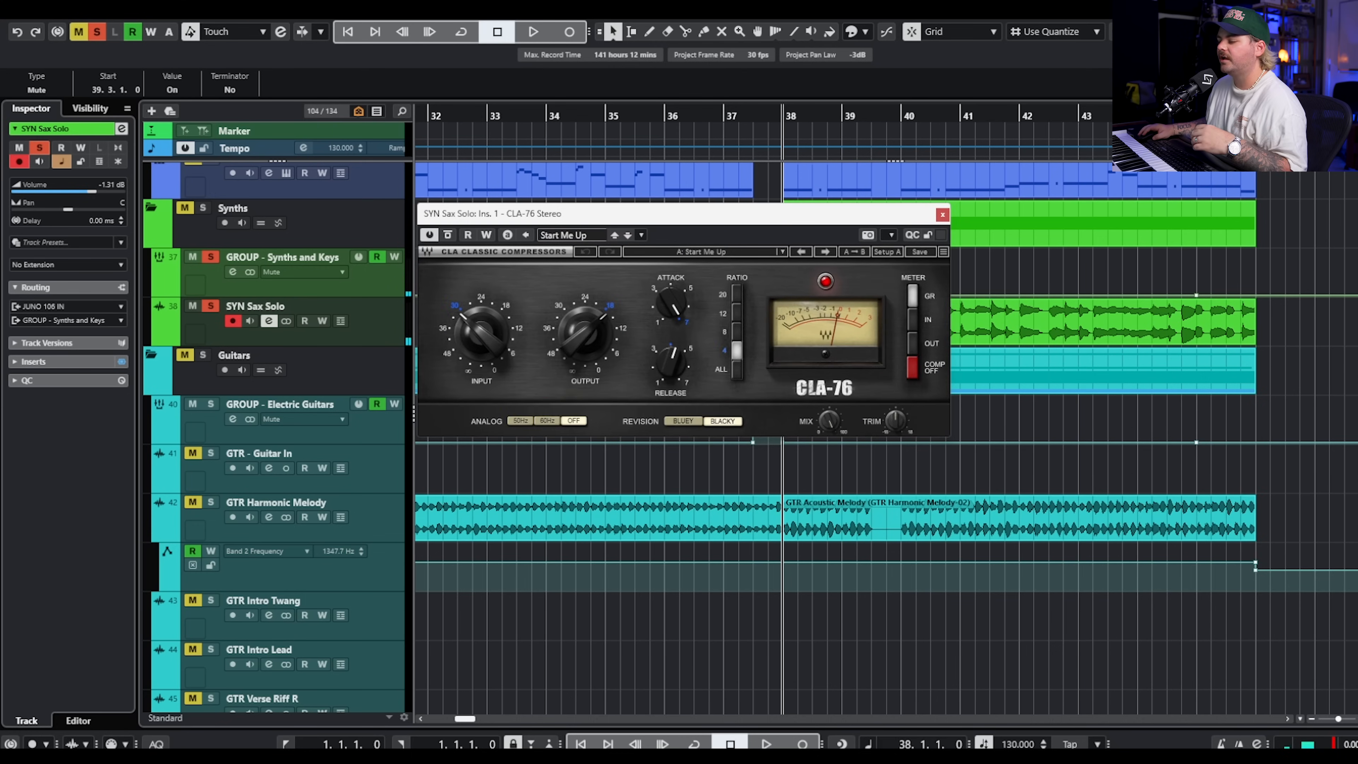
pyautogui.moveTo(788, 357); pyautogui.dragTo(830, 270)
pyautogui.click(952, 262)
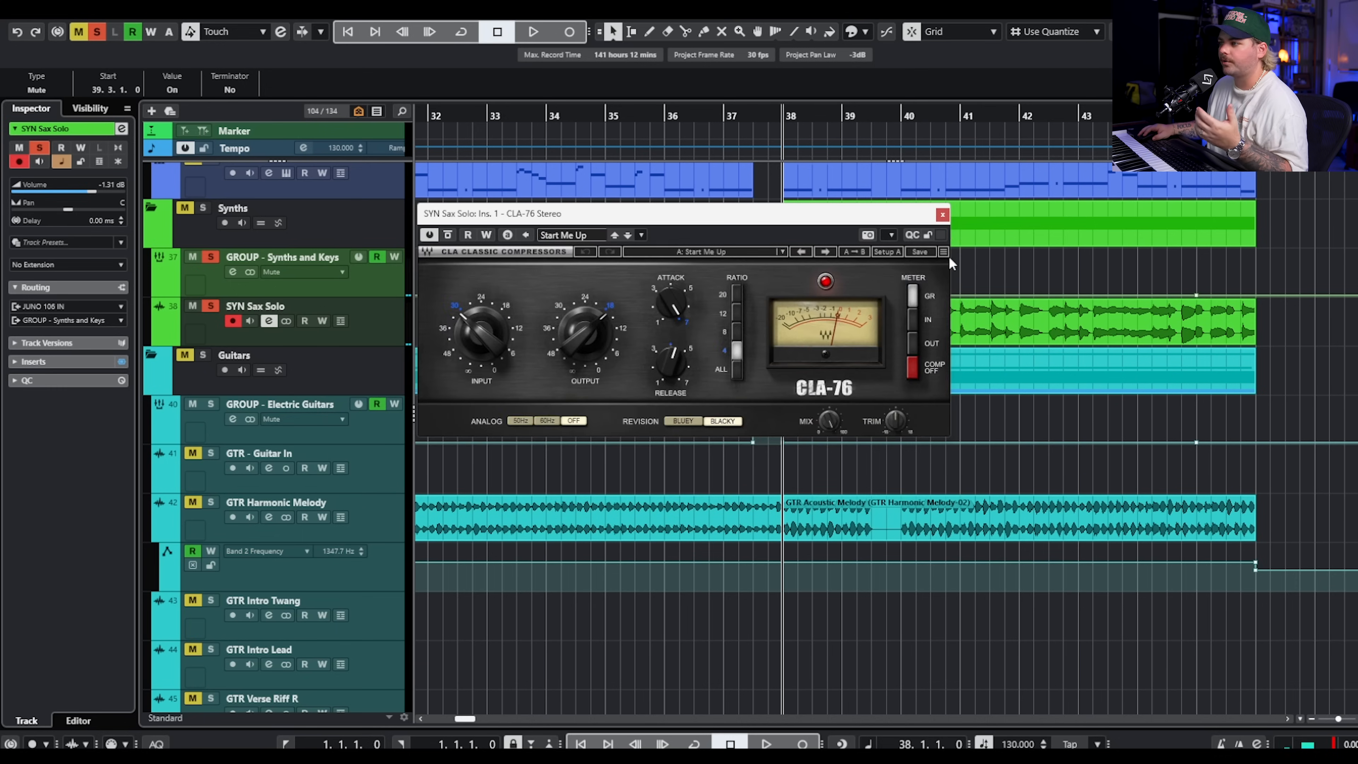
pyautogui.click(942, 215)
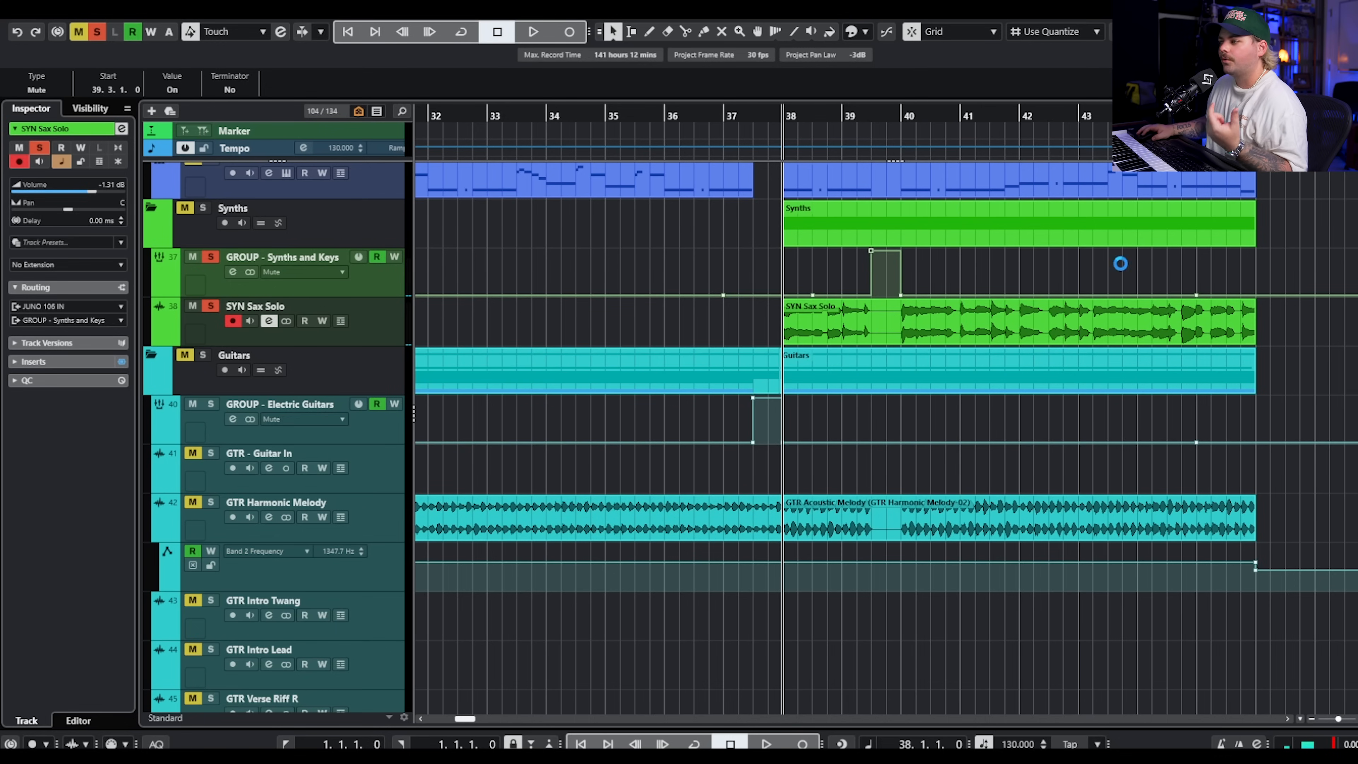
pyautogui.click(1096, 150)
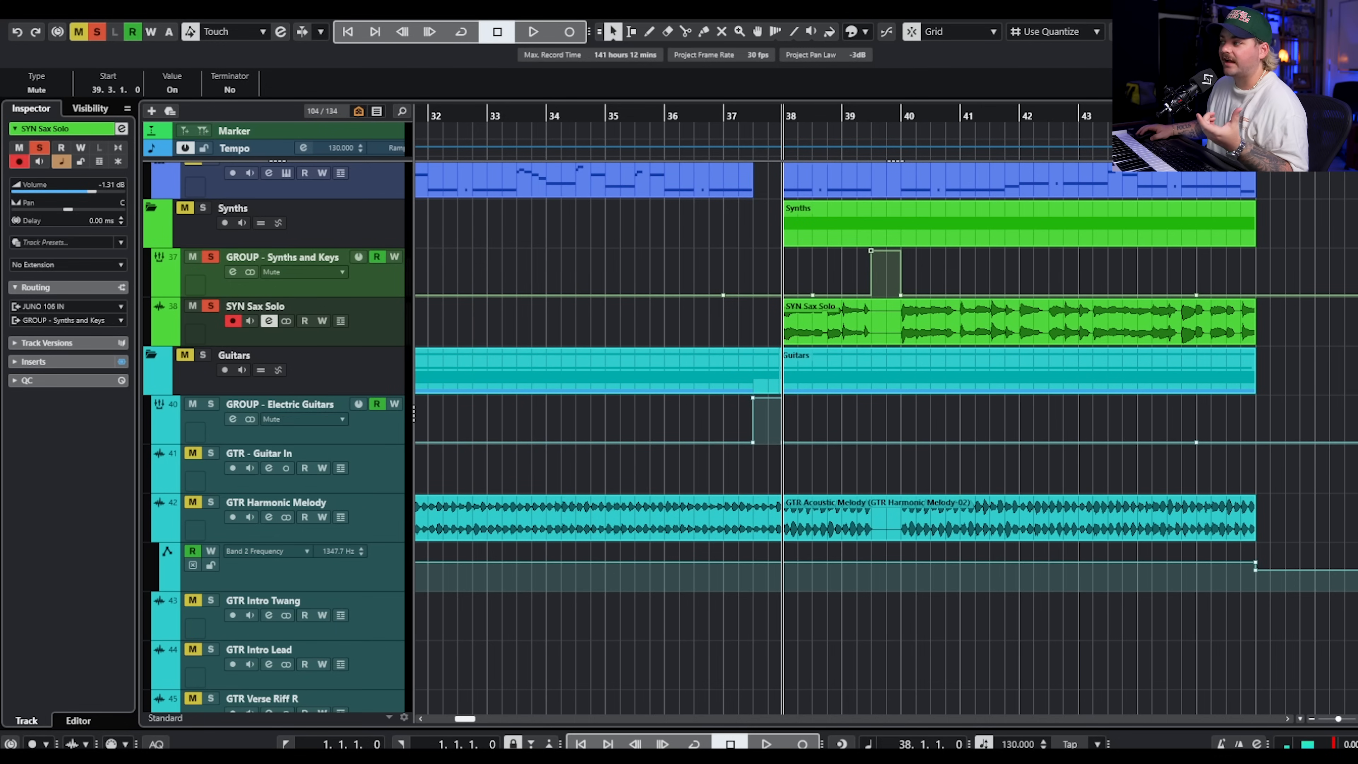
pyautogui.moveTo(1357, 136); pyautogui.dragTo(686, 140)
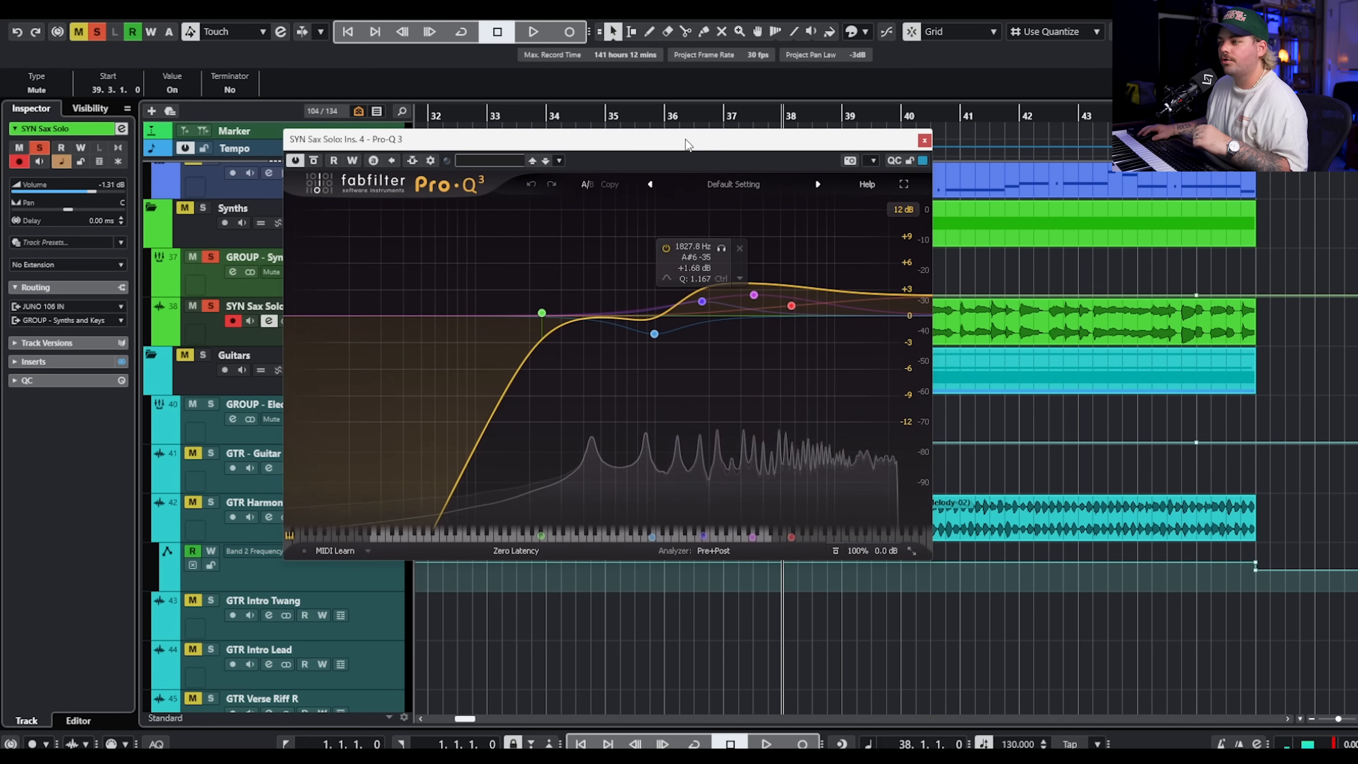
pyautogui.click(924, 140)
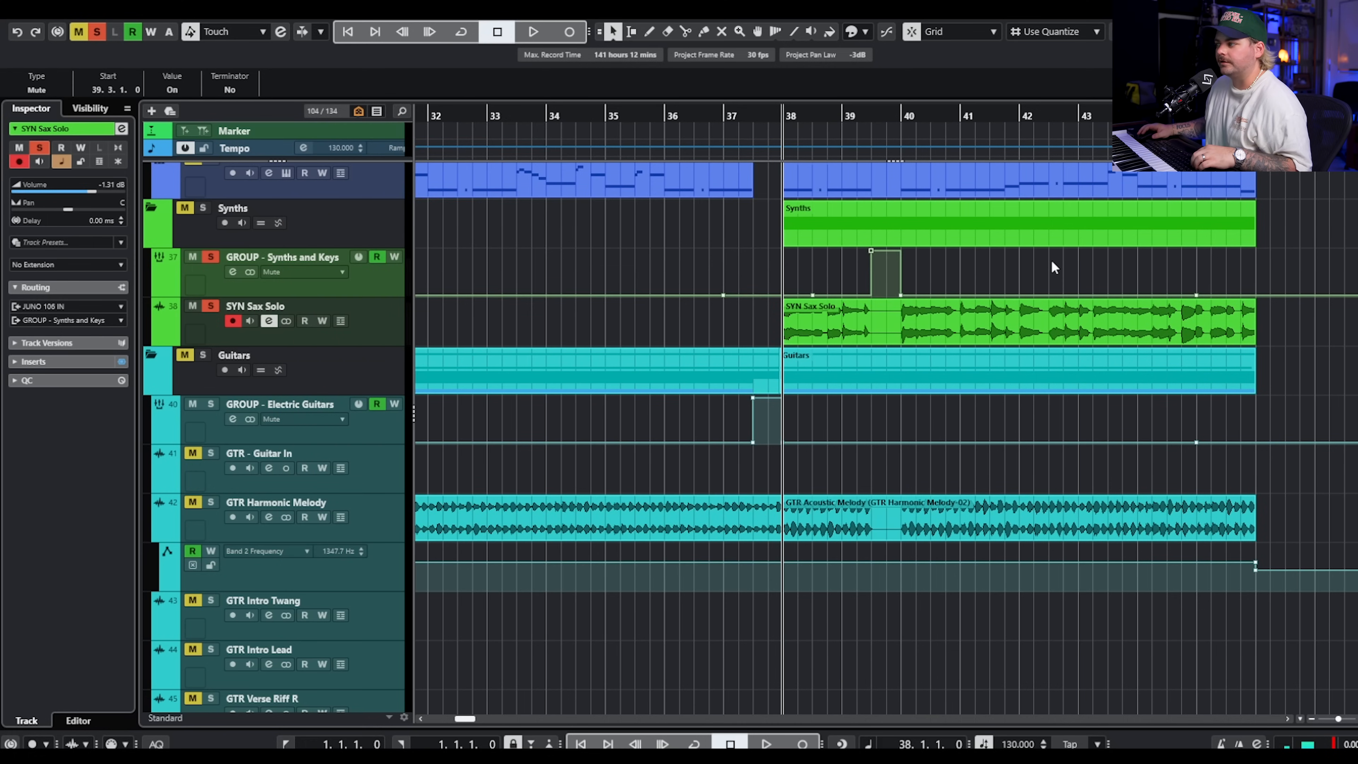
# Replay the soloed sax part from bar 38 past bar 41.
pyautogui.press('space')
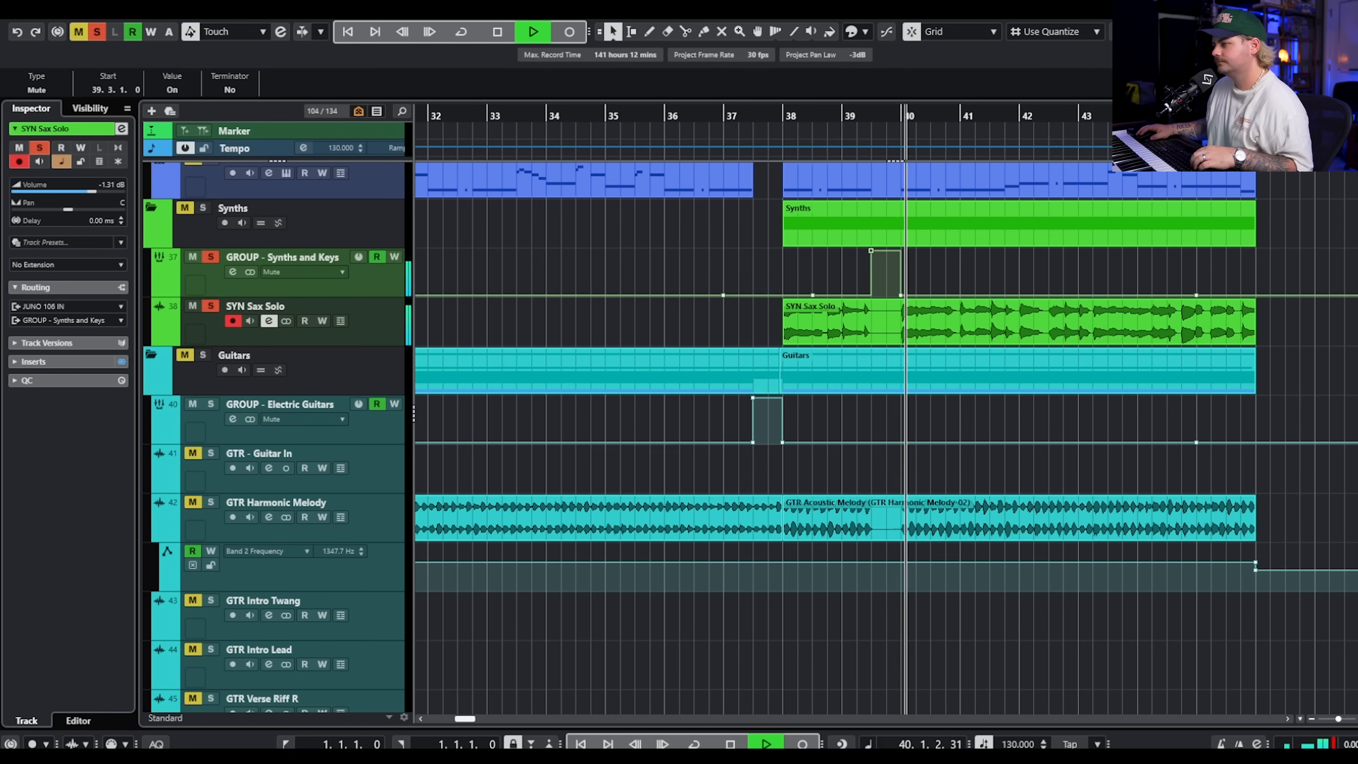
pyautogui.scroll(-4, 1108, 357)
pyautogui.scroll(4, 1111, 356)
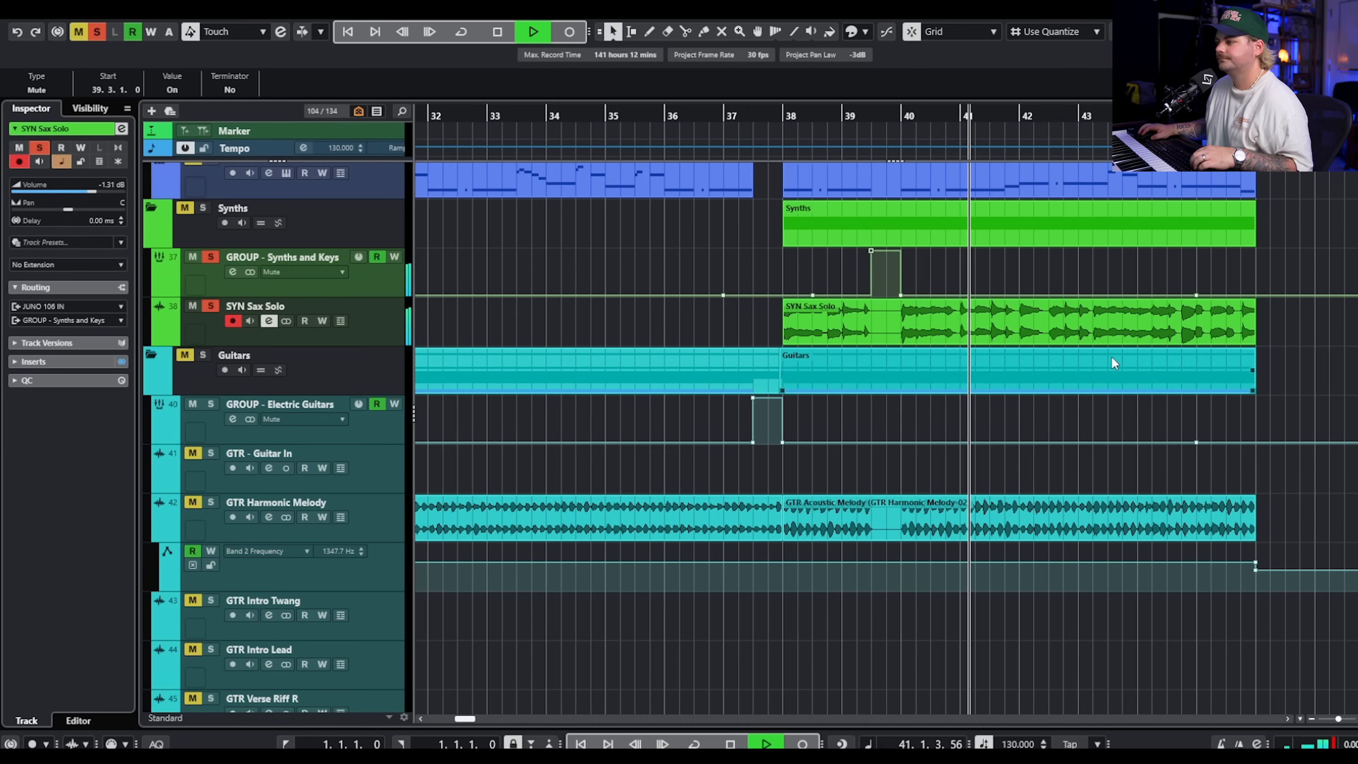
pyautogui.scroll(6, 641, 254)
pyautogui.scroll(4, 481, 240)
pyautogui.press('space')
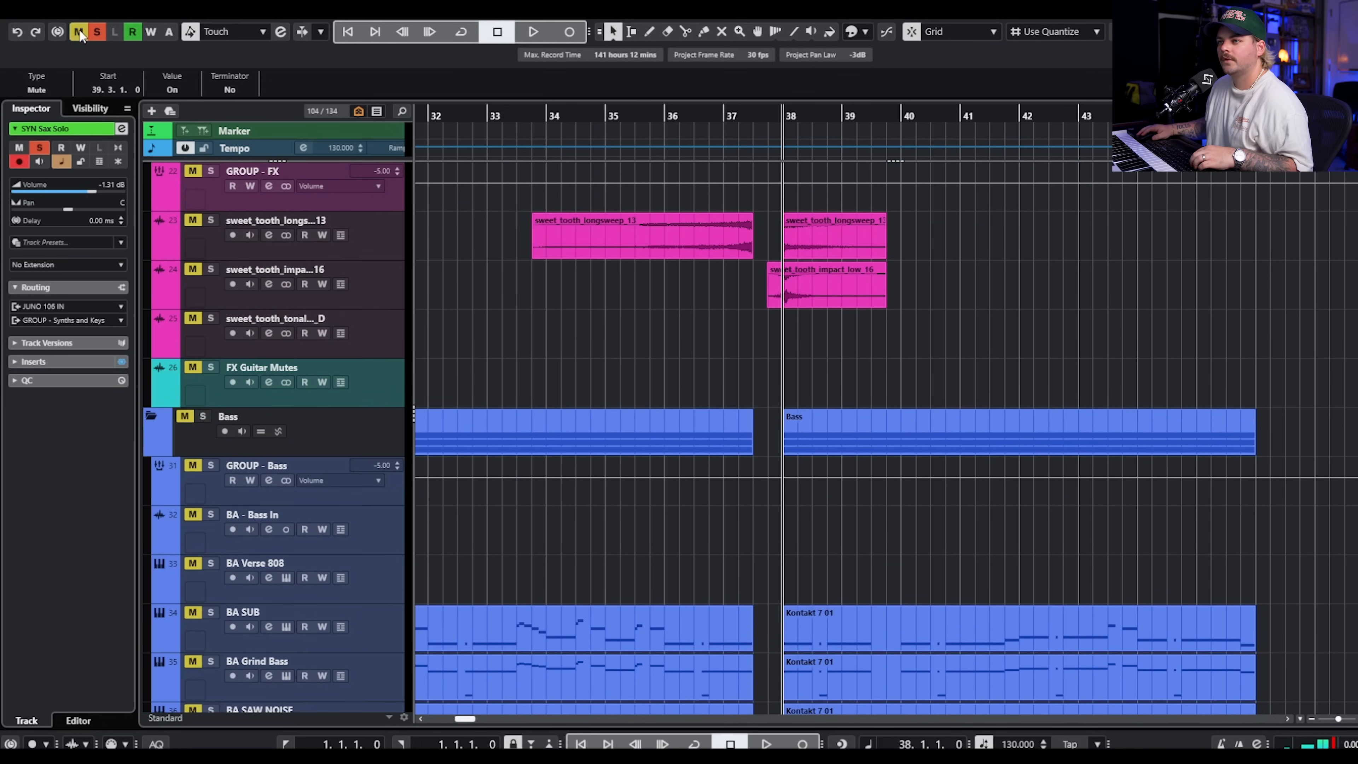
# Deactivate all solos and play the full arrangement from bar 37 past bar 40, following the FX, bass and synth tracks.
pyautogui.click(97, 31)
pyautogui.click(727, 115)
pyautogui.press('space')
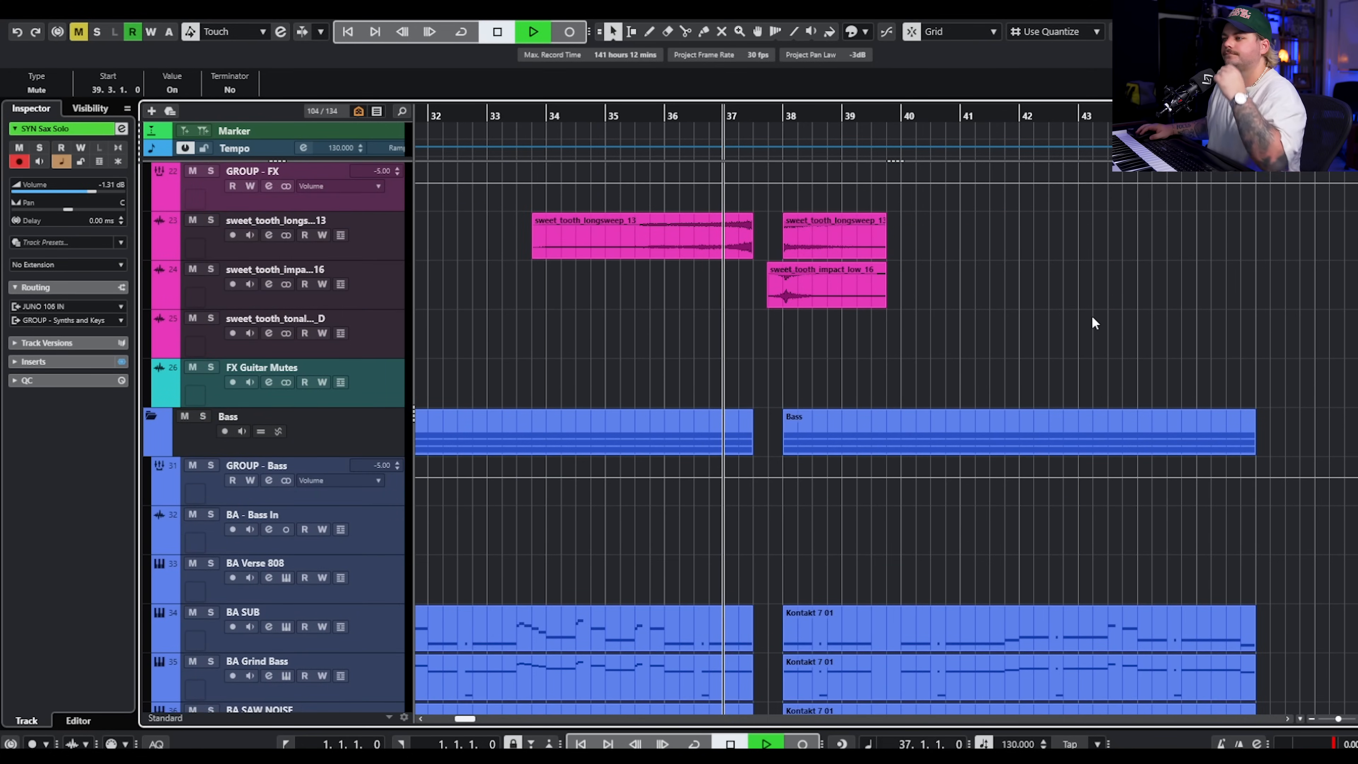
pyautogui.scroll(4, 1091, 315)
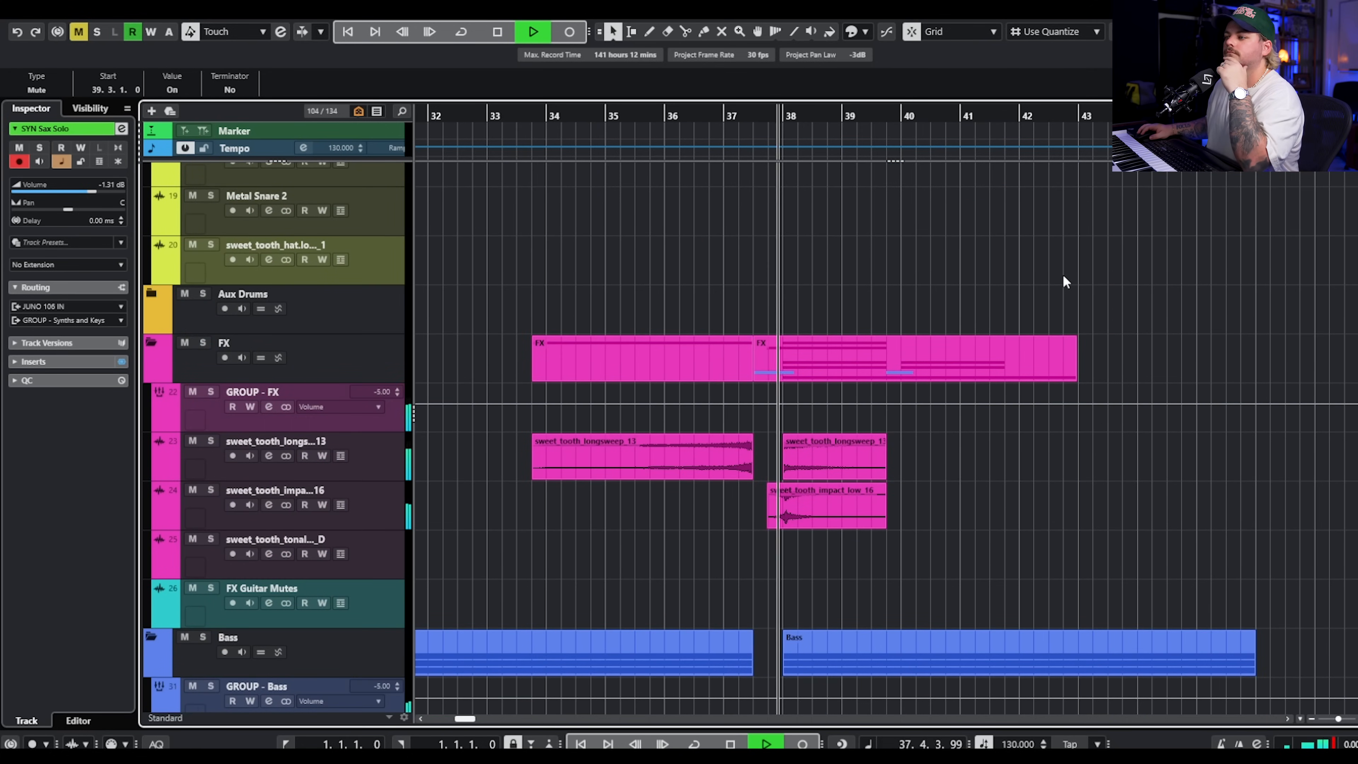
pyautogui.scroll(5, 1062, 274)
pyautogui.scroll(-11, 1061, 294)
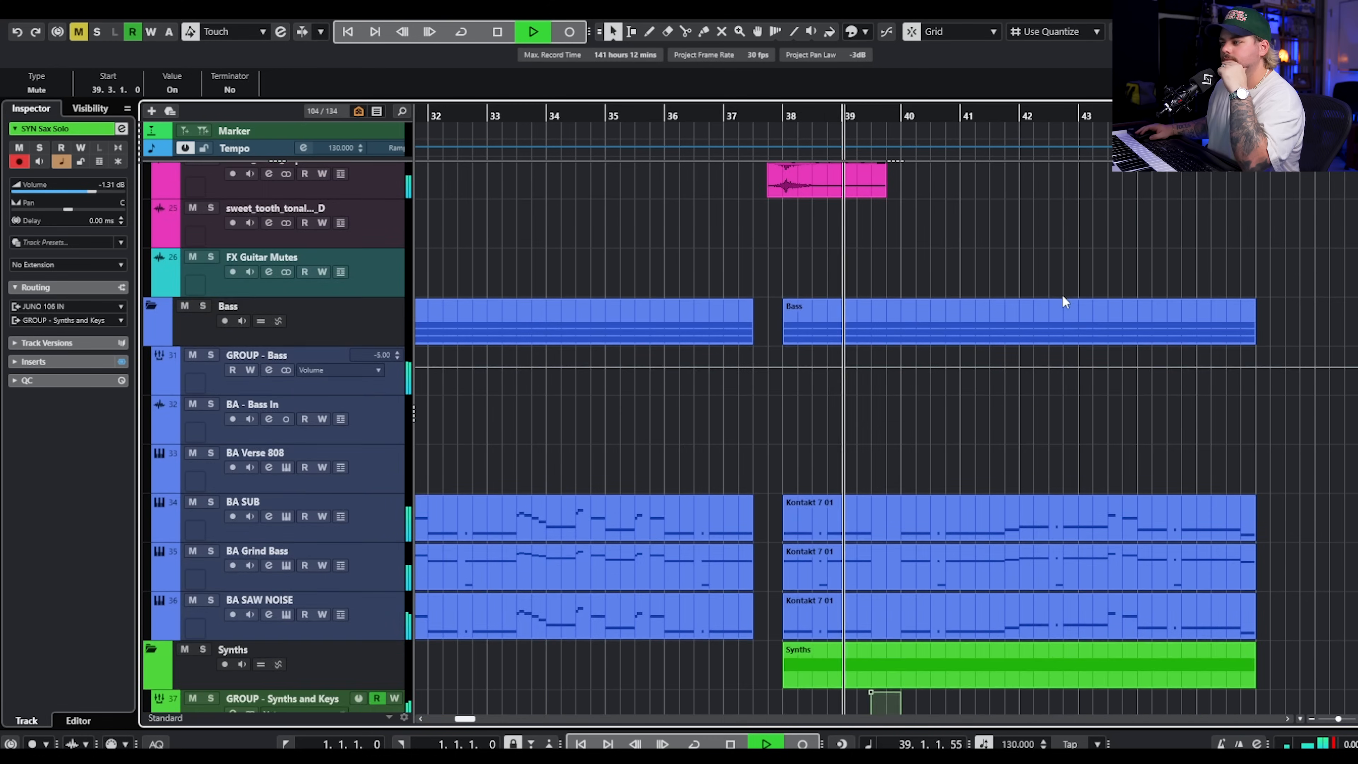
pyautogui.scroll(-4, 1062, 302)
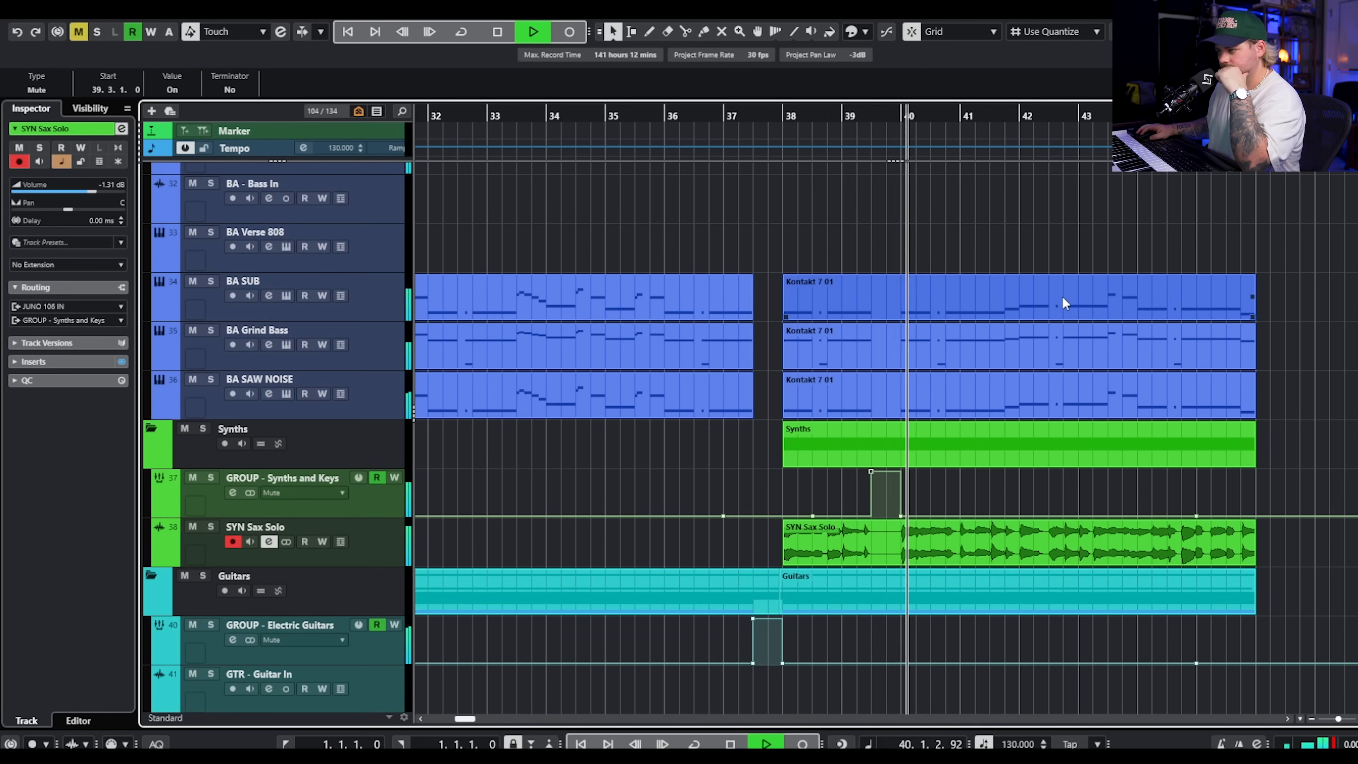
pyautogui.scroll(4, 1067, 302)
pyautogui.scroll(-14, 1072, 313)
pyautogui.press('space')
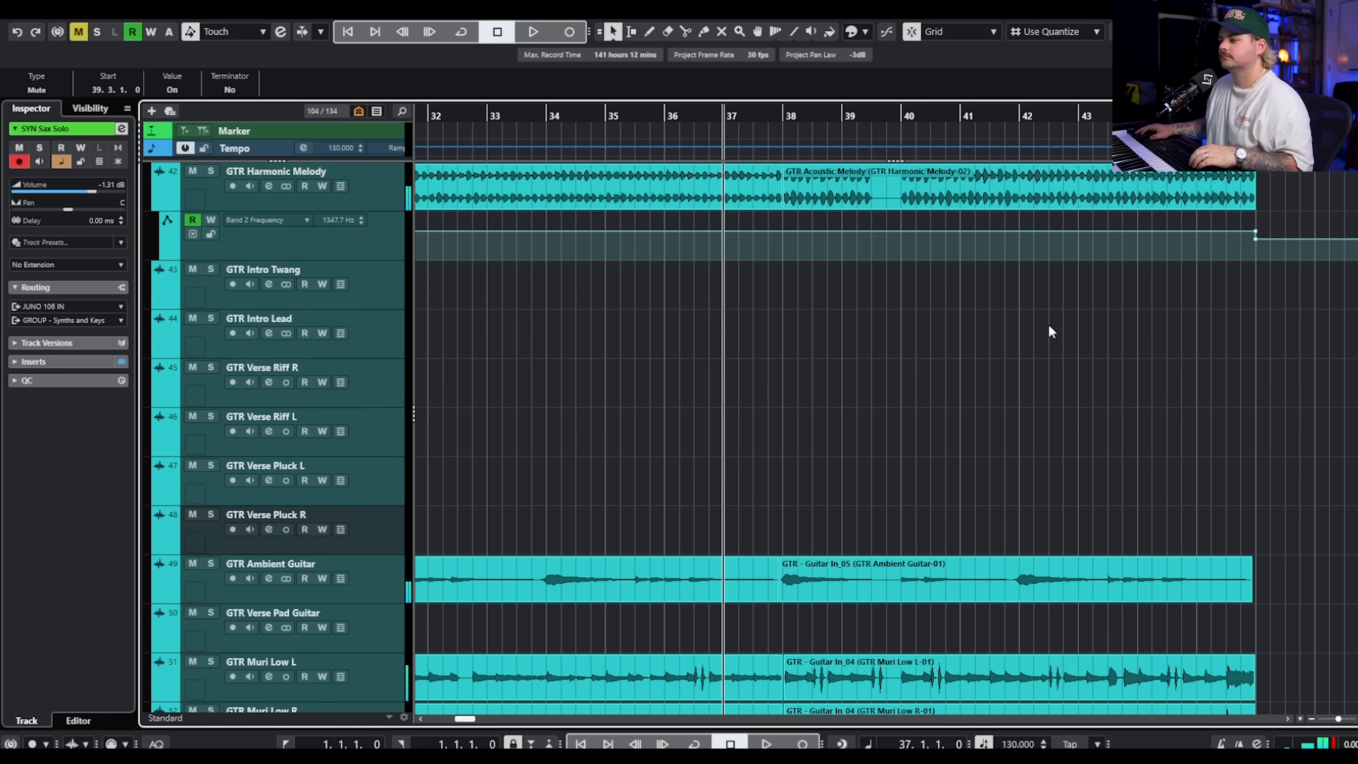
# Split the acoustic mandolin guitar clips at 39.3 and at bar 40.
pyautogui.scroll(-10, 1045, 323)
pyautogui.keyDown('ctrl'); pyautogui.scroll(3, 892, 368); pyautogui.keyUp('ctrl')
pyautogui.scroll(3, 833, 374)
pyautogui.moveTo(818, 471); pyautogui.dragTo(792, 604)
pyautogui.press('3')
pyautogui.click(848, 561)
pyautogui.click(915, 569)
pyautogui.press('1')
# Set the playhead to bar 39 and play the full mix through the gap before bar 40.
pyautogui.click(781, 498)
pyautogui.scroll(7, 879, 401)
pyautogui.press('space')
pyautogui.scroll(8, 890, 375)
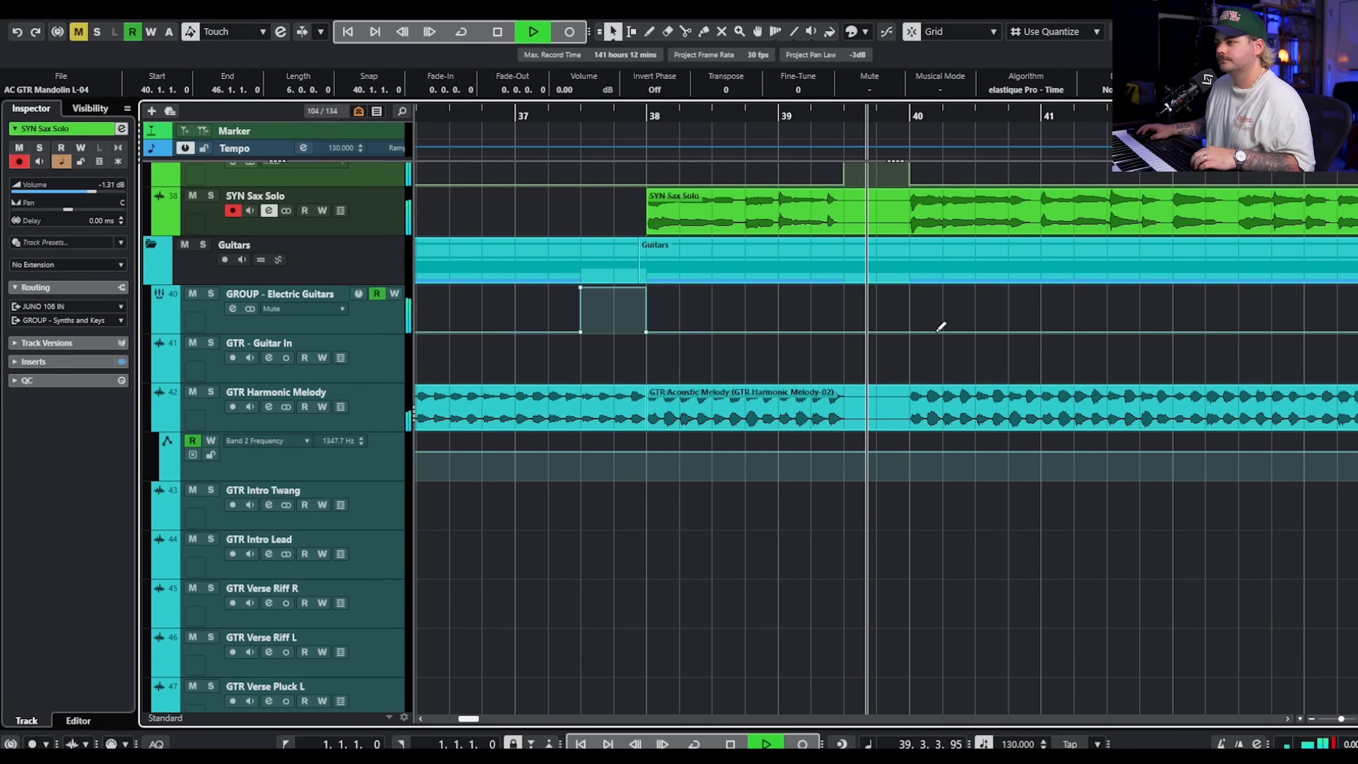
pyautogui.scroll(15, 941, 324)
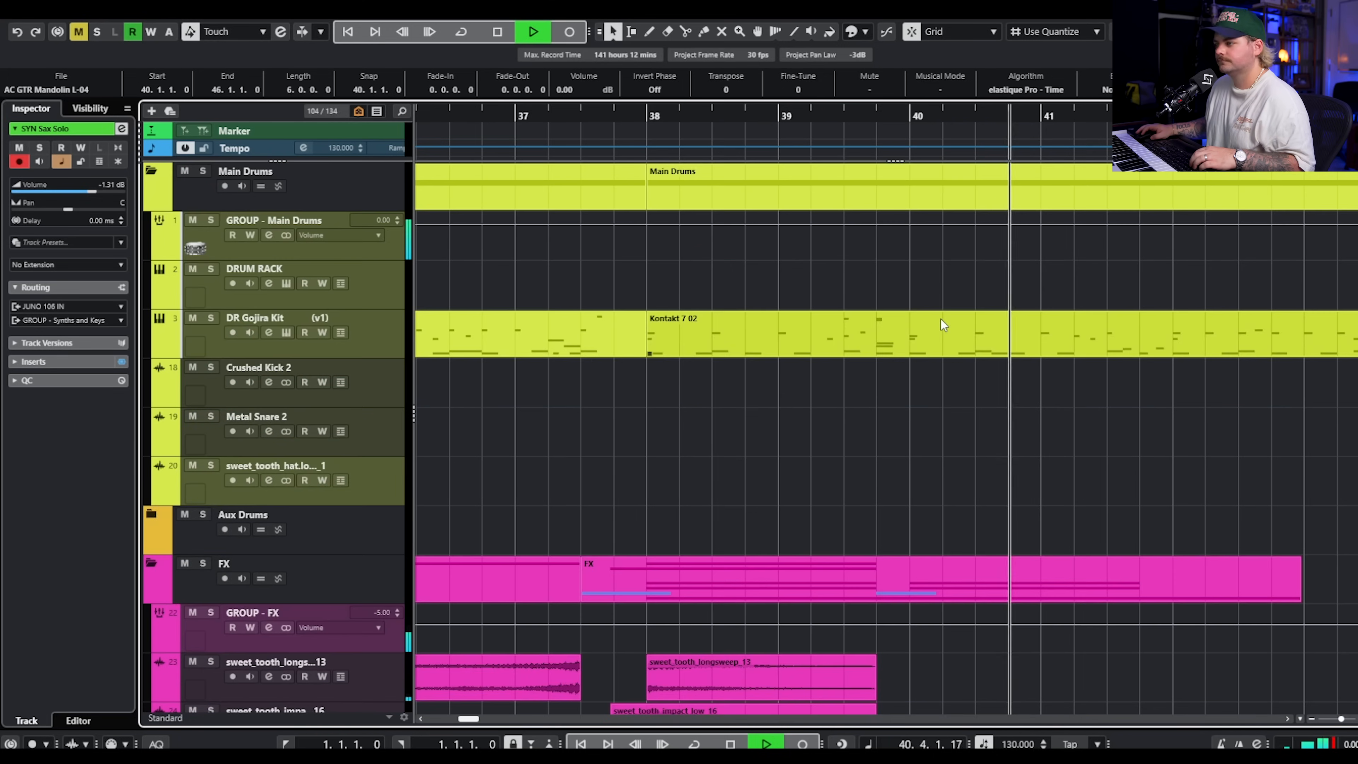
pyautogui.press('space')
# Examine how the drum, FX and bass clips are laid out across the arrangement from bar 11 to bar 46.
pyautogui.scroll(-3, 836, 424)
pyautogui.scroll(3, 1015, 407)
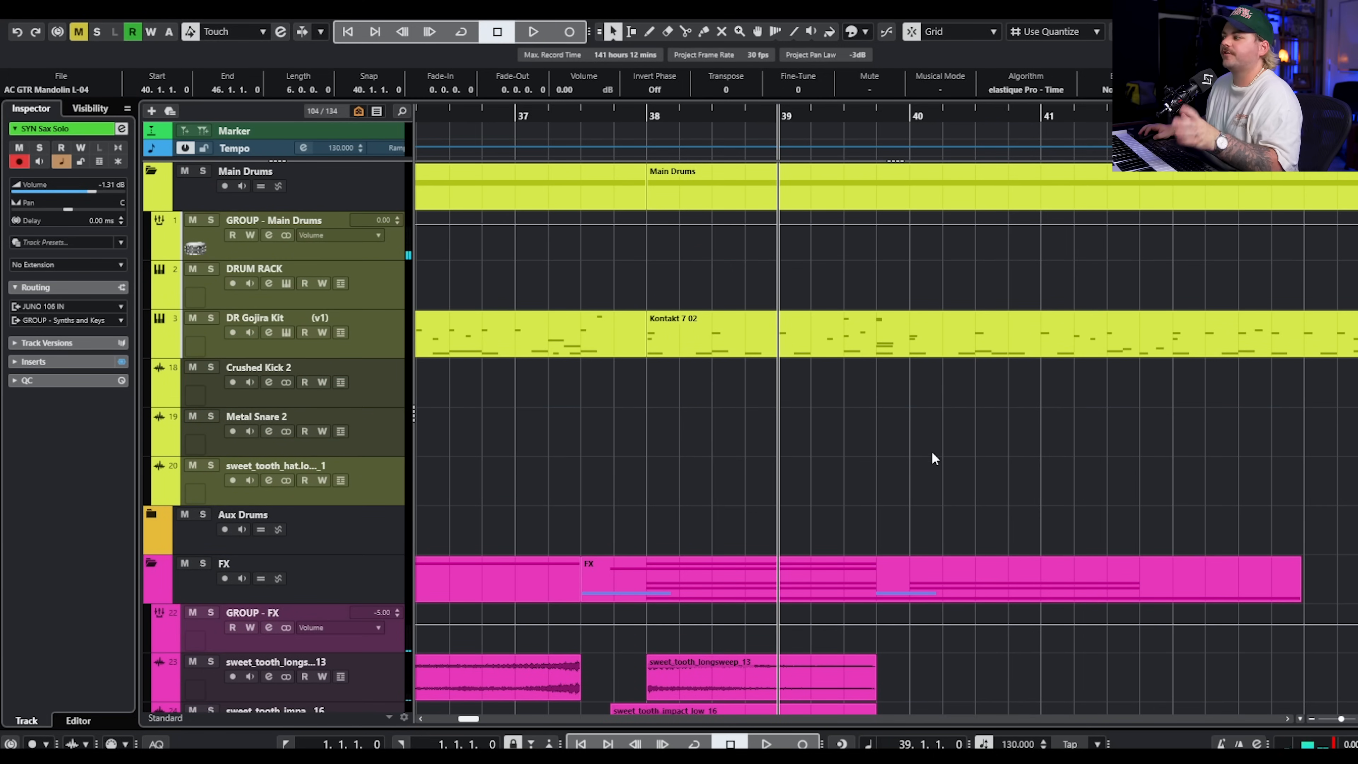
pyautogui.click(894, 424)
pyautogui.scroll(-3, 879, 408)
pyautogui.hscroll(-6, 861, 403)
pyautogui.hscroll(-3, 855, 400)
pyautogui.scroll(-5, 802, 409)
pyautogui.scroll(-2, 764, 417)
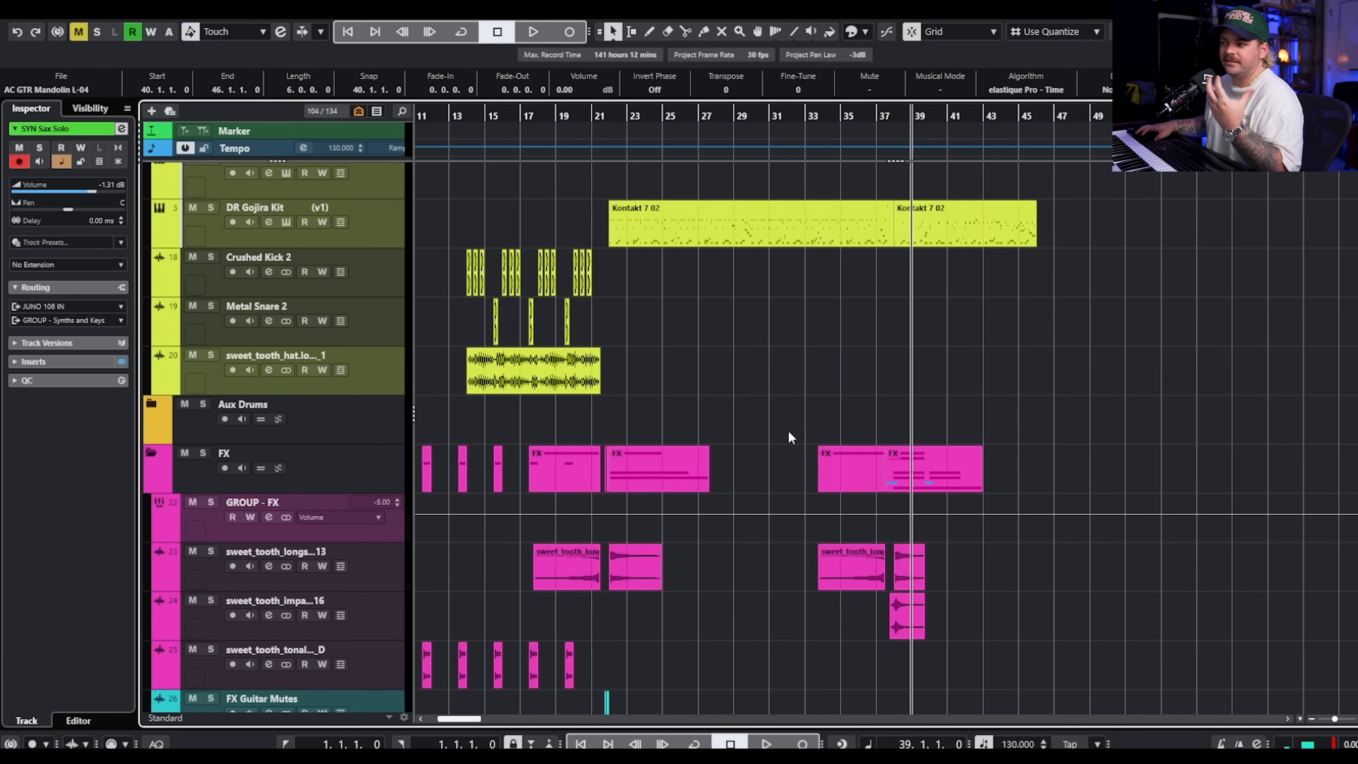
pyautogui.scroll(-4, 841, 397)
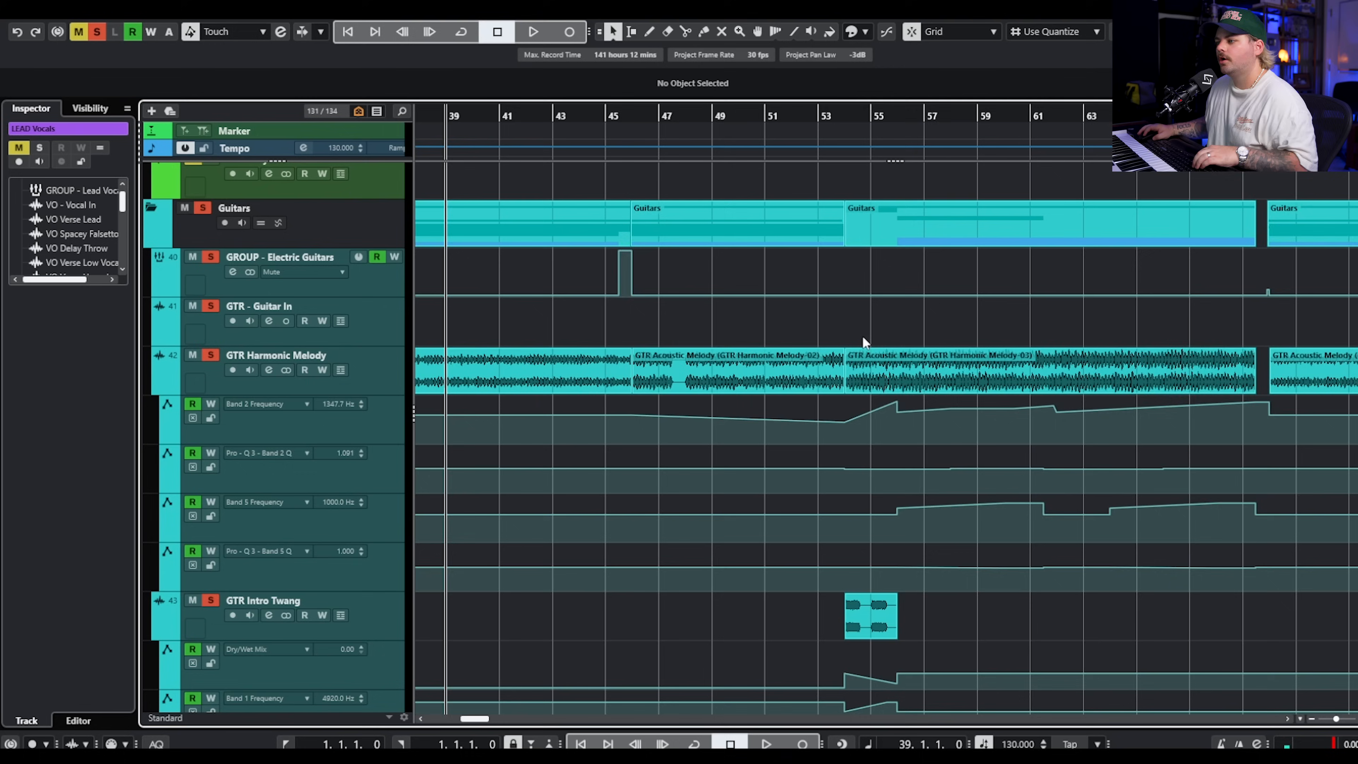
# Bring the soloed GTR Intro Twang and GTR Intro Lead clips at bar 54 into view and set the playhead to 53.3.
pyautogui.scroll(3, 865, 334)
pyautogui.scroll(-4, 865, 329)
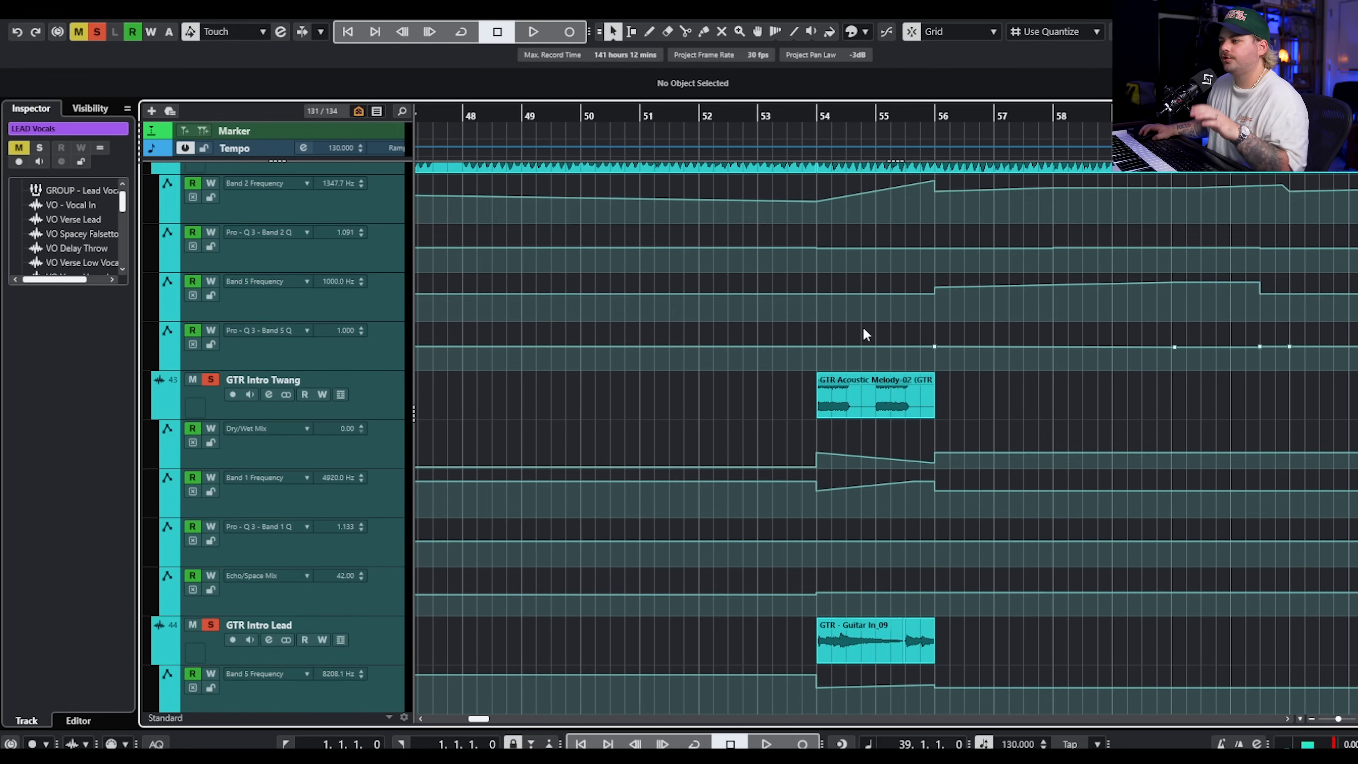
pyautogui.scroll(-2, 871, 310)
pyautogui.click(896, 301)
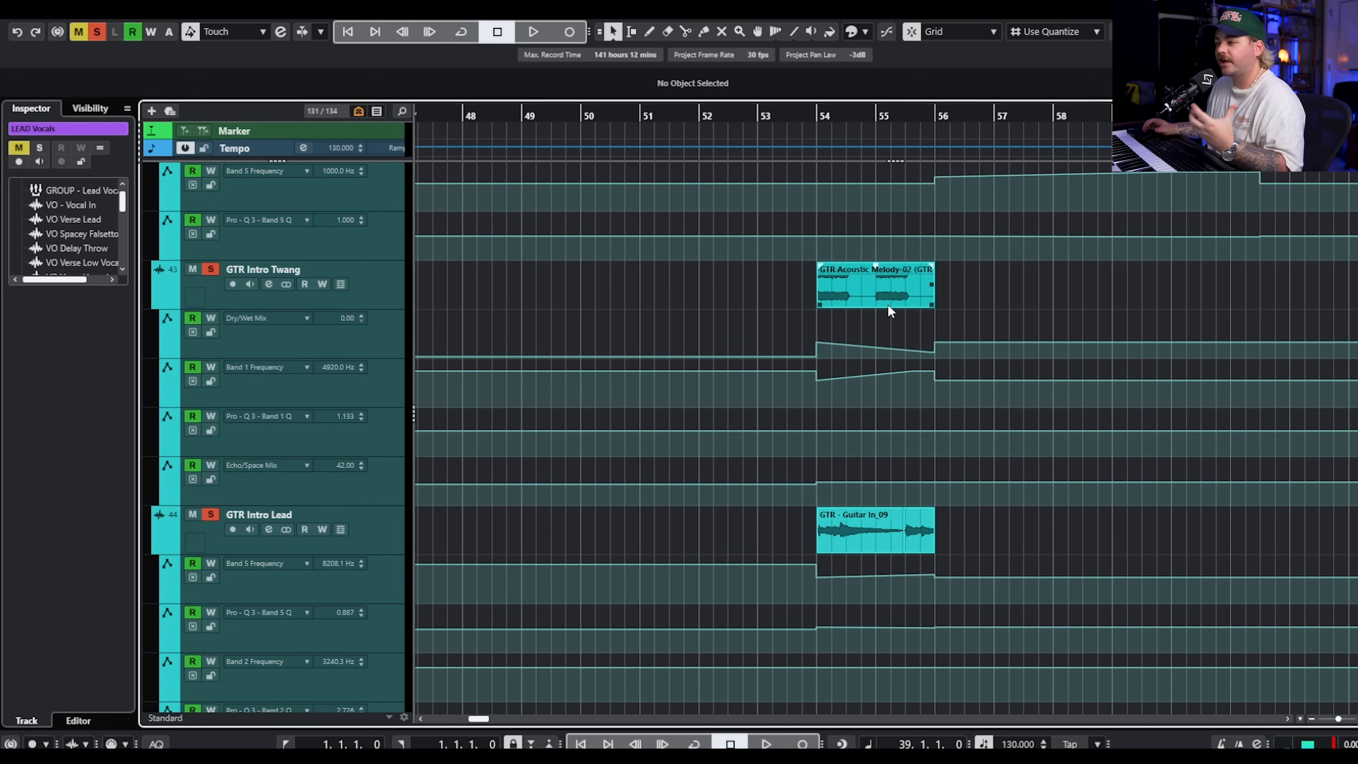
pyautogui.click(888, 309)
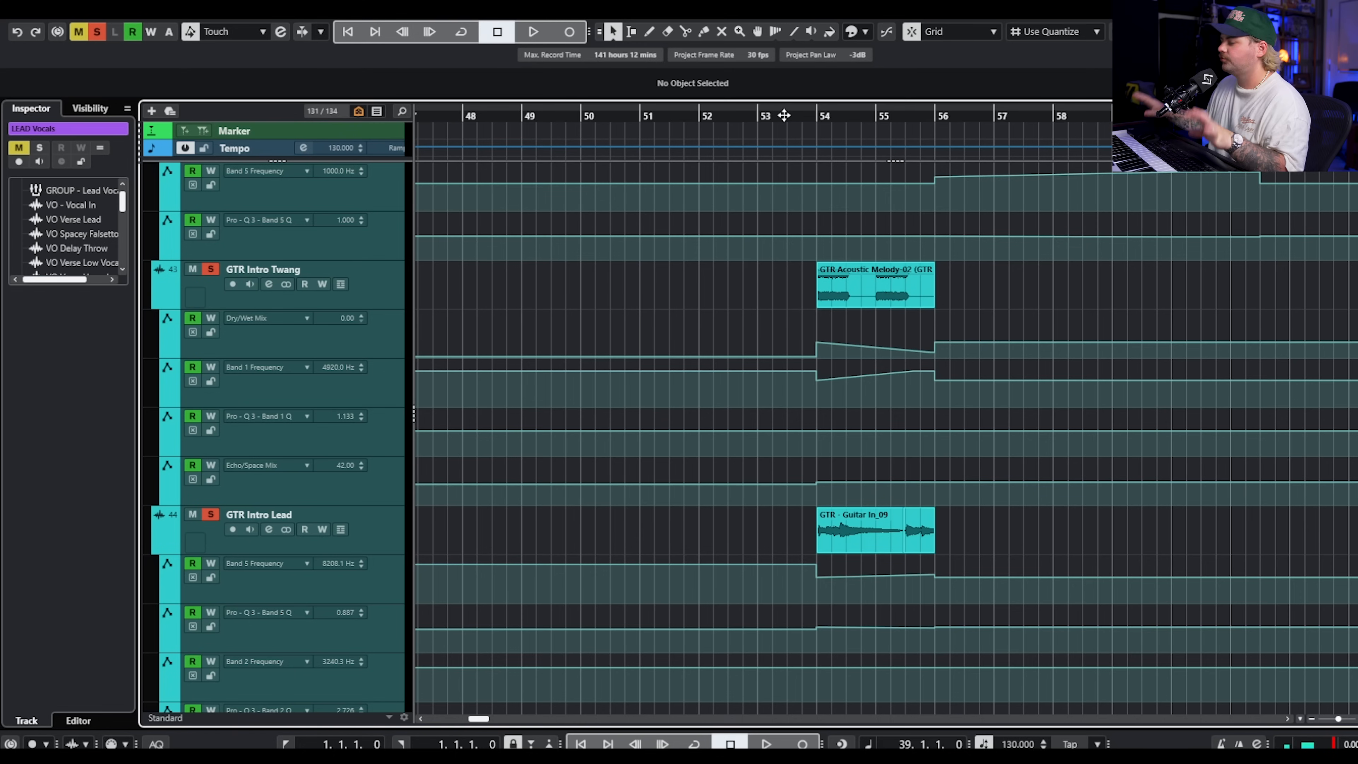
pyautogui.click(784, 115)
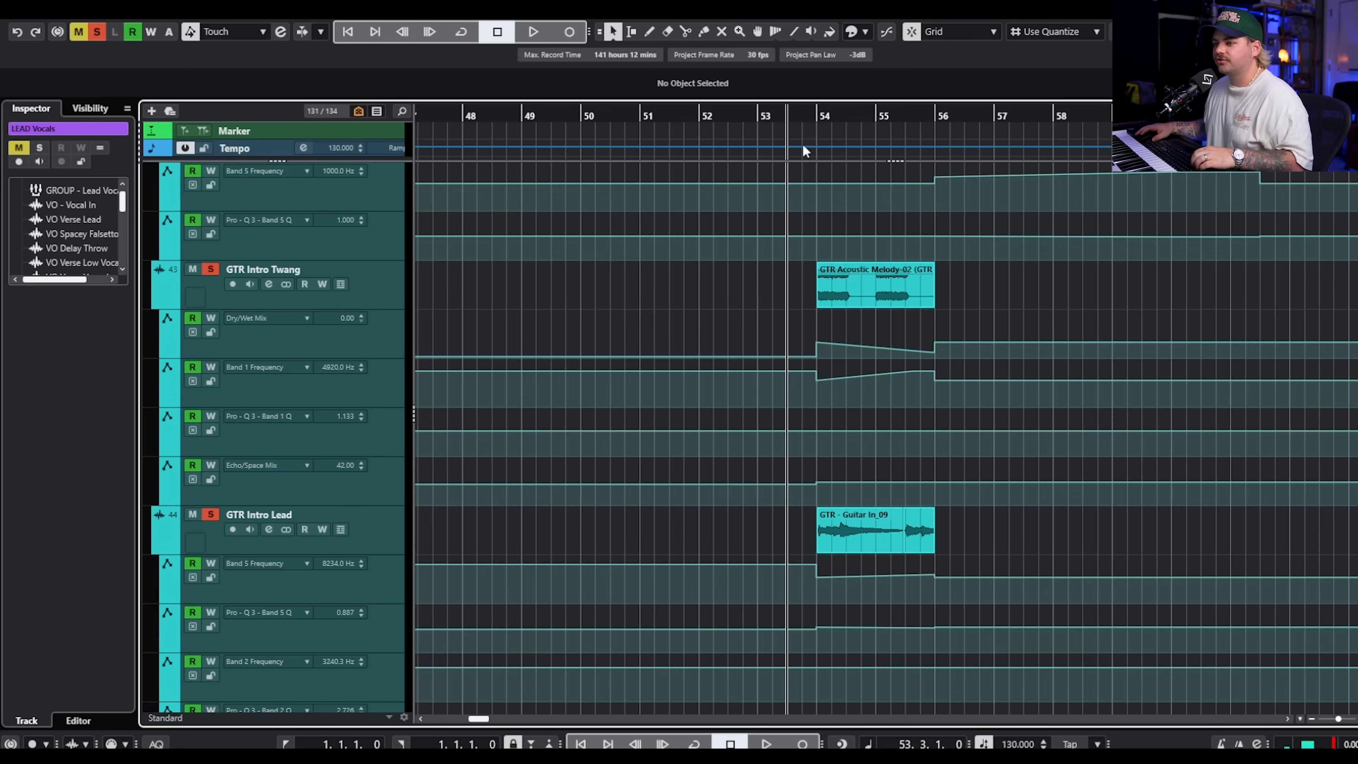
pyautogui.scroll(-7, 903, 317)
pyautogui.scroll(7, 904, 318)
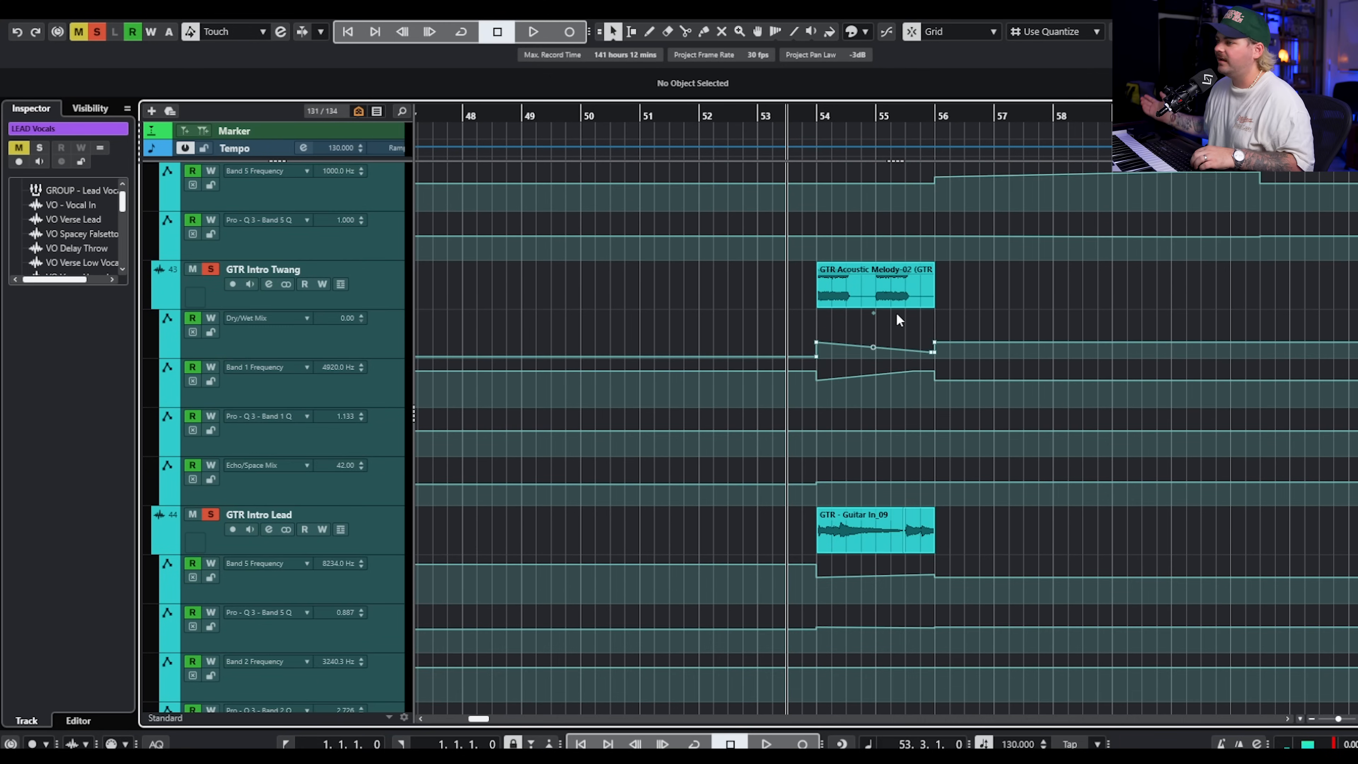
# Play the soloed guitars from 53.3 through the intro clips into the verse plucks, following the automation, FX and bass tracks.
pyautogui.press('space')
pyautogui.scroll(2, 951, 234)
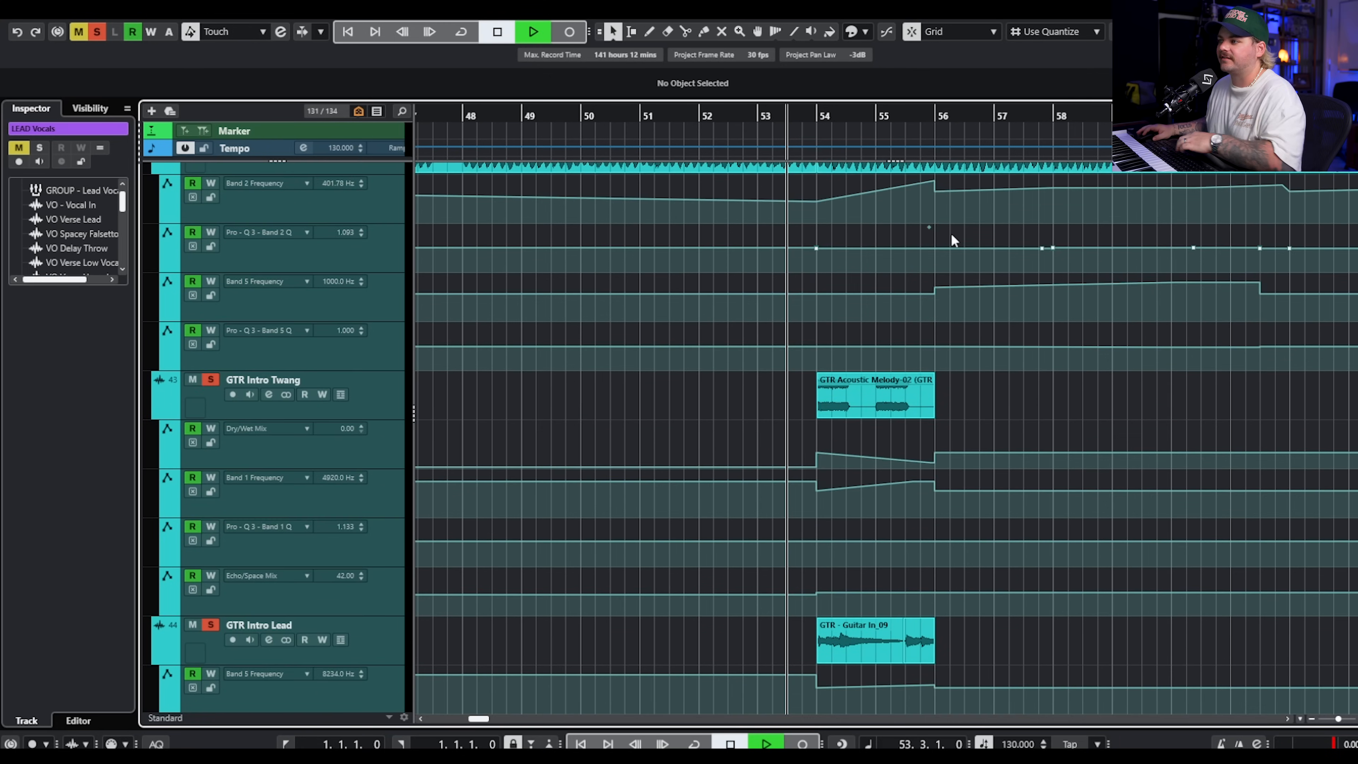
pyautogui.click(936, 302)
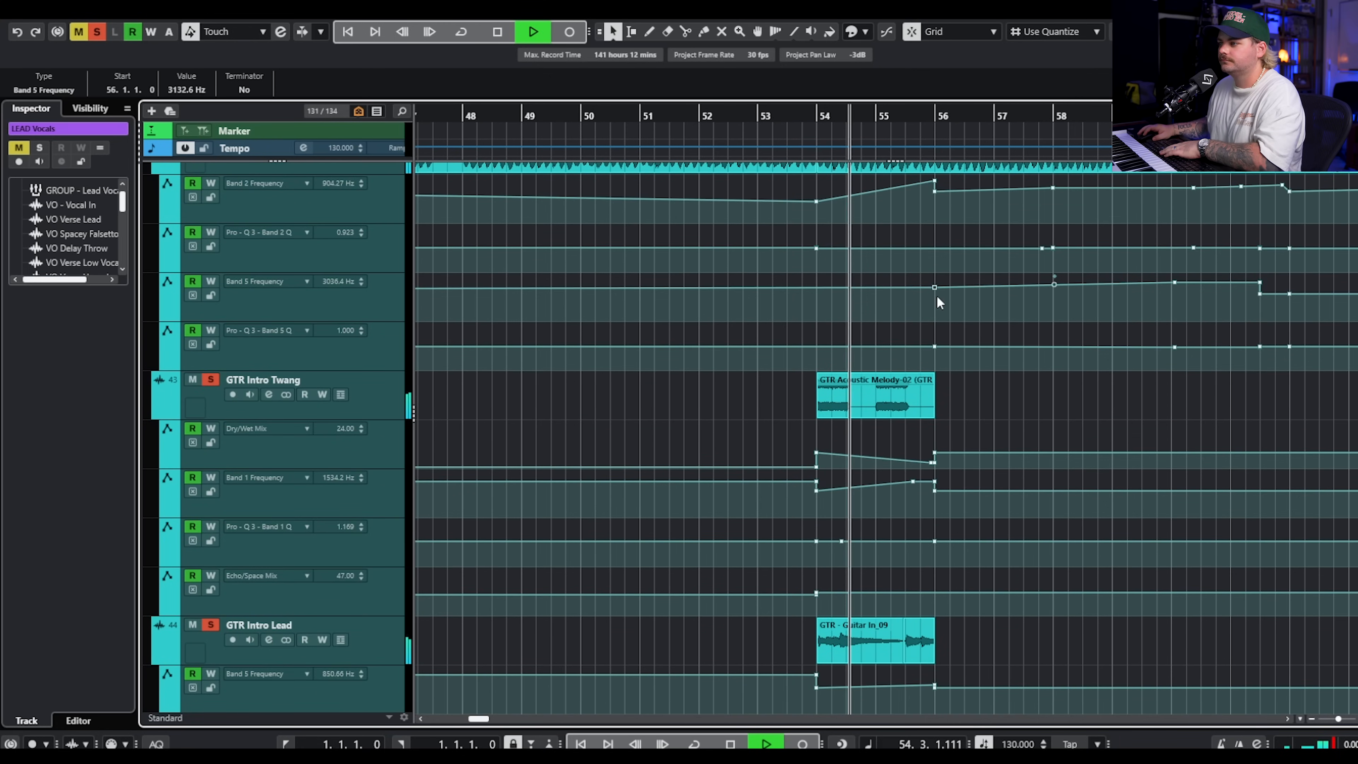
pyautogui.scroll(-2, 964, 298)
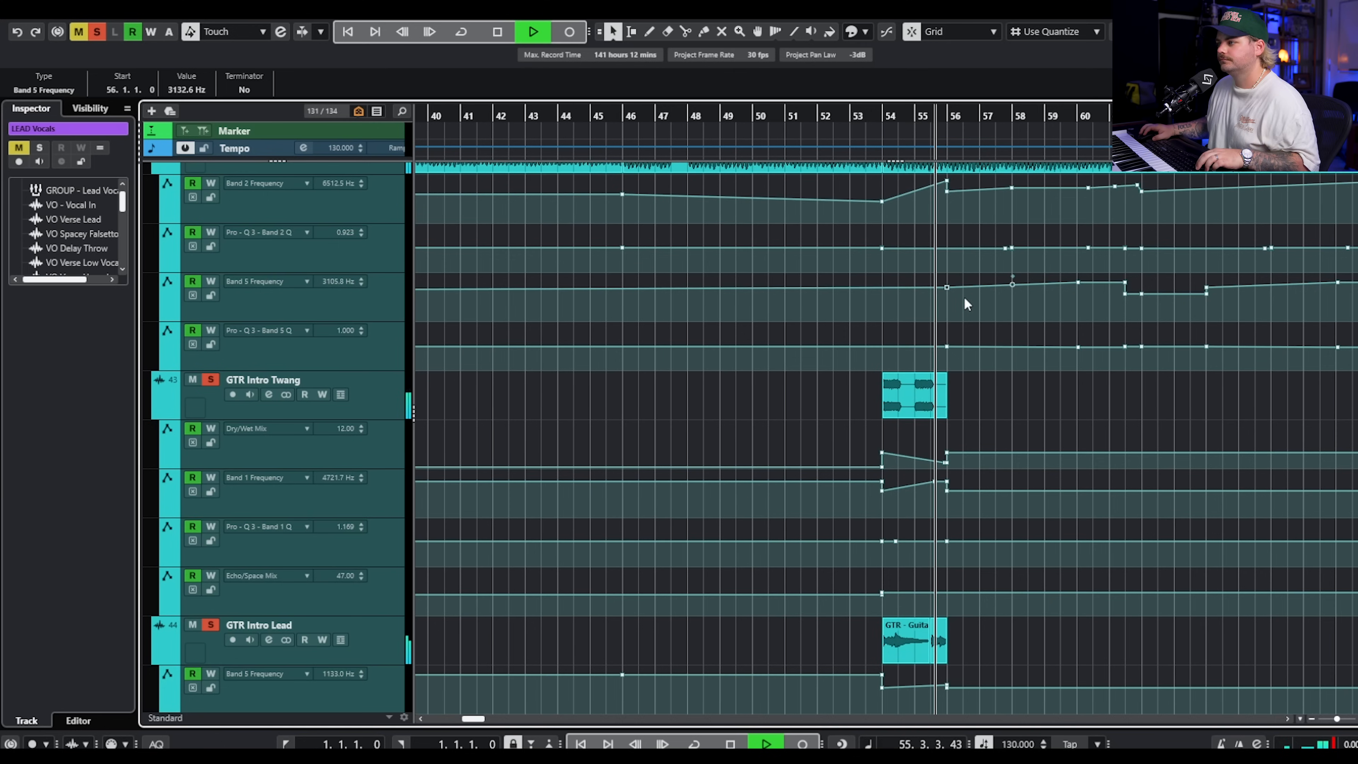
pyautogui.hscroll(3, 881, 314)
pyautogui.scroll(-5, 866, 319)
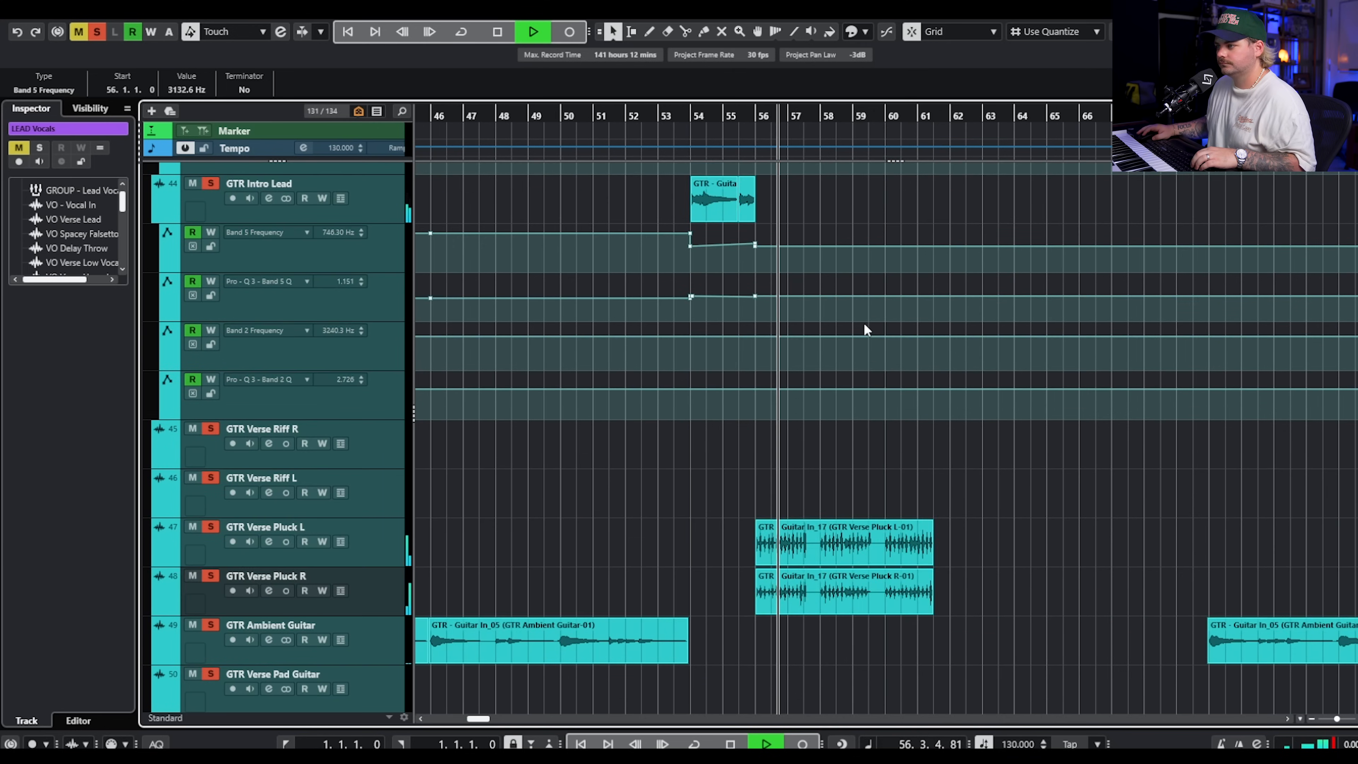
pyautogui.scroll(10, 865, 318)
pyautogui.scroll(5, 869, 306)
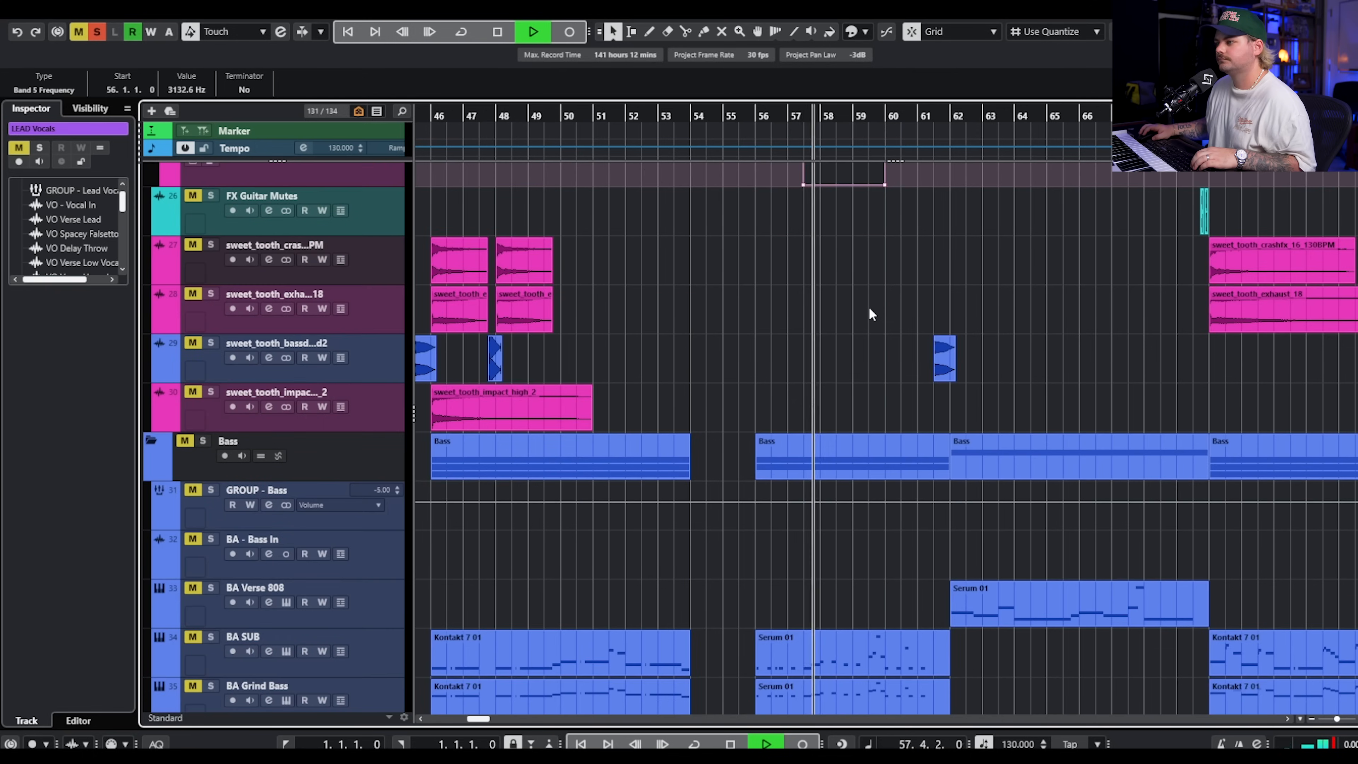
pyautogui.scroll(-4, 760, 278)
pyautogui.press('space')
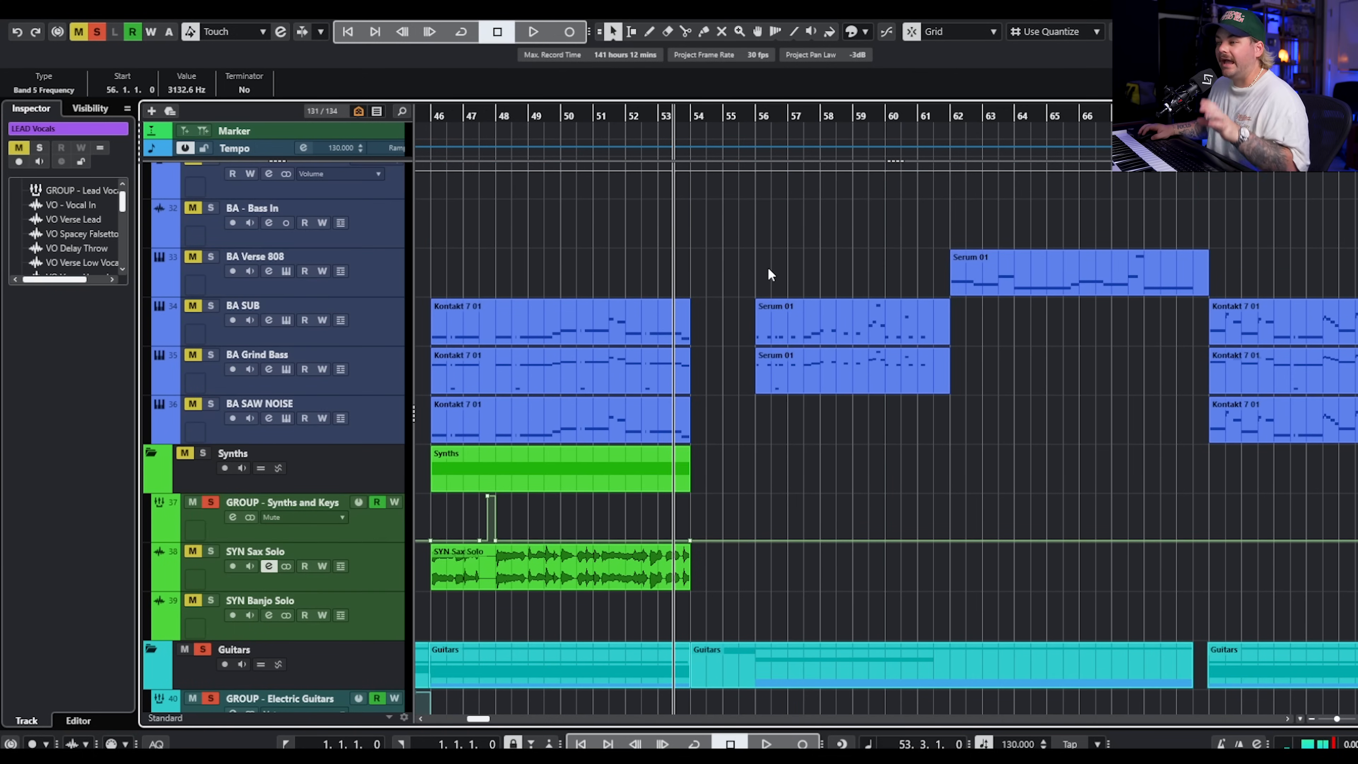
# Solo the bass tracks so they sound together with the main drums and guitars.
pyautogui.scroll(-2, 802, 256)
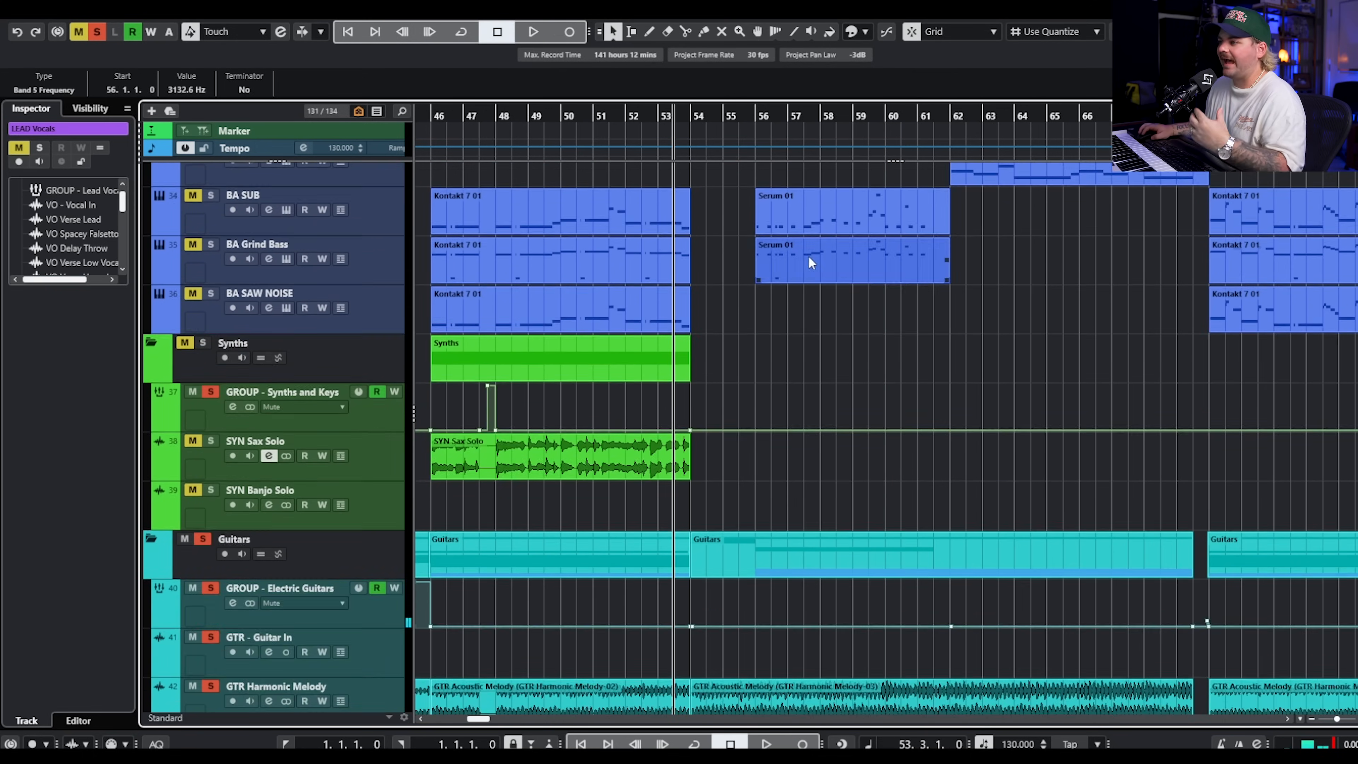
pyautogui.scroll(10, 807, 258)
pyautogui.scroll(10, 796, 259)
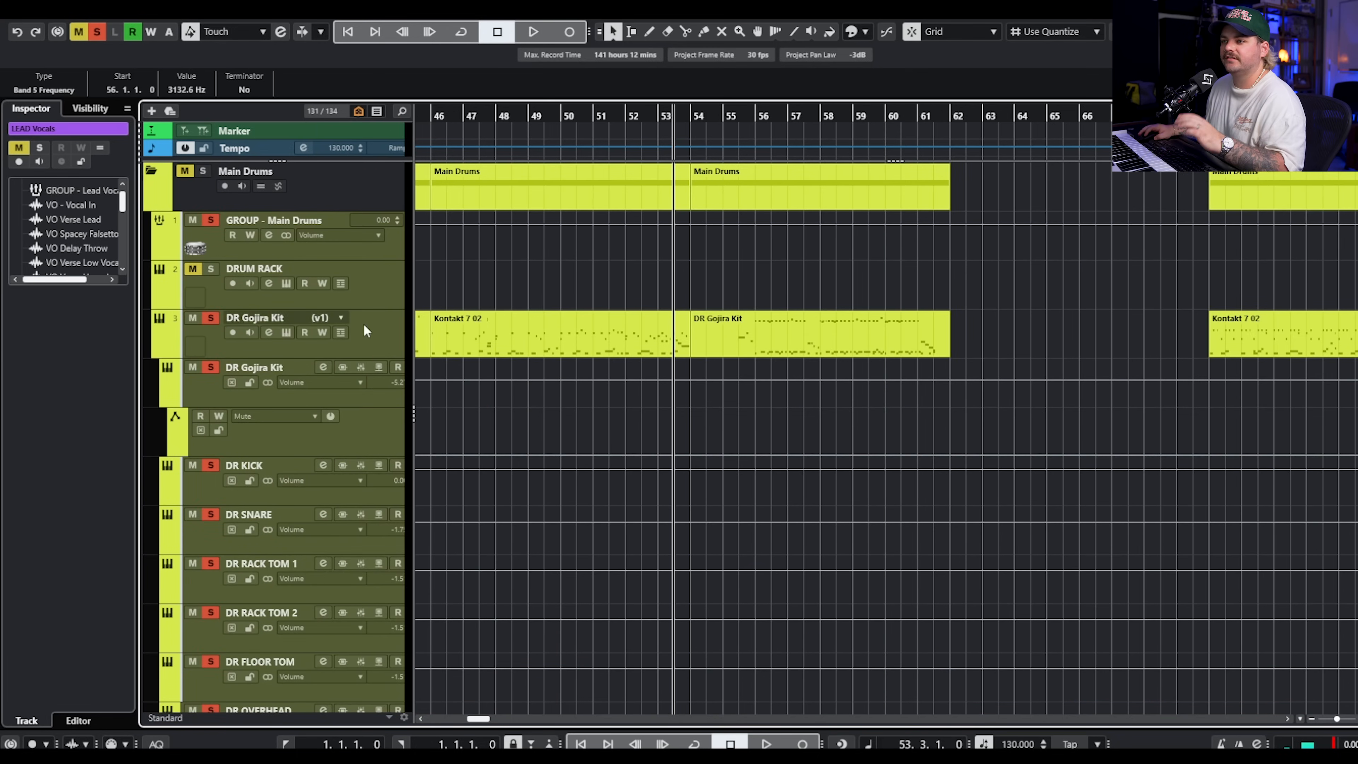
pyautogui.scroll(-15, 710, 460)
pyautogui.scroll(-5, 530, 452)
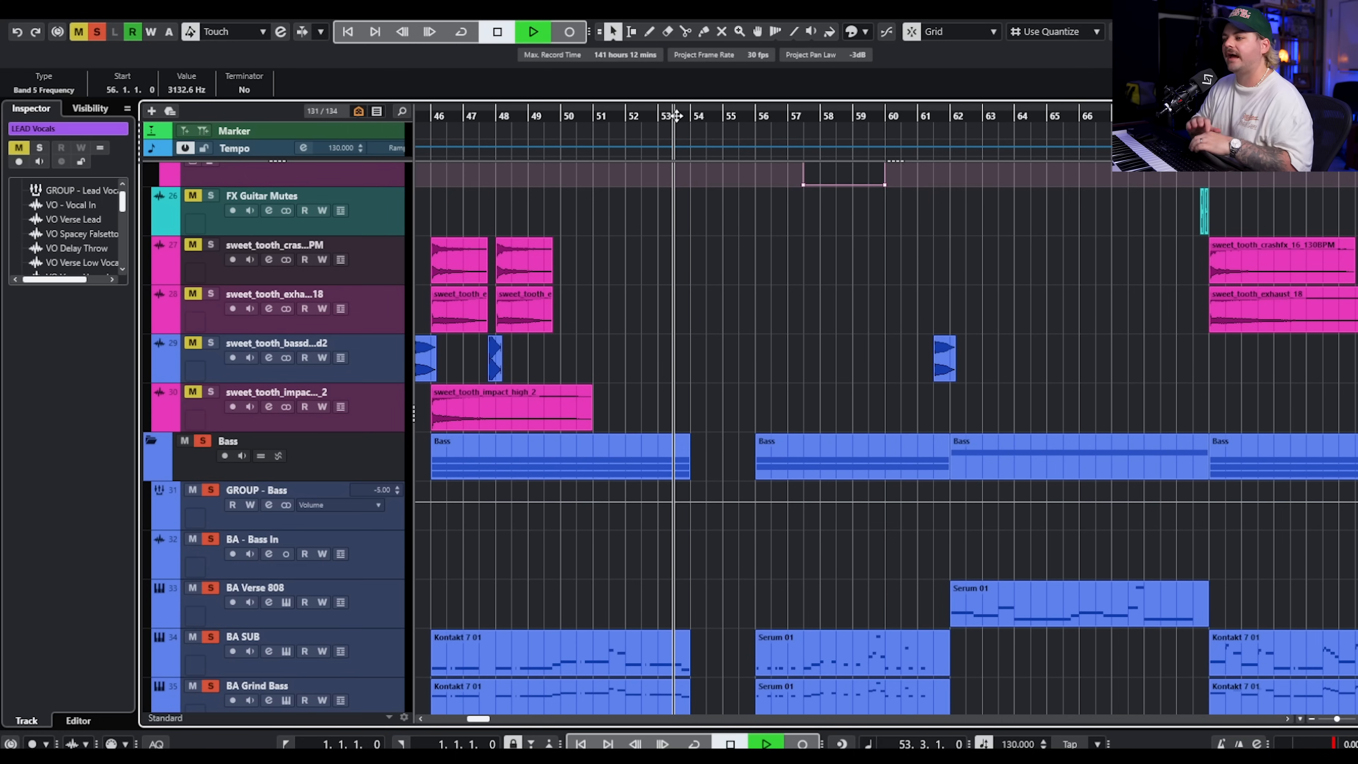
# Play the soloed drums, bass and guitars from 53.3 past bar 61, following the FX and Main Drums tracks.
pyautogui.press('space')
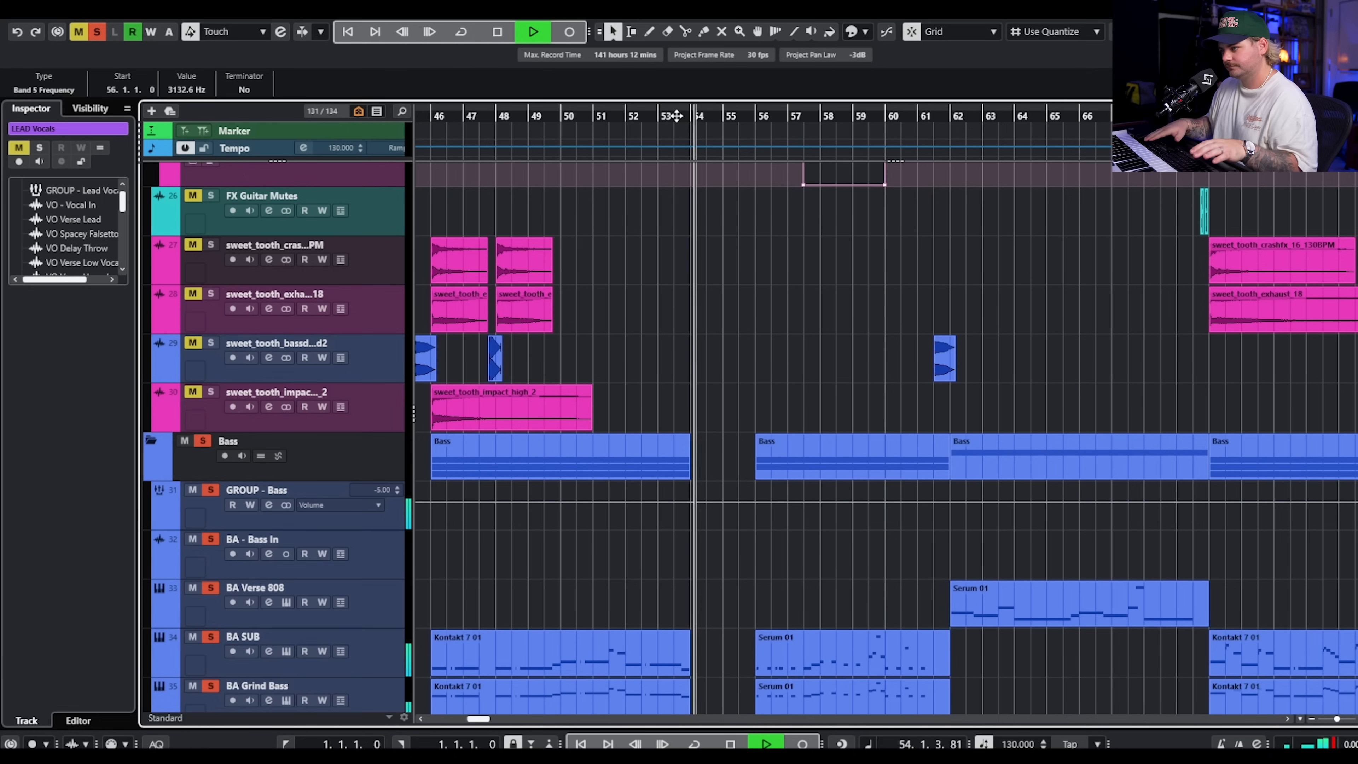
pyautogui.scroll(8, 804, 348)
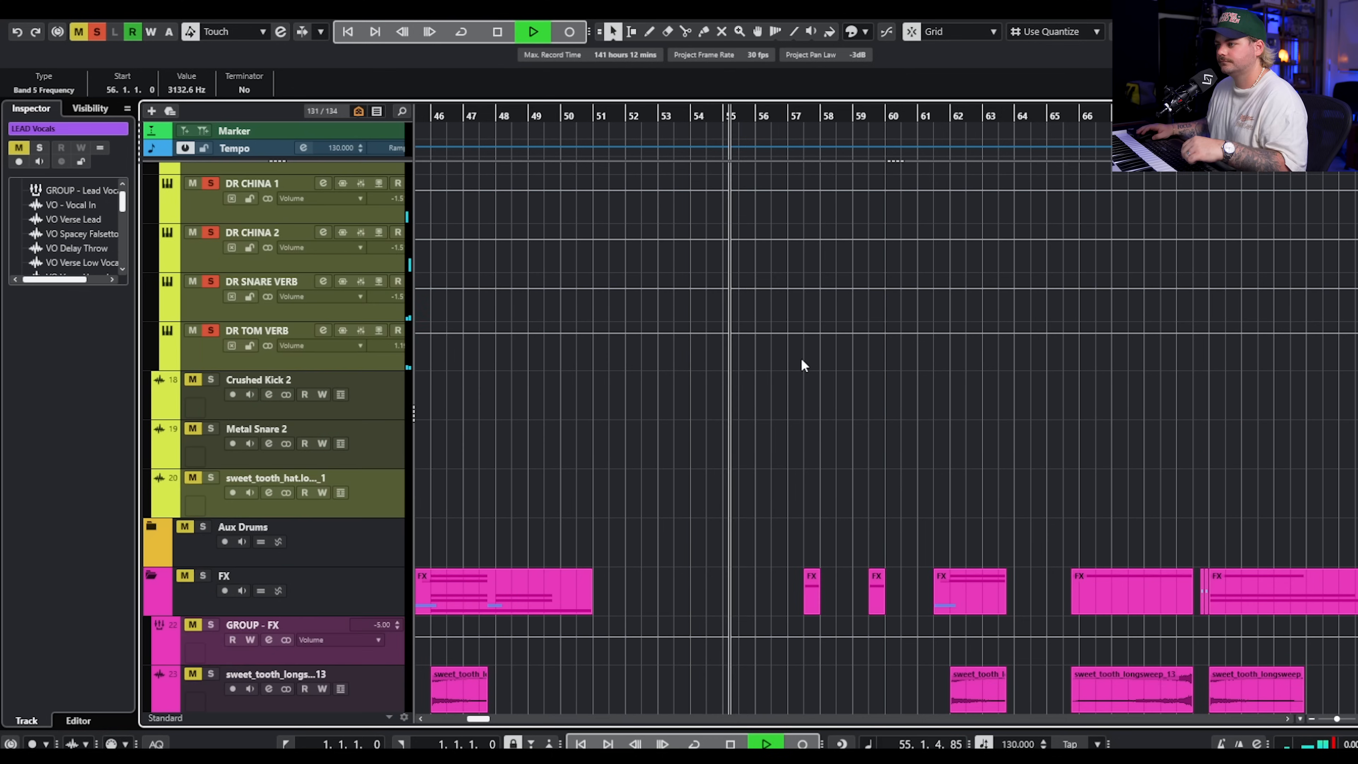
pyautogui.scroll(-8, 801, 365)
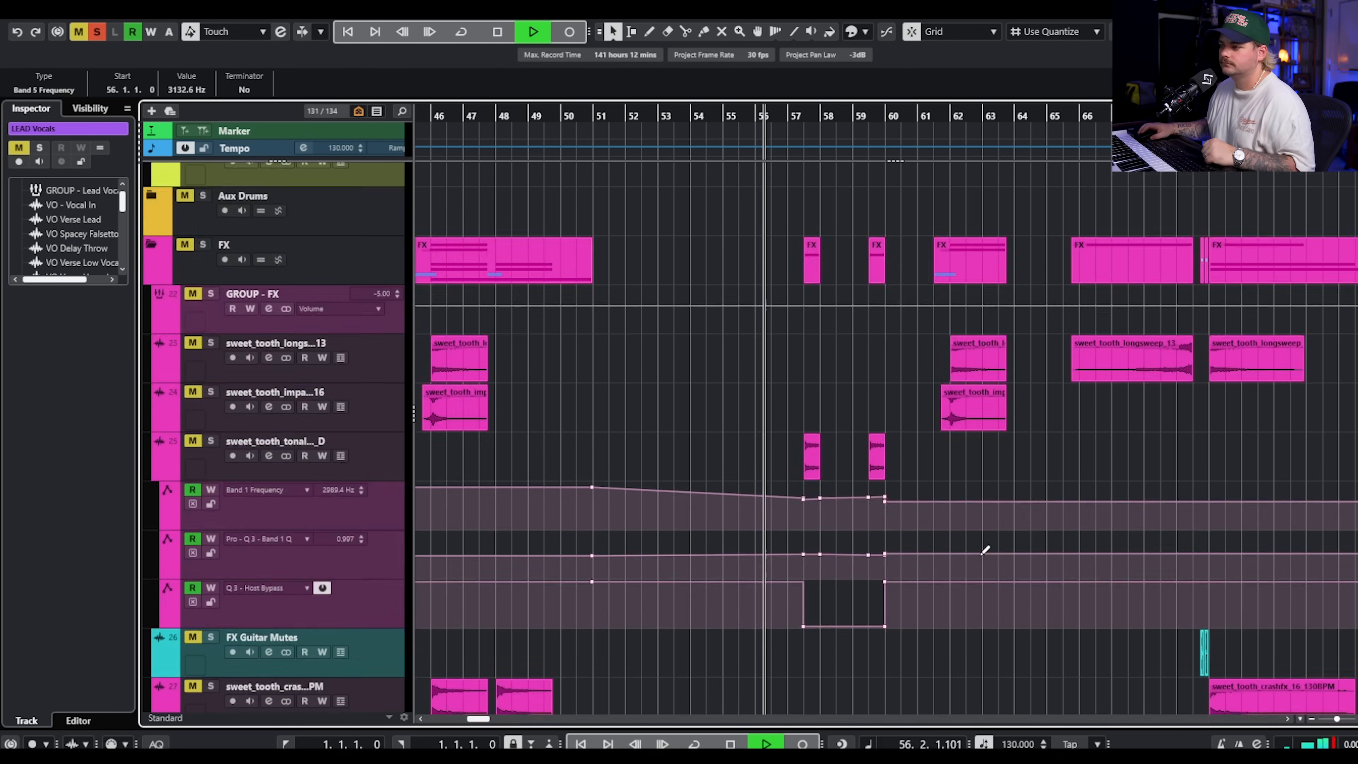
pyautogui.scroll(6, 826, 460)
pyautogui.scroll(-6, 835, 455)
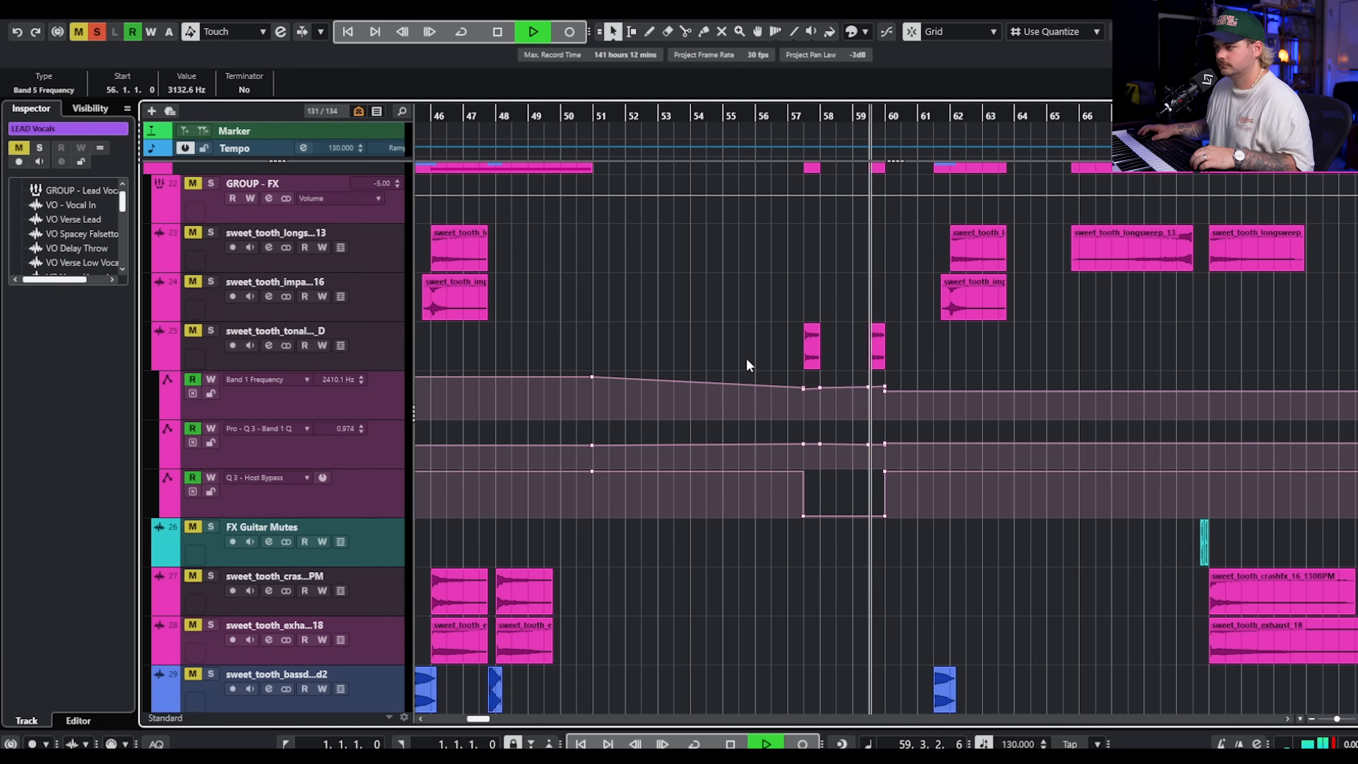
pyautogui.scroll(10, 747, 358)
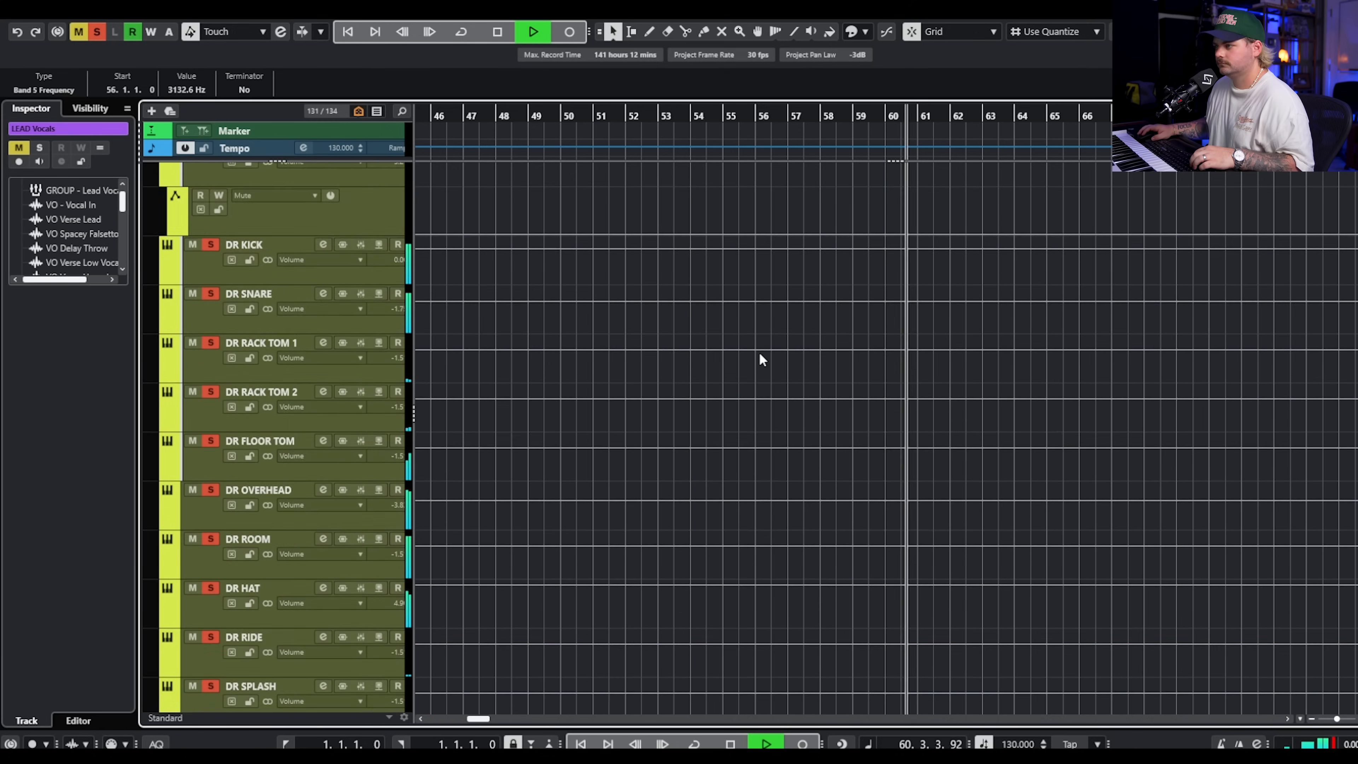
pyautogui.click(780, 294)
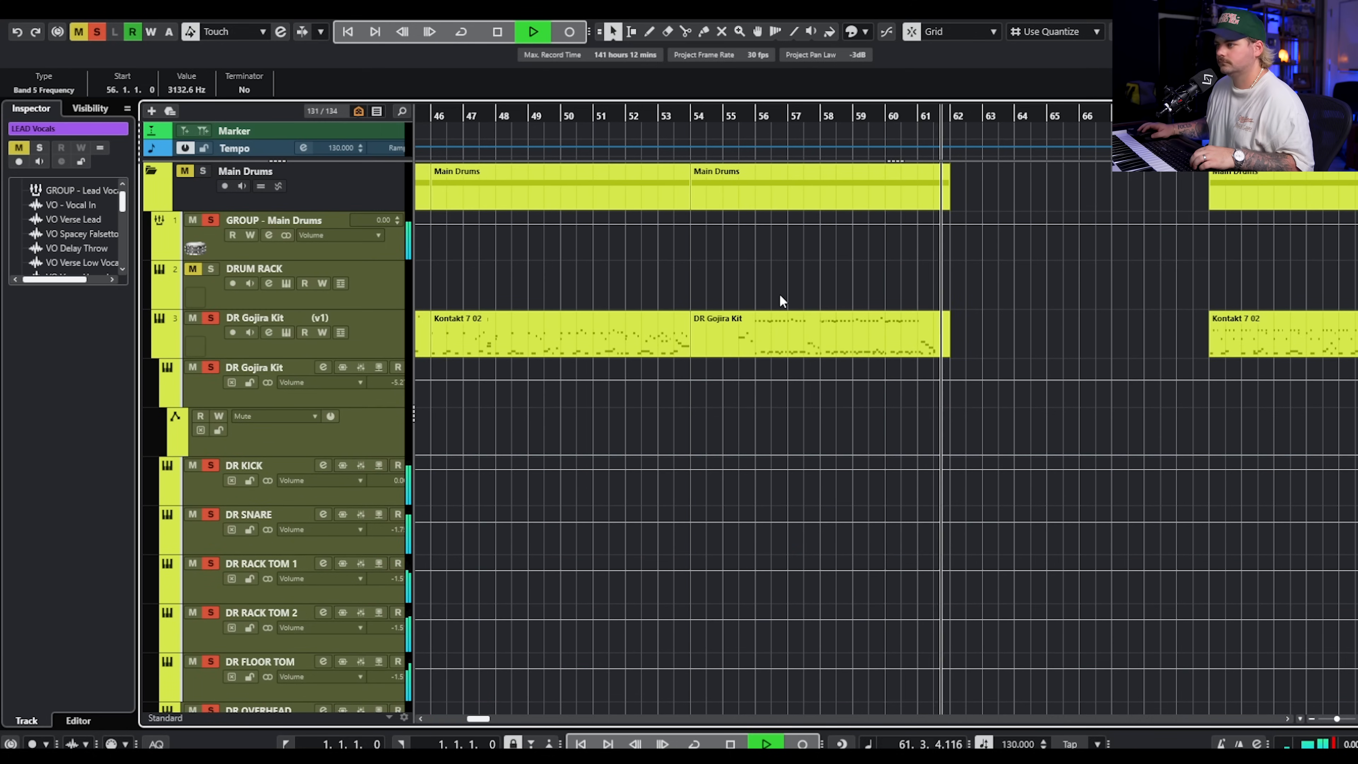
pyautogui.press('space')
# Solo the DR Gojira Kit track and open its MIDI clip starting at bar 54 for editing.
pyautogui.click(714, 117)
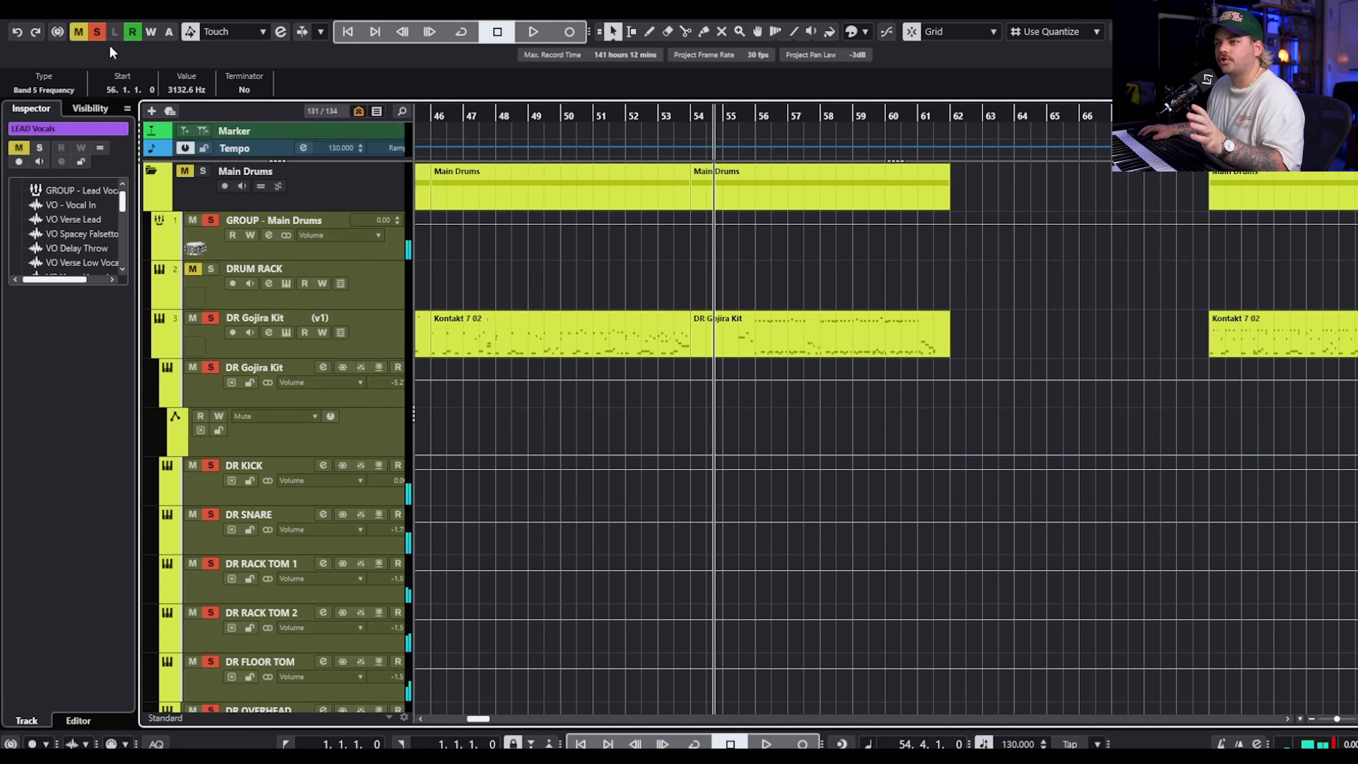
pyautogui.click(210, 318)
pyautogui.doubleClick(748, 323)
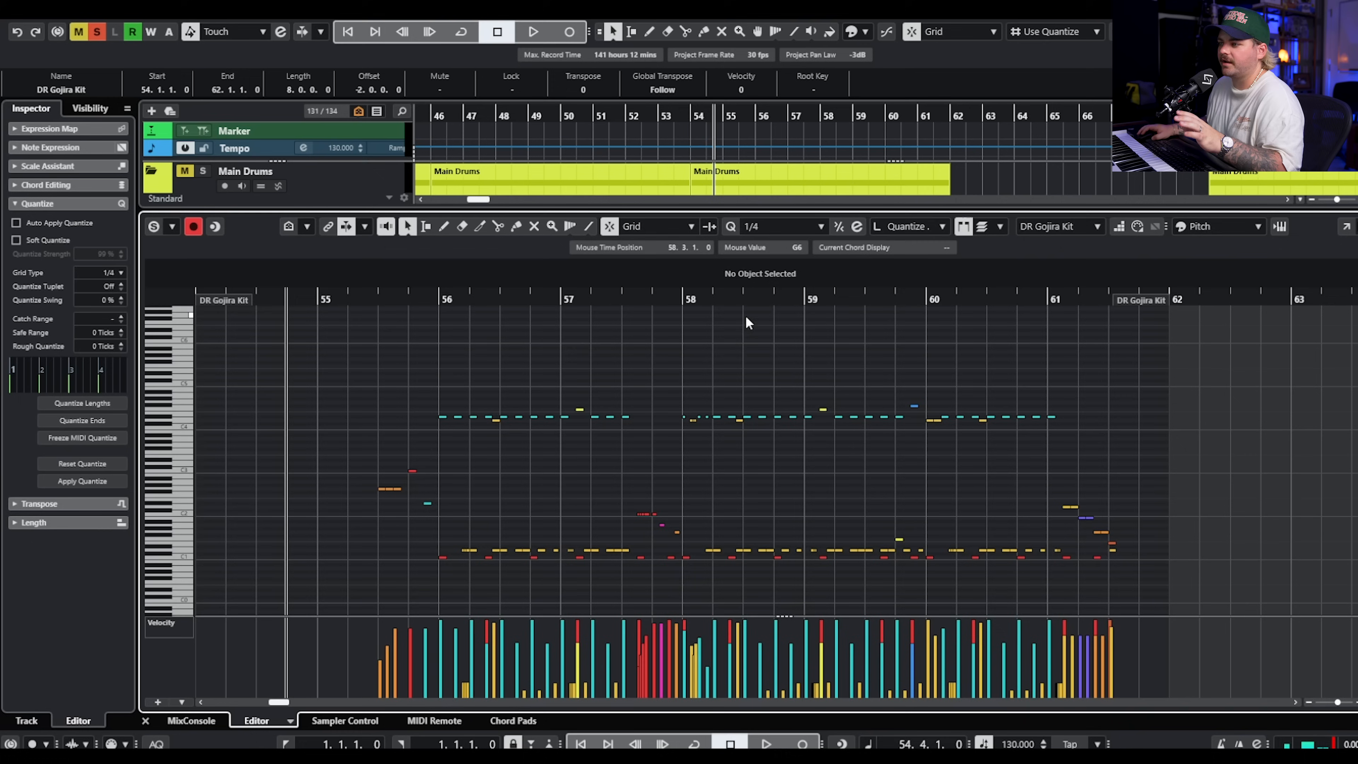
# Set the playhead to 55.3 and play the drum fill leading into bar 56.
pyautogui.click(368, 300)
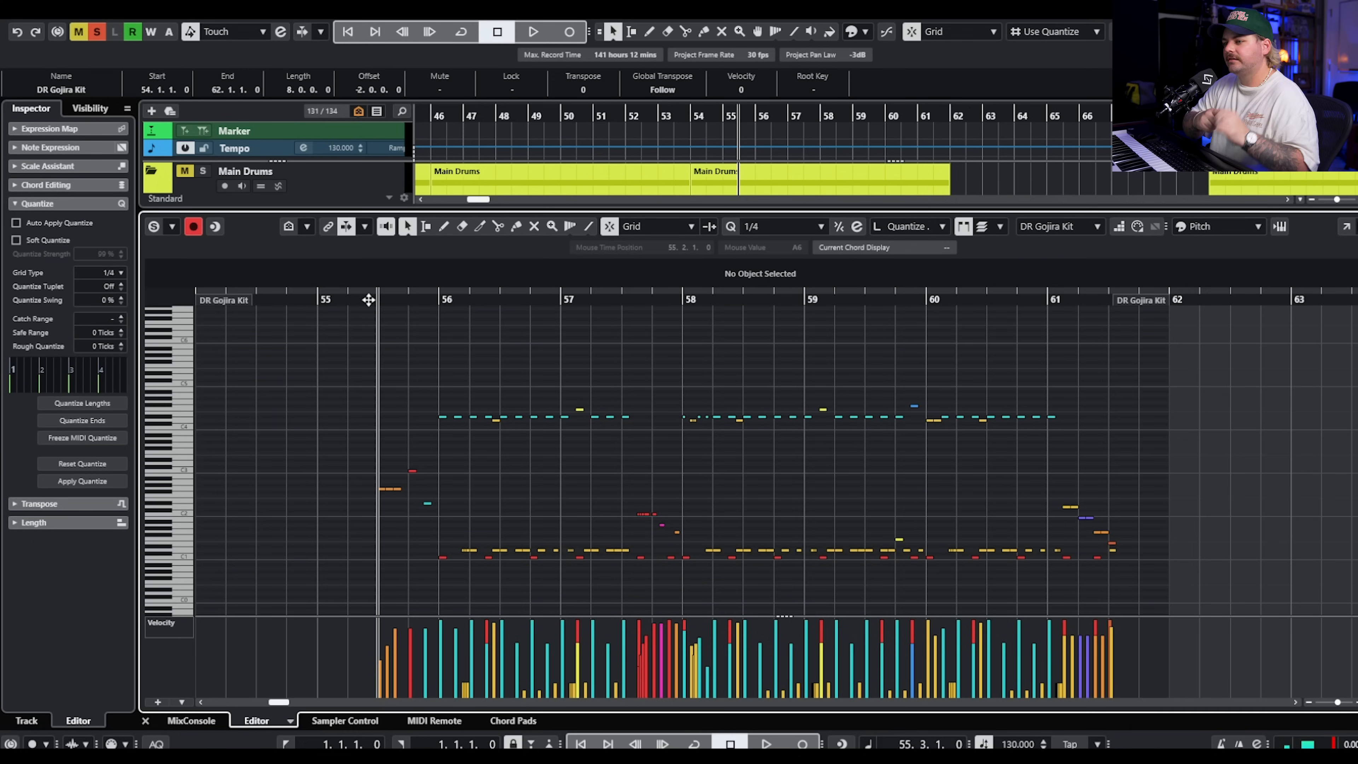
pyautogui.press('space')
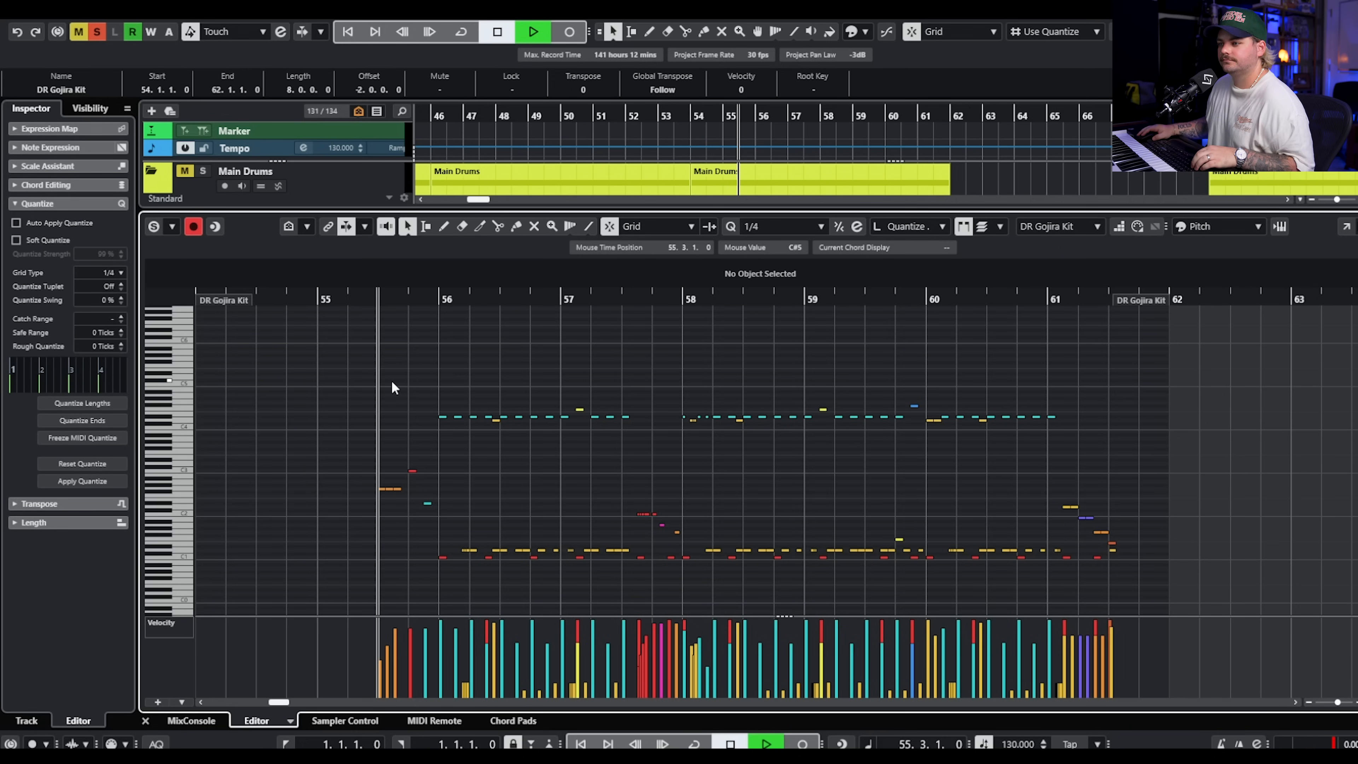
pyautogui.press('space')
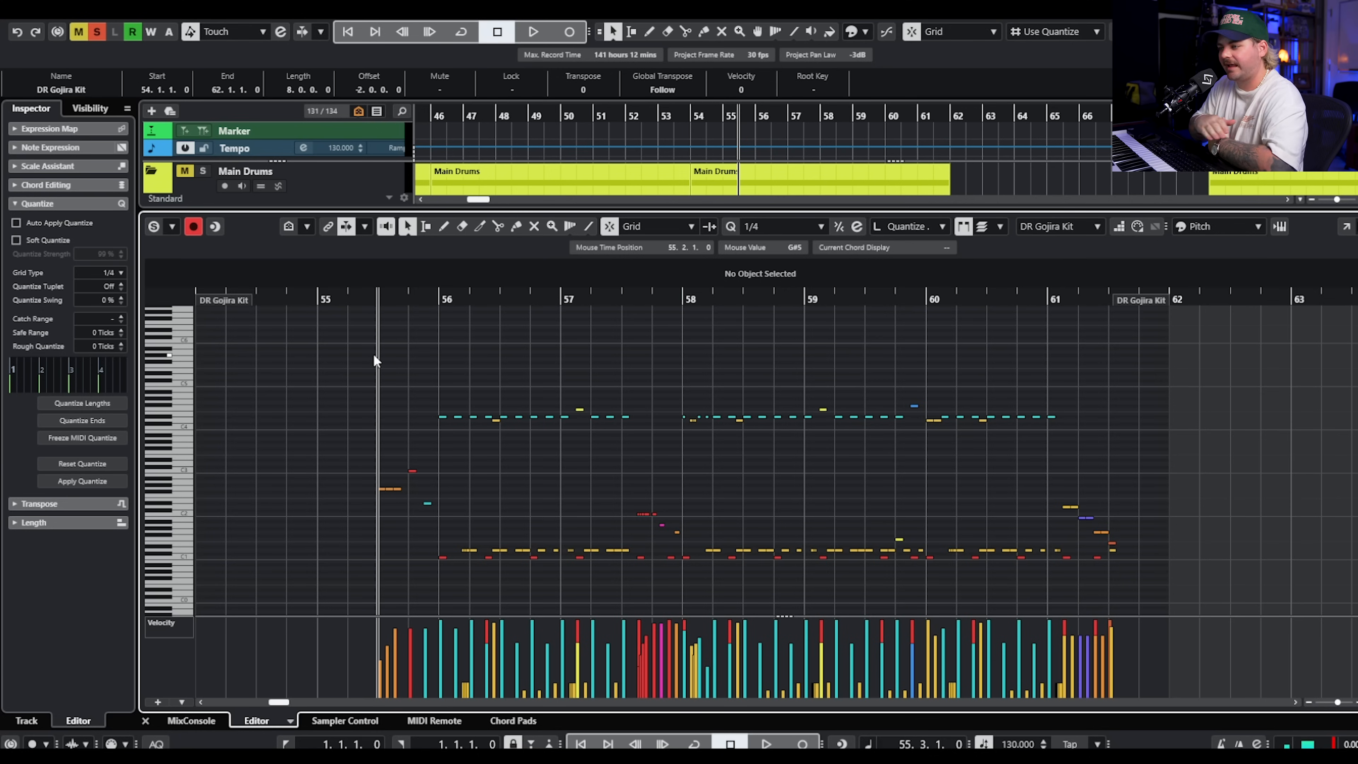
# Select the drum fill notes between 55.3 and bar 56.
pyautogui.scroll(-2, 467, 456)
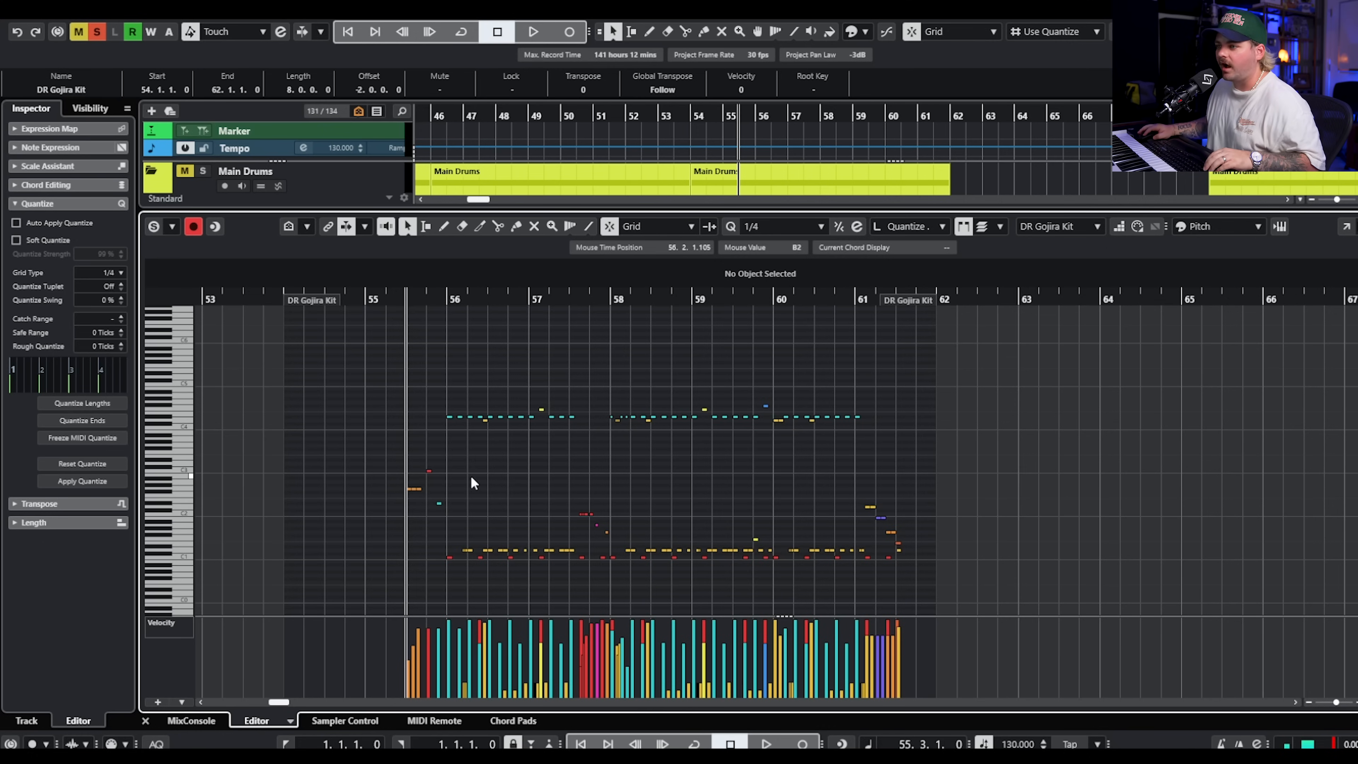
pyautogui.scroll(3, 471, 476)
pyautogui.hscroll(4, 561, 468)
pyautogui.scroll(-2, 716, 466)
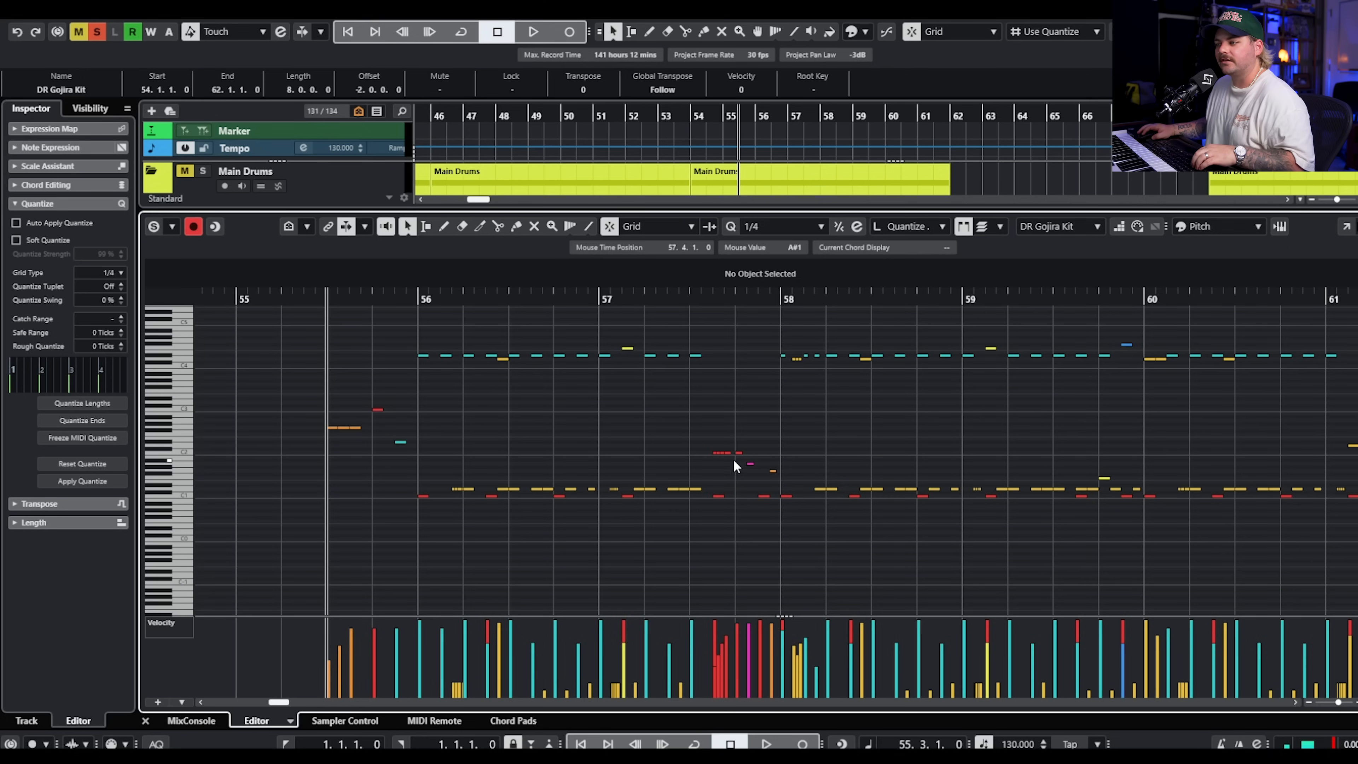
pyautogui.moveTo(436, 406); pyautogui.dragTo(279, 464)
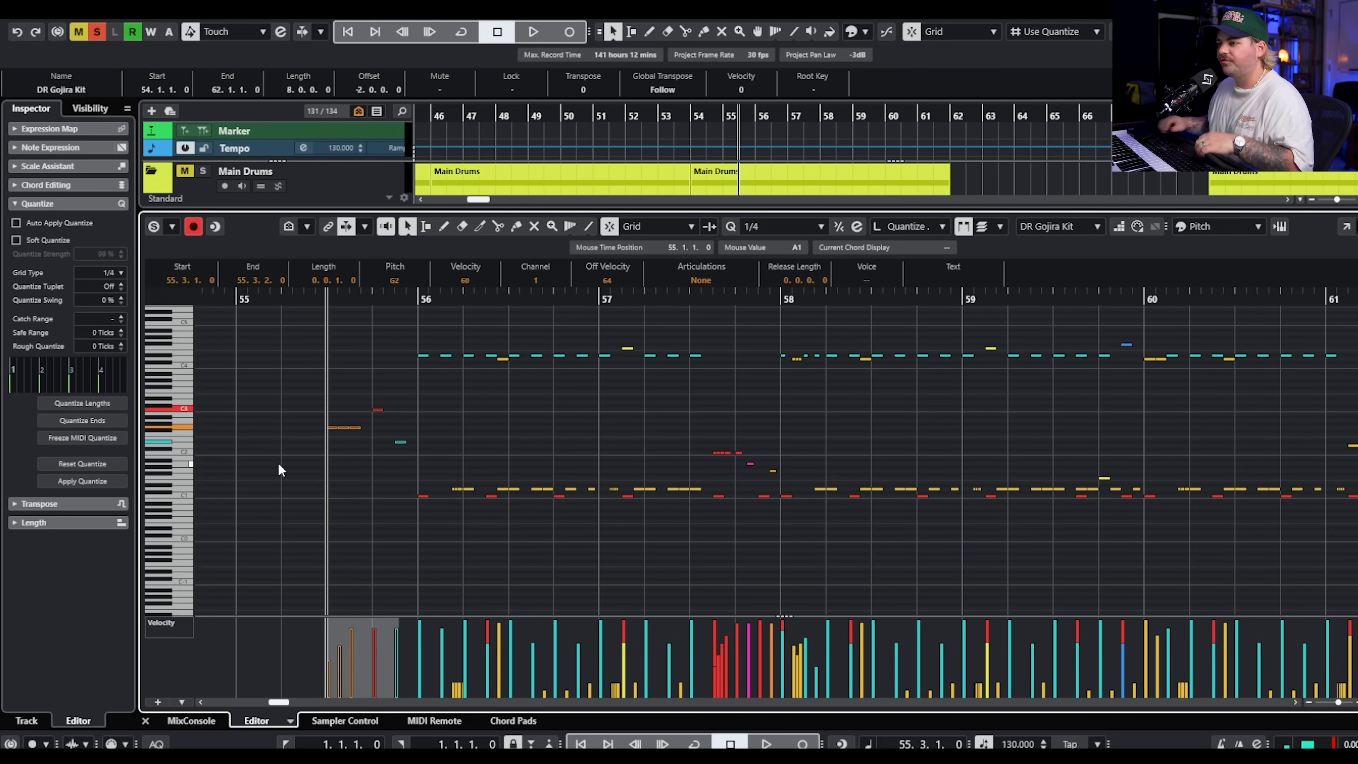
# Play the DR Gojira Kit groove from bar 56, watching its notes and velocities.
pyautogui.click(413, 297)
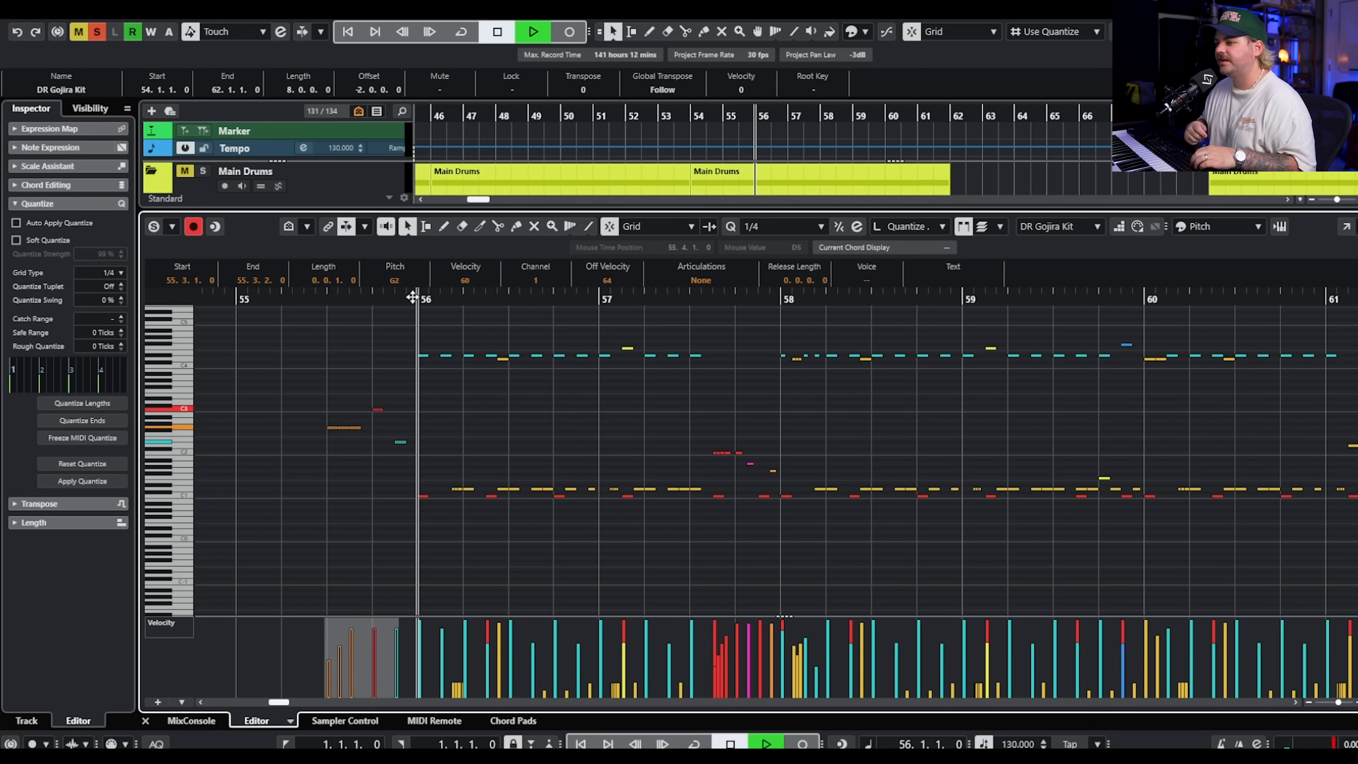
pyautogui.scroll(5, 470, 374)
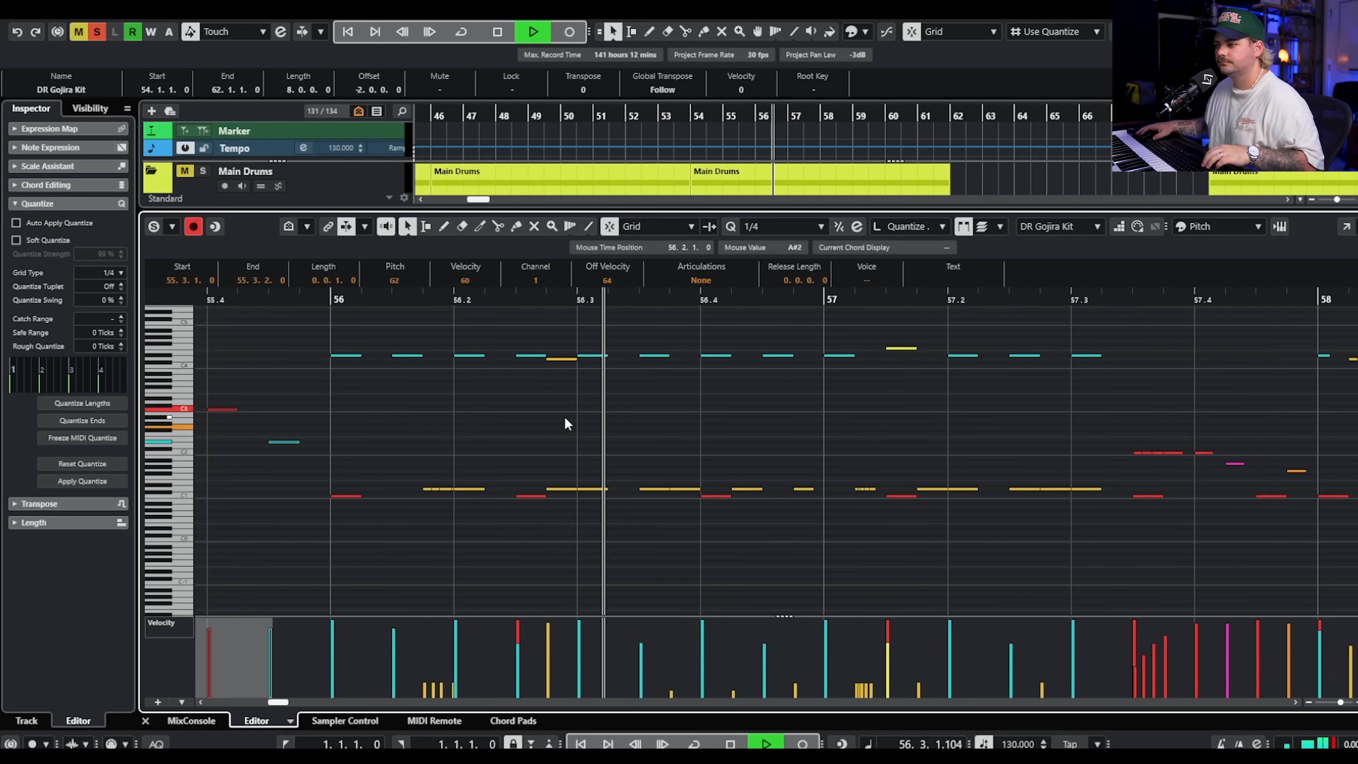
pyautogui.scroll(-3, 594, 425)
pyautogui.press('space')
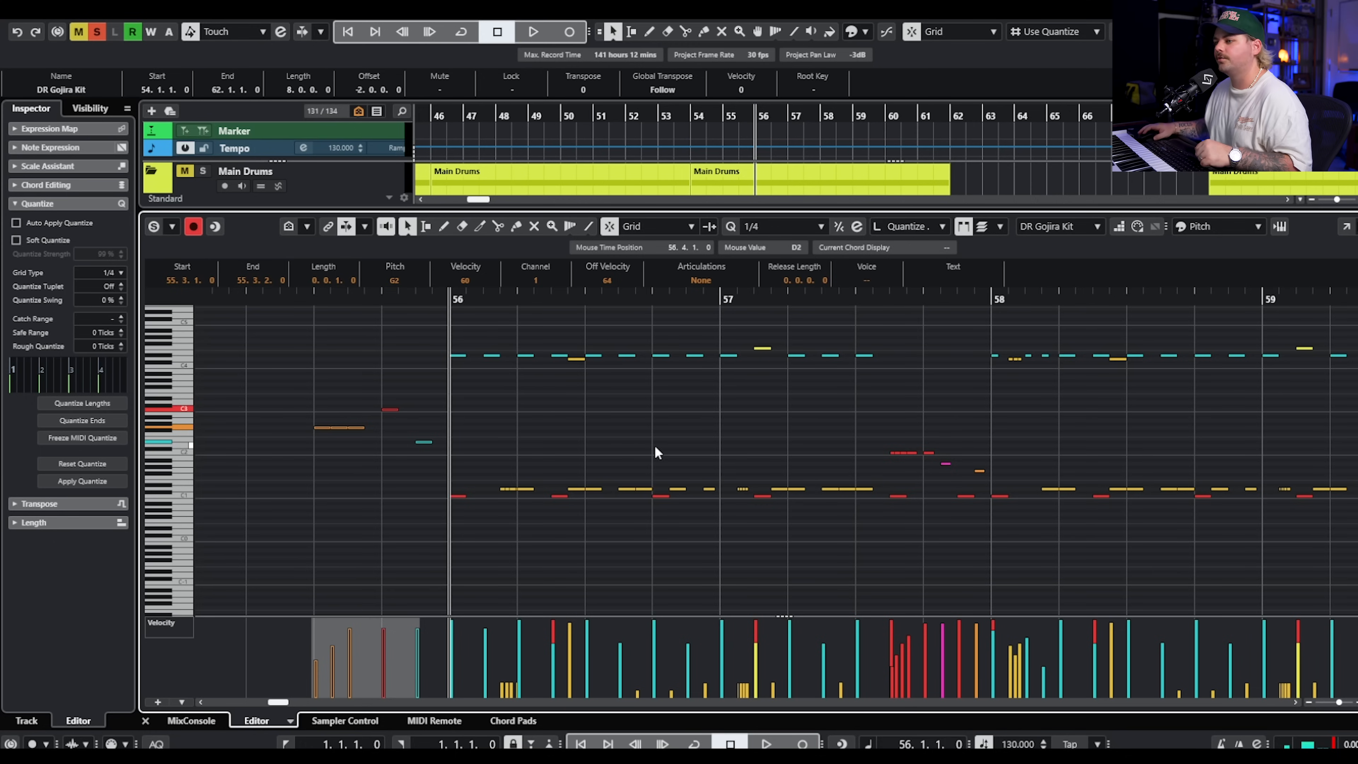
# Examine the low-velocity drum notes in bars 56 and 57 and replay the groove from bar 56.
pyautogui.scroll(9, 514, 668)
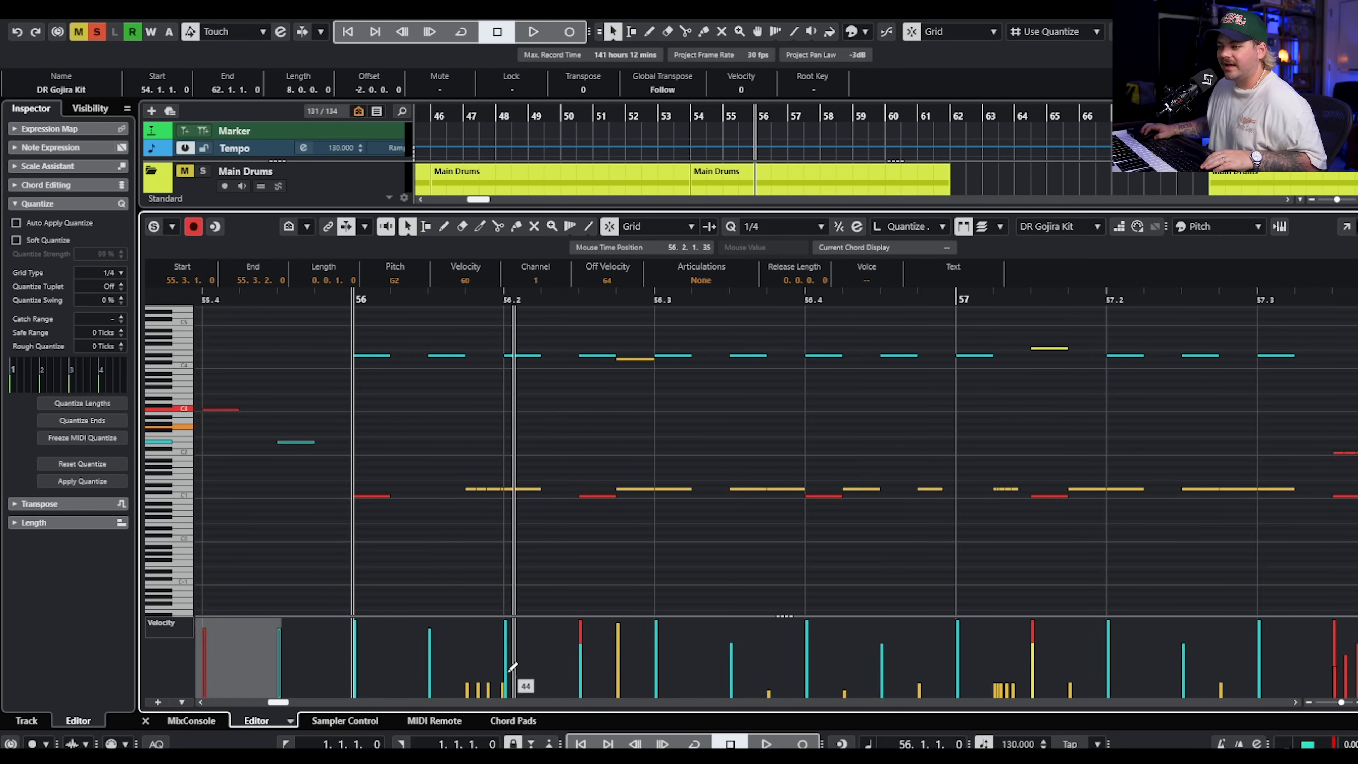
pyautogui.scroll(-8, 582, 658)
pyautogui.scroll(-3, 688, 610)
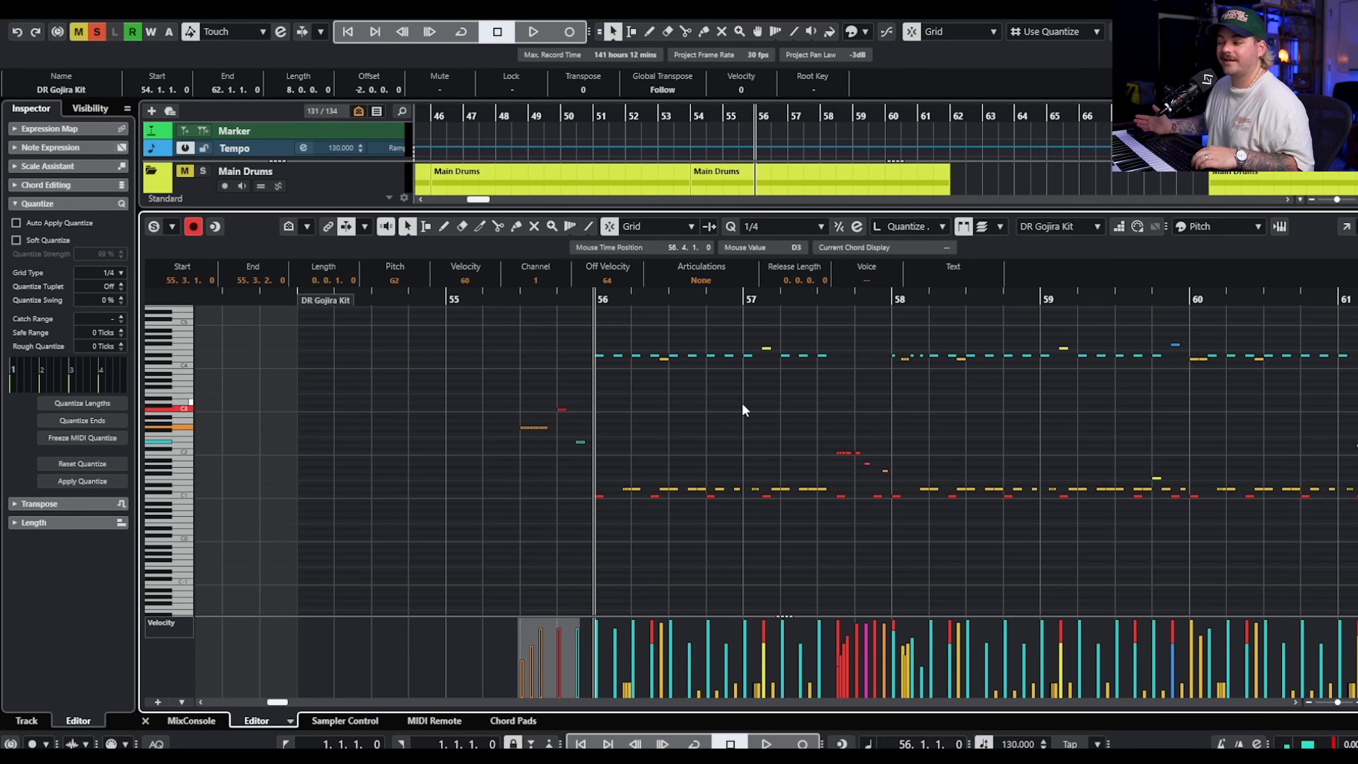
pyautogui.press('space')
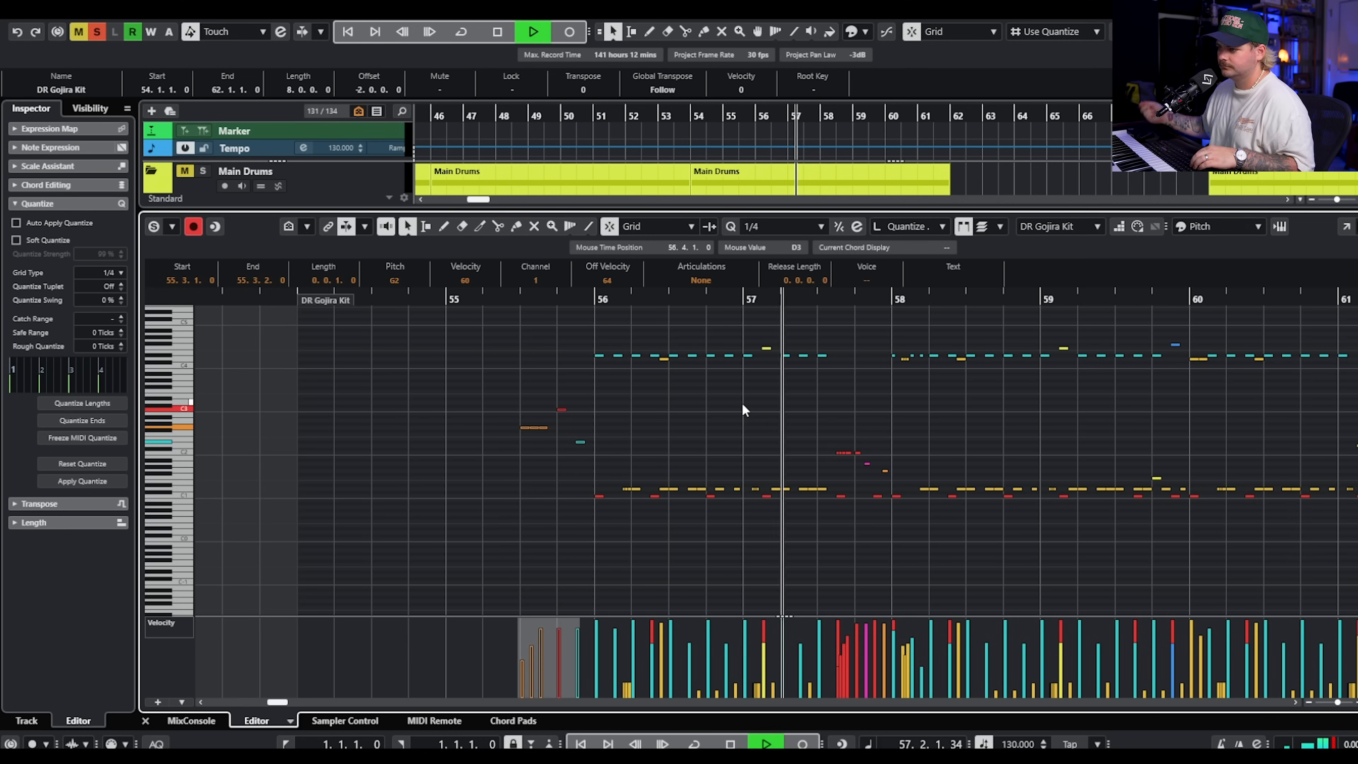
pyautogui.press('space')
pyautogui.scroll(4, 741, 402)
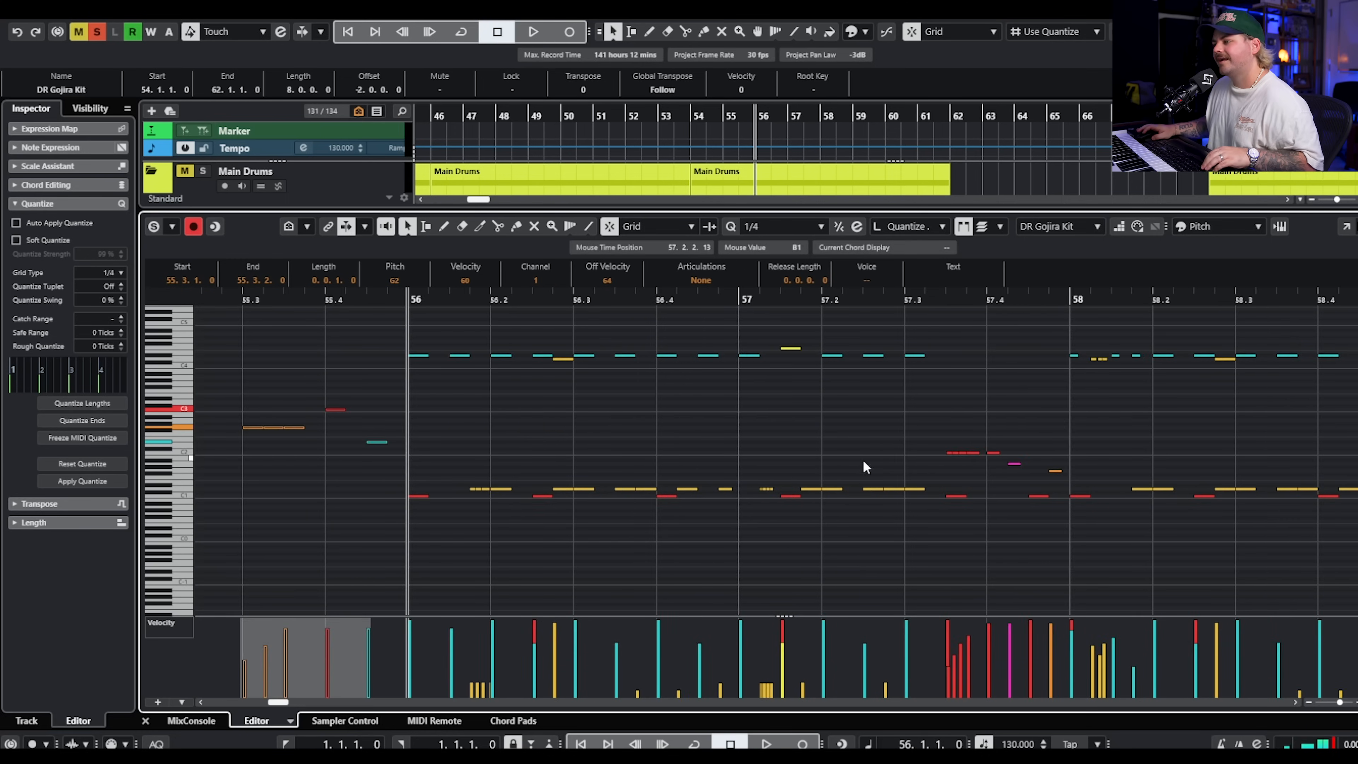
# Set the playhead to 57.3, play the DR Gojira Kit fill and following groove, and close the MIDI editor.
pyautogui.hscroll(4, 871, 428)
pyautogui.click(691, 316)
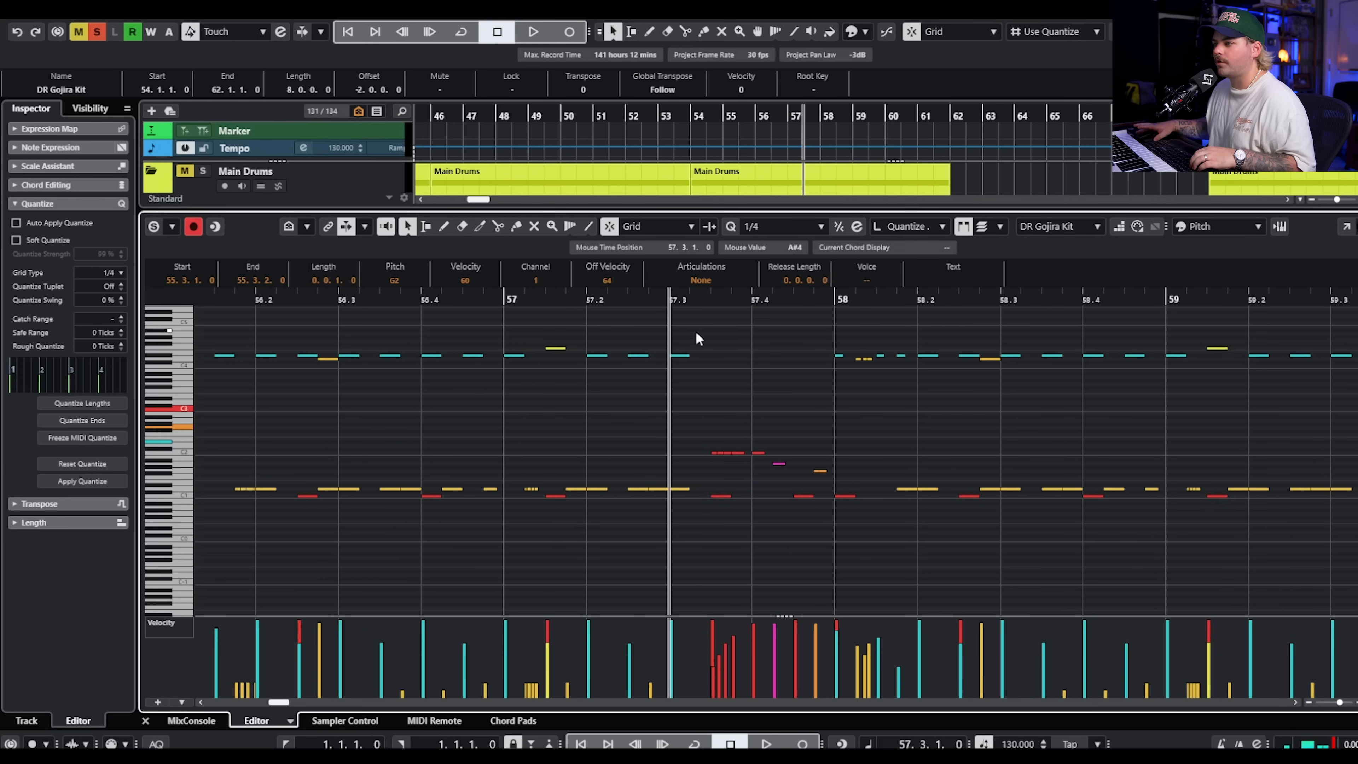
pyautogui.press('space')
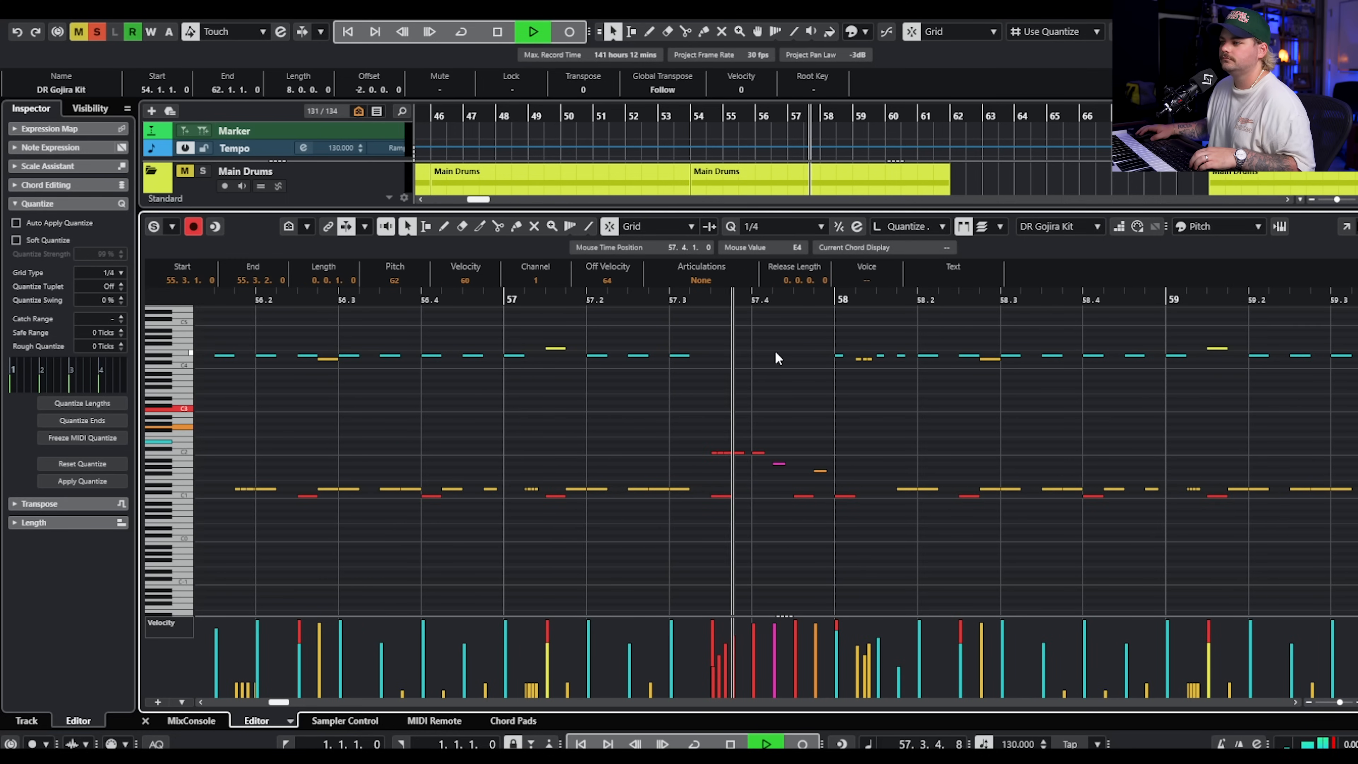
pyautogui.scroll(-4, 807, 383)
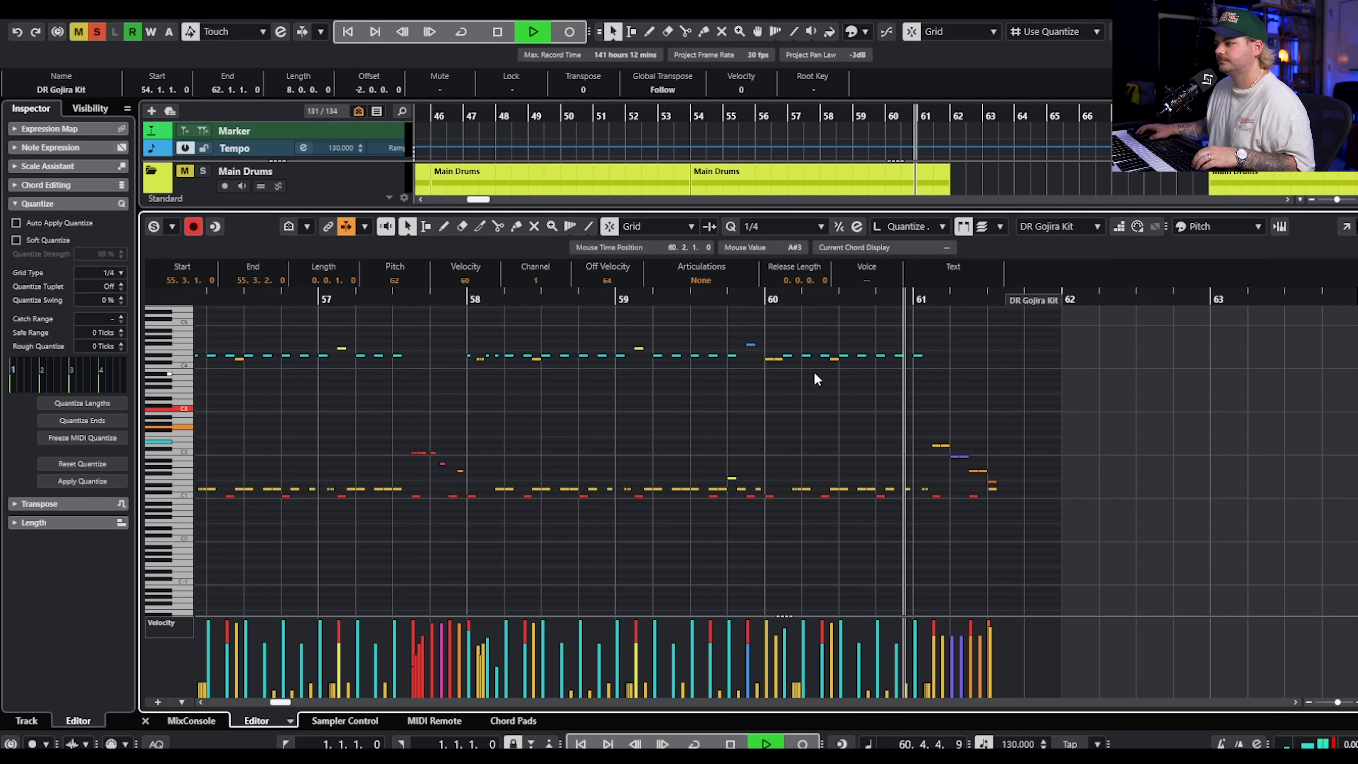
pyautogui.press('space')
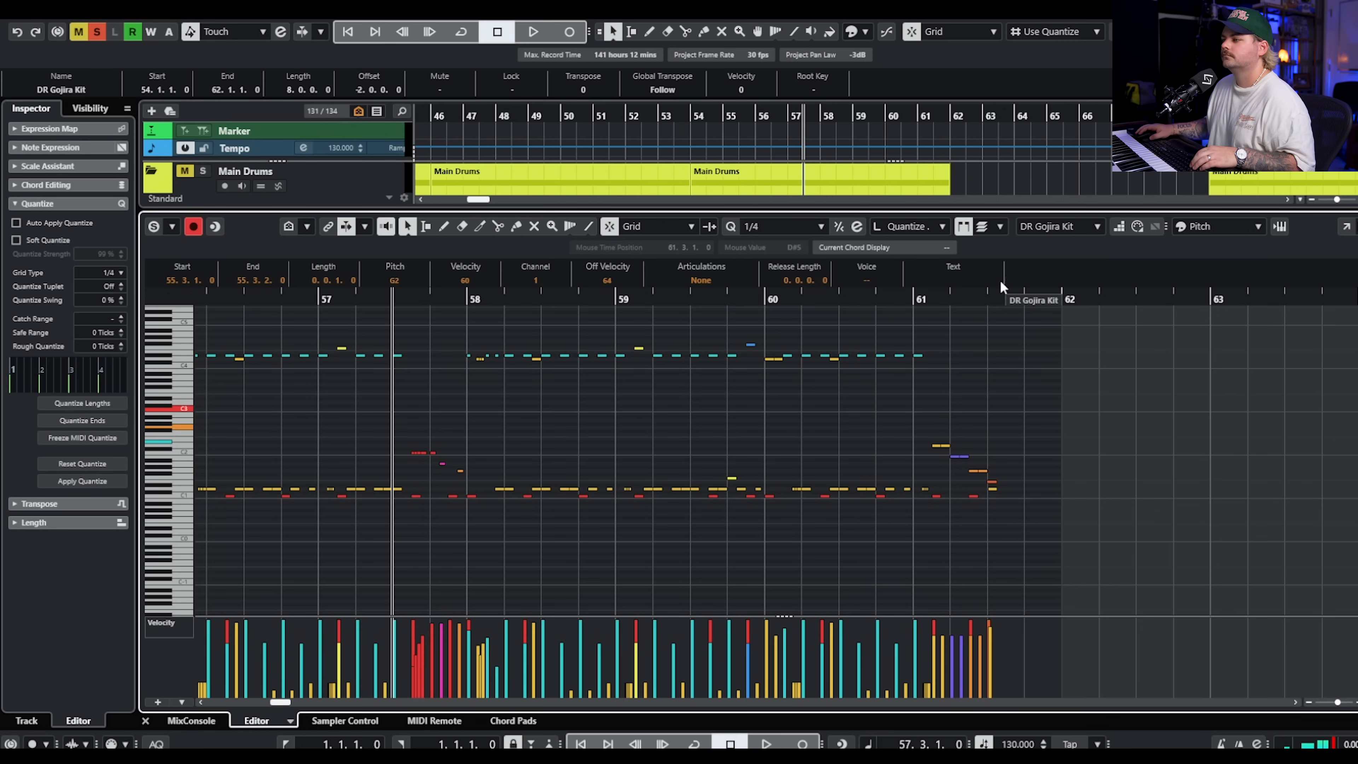
pyautogui.scroll(-2, 882, 409)
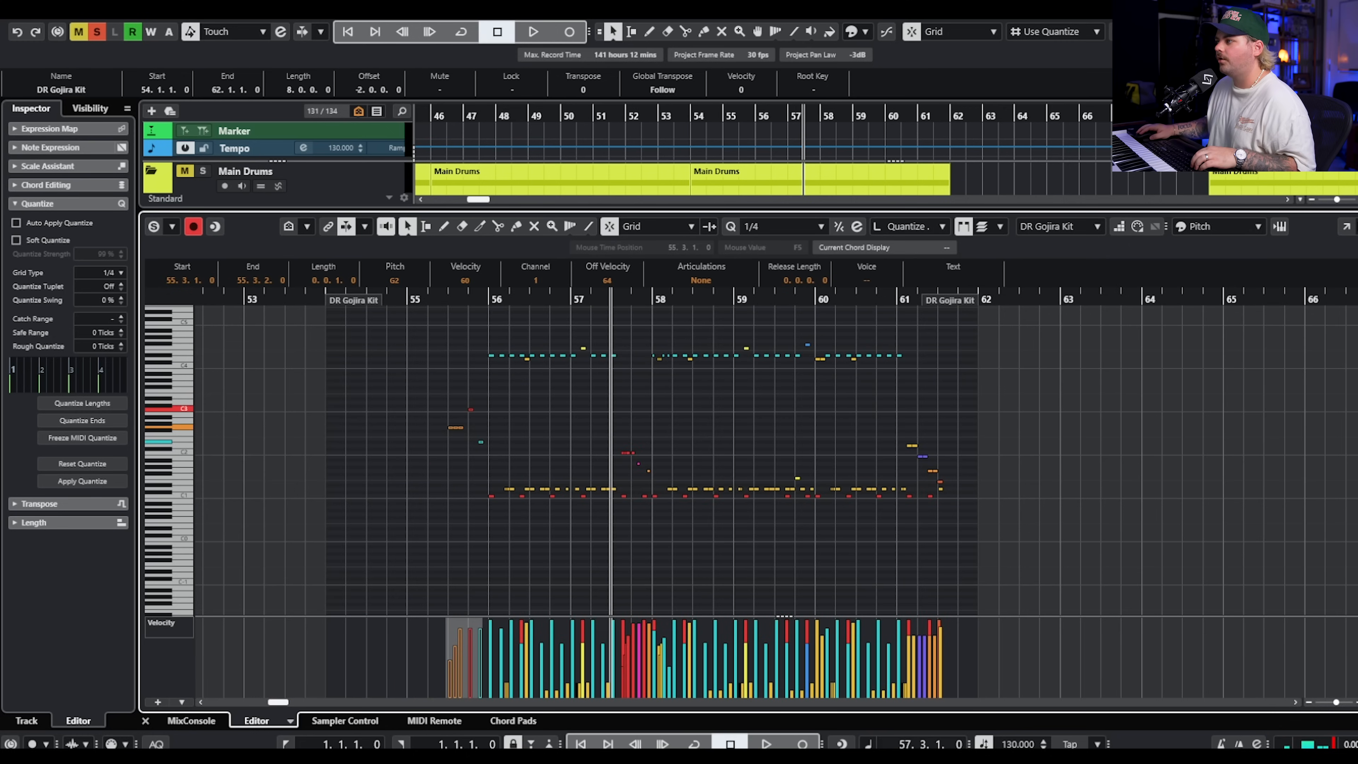
pyautogui.hotkey('ctrl', 'e')
# Solo the Bass folder and play the BA SUB and BA Grind Bass parts from bar 56.
pyautogui.scroll(-15, 1037, 303)
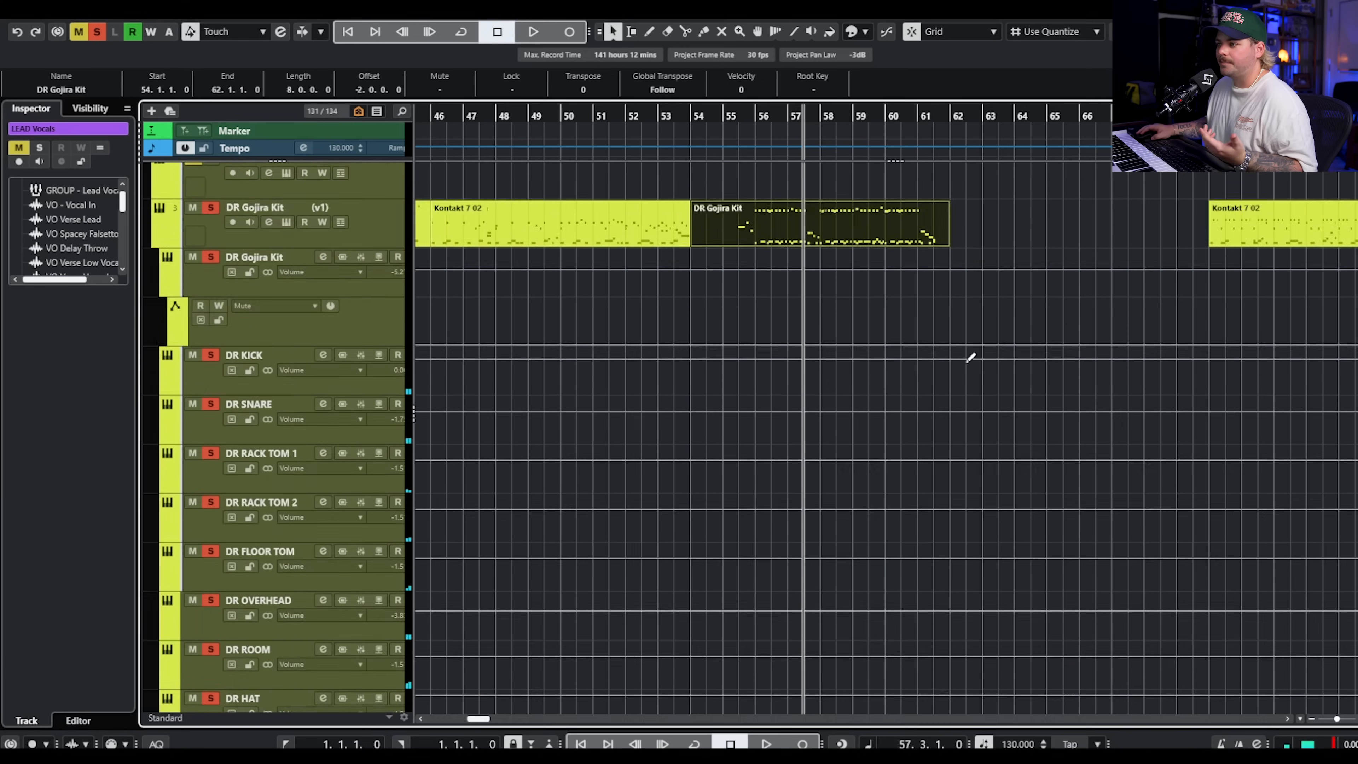
pyautogui.scroll(5, 203, 379)
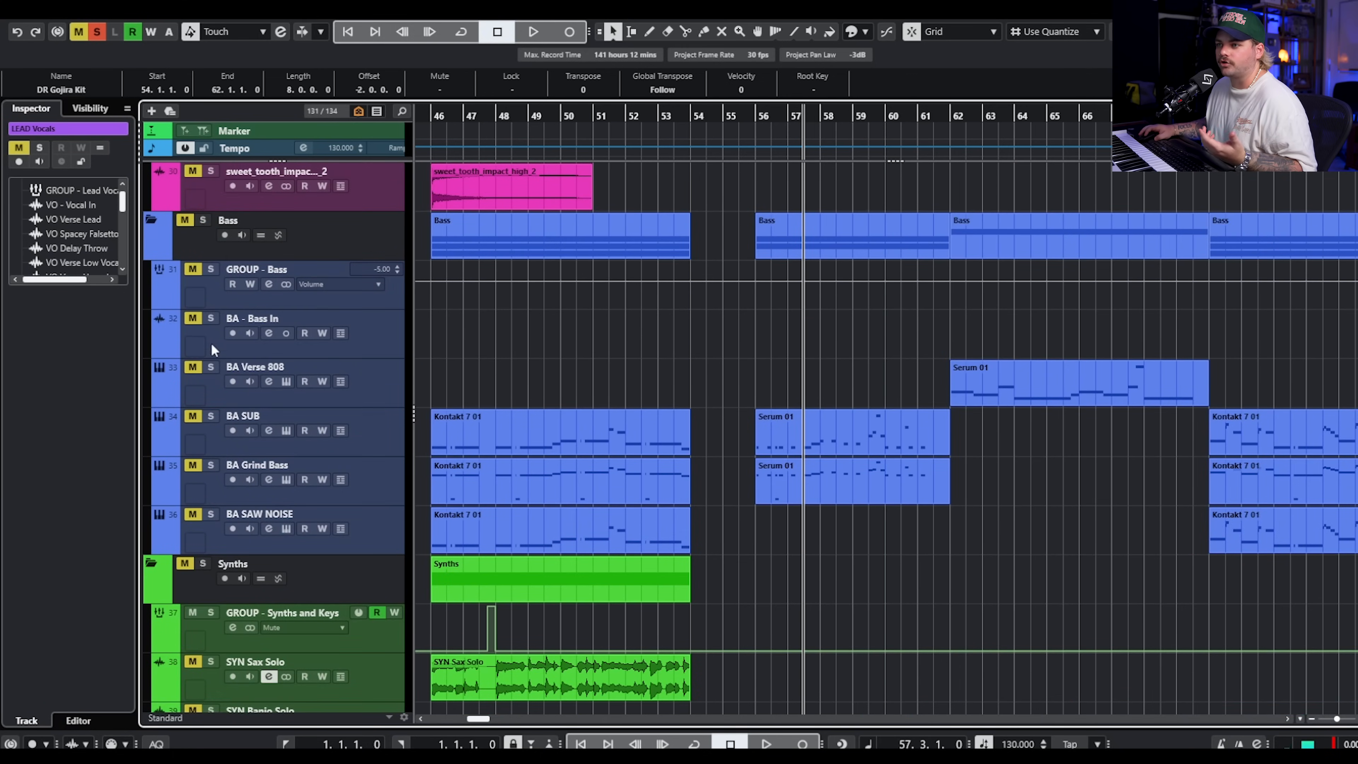
pyautogui.click(203, 220)
pyautogui.scroll(2, 842, 391)
pyautogui.click(636, 110)
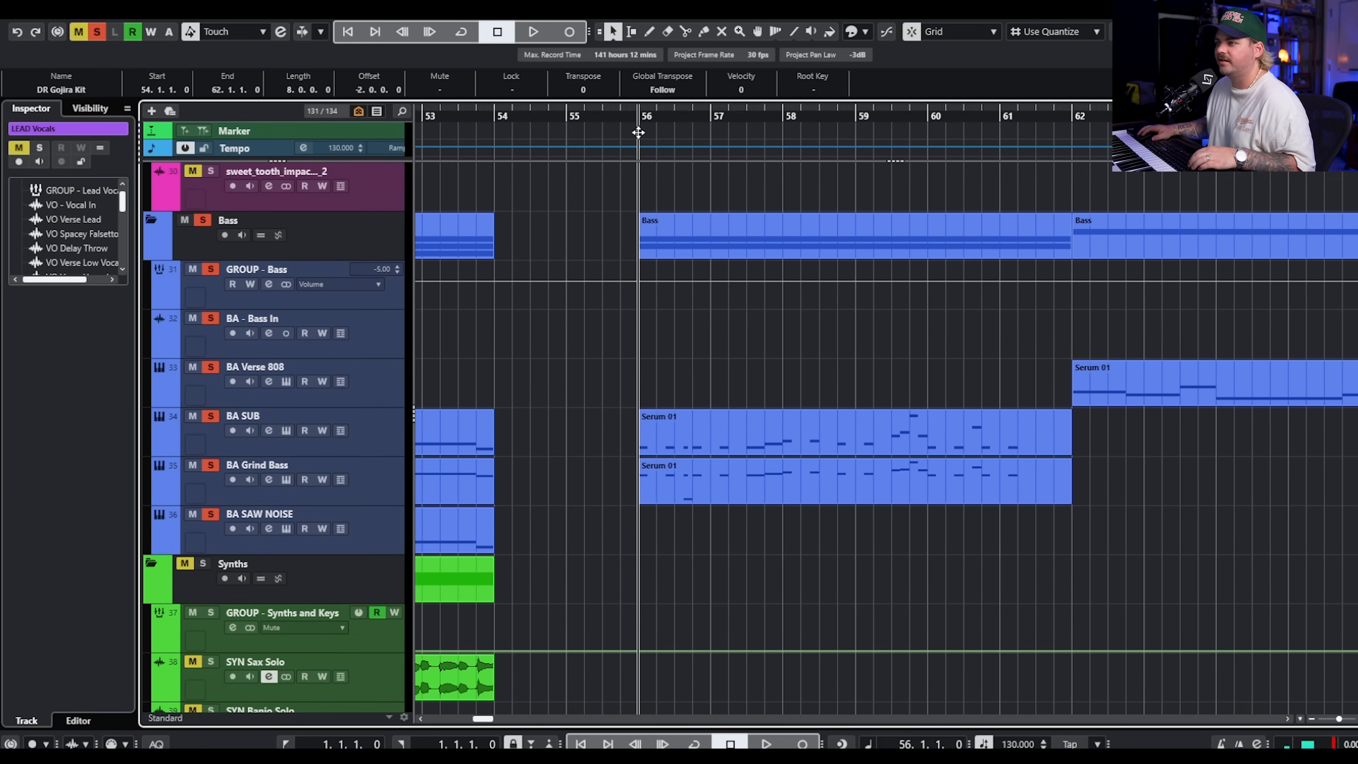
pyautogui.press('space')
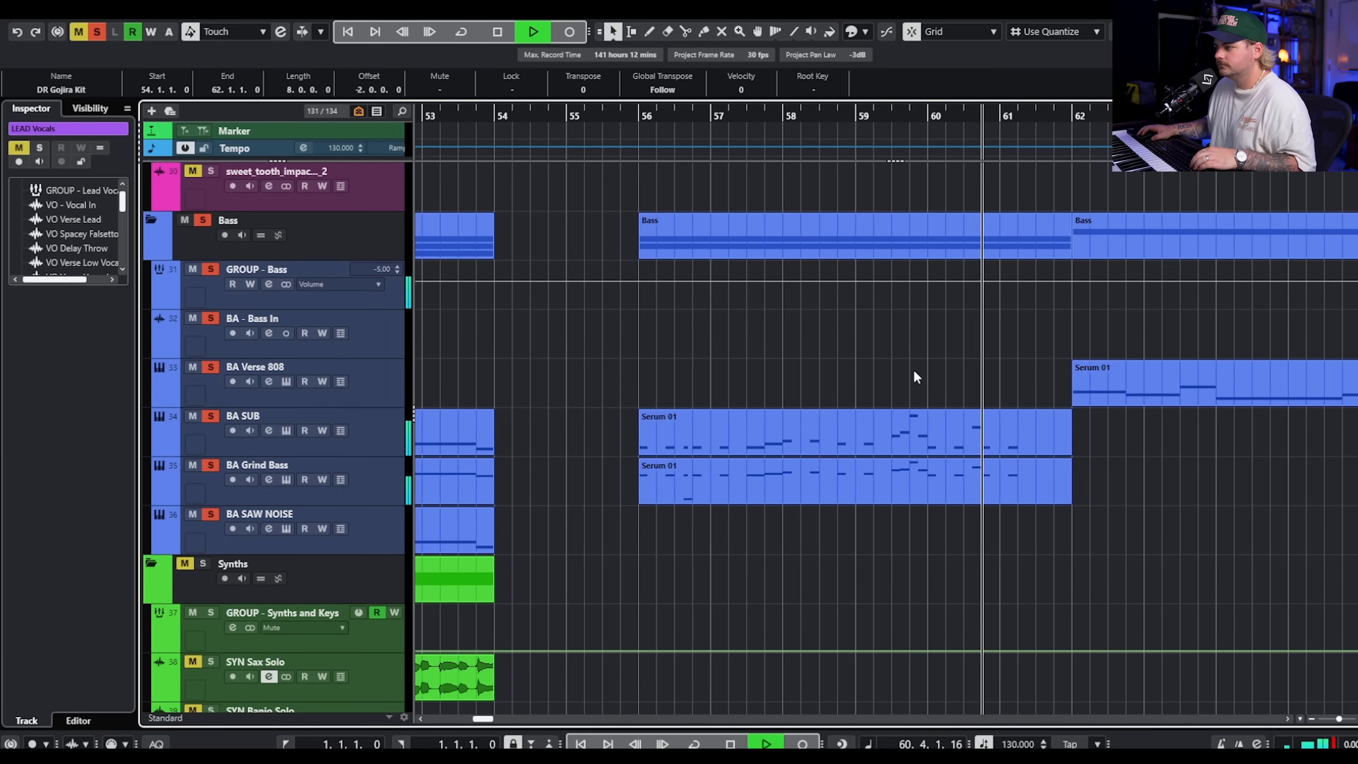
pyautogui.scroll(-3, 897, 382)
pyautogui.press('space')
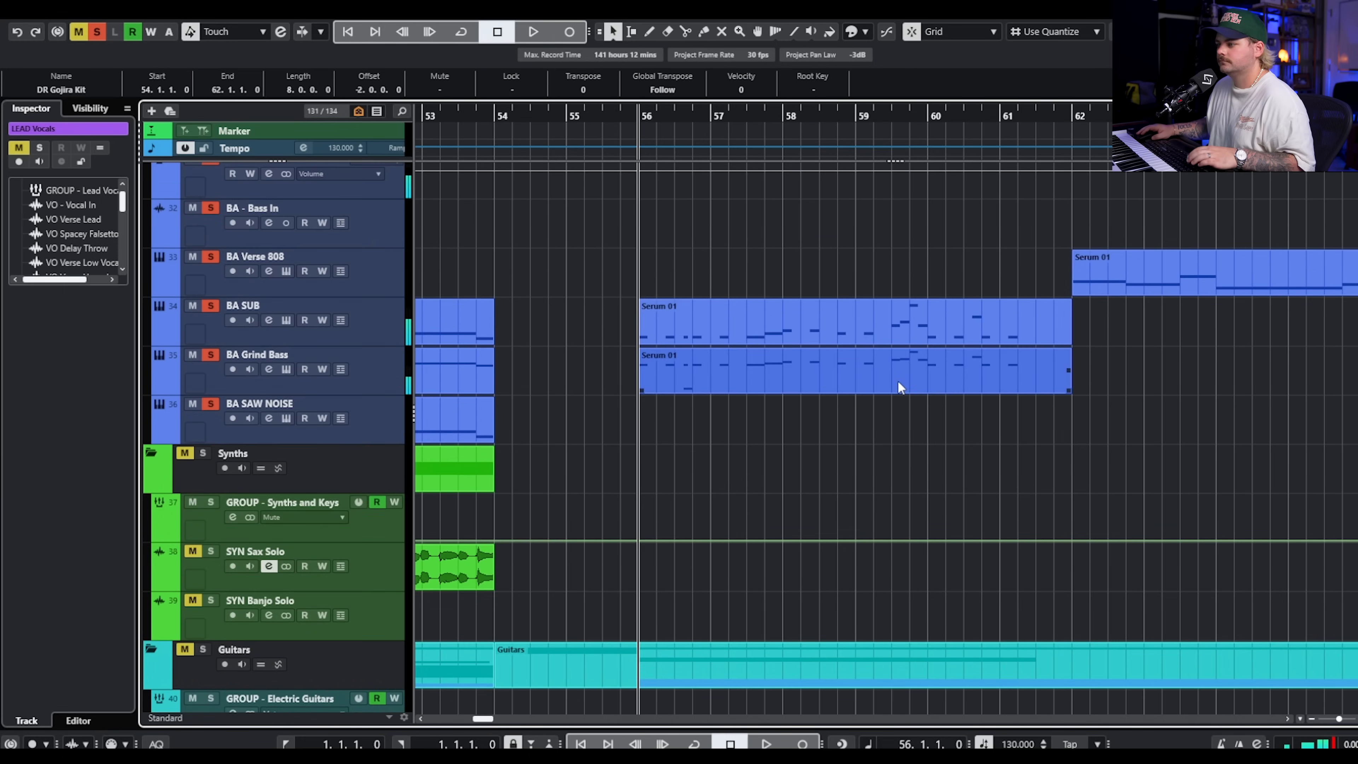
# Solo the Guitars folder and select the GTR Verse Pluck L and R clips starting at bar 56.
pyautogui.scroll(-5, 294, 376)
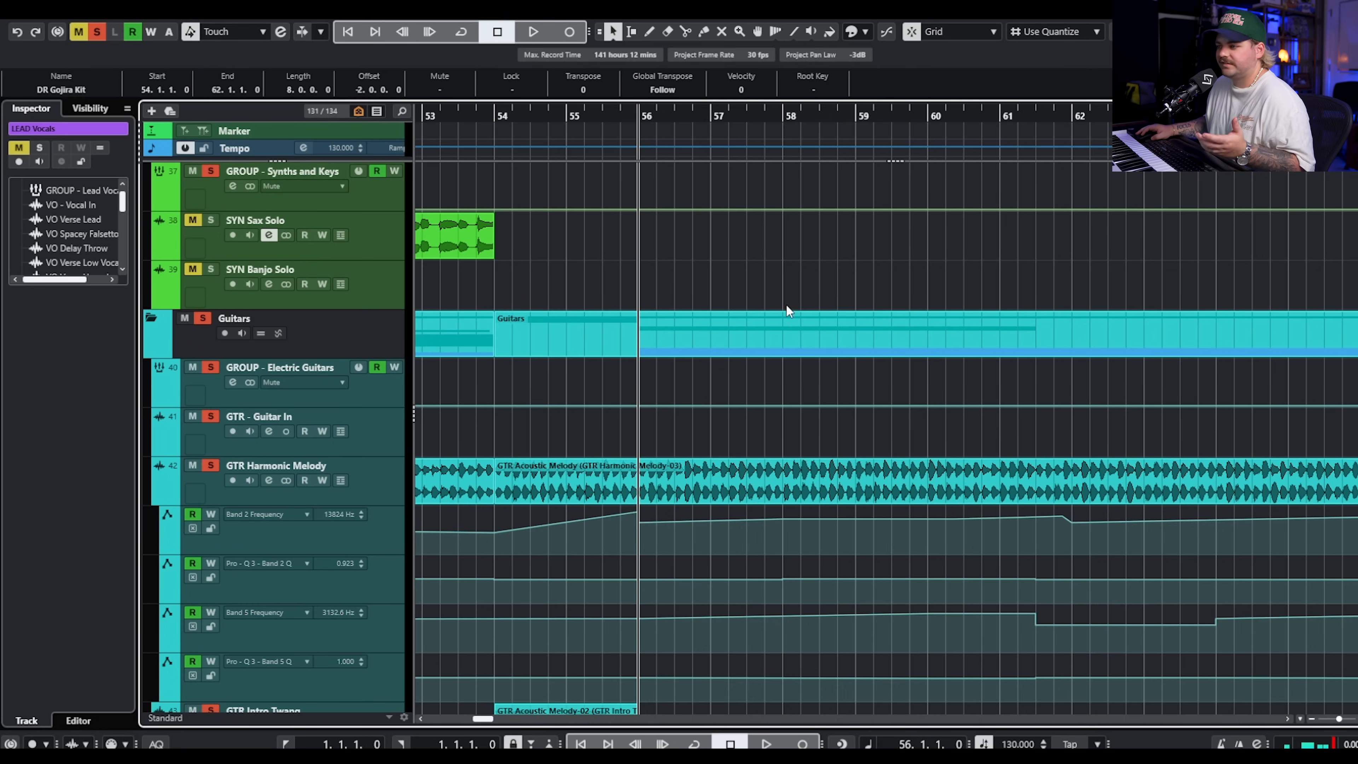
pyautogui.scroll(-4, 786, 311)
pyautogui.click(704, 238)
pyautogui.scroll(-2, 711, 252)
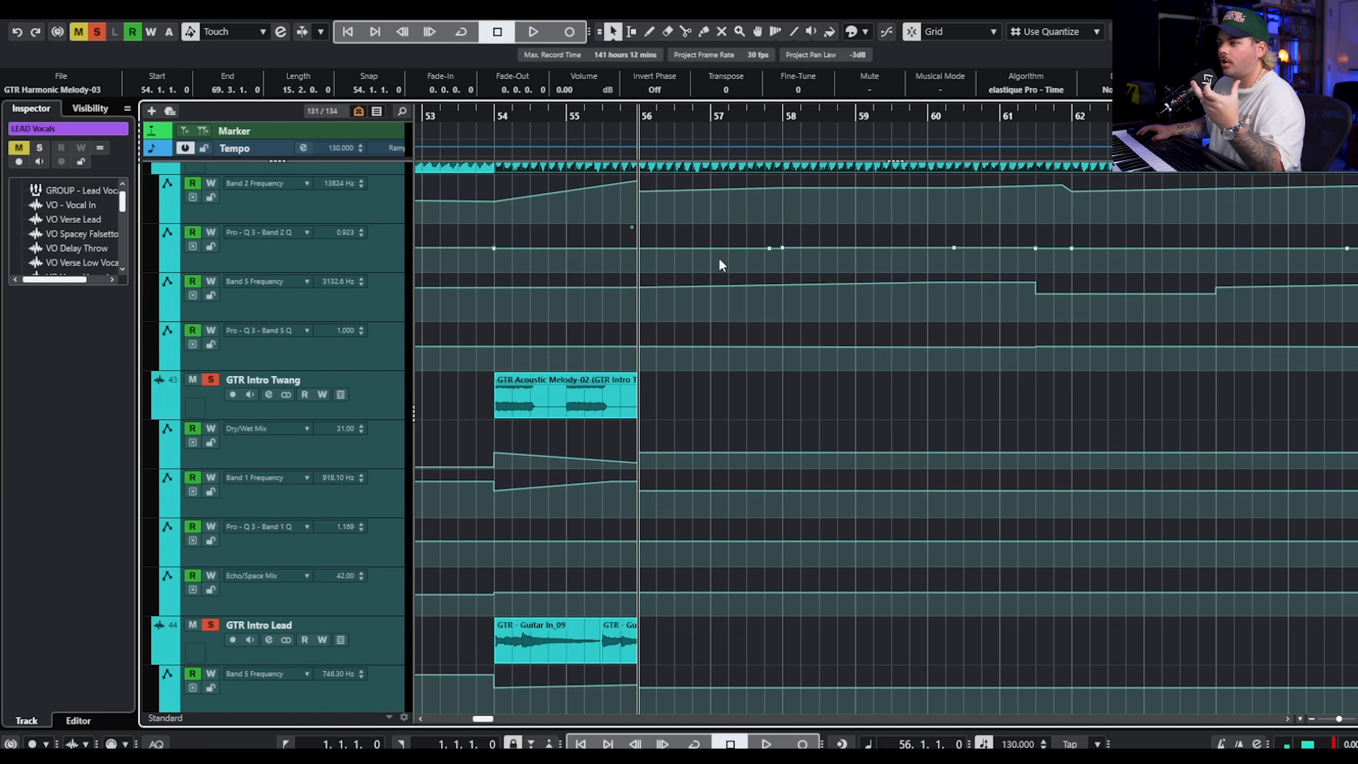
pyautogui.scroll(-5, 724, 266)
pyautogui.moveTo(552, 382); pyautogui.dragTo(1095, 480)
pyautogui.scroll(-3, 1085, 475)
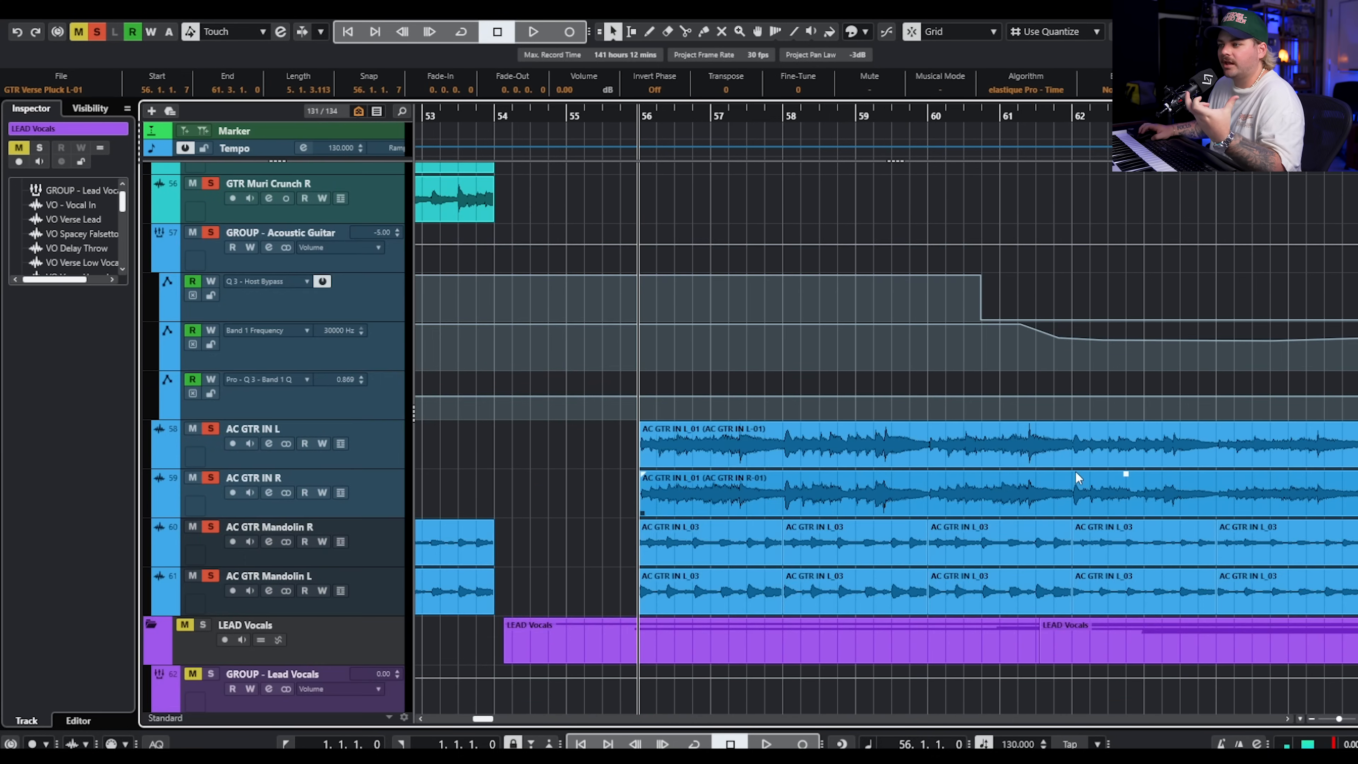
pyautogui.scroll(-2, 1075, 476)
# Play the soloed drums, bass and guitars together from bar 56, clearing the clip selection during playback.
pyautogui.scroll(5, 615, 342)
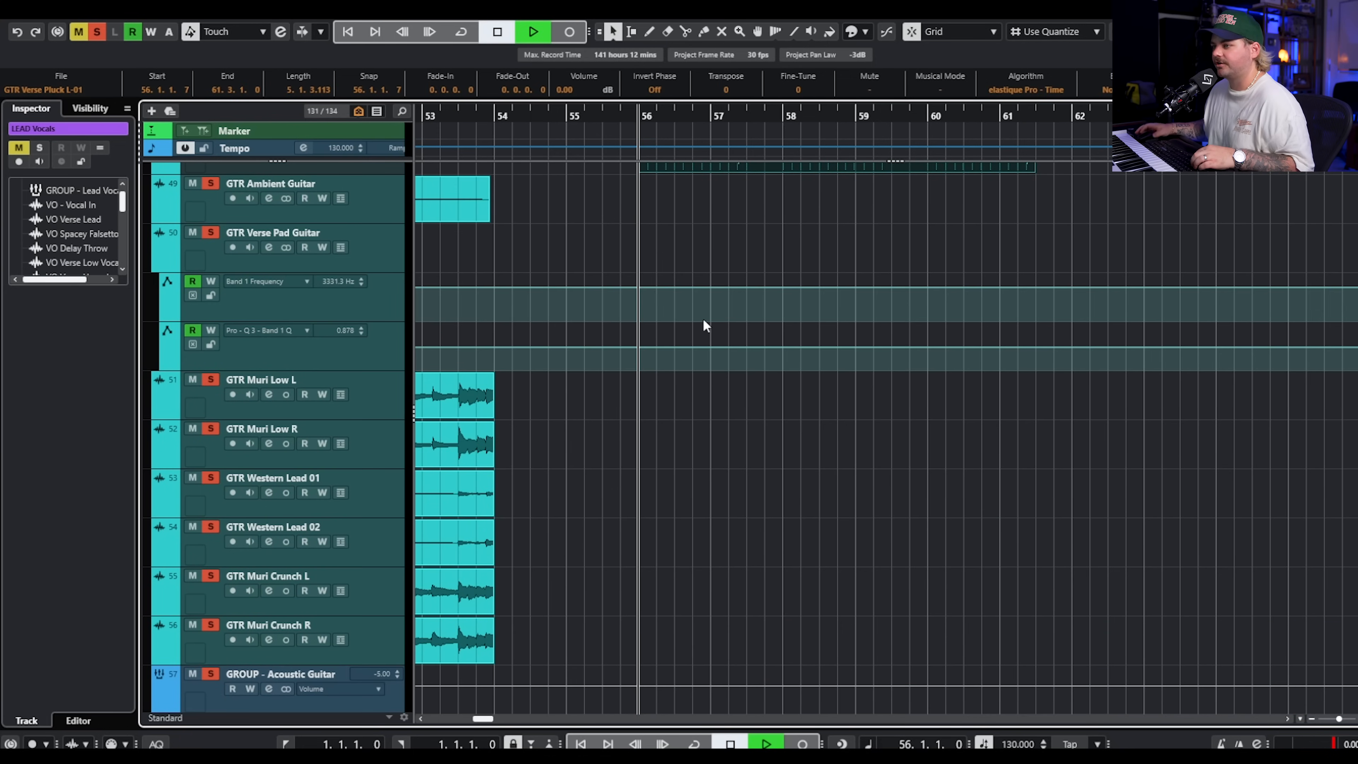
pyautogui.press('space')
pyautogui.scroll(4, 781, 337)
pyautogui.scroll(2, 828, 372)
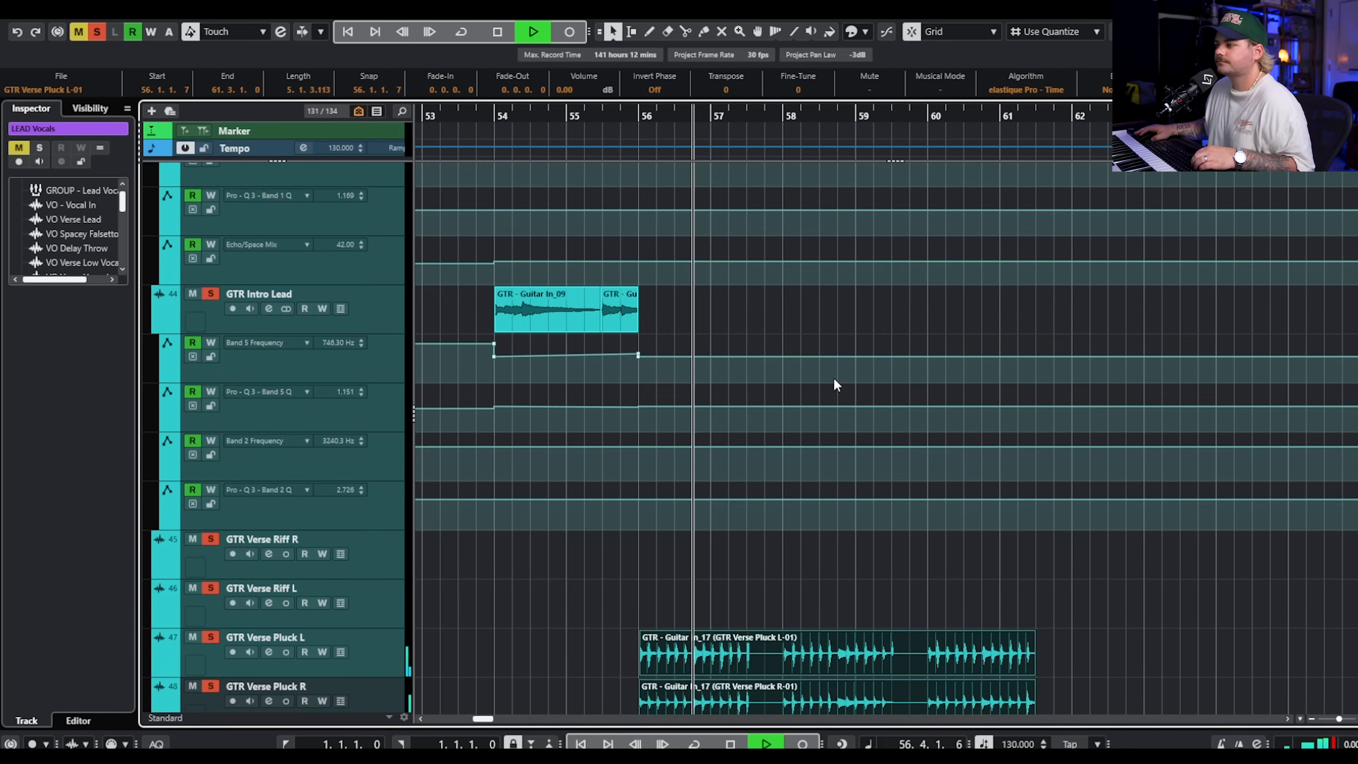
pyautogui.scroll(5, 839, 374)
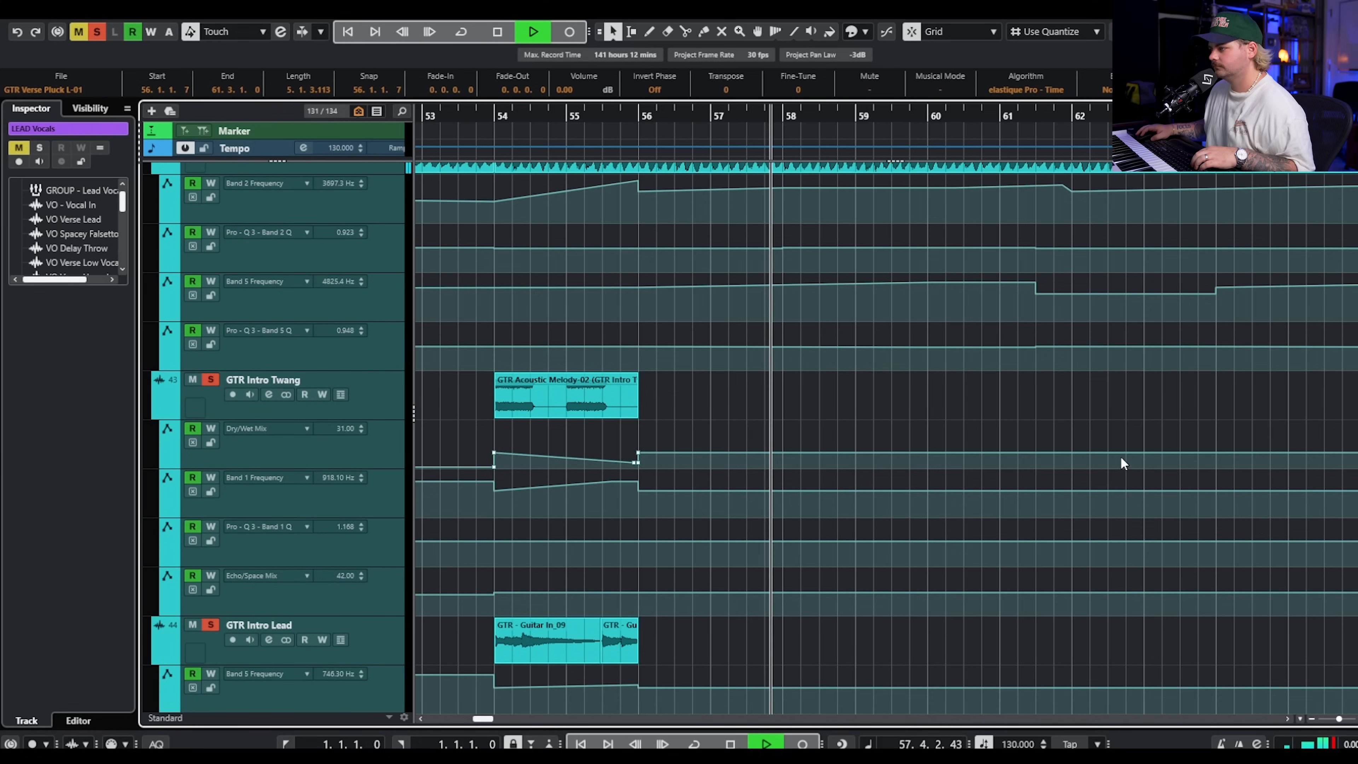
pyautogui.click(1121, 433)
pyautogui.scroll(15, 1121, 428)
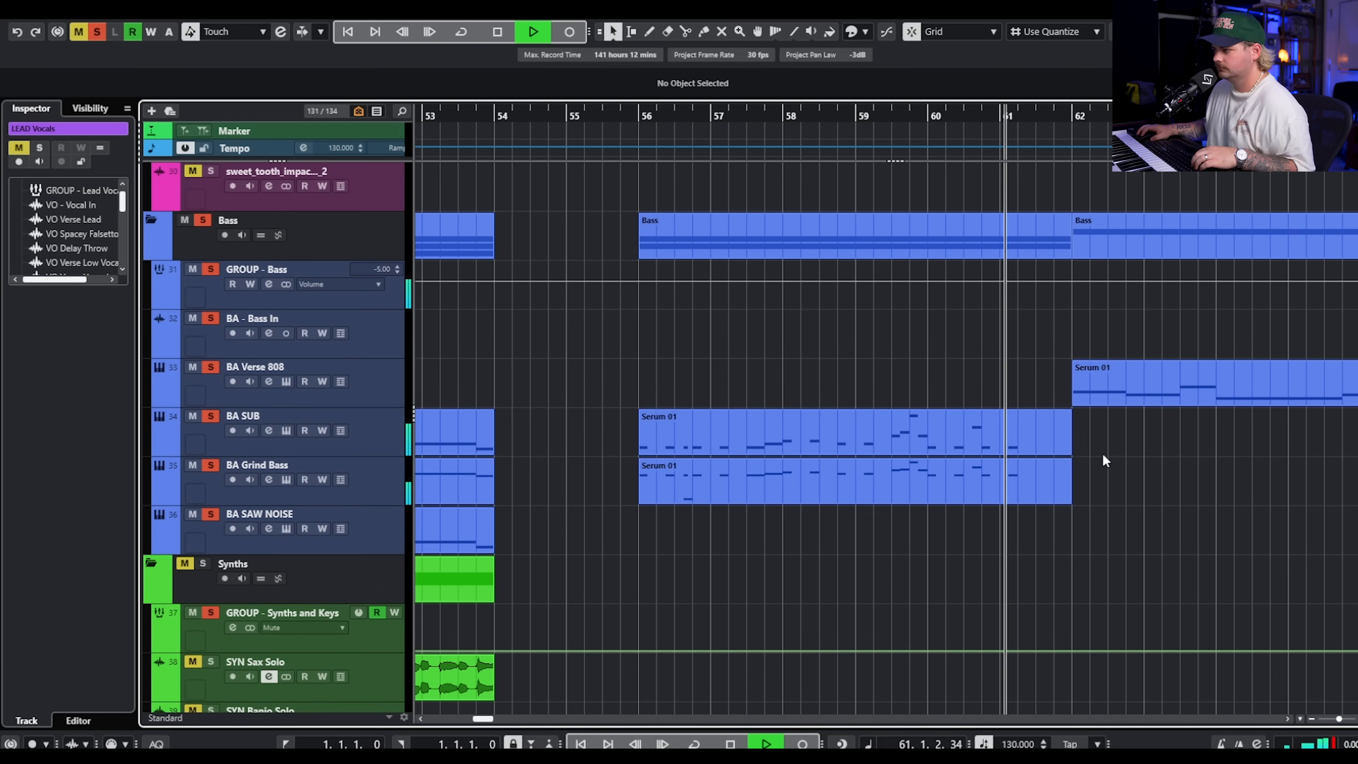
pyautogui.press('space')
# Turn off all track solos and select the BA Verse 808 clip starting at bar 62.
pyautogui.scroll(2, 1128, 489)
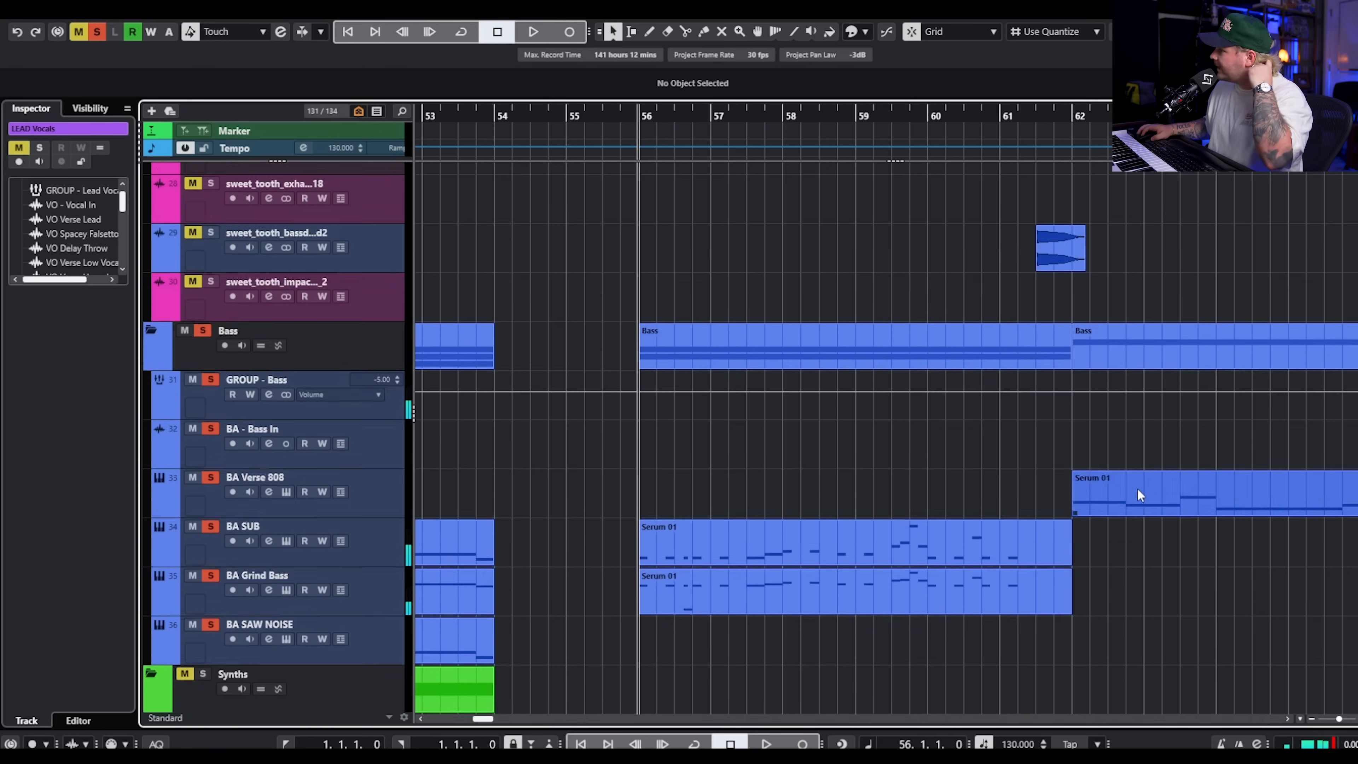
pyautogui.scroll(8, 1132, 489)
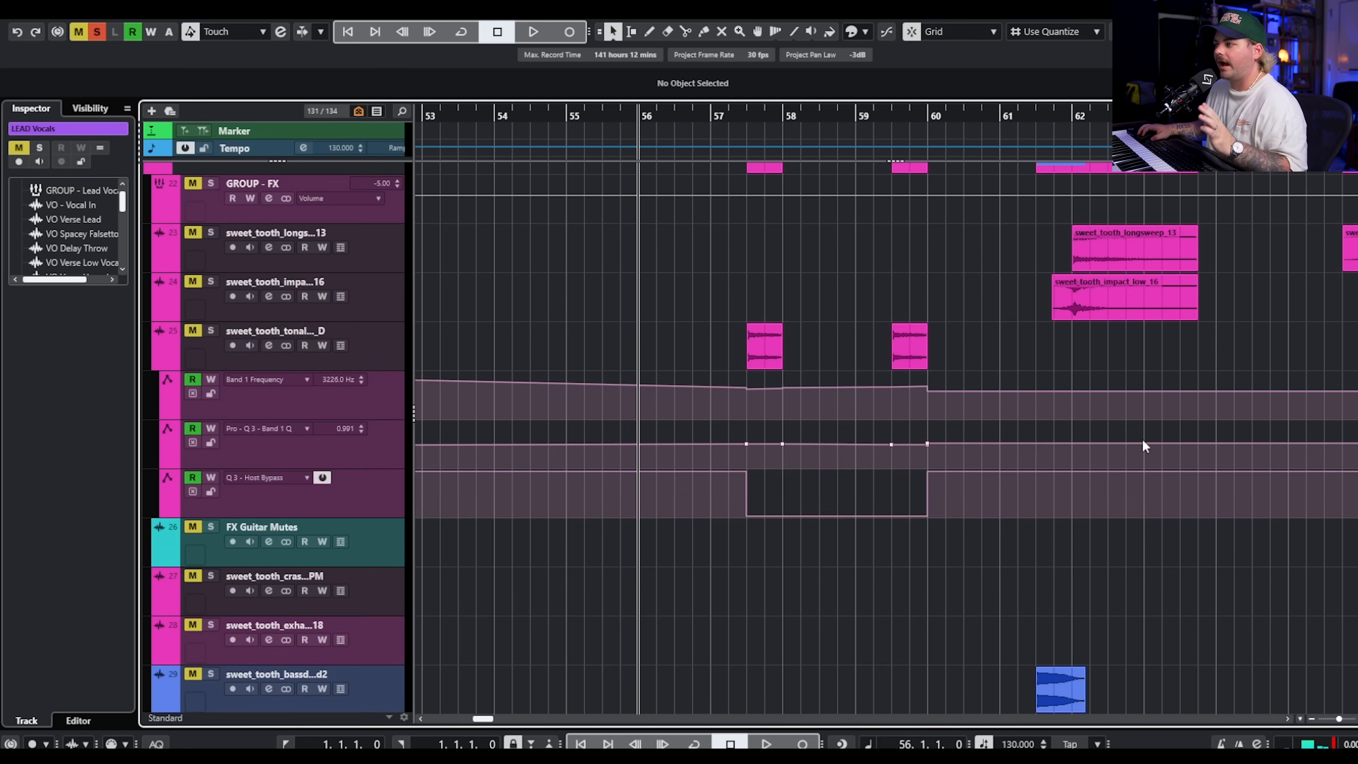
pyautogui.scroll(8, 1147, 436)
pyautogui.hscroll(4, 1167, 409)
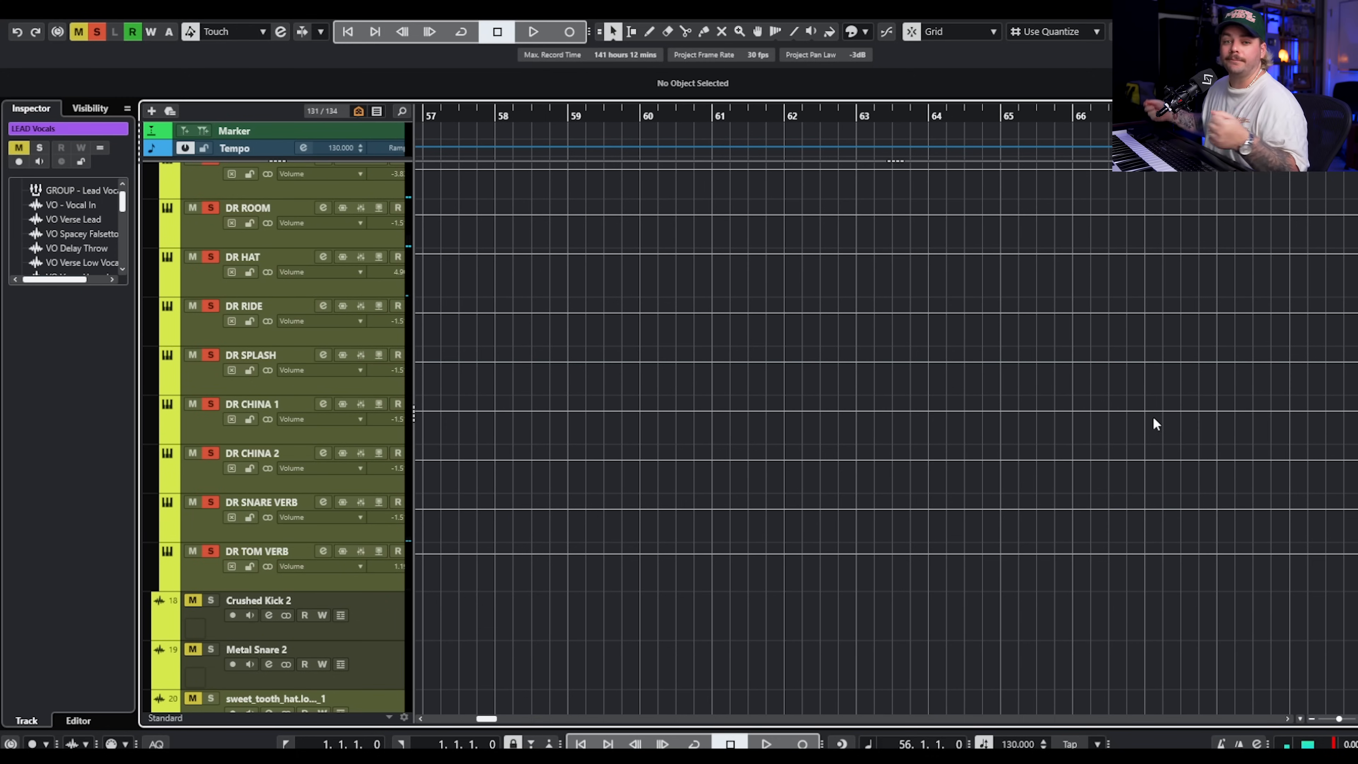
pyautogui.hscroll(3, 1045, 428)
pyautogui.scroll(-15, 1016, 461)
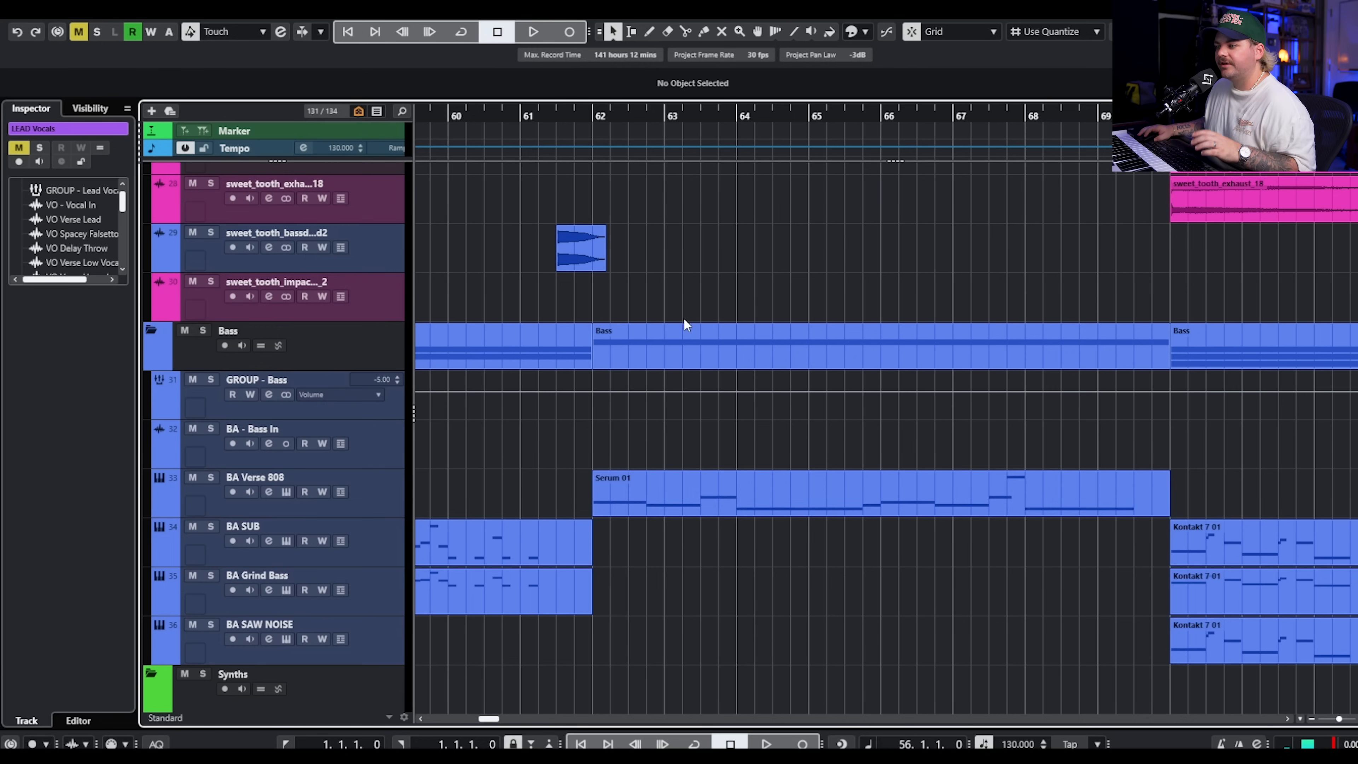
pyautogui.click(727, 498)
# Set the playhead to bar 61 and play into the section at bar 62, following the 808 and acoustic guitar tracks.
pyautogui.scroll(15, 802, 347)
pyautogui.scroll(4, 774, 353)
pyautogui.scroll(-15, 769, 385)
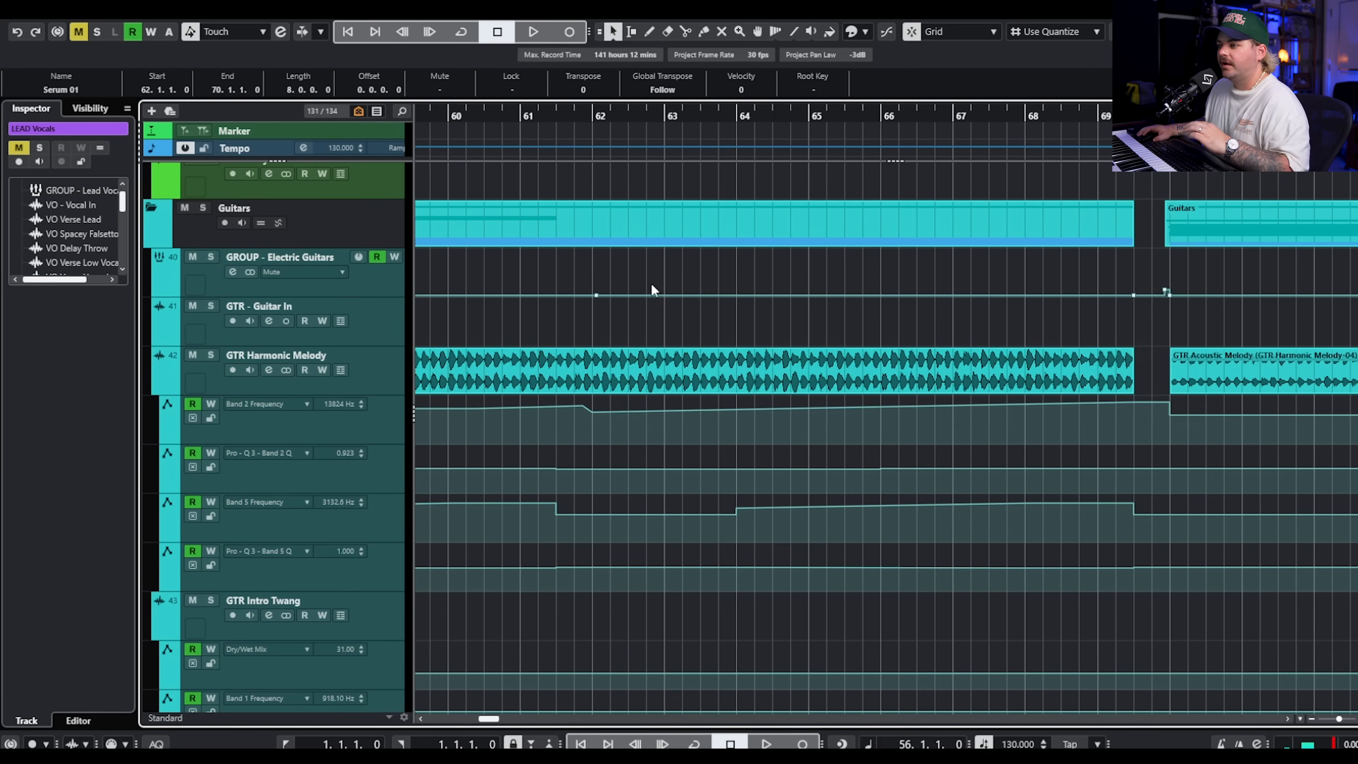
pyautogui.scroll(-15, 696, 321)
pyautogui.scroll(8, 706, 323)
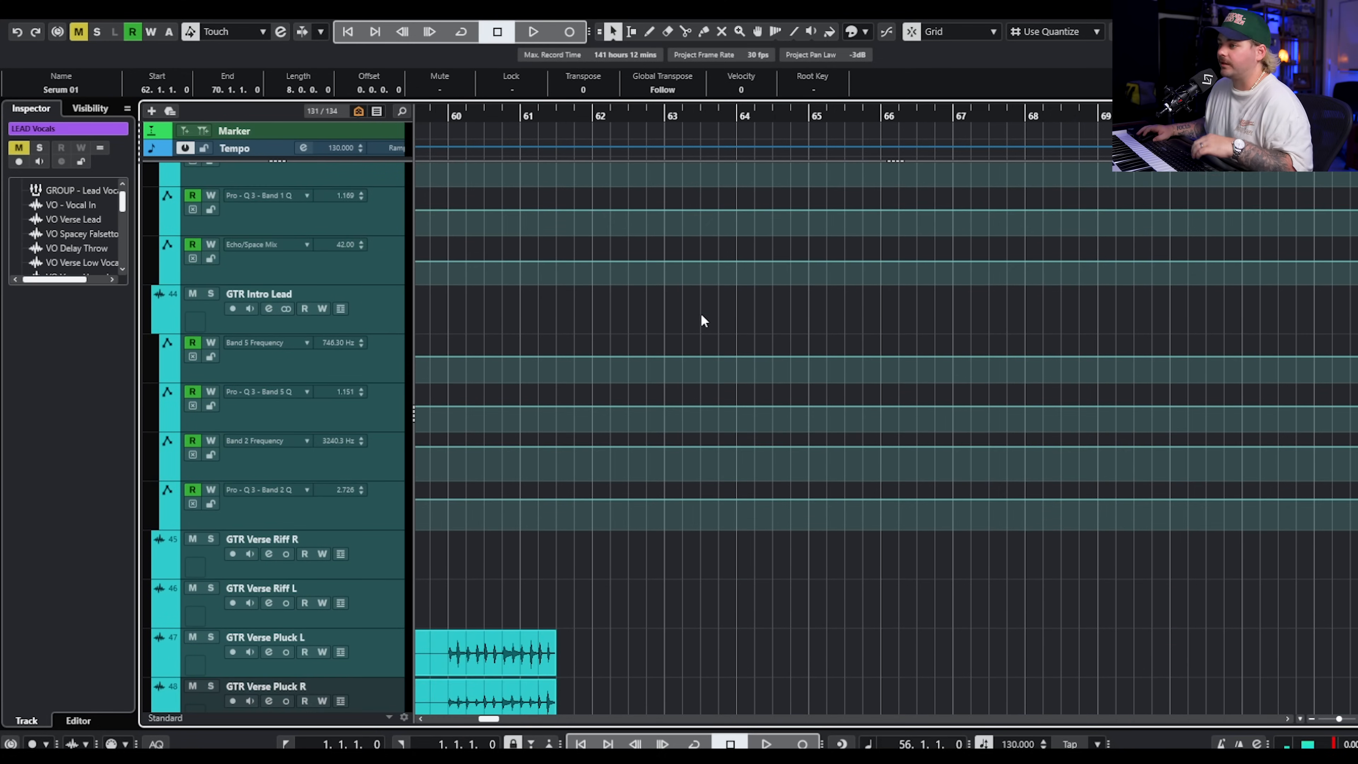
pyautogui.scroll(5, 641, 332)
pyautogui.click(533, 107)
pyautogui.press('space')
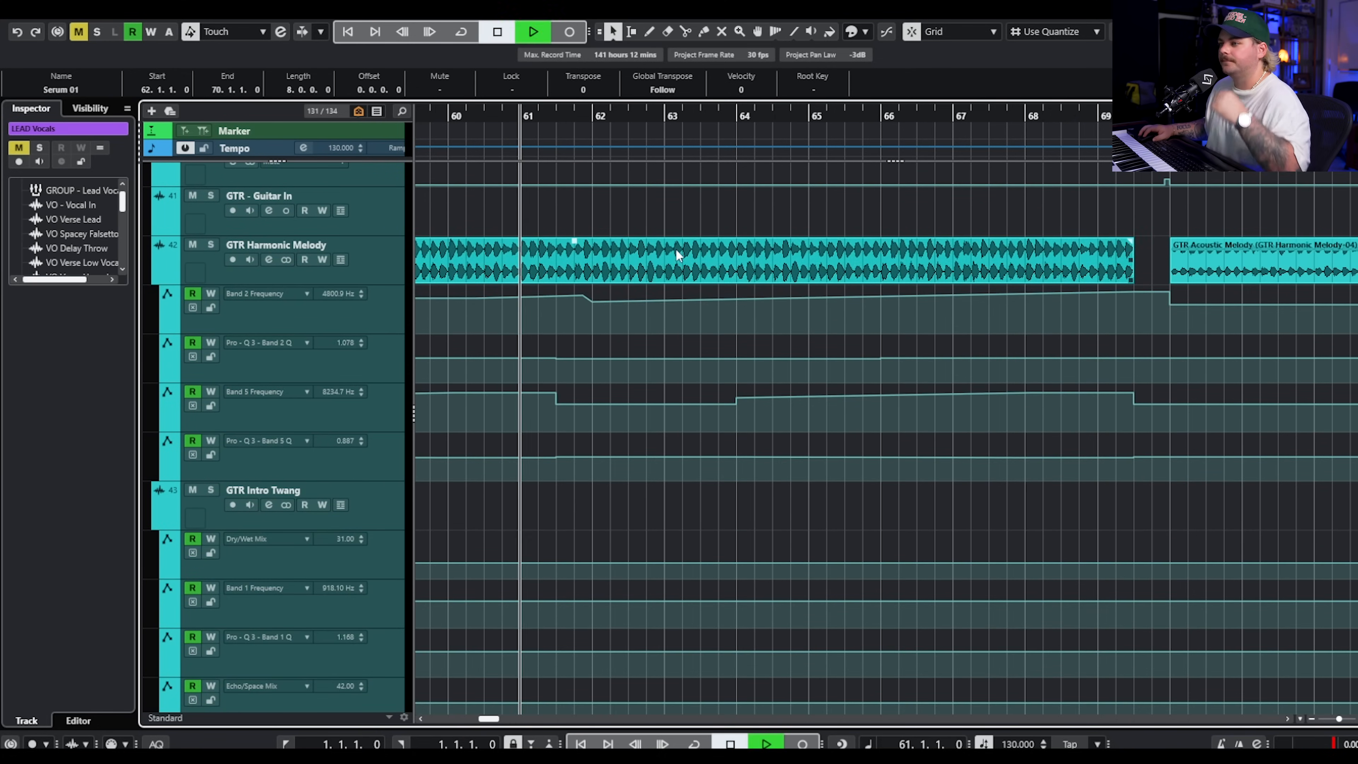
pyautogui.scroll(5, 676, 272)
pyautogui.scroll(4, 711, 326)
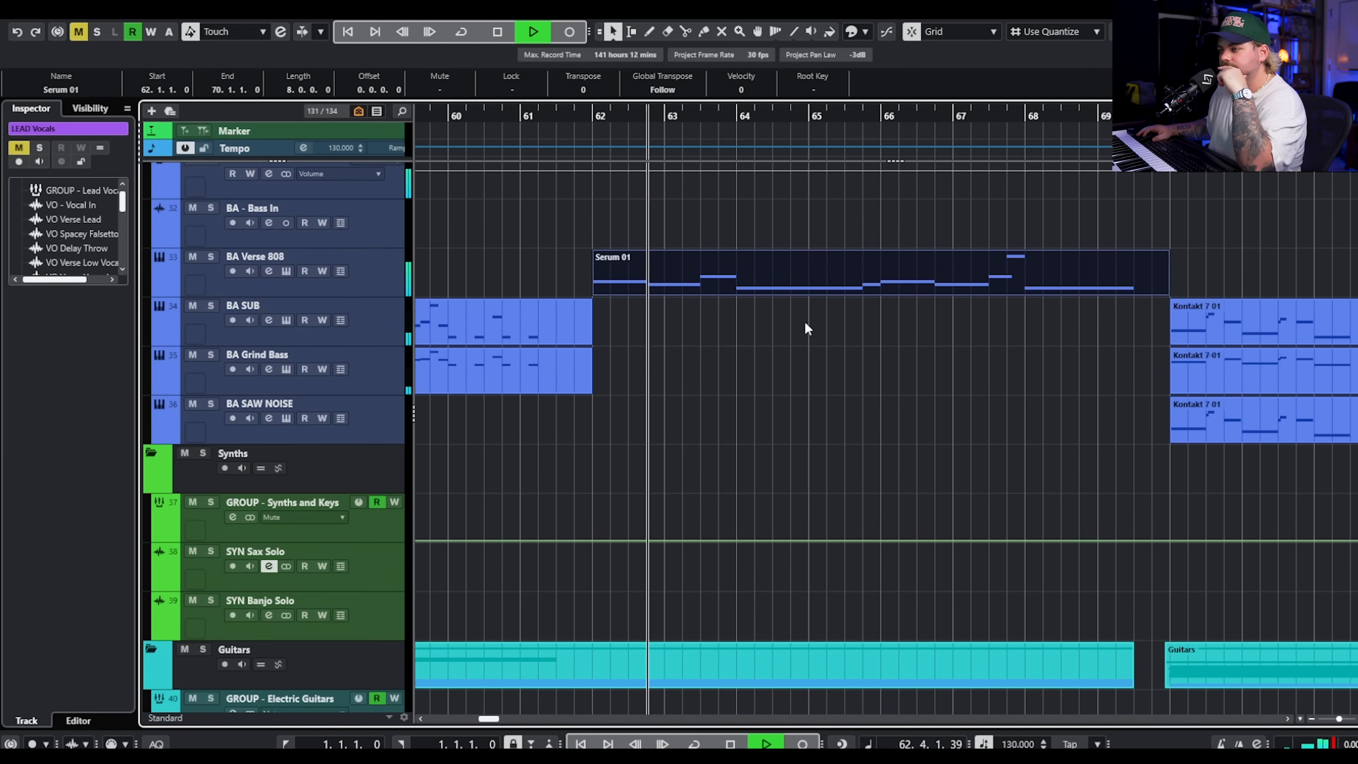
pyautogui.scroll(-8, 813, 337)
pyautogui.scroll(-10, 817, 357)
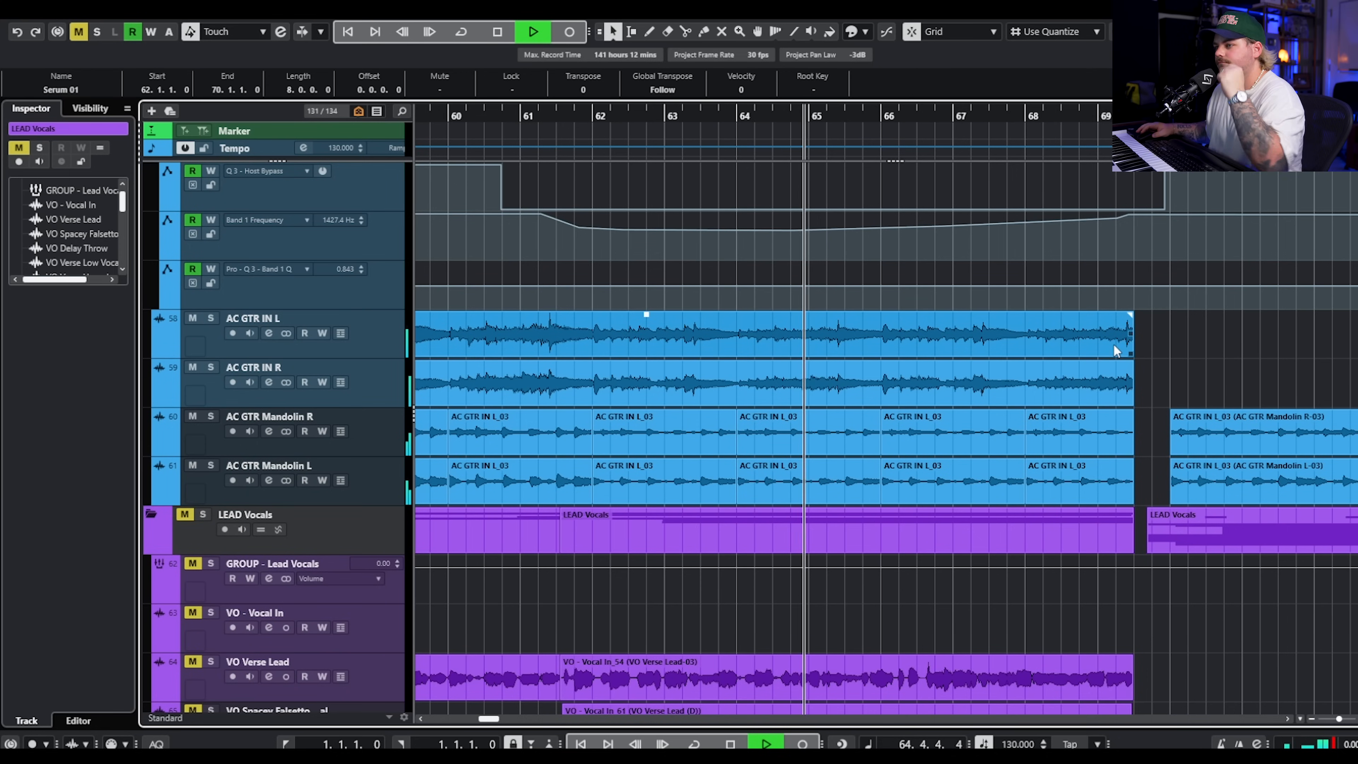
pyautogui.click(656, 377)
pyautogui.press('space')
# Open Pro-Q 3 on the GROUP - Acoustic Guitar track, play its high-cut automation from bar 61, and close the plug-in.
pyautogui.click(590, 354)
pyautogui.click(496, 186)
pyautogui.scroll(4, 395, 272)
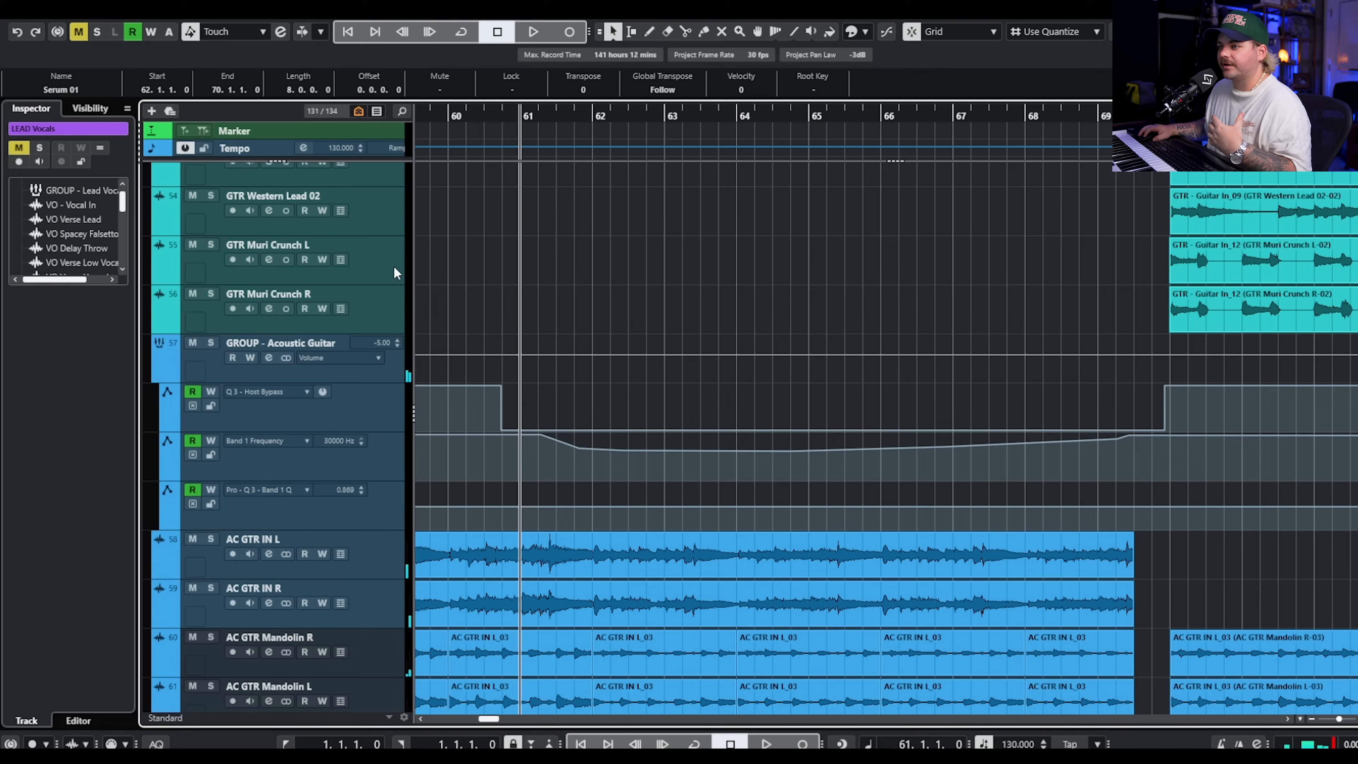
pyautogui.click(269, 358)
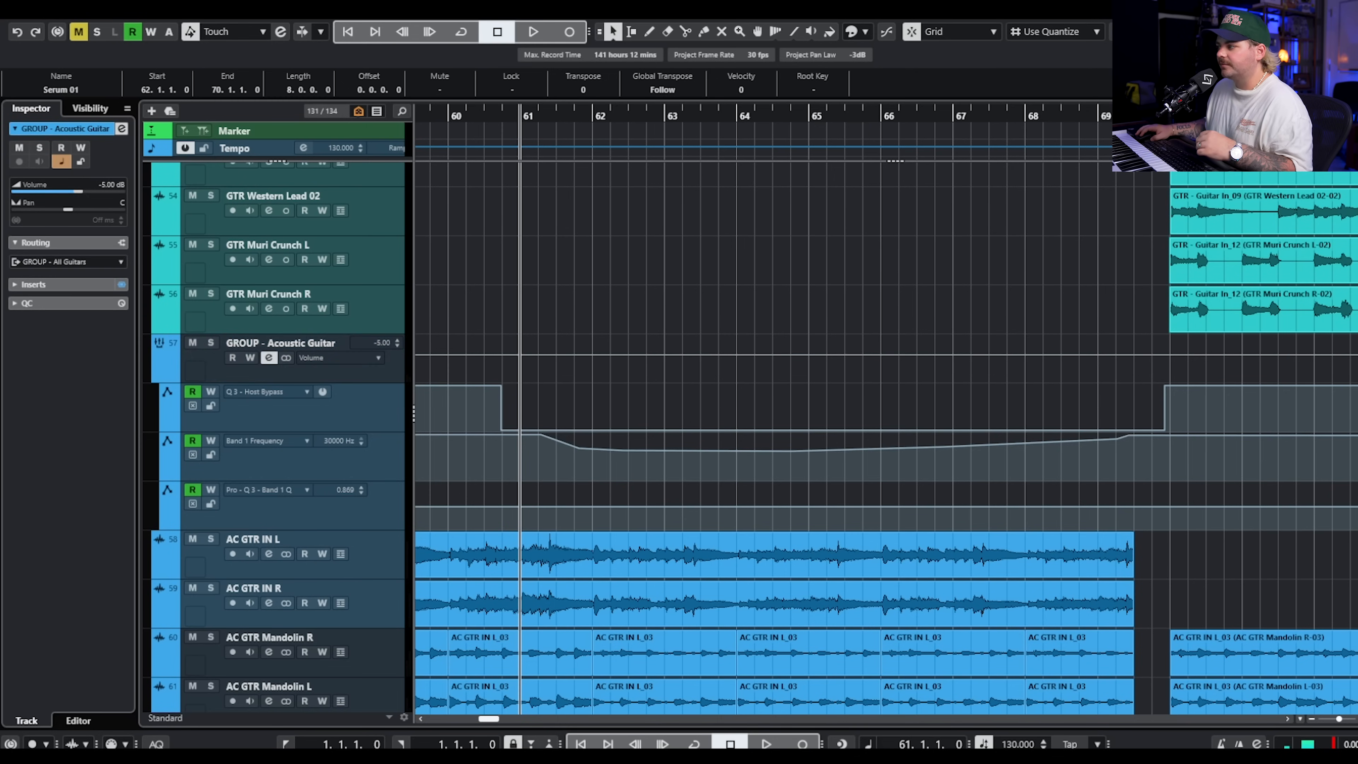
pyautogui.press('space')
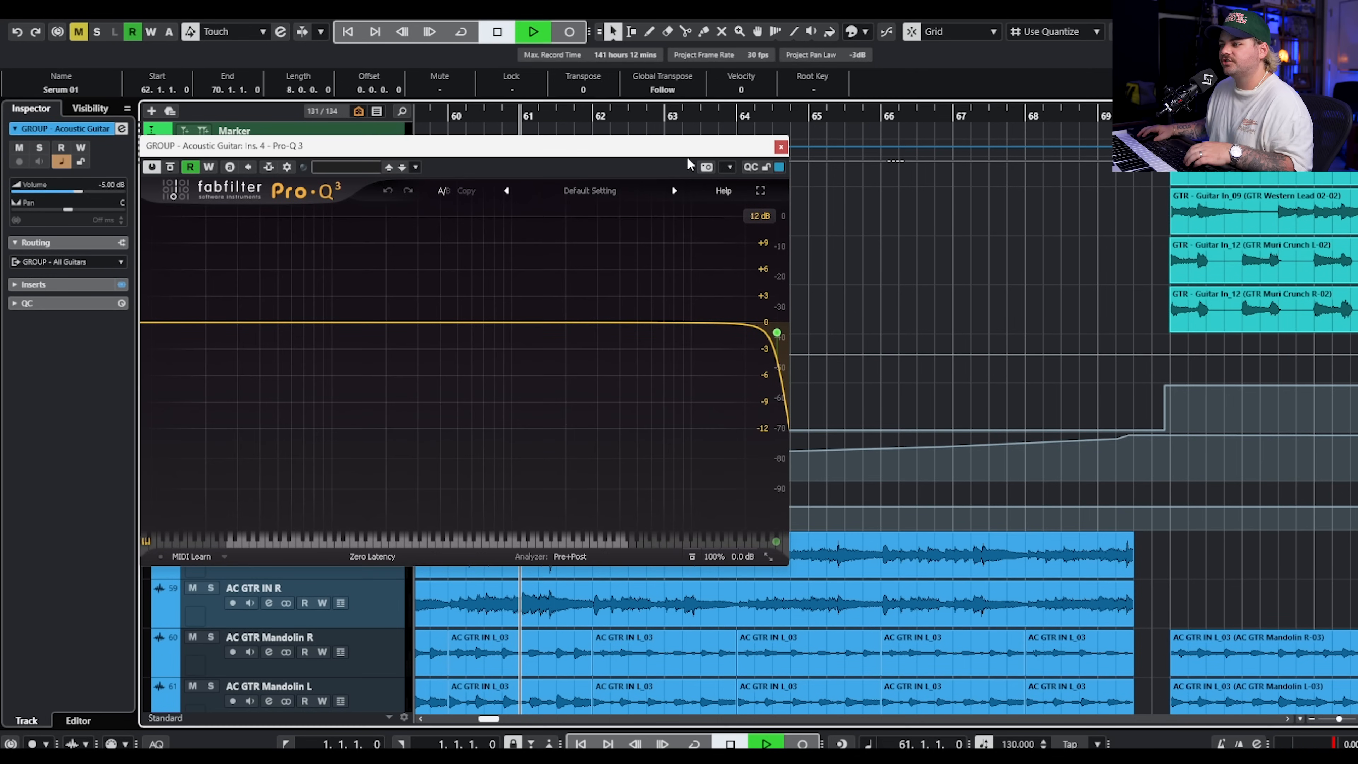
pyautogui.moveTo(777, 333); pyautogui.dragTo(547, 344)
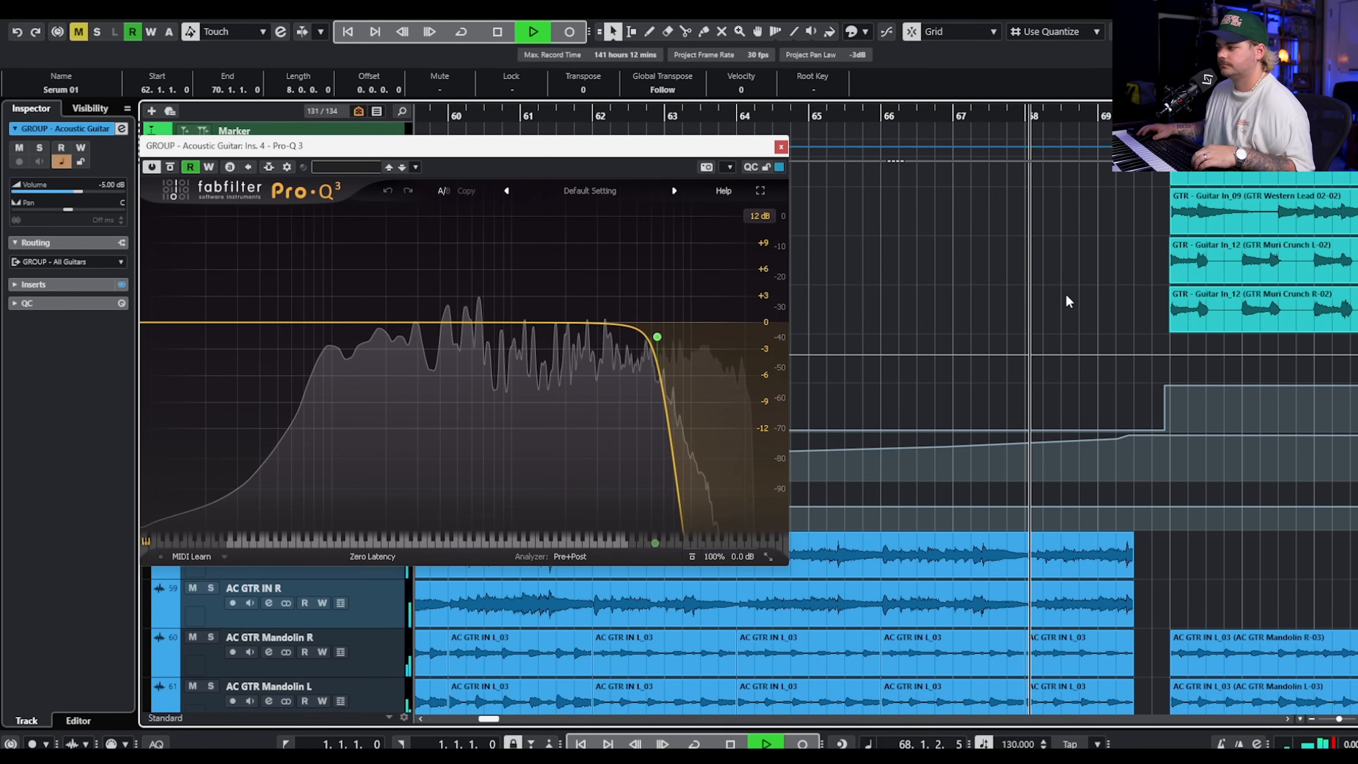
pyautogui.click(780, 146)
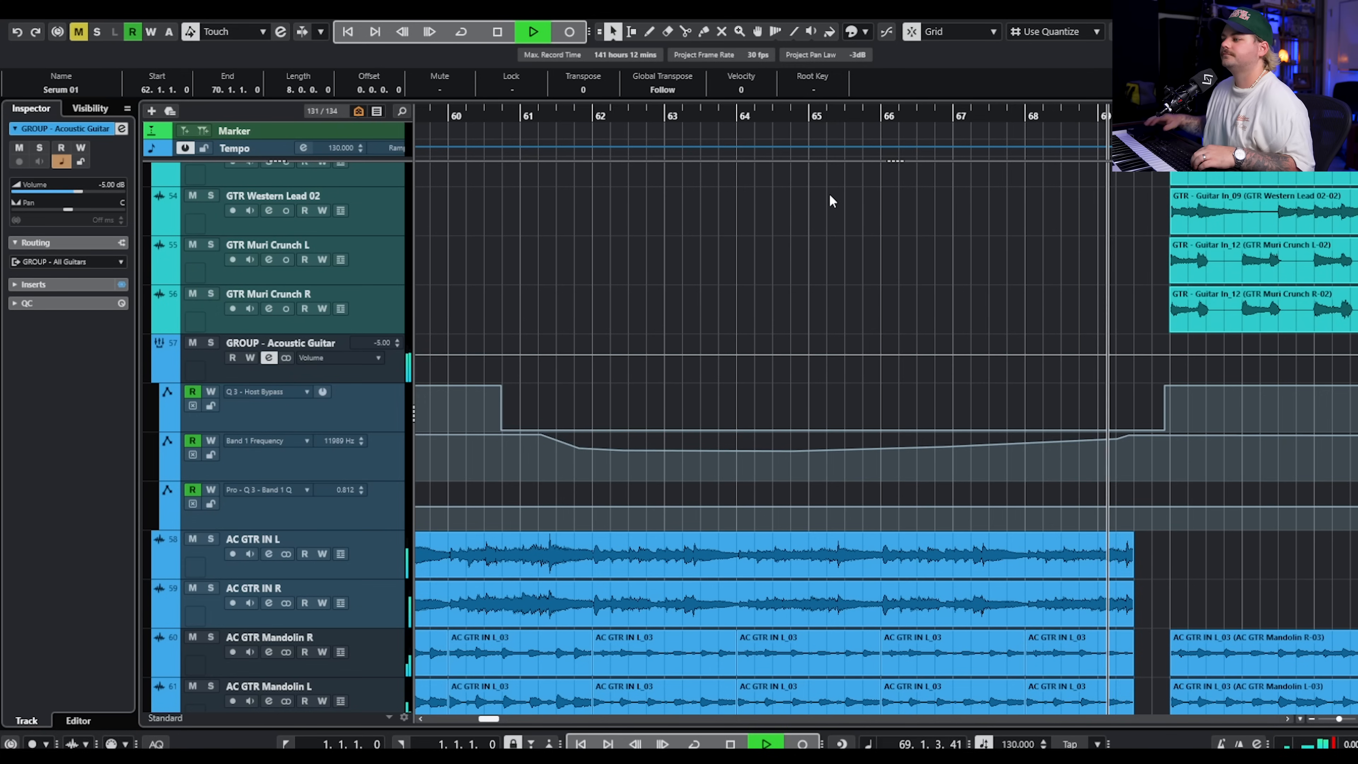
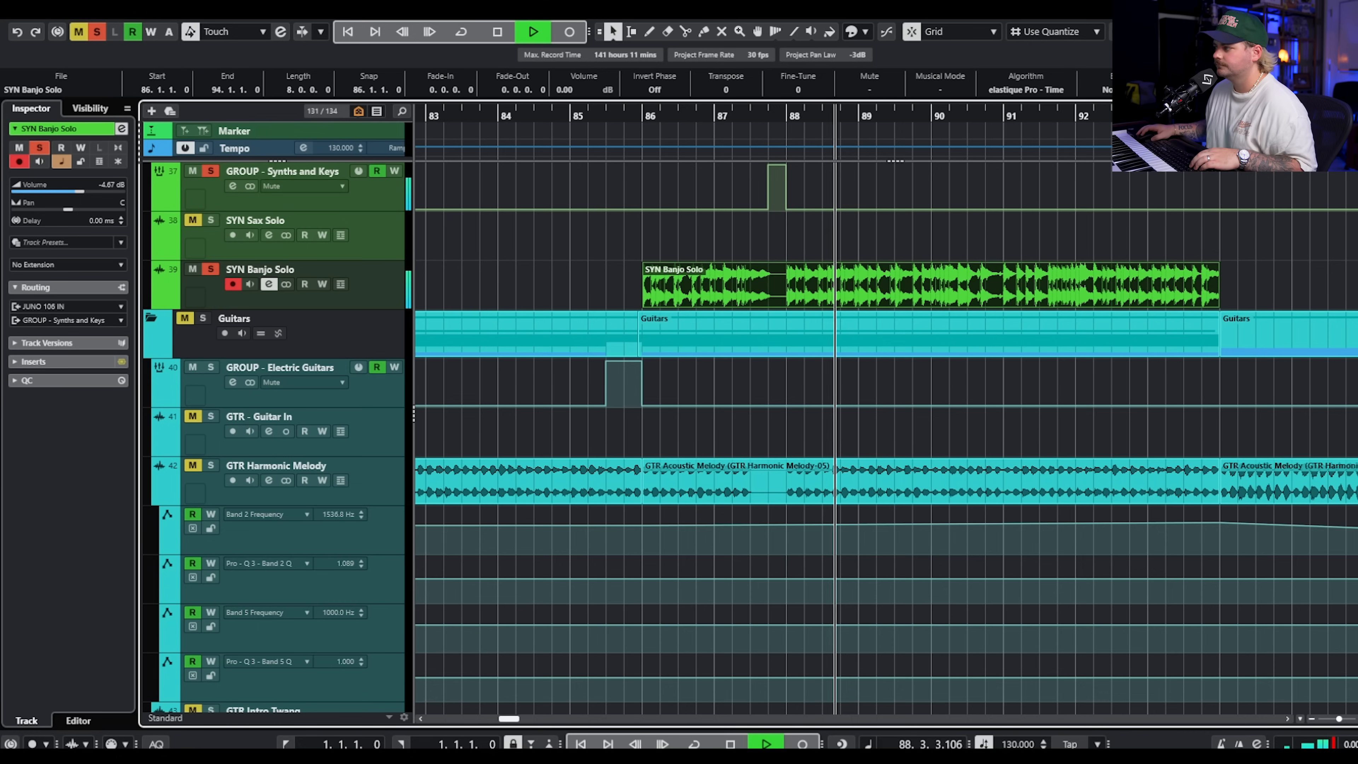
# Stop playback and inspect the MultibandEnvelopeShaper, KNOCK and Pro-Q 3 inserts on the SYN Banjo Solo track, closing each one.
pyautogui.press('space')
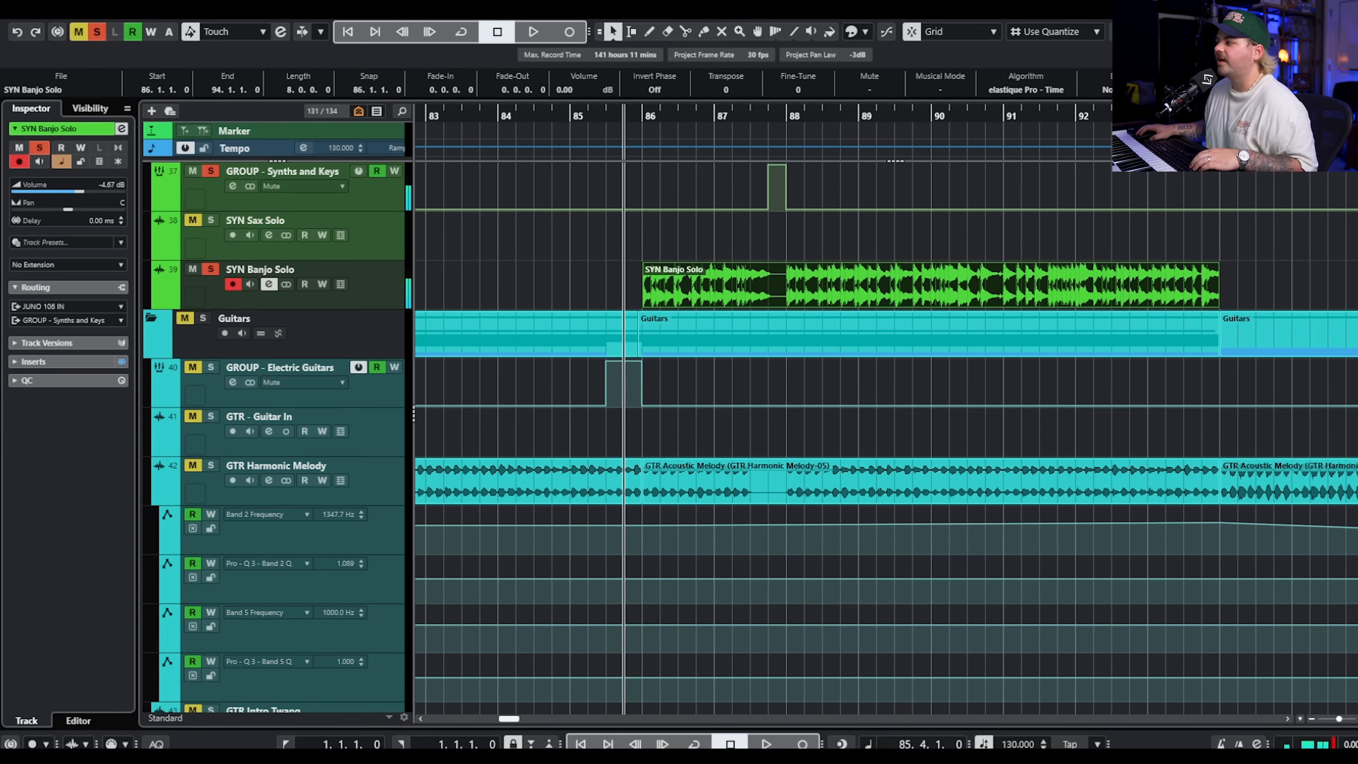
pyautogui.moveTo(1357, 128); pyautogui.dragTo(610, 119)
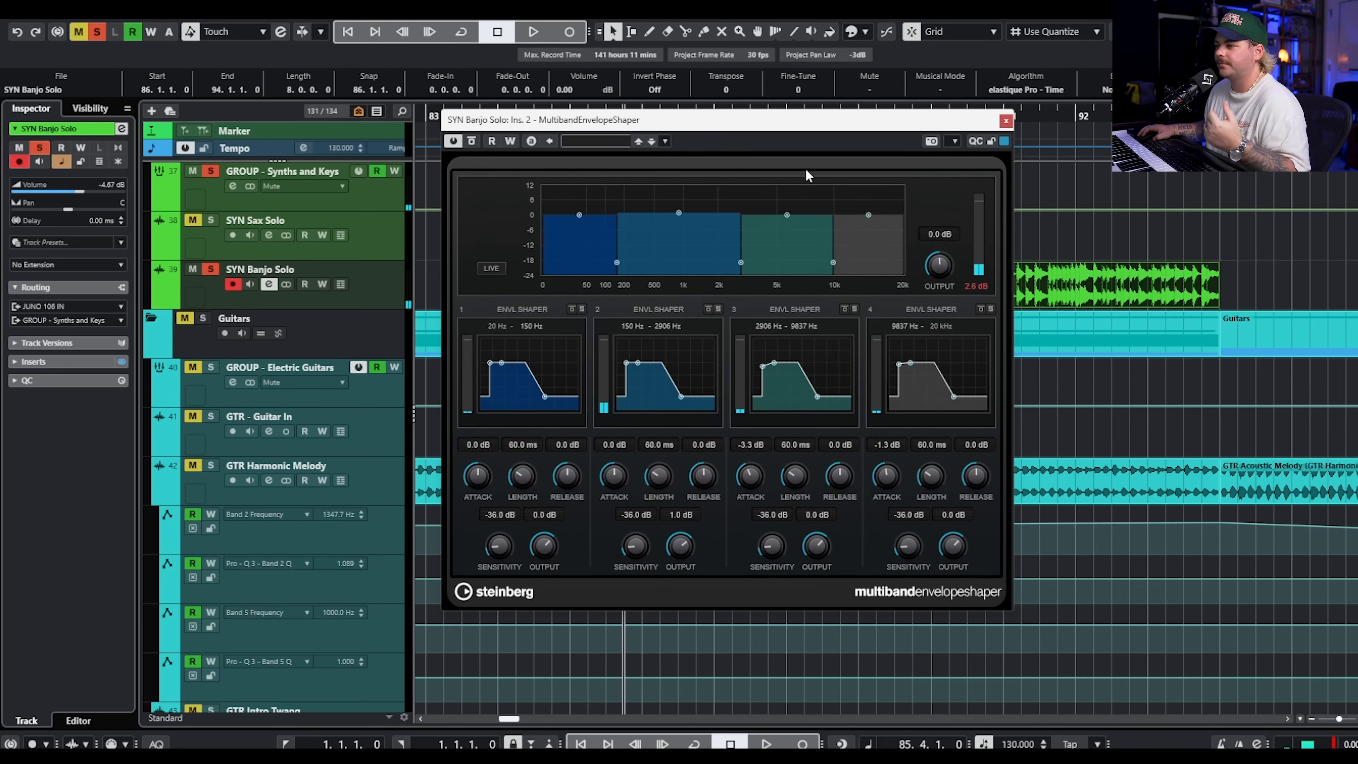
pyautogui.click(1005, 122)
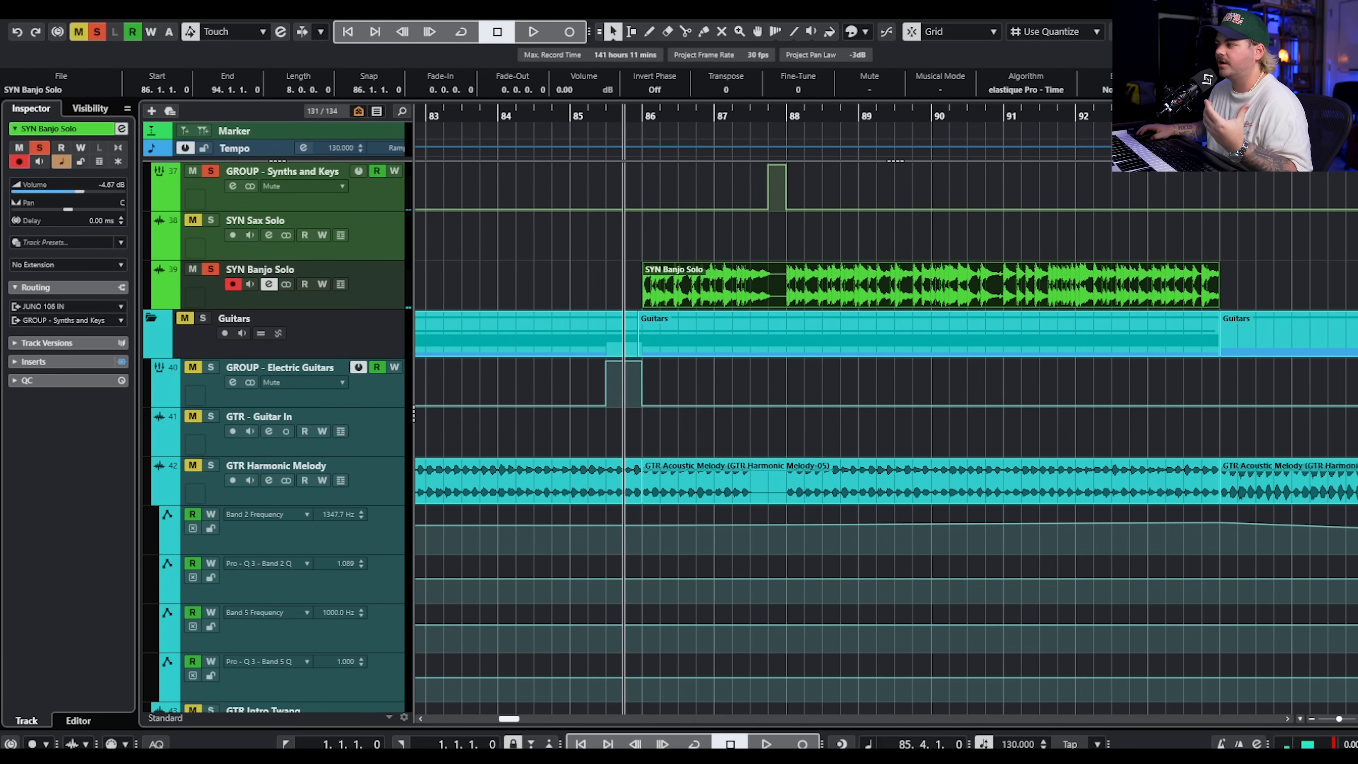
pyautogui.moveTo(1355, 178); pyautogui.dragTo(849, 147)
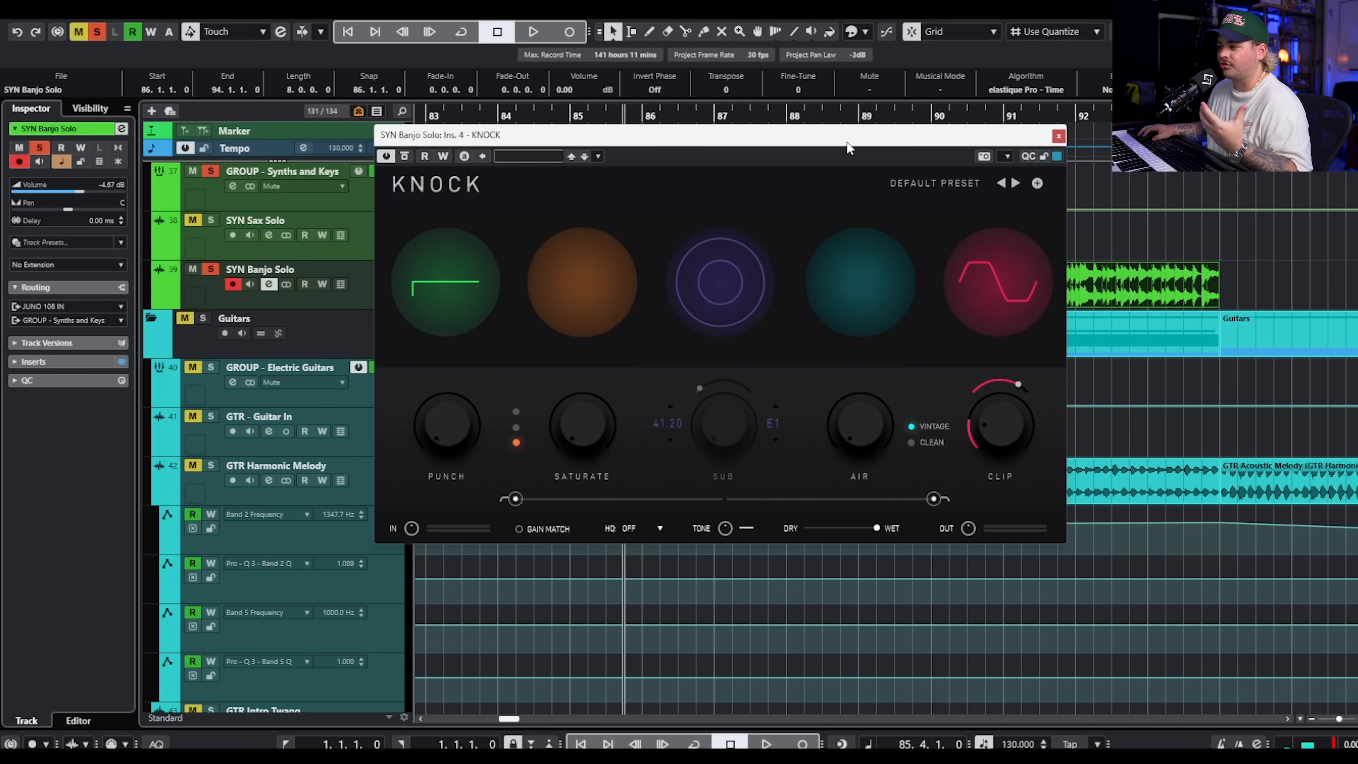
pyautogui.click(1059, 137)
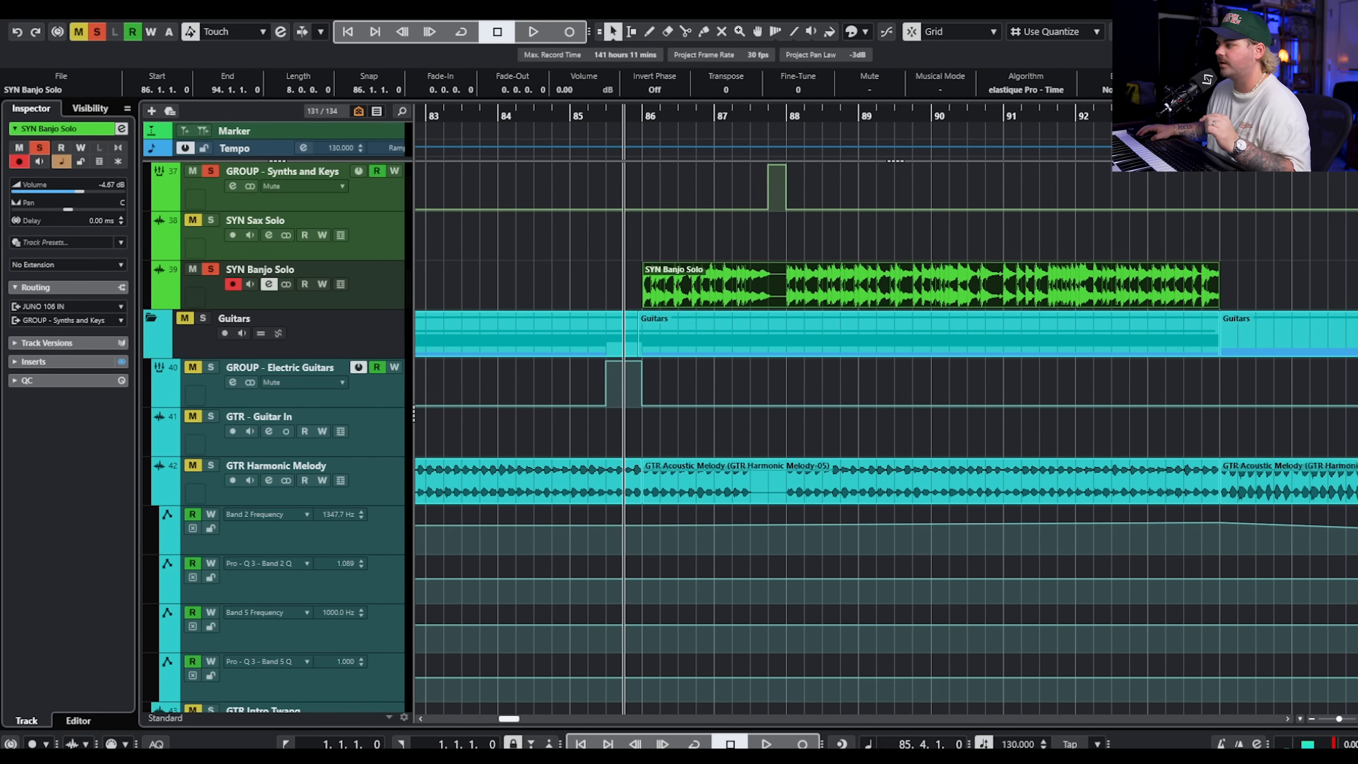
pyautogui.moveTo(1355, 163); pyautogui.dragTo(700, 156)
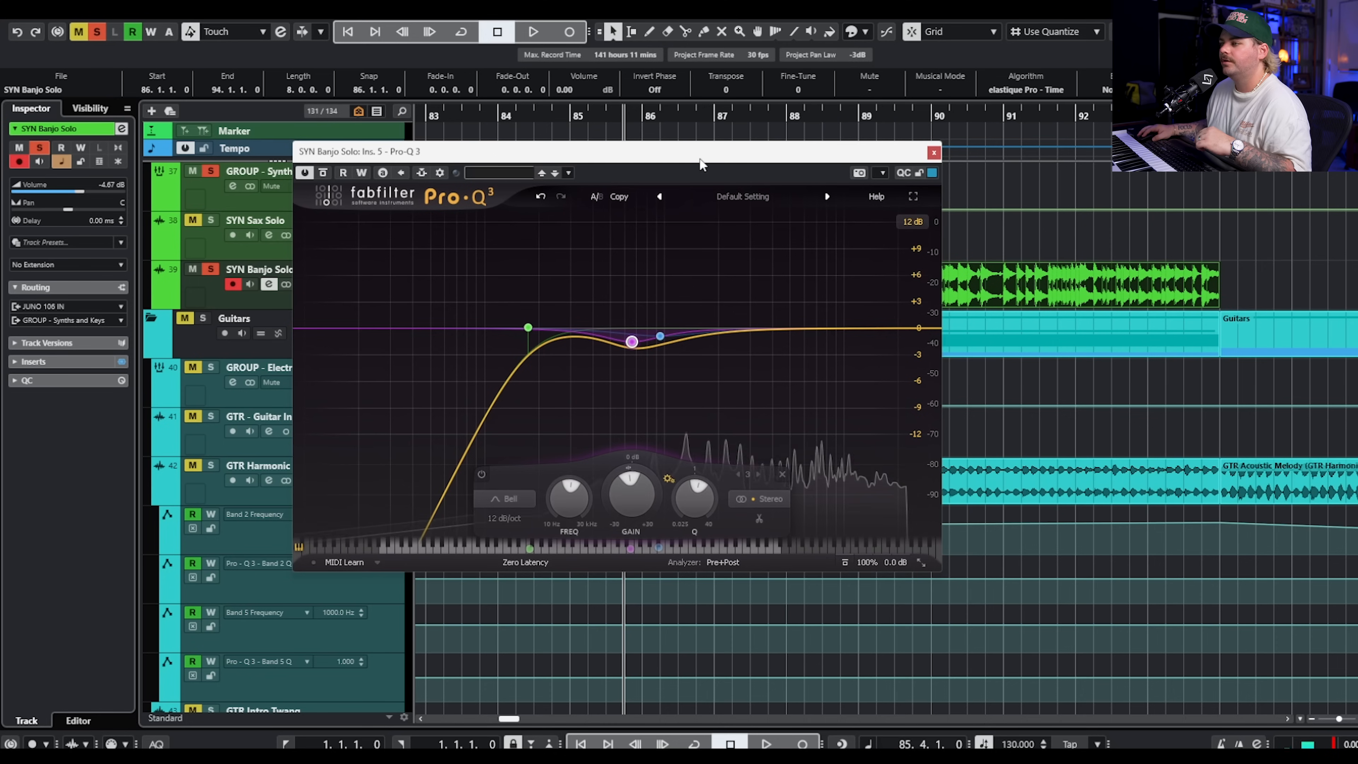
pyautogui.click(932, 154)
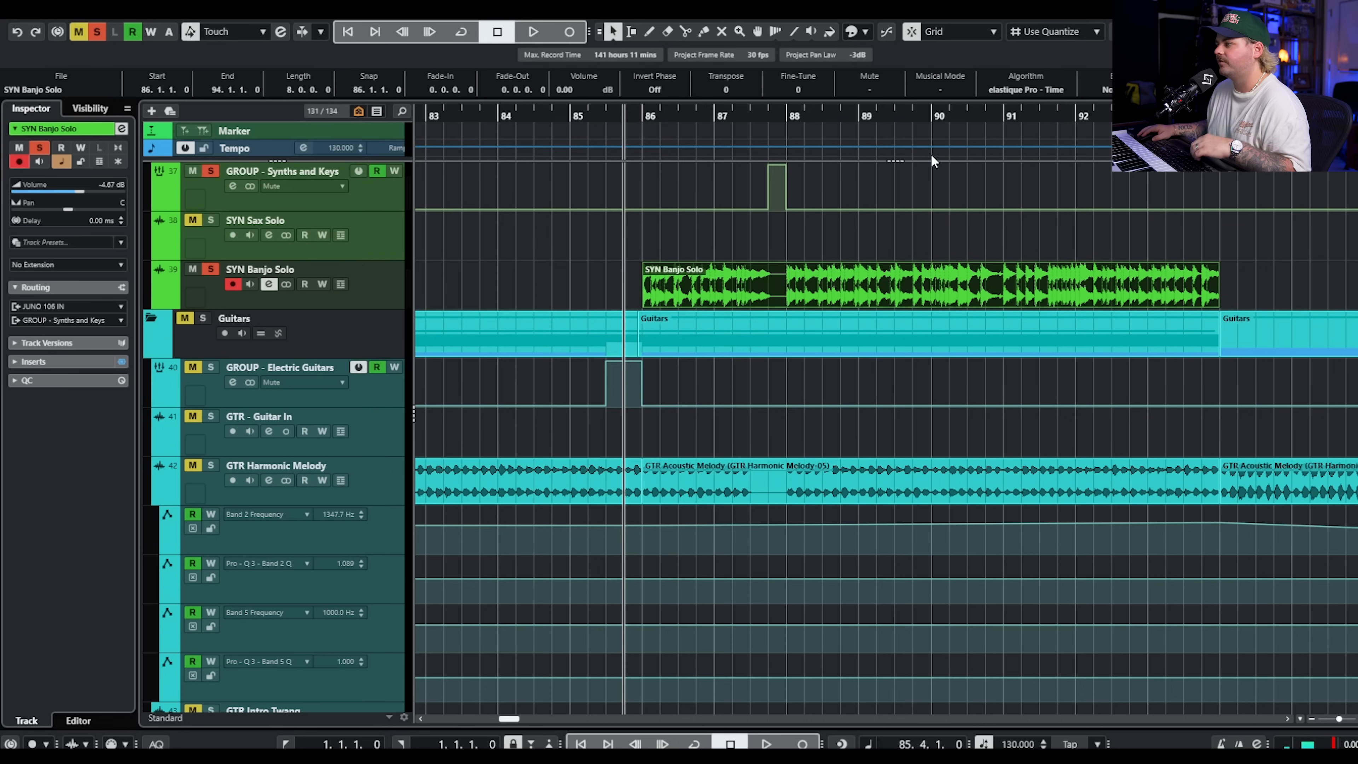
# Play the soloed banjo part from the end of bar 85, stop, and turn off all track solos.
pyautogui.press('space')
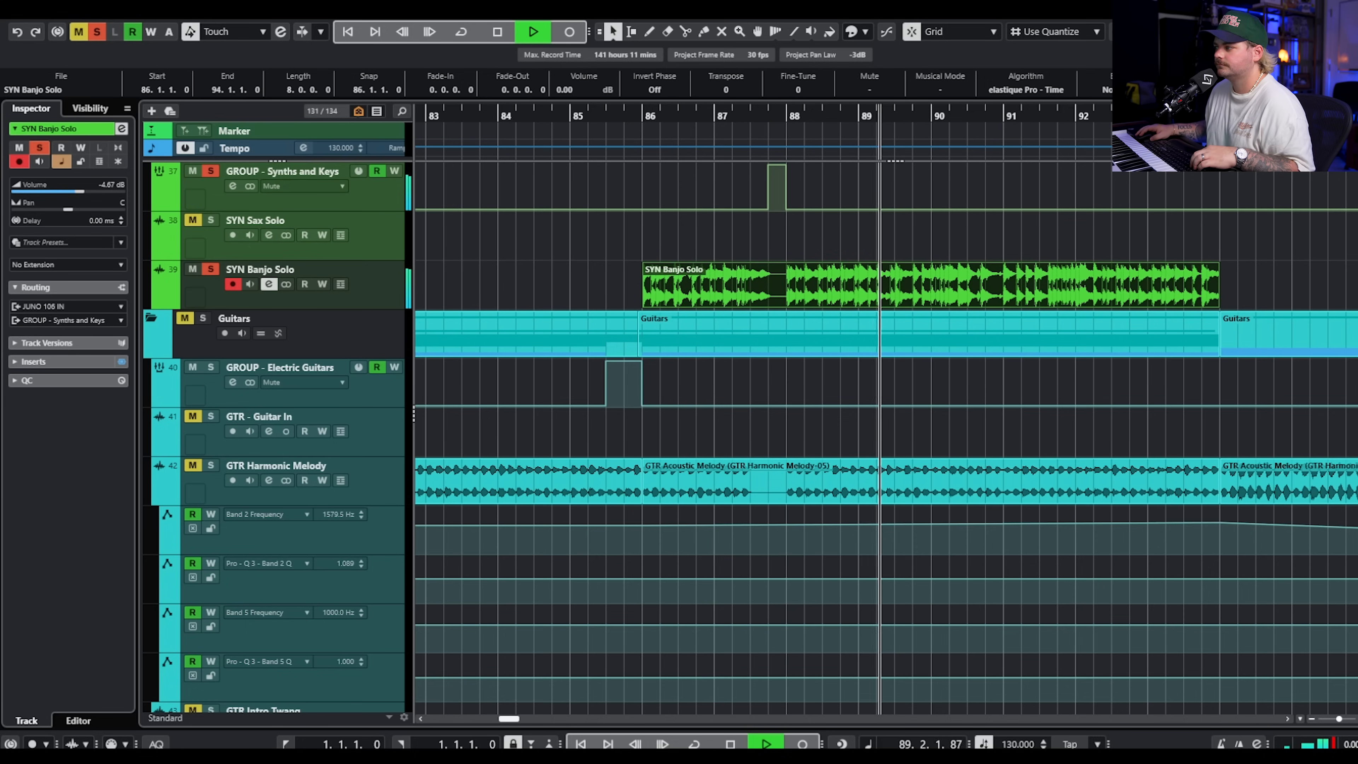
pyautogui.press('space')
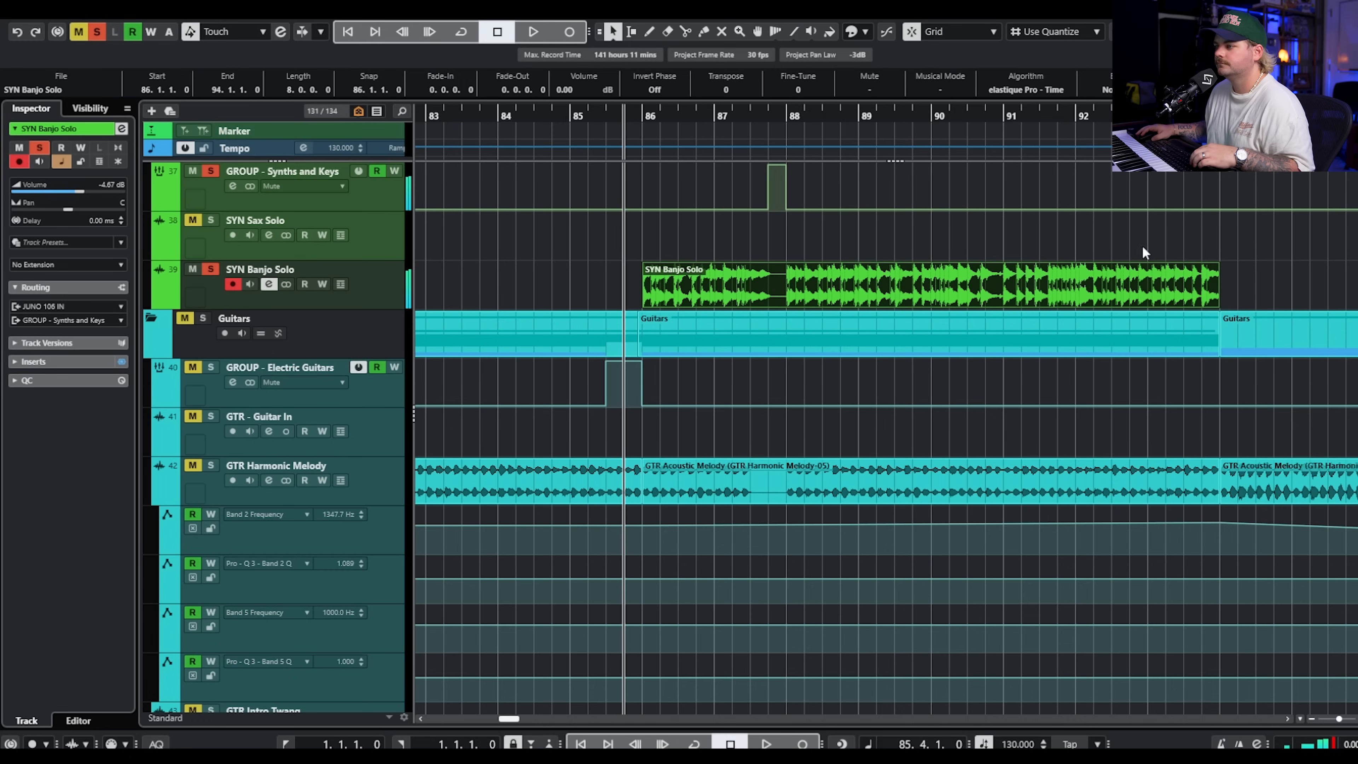
pyautogui.press('s')
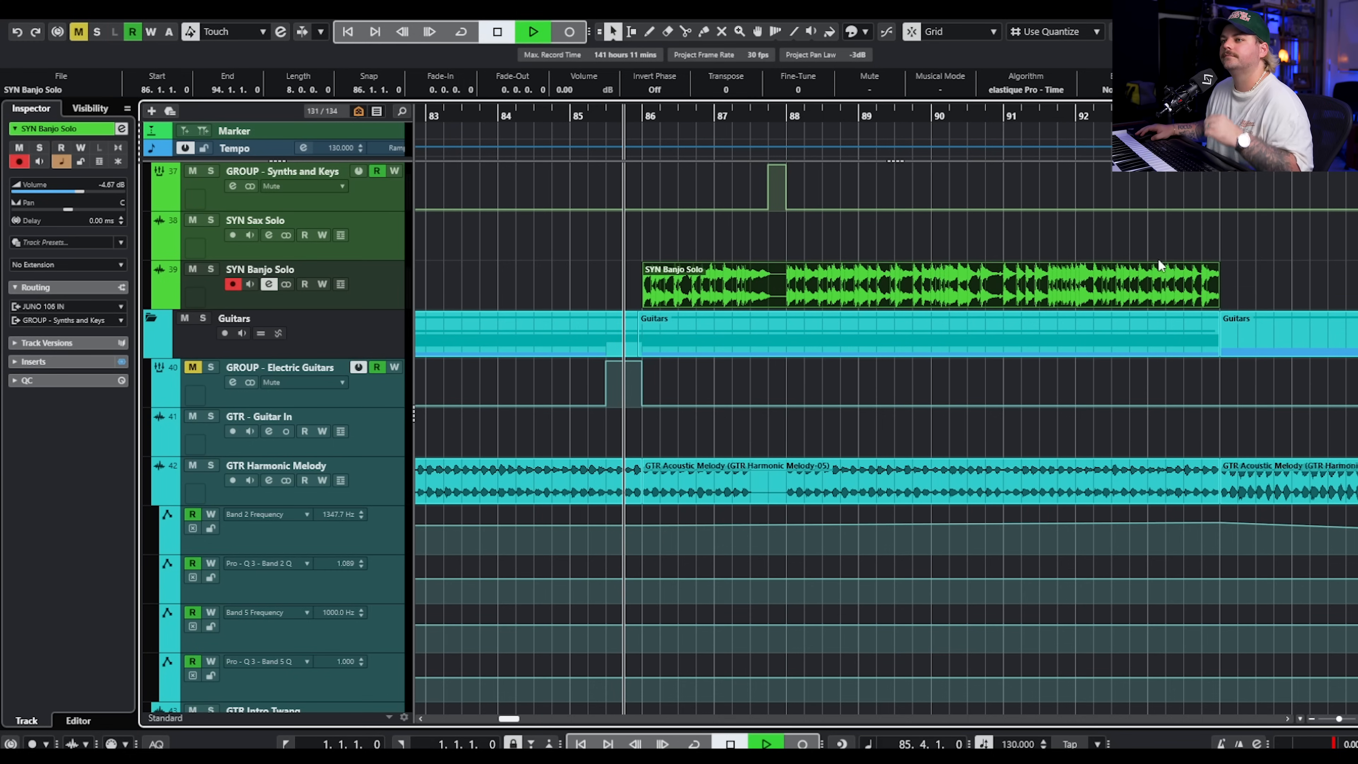
# Play the full mix from the end of bar 85 while viewing the synth, bass and FX tracks.
pyautogui.press('space')
pyautogui.scroll(4, 1232, 223)
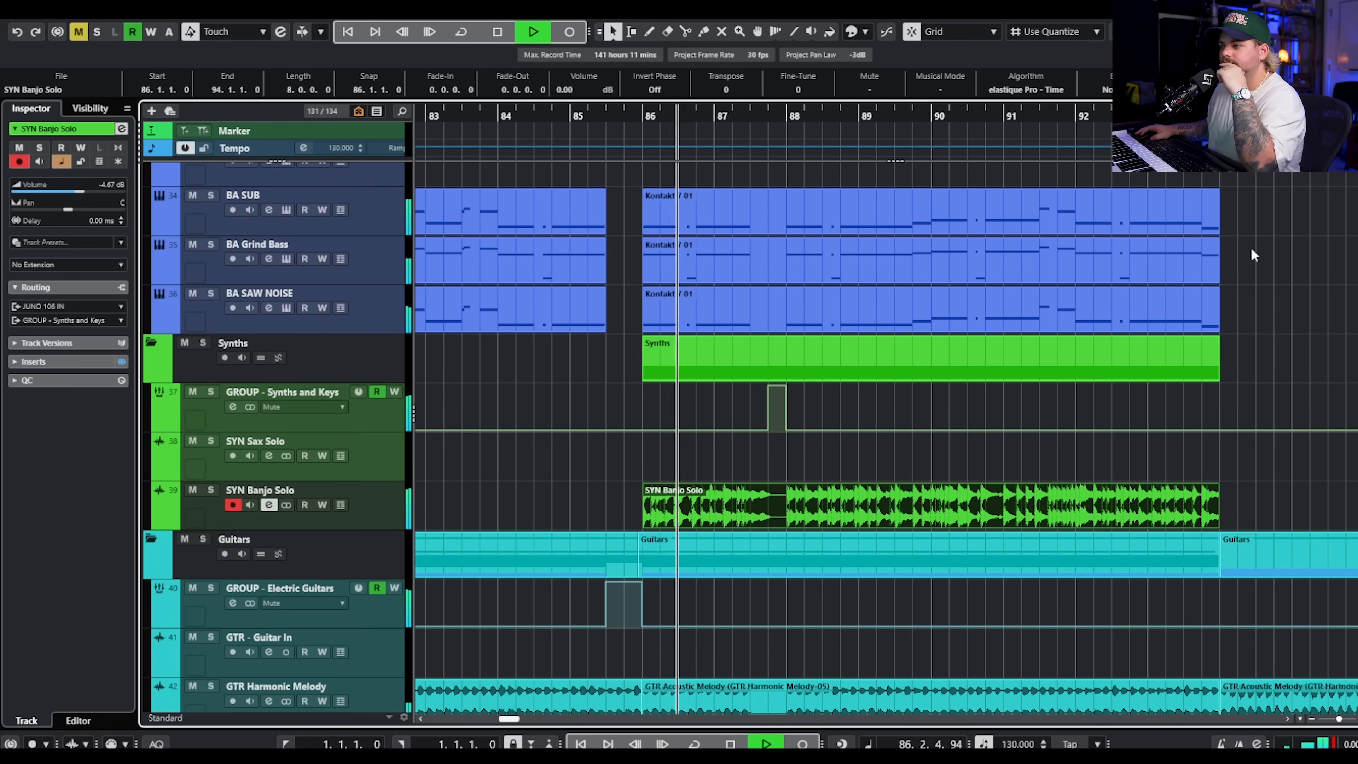
pyautogui.scroll(-2, 1251, 247)
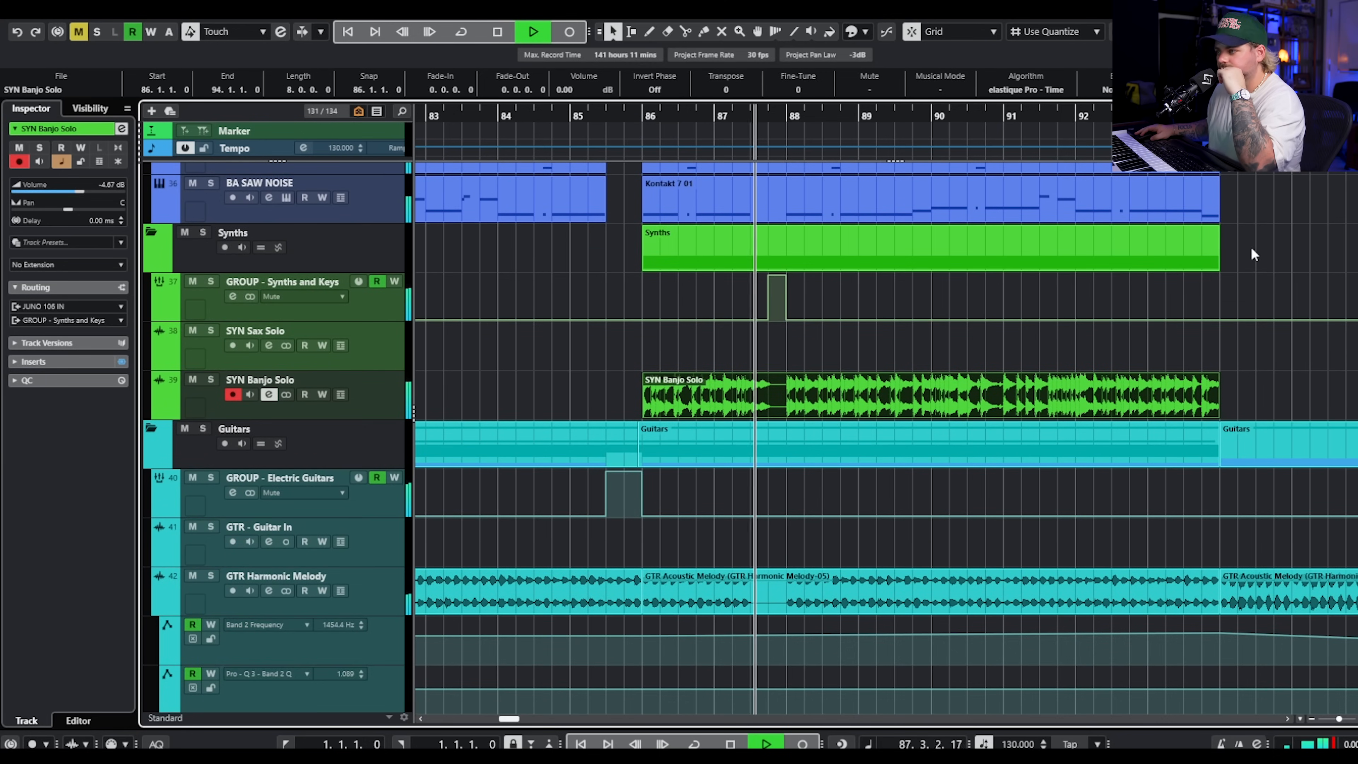
pyautogui.scroll(3, 1251, 245)
pyautogui.scroll(2, 1239, 253)
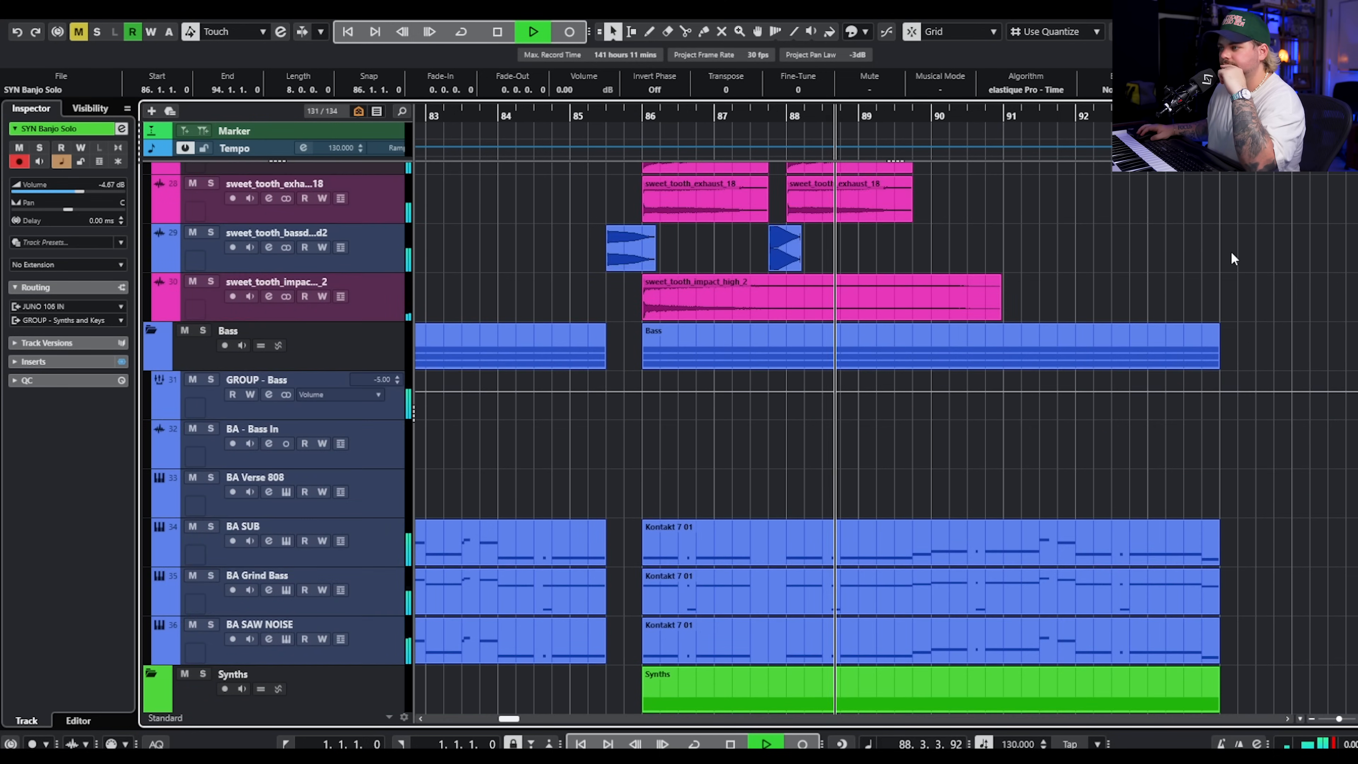
pyautogui.scroll(-3, 1232, 259)
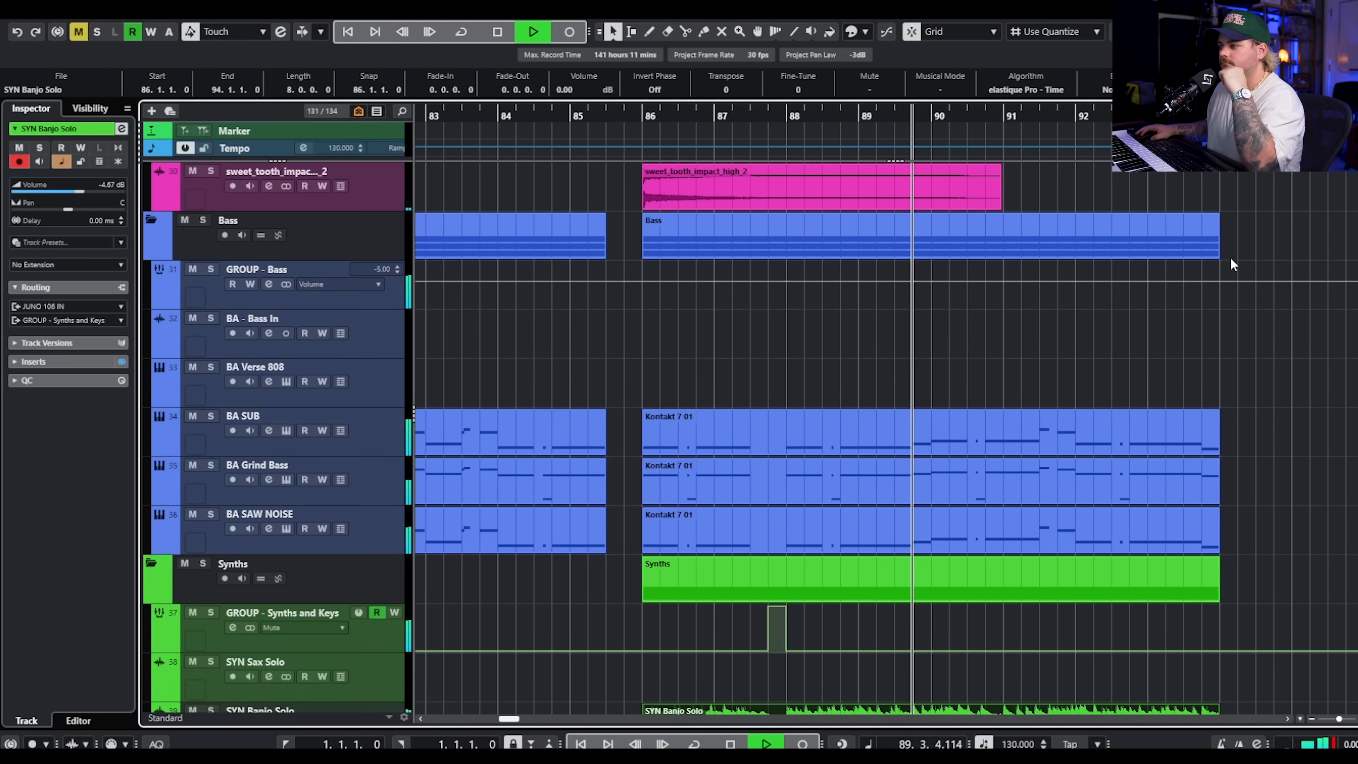
pyautogui.press('space')
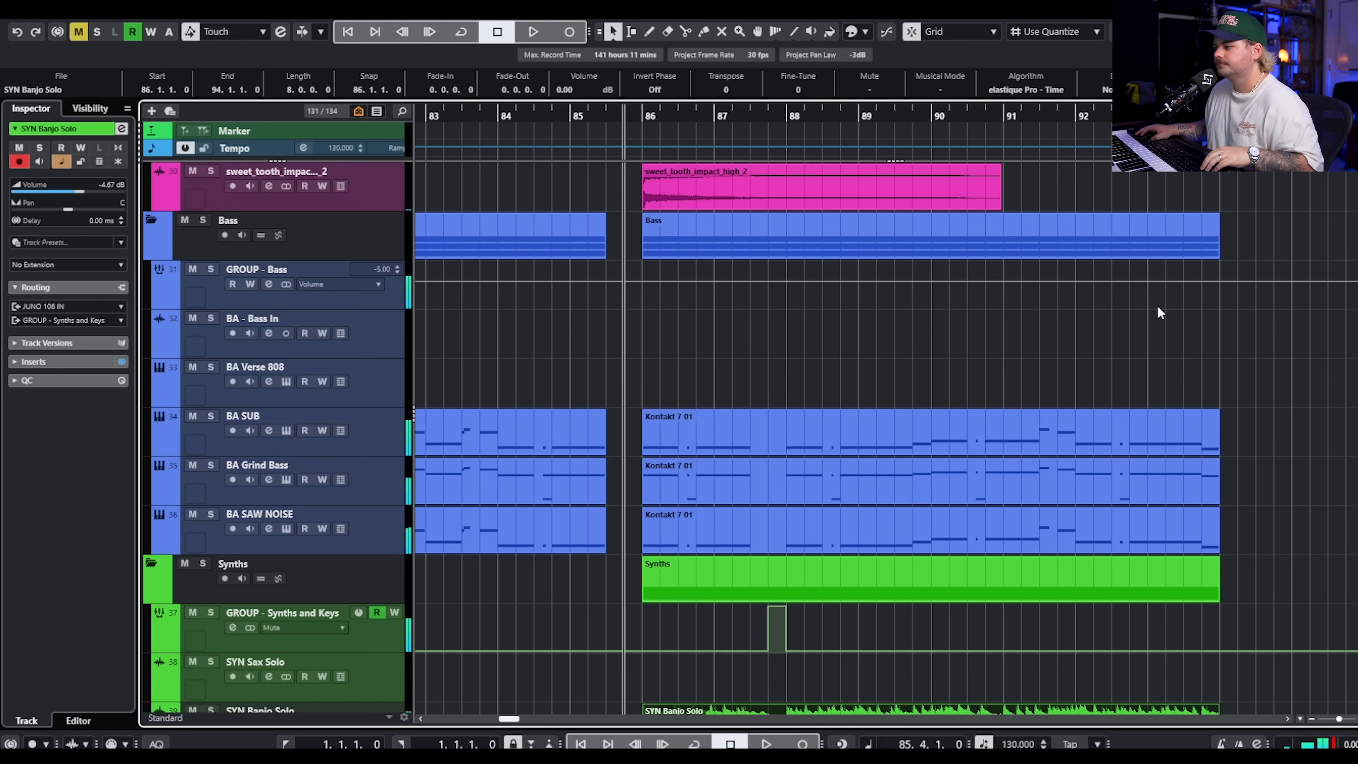
# Play the soloed lead vocals from the end of bar 13 through the first VO Verse Lead clip.
pyautogui.scroll(-3, 1157, 306)
pyautogui.scroll(-5, 1112, 300)
pyautogui.scroll(-3, 1112, 300)
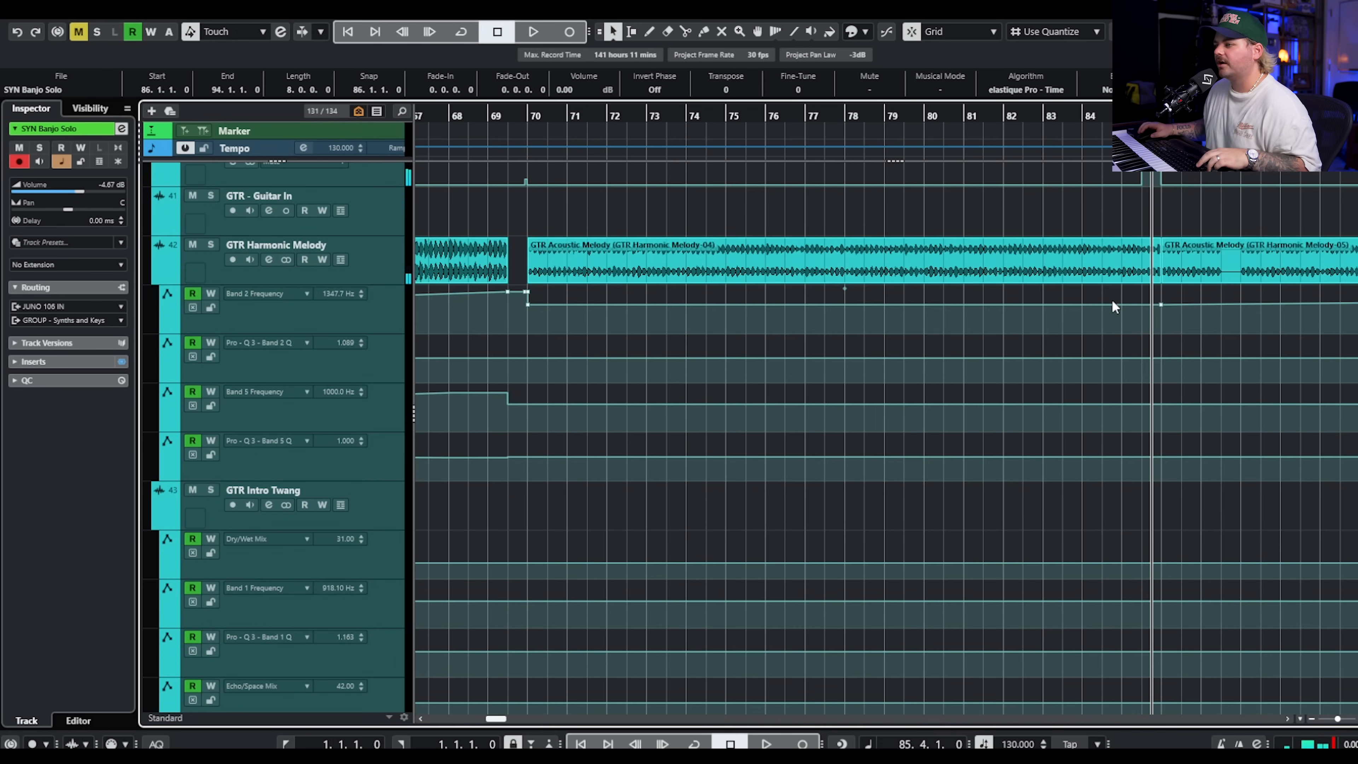
pyautogui.hscroll(-4, 1112, 302)
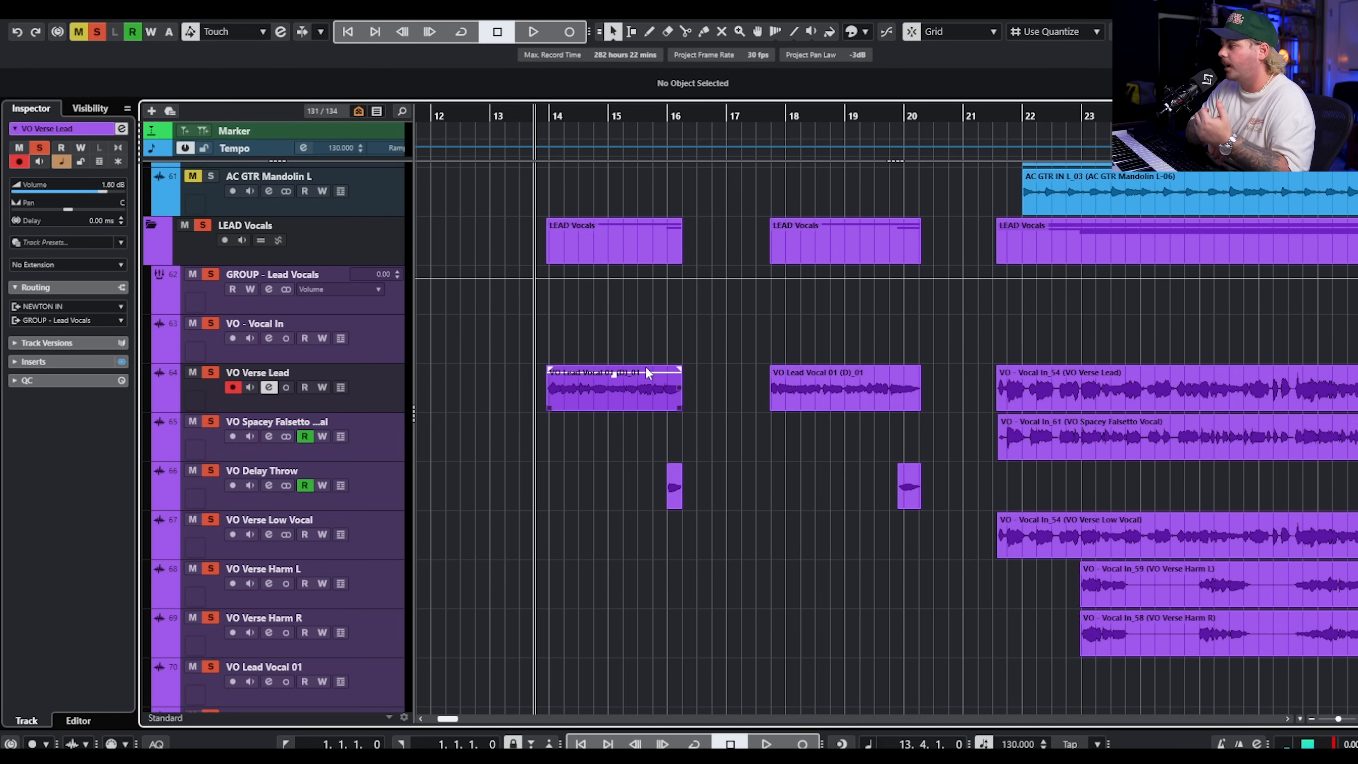
pyautogui.press('space')
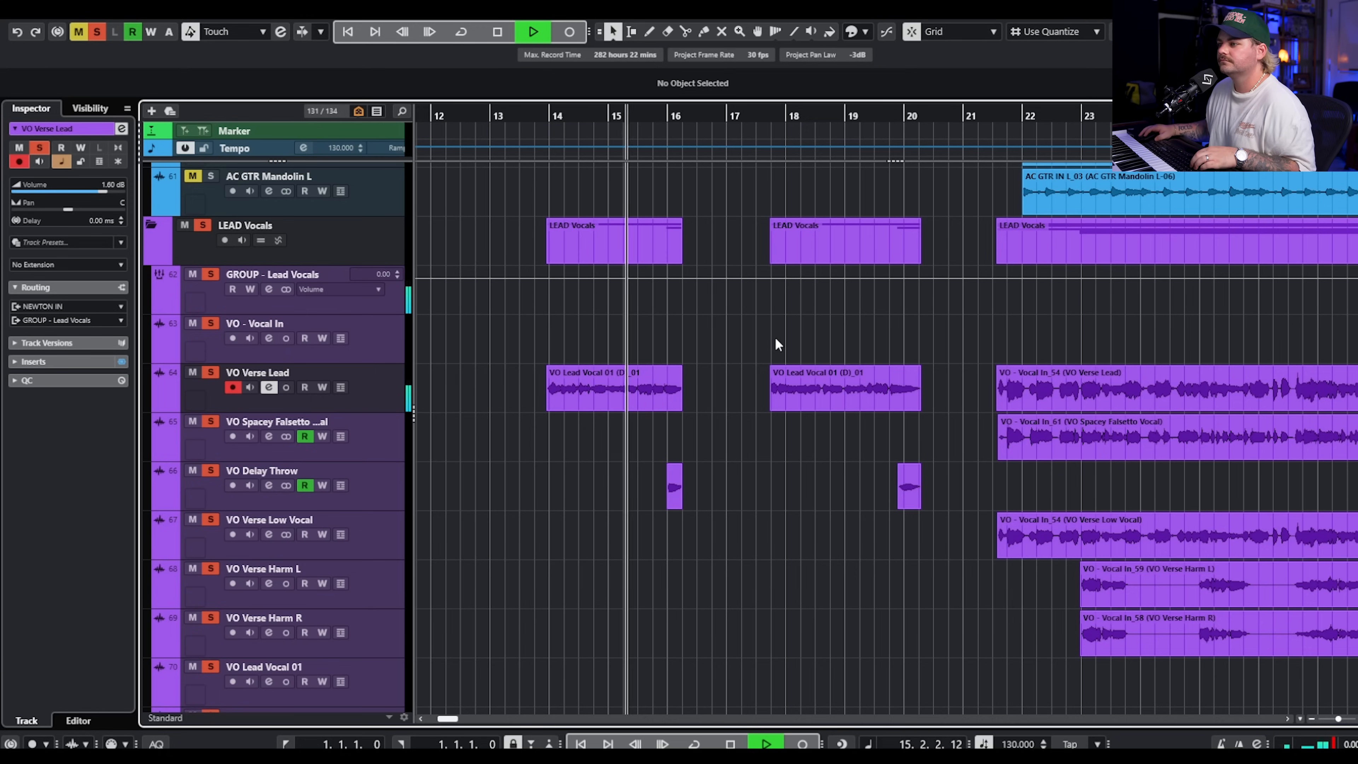
pyautogui.press('space')
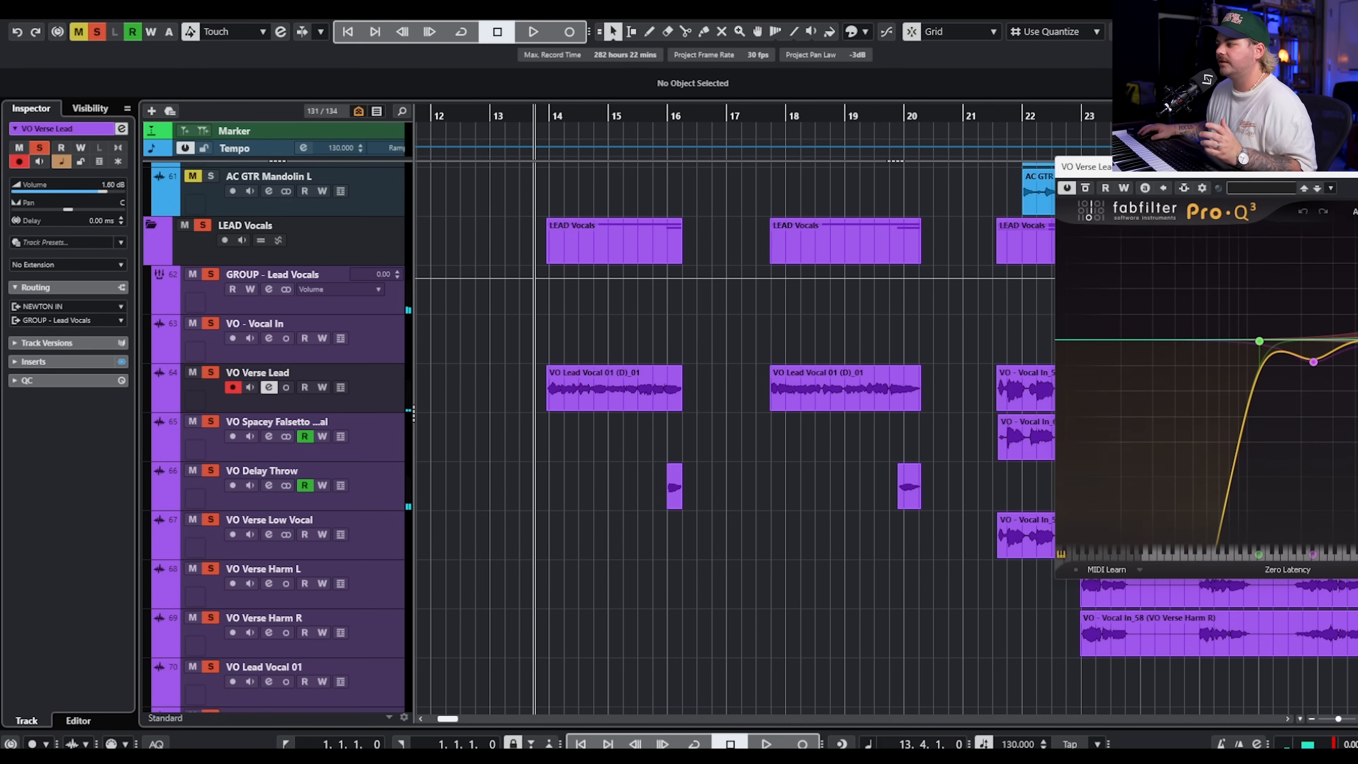
# Inspect the Pro-Q 3 and Virtual Mix Rack inserts on the VO Verse Lead track, closing both plug-ins.
pyautogui.moveTo(1355, 169); pyautogui.dragTo(761, 130)
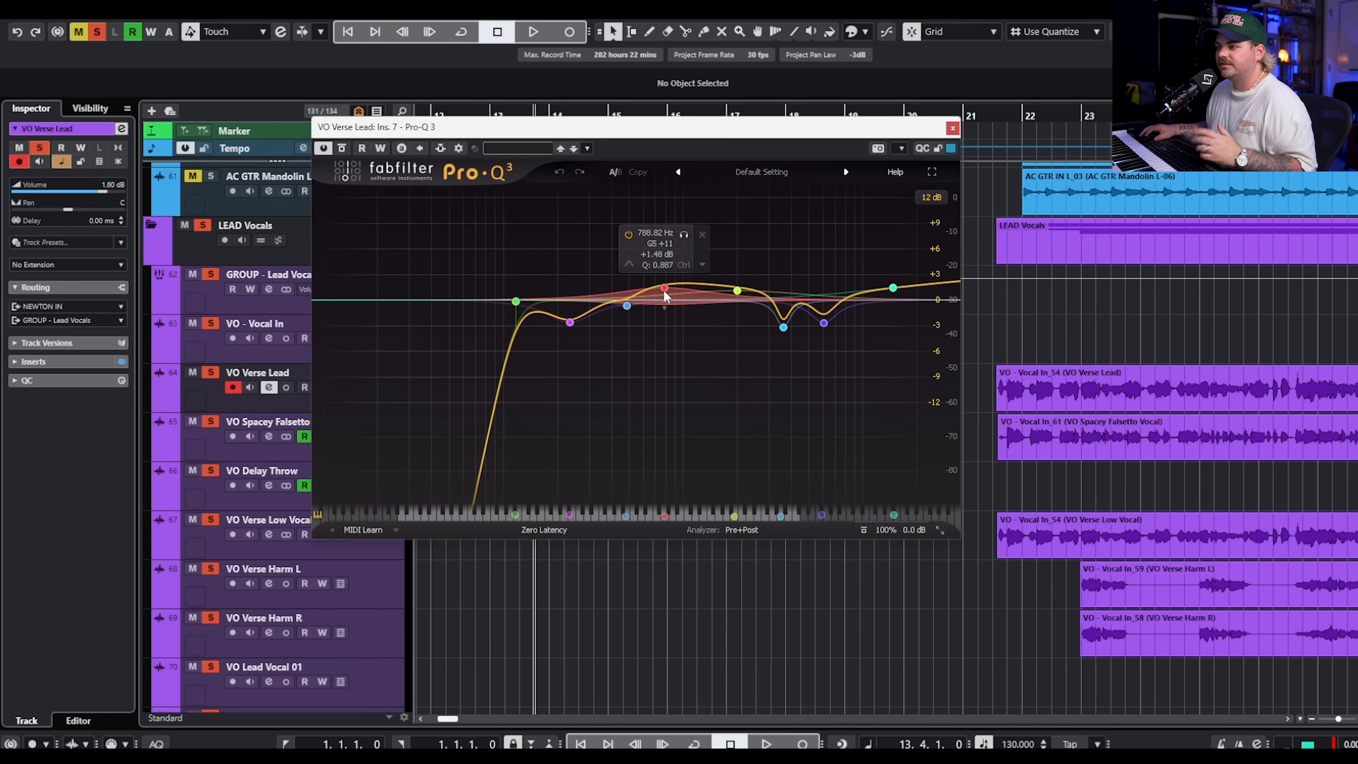
pyautogui.click(953, 128)
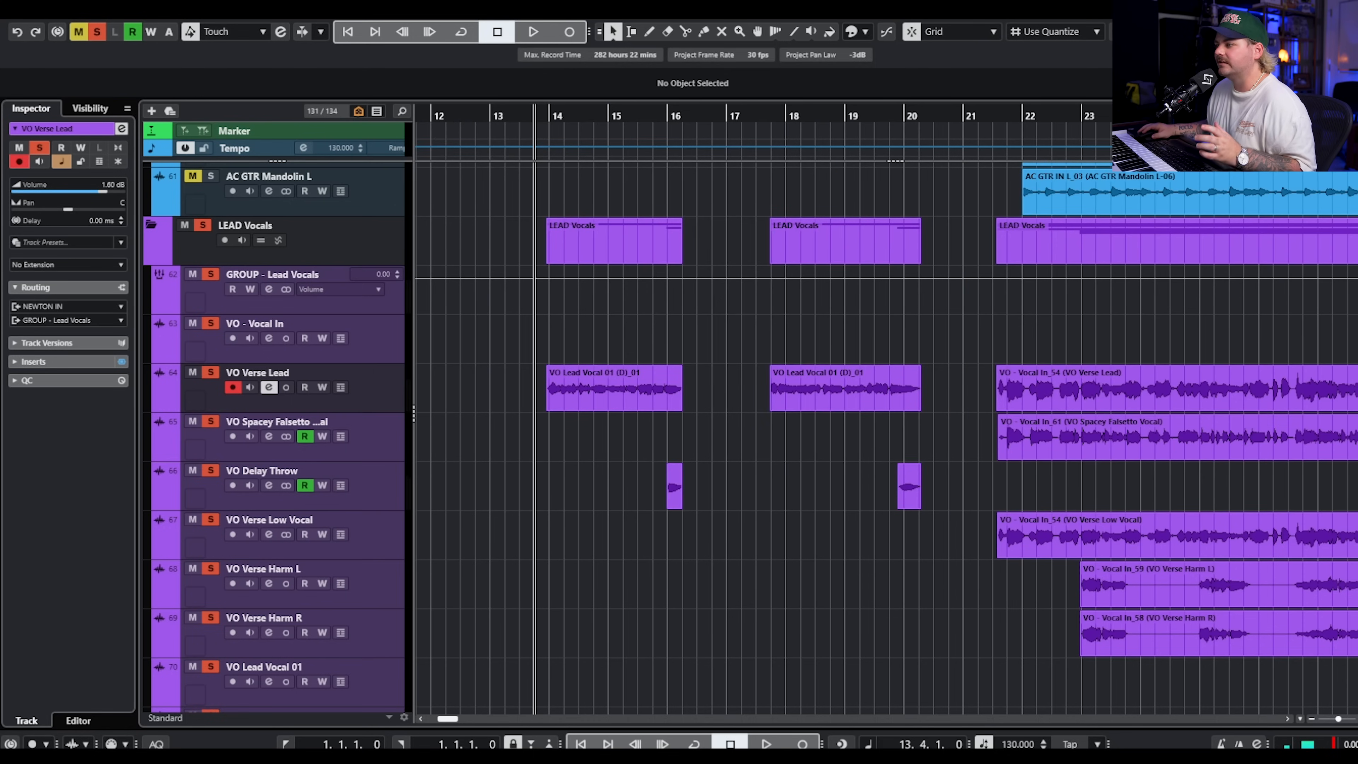
pyautogui.moveTo(1357, 70); pyautogui.dragTo(543, 36)
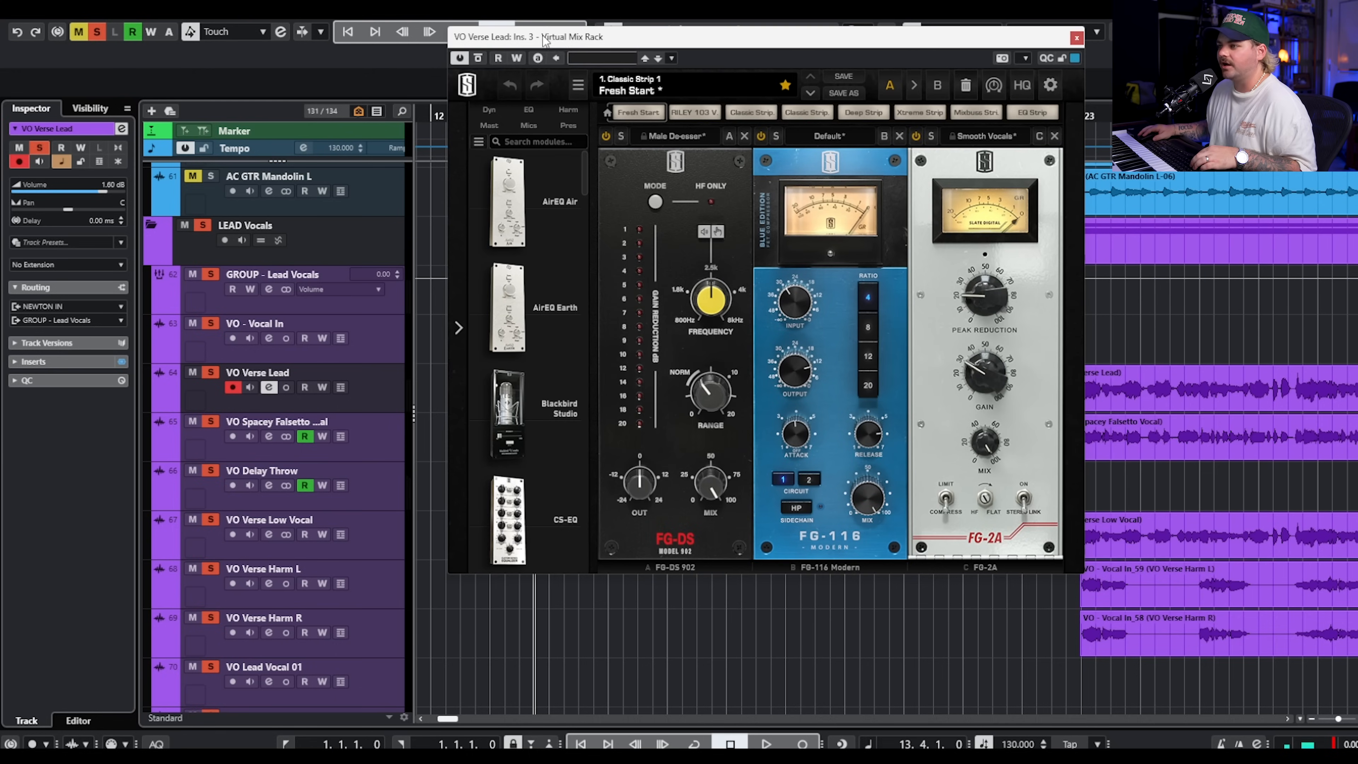
pyautogui.click(1076, 38)
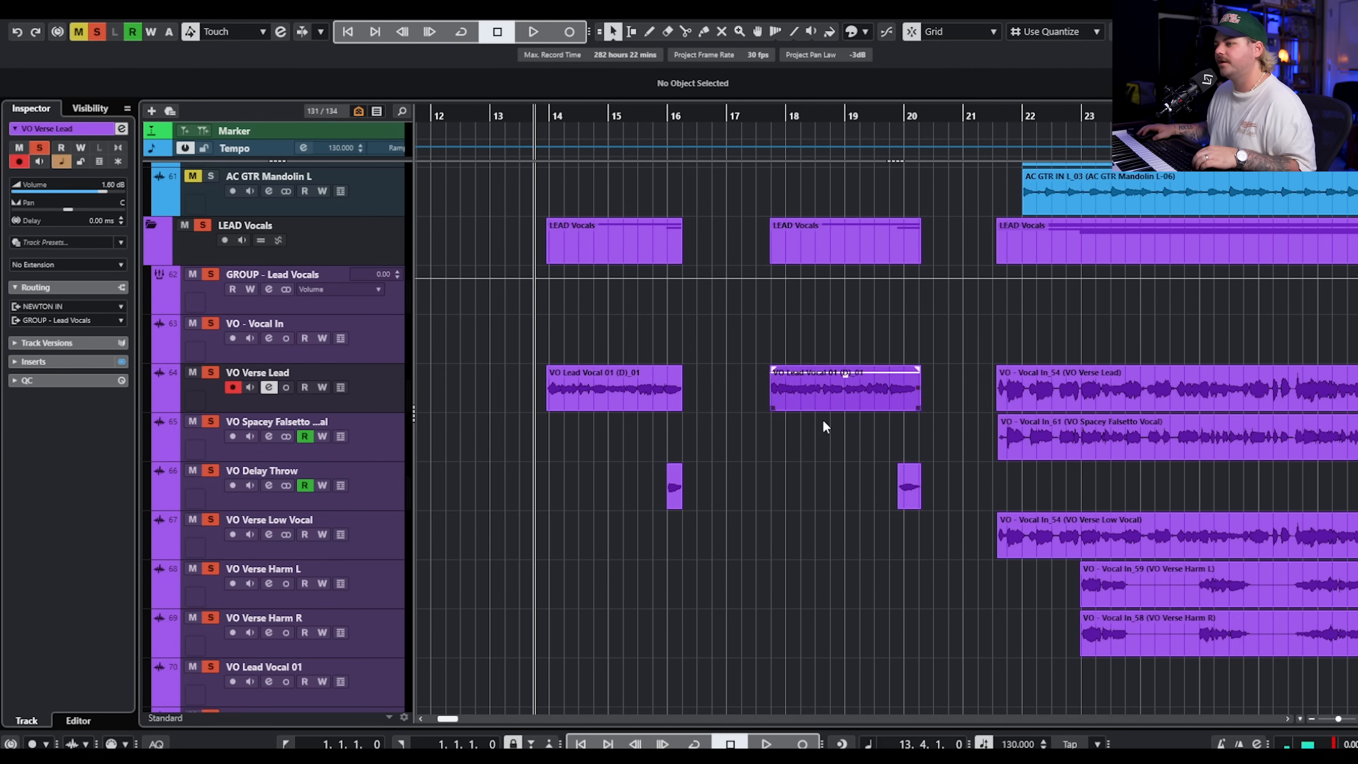
# Replay the soloed lead vocals from the end of bar 13 and review the inserts and sends in the VO Verse Lead channel settings.
pyautogui.press('space')
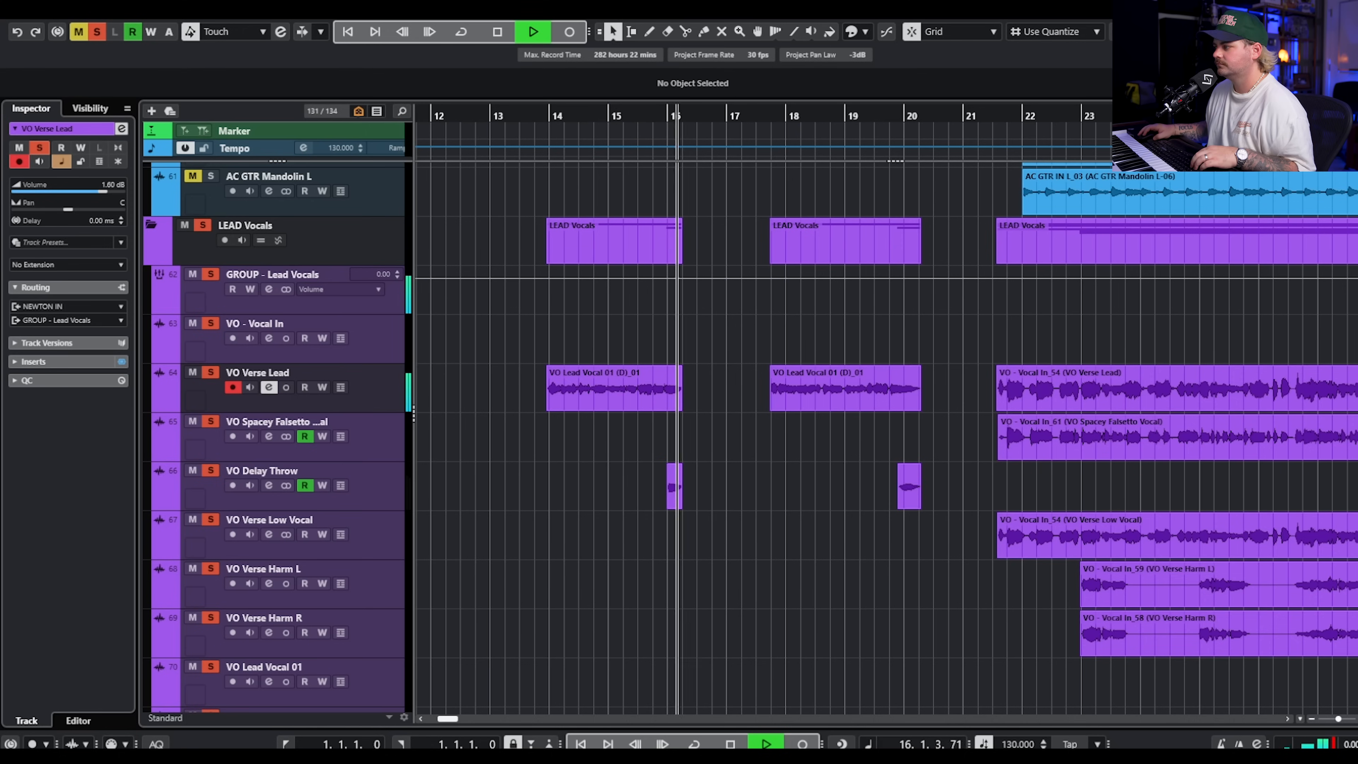
pyautogui.press('space')
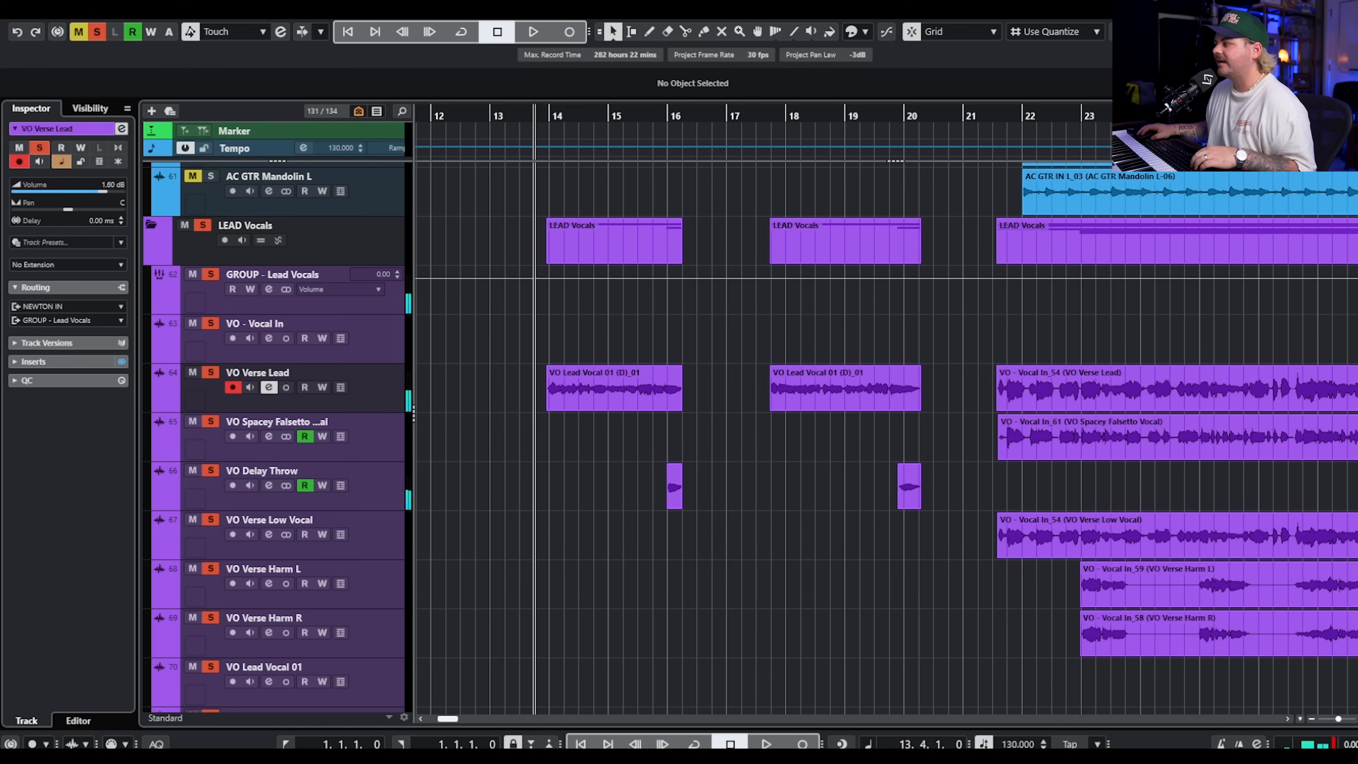
pyautogui.moveTo(1355, 155); pyautogui.dragTo(1106, 152)
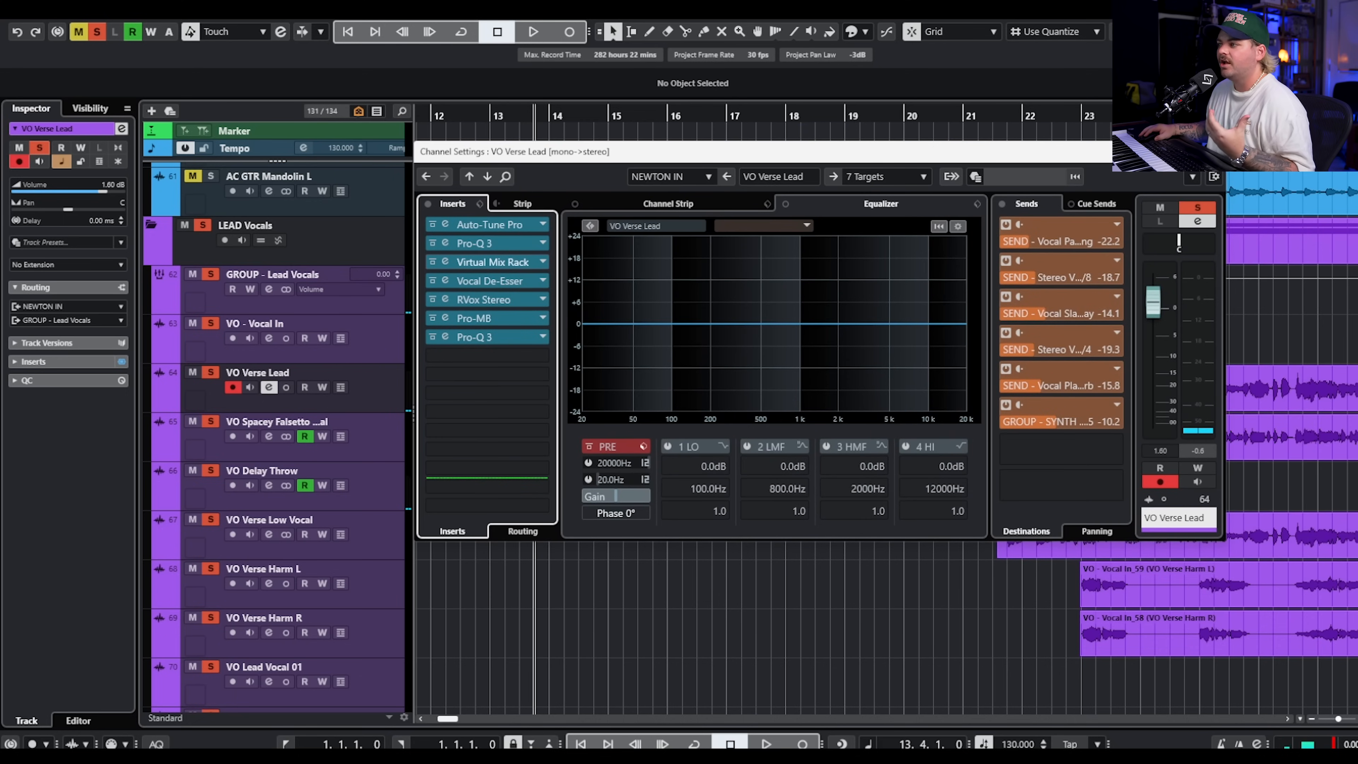
pyautogui.click(1210, 152)
# Turn off the LEAD Vocals solo, mute the VO Delay Throw track, and play the section from the end of bar 13.
pyautogui.click(206, 225)
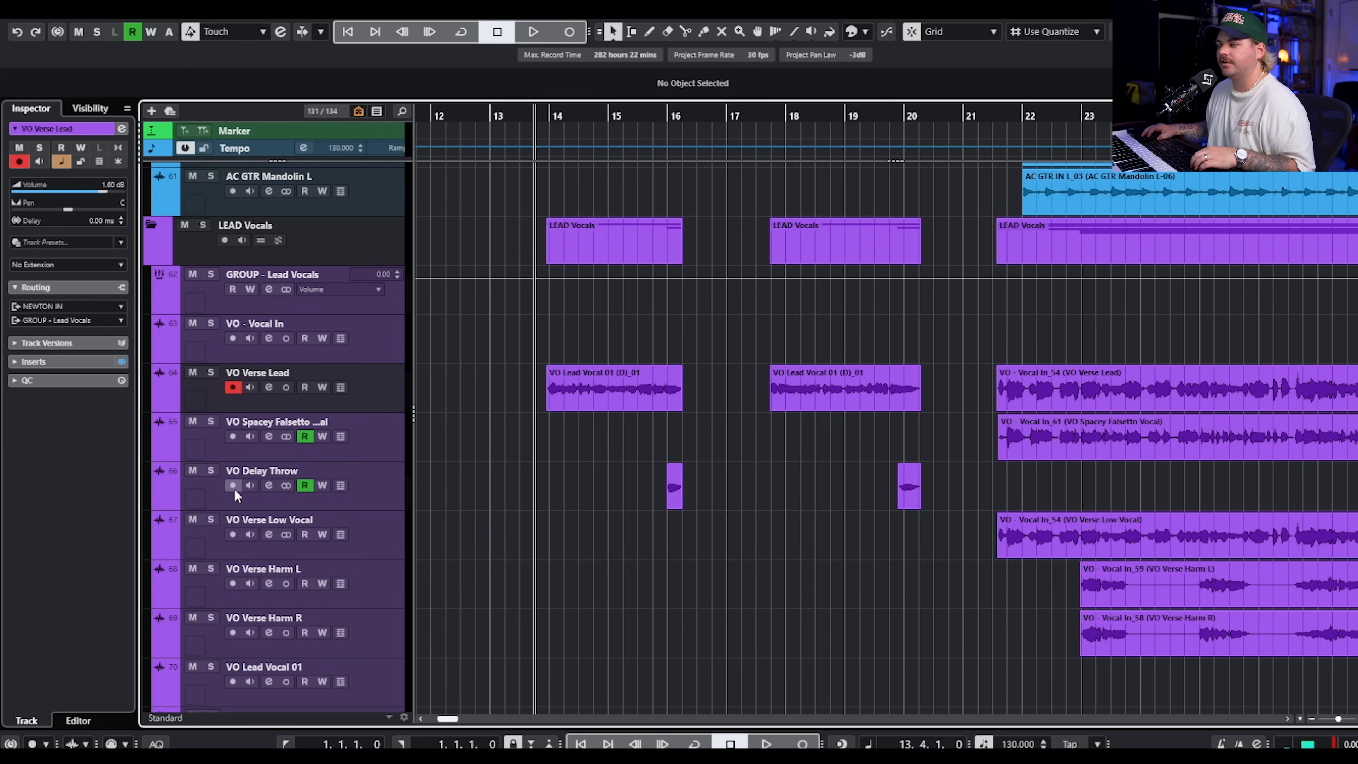
pyautogui.click(191, 469)
pyautogui.press('space')
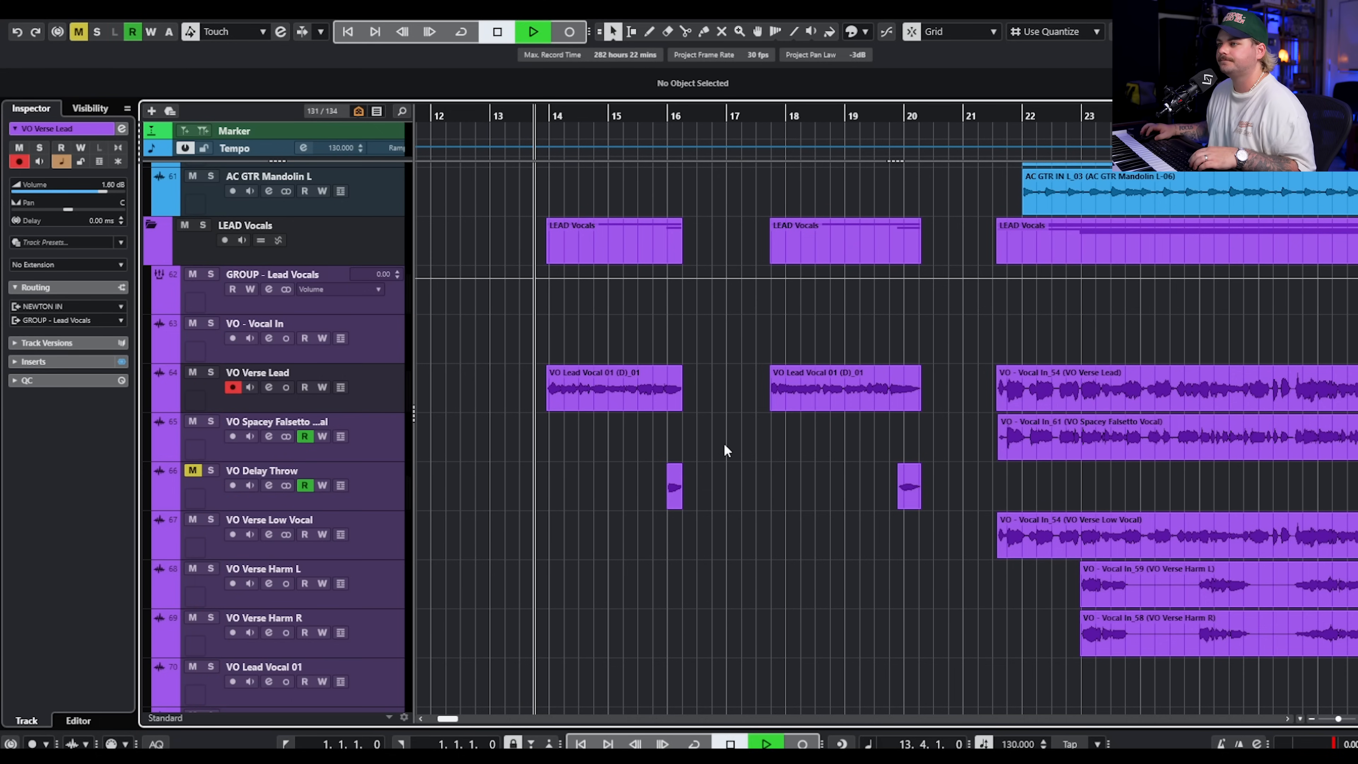
pyautogui.scroll(4, 741, 423)
pyautogui.scroll(-4, 743, 401)
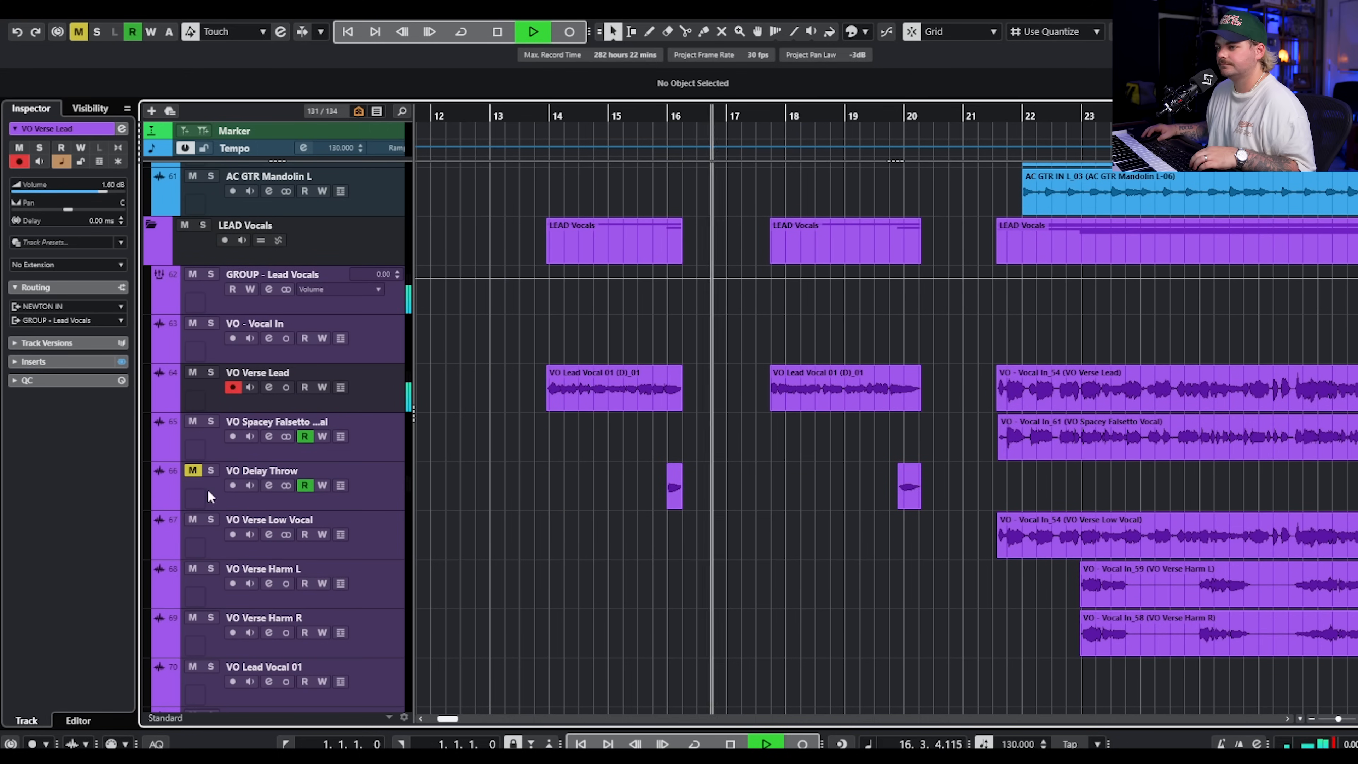
pyautogui.press('space')
# Unmute and solo the VO Delay Throw track and open its channel settings.
pyautogui.click(192, 470)
pyautogui.click(210, 470)
pyautogui.click(268, 485)
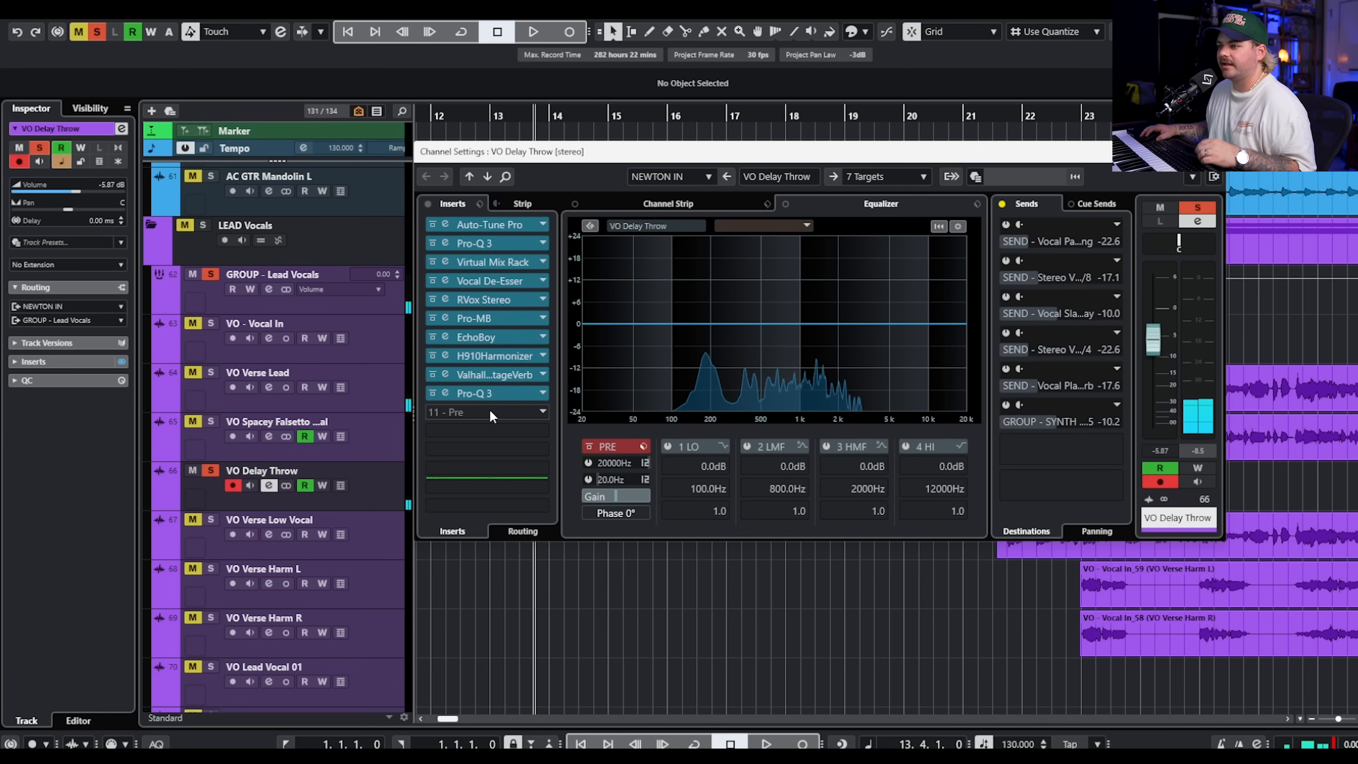
# Inspect the EchoBoy, H910 Harmonizer and ValhallaVintageVerb inserts on the VO Delay Throw channel.
pyautogui.click(505, 336)
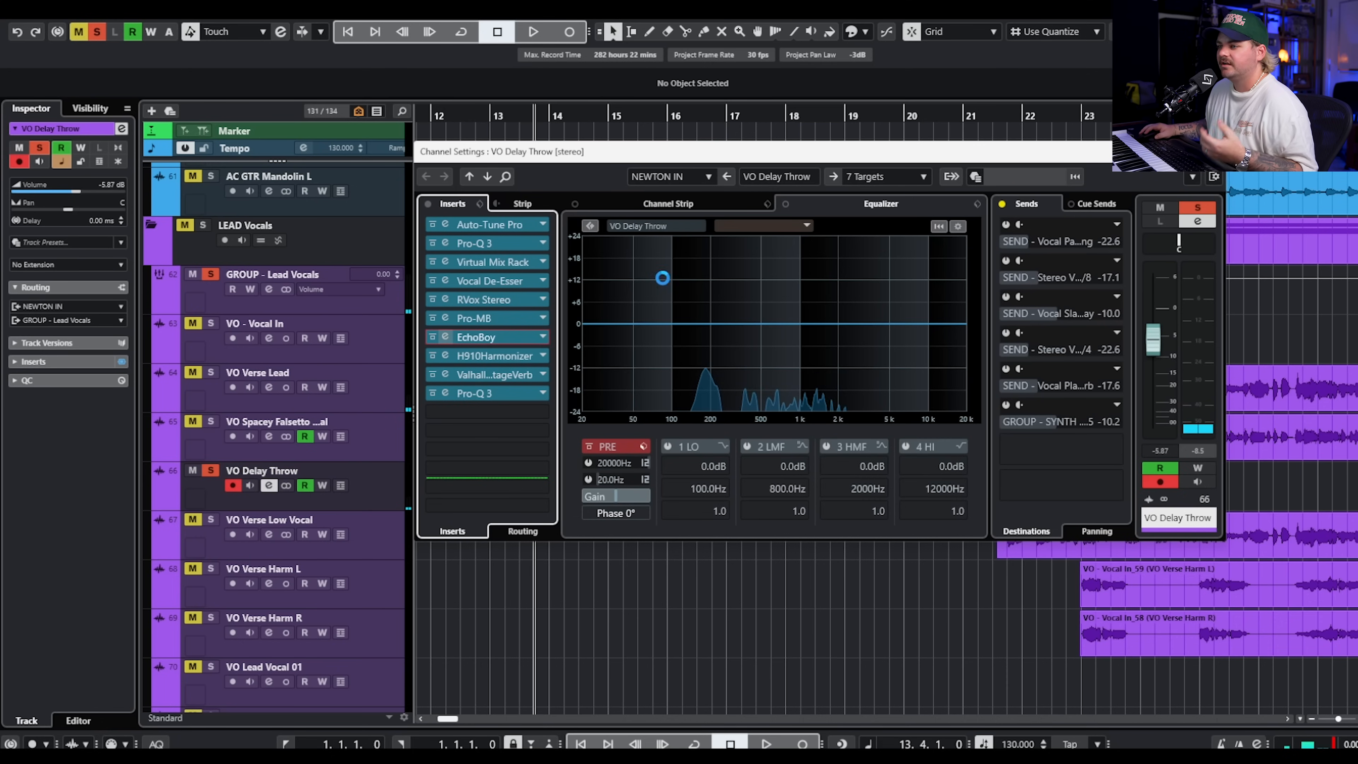
pyautogui.moveTo(1357, 213); pyautogui.dragTo(753, 186)
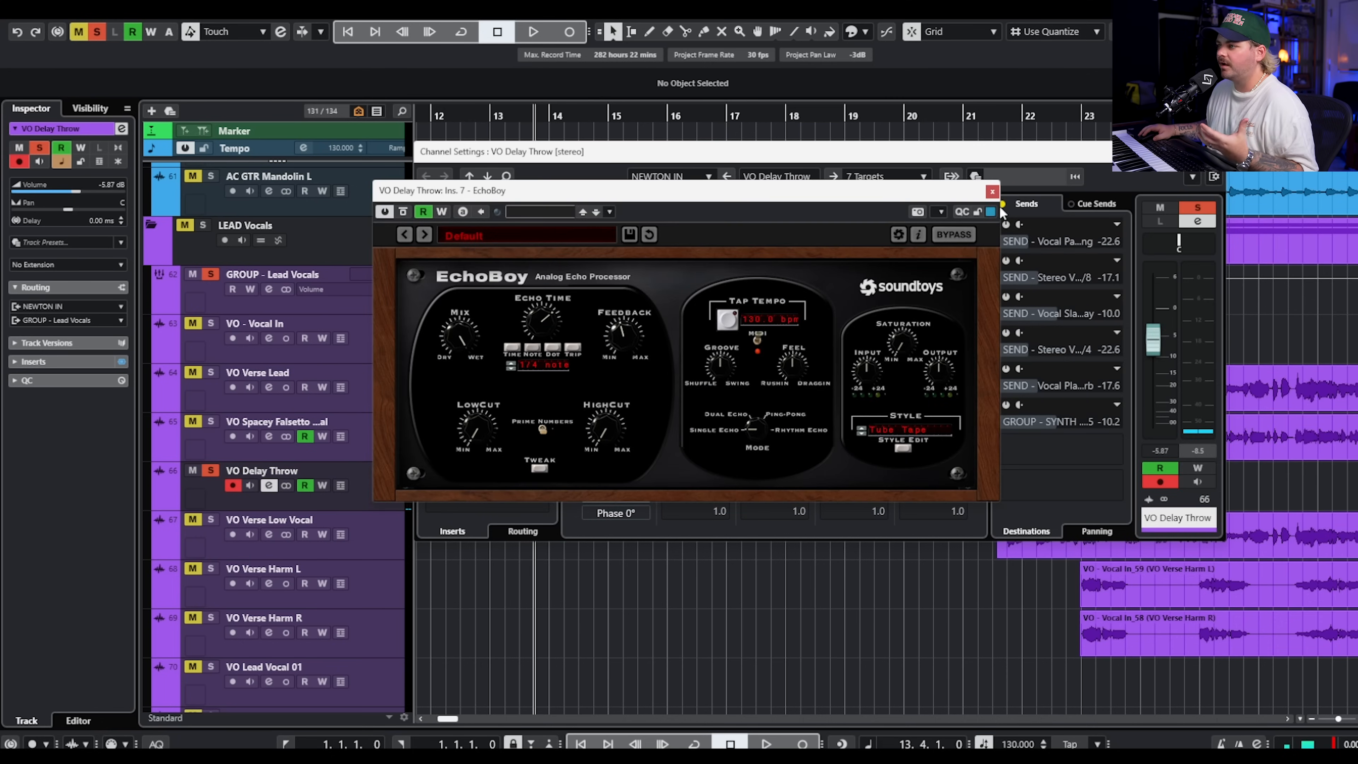
pyautogui.click(993, 192)
pyautogui.click(523, 354)
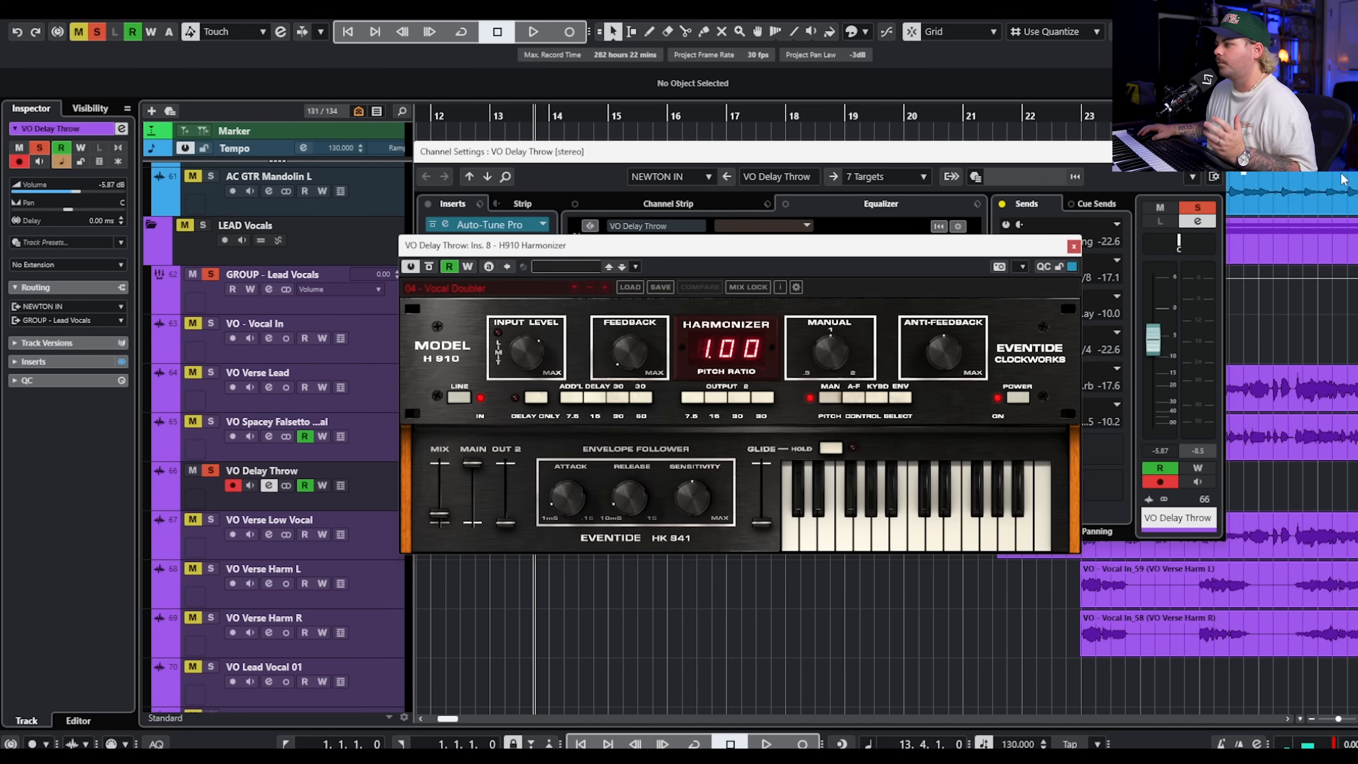
pyautogui.click(1073, 247)
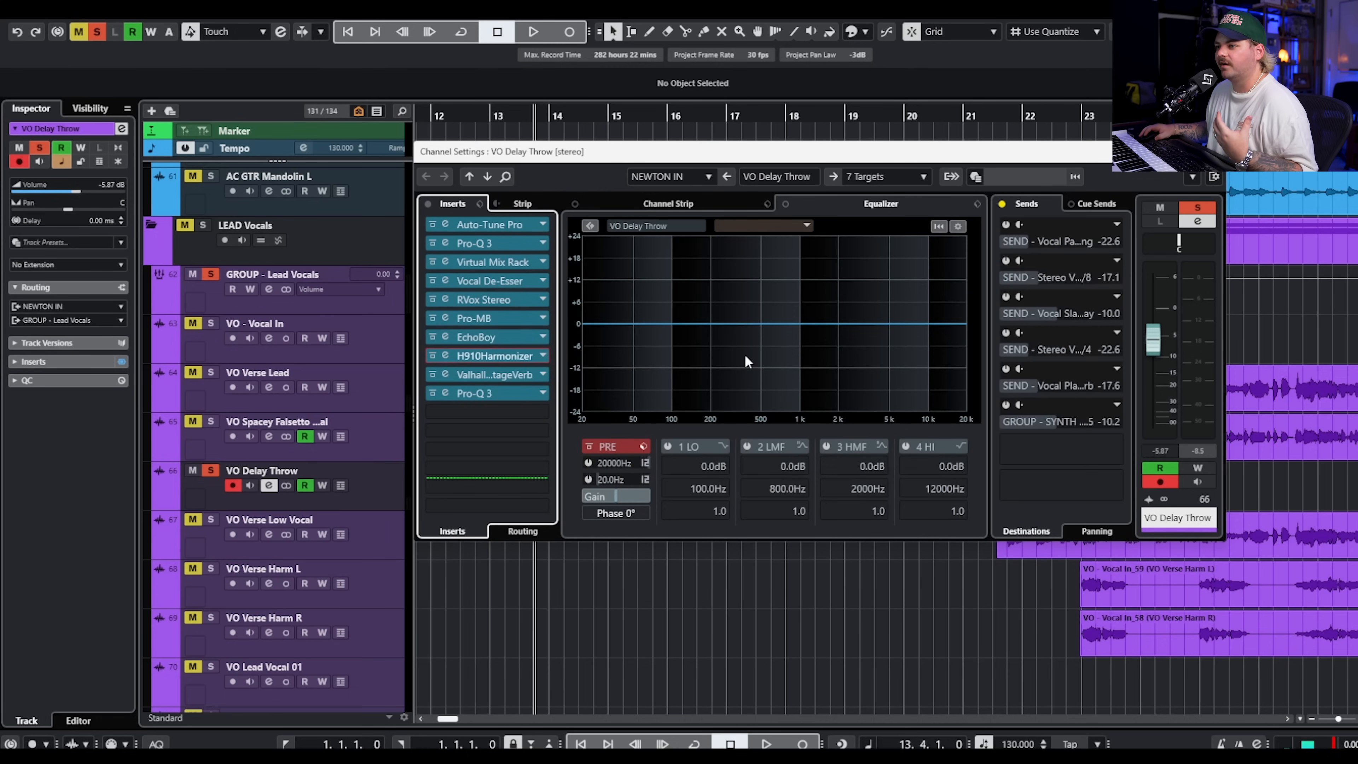
pyautogui.click(488, 374)
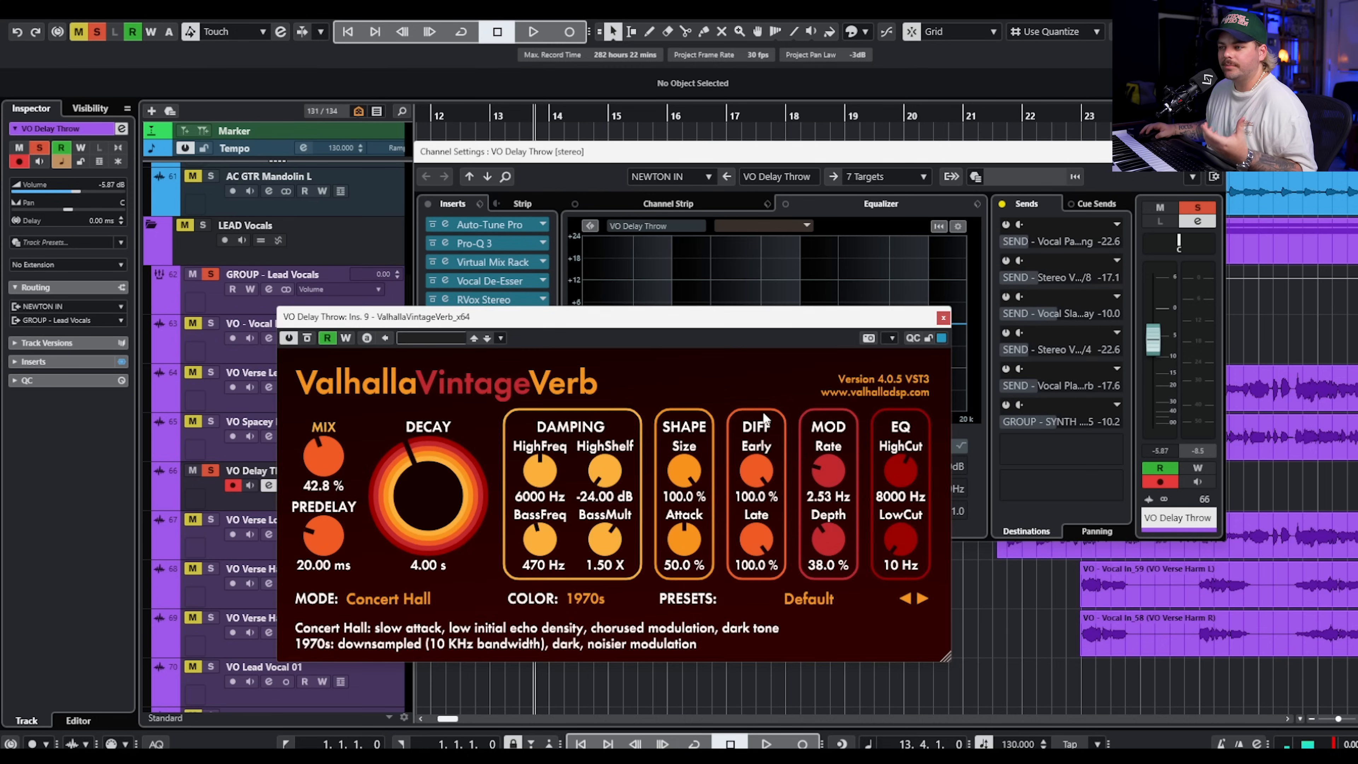
# Inspect the final Pro-Q 3 insert on the VO Delay Throw channel, and close its channel settings.
pyautogui.click(944, 317)
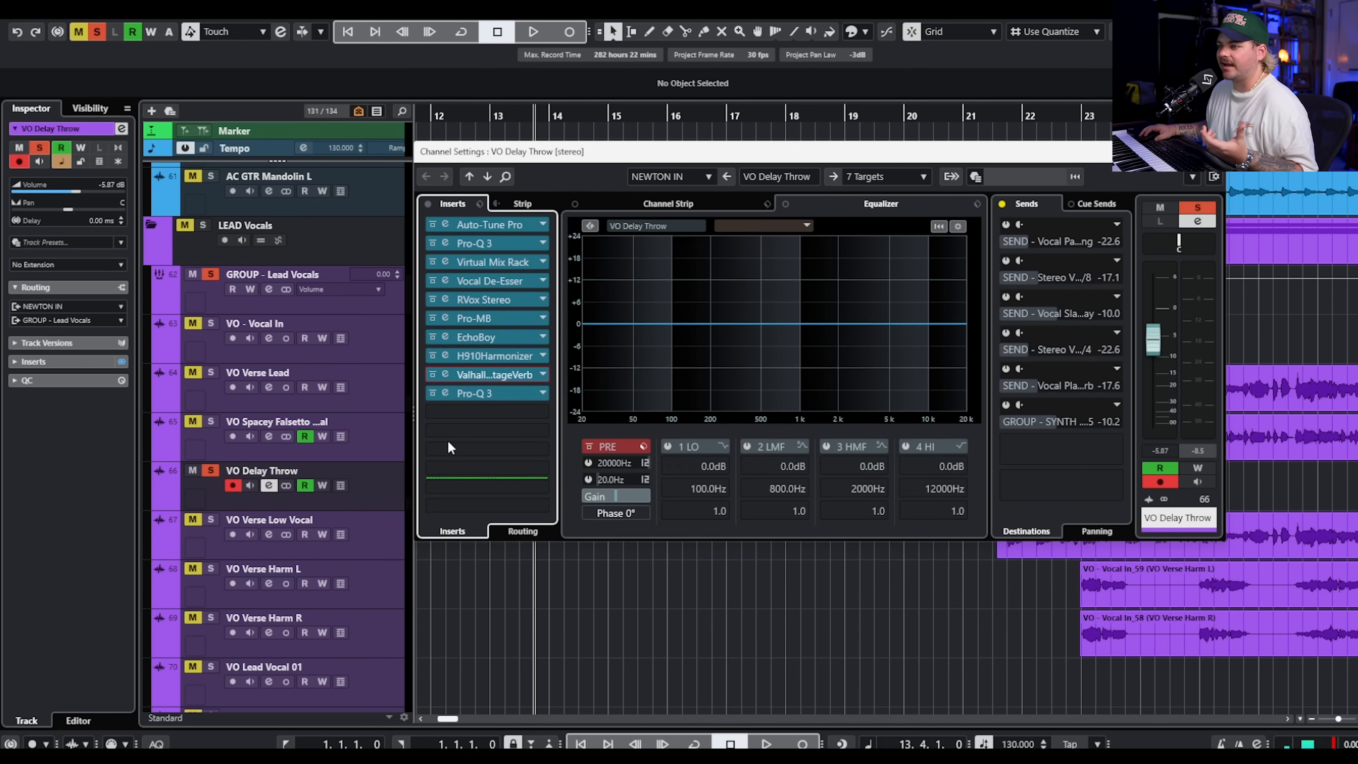
pyautogui.click(487, 393)
pyautogui.moveTo(1325, 173); pyautogui.dragTo(540, 185)
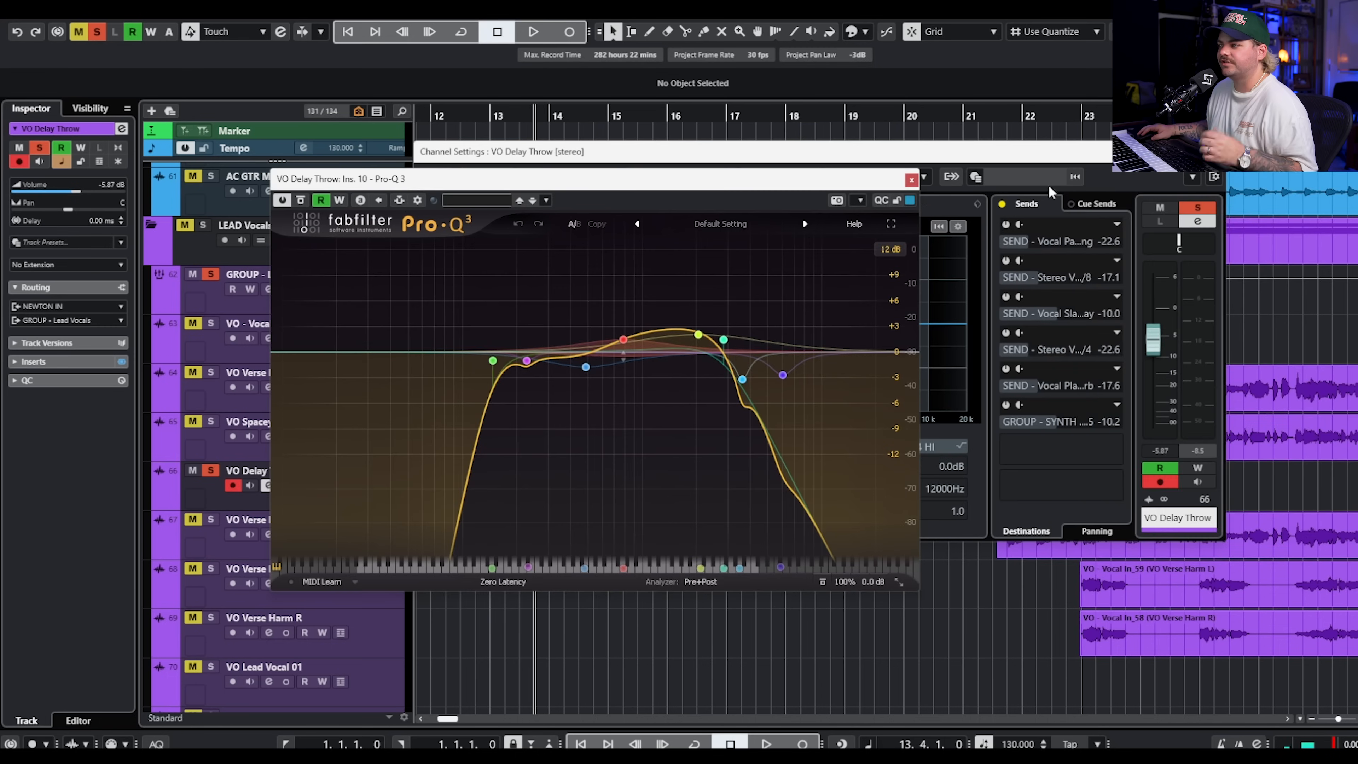
pyautogui.click(911, 180)
pyautogui.click(1217, 152)
# Turn off all solos and play the full mix from the end of bar 13 through the delay throws.
pyautogui.click(96, 36)
pyautogui.press('space')
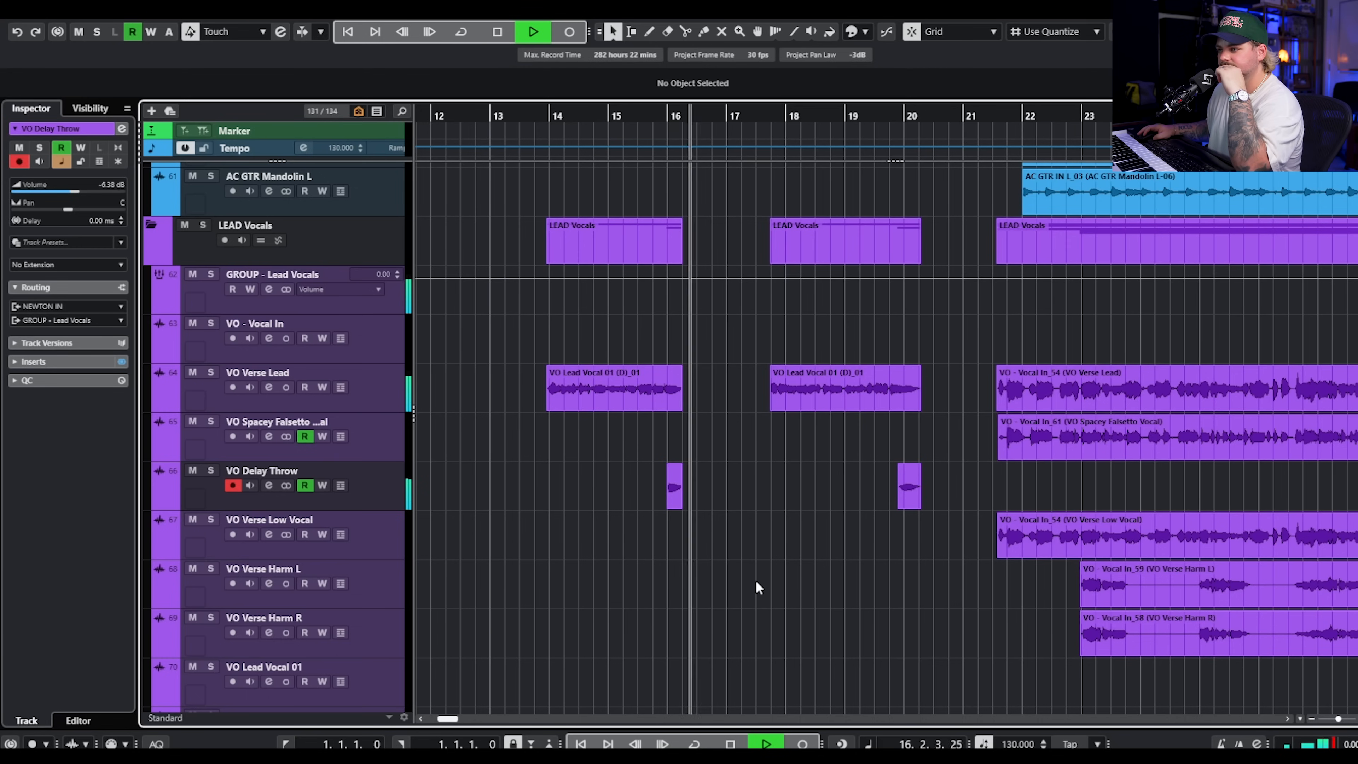
pyautogui.scroll(2, 818, 551)
pyautogui.scroll(2, 855, 554)
pyautogui.hscroll(3, 874, 565)
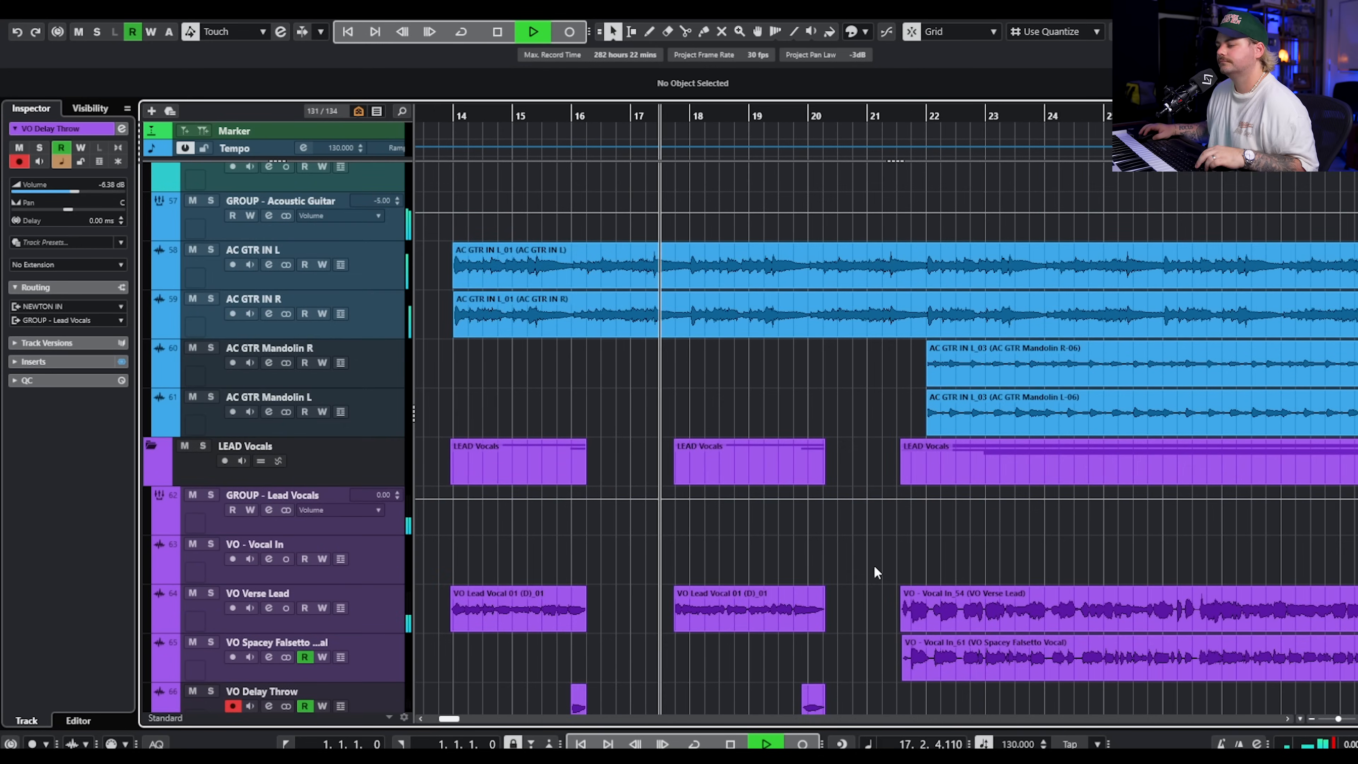
pyautogui.scroll(-5, 856, 513)
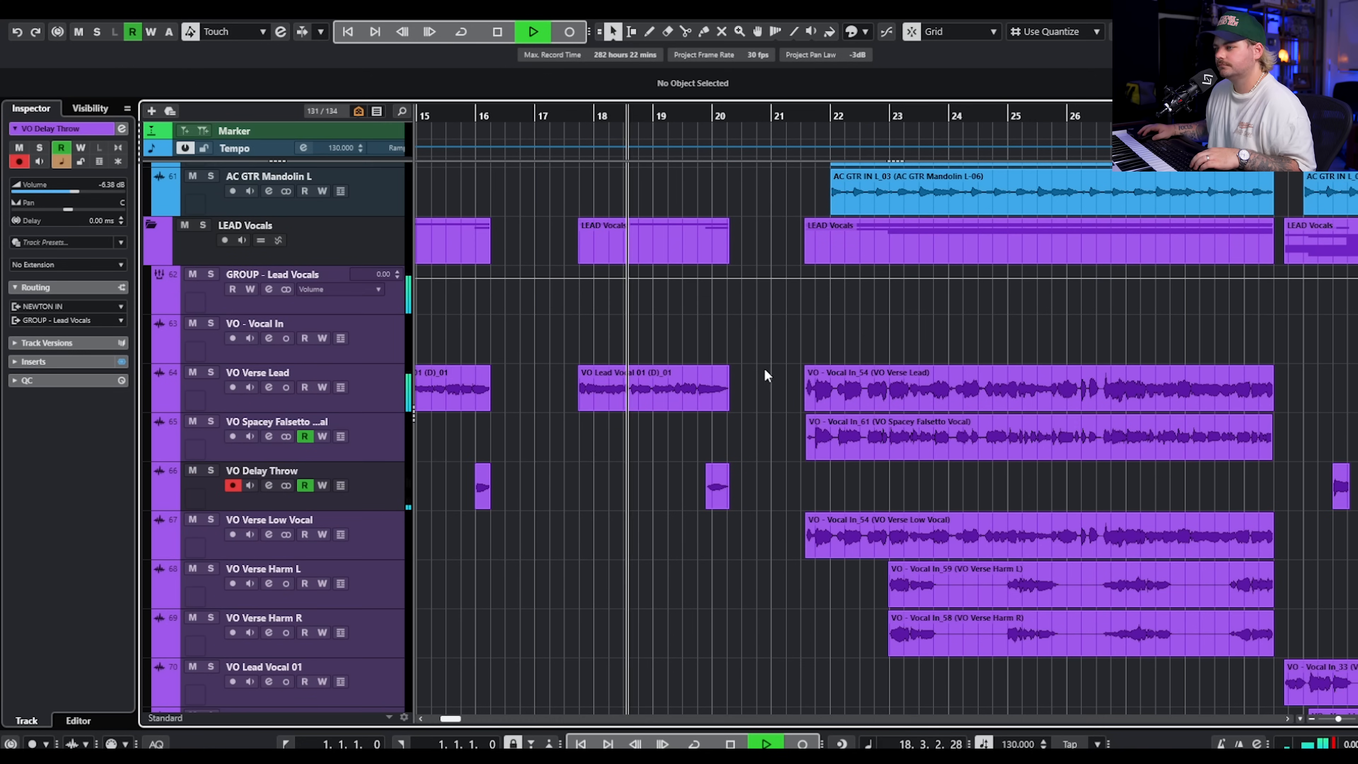
pyautogui.hscroll(2, 755, 348)
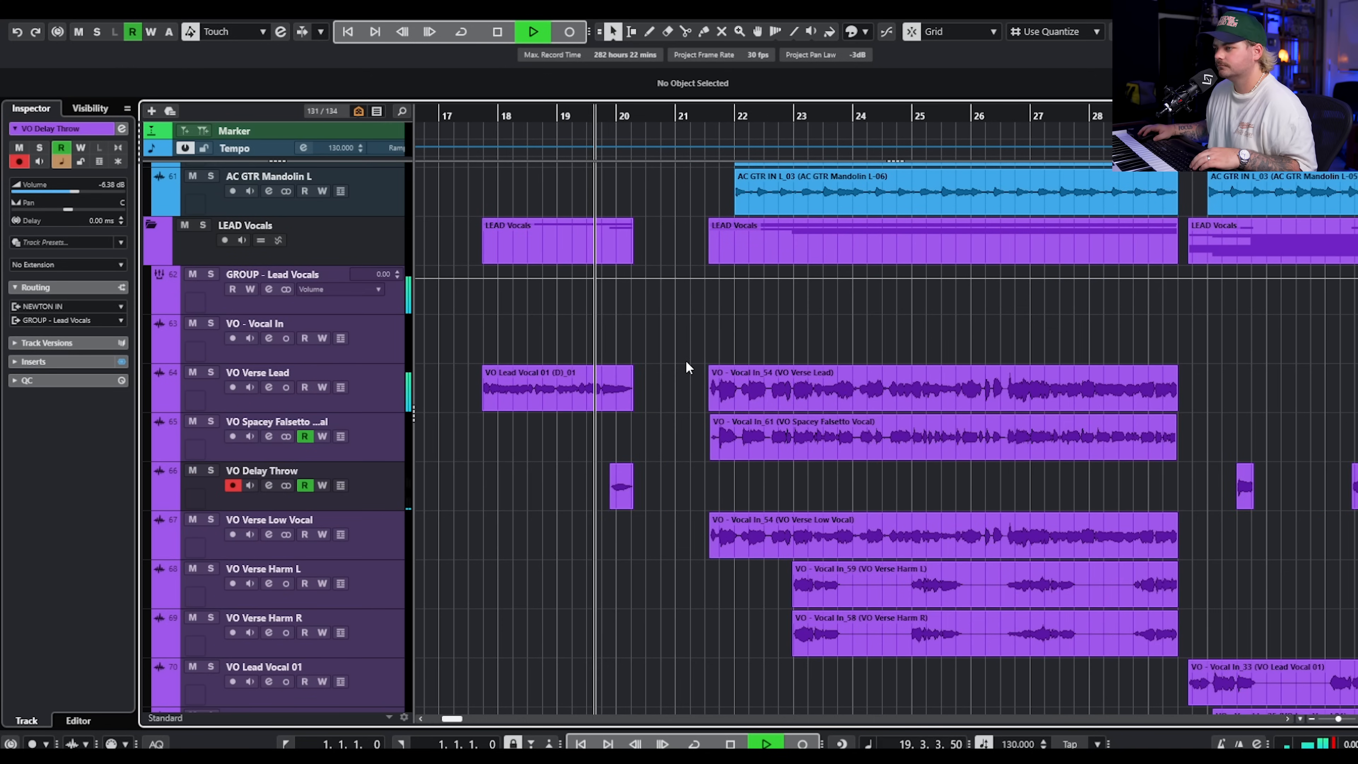
pyautogui.press('space')
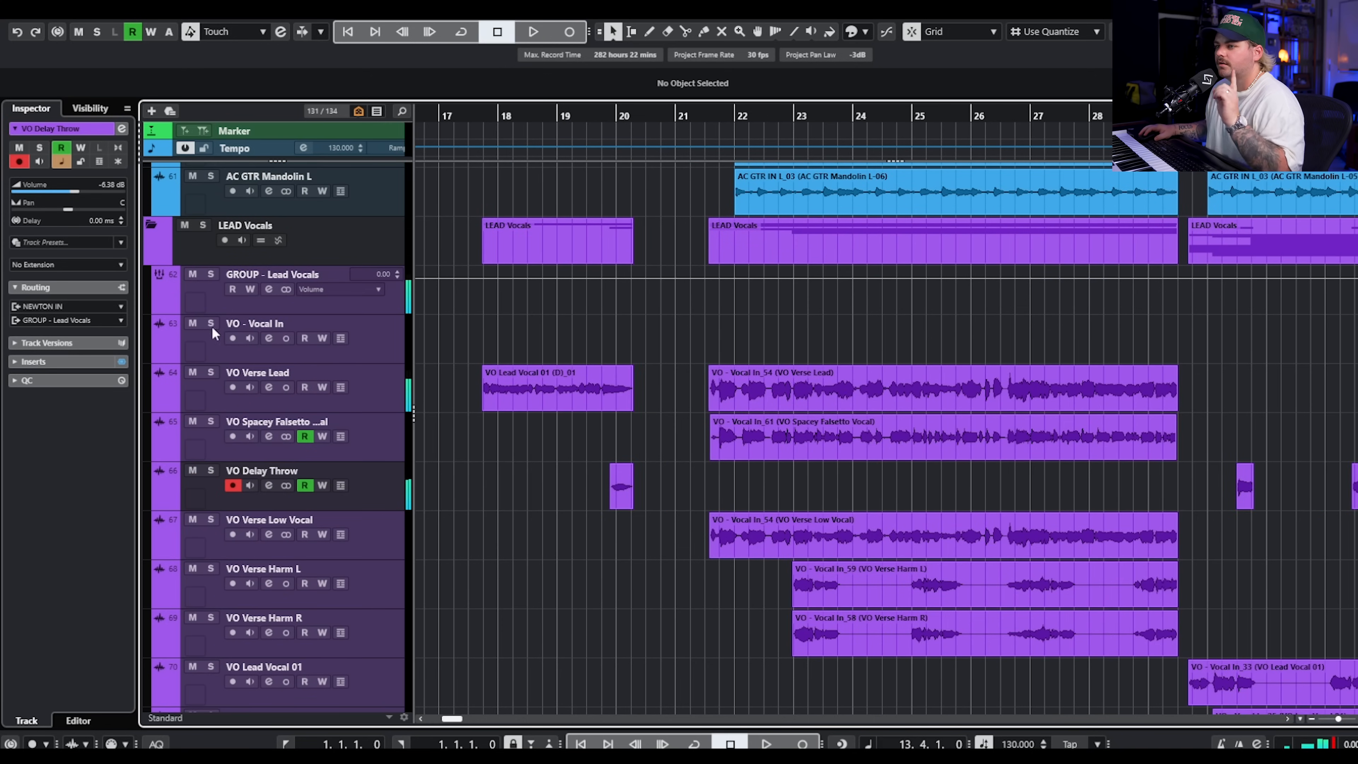
# Set the playback position to bar 21, beat 2, solo the VO Verse Lead track and audition the verse.
pyautogui.click(202, 228)
pyautogui.click(689, 118)
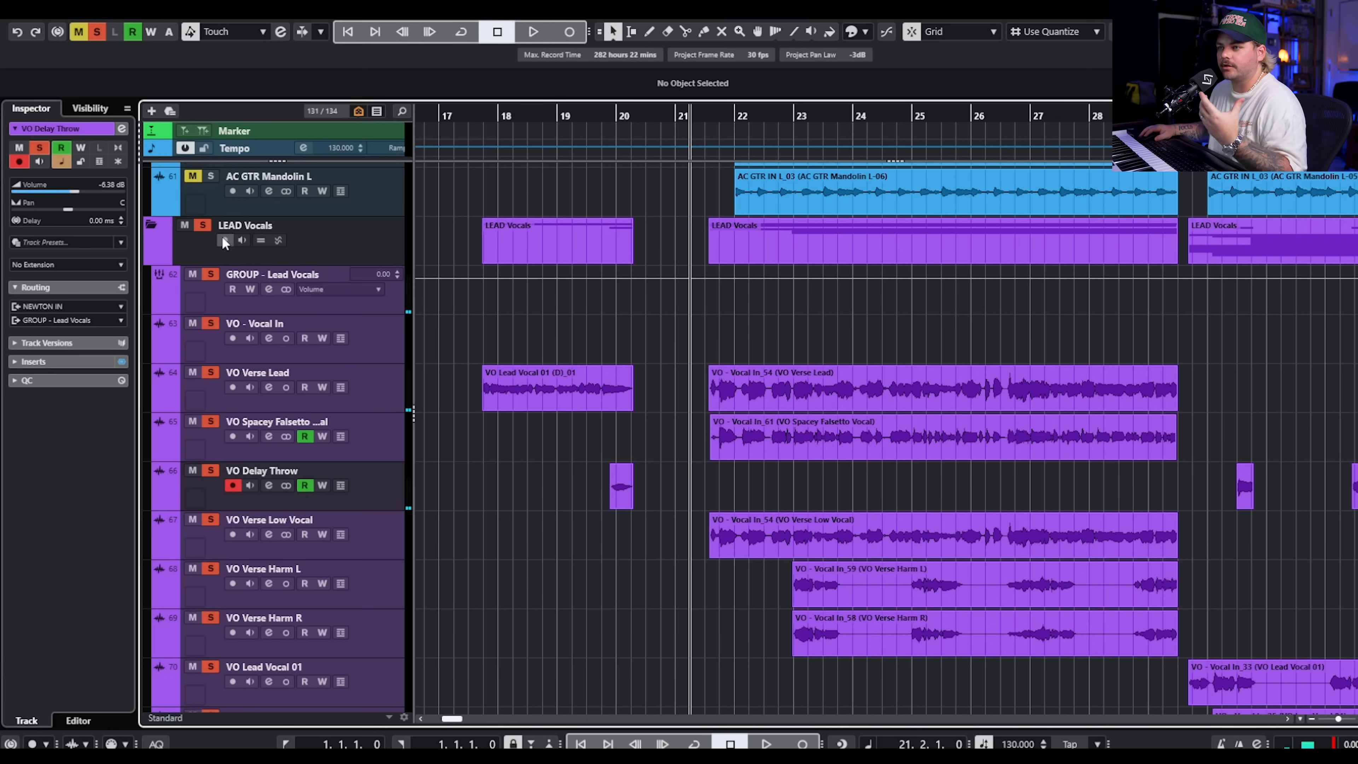
pyautogui.click(203, 226)
pyautogui.click(209, 373)
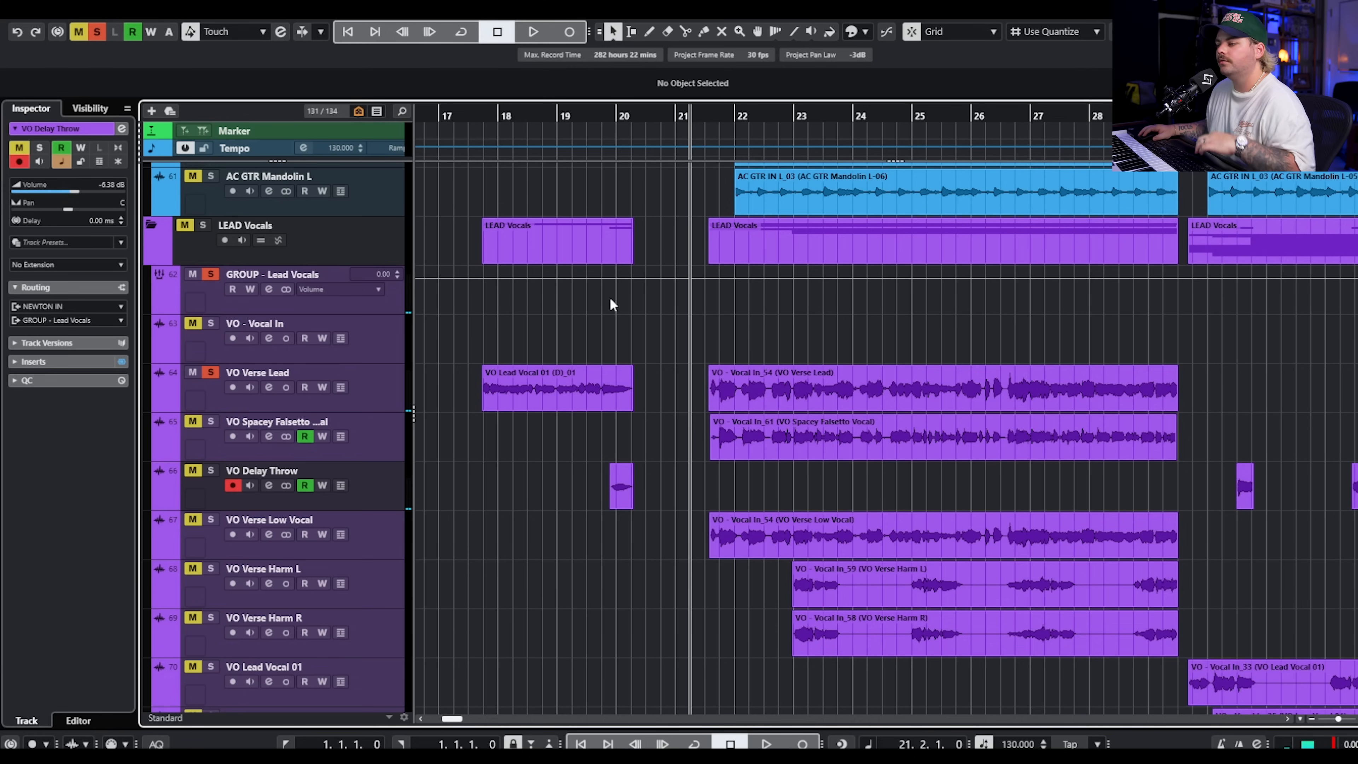
pyautogui.press('space')
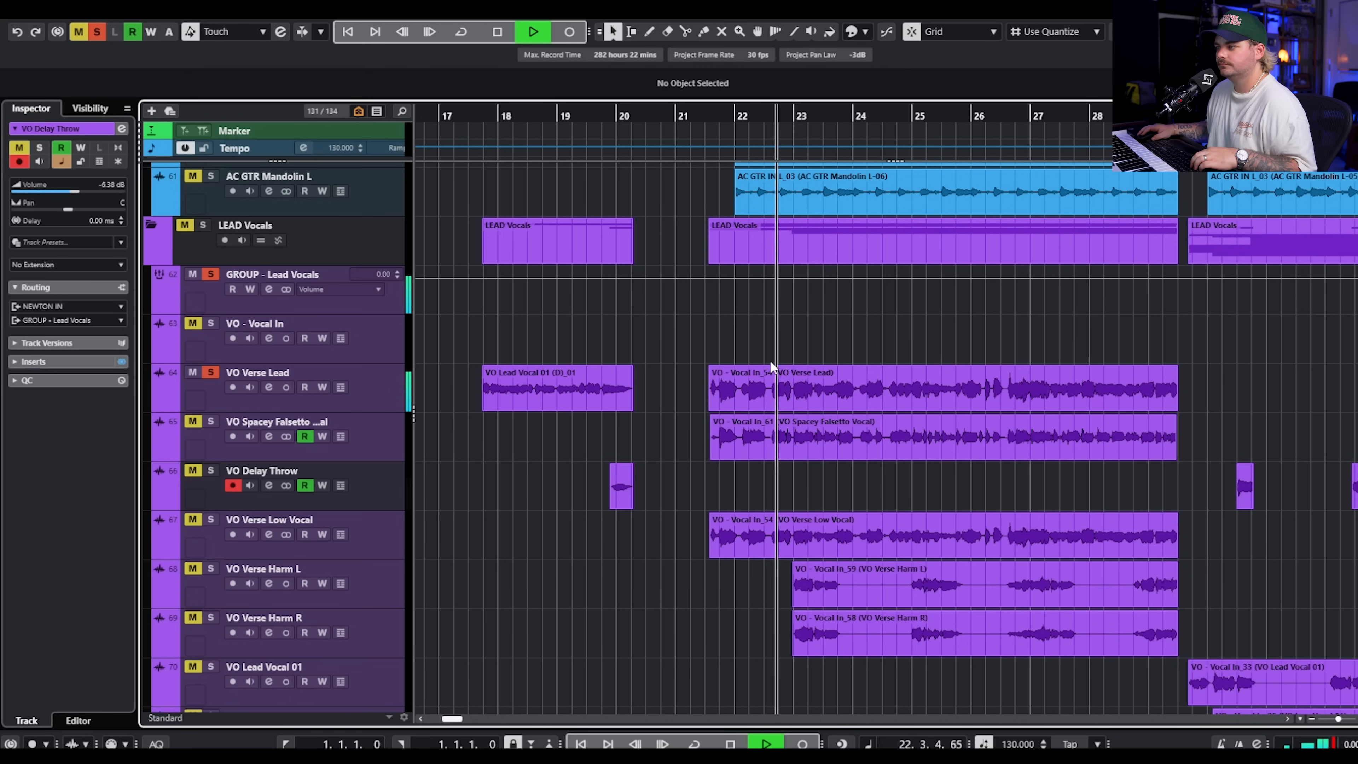
pyautogui.press('space')
# Solo VO Spacey Falsetto Vocal instead of VO Verse Lead and open its channel settings.
pyautogui.click(257, 420)
pyautogui.click(210, 373)
pyautogui.click(210, 422)
pyautogui.click(268, 440)
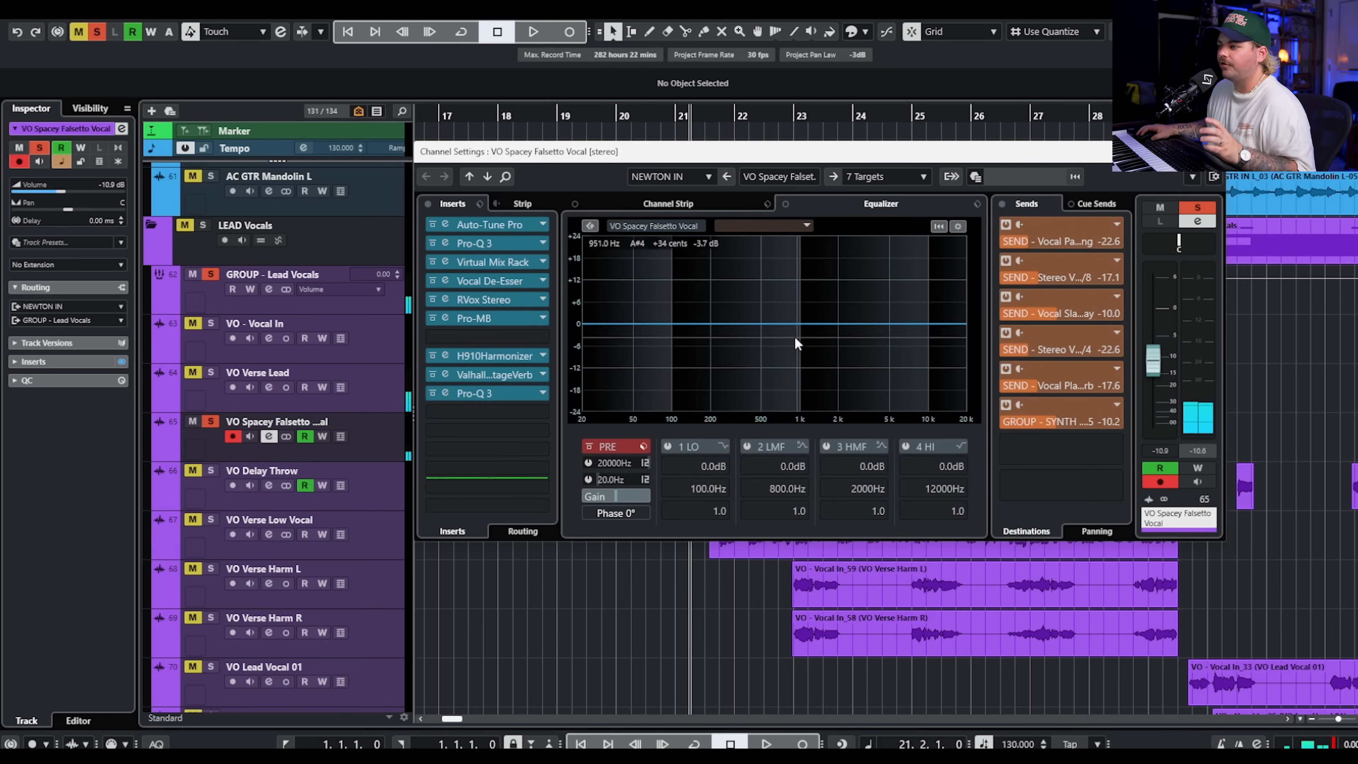
# Set ValhallaVintageVerb's decay to 3.20 s and low cut to 490 Hz on the VO Spacey Falsetto Vocal channel.
pyautogui.click(497, 379)
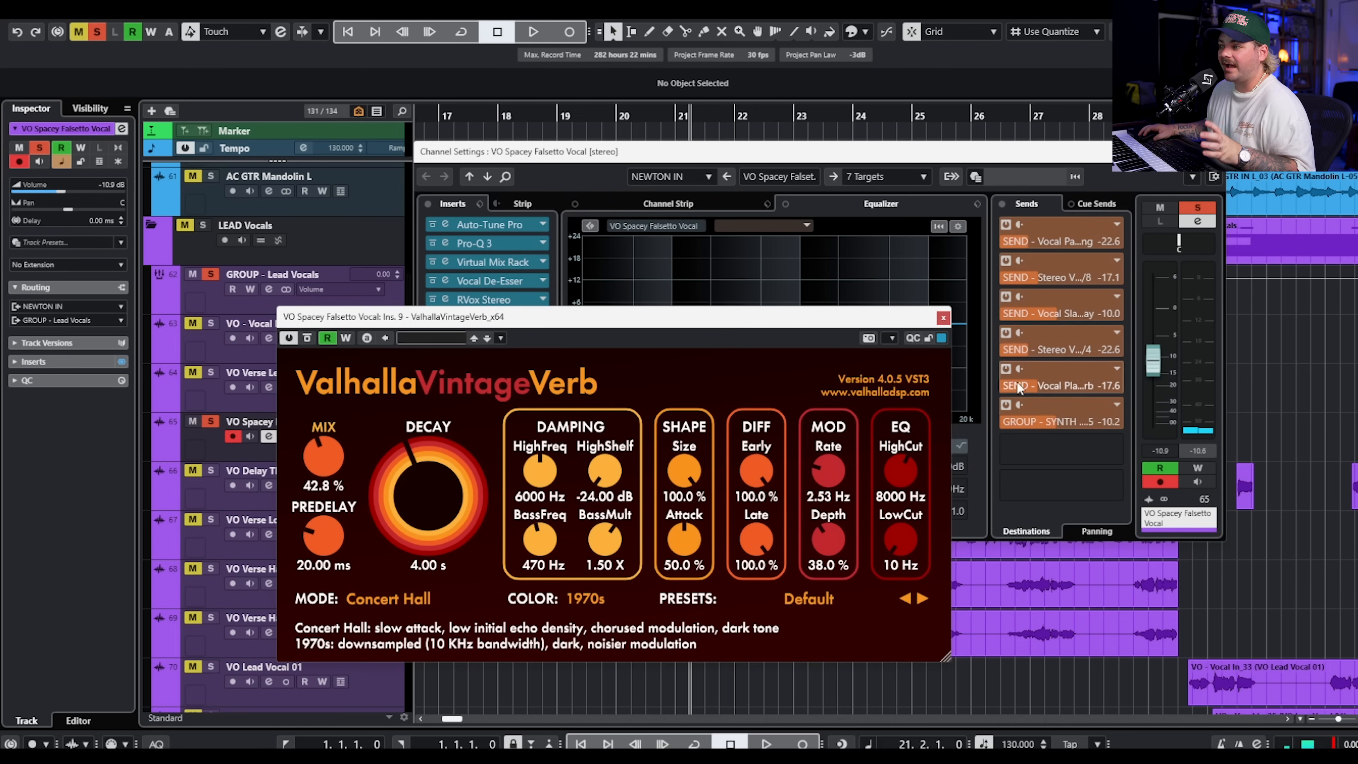
pyautogui.moveTo(435, 488); pyautogui.dragTo(440, 509)
pyautogui.moveTo(901, 542); pyautogui.dragTo(907, 485)
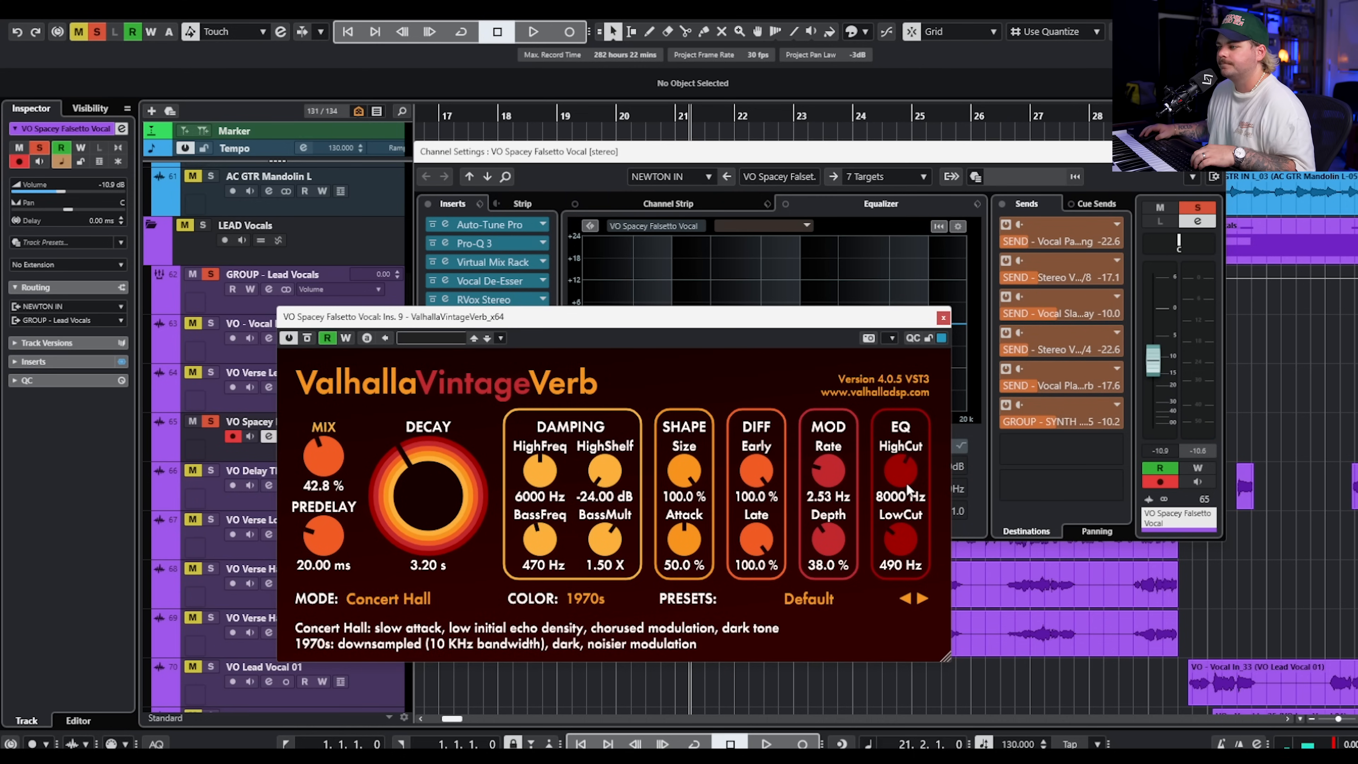
pyautogui.click(944, 318)
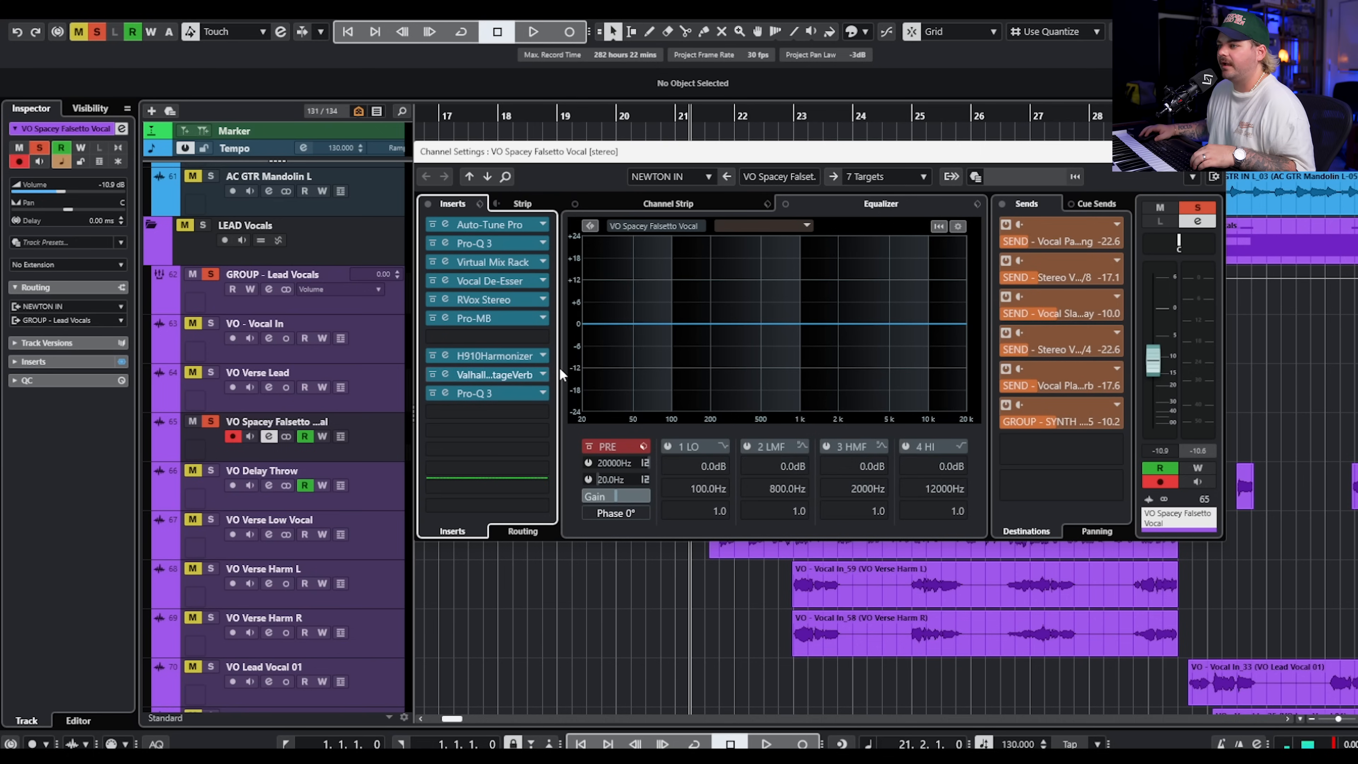
# Inspect the H910 Harmonizer insert on the VO Spacey Falsetto Vocal channel, and close its channel settings.
pyautogui.click(495, 357)
pyautogui.moveTo(1196, 247); pyautogui.dragTo(987, 265)
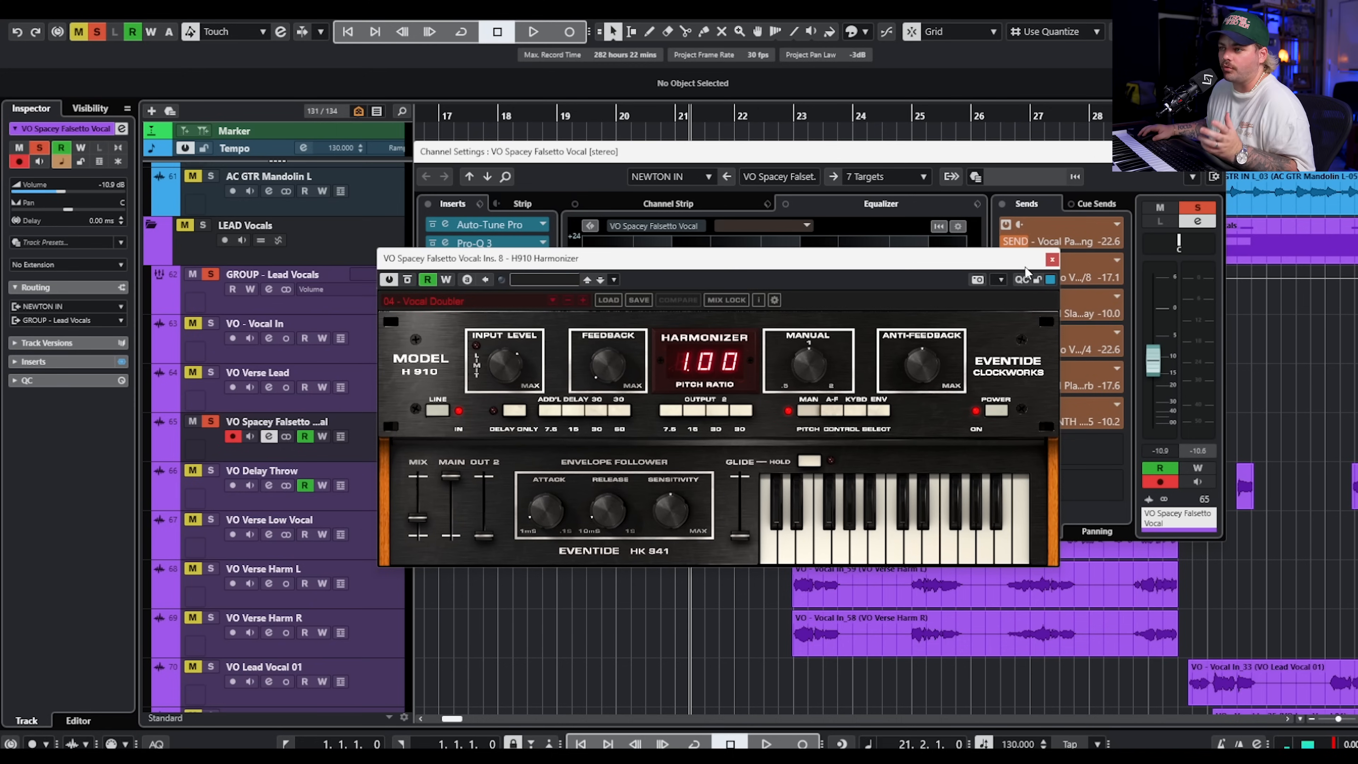
pyautogui.click(1052, 259)
pyautogui.click(1213, 152)
# Play the soloed falsetto from bar 21, adding VO Verse Lead to the solo during playback.
pyautogui.press('space')
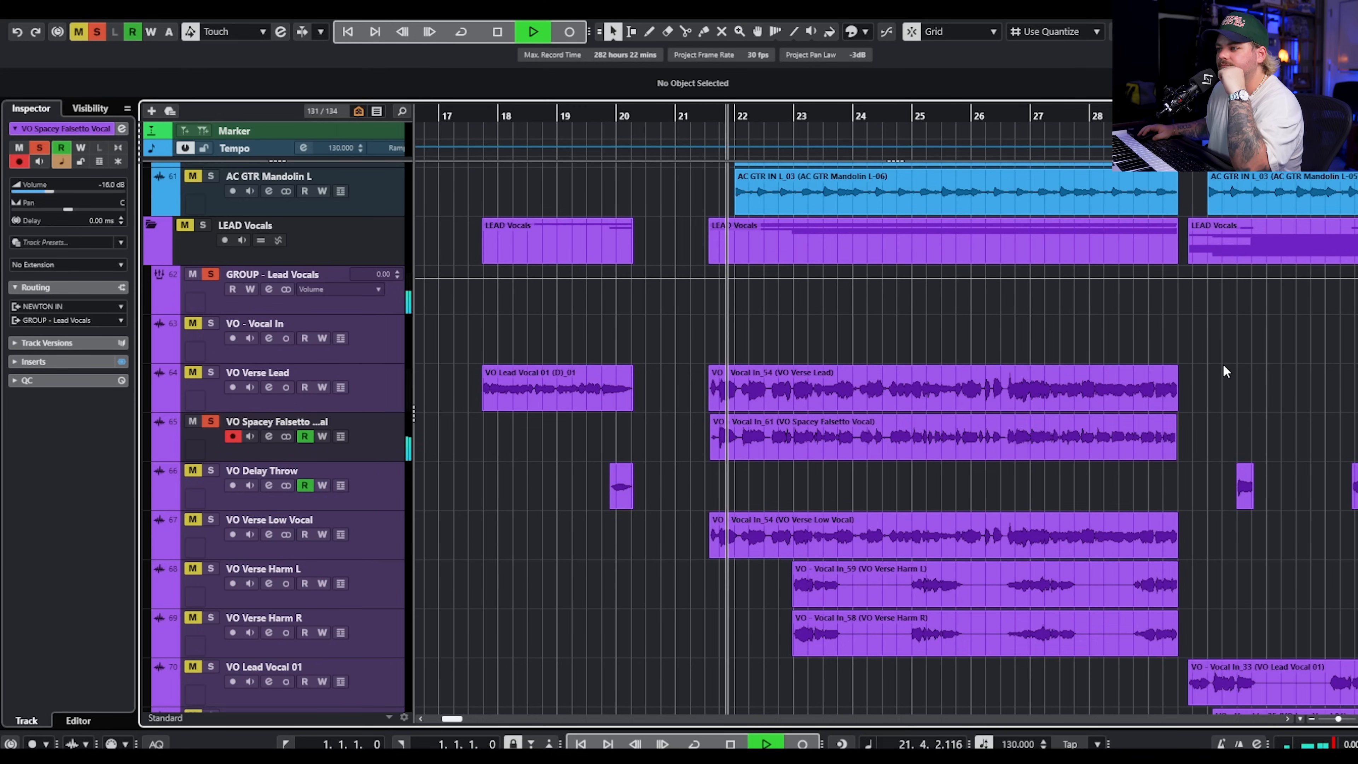
pyautogui.click(213, 373)
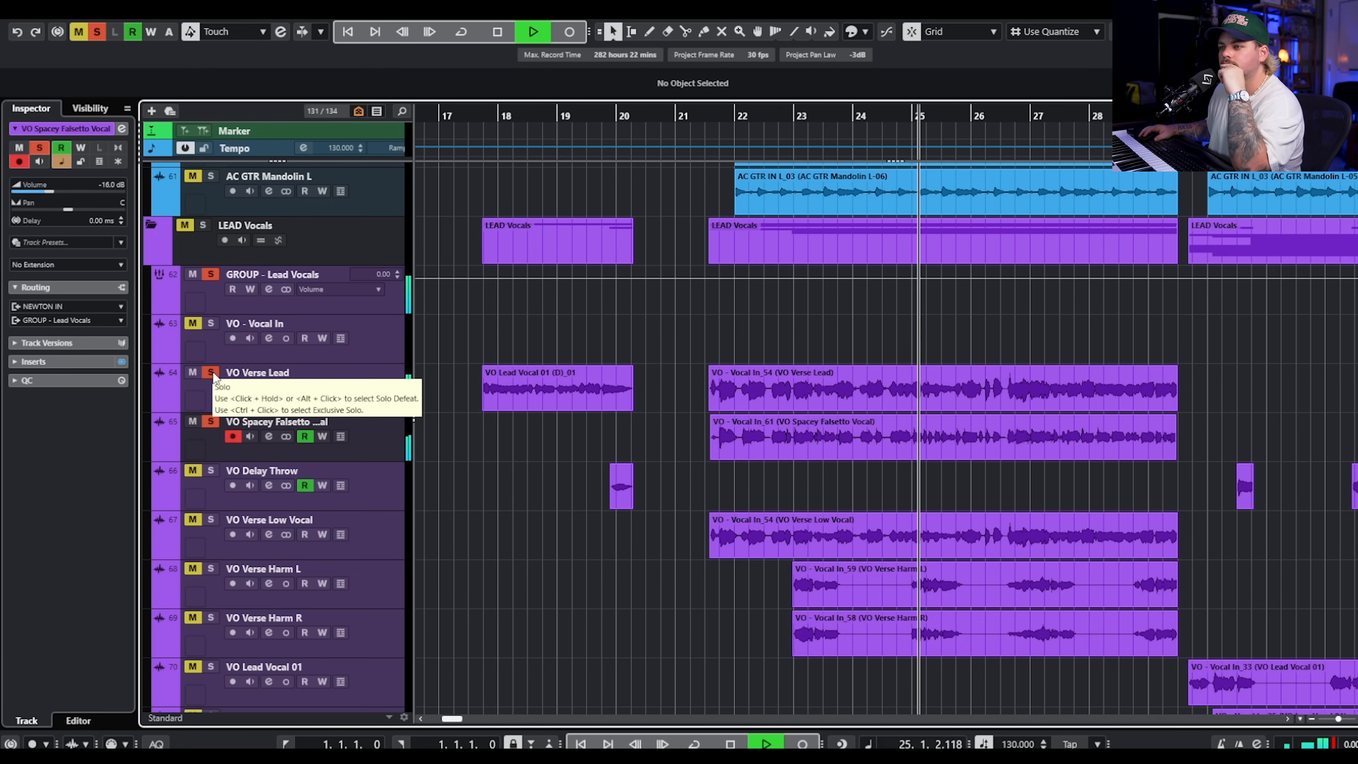
pyautogui.press('space')
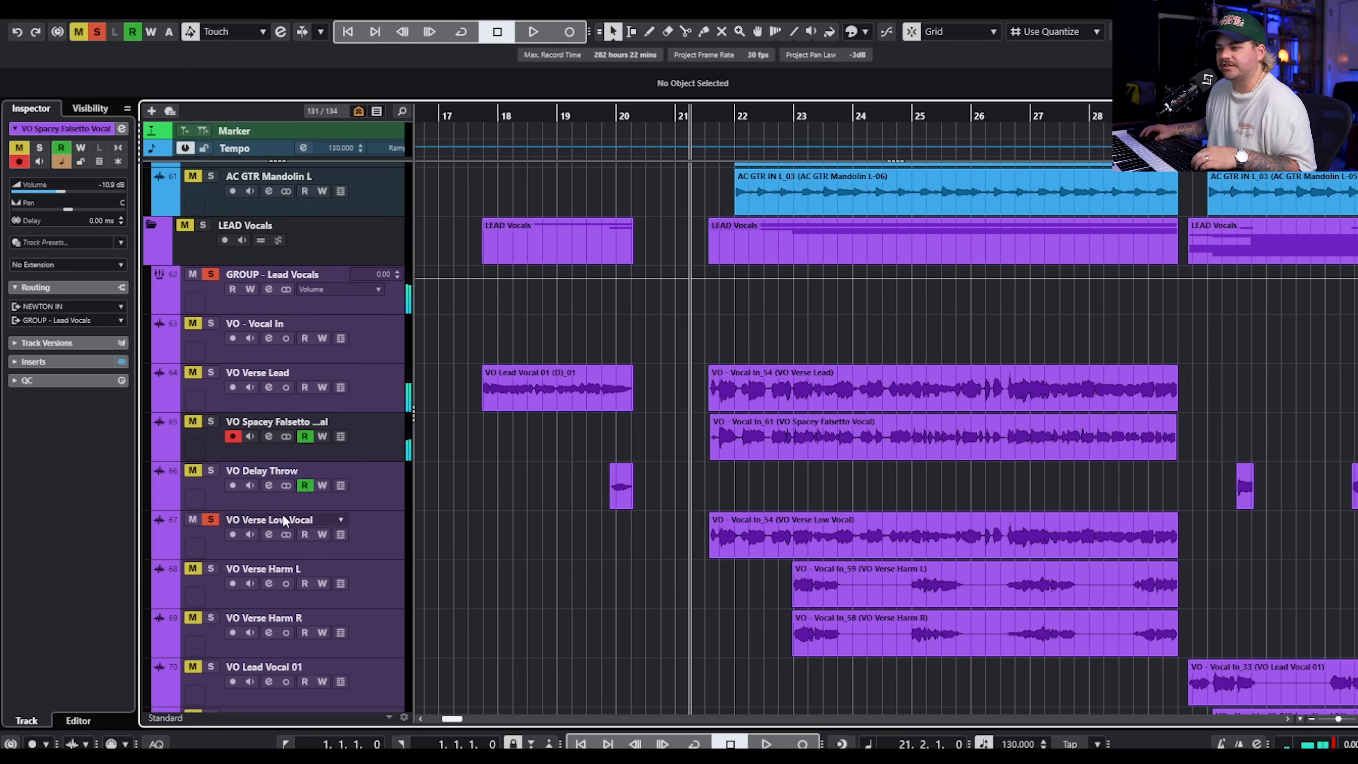
# Inspect the Auto-Tune Pro and Doubler4 Stereo inserts on the soloed VO Verse Low Vocal channel.
pyautogui.click(270, 534)
pyautogui.click(497, 225)
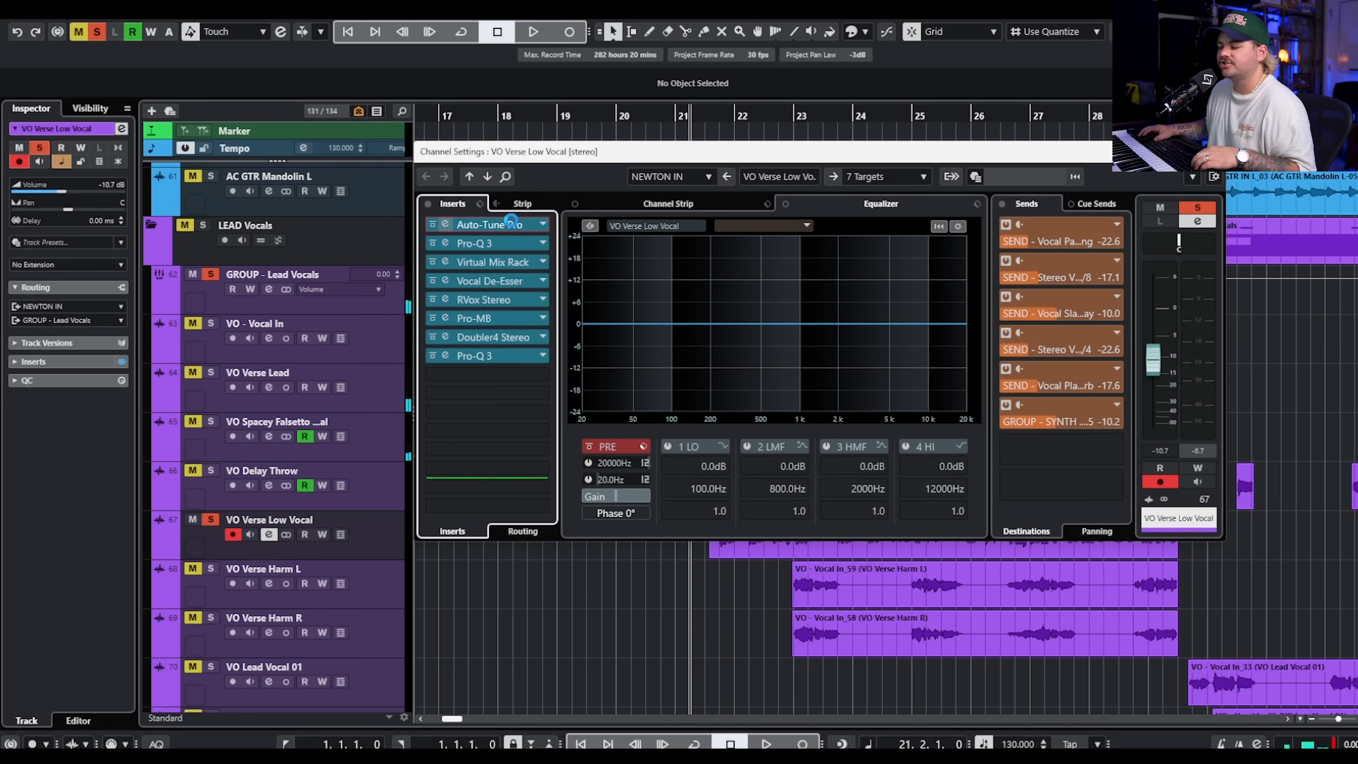
pyautogui.moveTo(1307, 170); pyautogui.dragTo(581, 170)
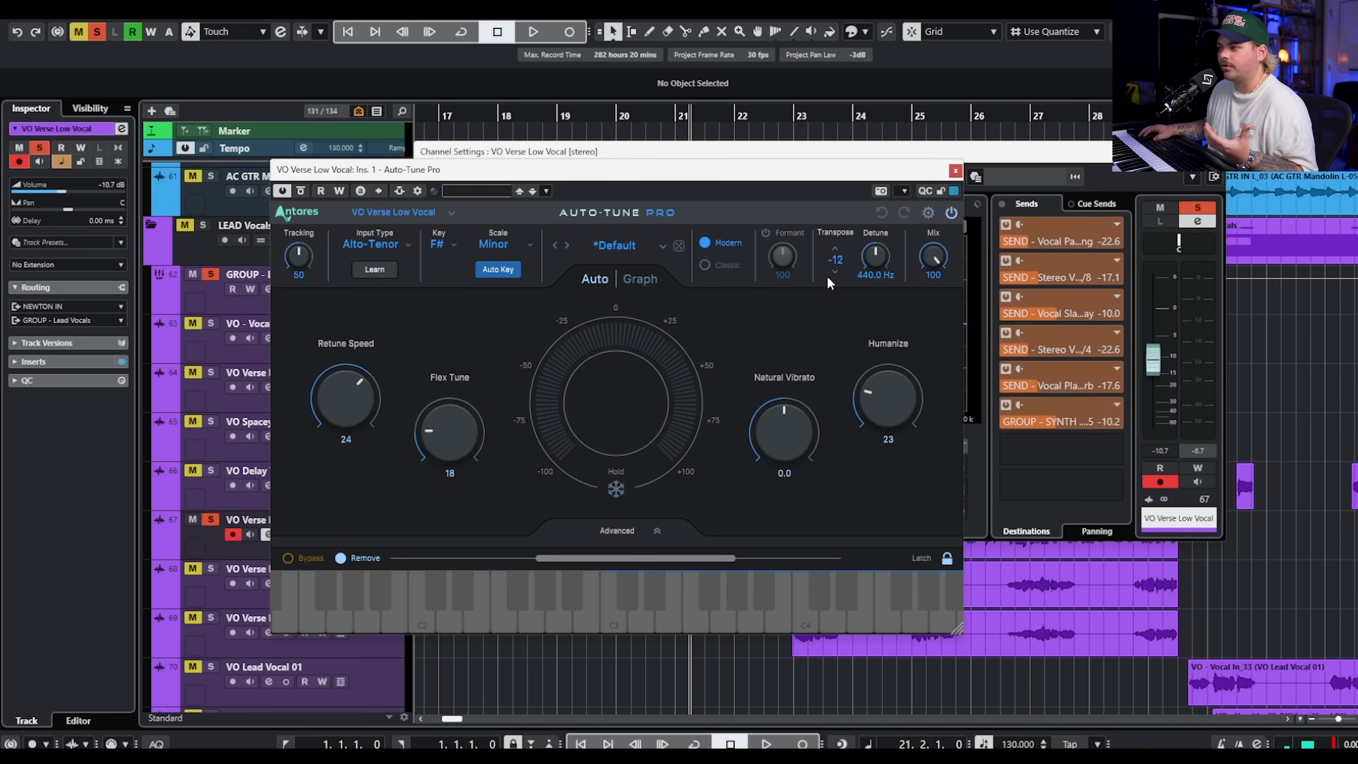
pyautogui.click(955, 170)
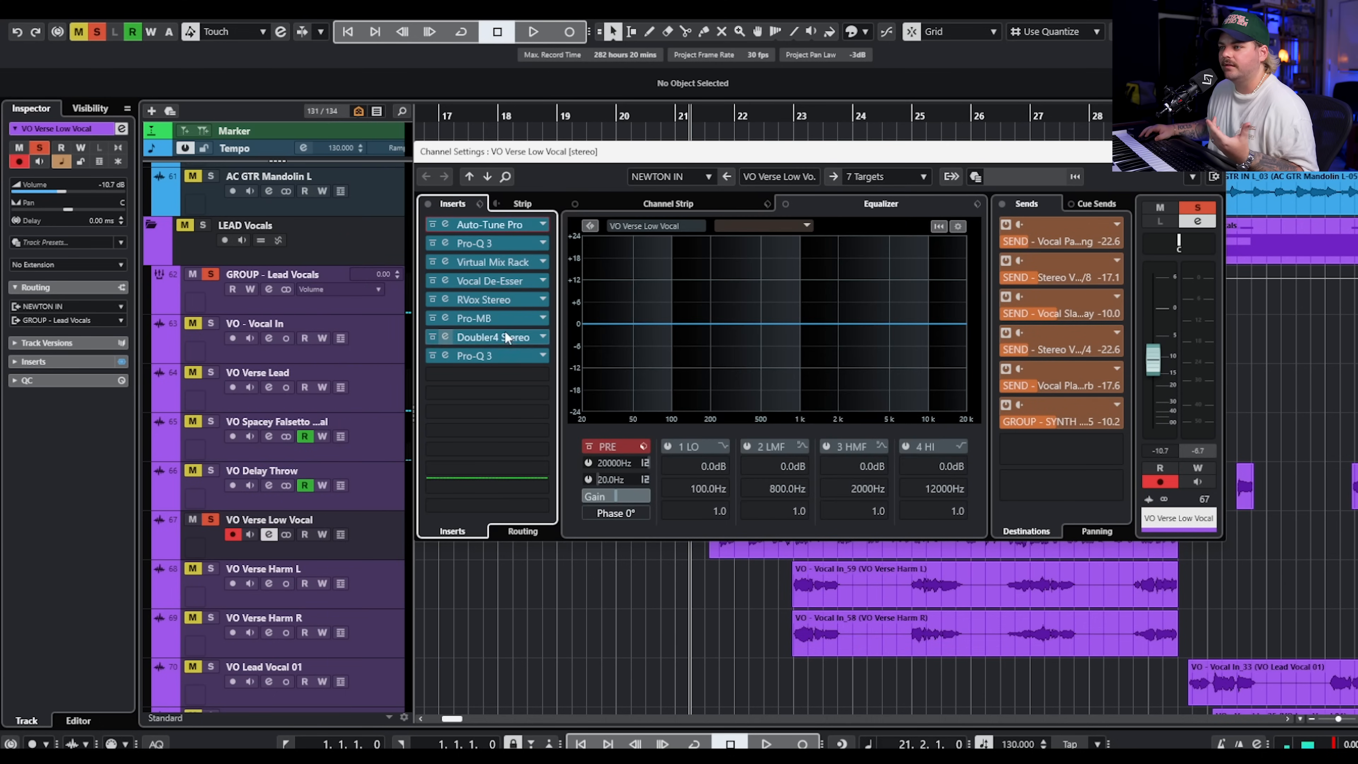
pyautogui.click(492, 336)
pyautogui.moveTo(1278, 206); pyautogui.dragTo(515, 255)
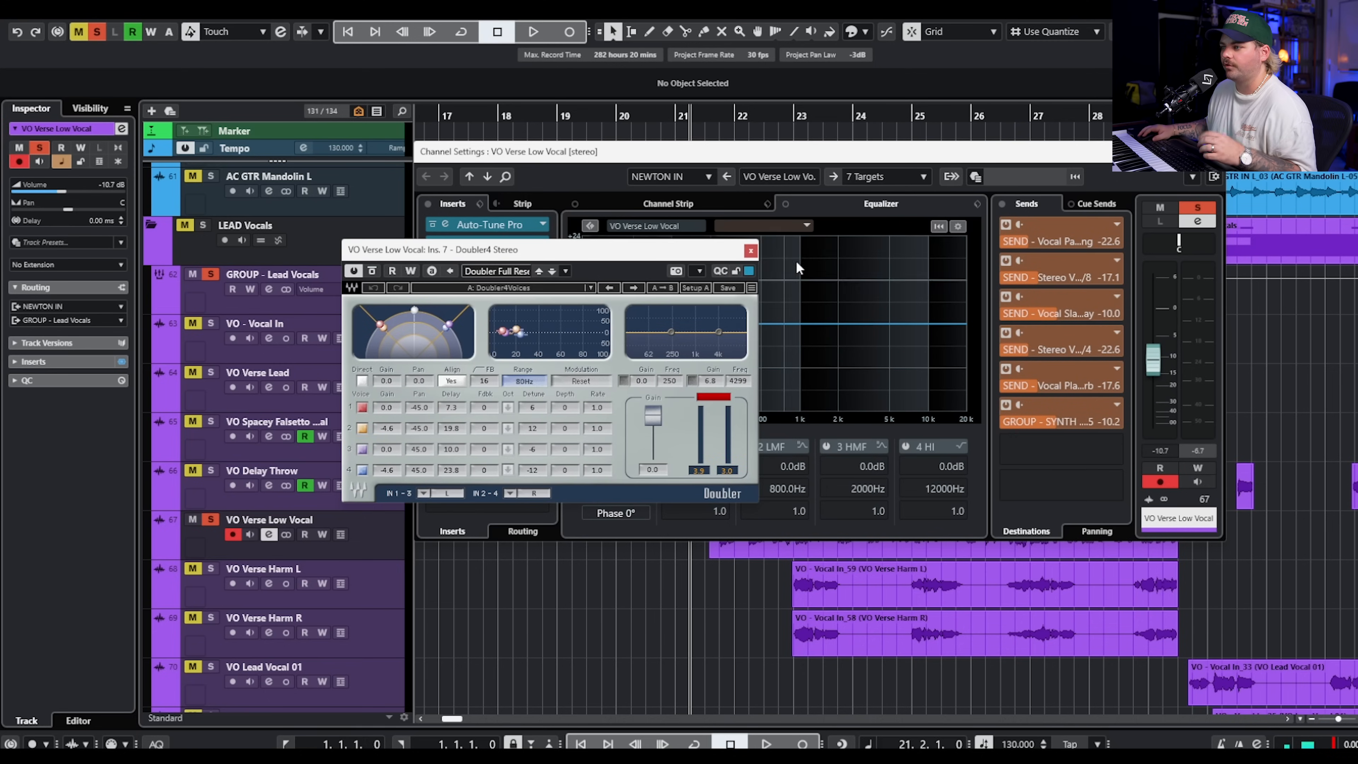
pyautogui.click(751, 250)
# Play the soloed low vocal from bar 21, adding VO Spacey Falsetto Vocal, VO Verse Lead and both verse harmony tracks to the solo.
pyautogui.press('space')
pyautogui.click(1210, 151)
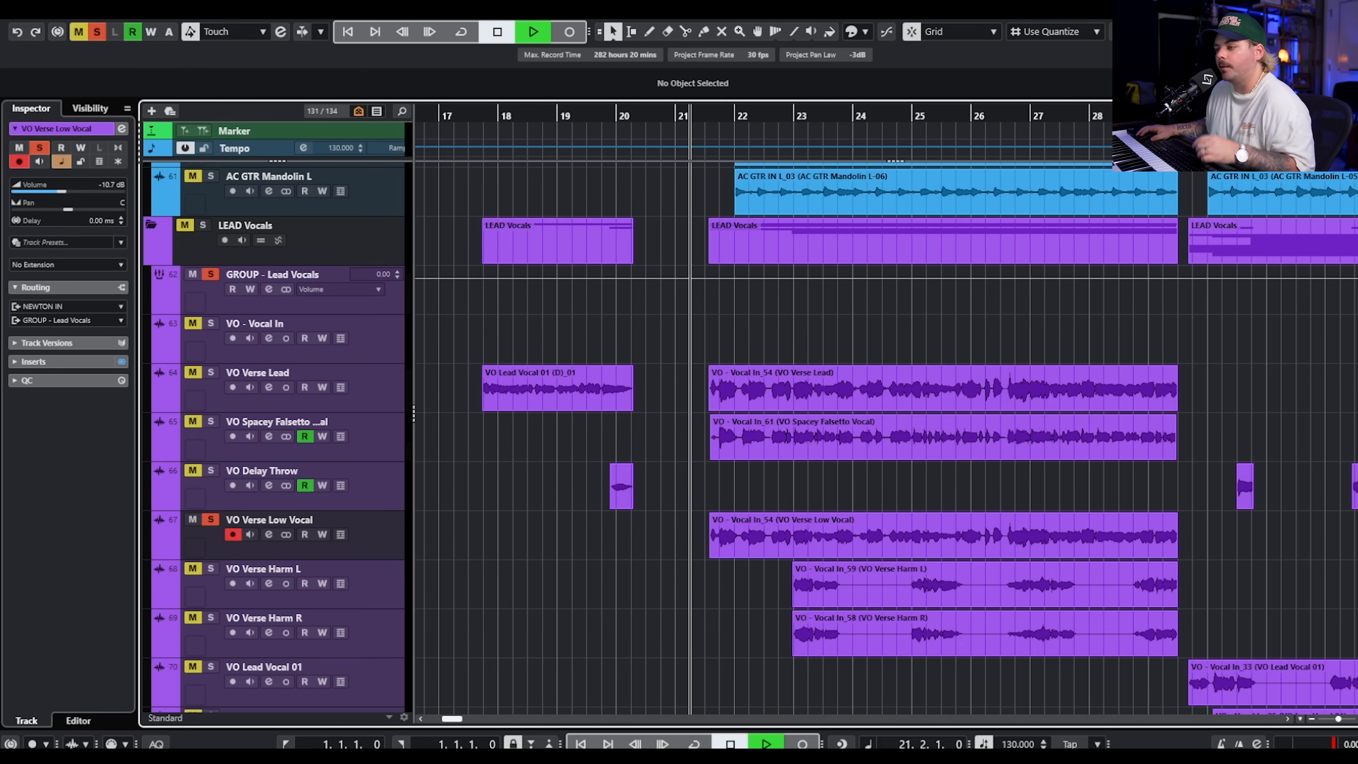
pyautogui.click(211, 421)
pyautogui.click(210, 373)
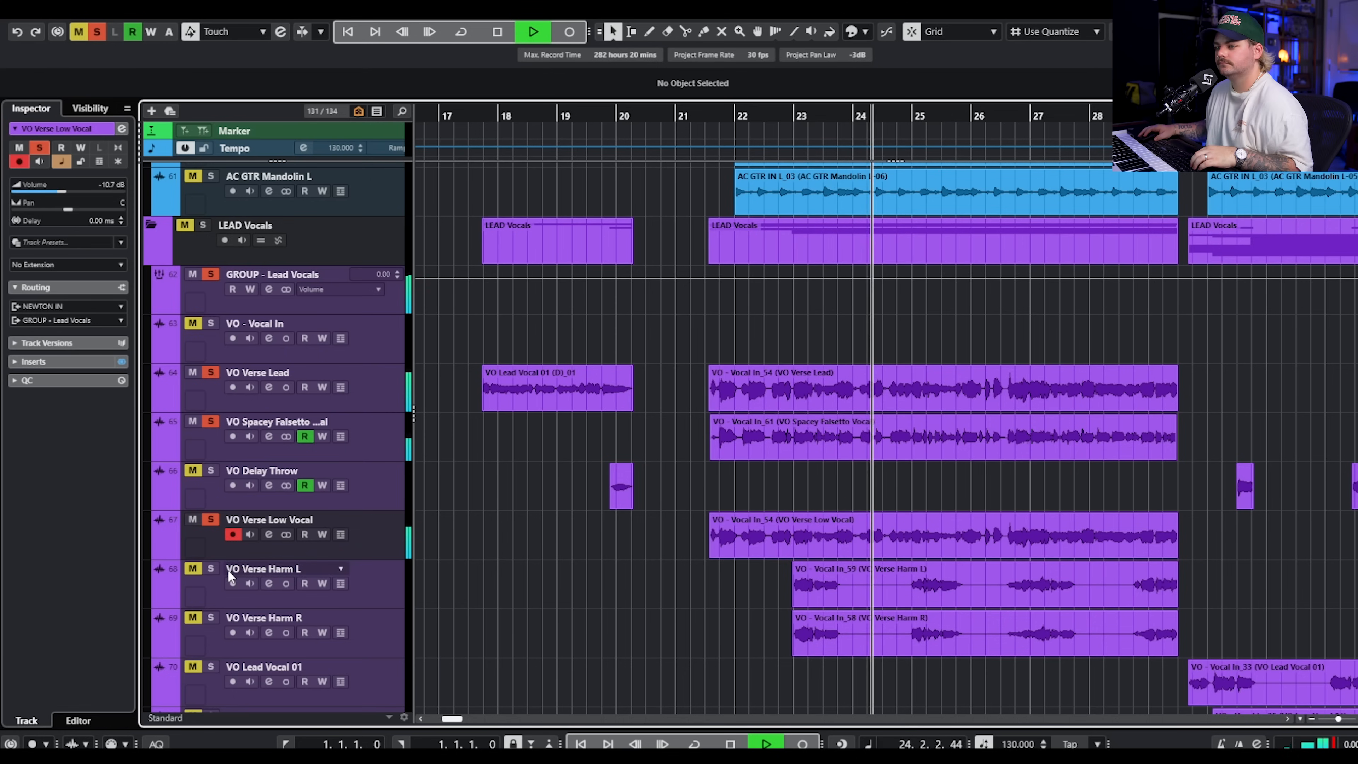
pyautogui.click(210, 569)
pyautogui.press('space')
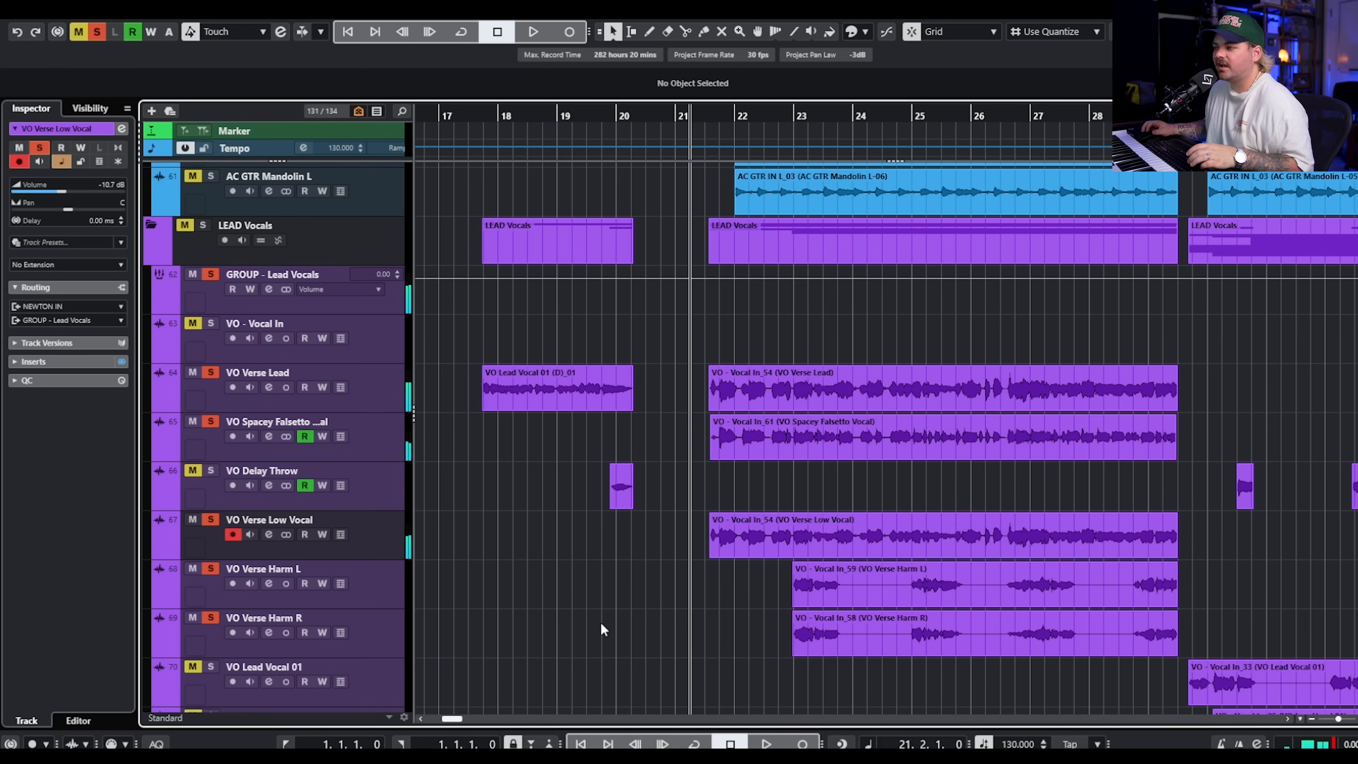
# Play the soloed verse vocal stack with its harmonies from bar 21, and clear all lead vocal solos.
pyautogui.press('space')
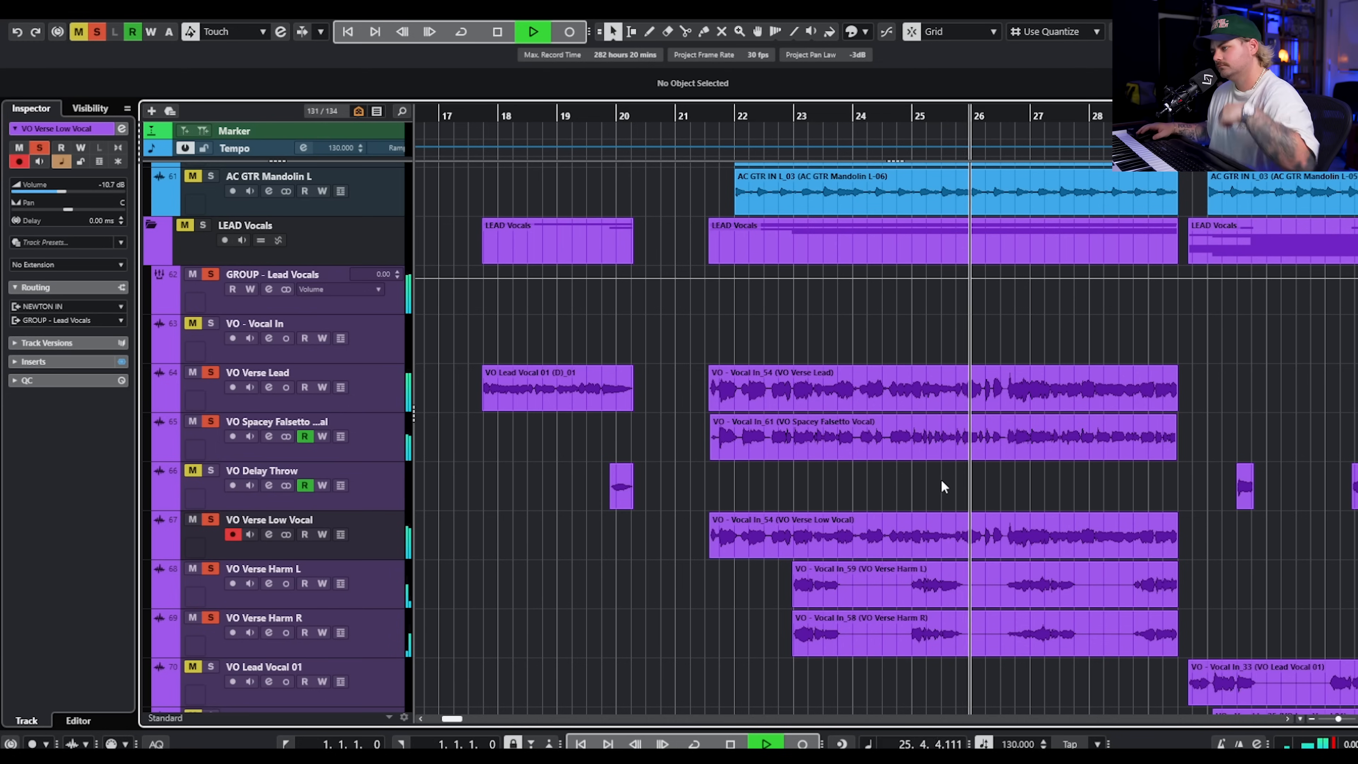
pyautogui.hscroll(3, 909, 503)
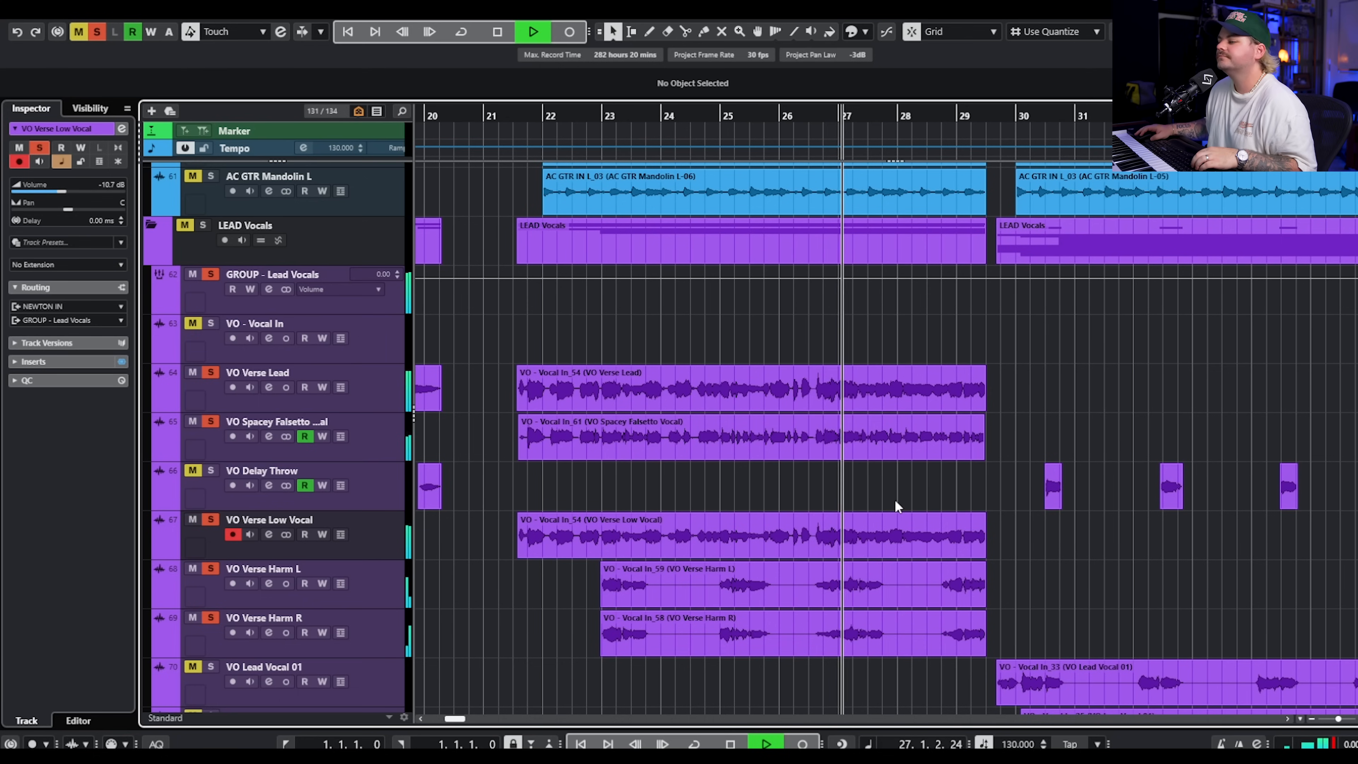
pyautogui.press('space')
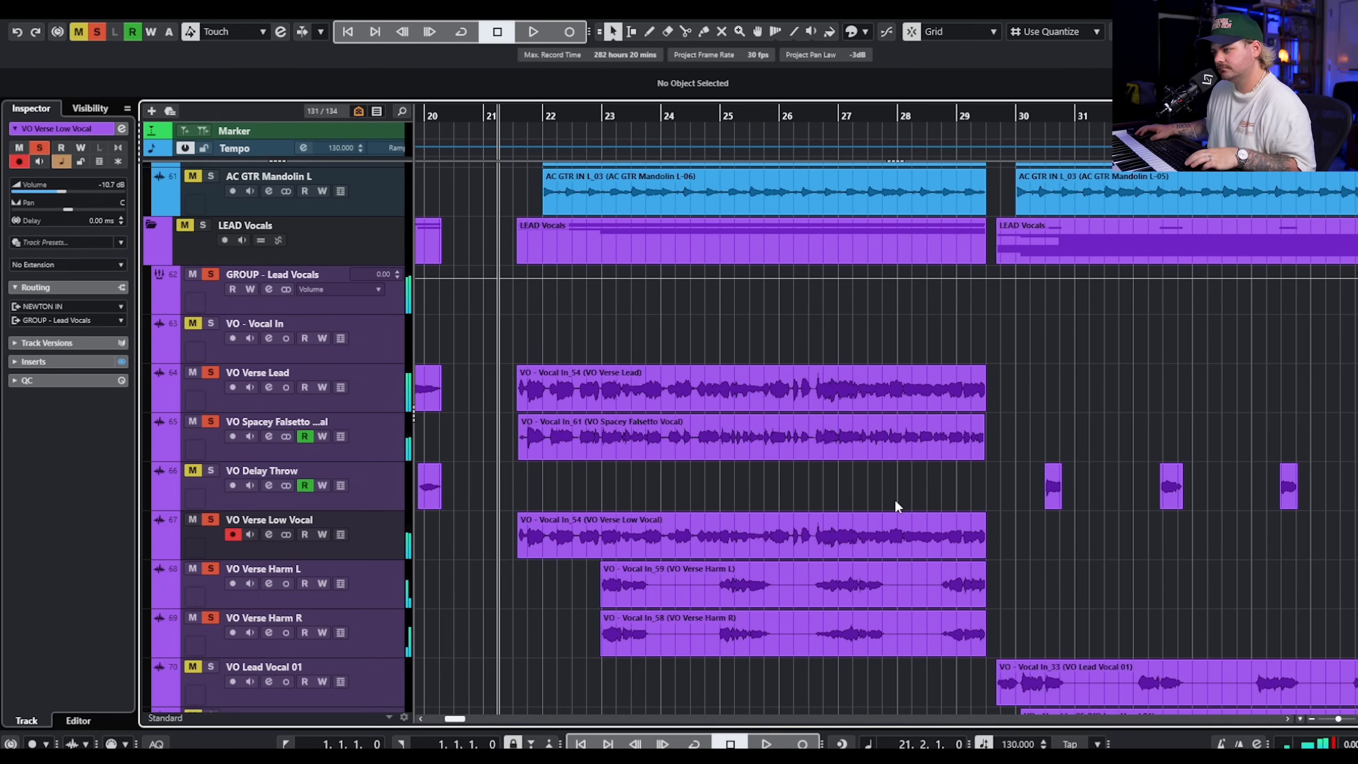
pyautogui.click(206, 225)
pyautogui.click(205, 225)
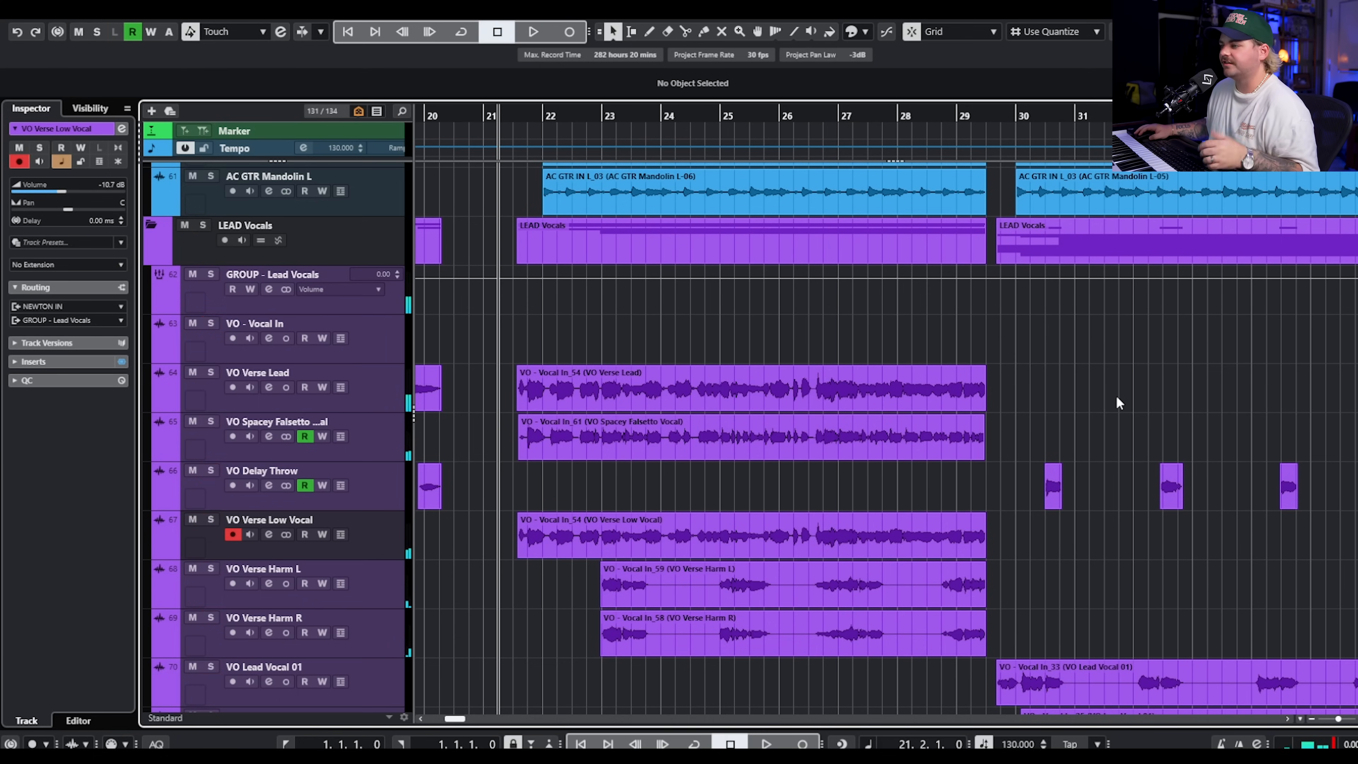
# Look over the vocal layers from bar 30, stepping through the lead, dub, harmony and low scream tracks.
pyautogui.scroll(-5, 1115, 396)
pyautogui.hscroll(3, 964, 369)
pyautogui.scroll(3, 932, 382)
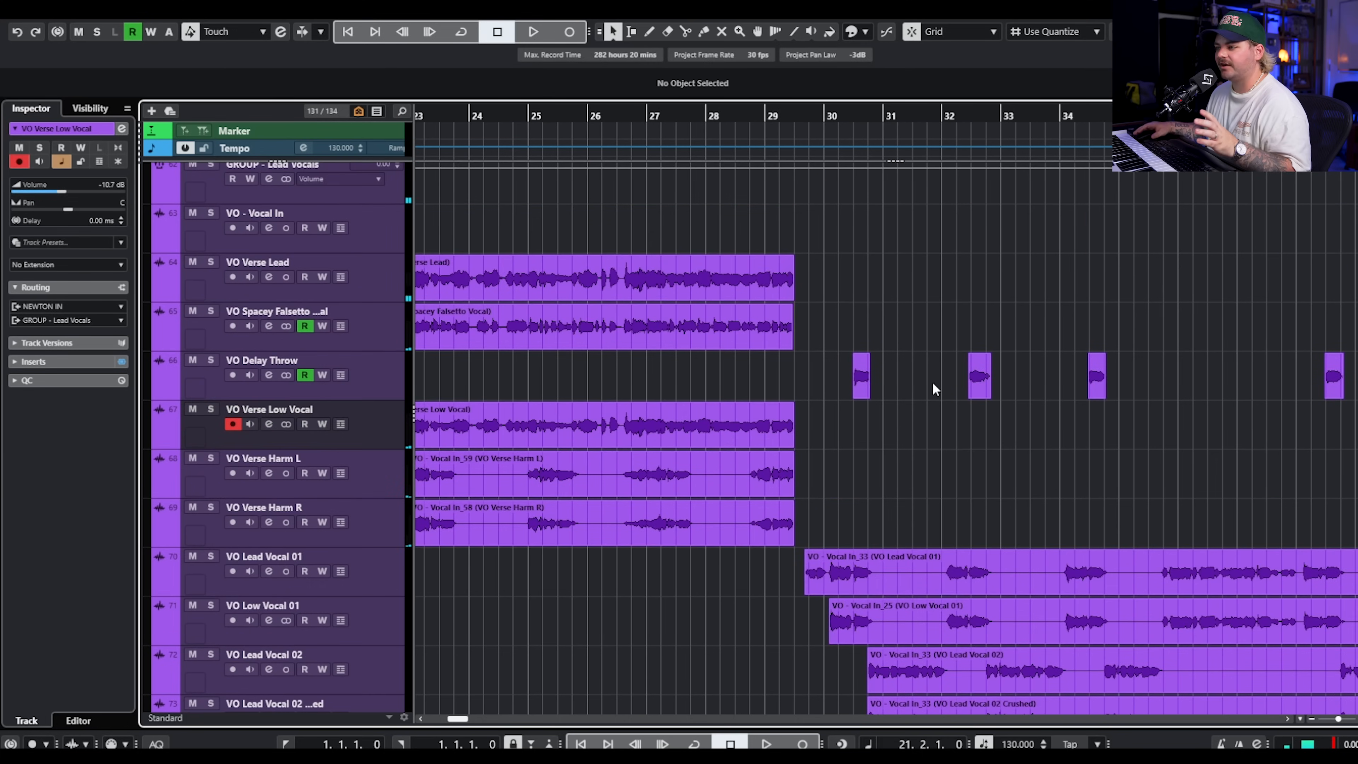
pyautogui.scroll(-6, 933, 382)
pyautogui.scroll(1, 933, 382)
pyautogui.press('g')
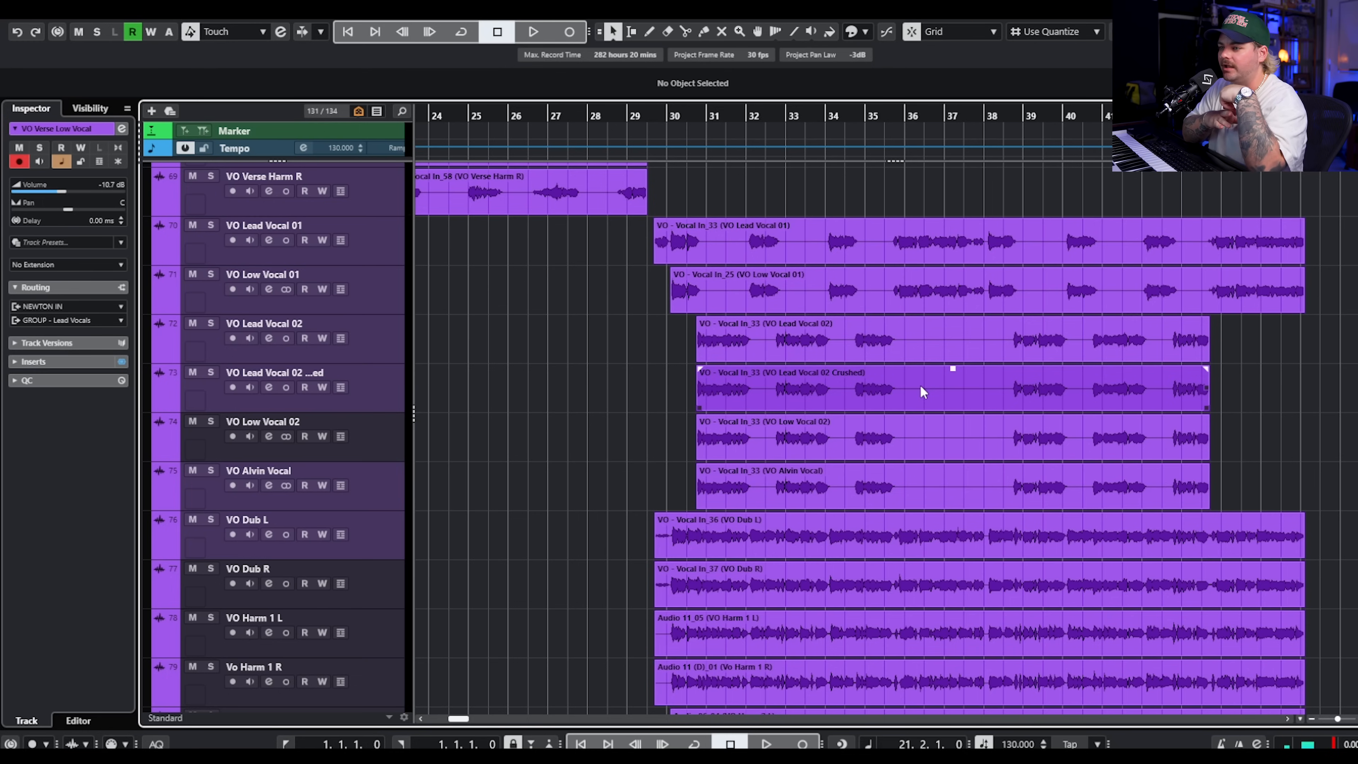
pyautogui.scroll(1, 919, 384)
pyautogui.click(385, 556)
pyautogui.scroll(-2, 384, 554)
pyautogui.click(370, 476)
pyautogui.click(374, 524)
pyautogui.click(381, 574)
pyautogui.scroll(-1, 381, 562)
pyautogui.click(381, 509)
pyautogui.click(383, 557)
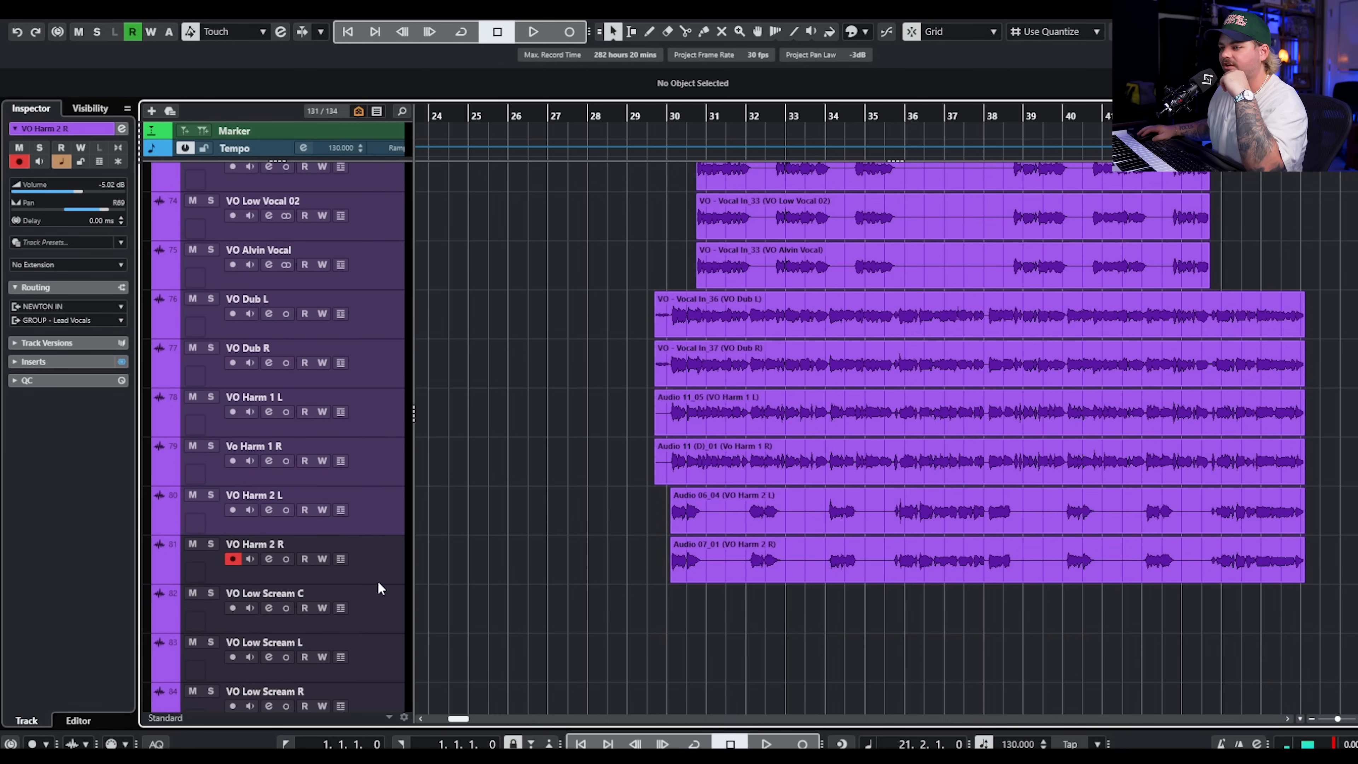
pyautogui.click(389, 604)
pyautogui.scroll(-3, 395, 575)
pyautogui.click(373, 367)
pyautogui.click(379, 332)
# Solo VO Lead Vocal 01 with VO Dub L and R, play from bar 29.3 adding VO Lead Vocal 02, and clear the solos.
pyautogui.scroll(5, 513, 374)
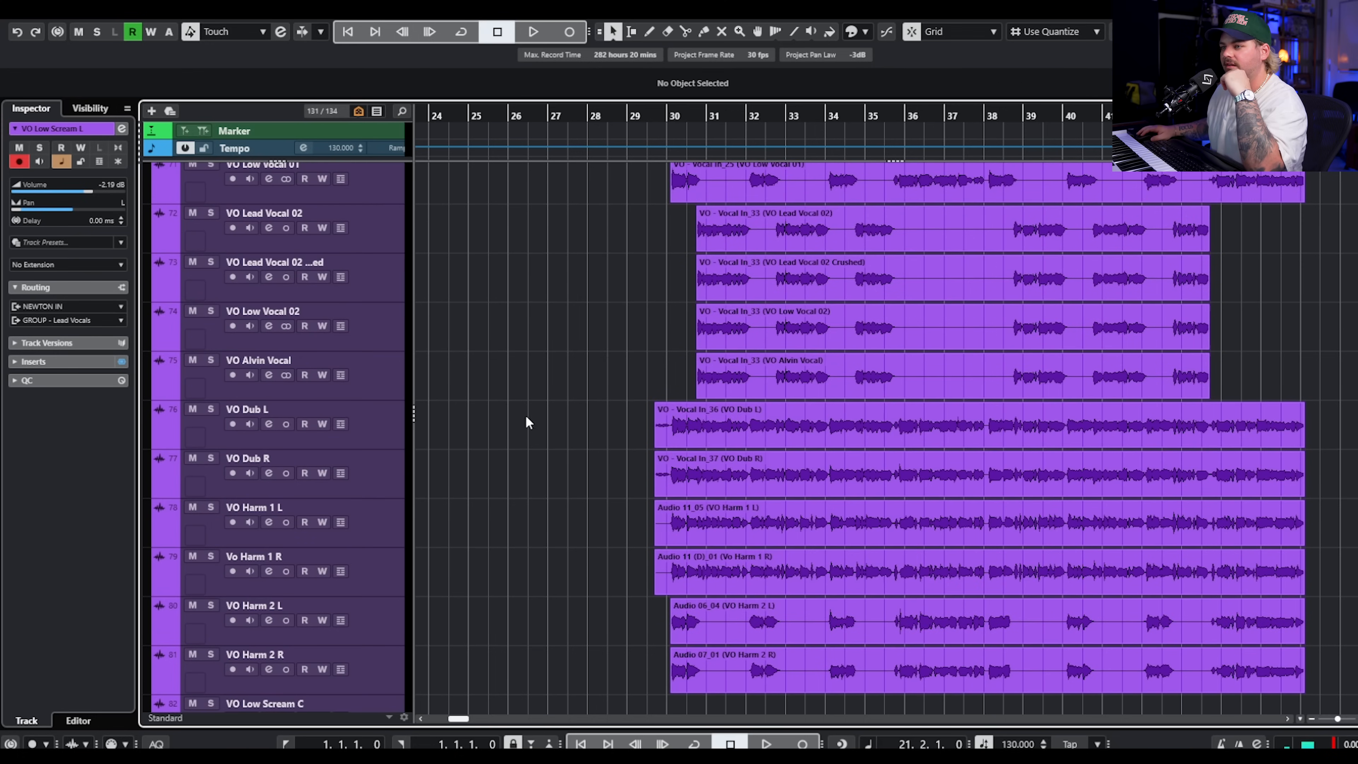
pyautogui.click(644, 112)
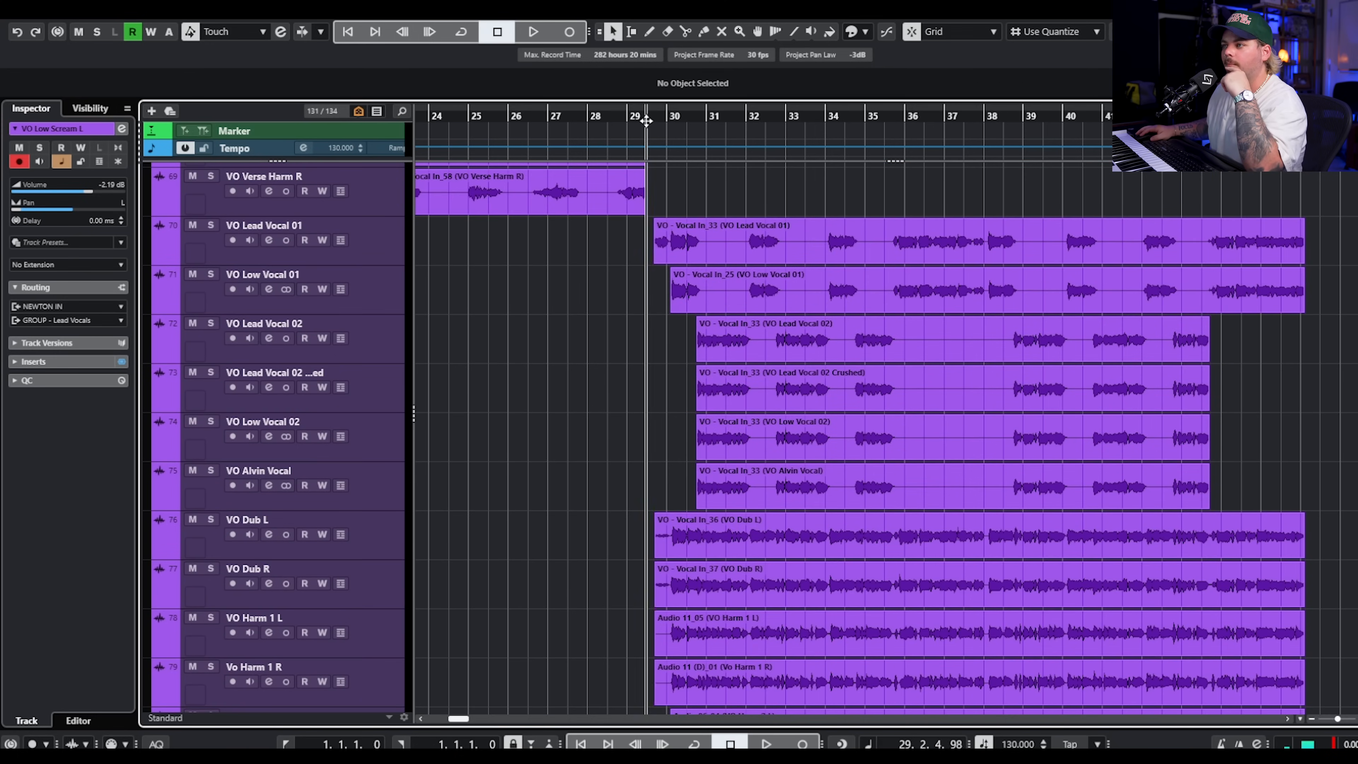
pyautogui.click(211, 225)
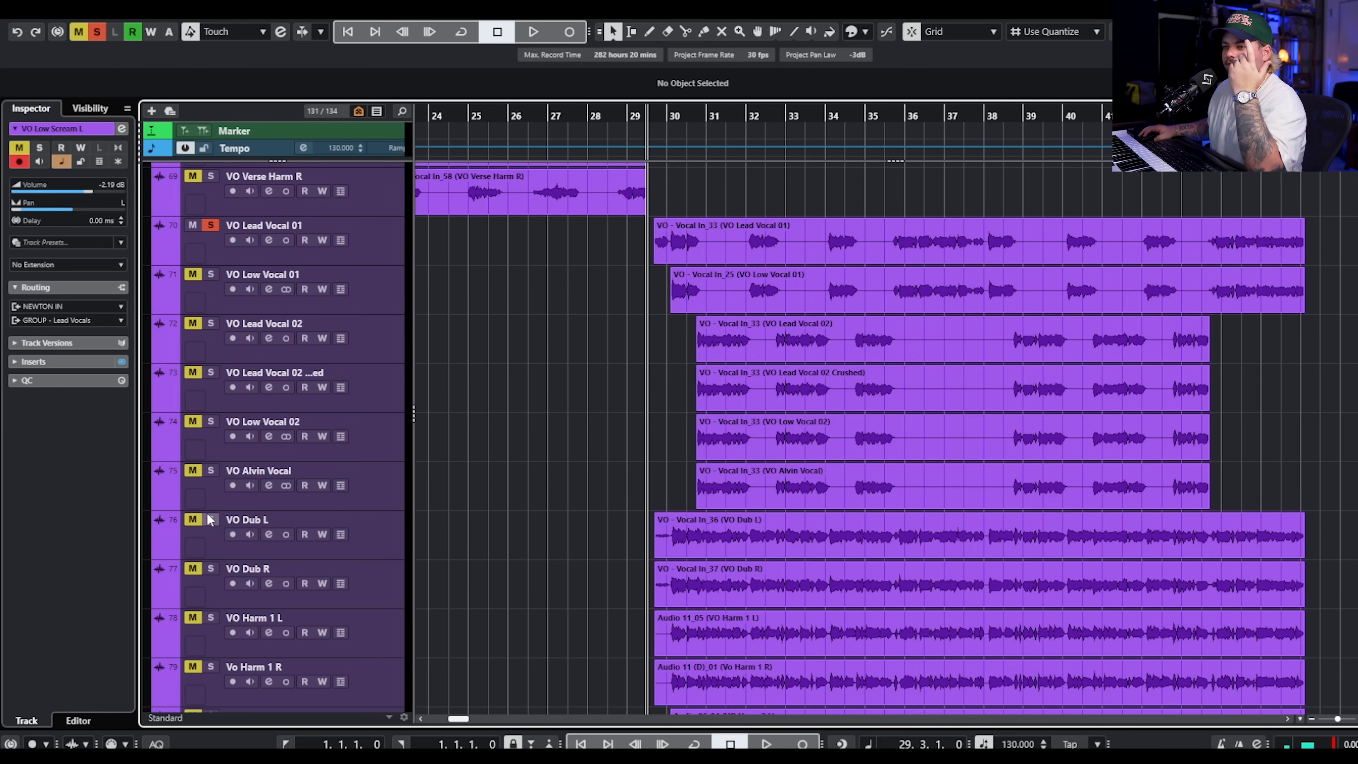
pyautogui.click(222, 571)
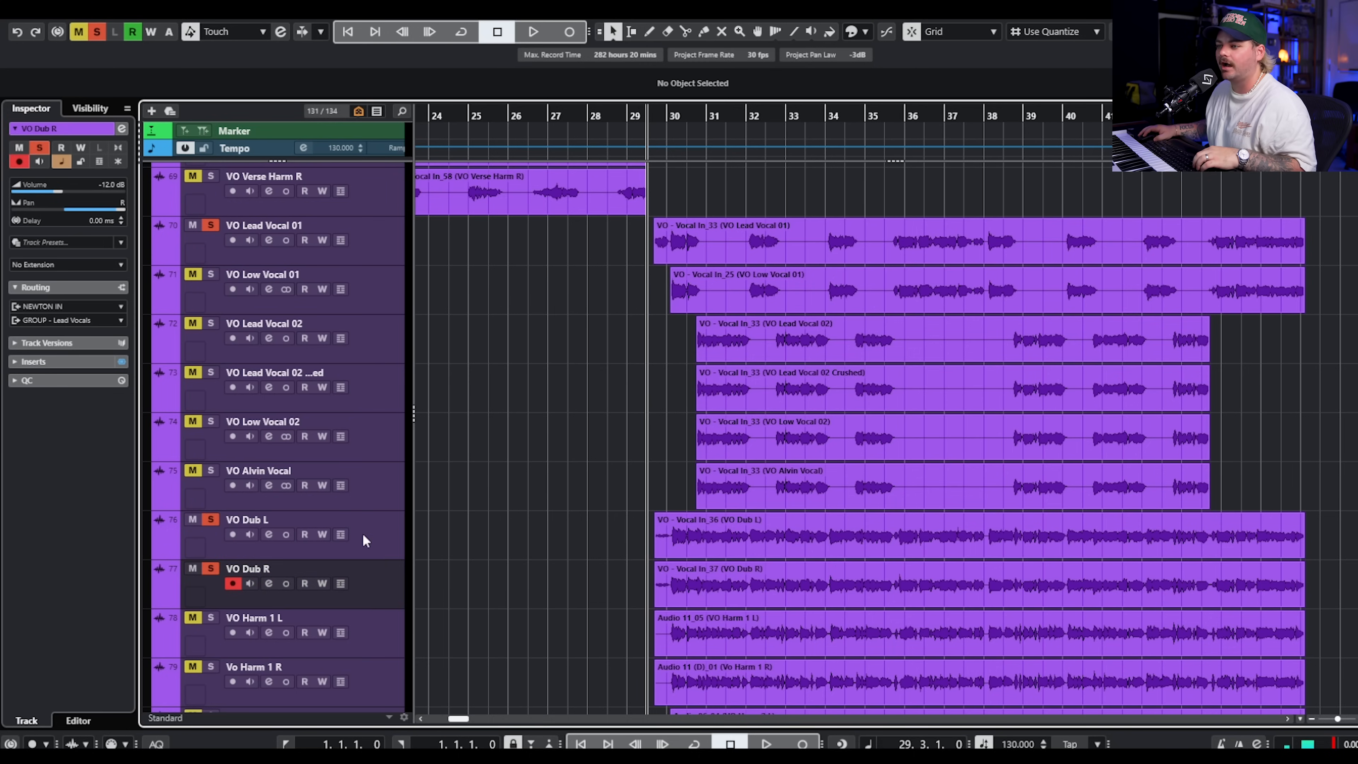
pyautogui.press('space')
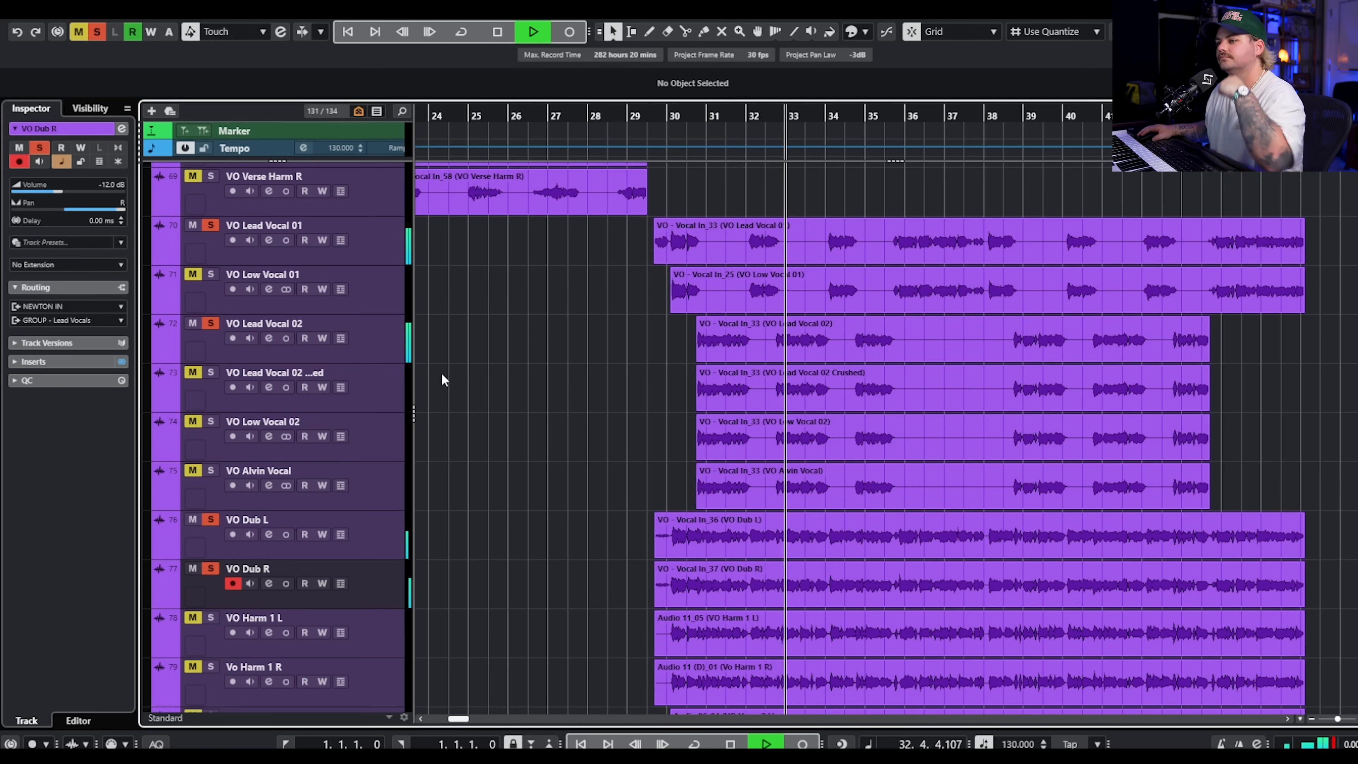
pyautogui.press('space')
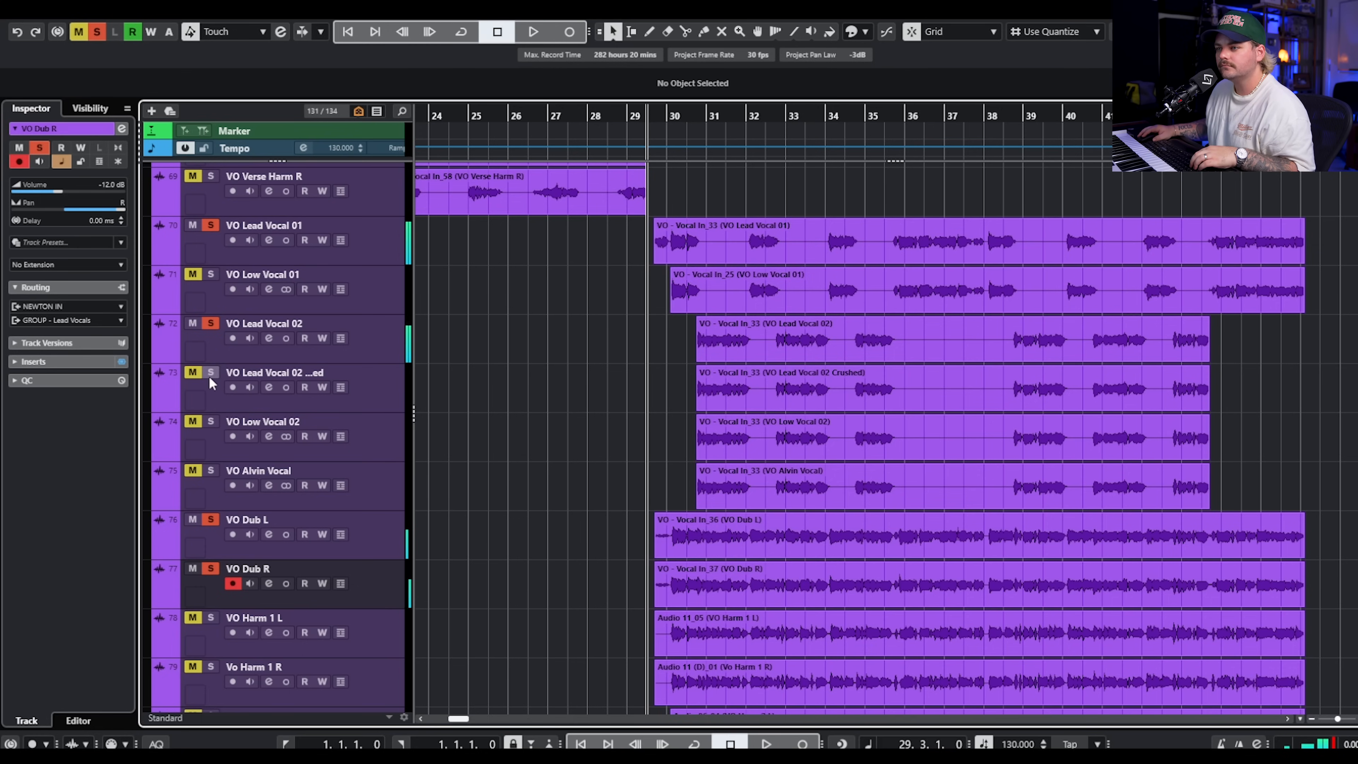
pyautogui.click(80, 32)
pyautogui.click(97, 32)
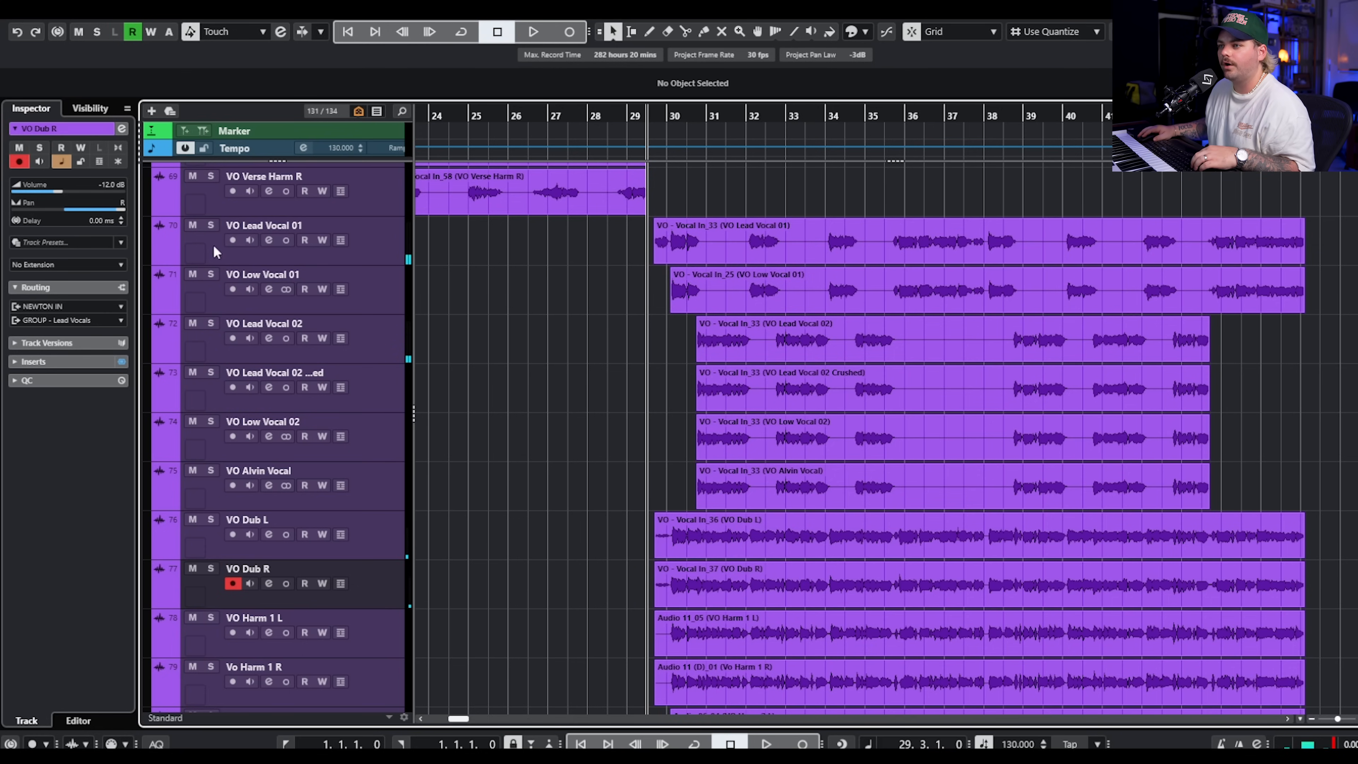
# Solo VO Lead Vocal 01 and VO Low Vocal 01 and play the pair from bar 29.3.
pyautogui.click(209, 225)
pyautogui.click(209, 273)
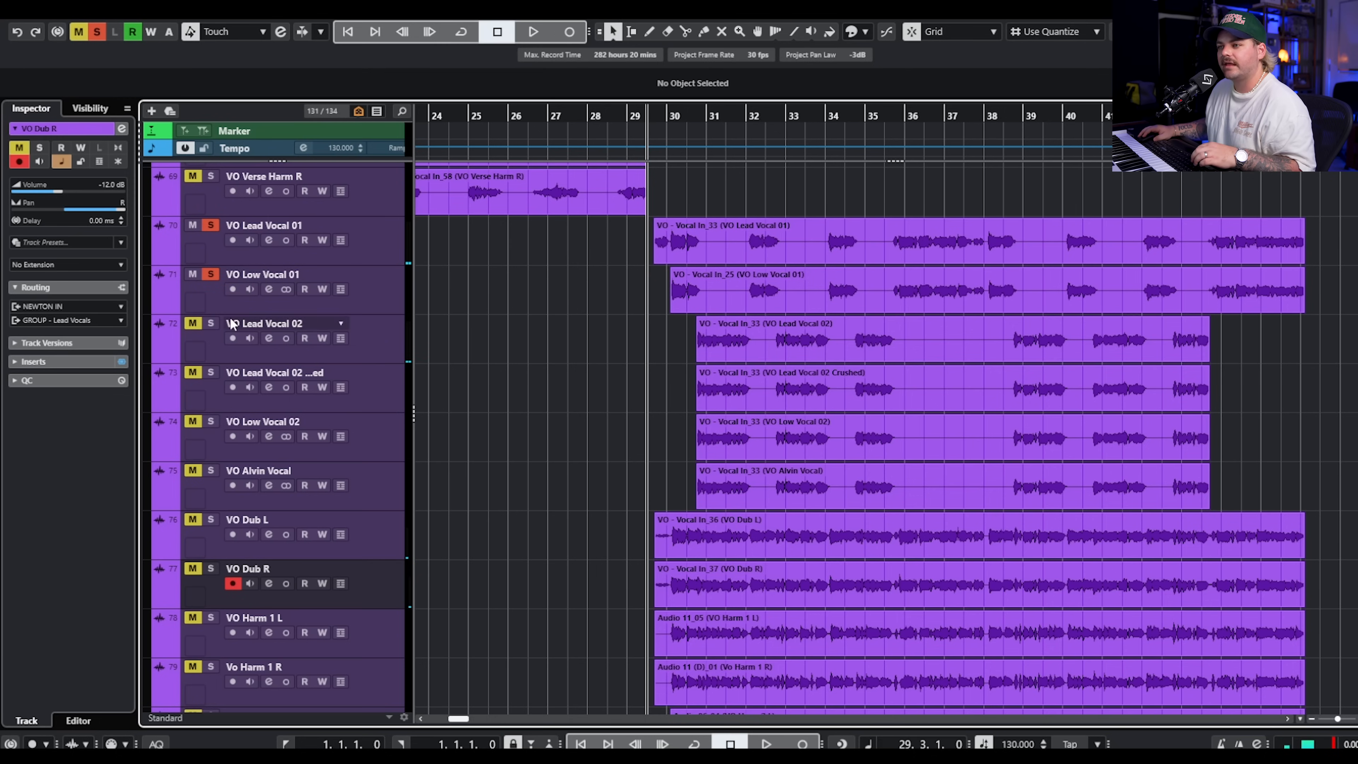
pyautogui.press('space')
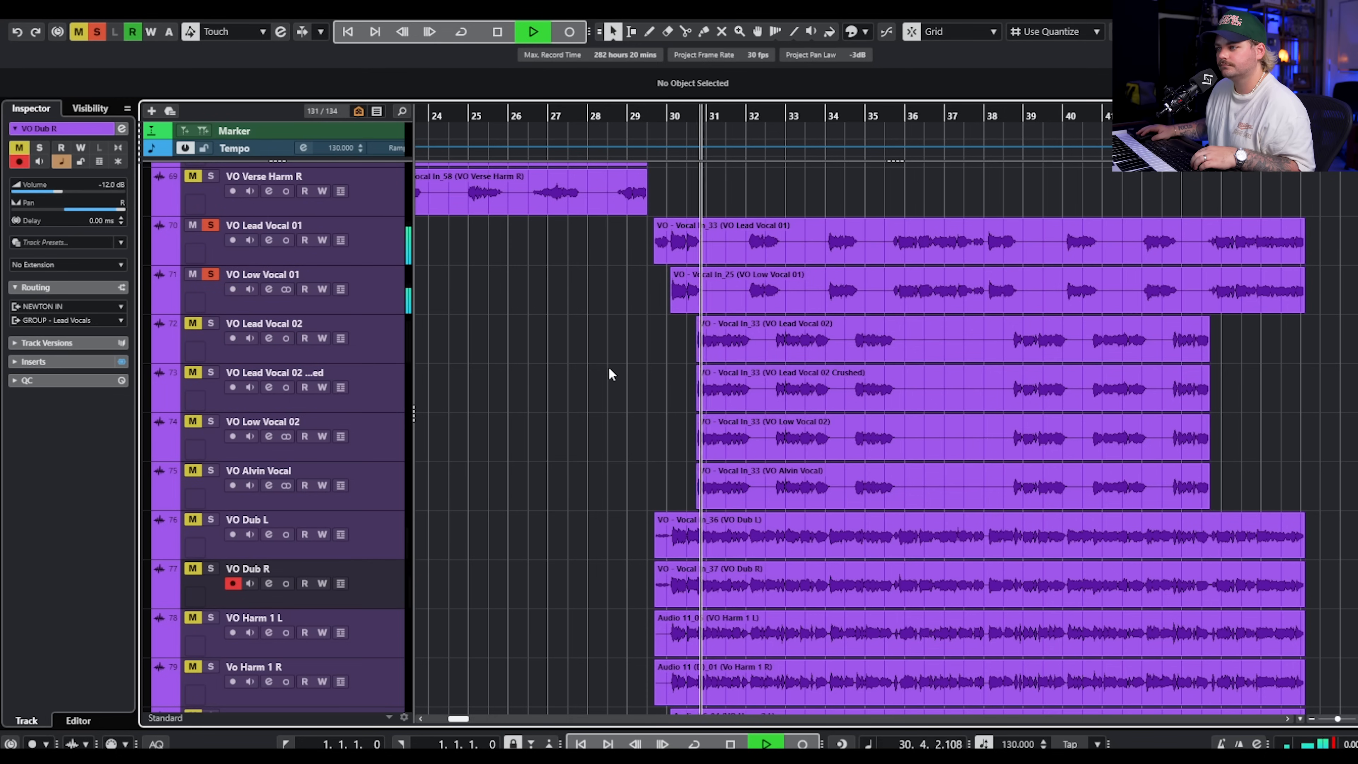
pyautogui.scroll(-3, 607, 377)
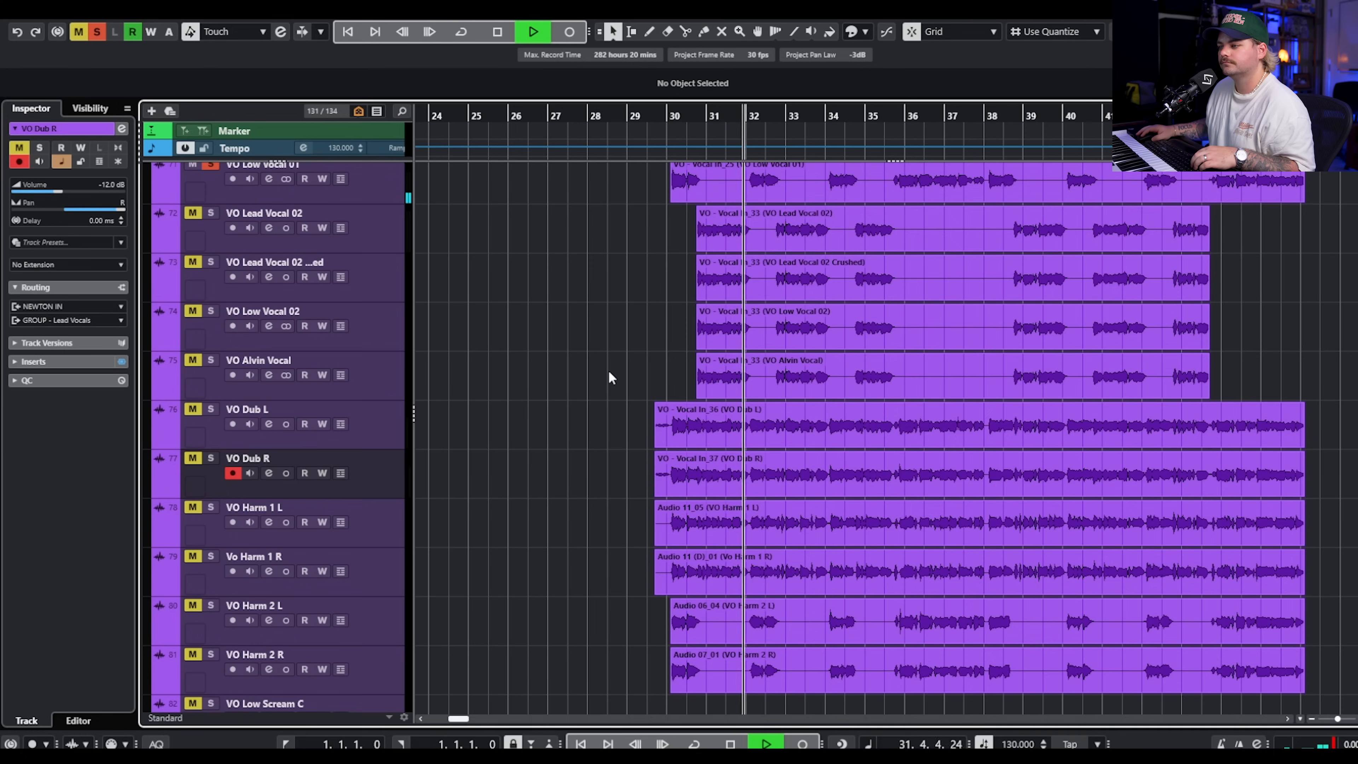
pyautogui.press('space')
# Add VO Harm 2 L and R to the solo, play the stack from bar 29.3, and clear the solos.
pyautogui.click(214, 607)
pyautogui.click(208, 654)
pyautogui.scroll(-2, 555, 435)
pyautogui.scroll(3, 557, 443)
pyautogui.press('space')
pyautogui.scroll(-1, 558, 445)
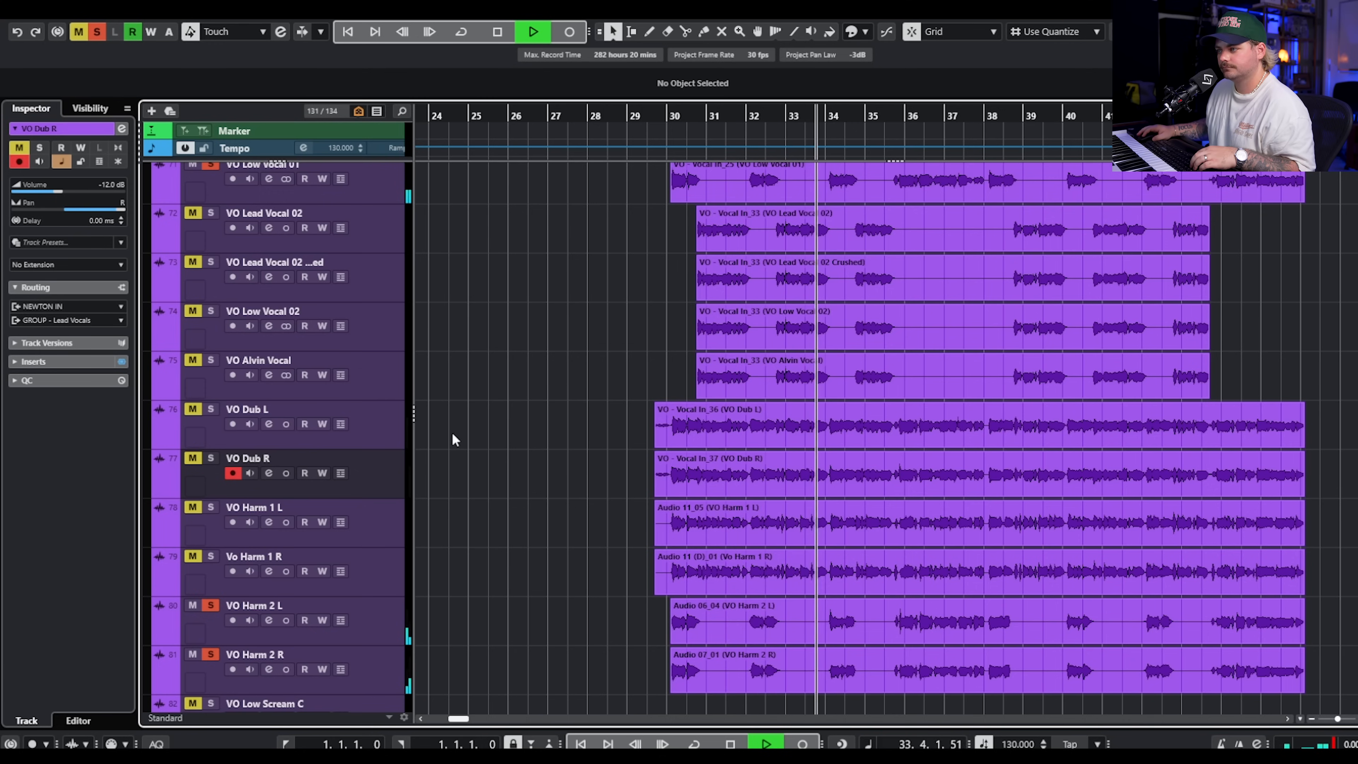
pyautogui.scroll(2, 509, 413)
pyautogui.press('space')
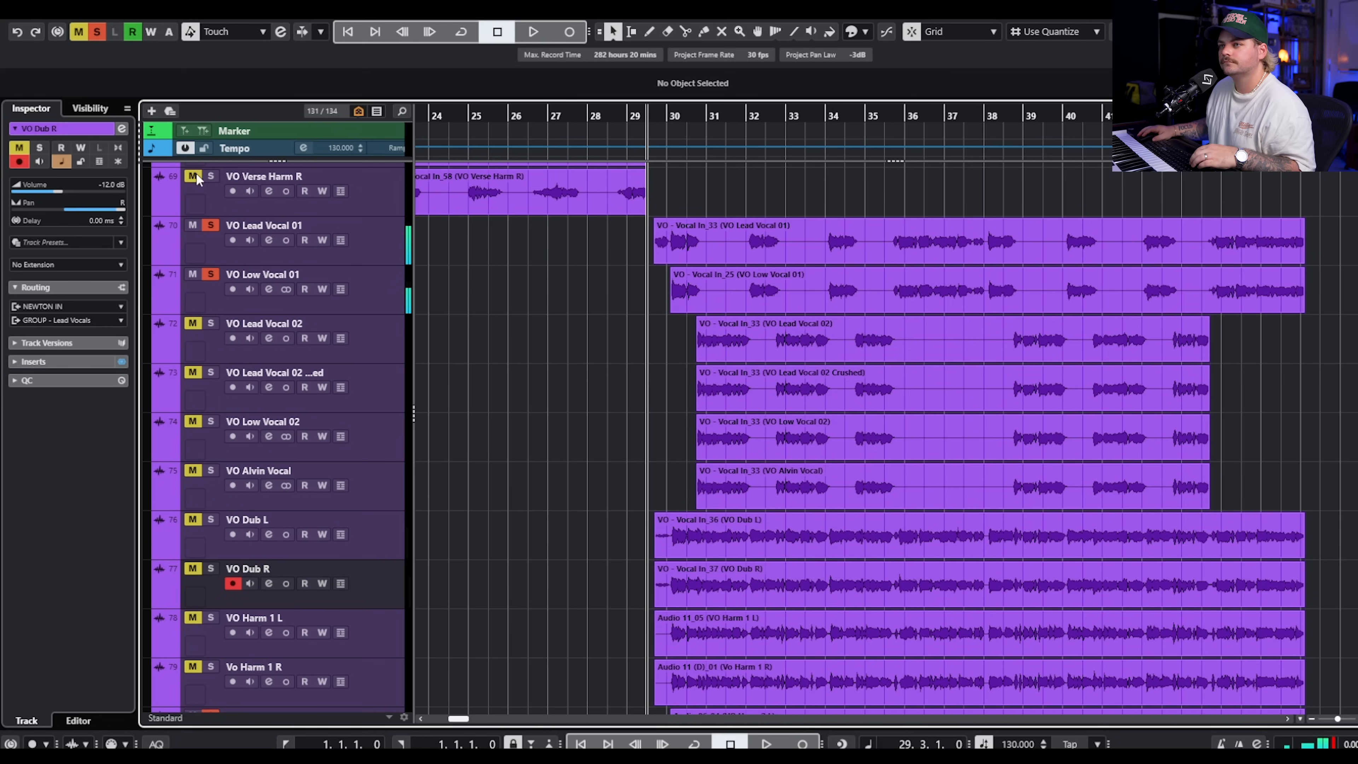
pyautogui.click(97, 32)
# Solo VO Lead Vocal 02 Crushed, inspect the Decapitator insert on its channel, and start playback from bar 29.3.
pyautogui.click(211, 323)
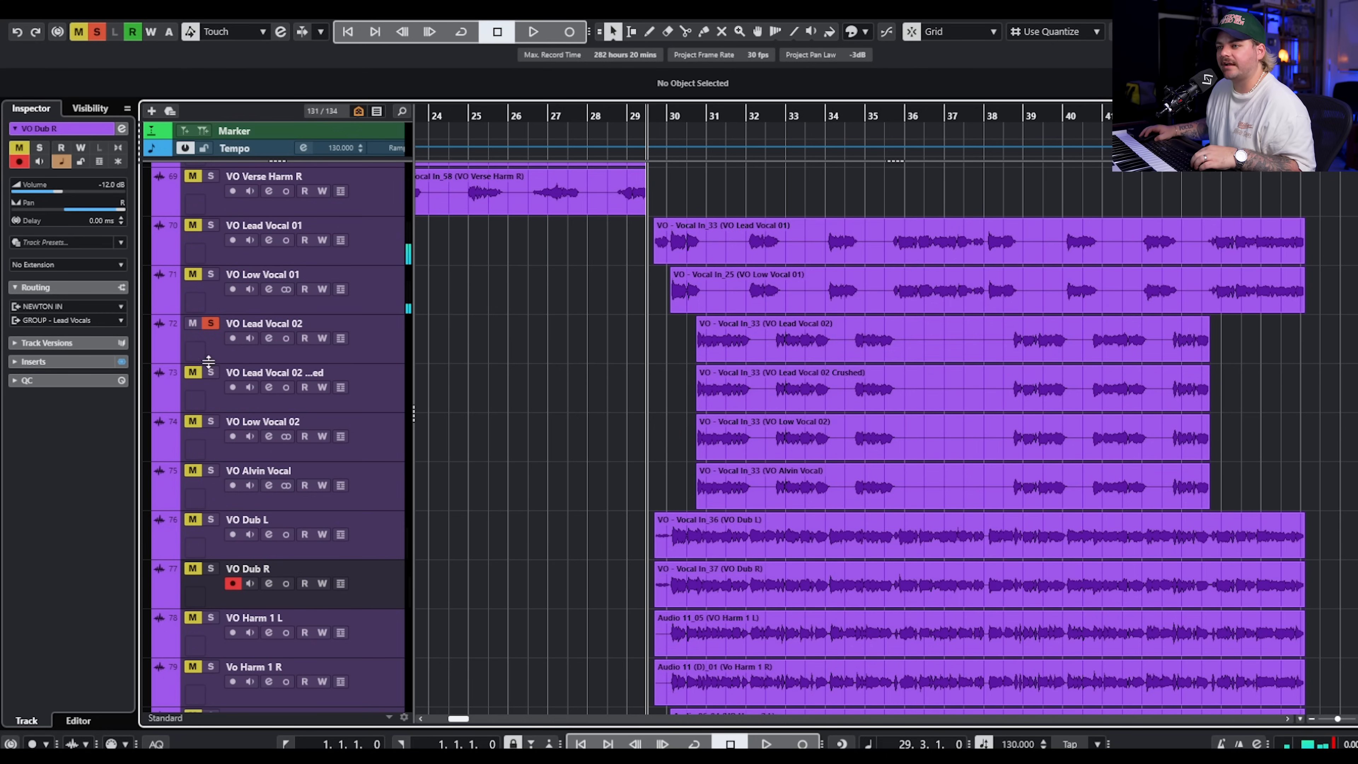
pyautogui.click(214, 359)
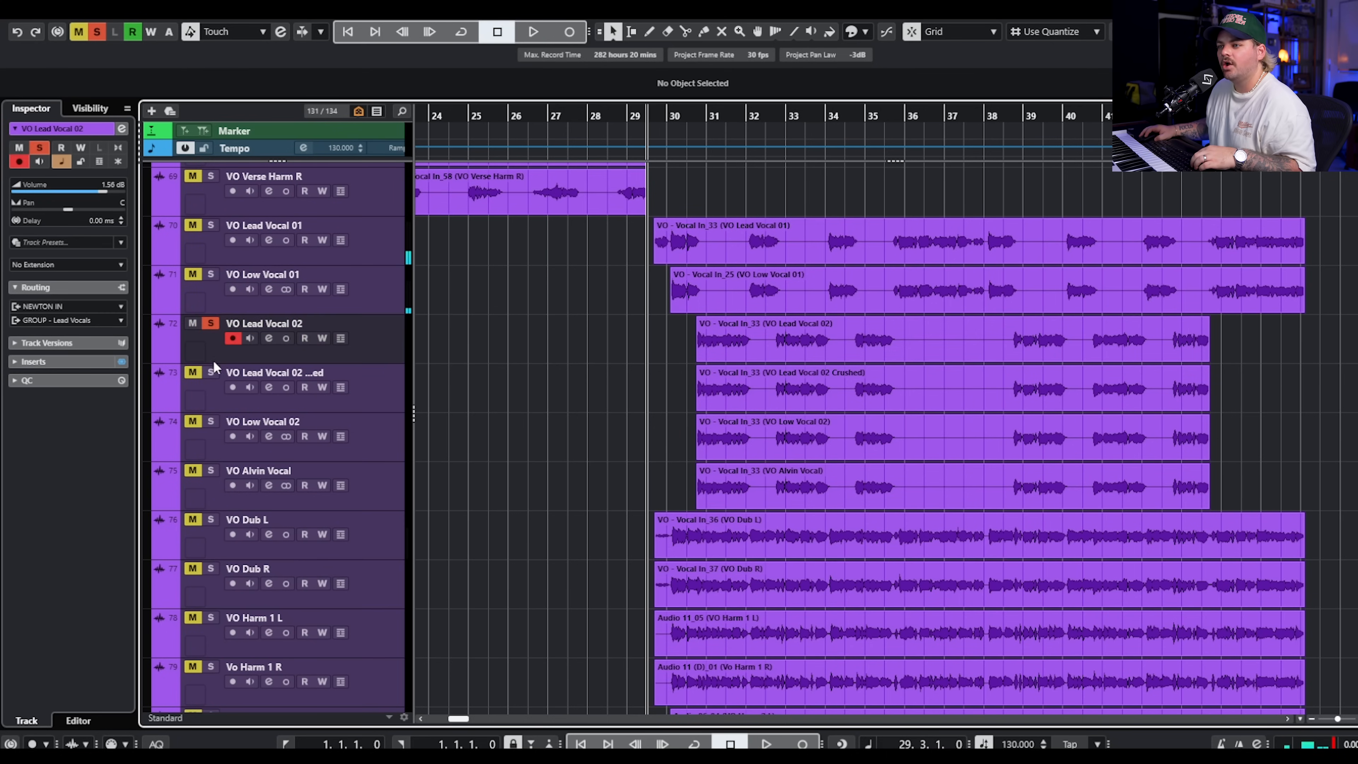
pyautogui.click(322, 387)
pyautogui.click(304, 387)
pyautogui.click(378, 381)
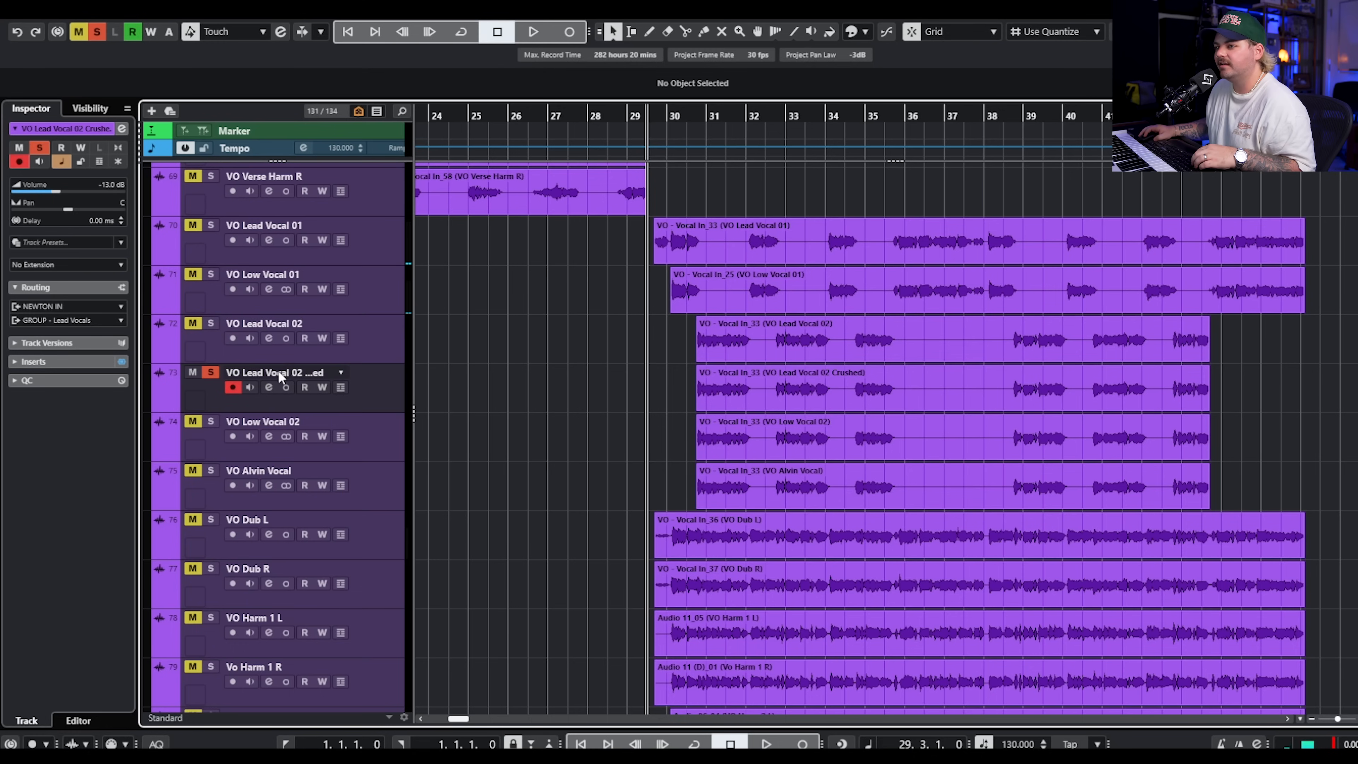
pyautogui.click(269, 387)
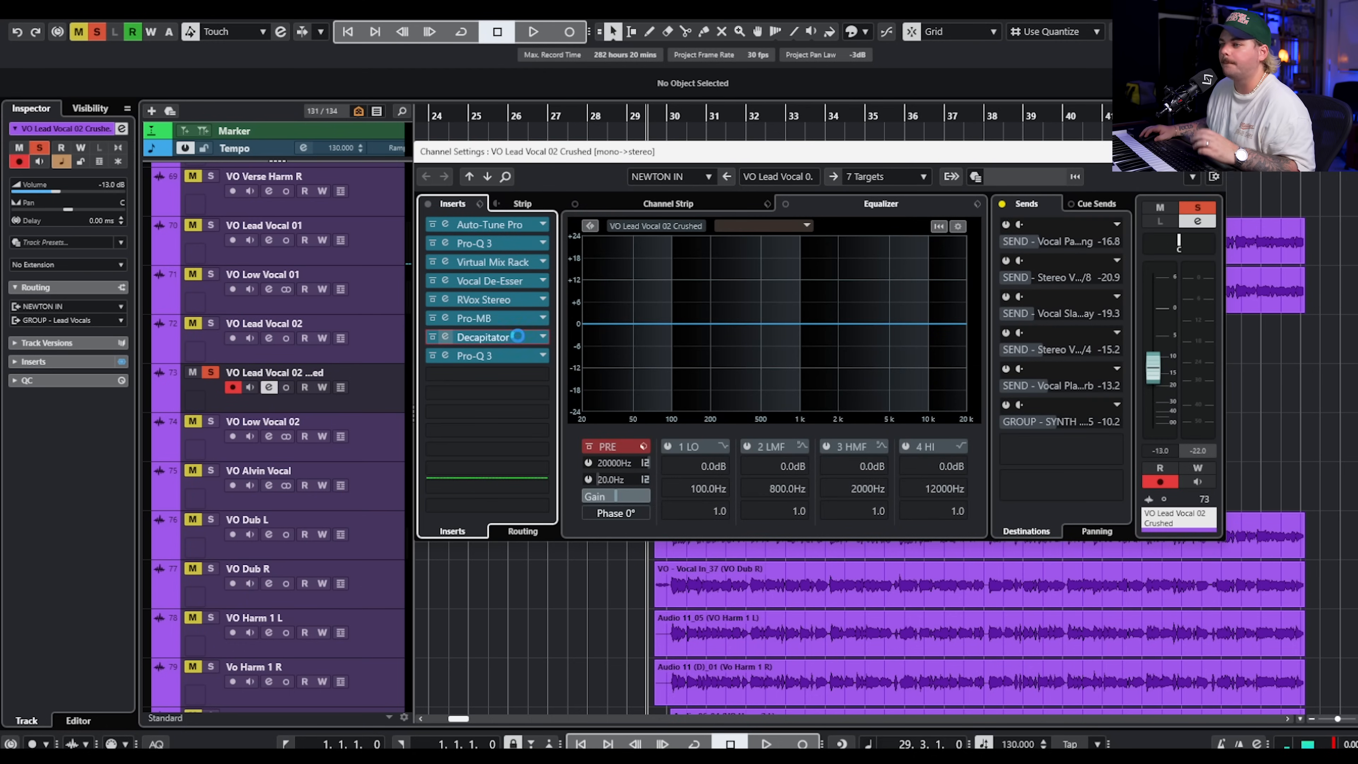
pyautogui.click(445, 337)
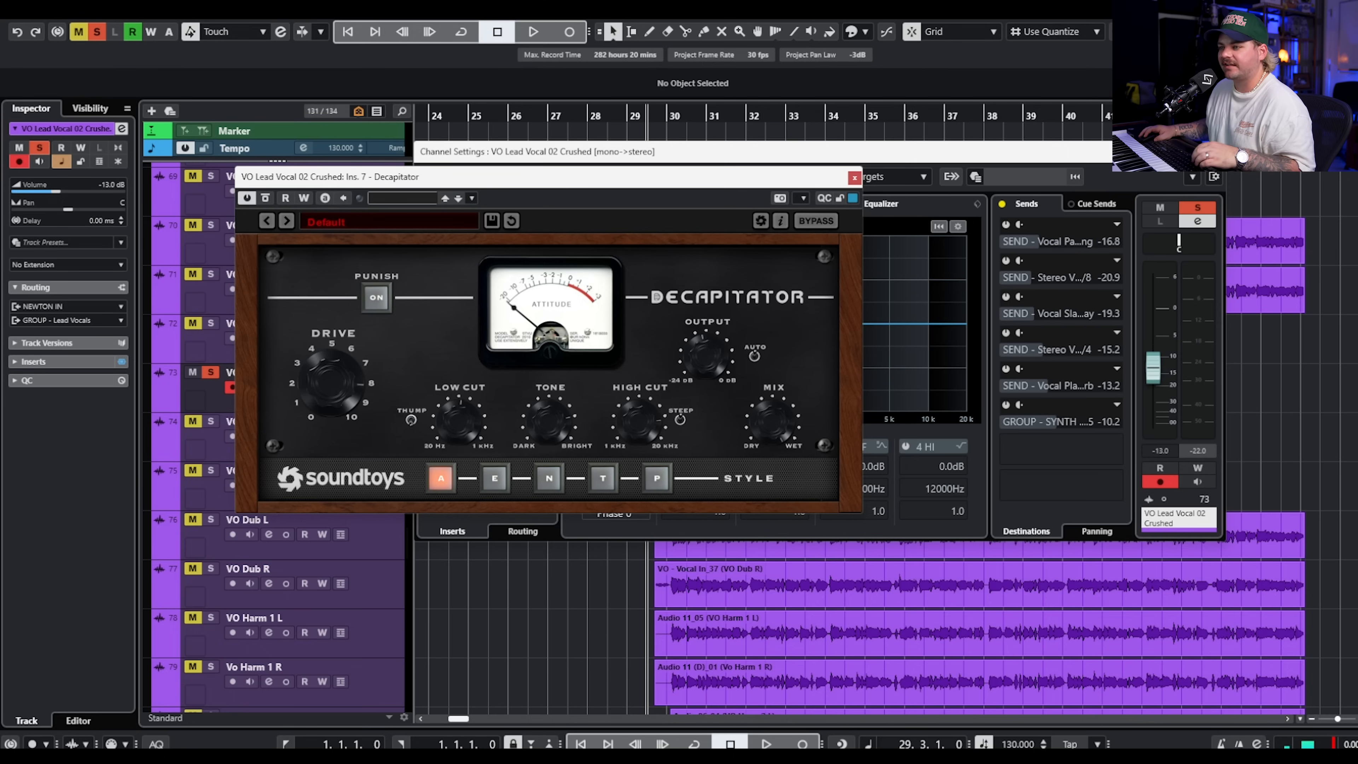
pyautogui.press('space')
pyautogui.click(1216, 152)
pyautogui.click(854, 180)
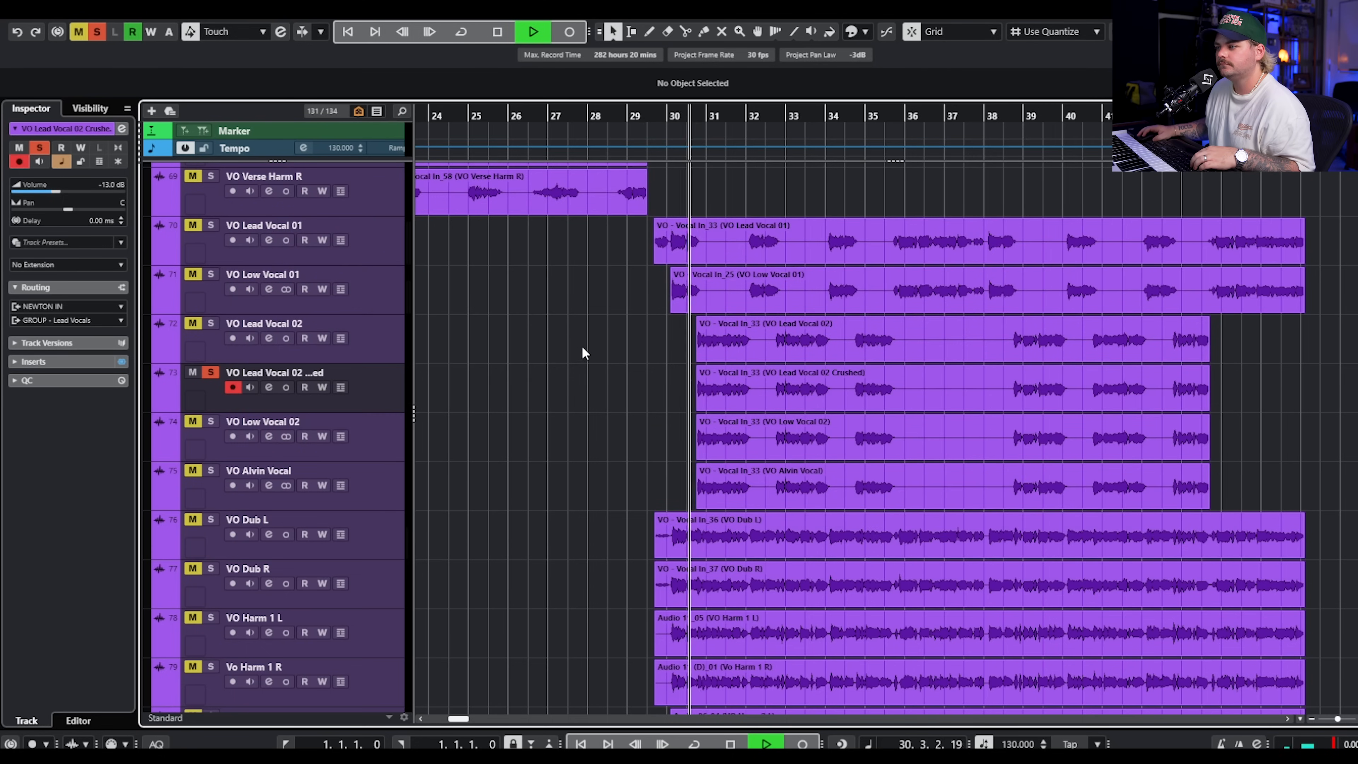
# Compare the crushed vocal with and without VO Lead Vocal 02 in the solo, and add VO Low Vocal 02.
pyautogui.click(212, 323)
pyautogui.click(212, 323)
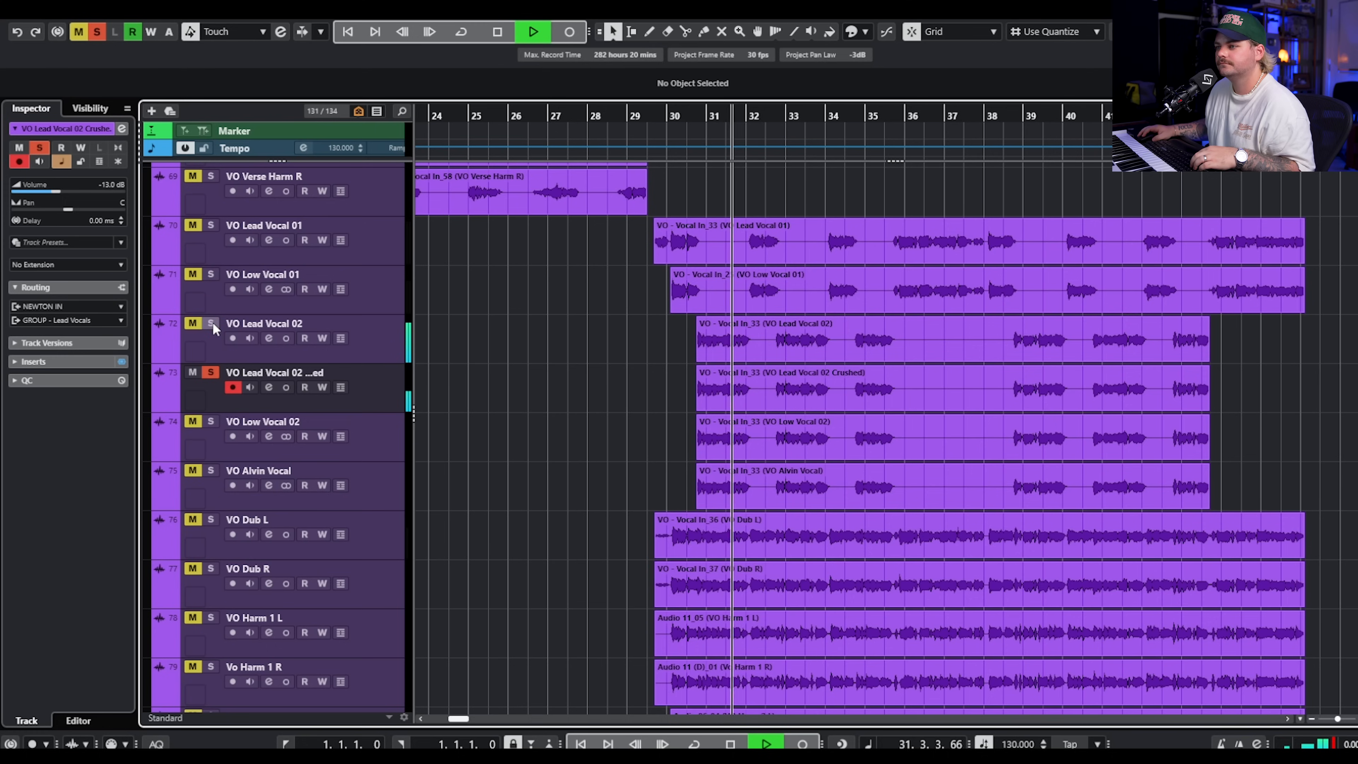
pyautogui.click(212, 323)
pyautogui.click(211, 422)
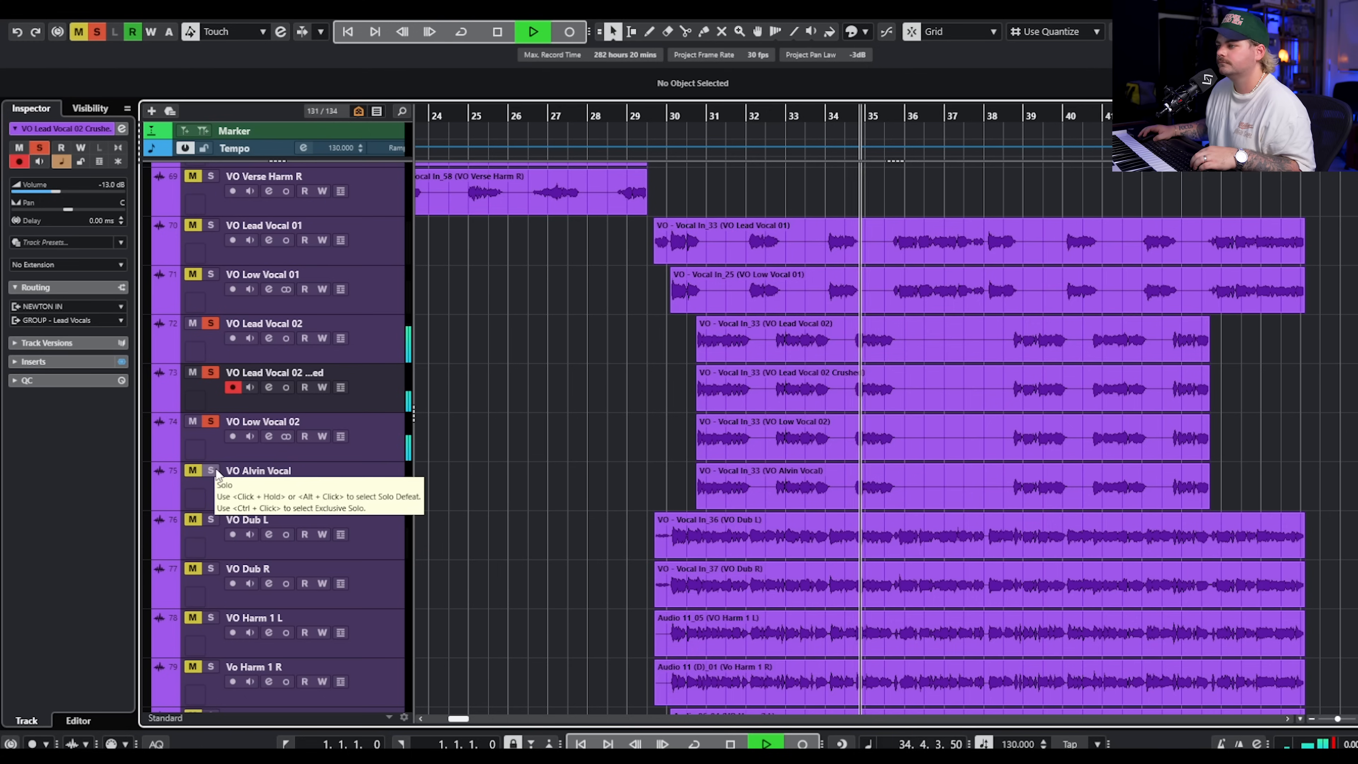
# Play VO Low Vocal 02 on its own in solo, and switch the solo to VO Alvin Vocal.
pyautogui.press('space')
pyautogui.press('space')
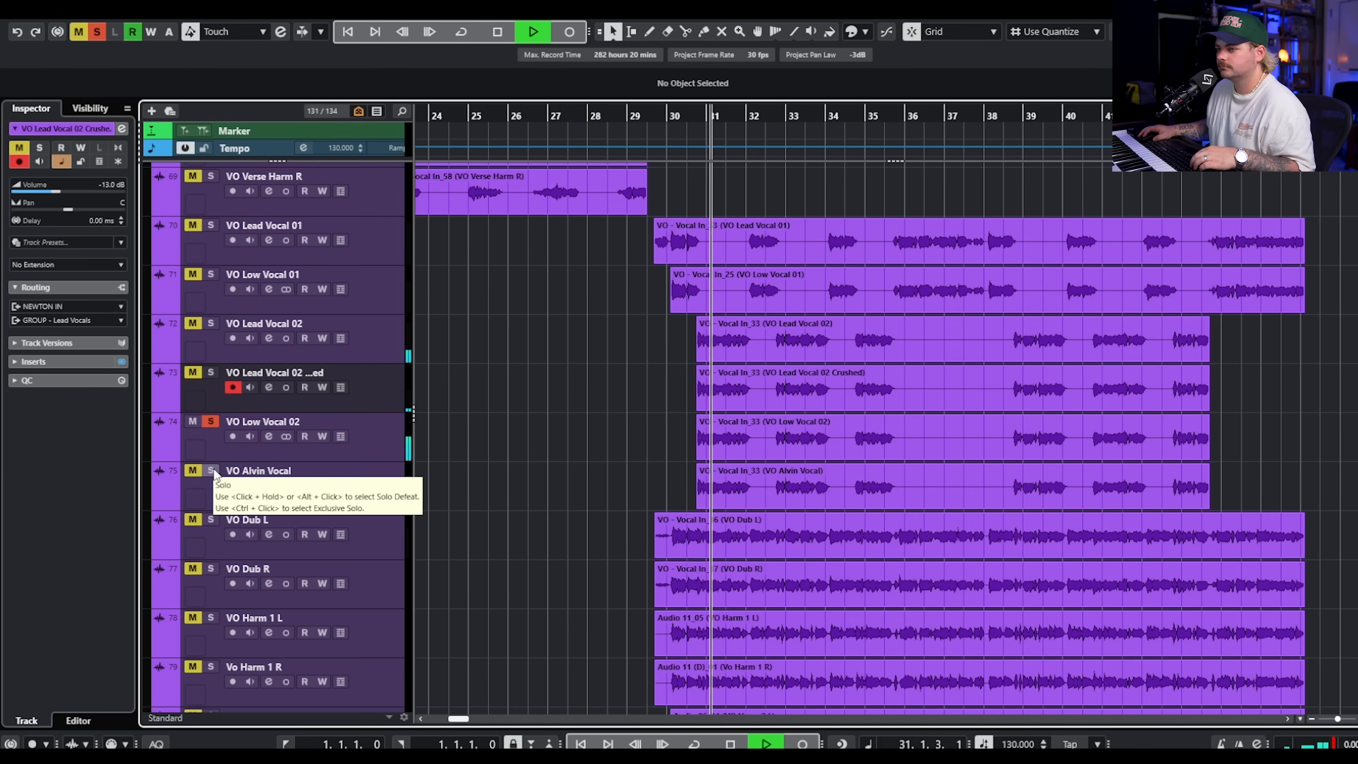
pyautogui.keyDown('ctrl'); pyautogui.click(212, 470); pyautogui.keyUp('ctrl')
pyautogui.click(345, 481)
pyautogui.press('space')
# Inspect the Auto-Tune Pro insert on the VO Alvin Vocal channel, and close both windows.
pyautogui.click(268, 485)
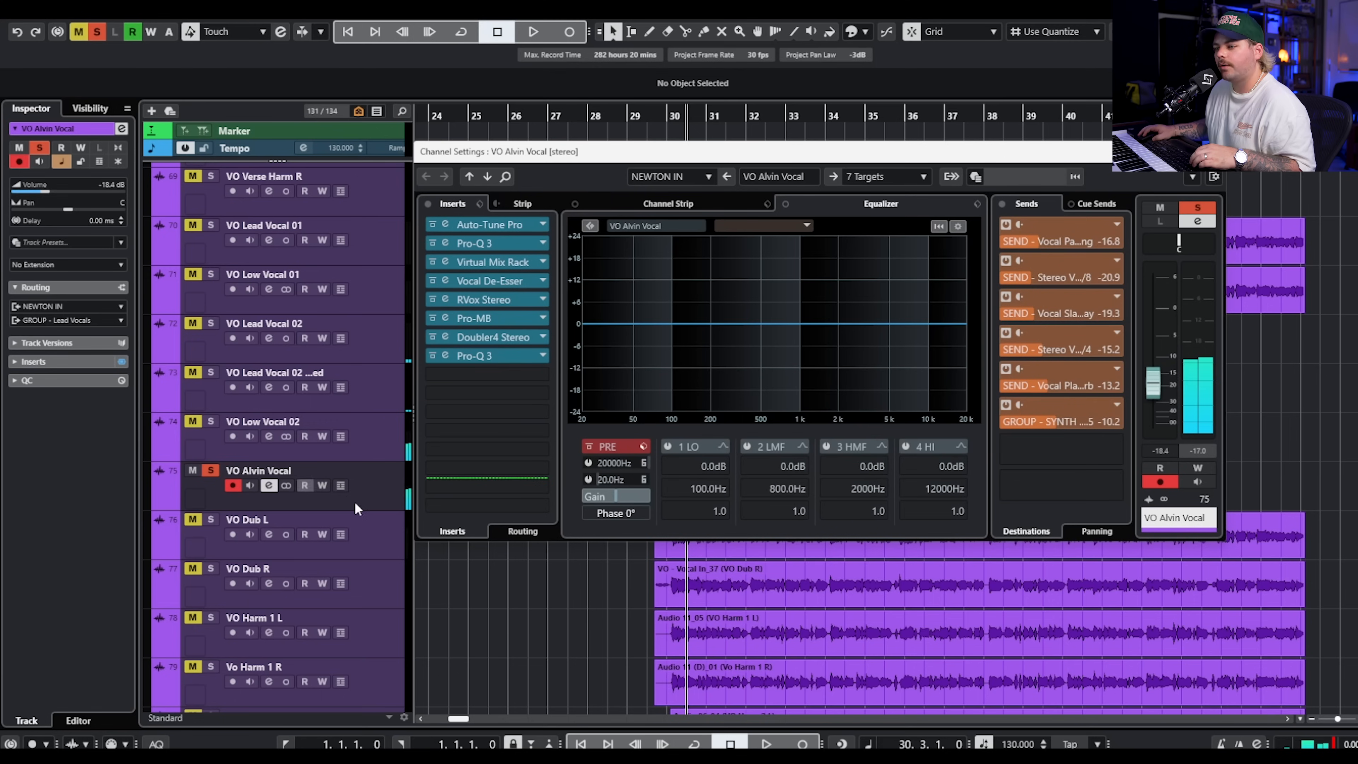
pyautogui.click(489, 224)
pyautogui.moveTo(1355, 141); pyautogui.dragTo(723, 133)
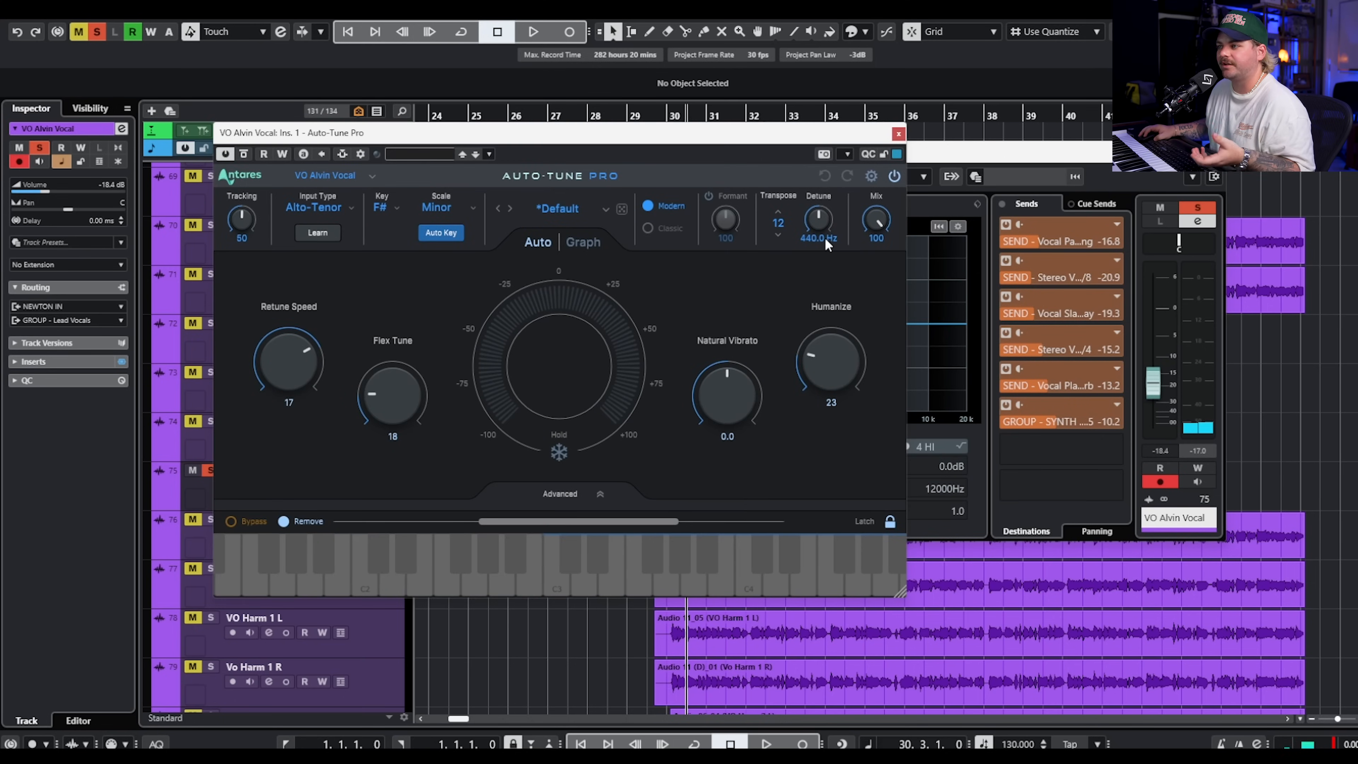
pyautogui.click(898, 134)
pyautogui.click(1216, 152)
# Replace the Alvin vocal solo with VO Harm 1 L and R, and play the harmony pair from bar 29.4.
pyautogui.scroll(-3, 279, 249)
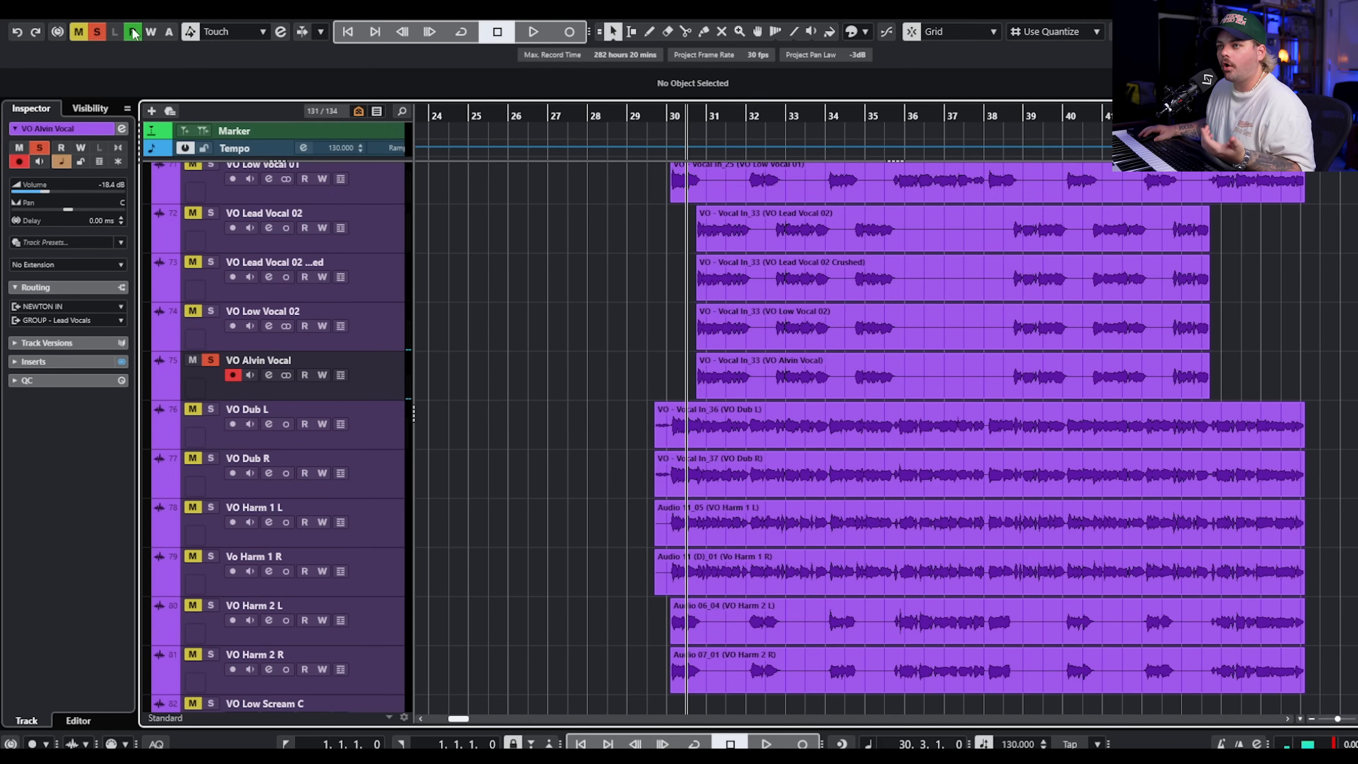
pyautogui.click(96, 33)
pyautogui.click(210, 506)
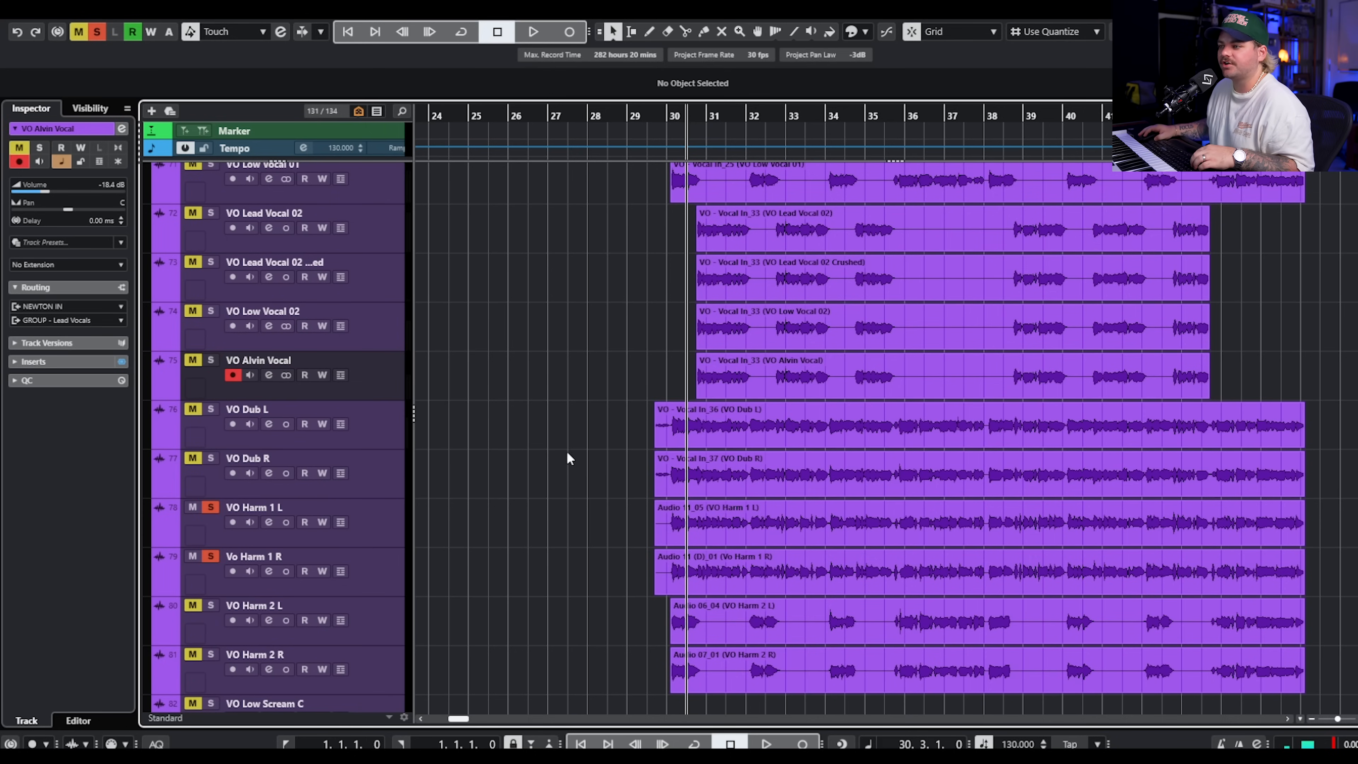
pyautogui.click(654, 114)
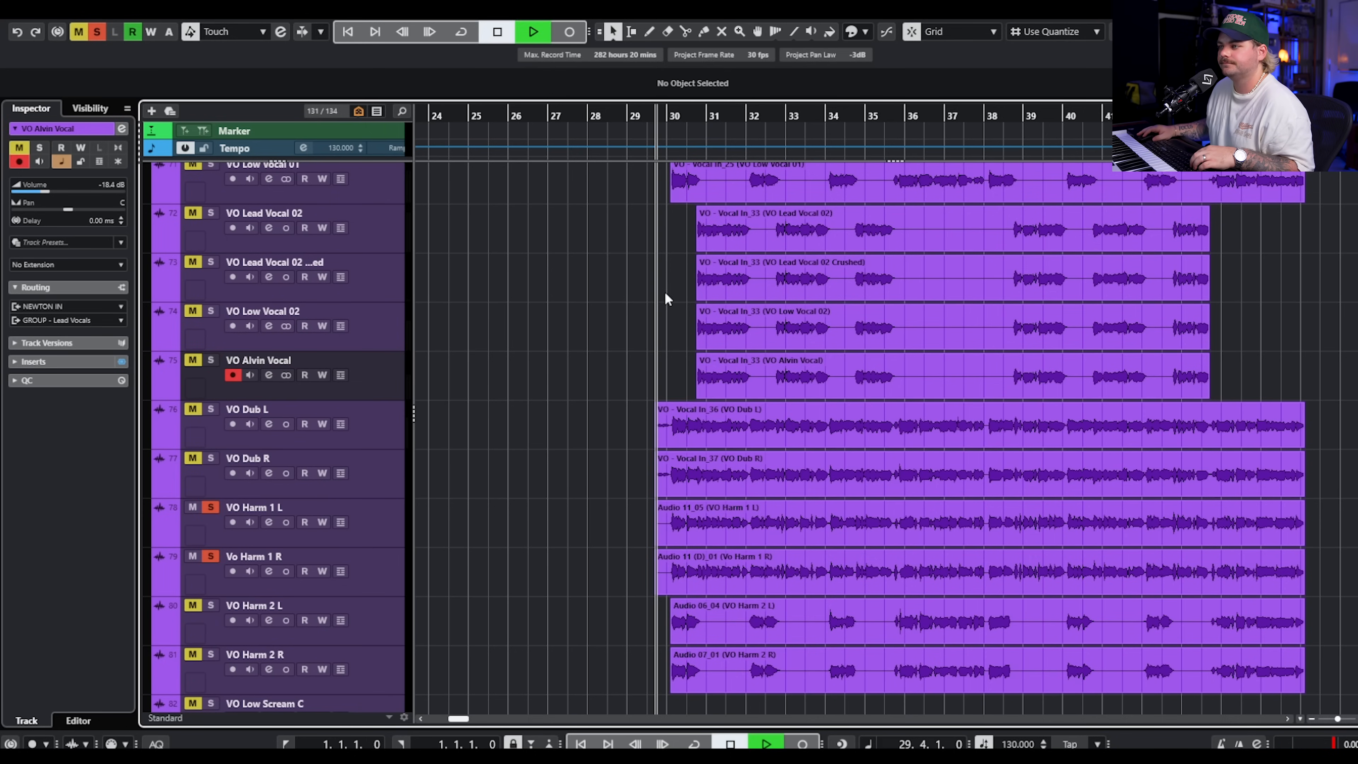
pyautogui.press('space')
pyautogui.scroll(-3, 668, 284)
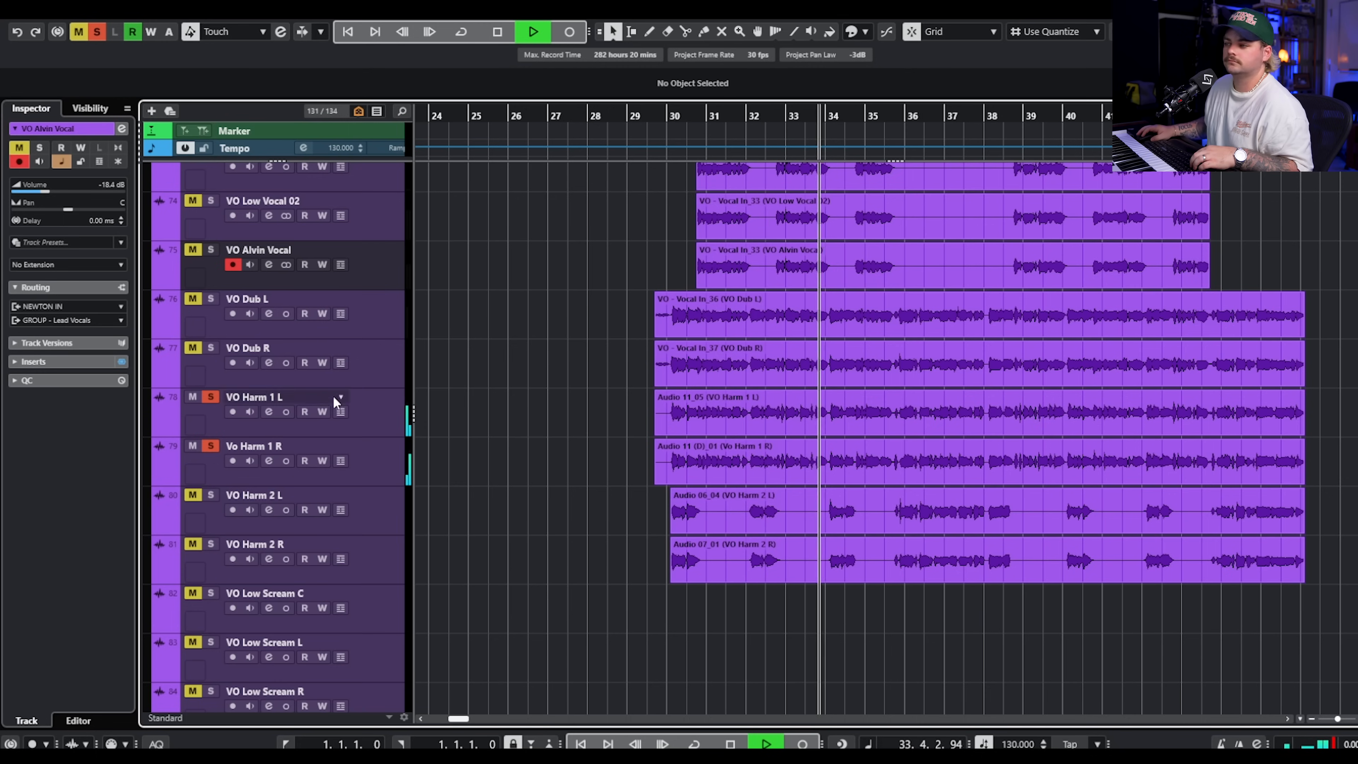
pyautogui.press('space')
# Look over the vocal layers from bar 30, marking out the lead, dub, harmony, low and Alvin vocal clips in turn.
pyautogui.scroll(10, 435, 356)
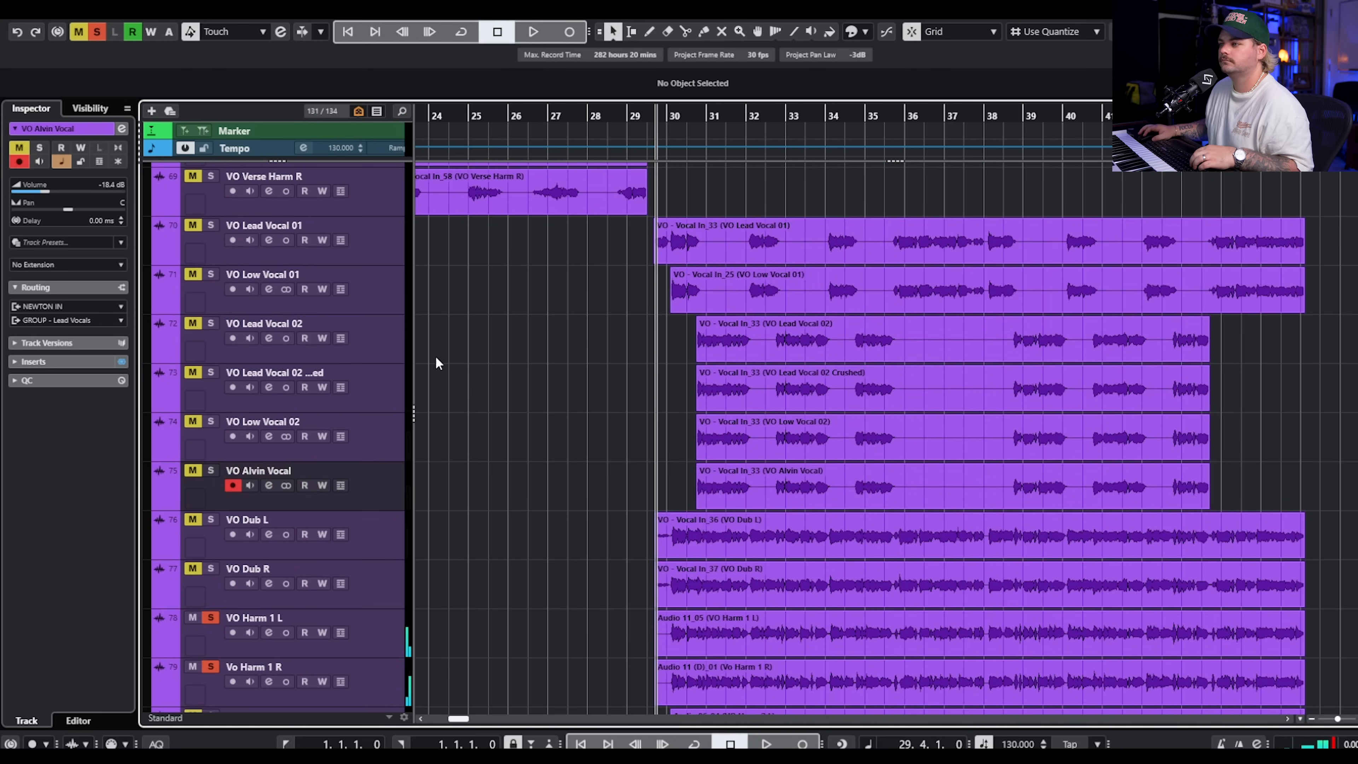
pyautogui.scroll(4, 578, 427)
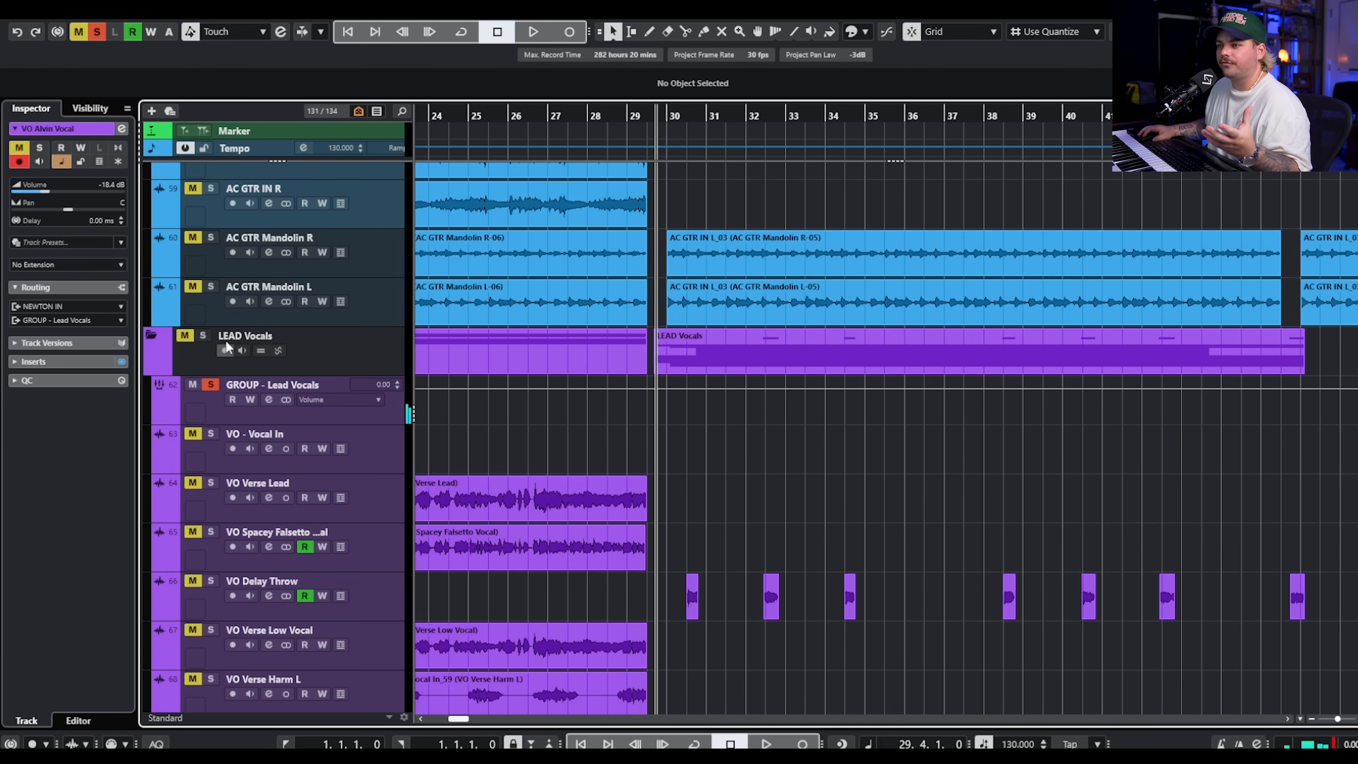
pyautogui.scroll(-10, 697, 450)
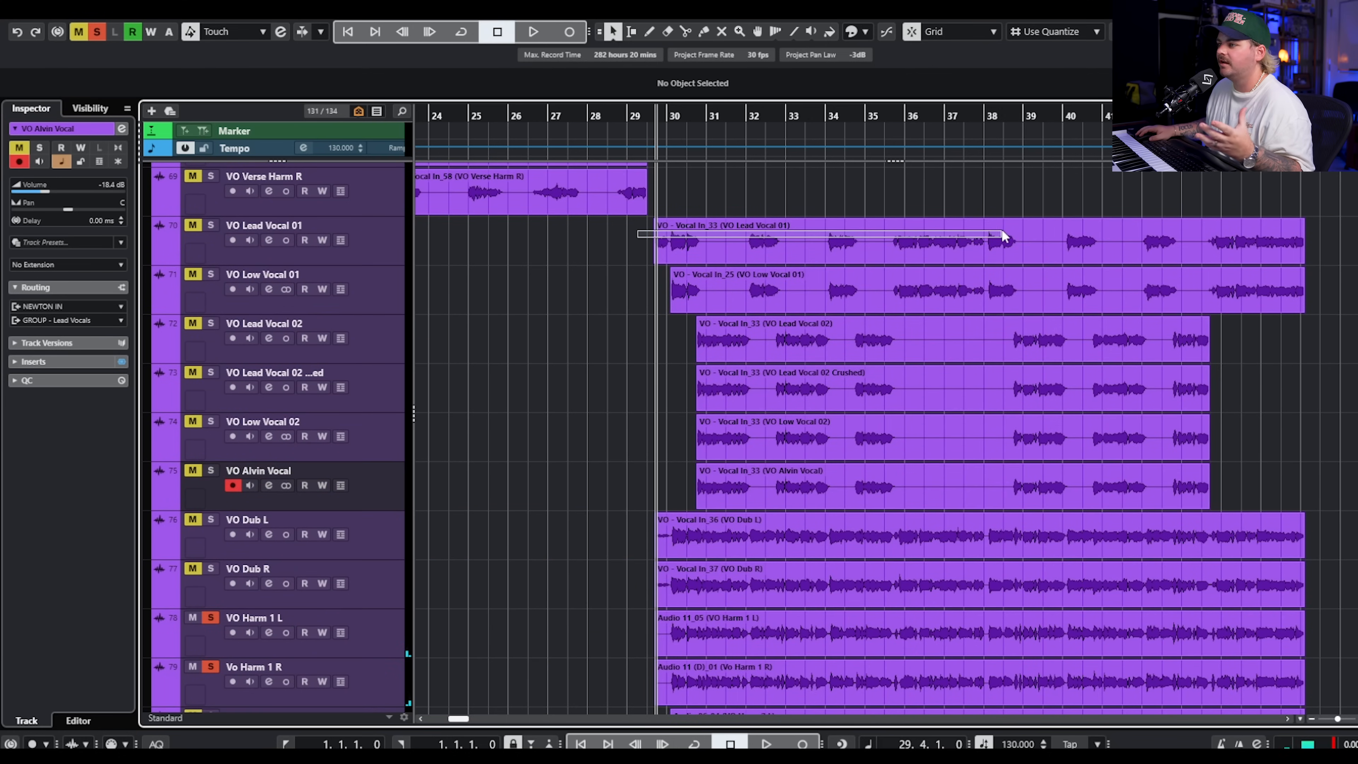
pyautogui.click(1009, 235)
pyautogui.scroll(-2, 599, 478)
pyautogui.moveTo(613, 434); pyautogui.dragTo(805, 551)
pyautogui.scroll(-2, 761, 592)
pyautogui.moveTo(636, 506); pyautogui.dragTo(784, 580)
pyautogui.moveTo(791, 633); pyautogui.dragTo(765, 525)
pyautogui.scroll(2, 695, 484)
pyautogui.moveTo(625, 328); pyautogui.dragTo(889, 375)
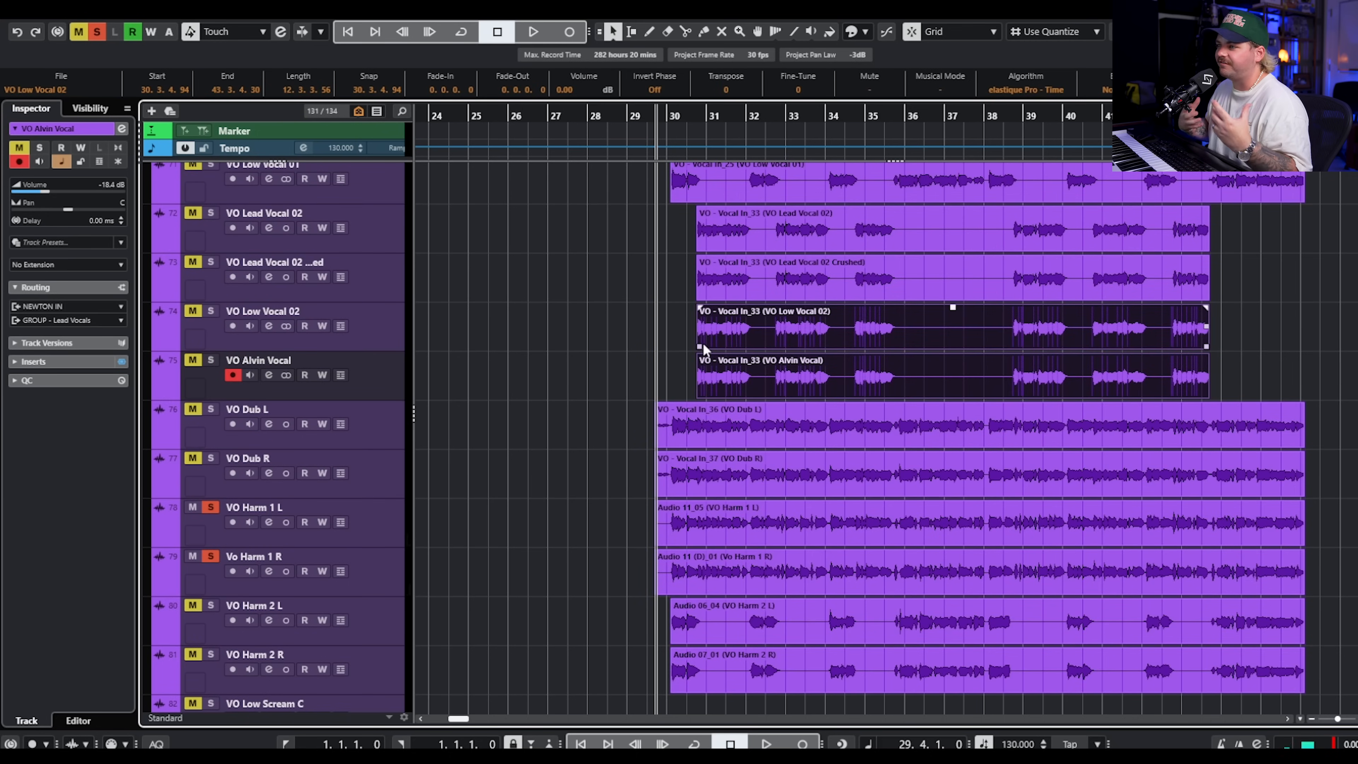
# Play the full lead vocal stack in solo from bar 29.4 to about bar 40, following the layers across the tracks.
pyautogui.press('space')
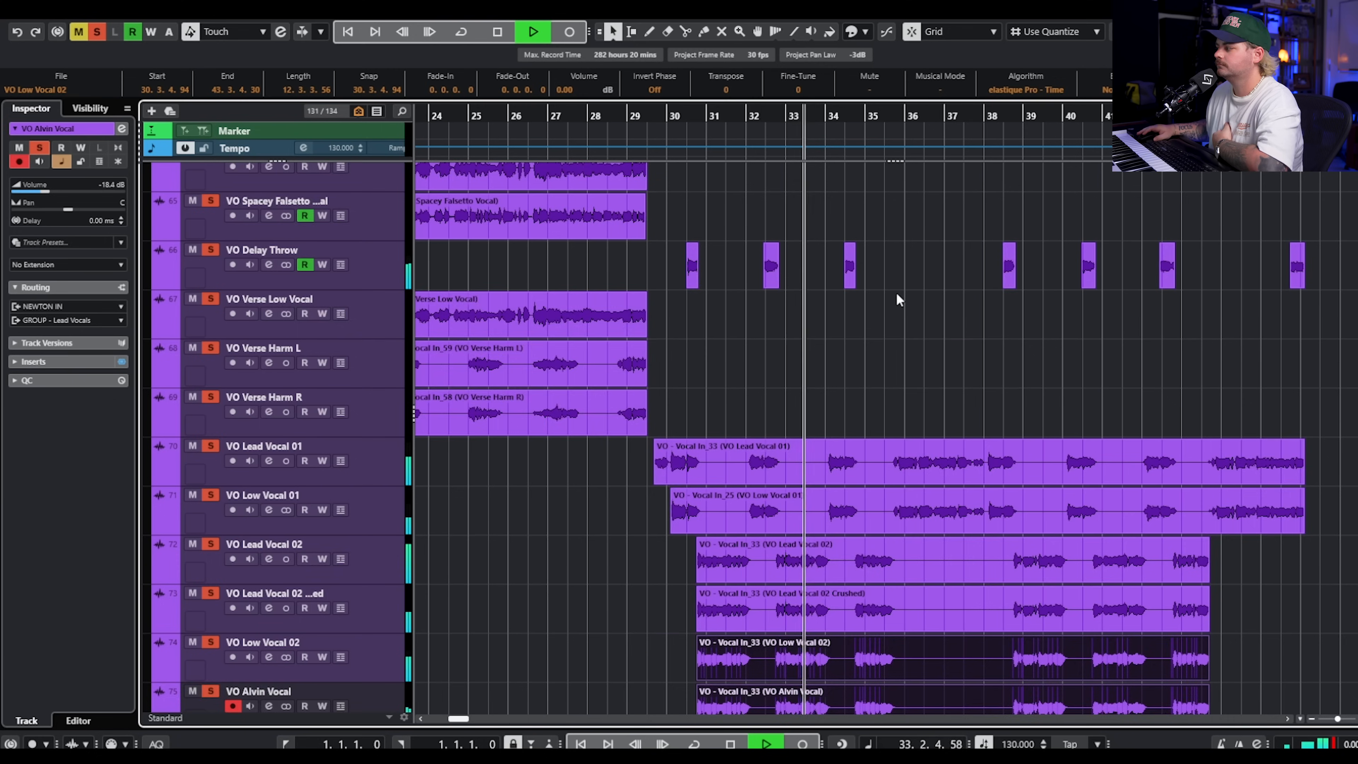
pyautogui.scroll(-2, 897, 292)
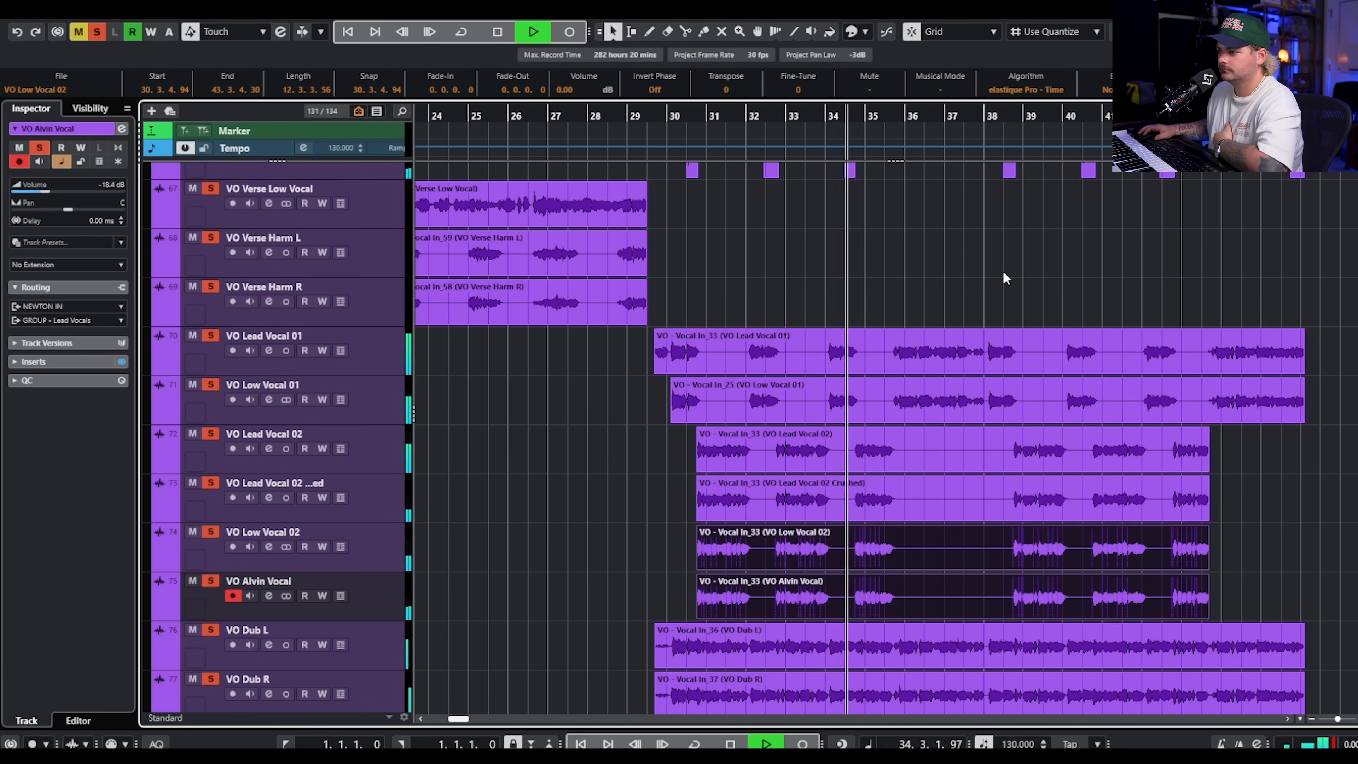
pyautogui.scroll(-4, 1003, 271)
pyautogui.scroll(-3, 1039, 218)
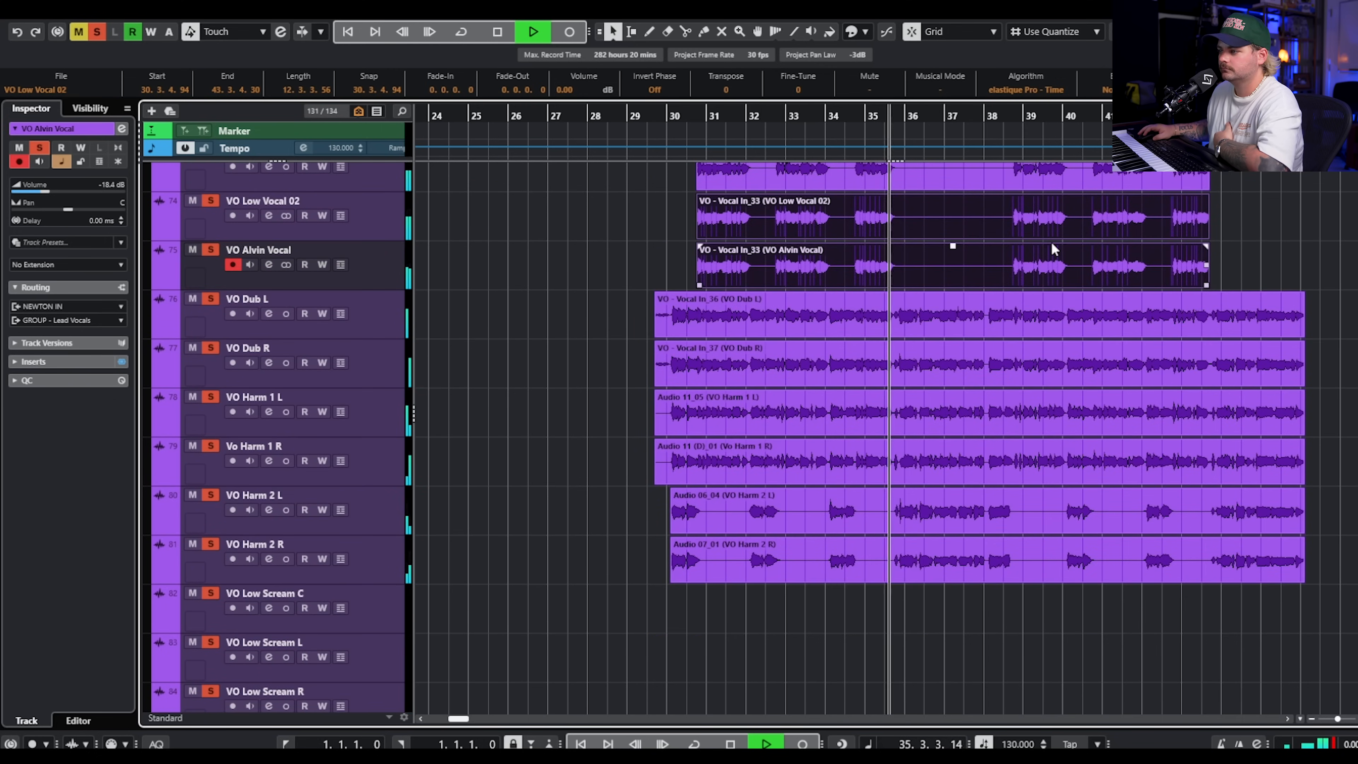
pyautogui.scroll(2, 1181, 290)
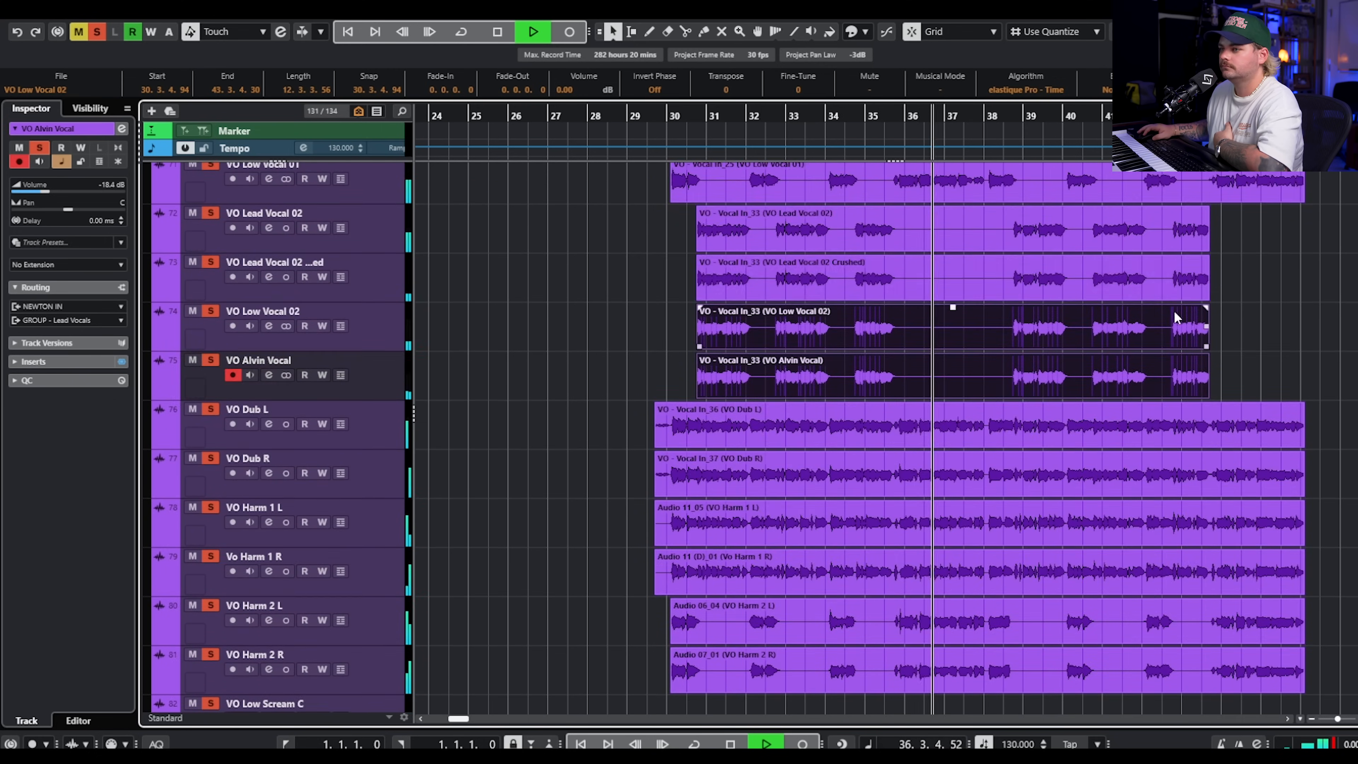
pyautogui.scroll(-15, 1185, 290)
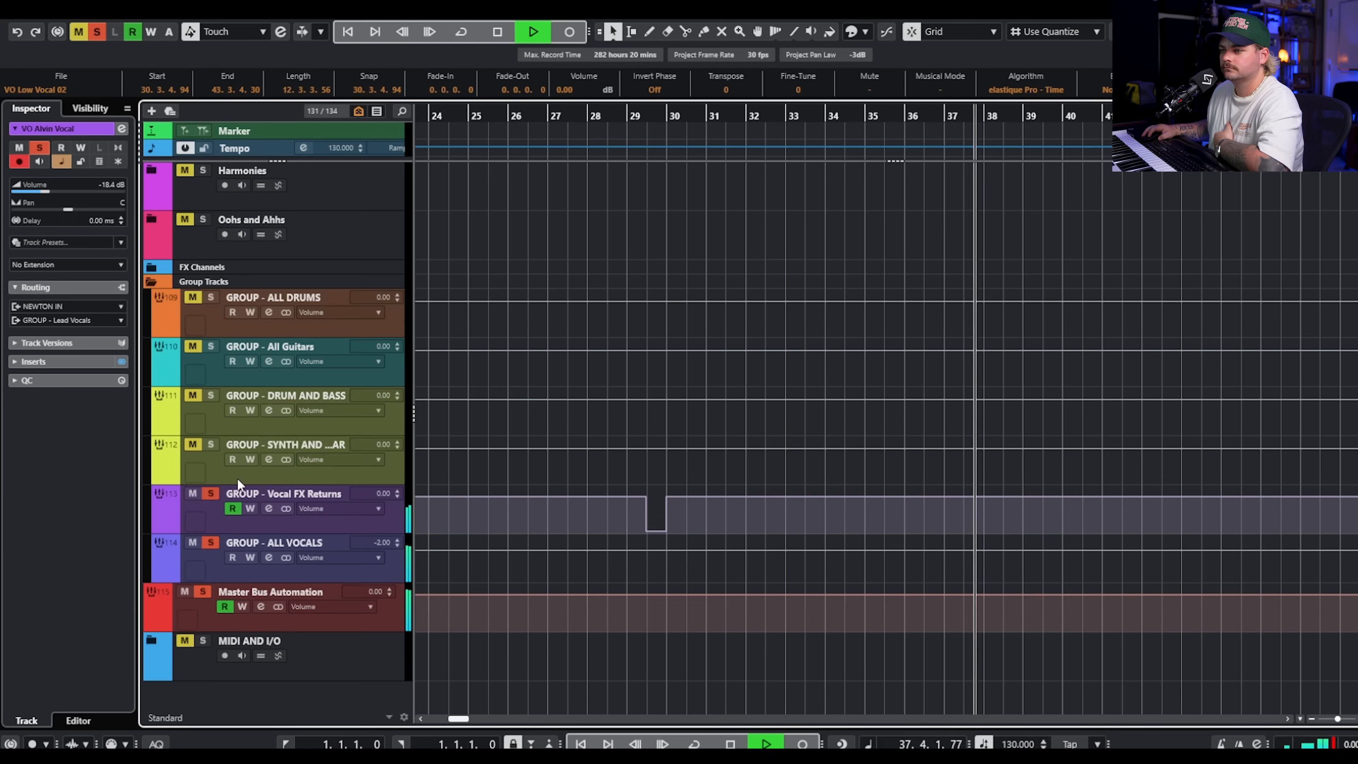
pyautogui.scroll(15, 844, 327)
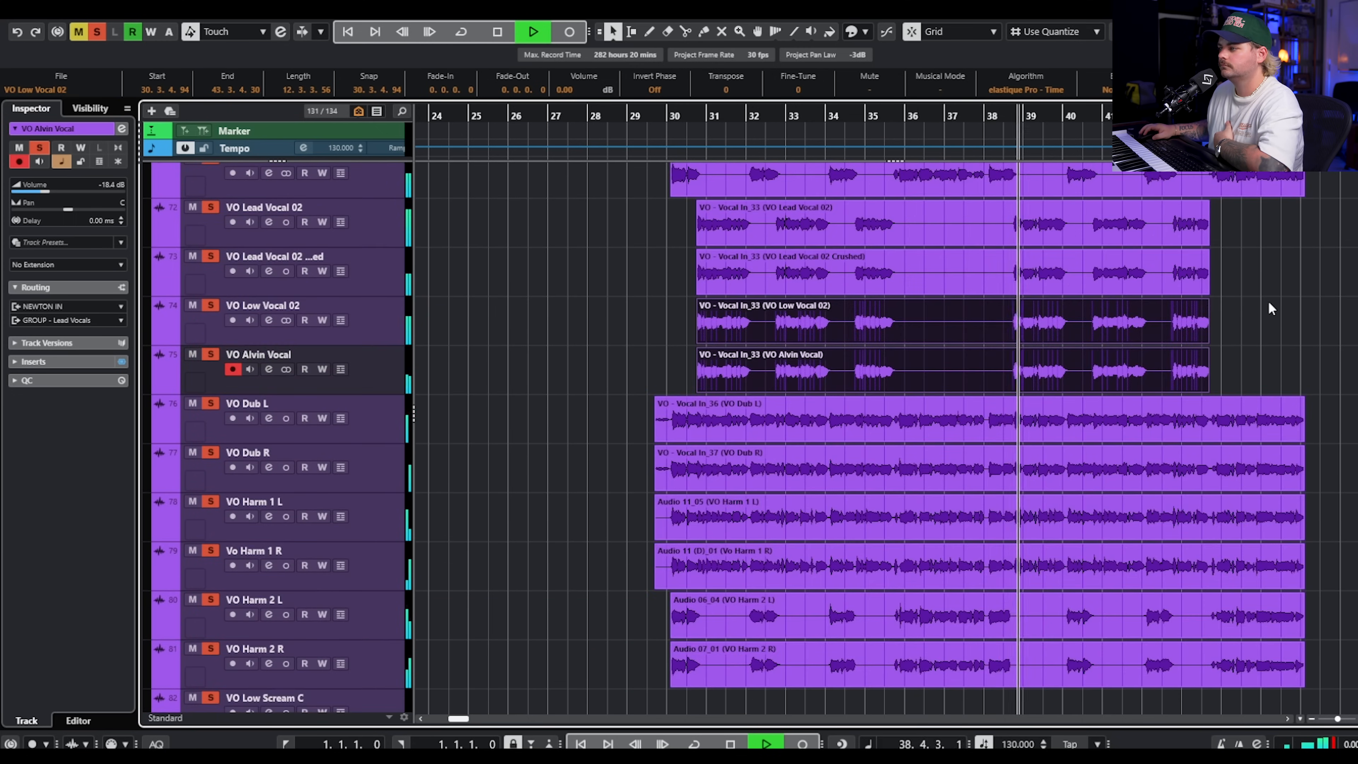
pyautogui.scroll(5, 1268, 302)
pyautogui.scroll(2, 1267, 305)
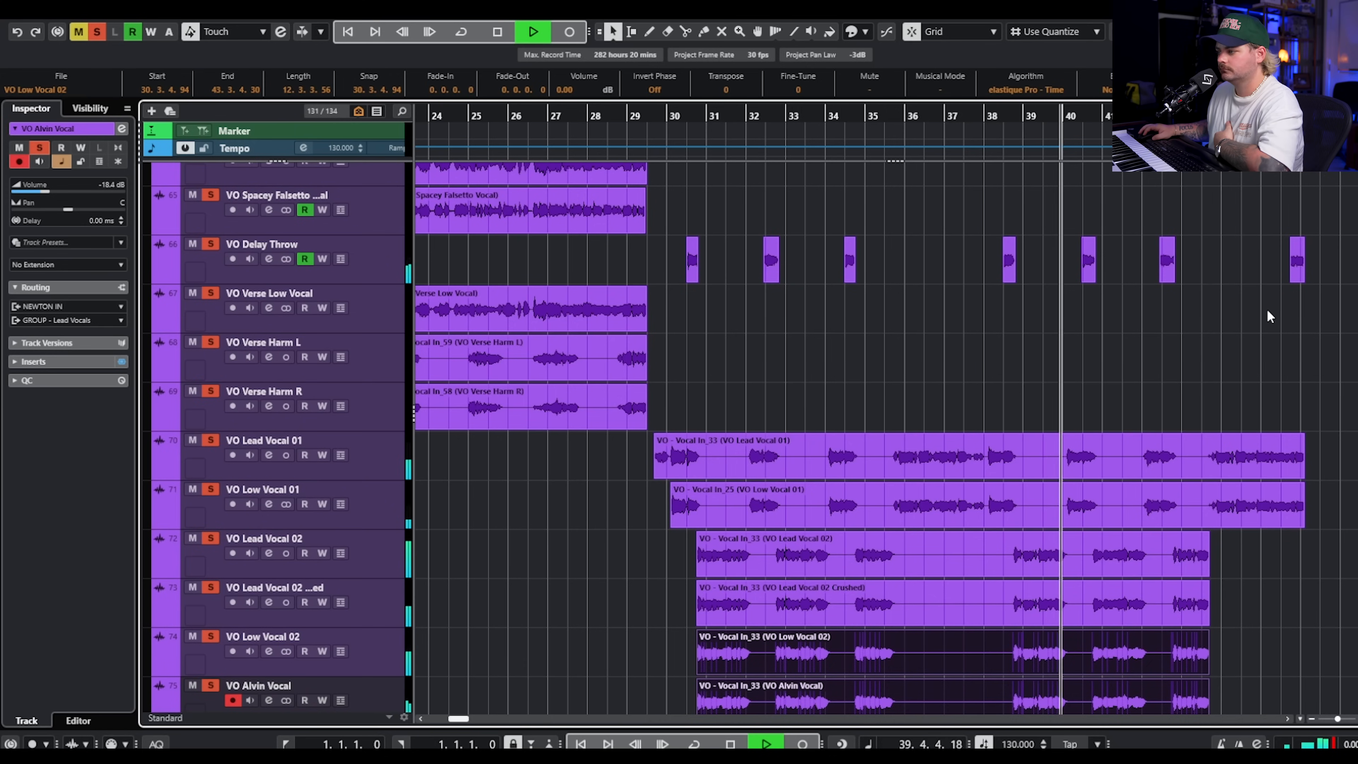
pyautogui.scroll(2, 1264, 304)
pyautogui.press('space')
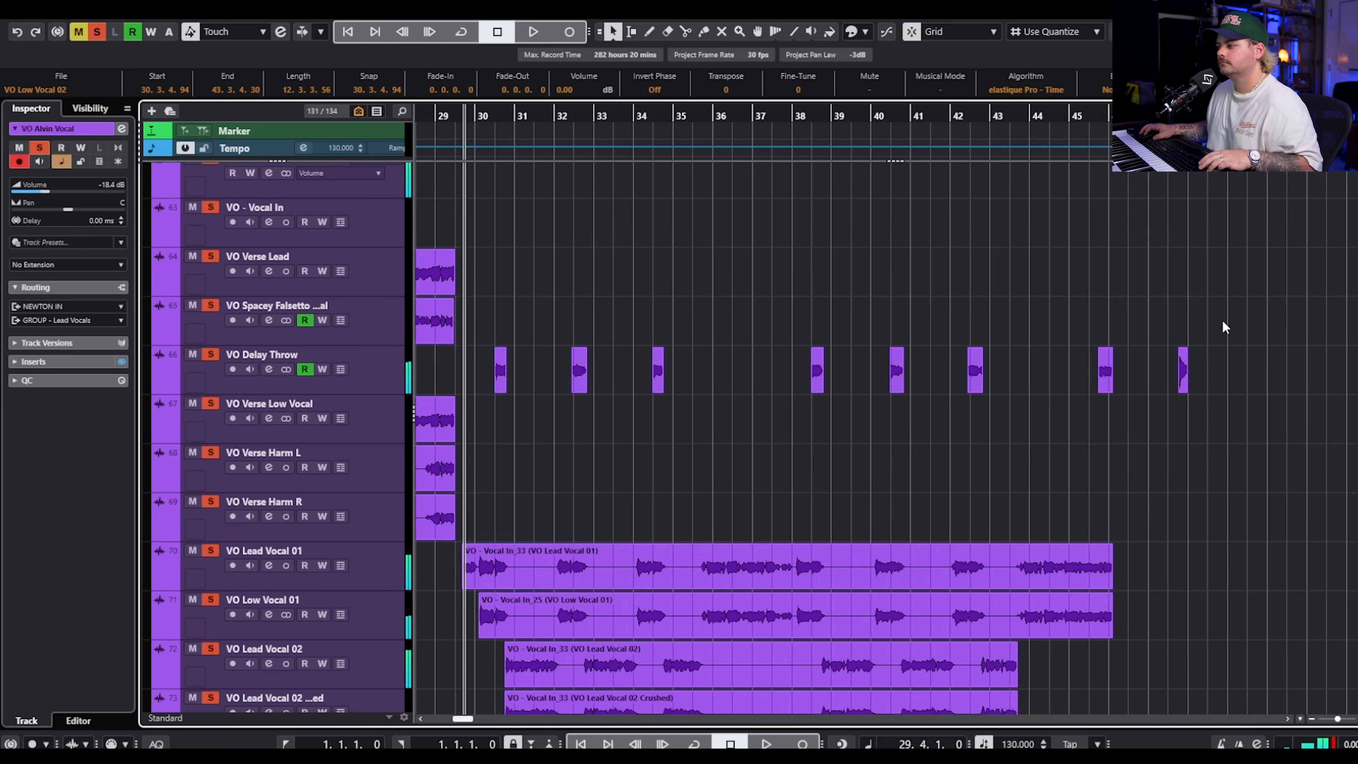
# Clear all solos and place the playback position at bar 46, where the chorus vocals end.
pyautogui.scroll(-10, 1139, 307)
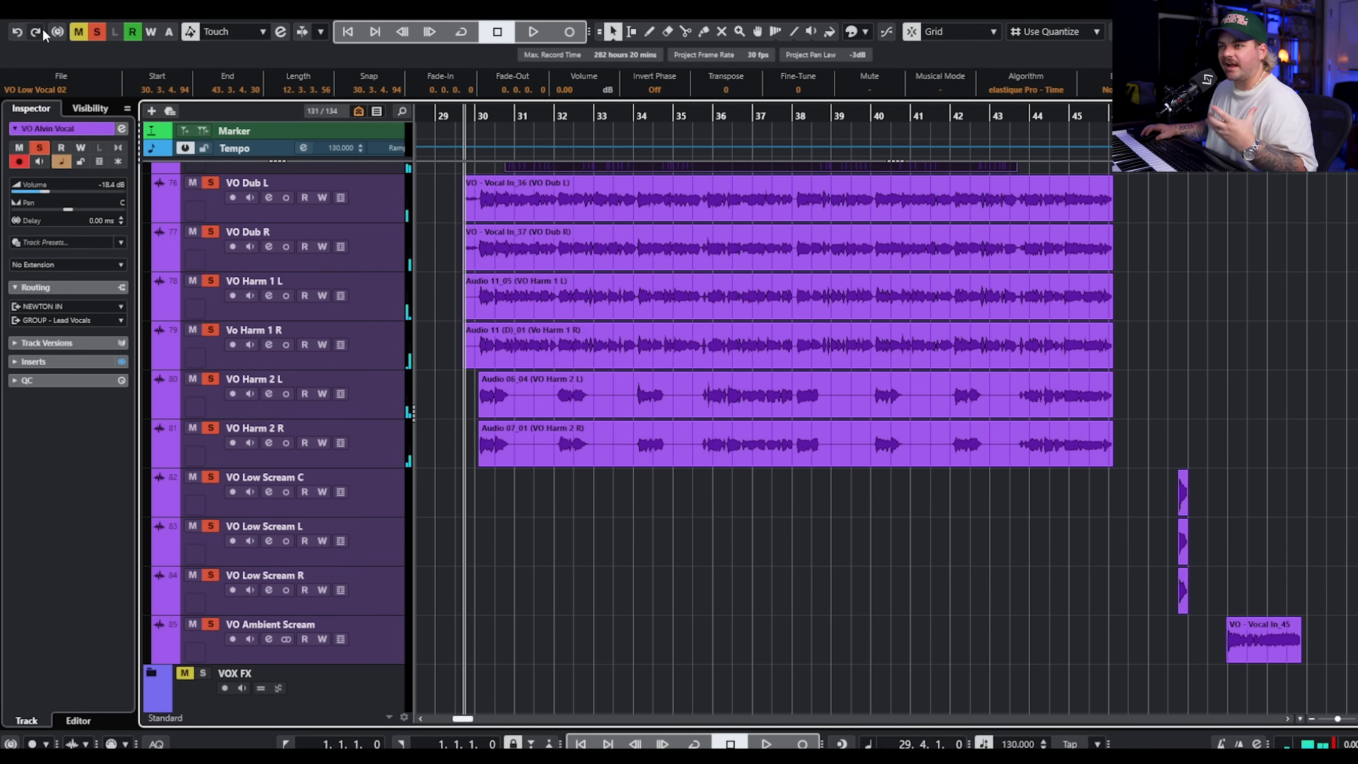
pyautogui.click(97, 32)
pyautogui.hscroll(5, 1116, 319)
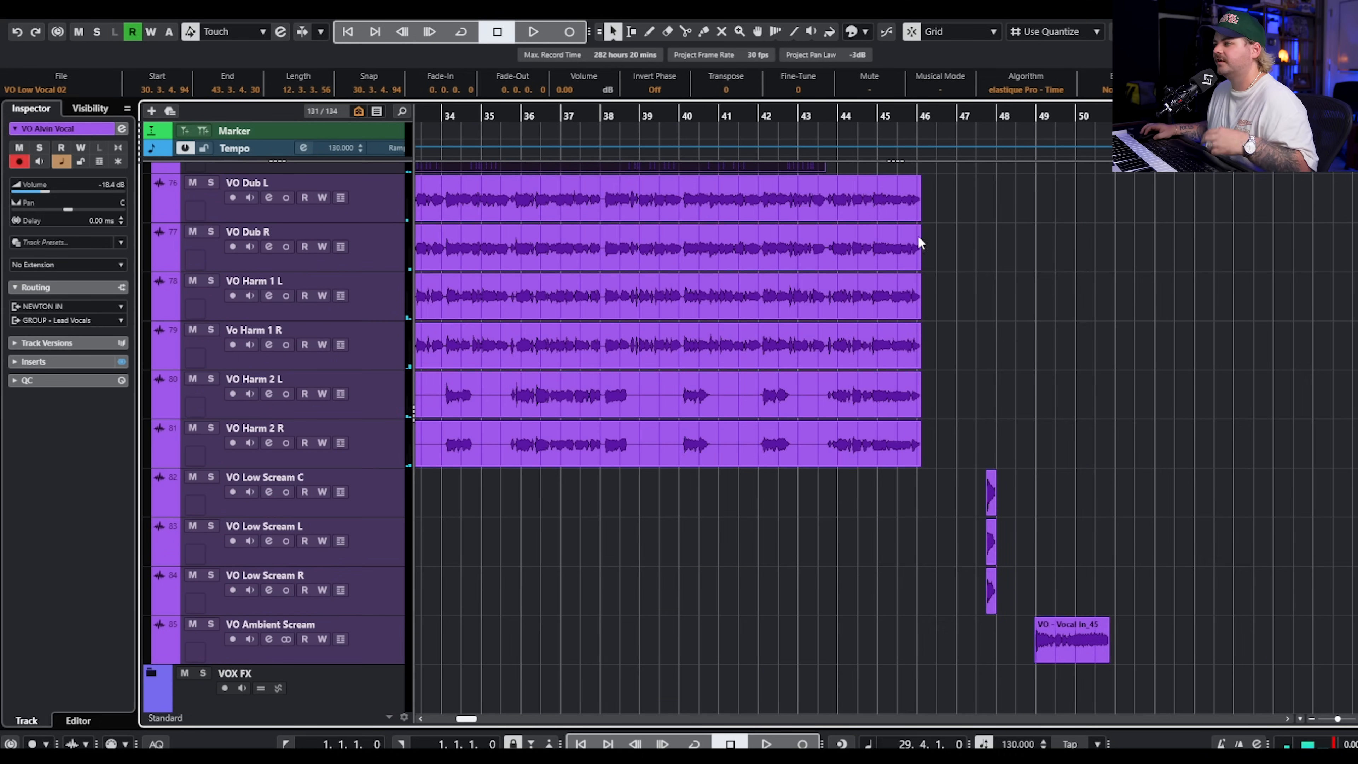
pyautogui.scroll(10, 917, 236)
pyautogui.scroll(10, 954, 275)
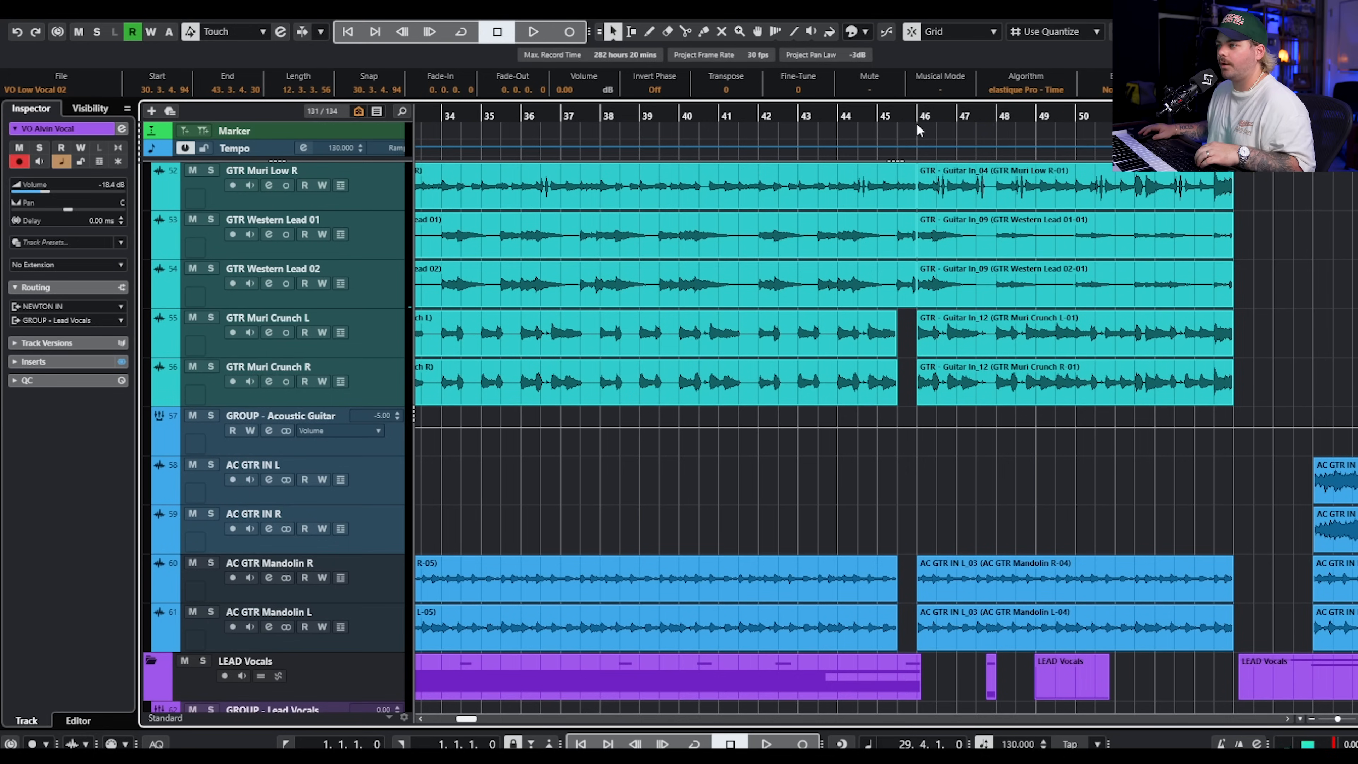
pyautogui.click(918, 127)
pyautogui.scroll(-15, 1030, 307)
pyautogui.scroll(3, 1046, 300)
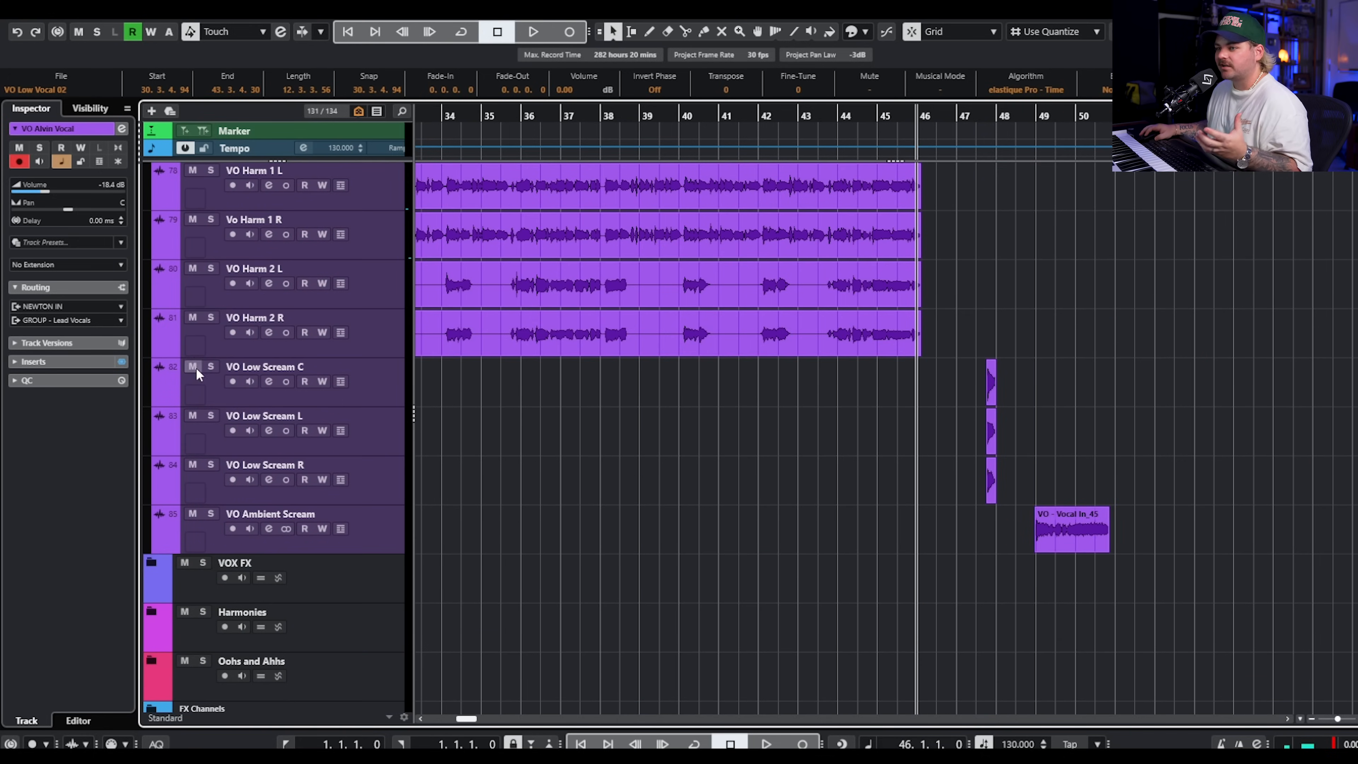
# Solo the VO Low Scream C, L and R tracks together.
pyautogui.click(212, 367)
pyautogui.click(374, 404)
pyautogui.click(374, 449)
pyautogui.click(405, 376)
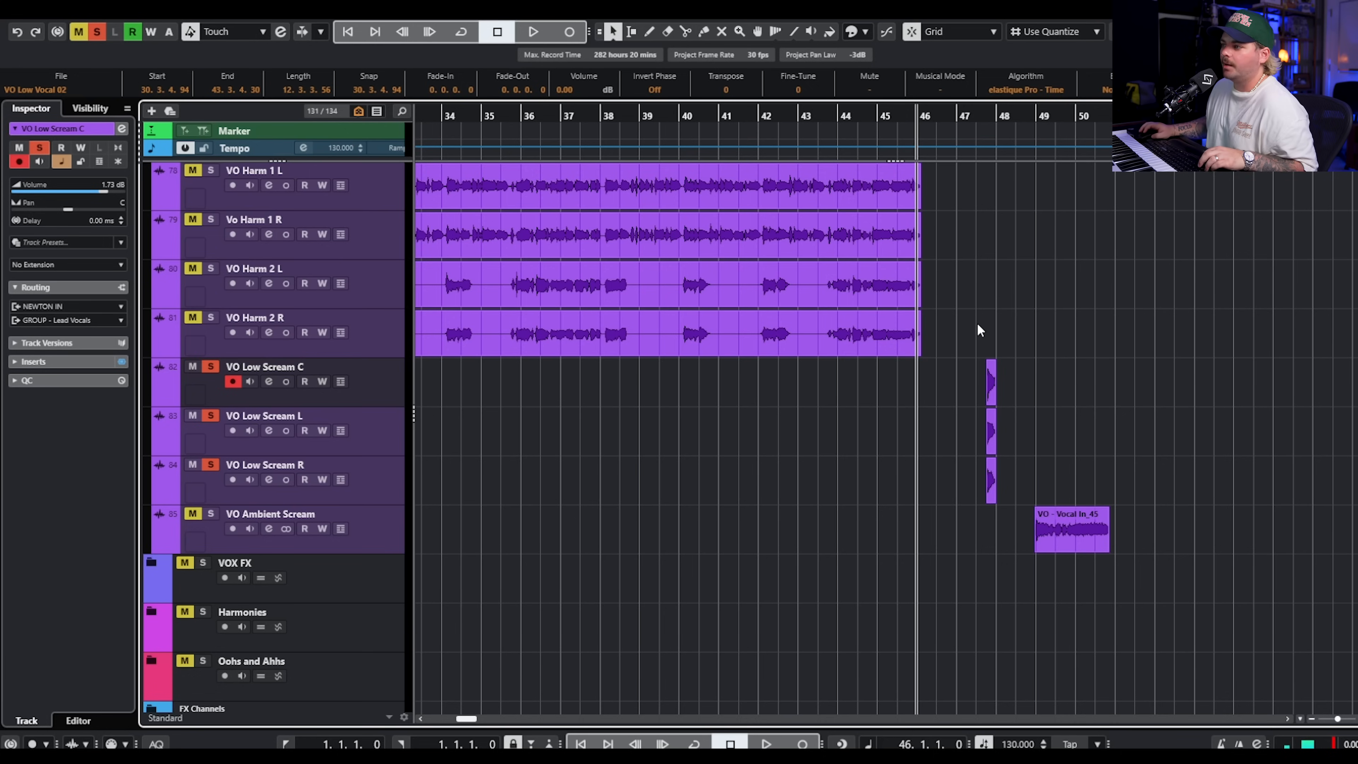
# Play the three soloed low screams from bar 47.3, just before their clips.
pyautogui.press('h')
pyautogui.press('h')
pyautogui.press('h')
pyautogui.scroll(2, 791, 342)
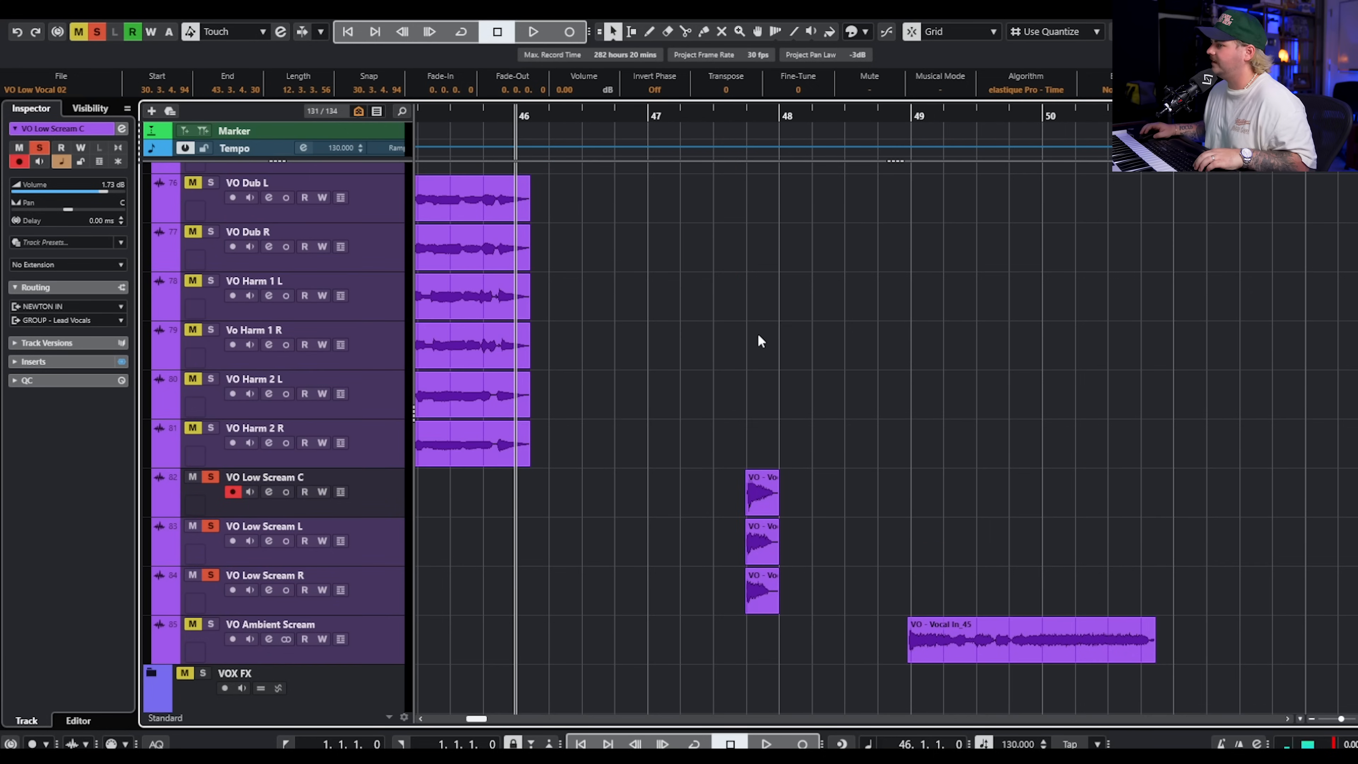
pyautogui.click(757, 332)
pyautogui.scroll(2, 754, 325)
pyautogui.scroll(-2, 714, 251)
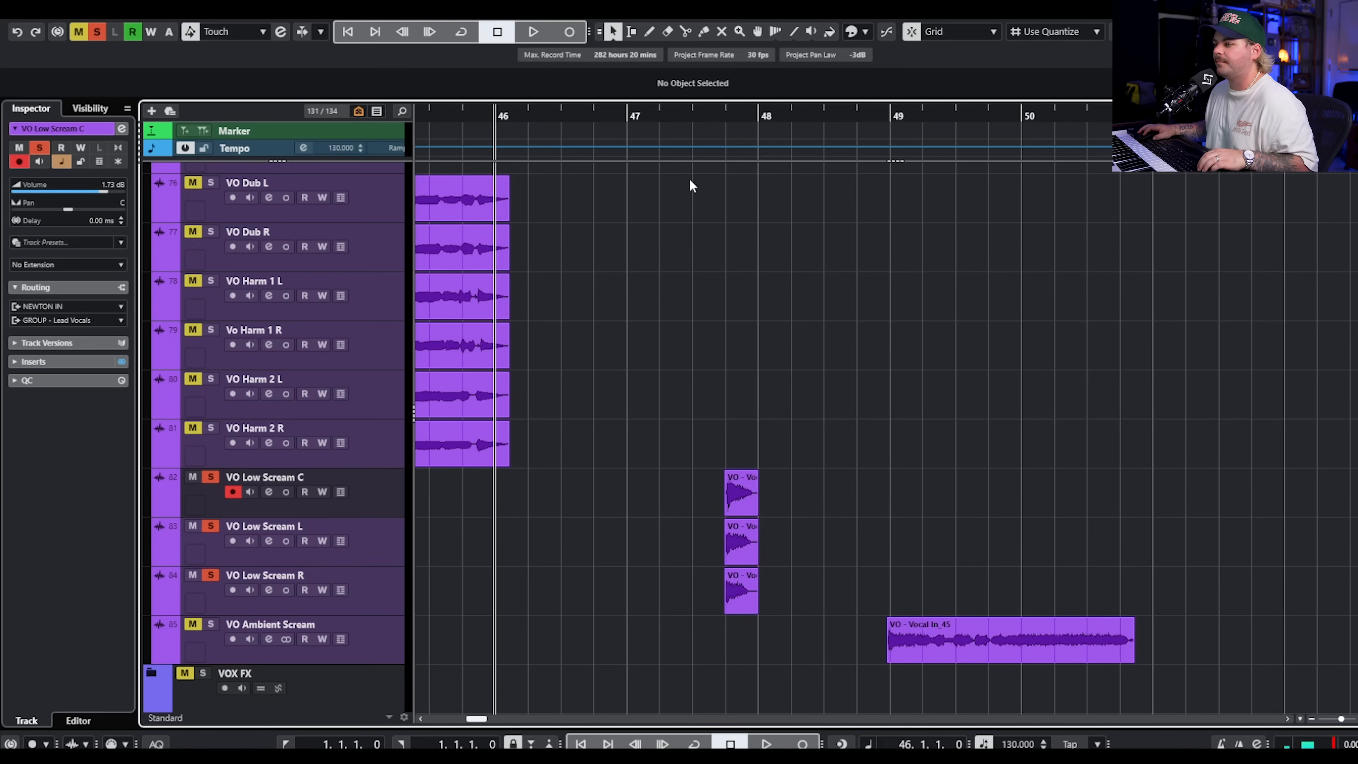
pyautogui.click(685, 118)
pyautogui.press('space')
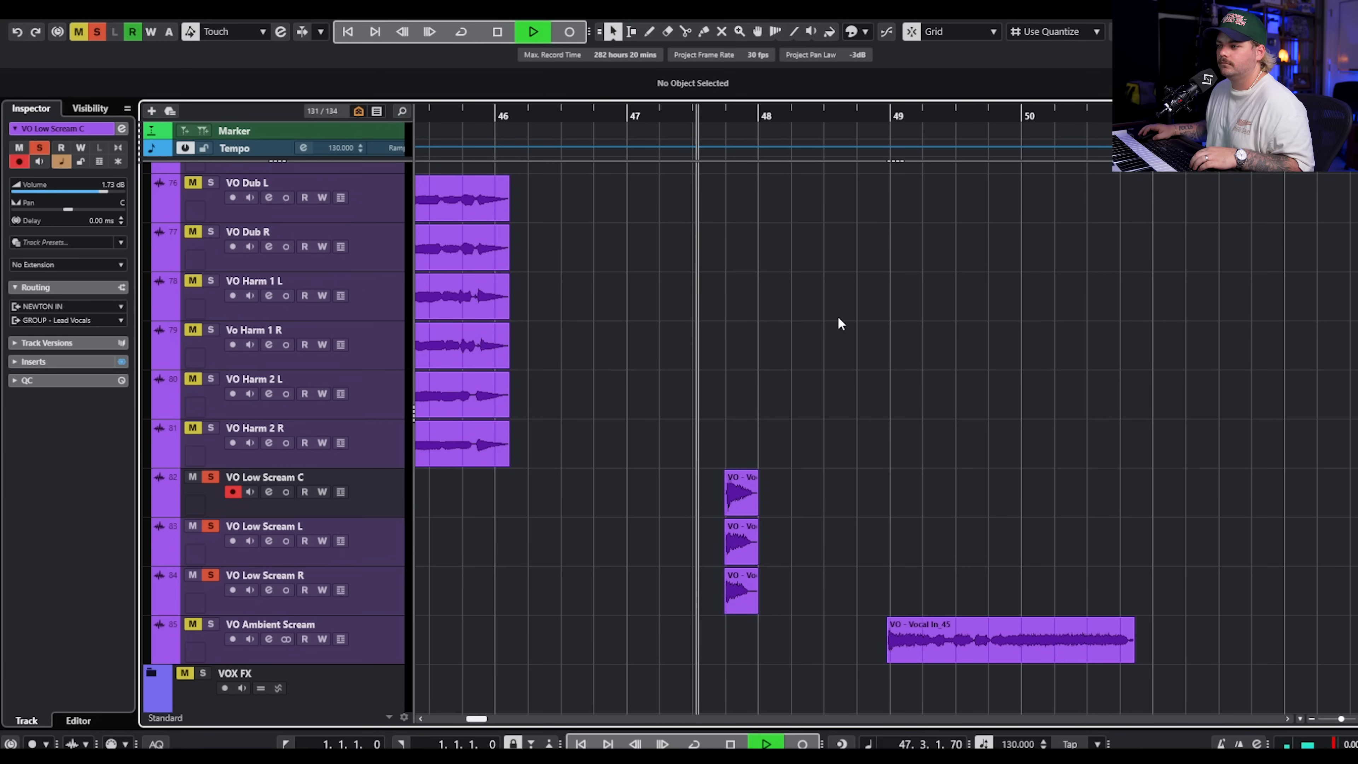
pyautogui.press('space')
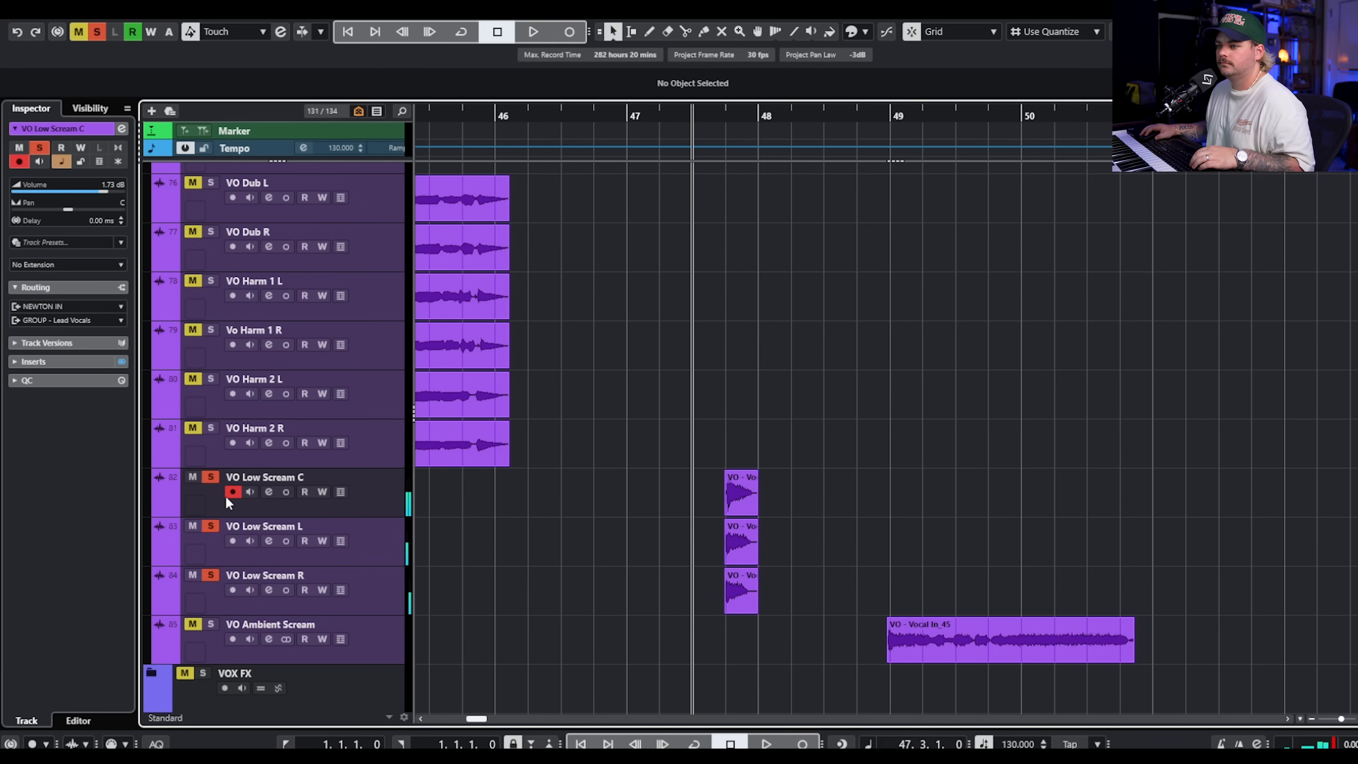
# Inspect the Decapitator insert and the sends on the VO Low Scream C channel, and close both windows.
pyautogui.click(268, 492)
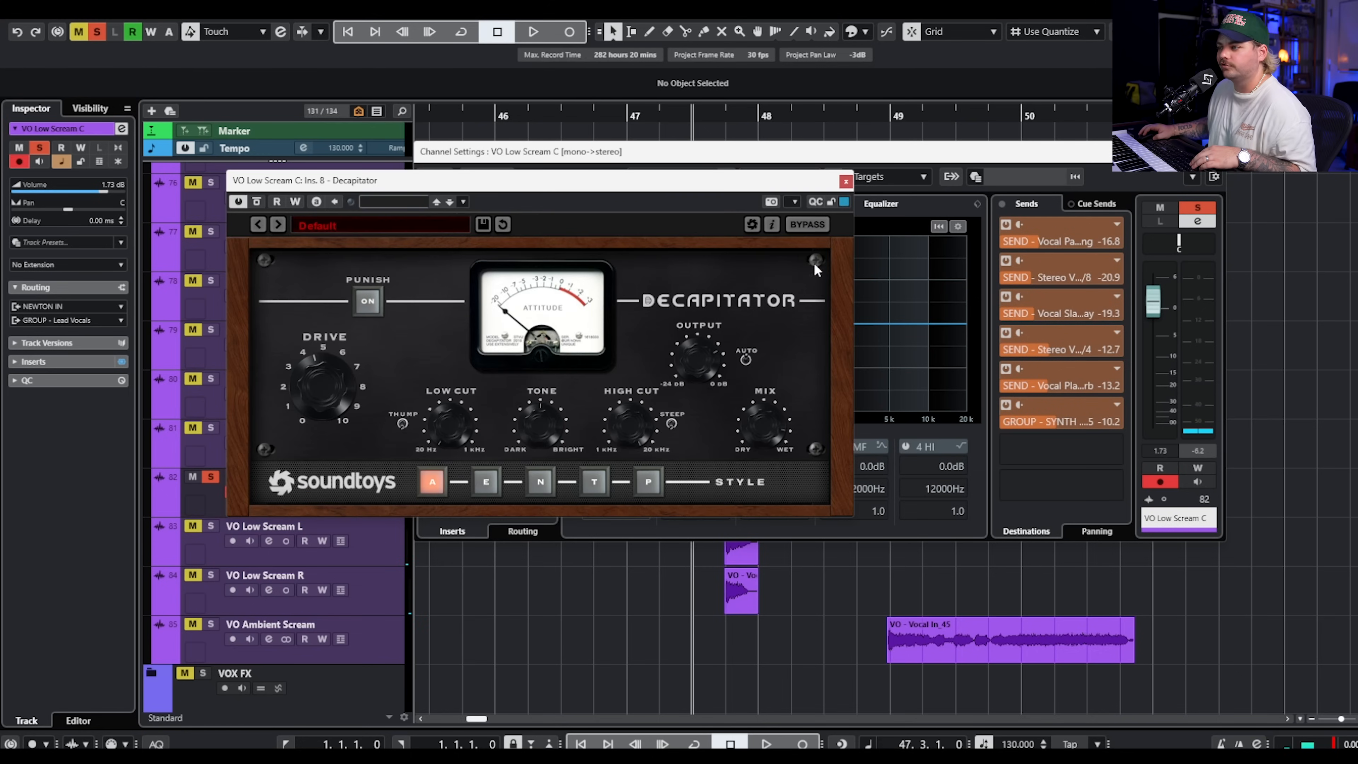
pyautogui.click(1218, 152)
pyautogui.click(846, 183)
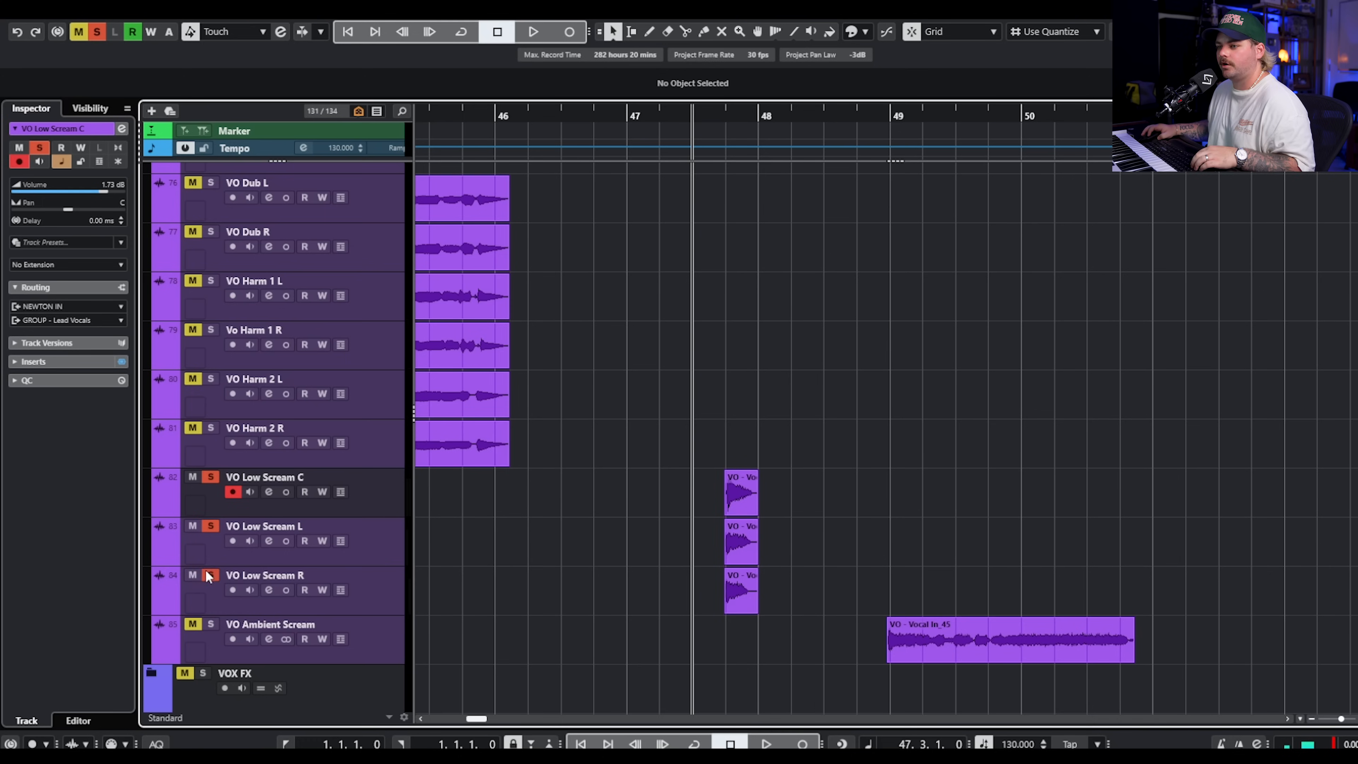
# Replay the low screams from bar 47.3, and add VO Ambient Scream to the solo.
pyautogui.press('space')
pyautogui.scroll(-2, 845, 374)
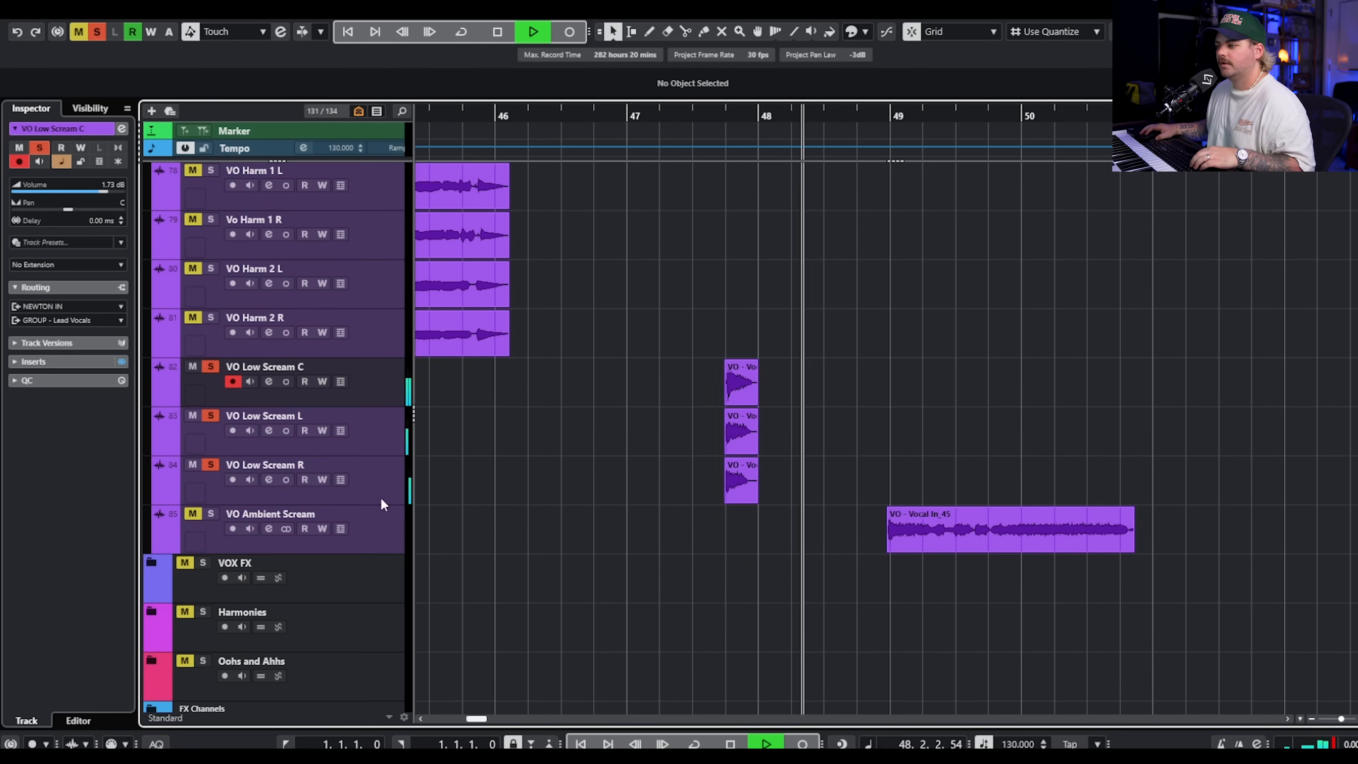
pyautogui.press('space')
pyautogui.click(284, 528)
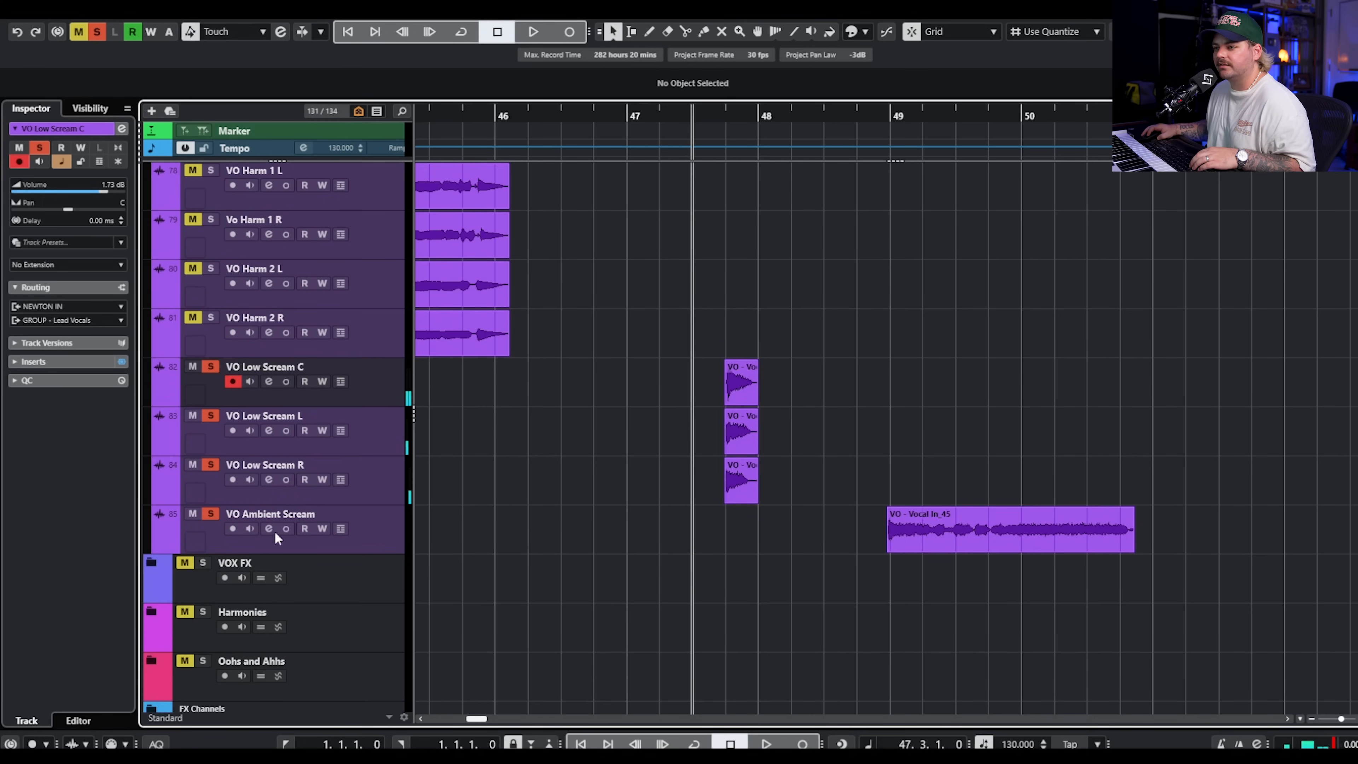
# Inspect the VO Ambient Scream insert chain, including the Valhalla VintageVerb and EchoBoy plug-ins, and close the windows.
pyautogui.click(268, 528)
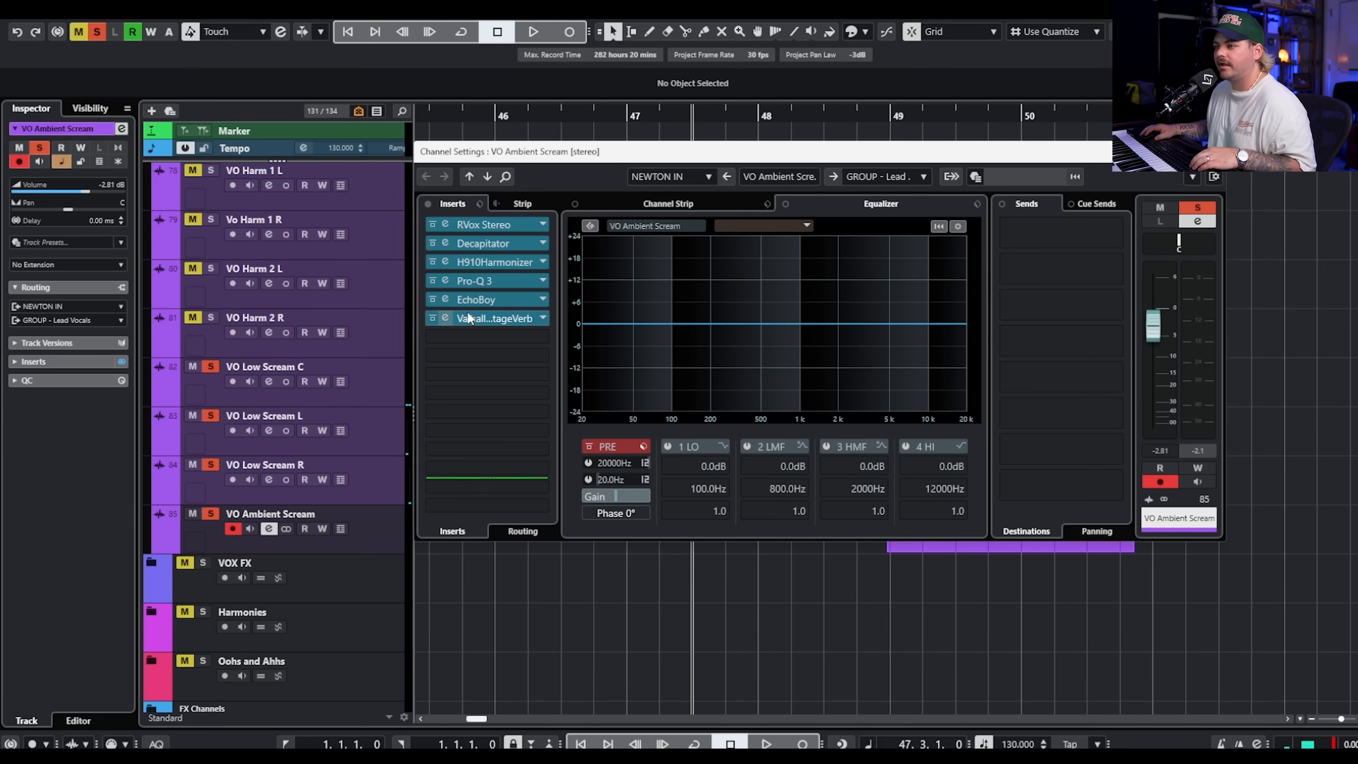
pyautogui.click(487, 315)
pyautogui.click(1040, 186)
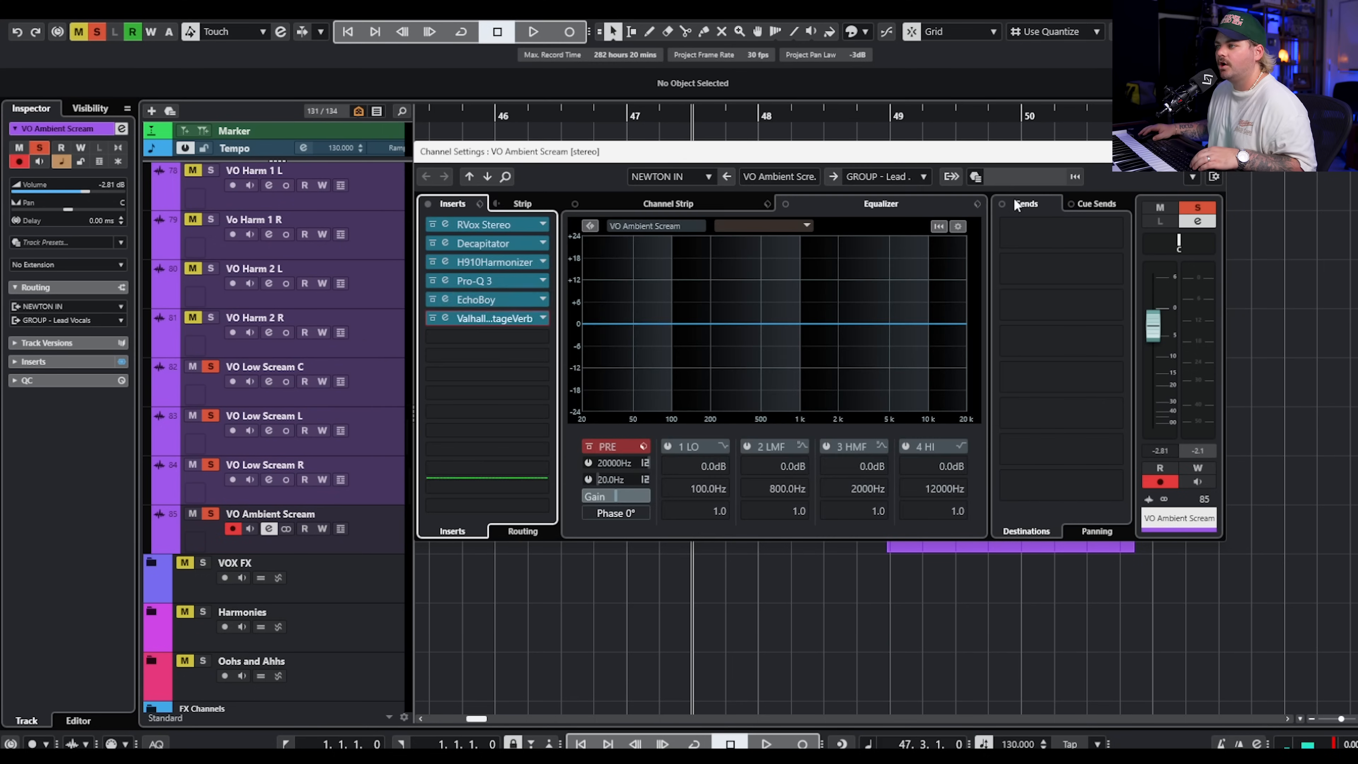
pyautogui.click(476, 299)
pyautogui.moveTo(1337, 232); pyautogui.dragTo(705, 197)
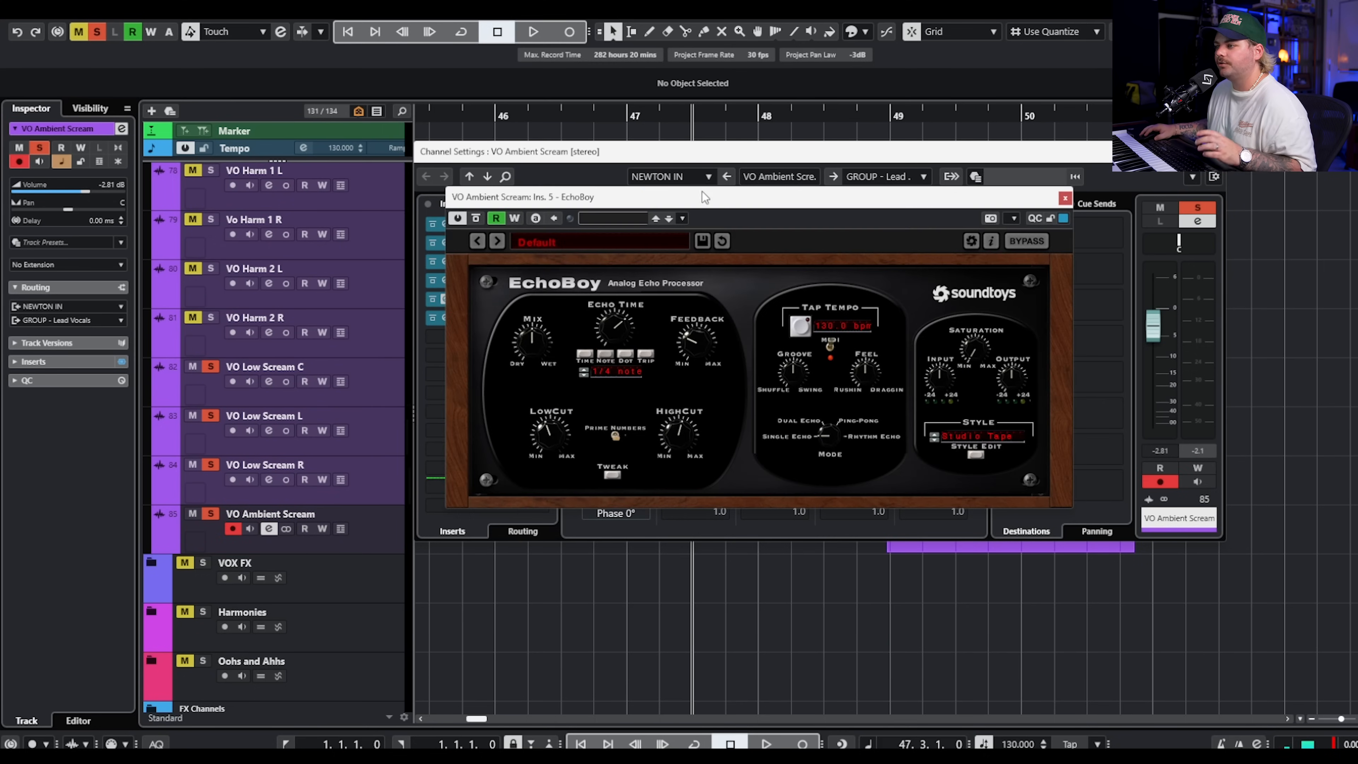
pyautogui.click(1065, 200)
pyautogui.click(1218, 152)
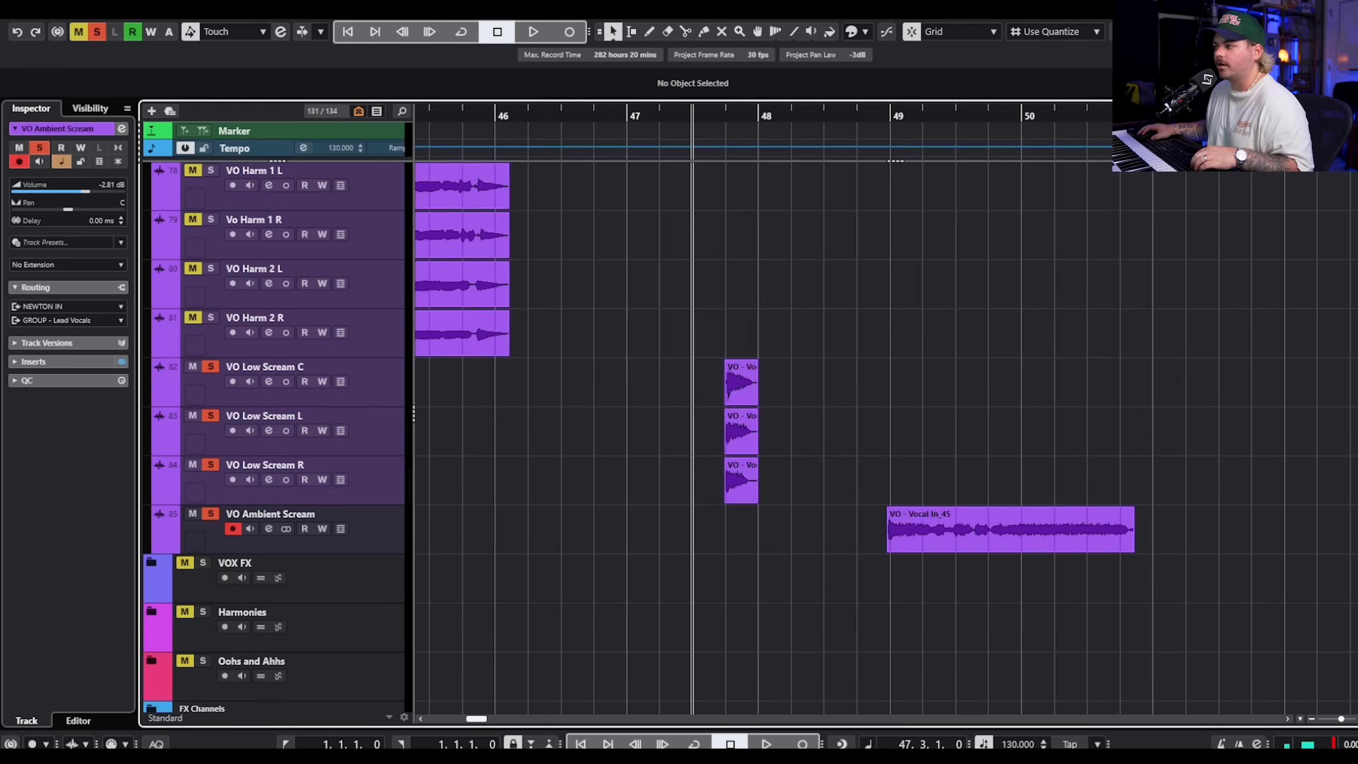
# Play the soloed VO Ambient Scream from bar 48.4.
pyautogui.press('space')
pyautogui.click(865, 119)
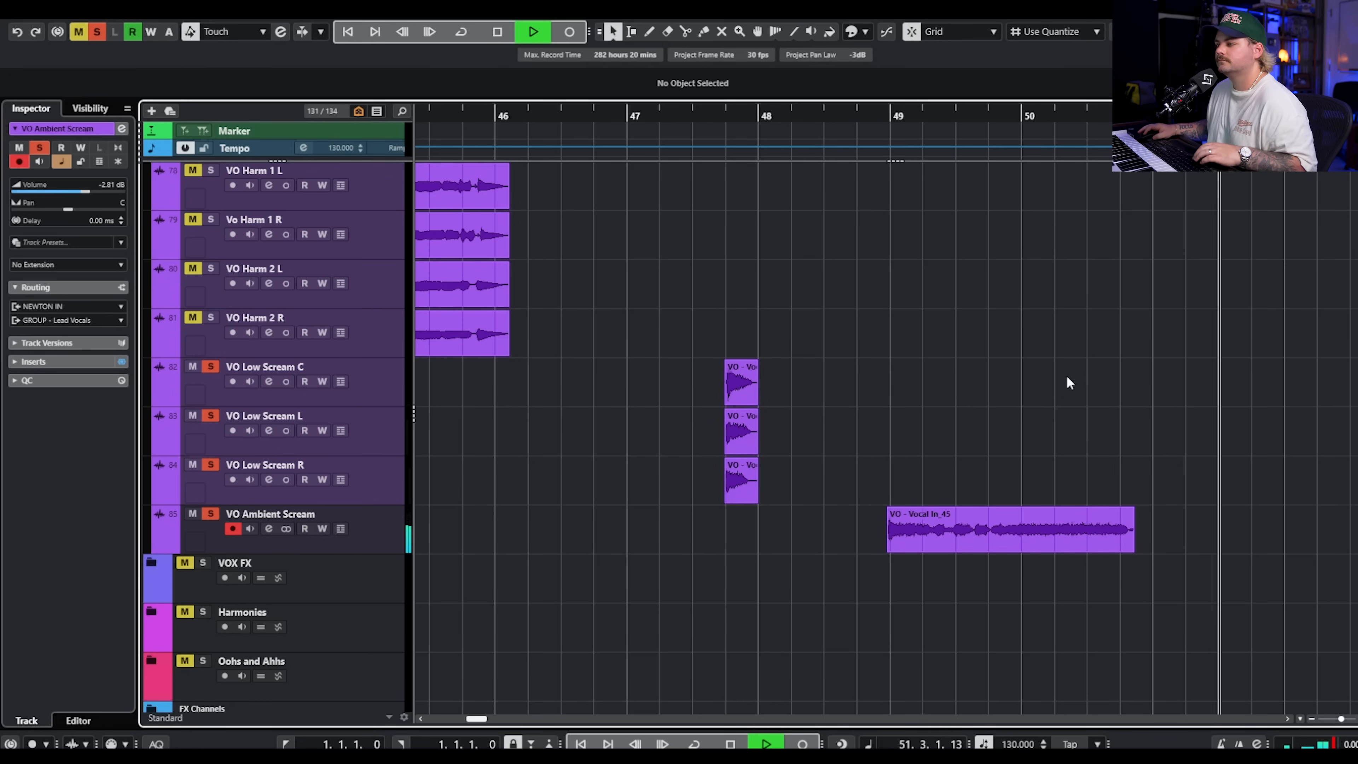
pyautogui.press('space')
# Clear all solos, and mark out the second verse's VO Verse Lead-02 clip at bar 54 and the VO Verse Low Vocal clip below it.
pyautogui.scroll(-3, 1022, 366)
pyautogui.scroll(8, 1080, 377)
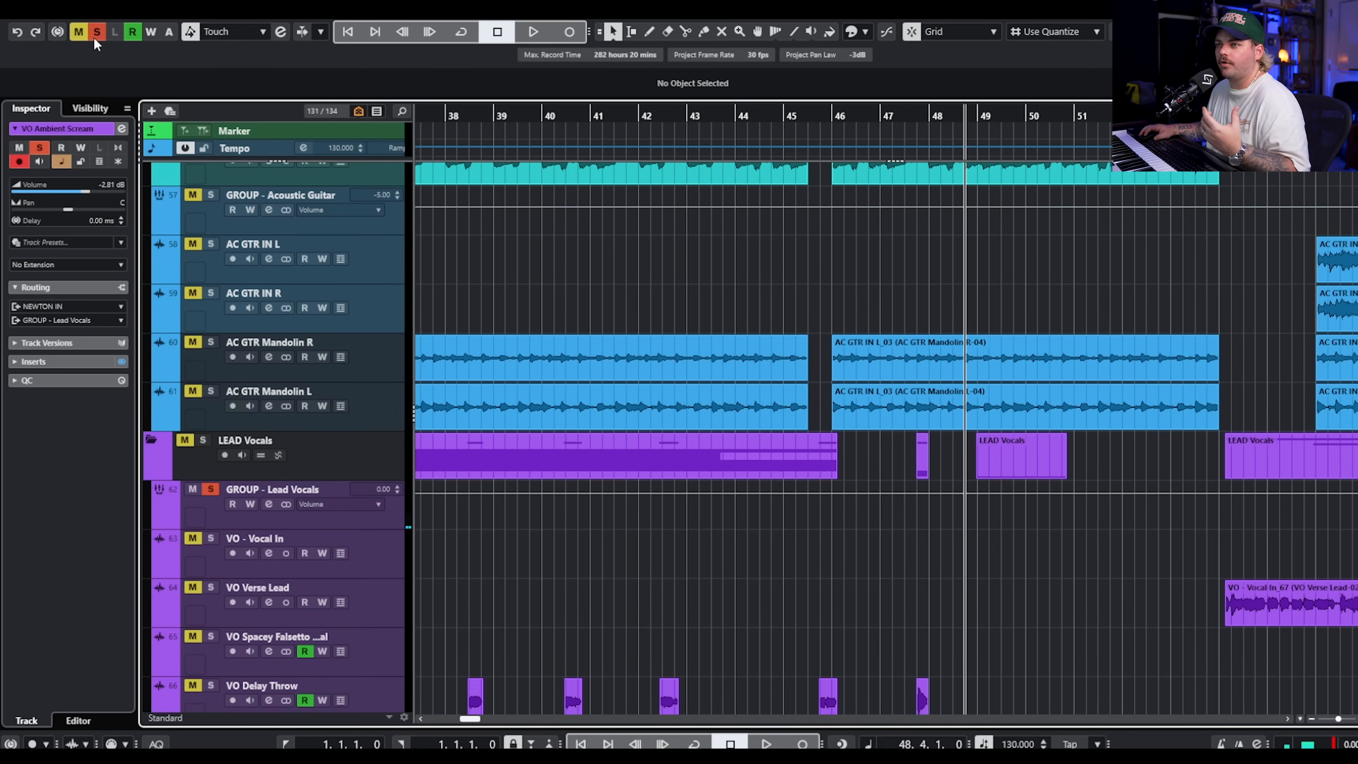
pyautogui.scroll(-6, 1042, 289)
pyautogui.scroll(-4, 1045, 303)
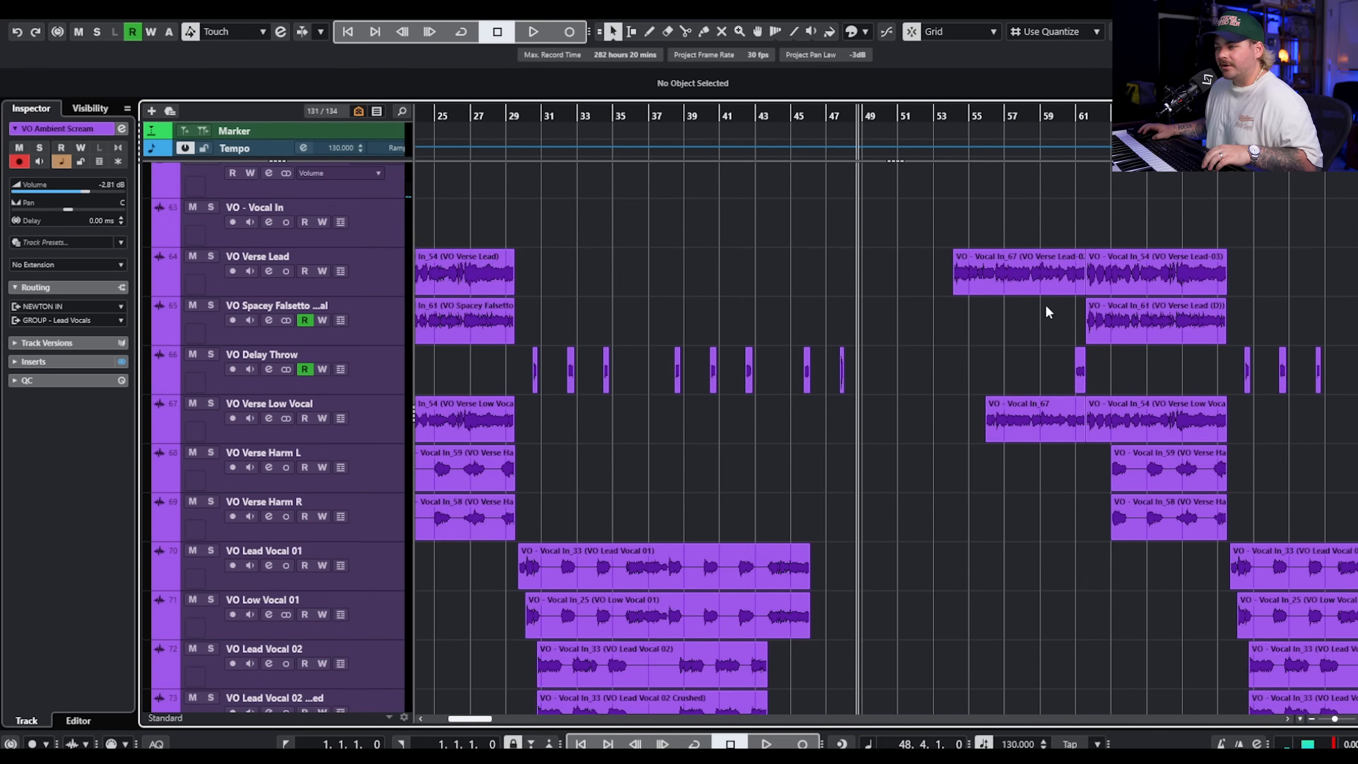
pyautogui.scroll(5, 882, 240)
pyautogui.click(658, 271)
pyautogui.scroll(4, 745, 290)
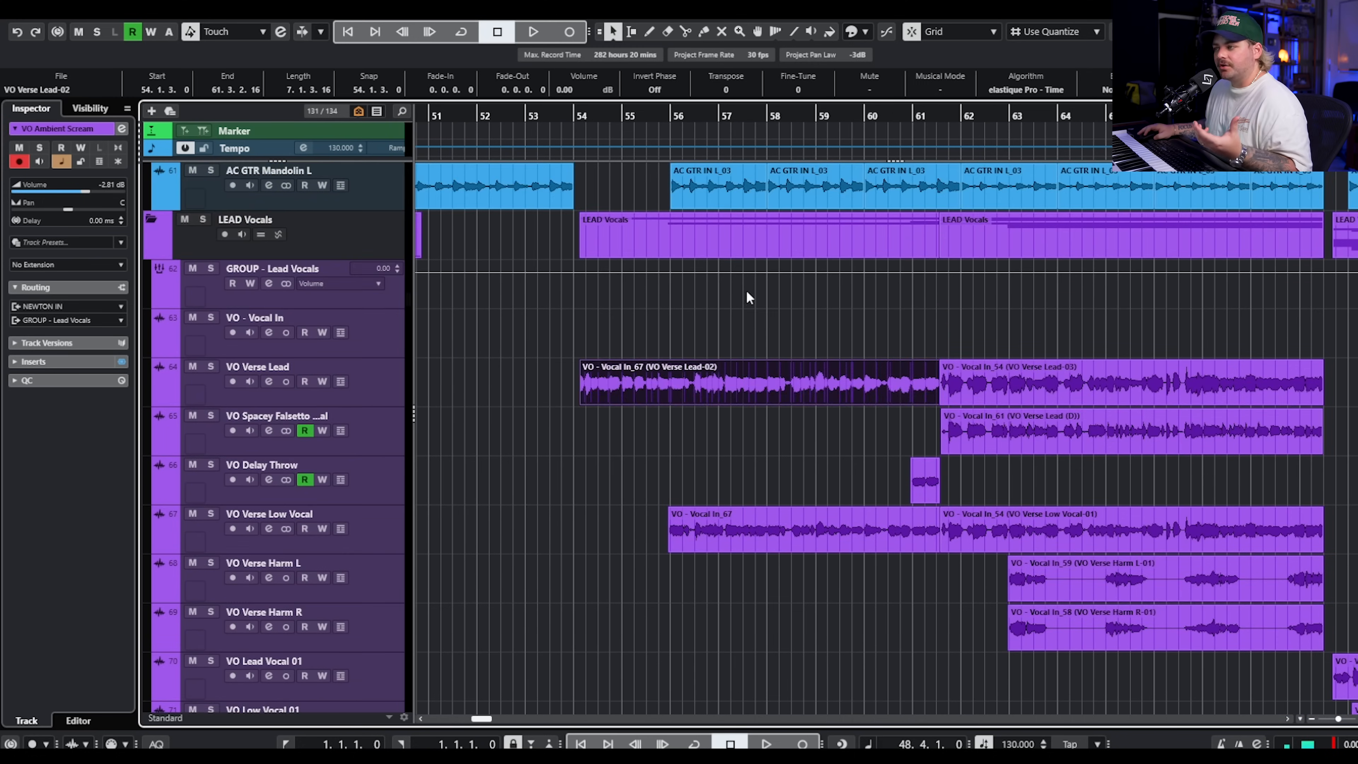
pyautogui.scroll(-4, 830, 430)
pyautogui.click(800, 413)
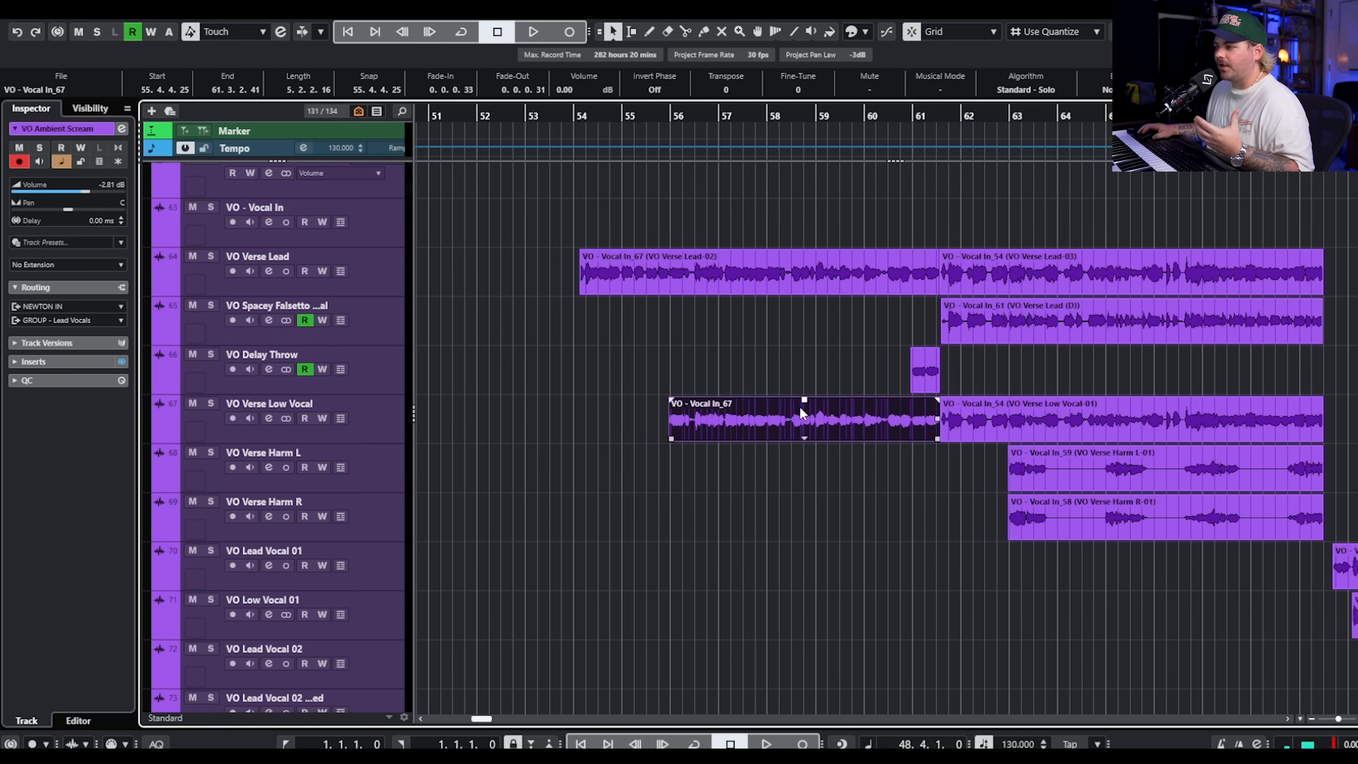
pyautogui.scroll(-3, 753, 426)
pyautogui.scroll(5, 749, 406)
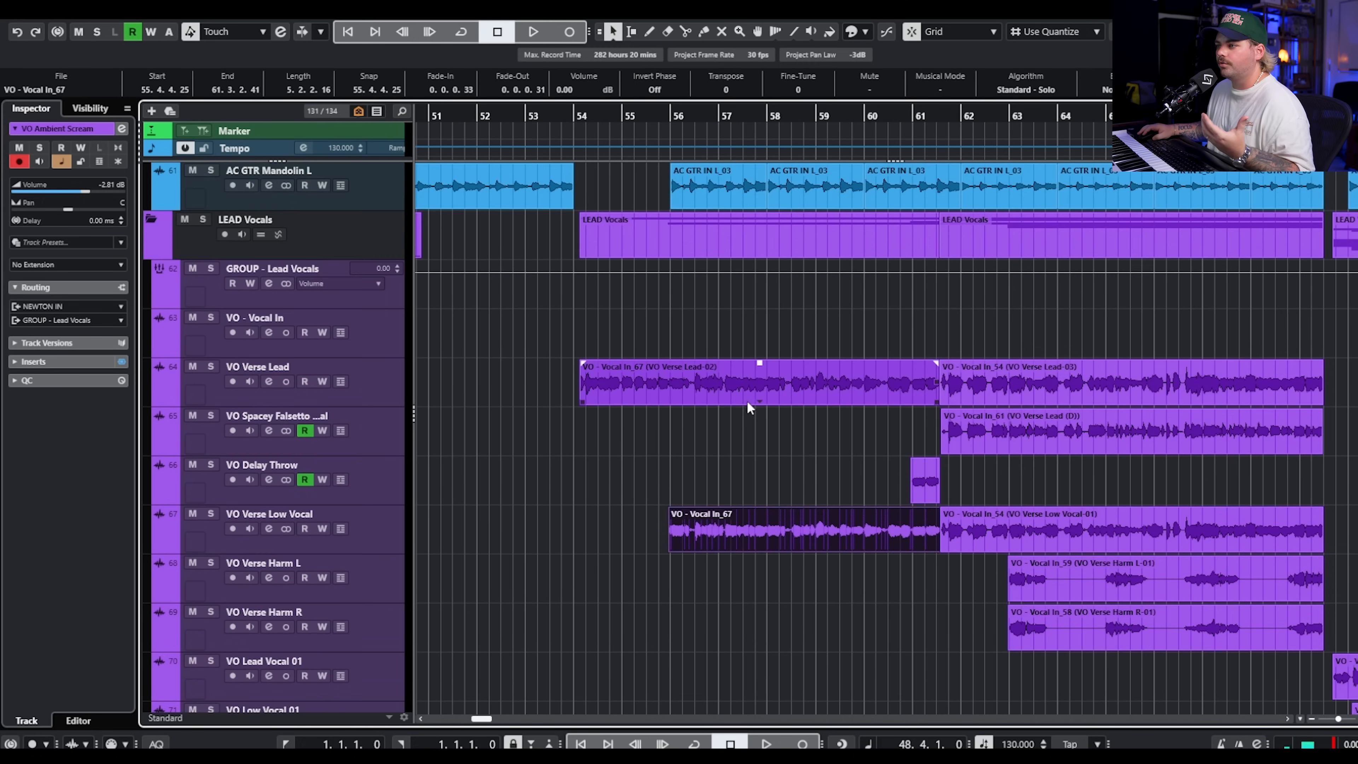
# Look over the second verse and chorus vocal layers up to the screams near bar 89, and return to the guitar tracks around bar 54.
pyautogui.scroll(2, 781, 348)
pyautogui.scroll(-10, 813, 393)
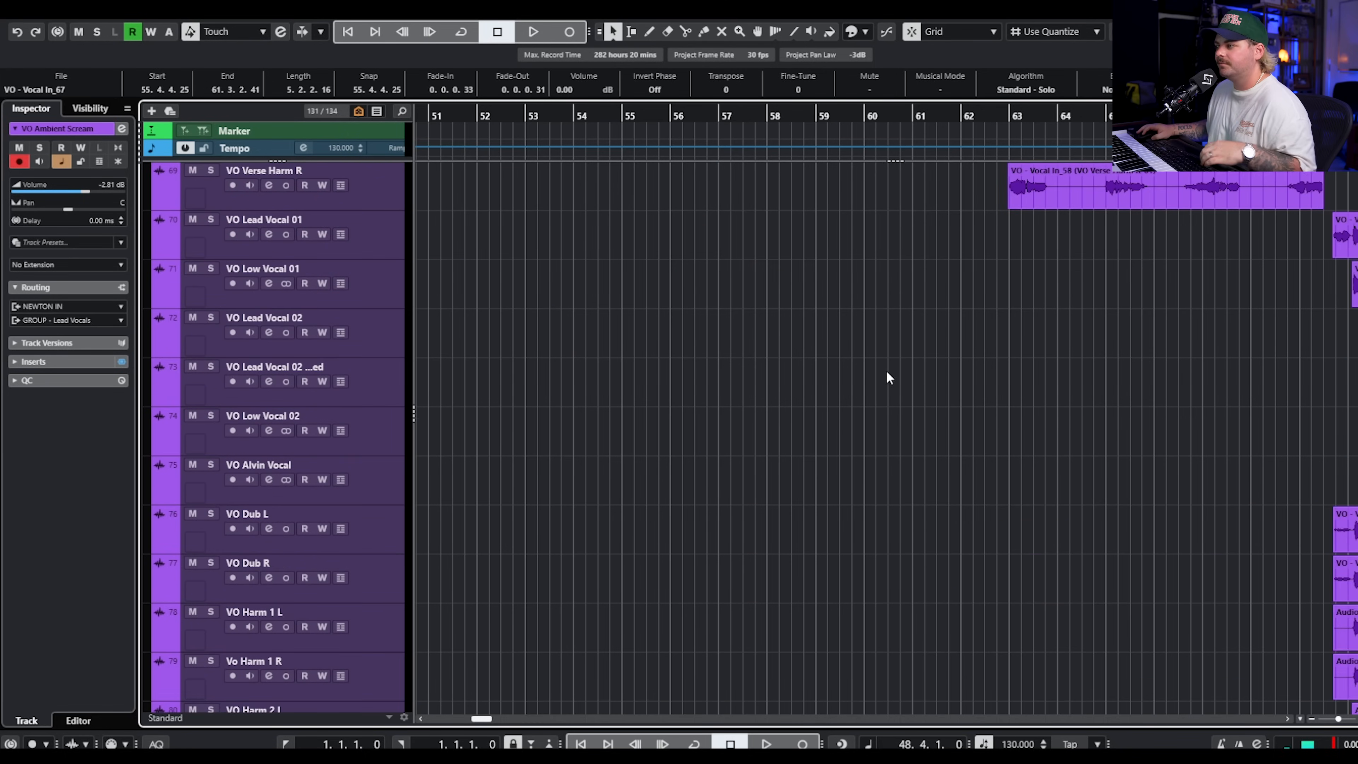
pyautogui.scroll(-3, 928, 338)
pyautogui.hscroll(6, 930, 348)
pyautogui.hscroll(4, 923, 400)
pyautogui.scroll(-5, 925, 401)
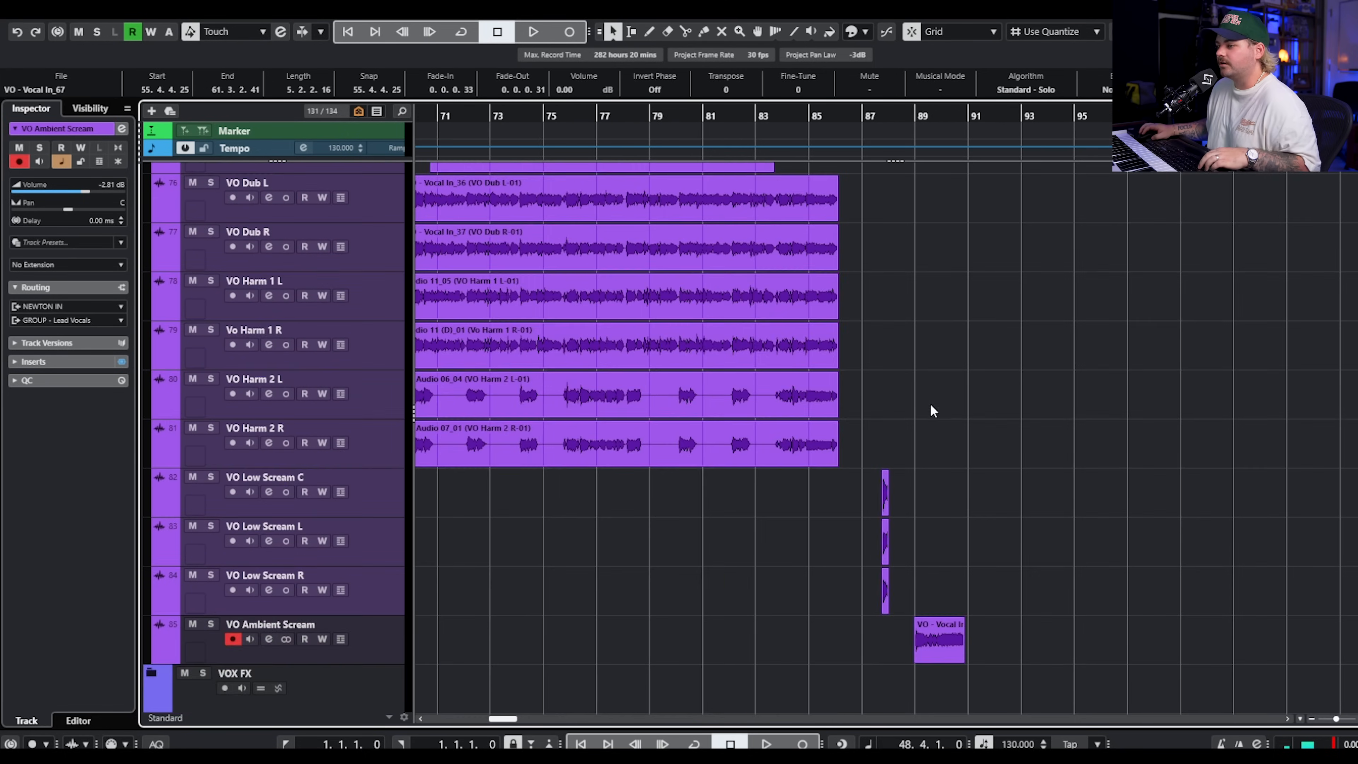
pyautogui.scroll(8, 923, 390)
pyautogui.scroll(-2, 917, 365)
pyautogui.hscroll(-10, 916, 369)
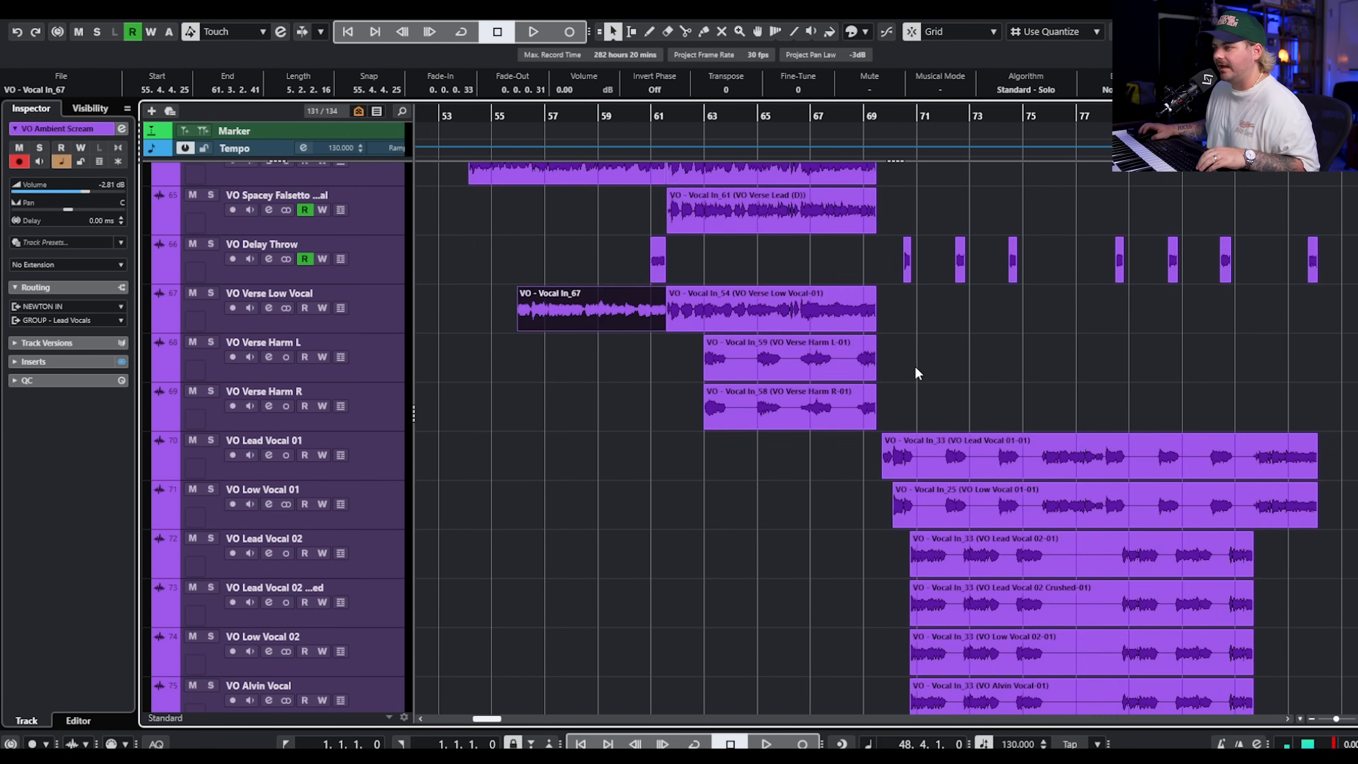
pyautogui.scroll(8, 915, 371)
pyautogui.scroll(-5, 914, 371)
pyautogui.scroll(5, 911, 372)
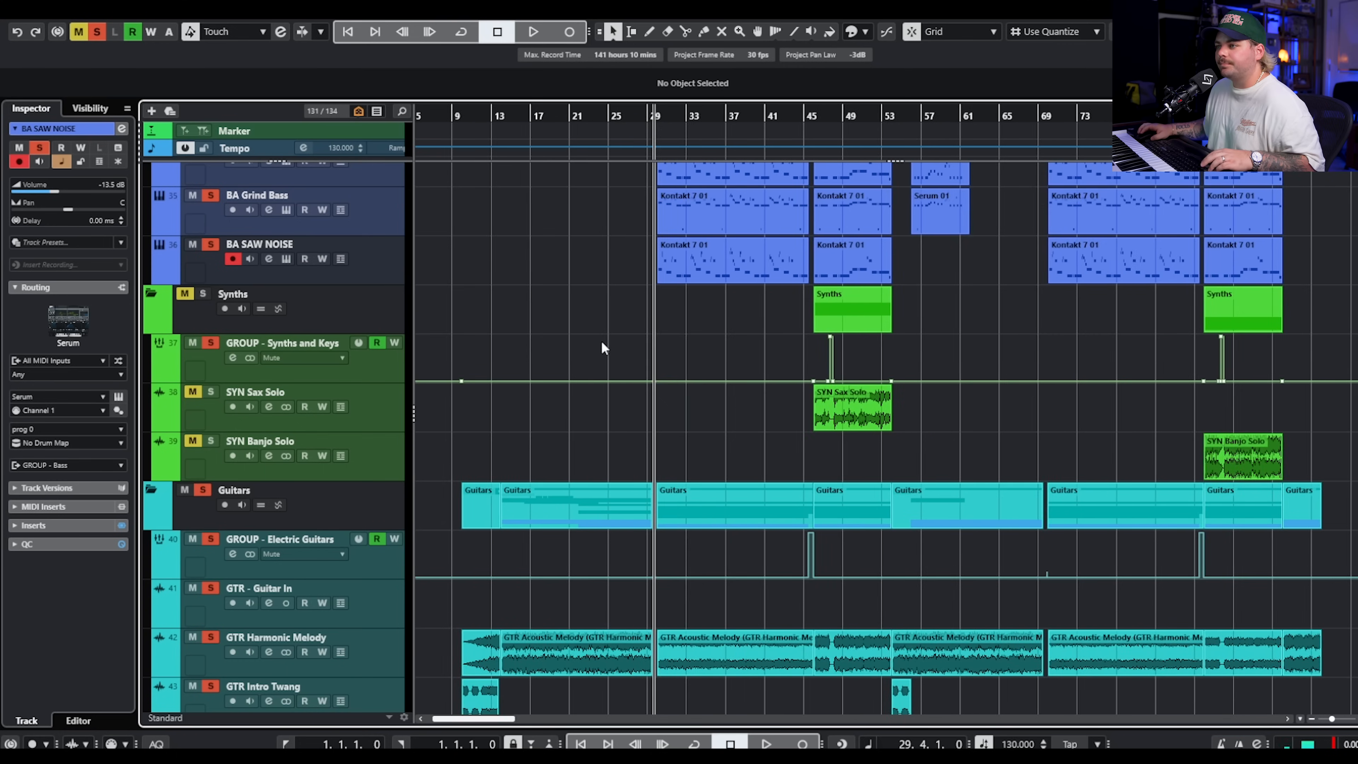
# Clear all solos and play the full mix from bar 10.
pyautogui.hscroll(-1, 606, 348)
pyautogui.scroll(-4, 535, 347)
pyautogui.scroll(5, 484, 444)
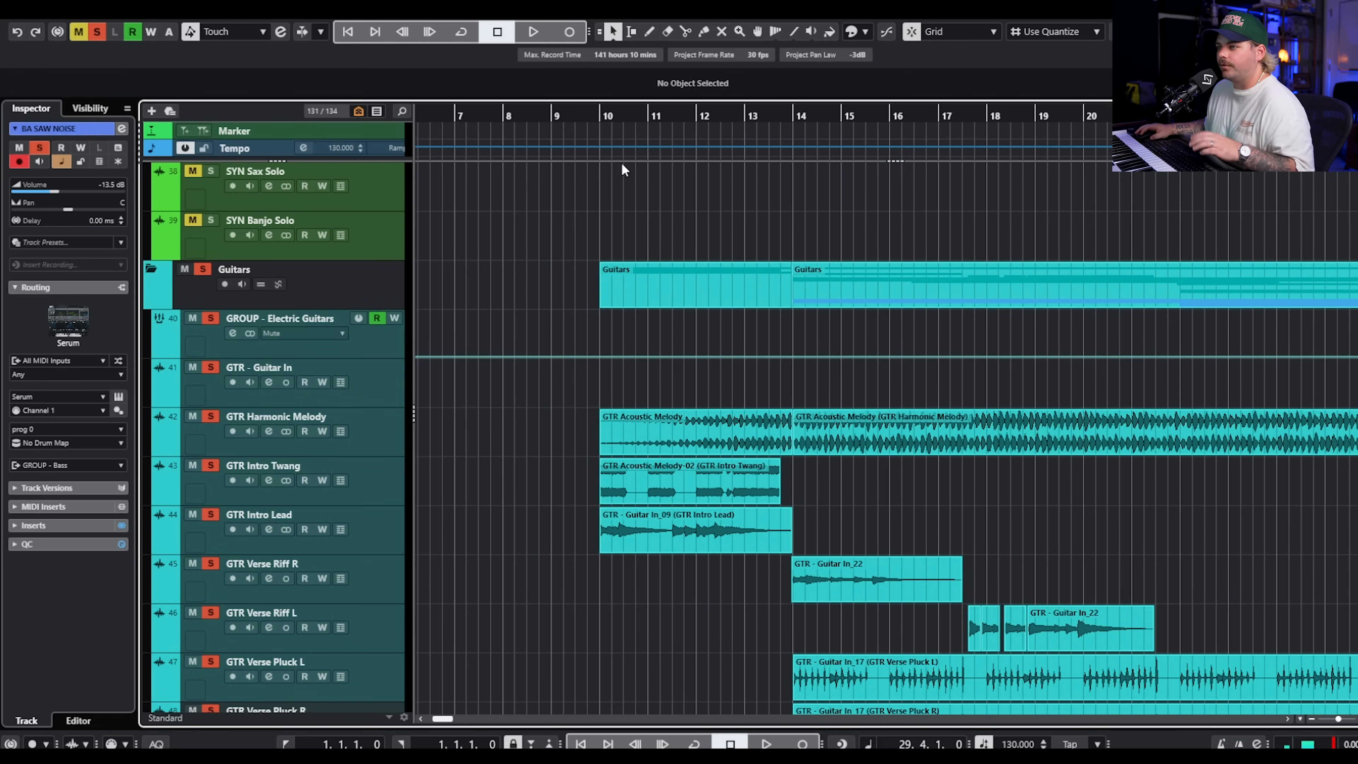
pyautogui.click(600, 118)
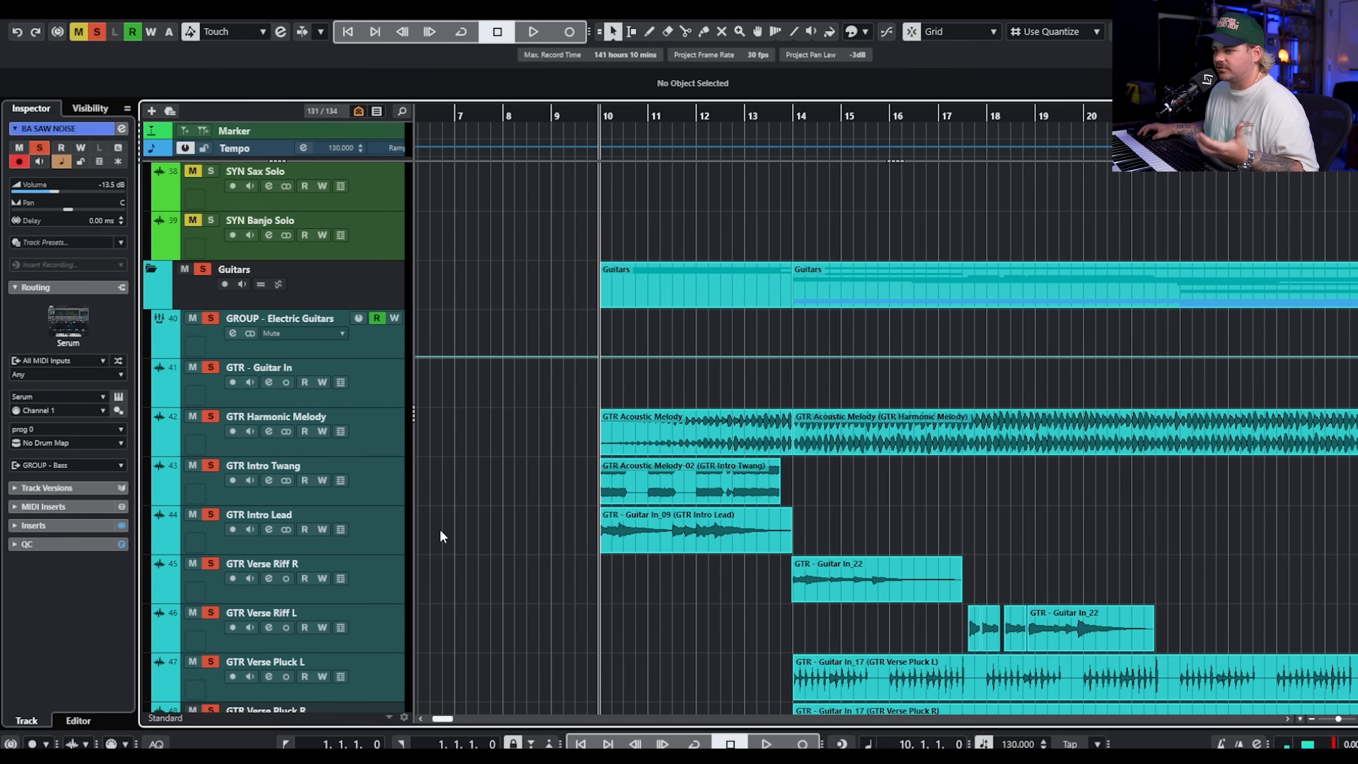
pyautogui.click(99, 31)
pyautogui.scroll(-4, 972, 437)
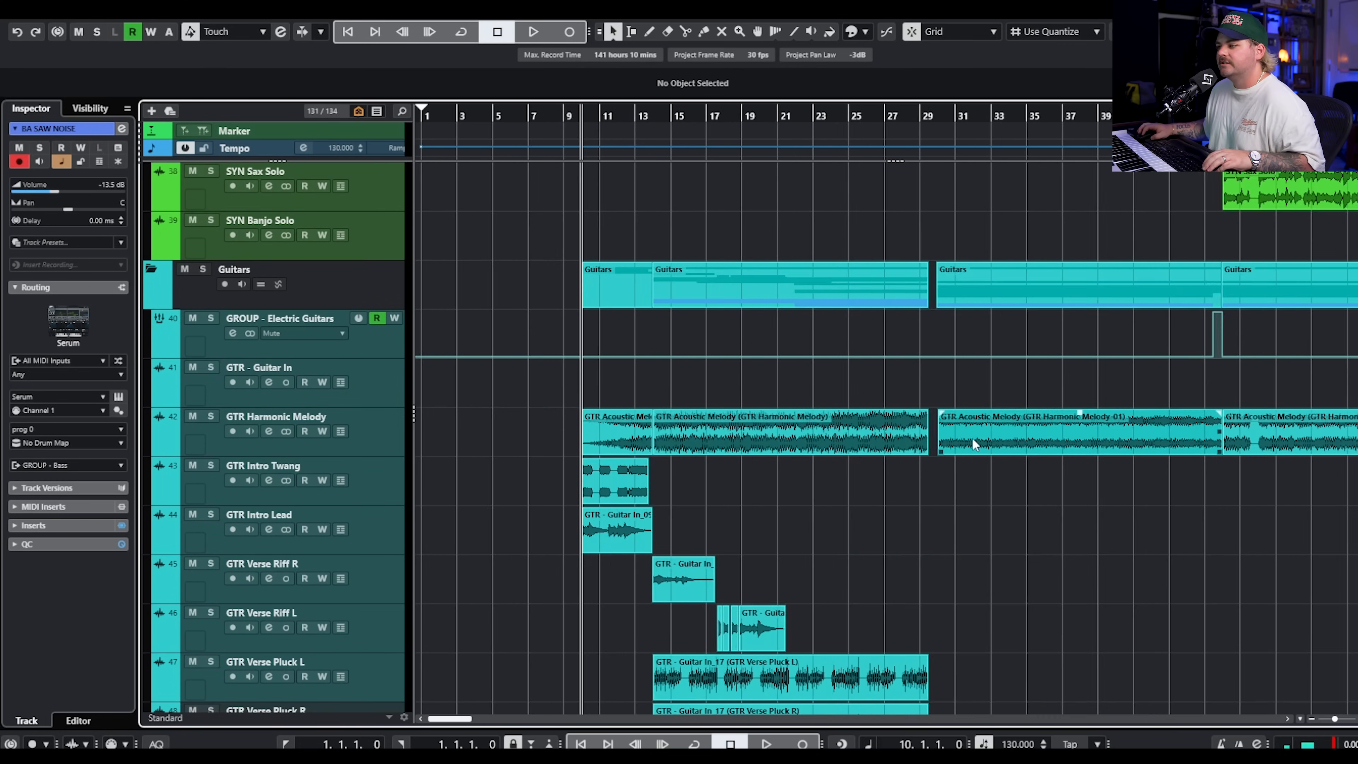
pyautogui.scroll(2, 929, 432)
pyautogui.scroll(5, 793, 426)
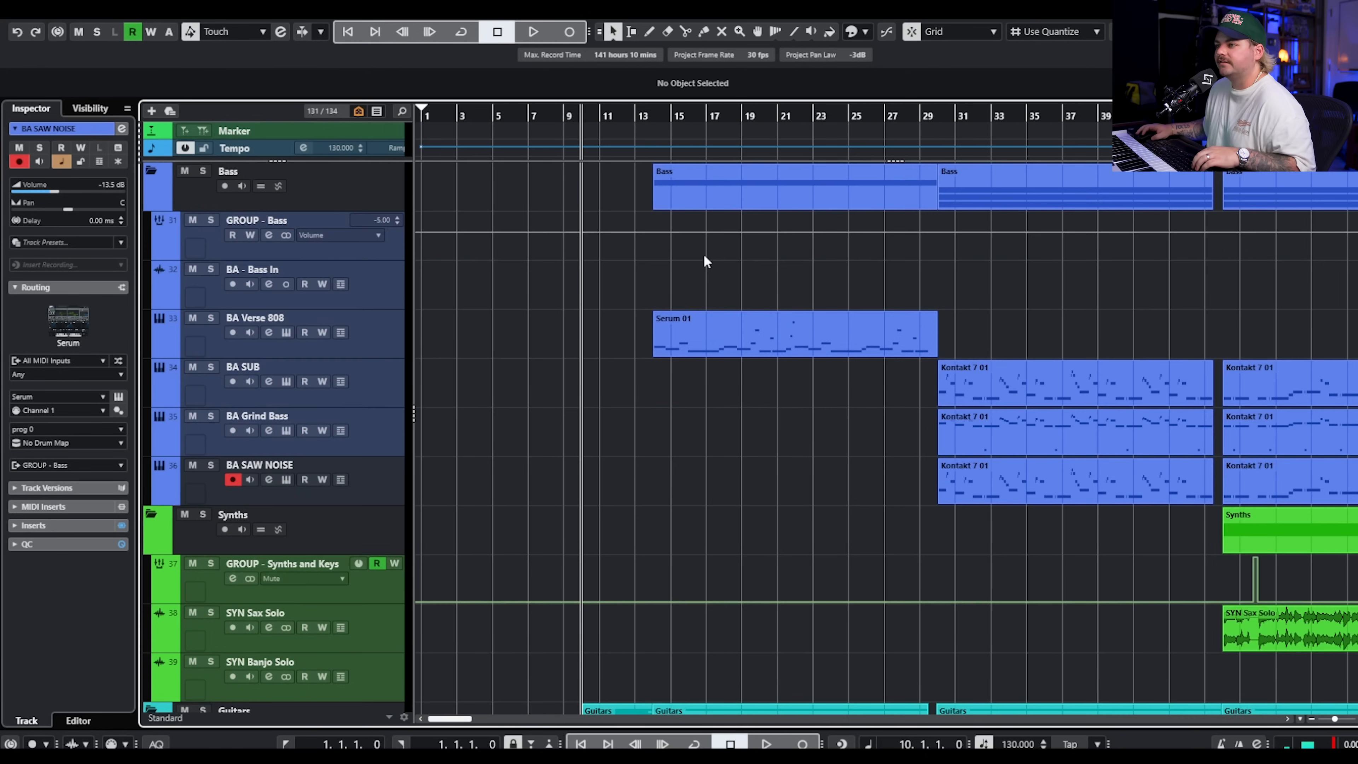
pyautogui.press('space')
# Follow the intro and first verse during playback across the guitar tracks and the lead vocal layers.
pyautogui.scroll(-9, 703, 345)
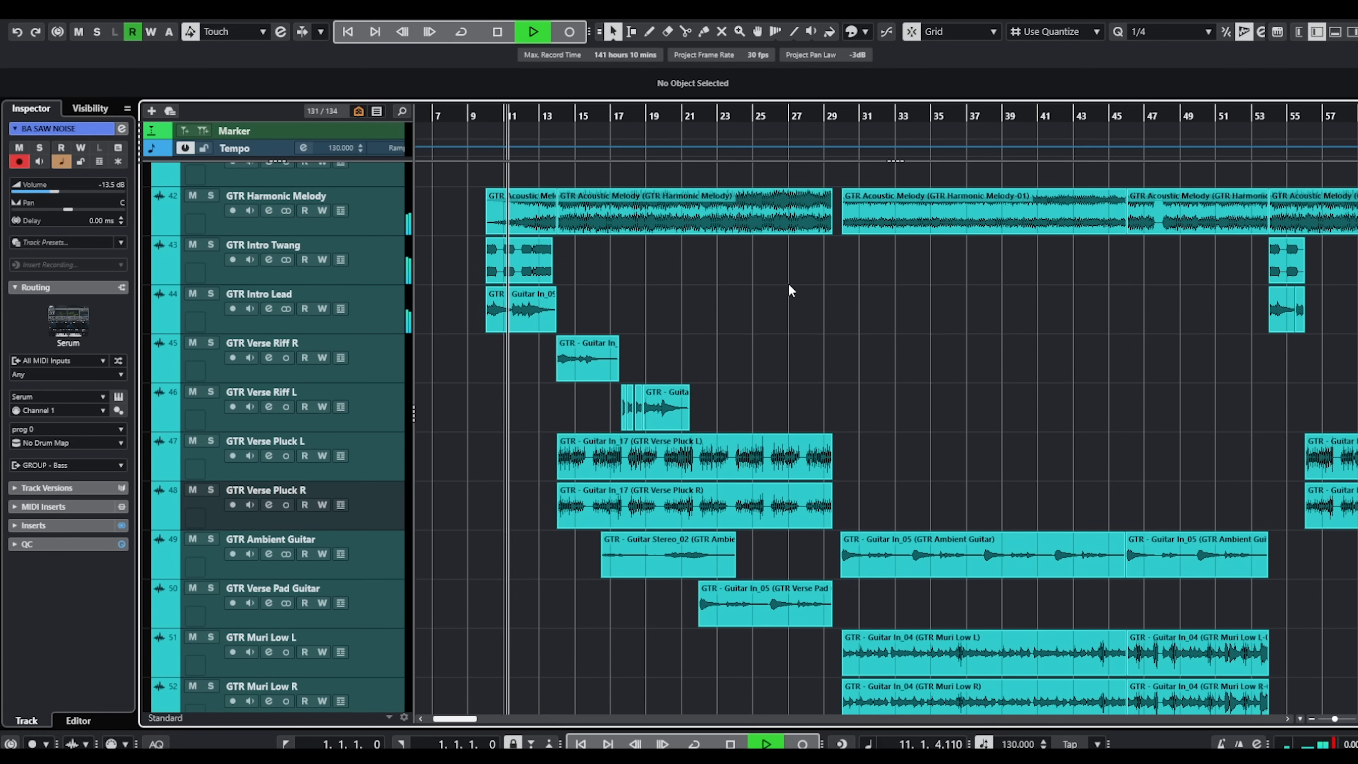
pyautogui.scroll(-4, 866, 335)
pyautogui.scroll(4, 871, 334)
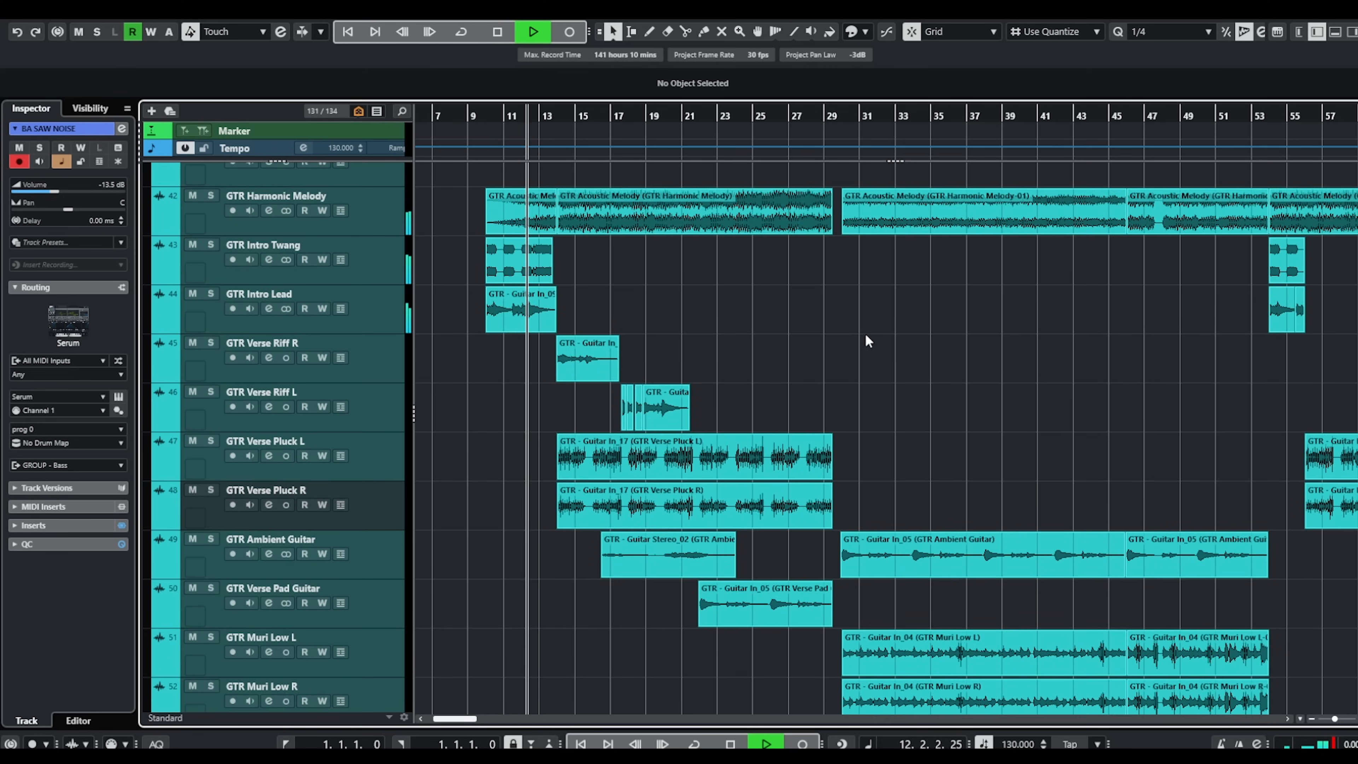
pyautogui.scroll(-9, 857, 331)
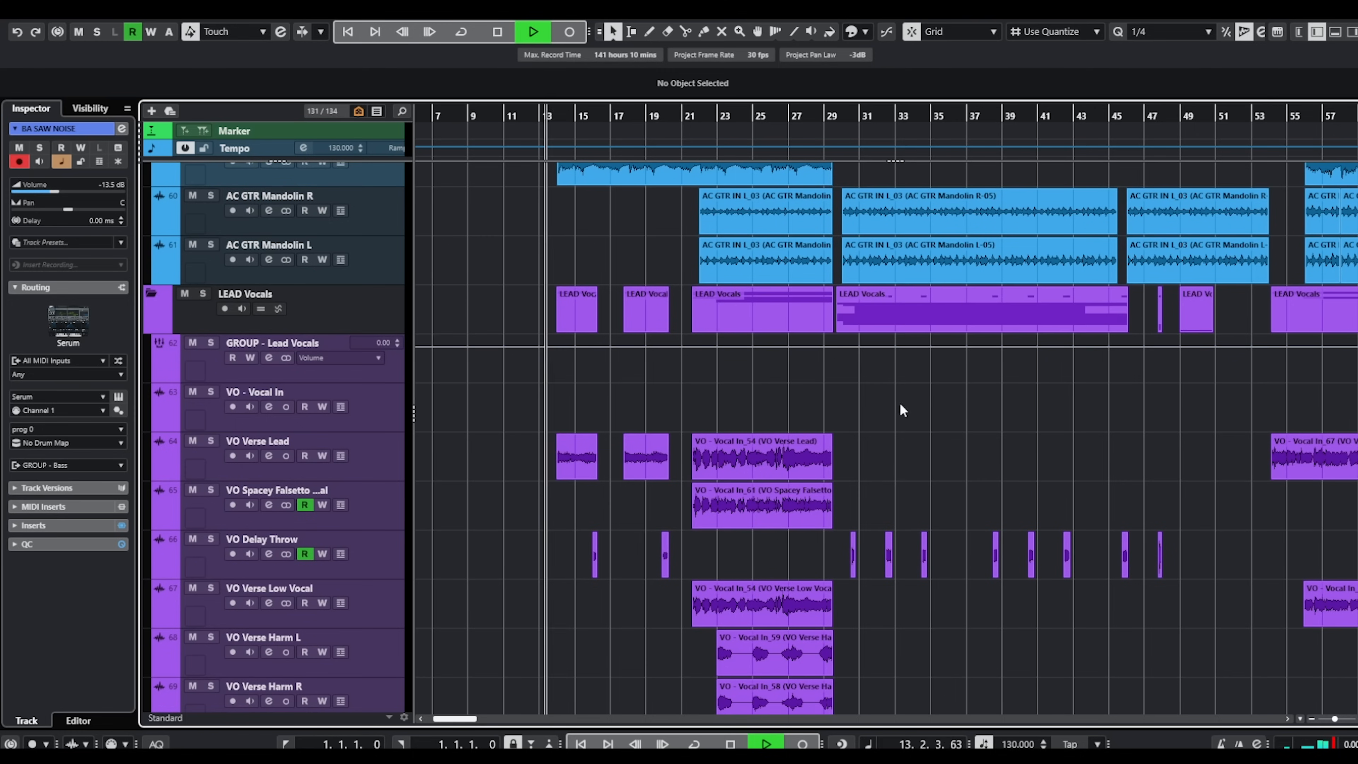
pyautogui.scroll(-2, 892, 402)
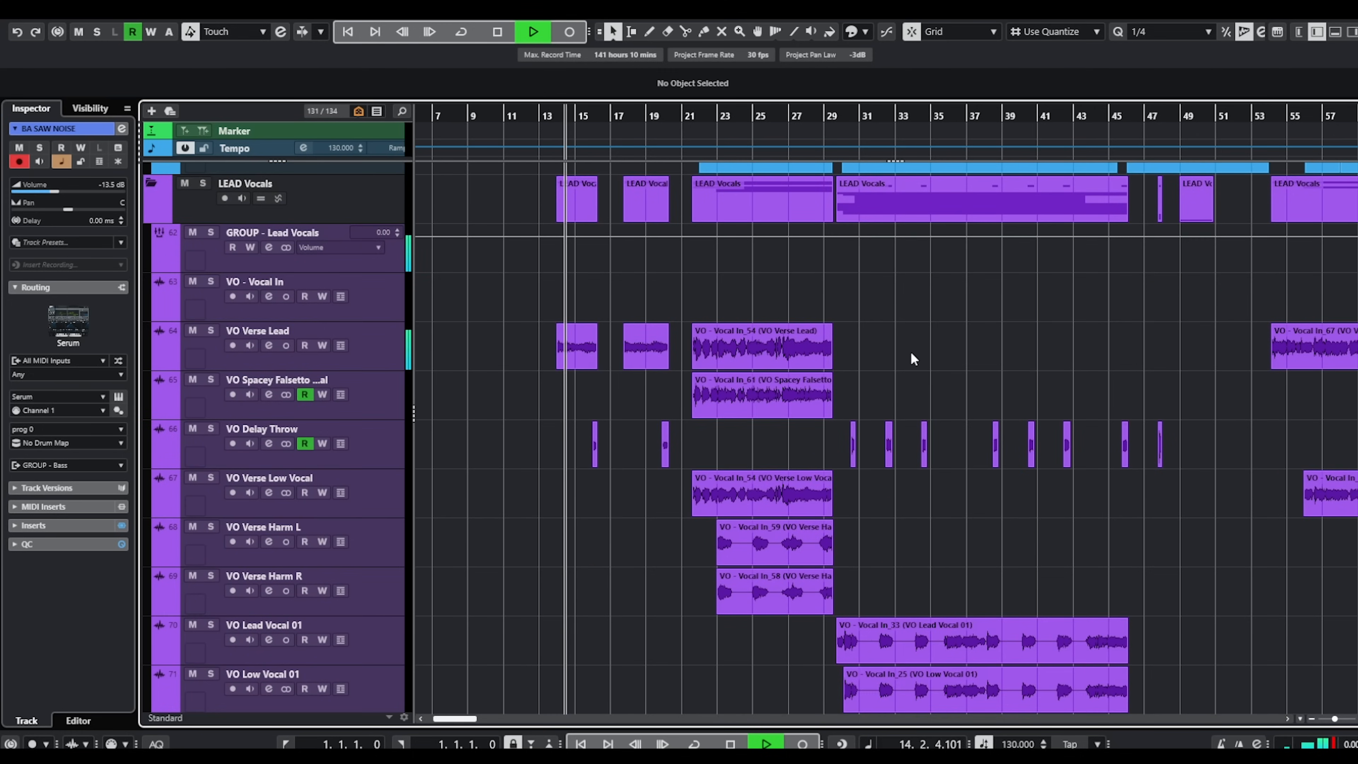
pyautogui.scroll(-2, 911, 353)
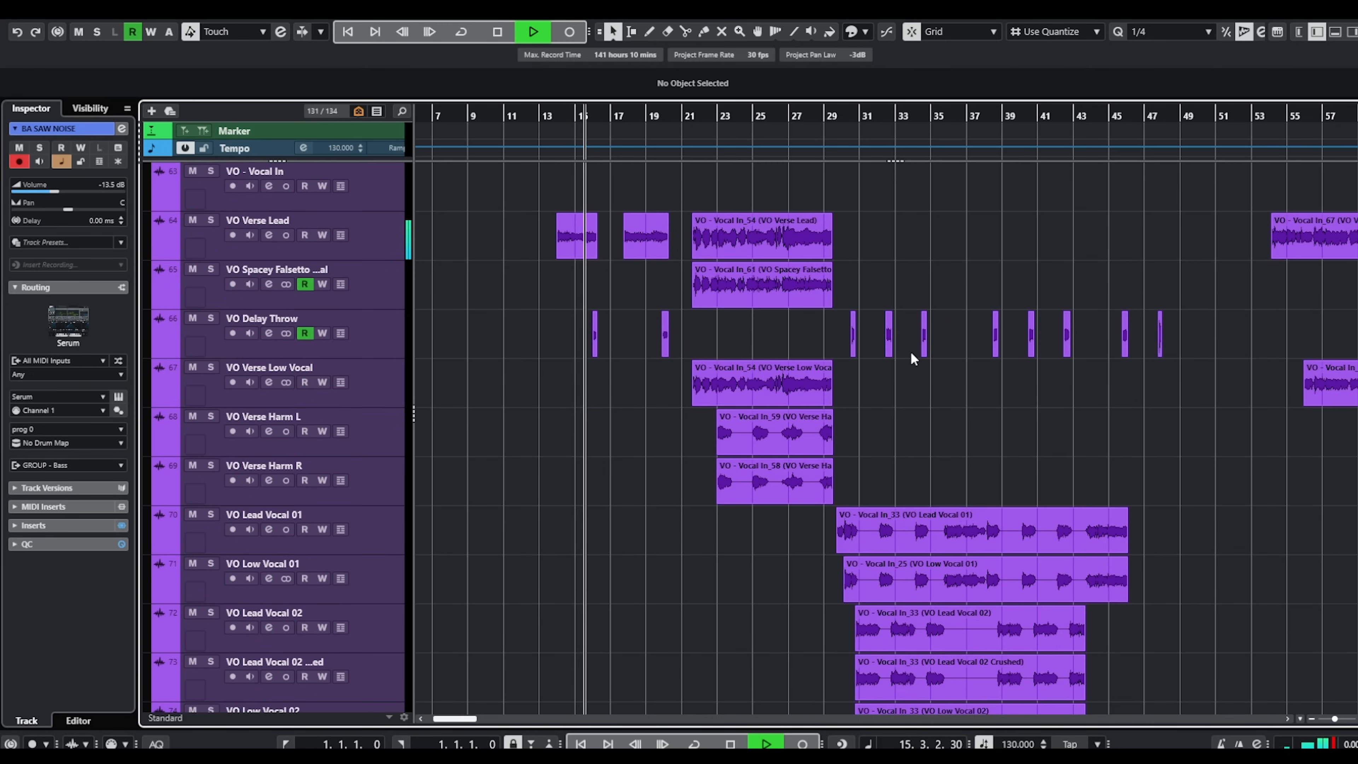
pyautogui.scroll(2, 939, 257)
pyautogui.scroll(8, 759, 315)
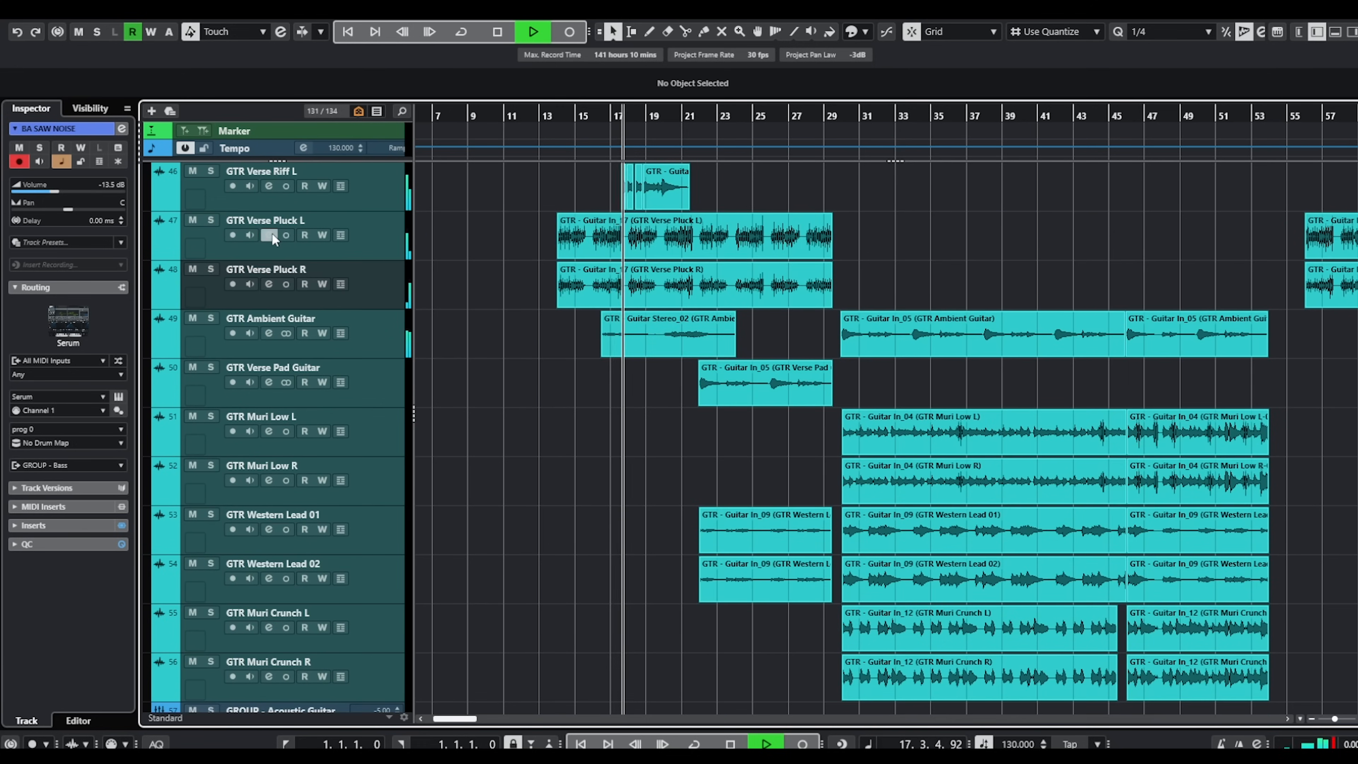
# Inspect the FX Modulator and Neural DSP Archetype inserts on GTR Verse Pluck L, and close the windows.
pyautogui.click(269, 235)
pyautogui.click(487, 224)
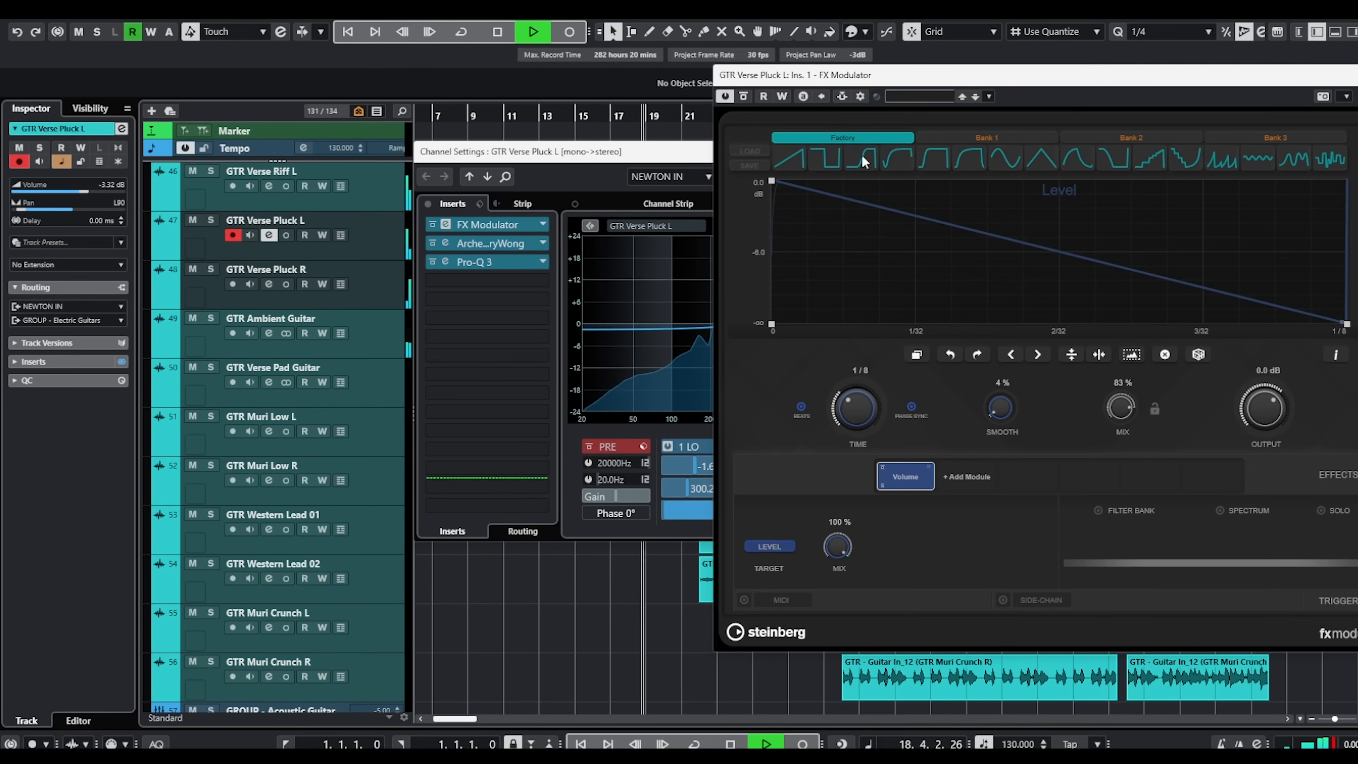
pyautogui.moveTo(1184, 78); pyautogui.dragTo(834, 105)
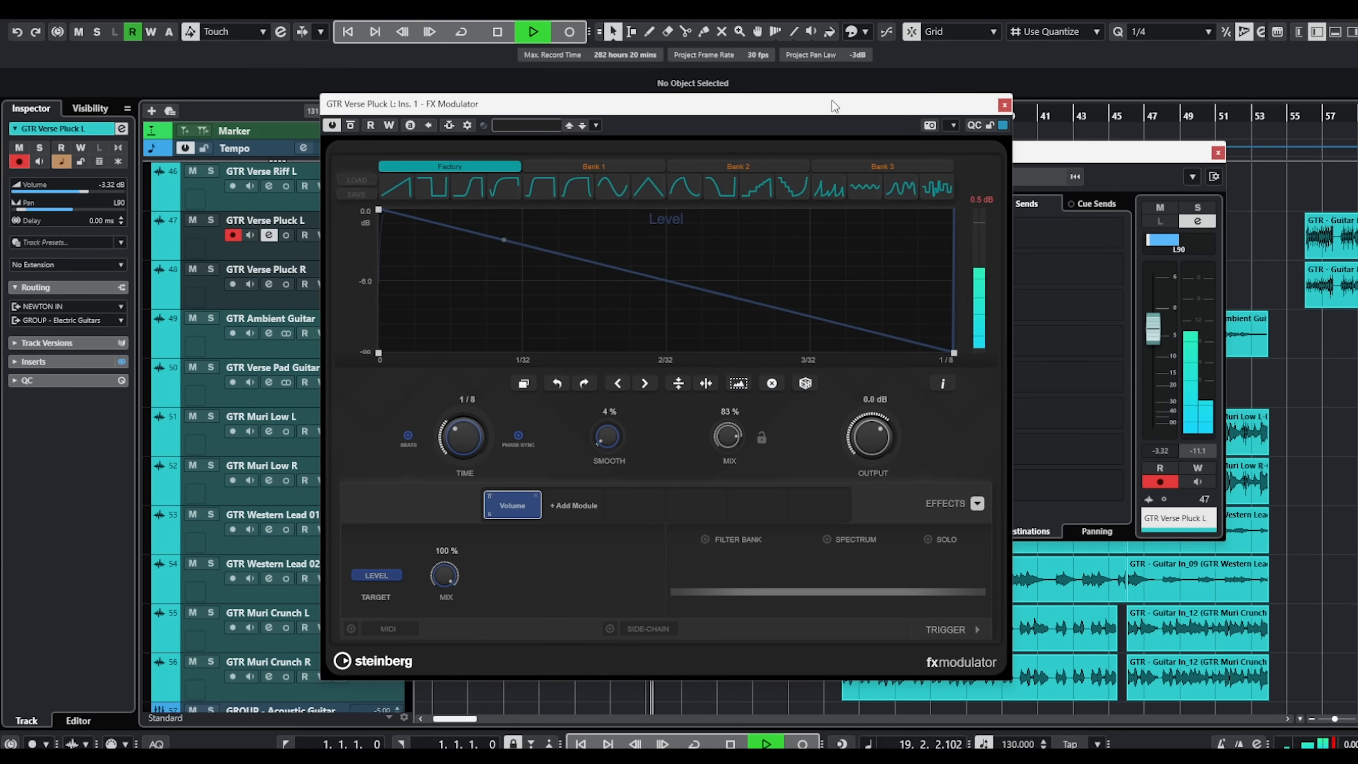
pyautogui.click(1006, 107)
pyautogui.click(488, 243)
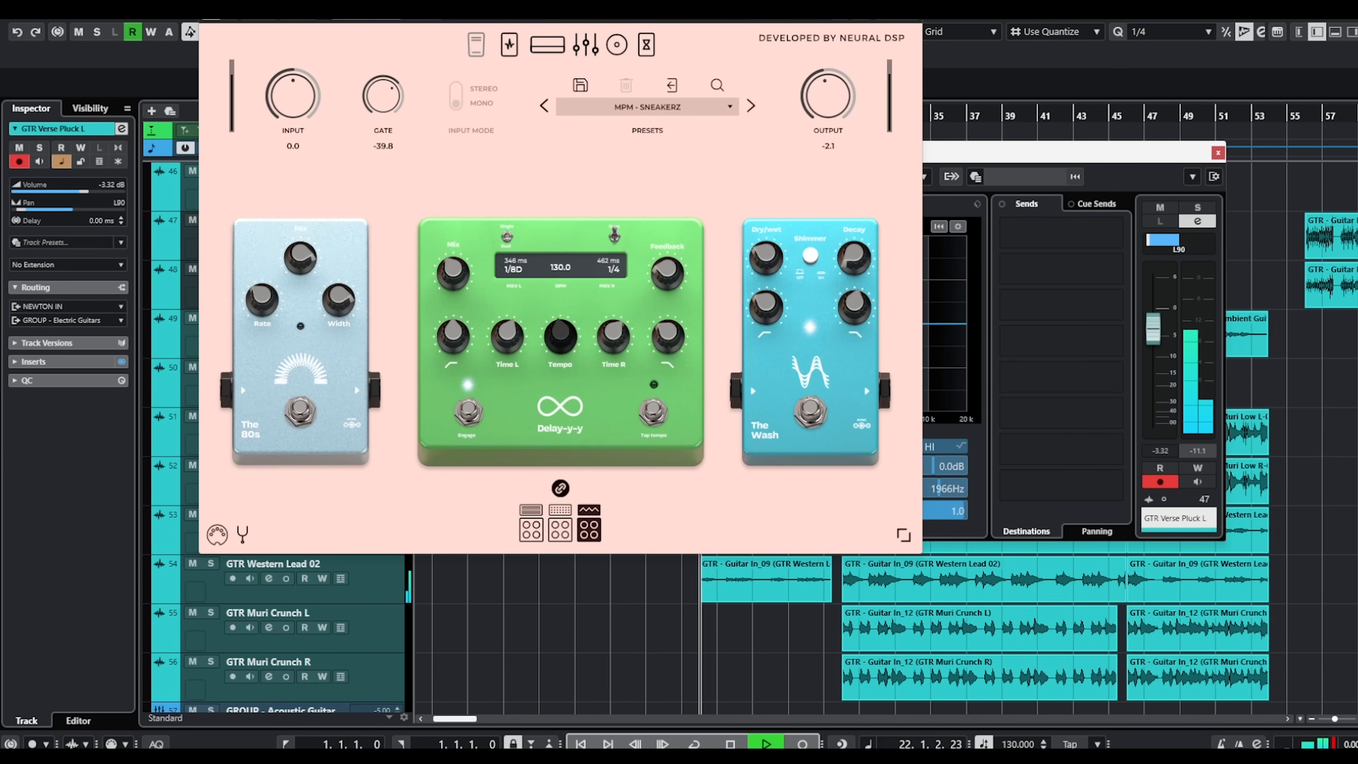
pyautogui.click(915, 3)
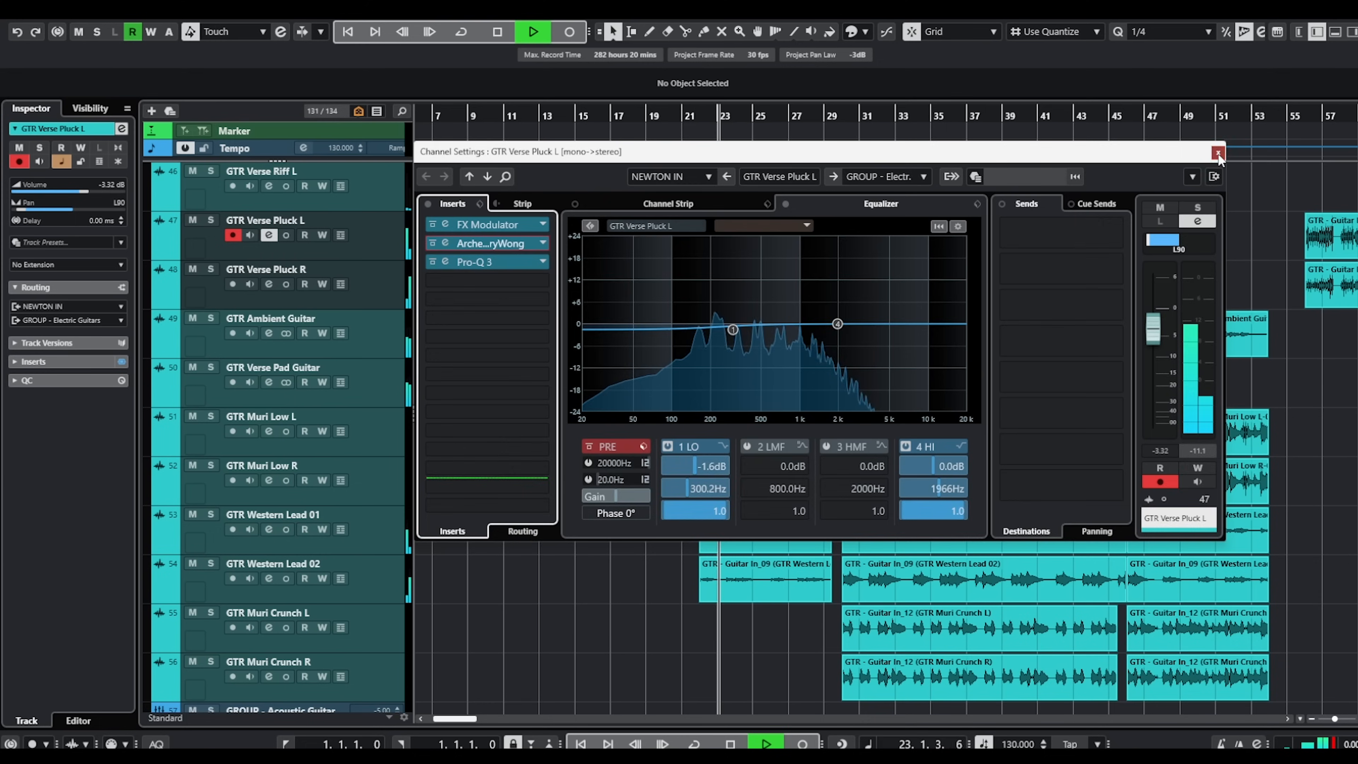
pyautogui.click(1218, 153)
# Inspect the amp, cab, EQ and post-effects pages of Archetype Gojira X on GTR Western Lead 01, and close the windows.
pyautogui.scroll(-2, 278, 407)
pyautogui.click(269, 418)
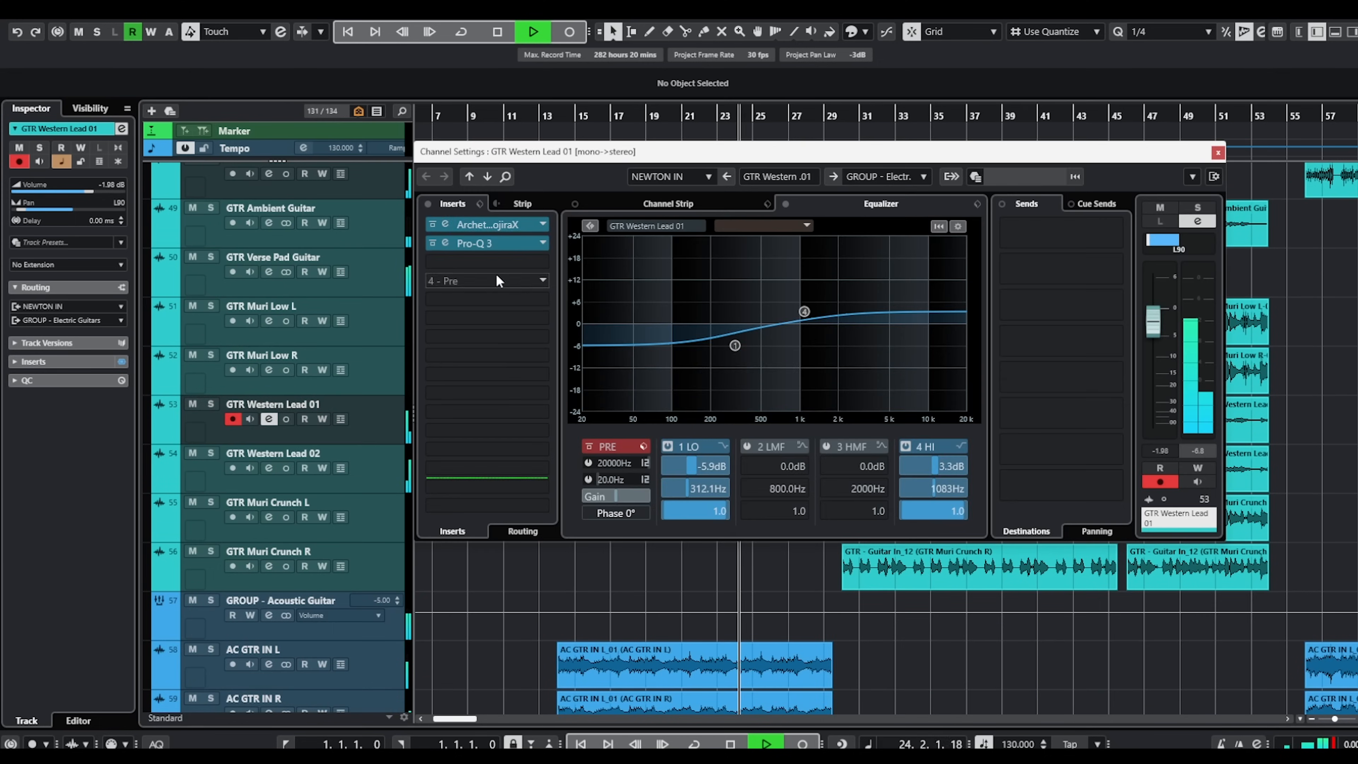
pyautogui.click(492, 225)
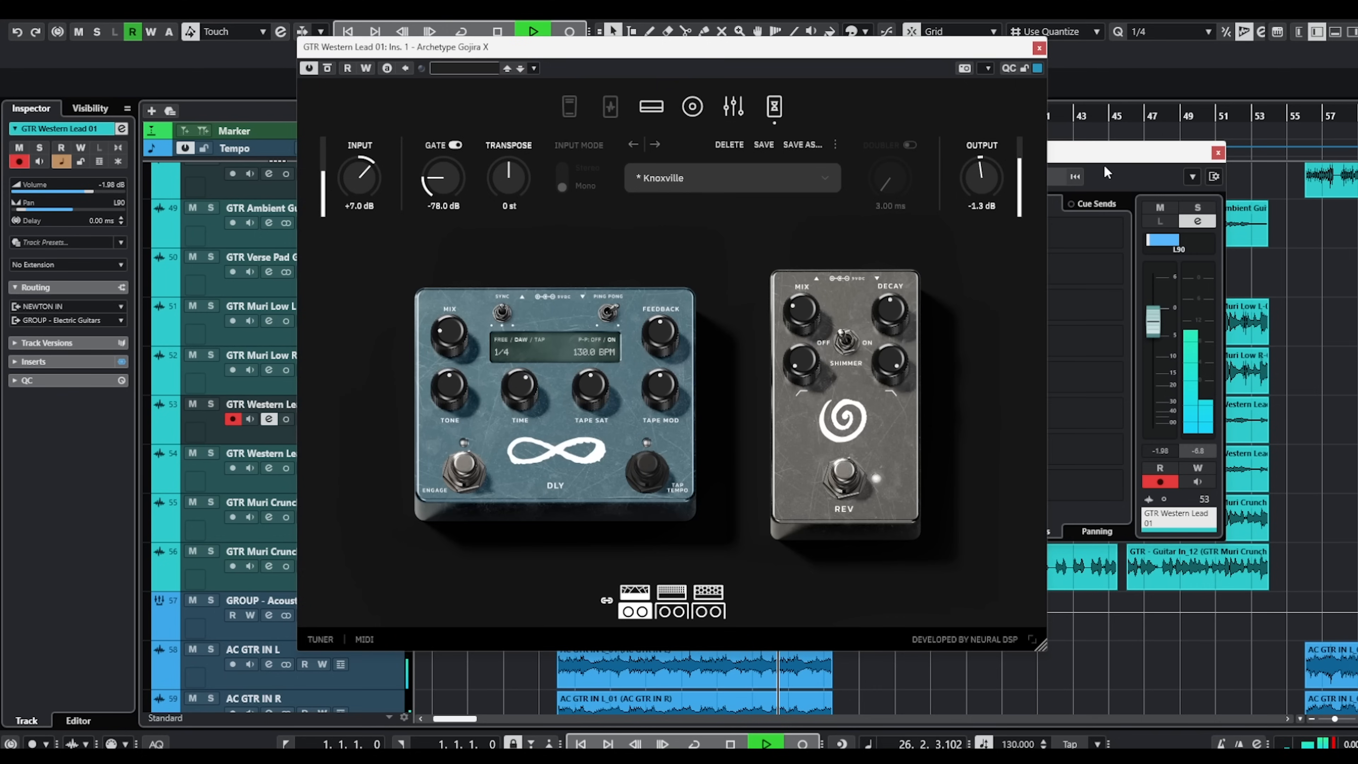
pyautogui.click(692, 109)
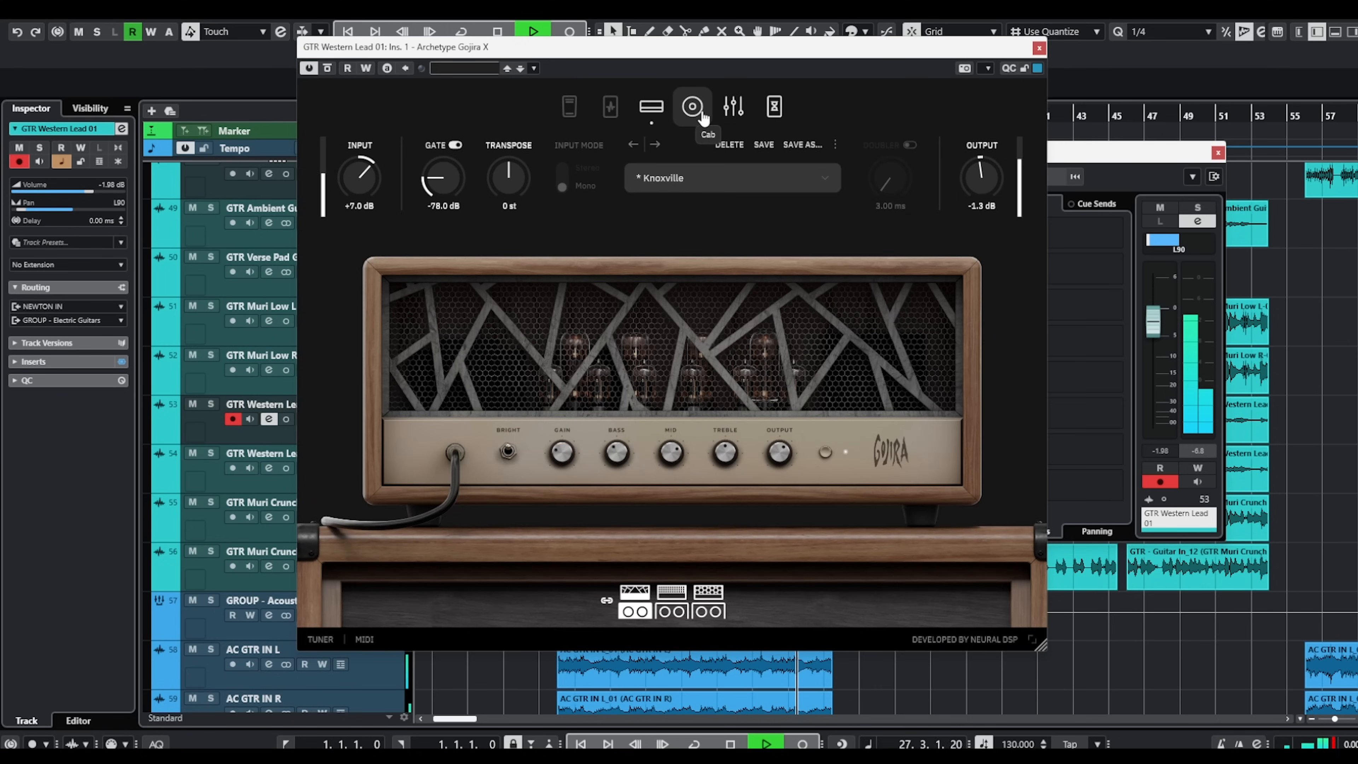
pyautogui.click(703, 118)
pyautogui.click(741, 121)
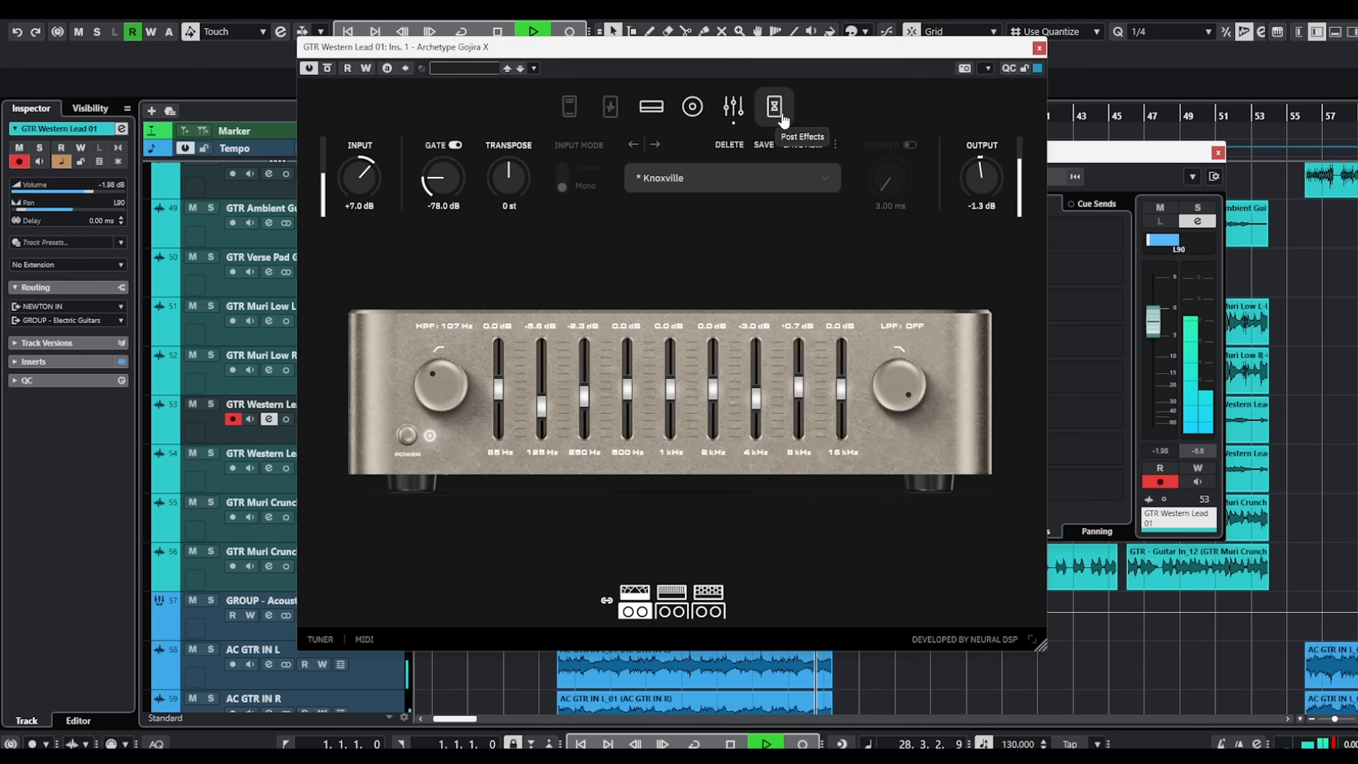
pyautogui.click(775, 112)
pyautogui.click(1039, 48)
pyautogui.click(1217, 153)
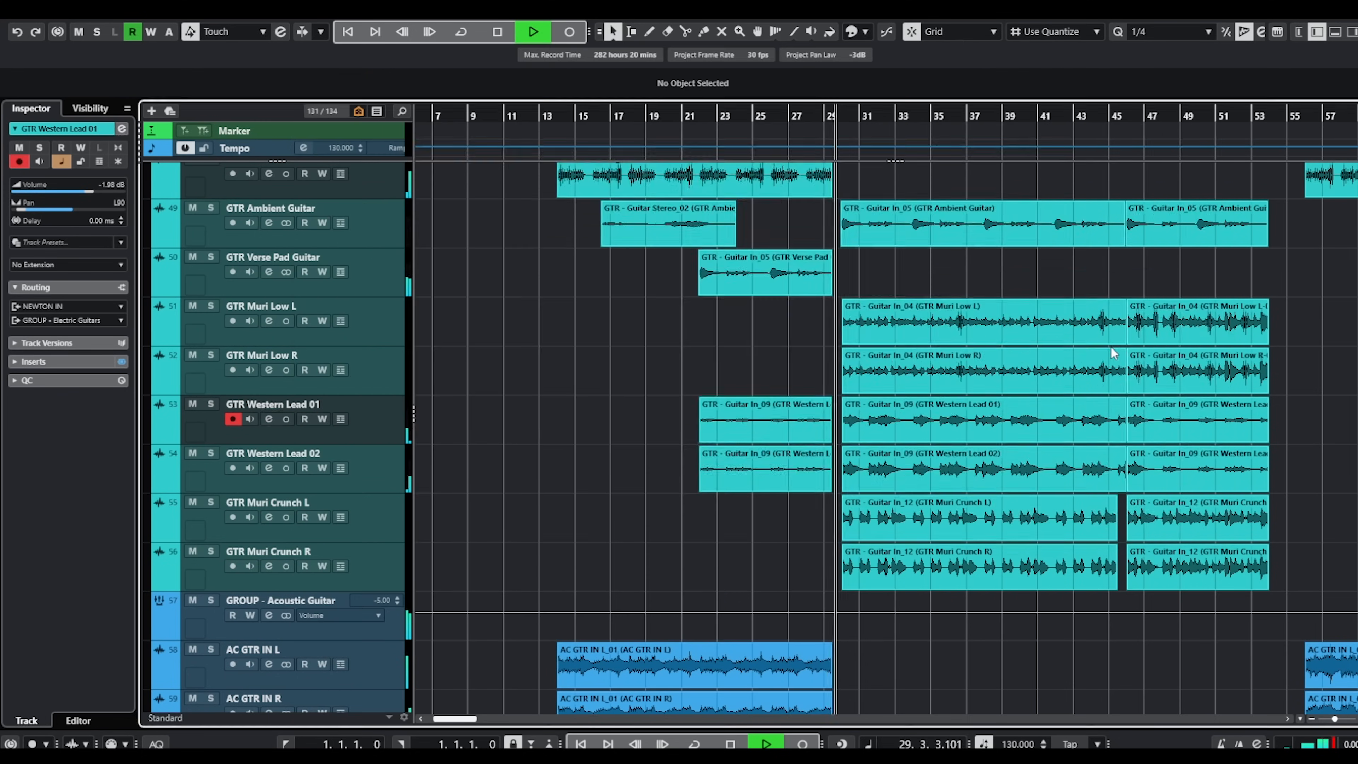
# Look over the first chorus layers from bar 30, covering the vocals, guitars, bass and drums during playback.
pyautogui.scroll(-10, 1111, 341)
pyautogui.scroll(-10, 1105, 346)
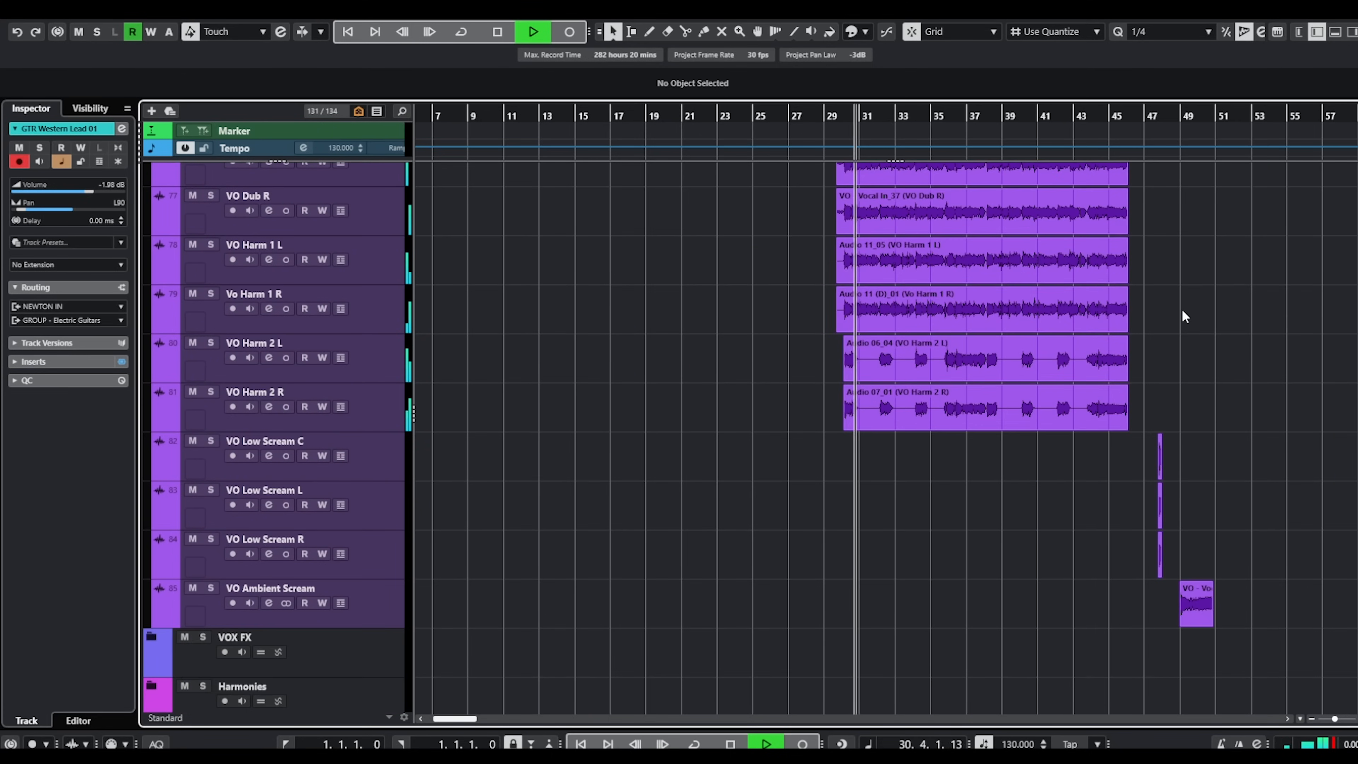
pyautogui.scroll(15, 1193, 325)
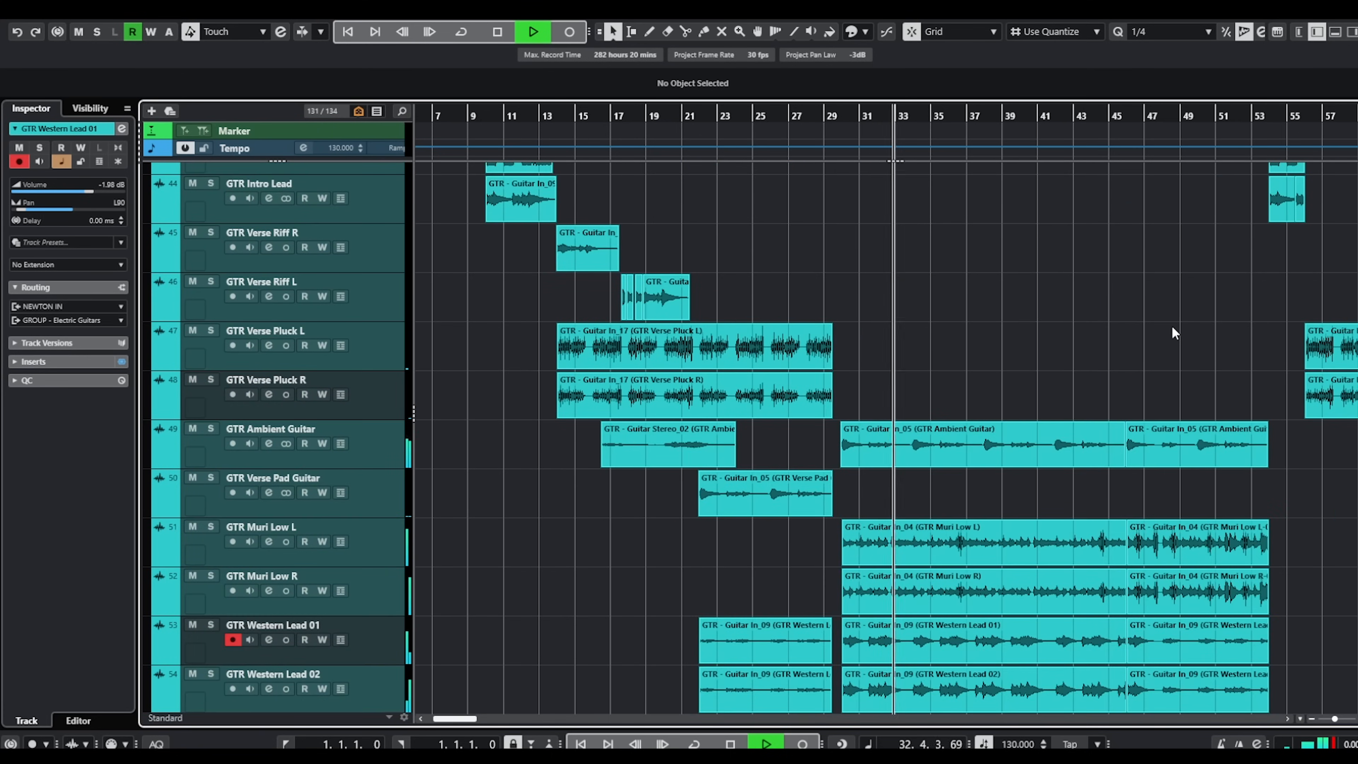
pyautogui.scroll(6, 1172, 332)
pyautogui.scroll(5, 1171, 325)
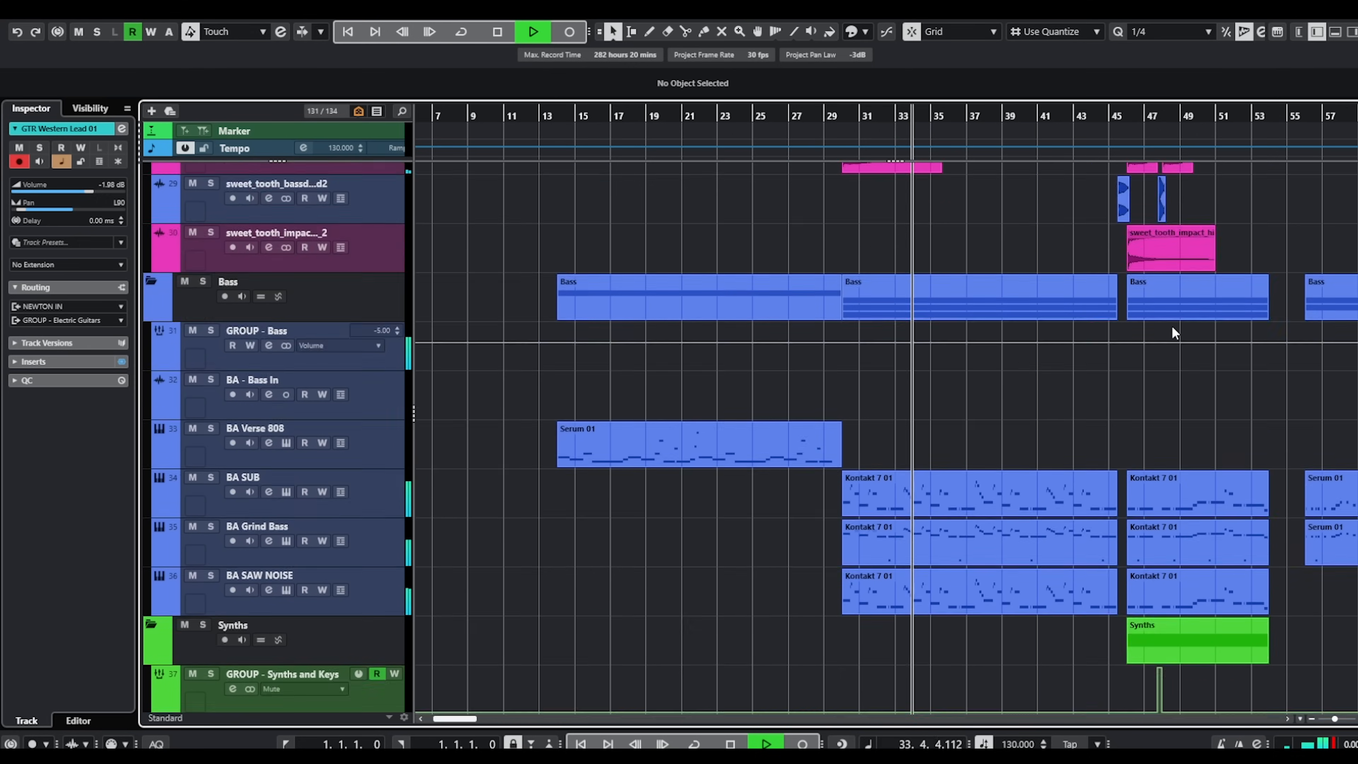
pyautogui.scroll(5, 1157, 334)
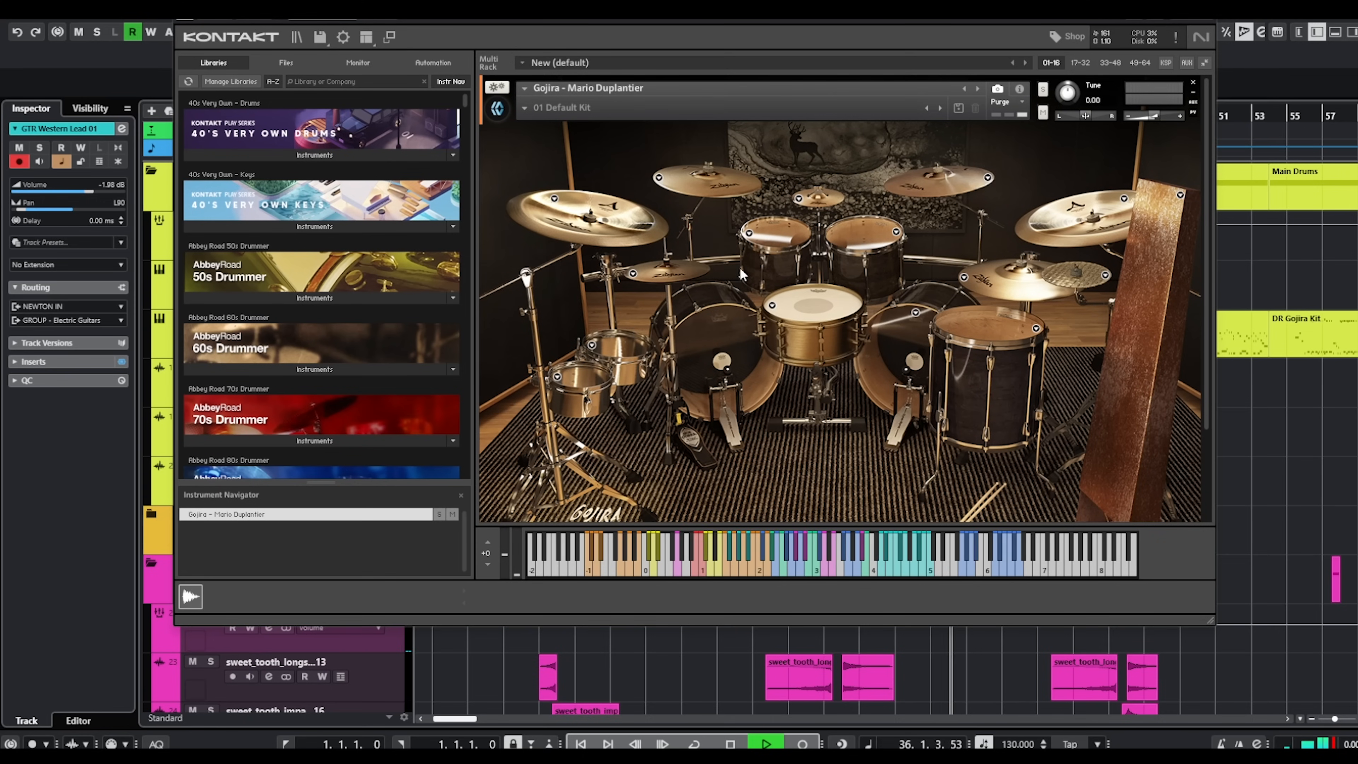
# Hide Kontakt's side pane, inspect the Gojira kit's Drums mixer page, and close the instrument window.
pyautogui.click(366, 39)
pyautogui.click(368, 59)
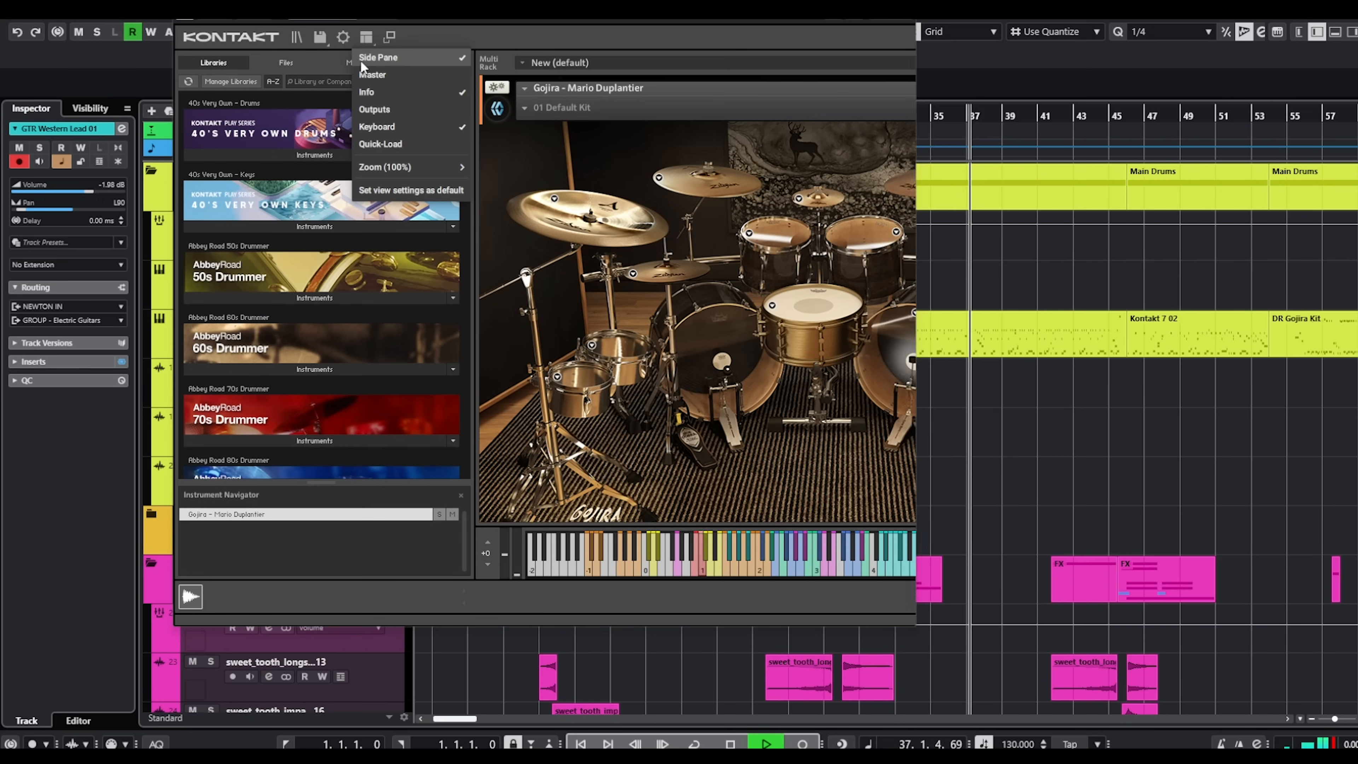
pyautogui.scroll(-5, 821, 400)
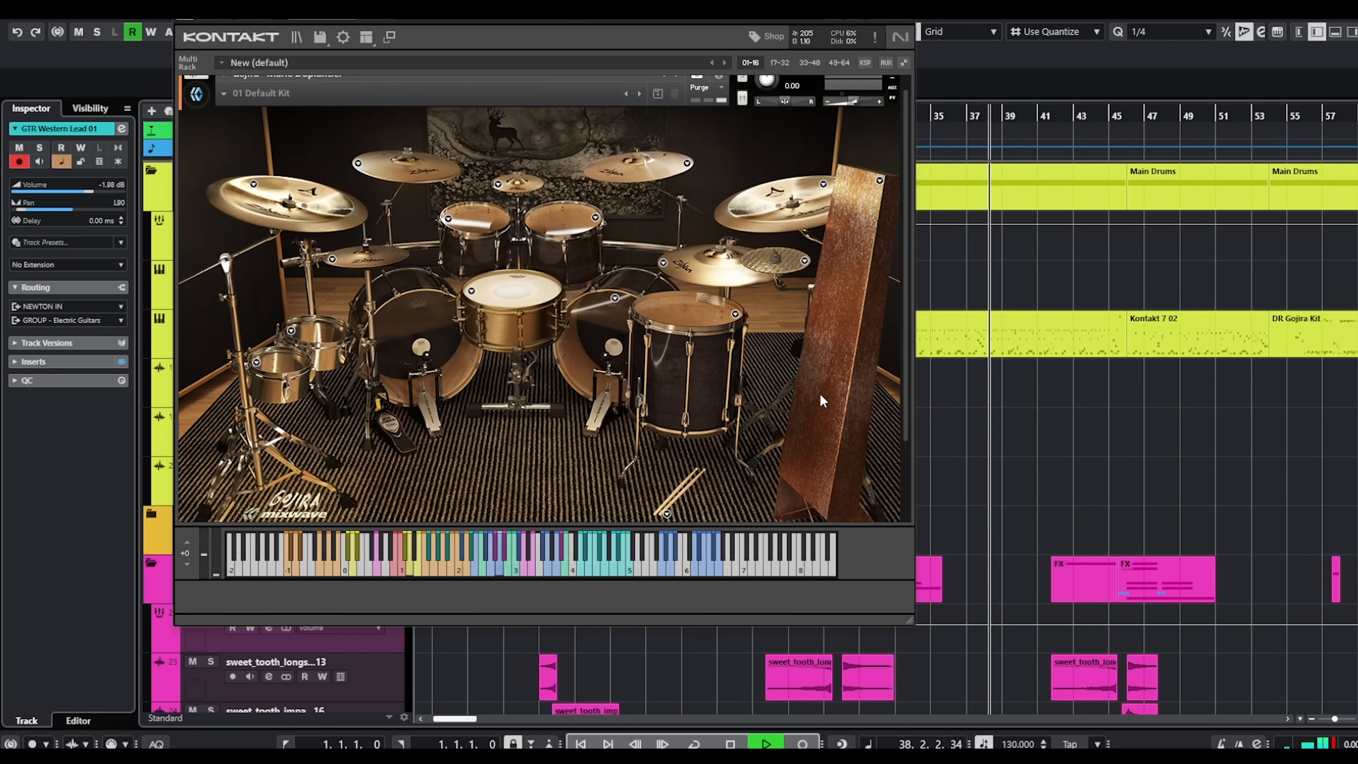
pyautogui.click(264, 460)
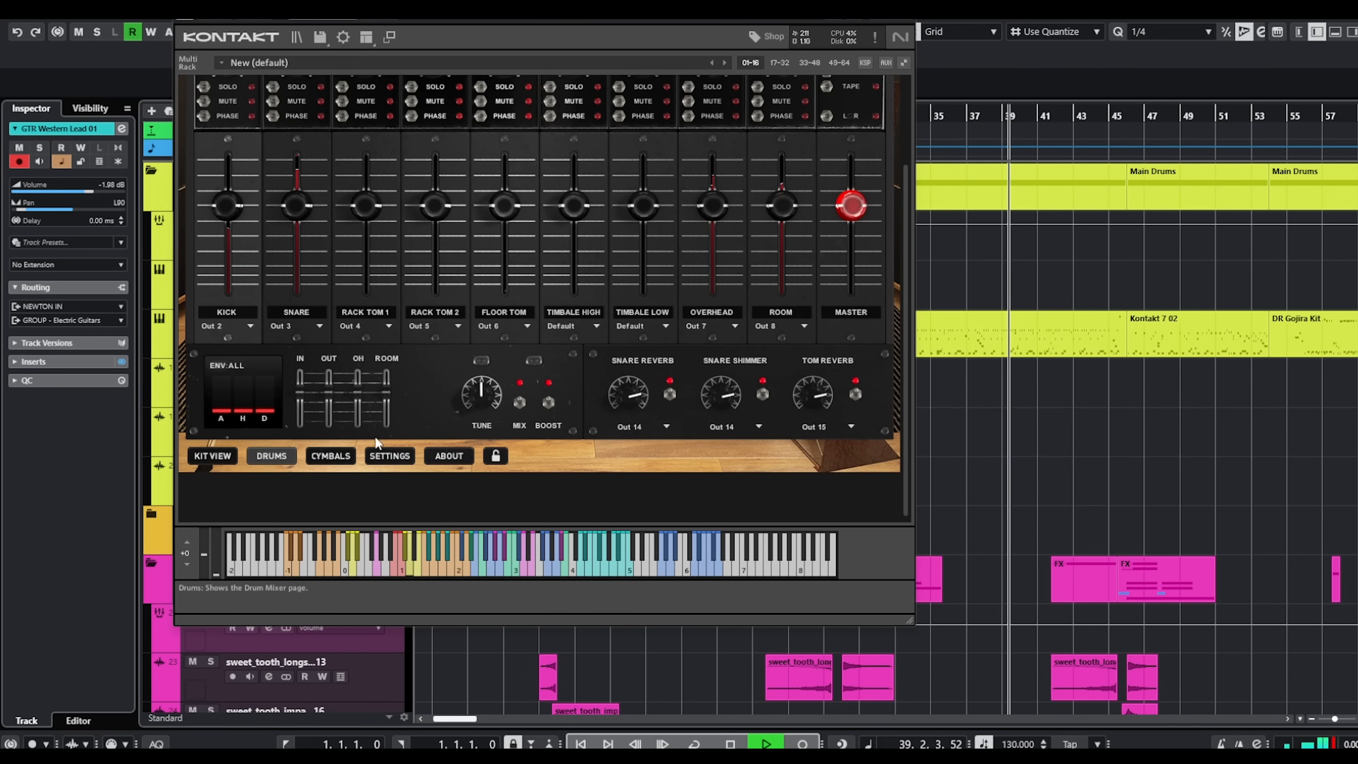
pyautogui.scroll(2, 777, 236)
pyautogui.scroll(4, 790, 231)
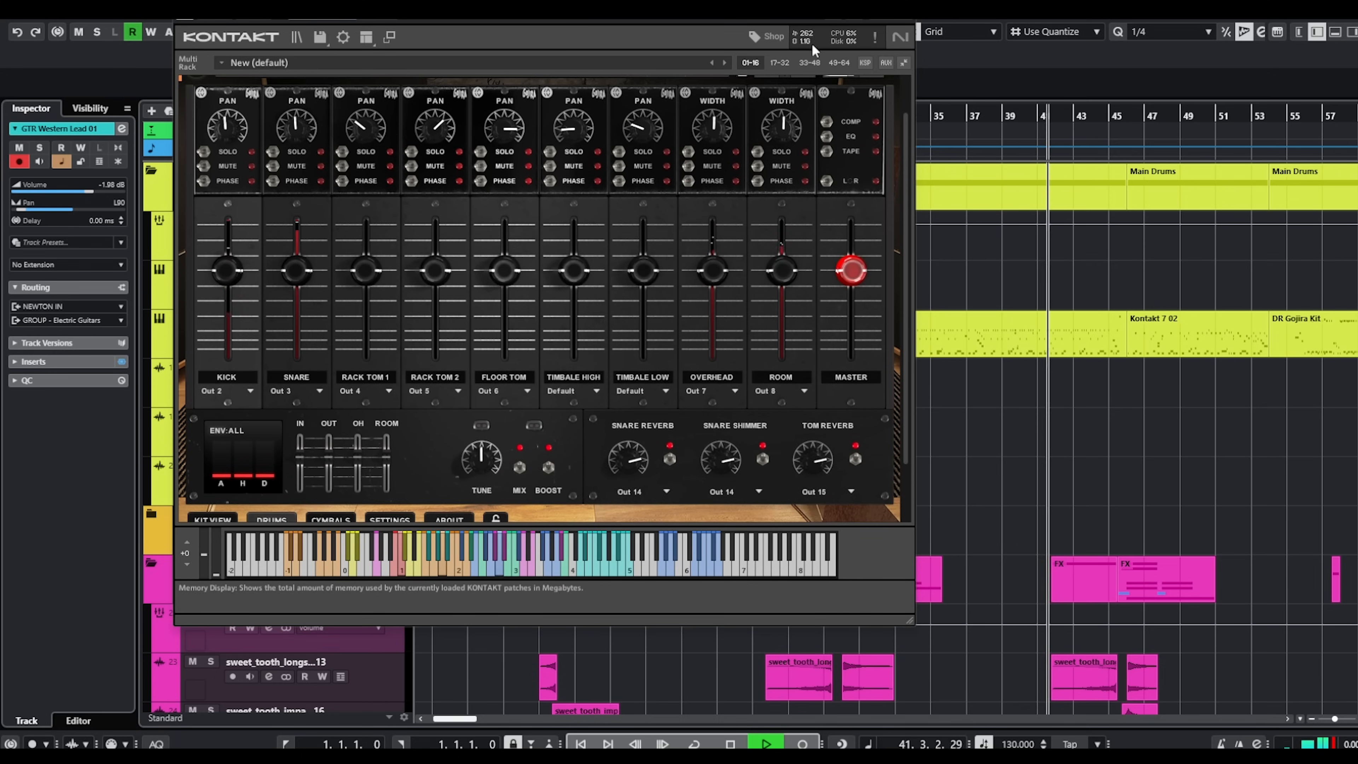
pyautogui.click(904, 6)
# View the notes of the Kontakt 7 02 drum part starting at bar 30, close the editor, and look over the FX tracks.
pyautogui.doubleClick(1064, 347)
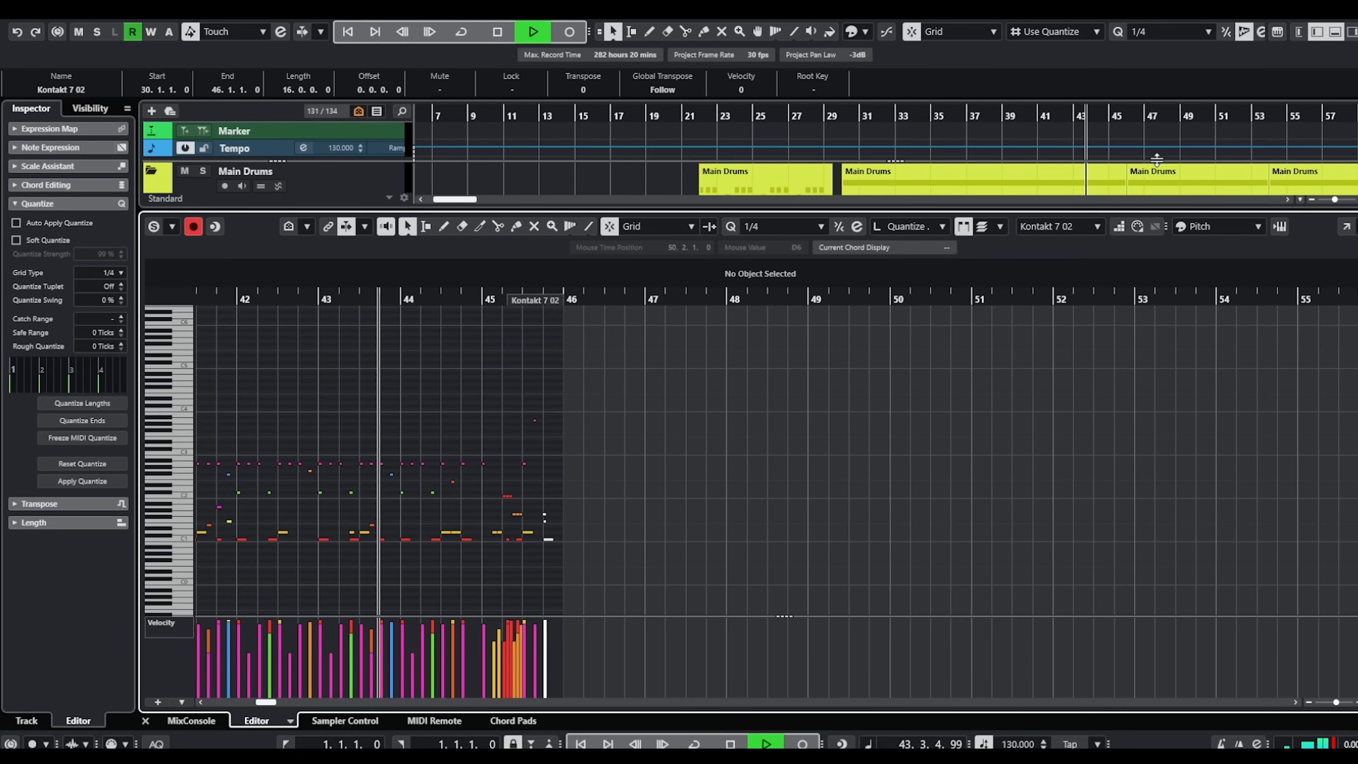
pyautogui.click(1335, 32)
pyautogui.scroll(-5, 1125, 479)
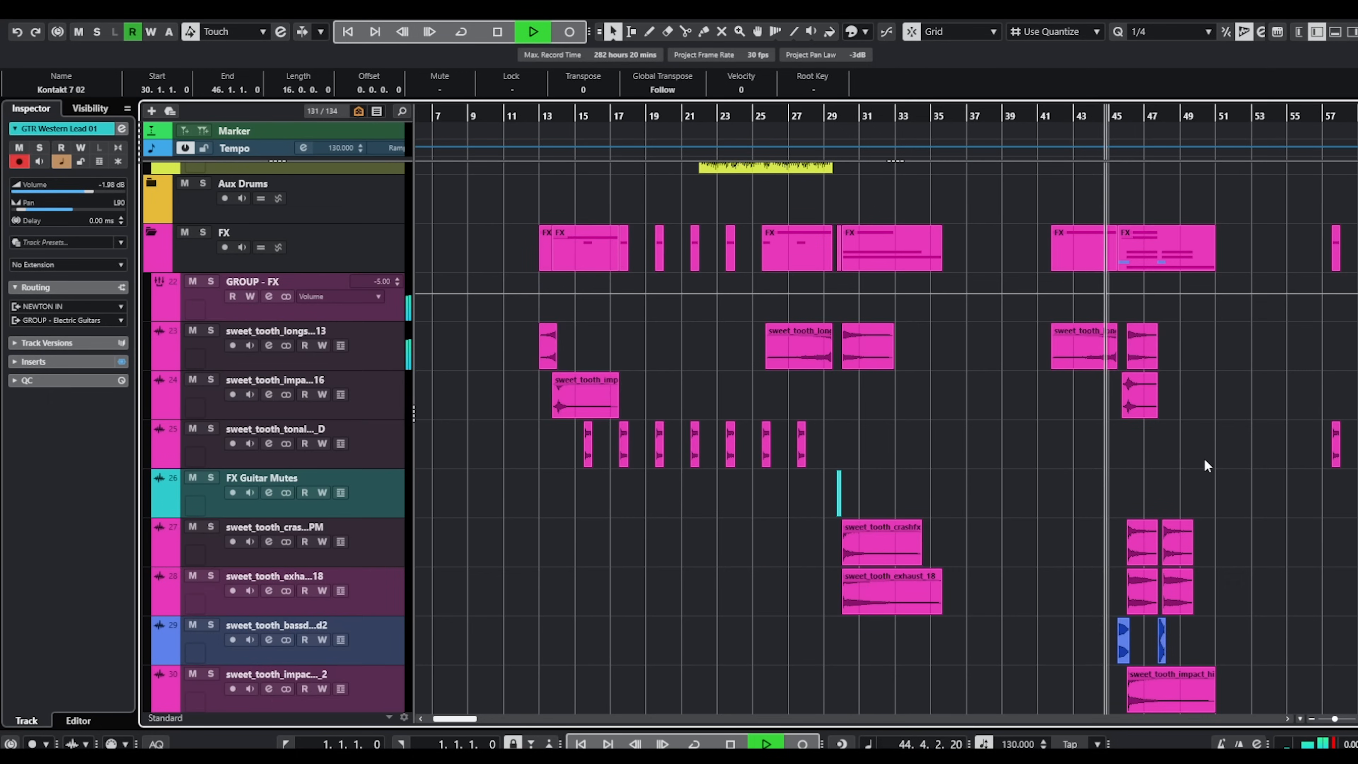
pyautogui.scroll(-2, 1209, 444)
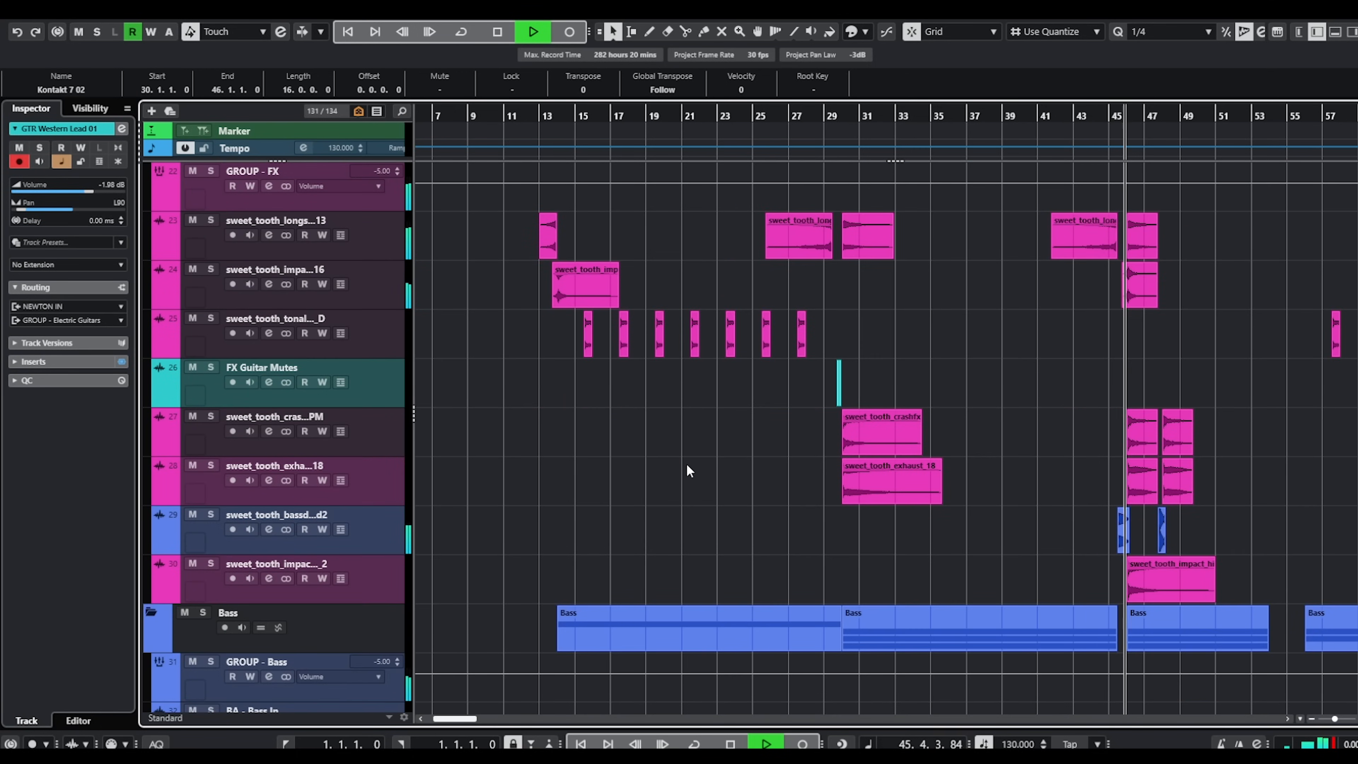
# Inspect the SYN Sax Solo channel's insert chain and close its channel settings.
pyautogui.scroll(-10, 689, 463)
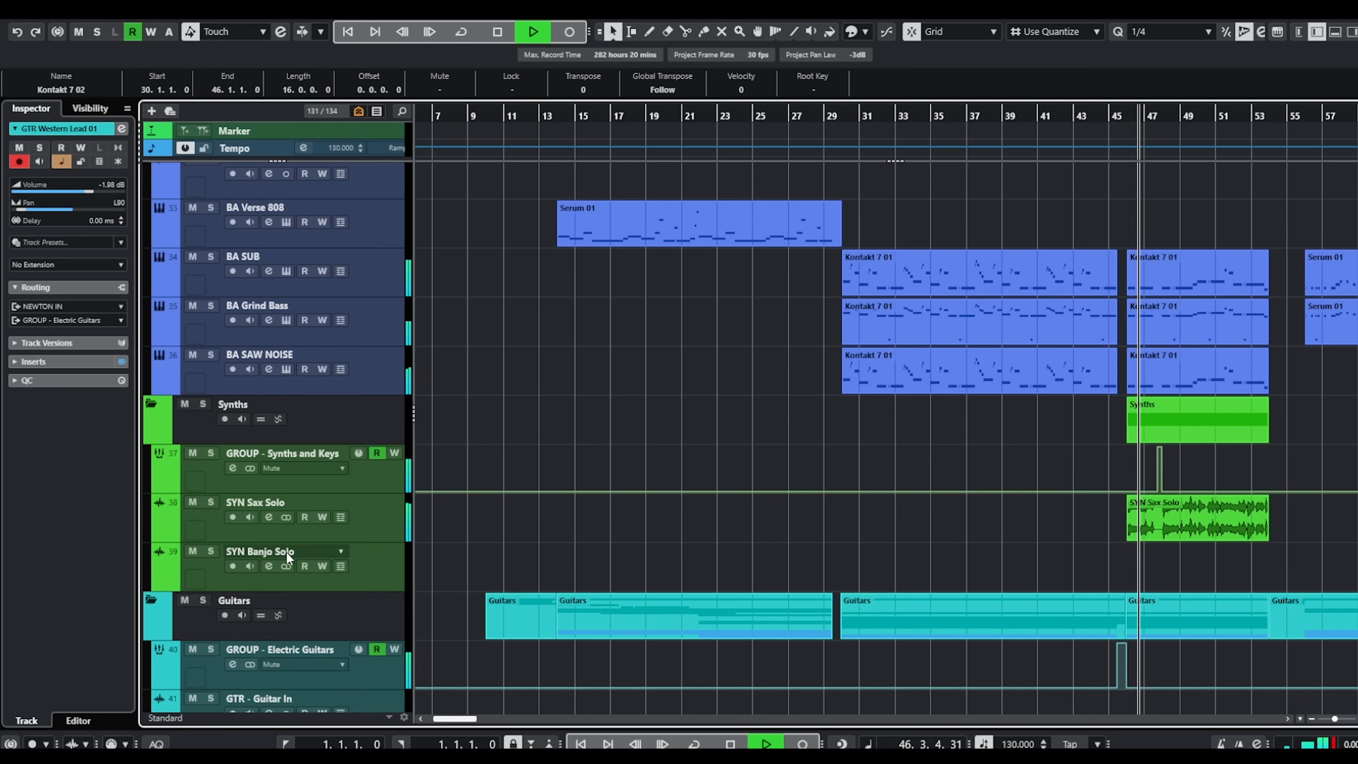
pyautogui.click(268, 517)
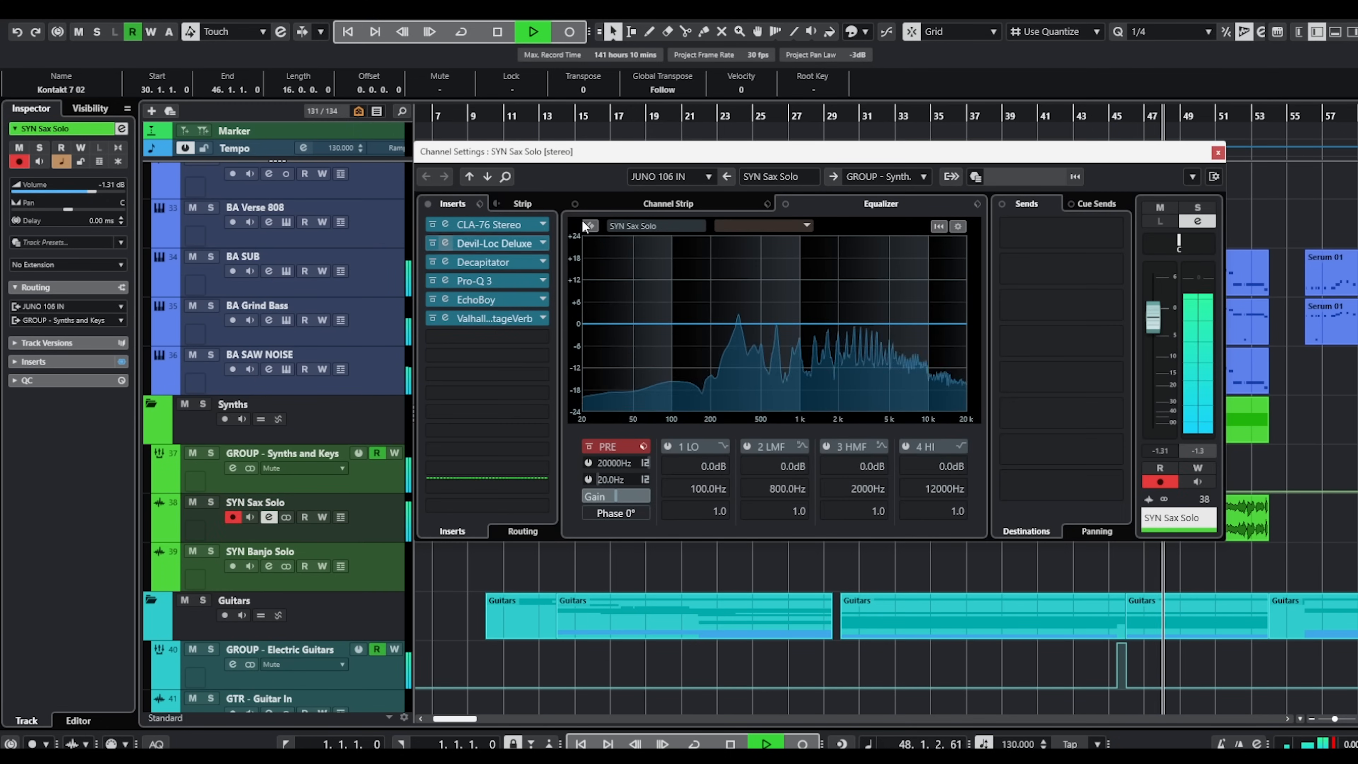
pyautogui.click(1218, 153)
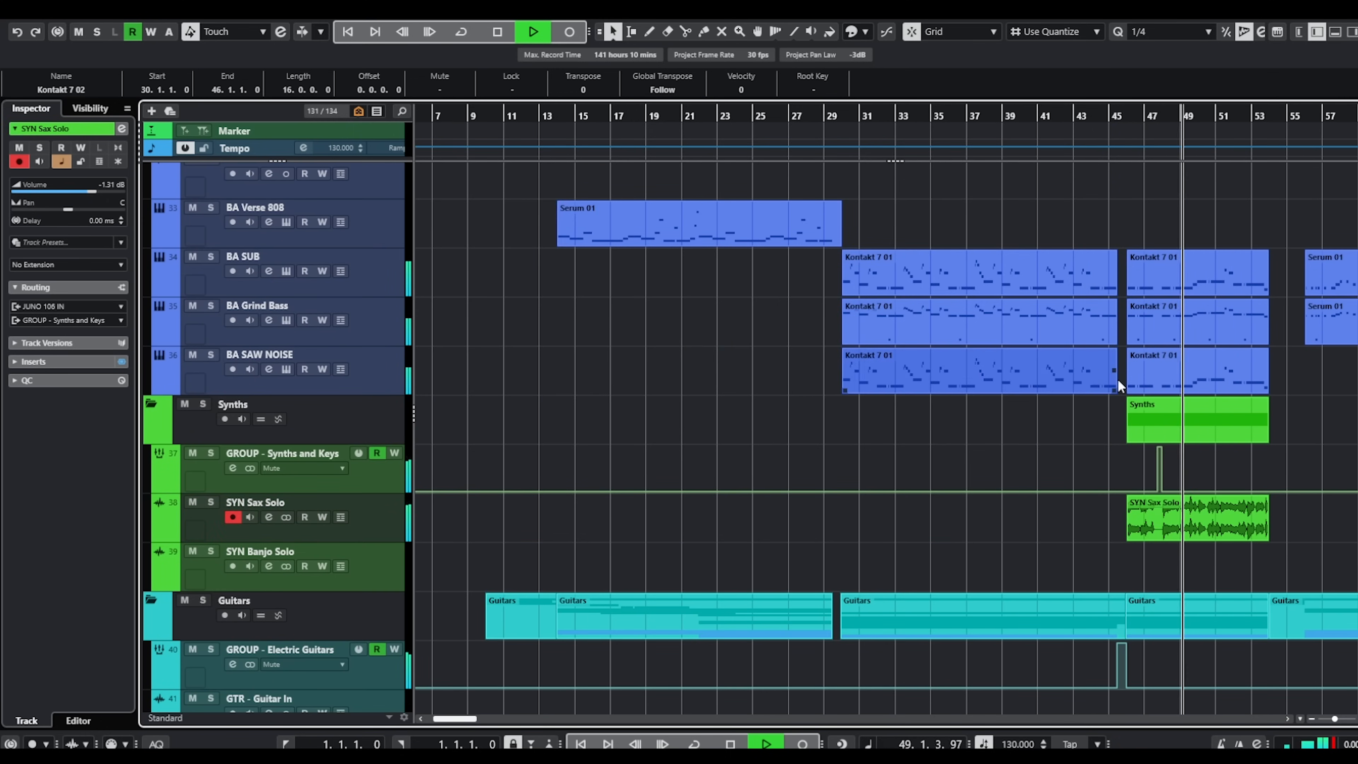
# Look over the sax solo and the guitar layers leading into the second verse at bar 54 during playback.
pyautogui.hscroll(5, 1071, 367)
pyautogui.scroll(-4, 958, 410)
pyautogui.scroll(2, 964, 379)
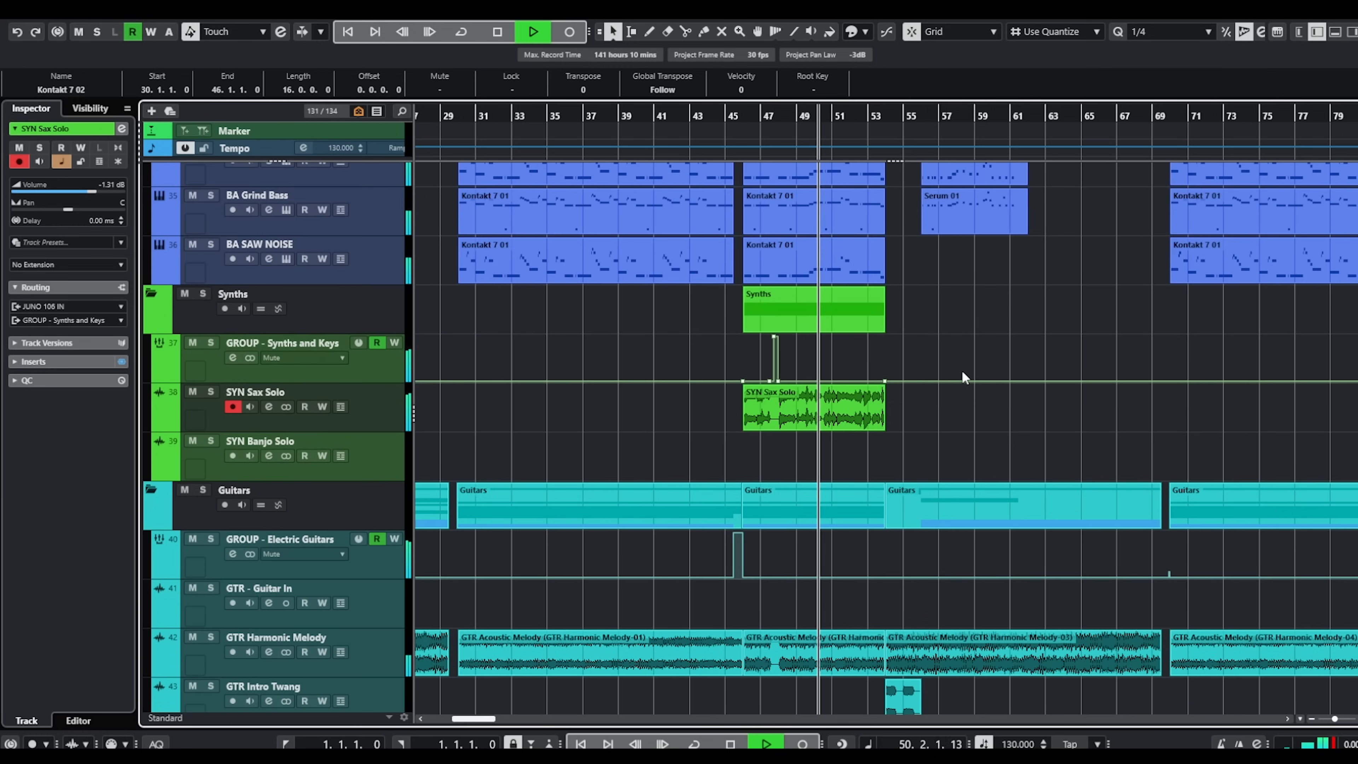
pyautogui.scroll(-4, 962, 371)
pyautogui.scroll(-2, 957, 369)
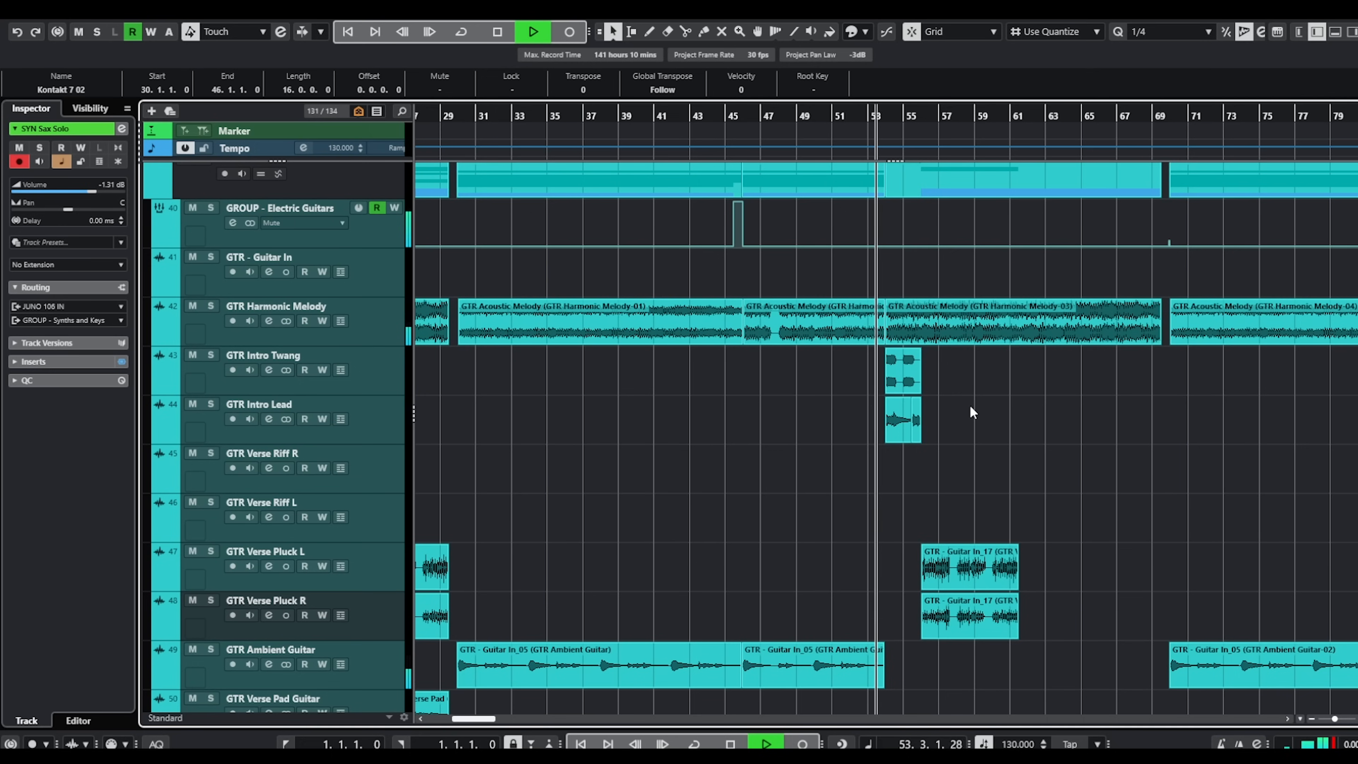
# Inspect the MBSI plug-in on the GROUP - Acoustic Guitar channel, and close the plug-in and channel settings.
pyautogui.scroll(-2, 1013, 374)
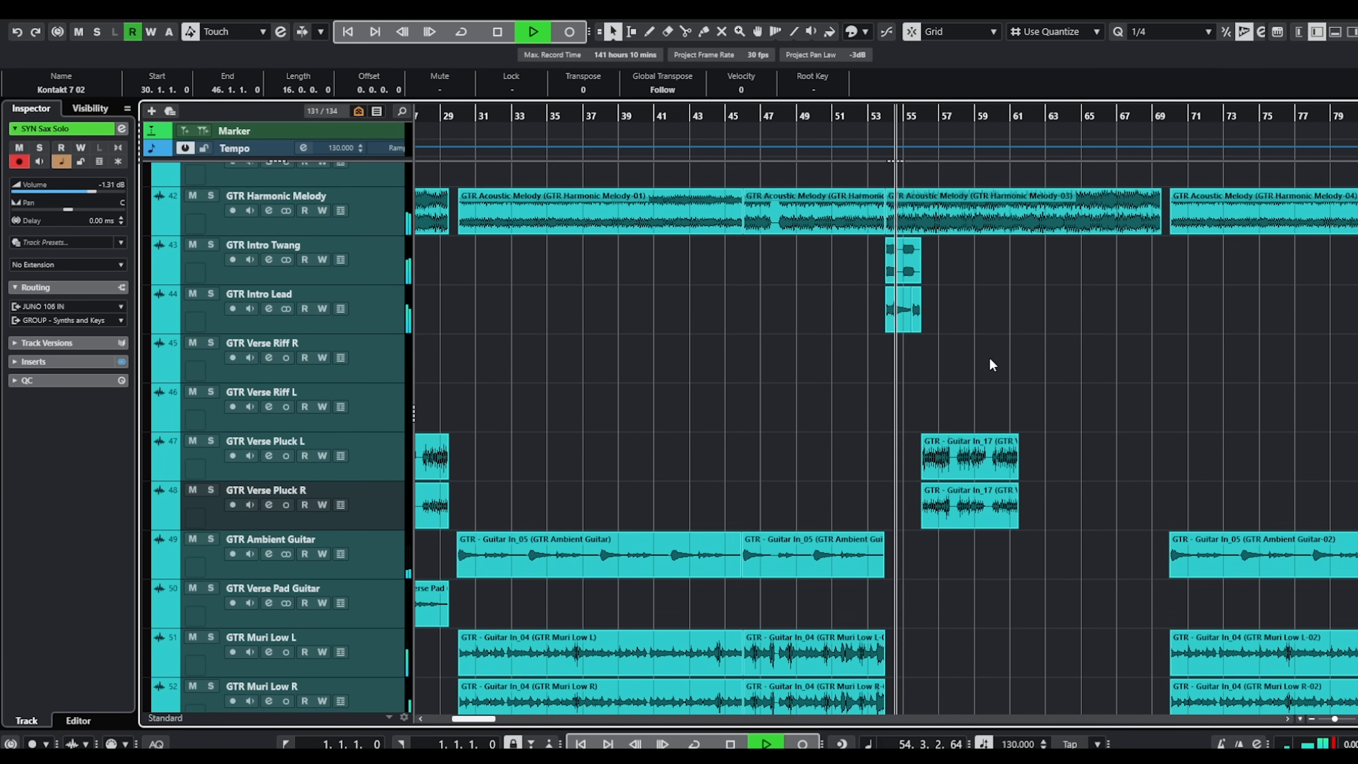
pyautogui.scroll(-12, 988, 358)
pyautogui.scroll(-7, 962, 357)
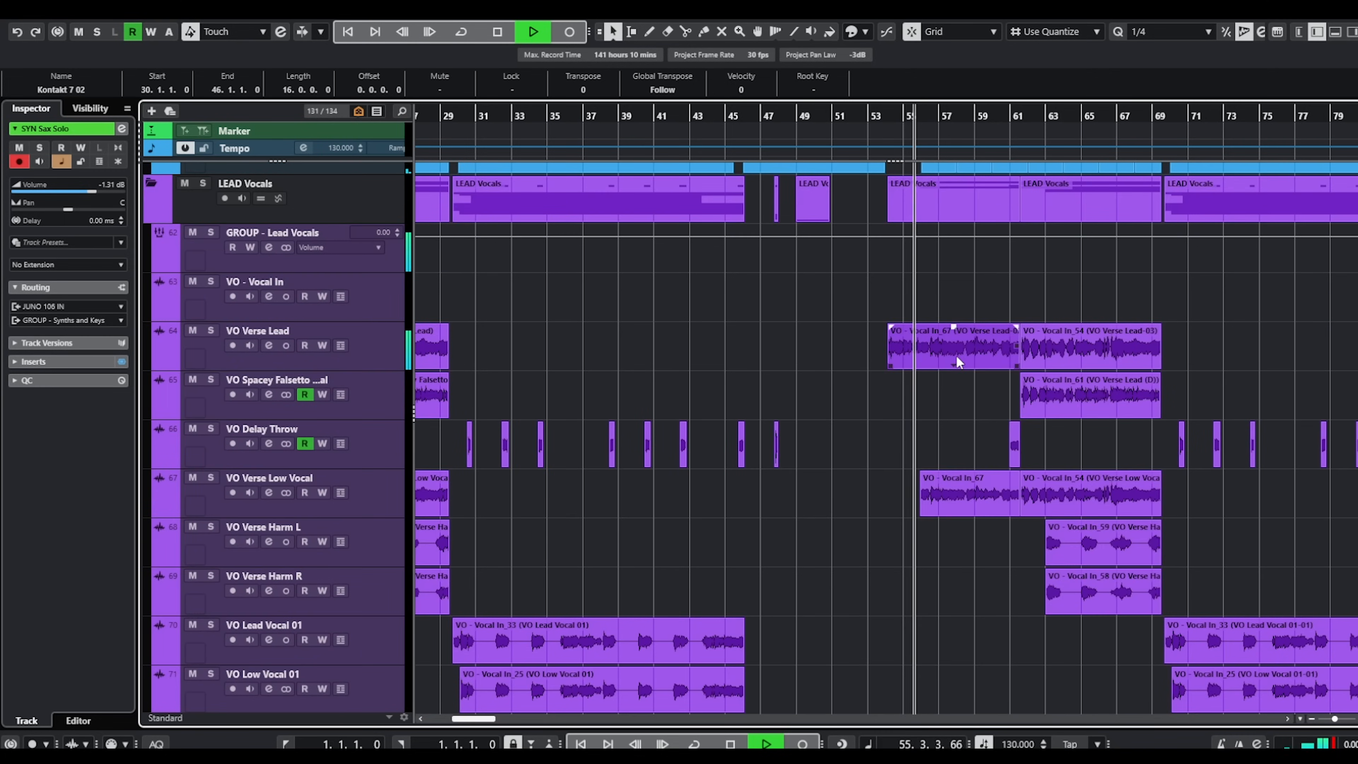
pyautogui.scroll(-4, 955, 355)
pyautogui.scroll(3, 947, 366)
pyautogui.scroll(10, 952, 364)
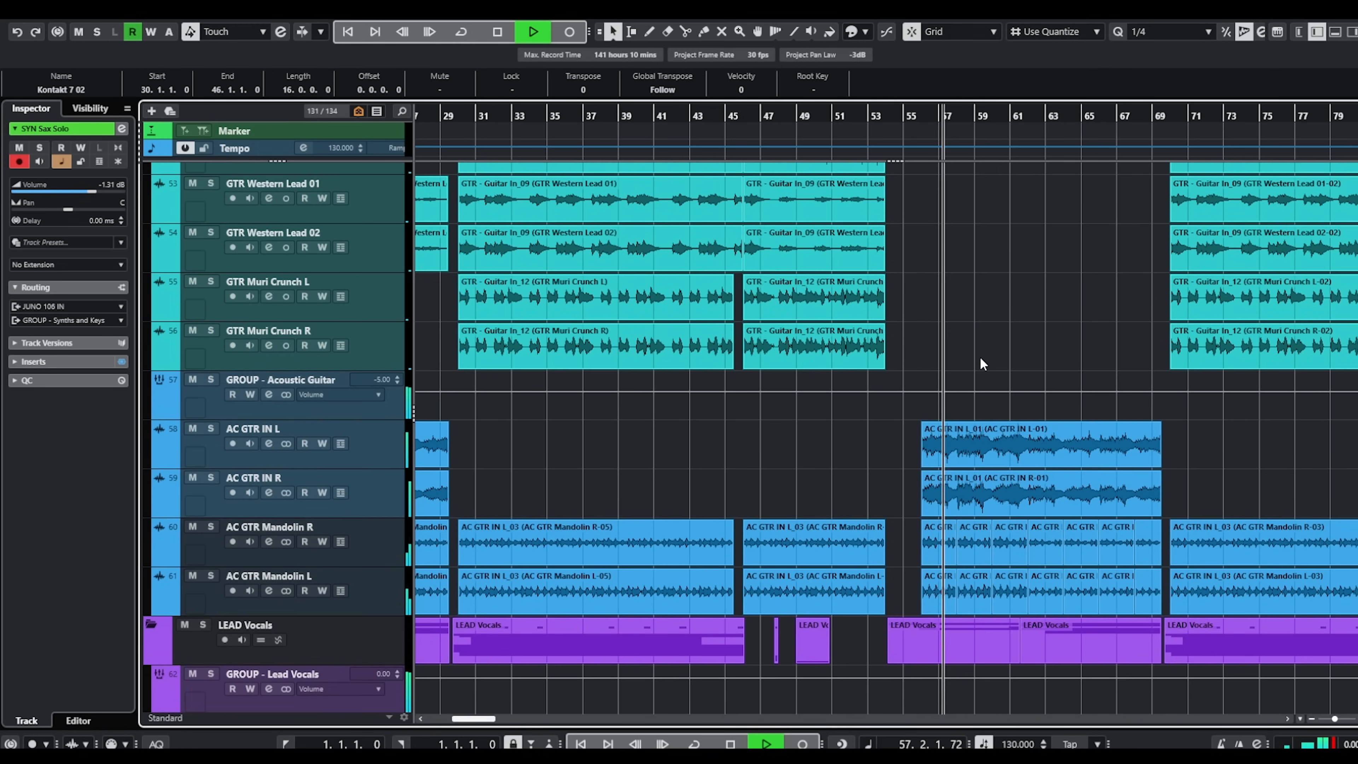
pyautogui.click(268, 394)
pyautogui.click(506, 224)
pyautogui.moveTo(1341, 33); pyautogui.dragTo(678, 64)
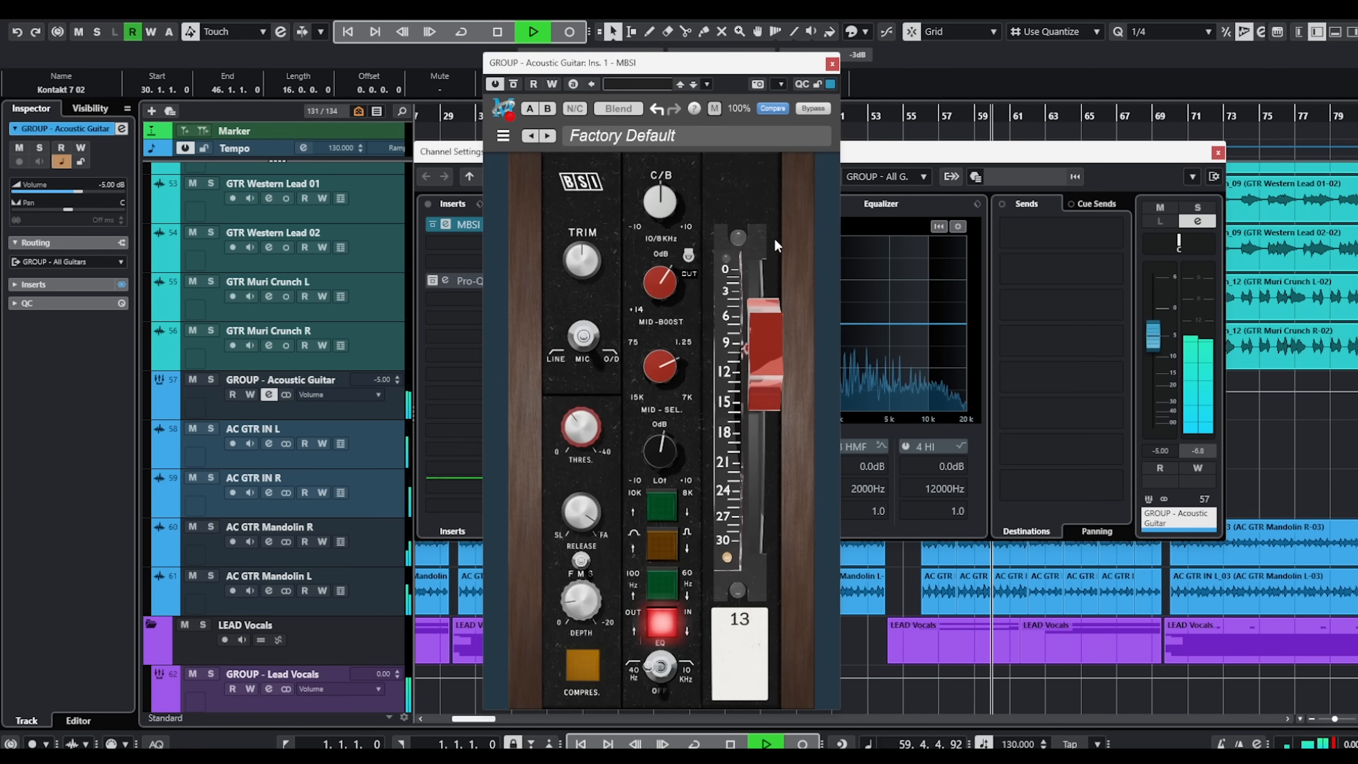
pyautogui.click(832, 65)
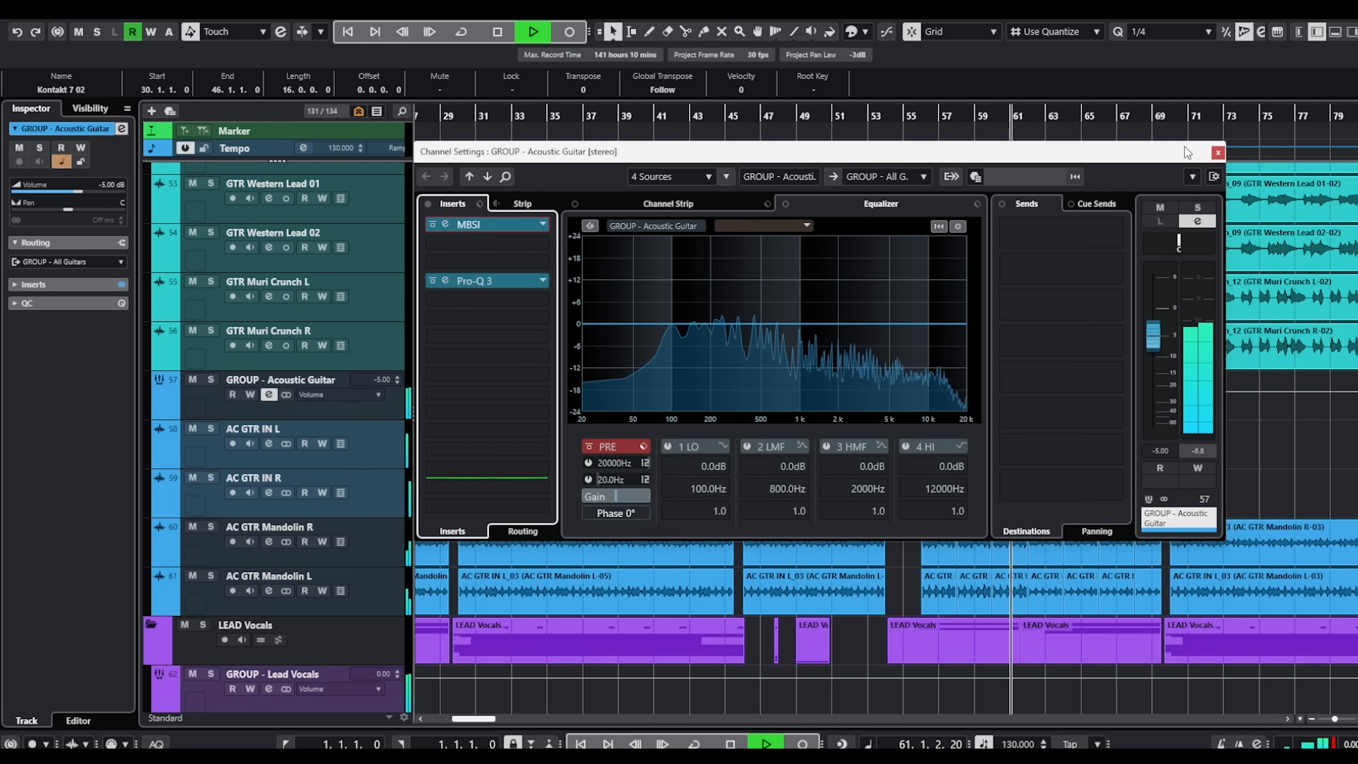
pyautogui.click(1218, 152)
# Inspect the FilterFreak2 and kHs Trance Gate inserts on GTR Harmonic Melody, and close the plug-in and channel windows.
pyautogui.scroll(7, 1128, 293)
pyautogui.scroll(6, 1124, 308)
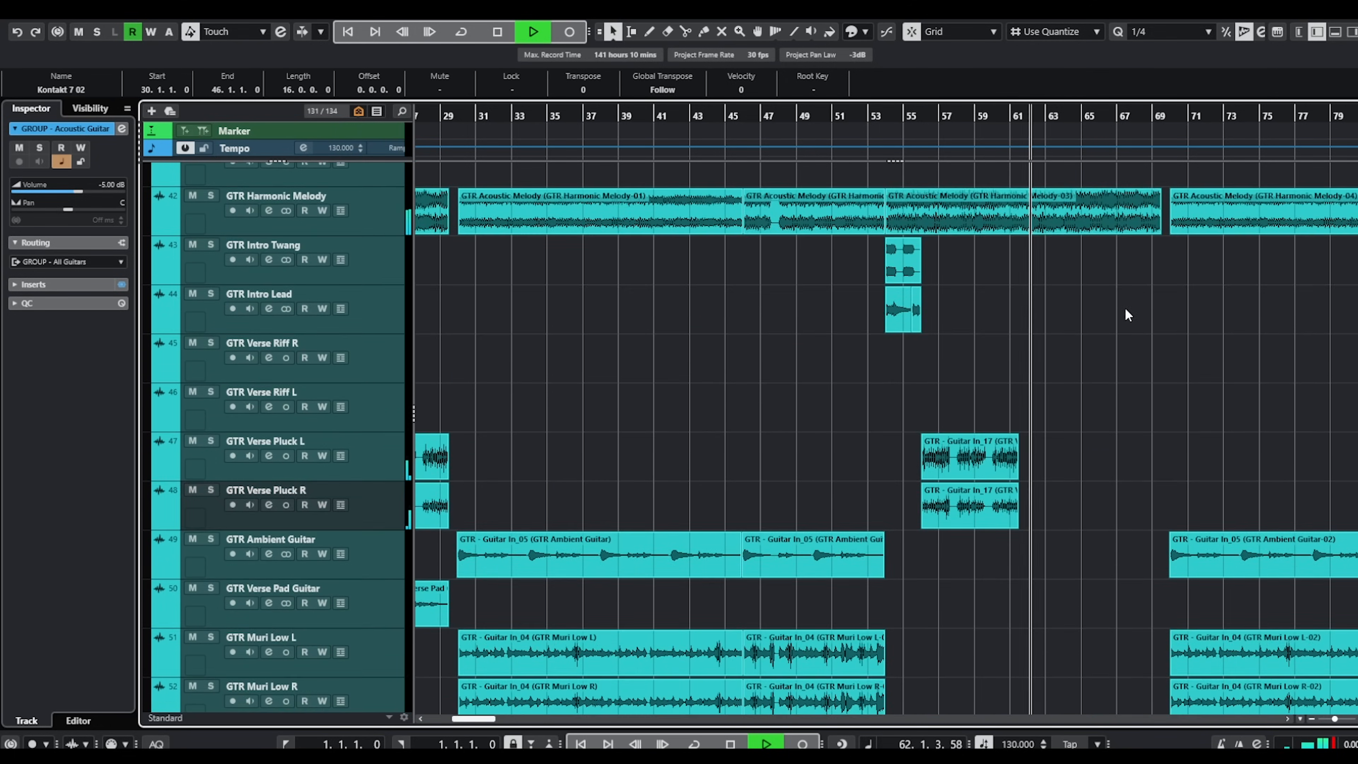
pyautogui.click(269, 321)
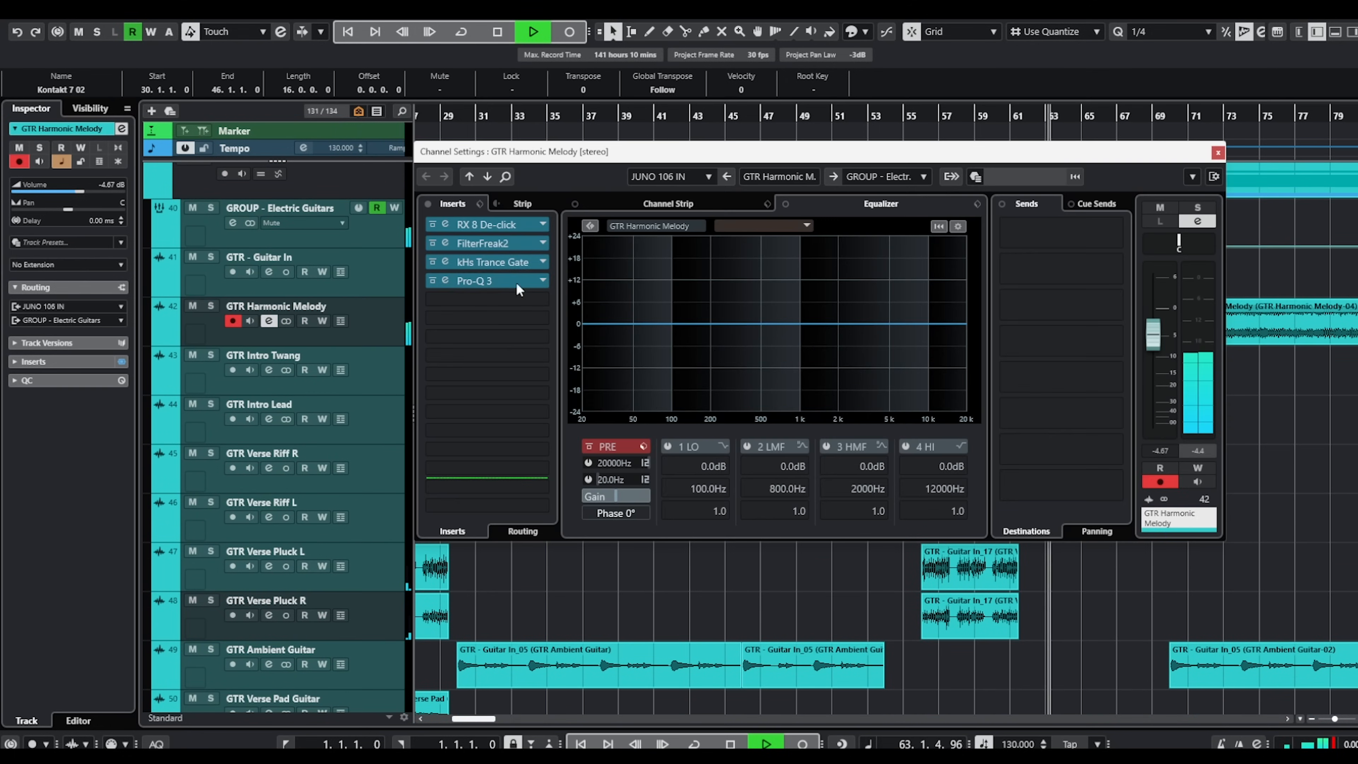
pyautogui.click(497, 240)
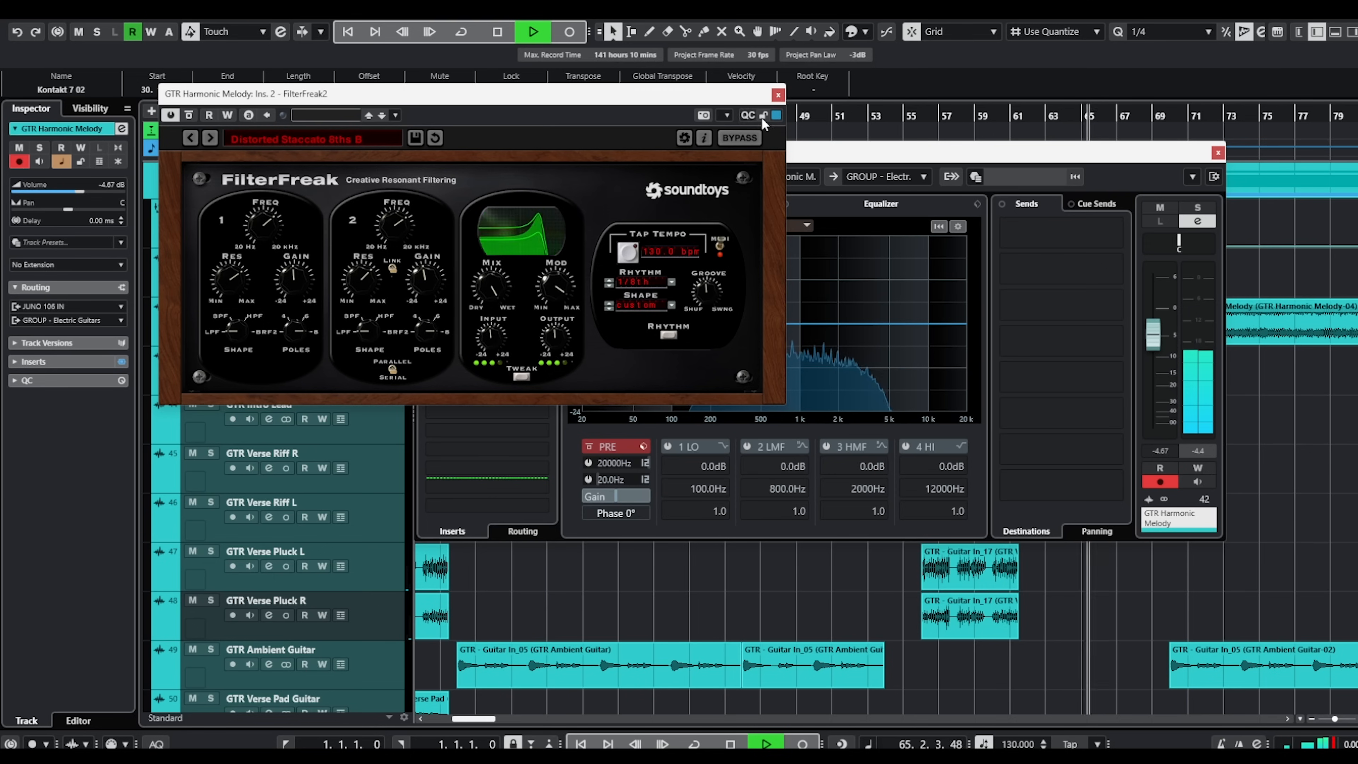
pyautogui.click(777, 96)
pyautogui.click(493, 262)
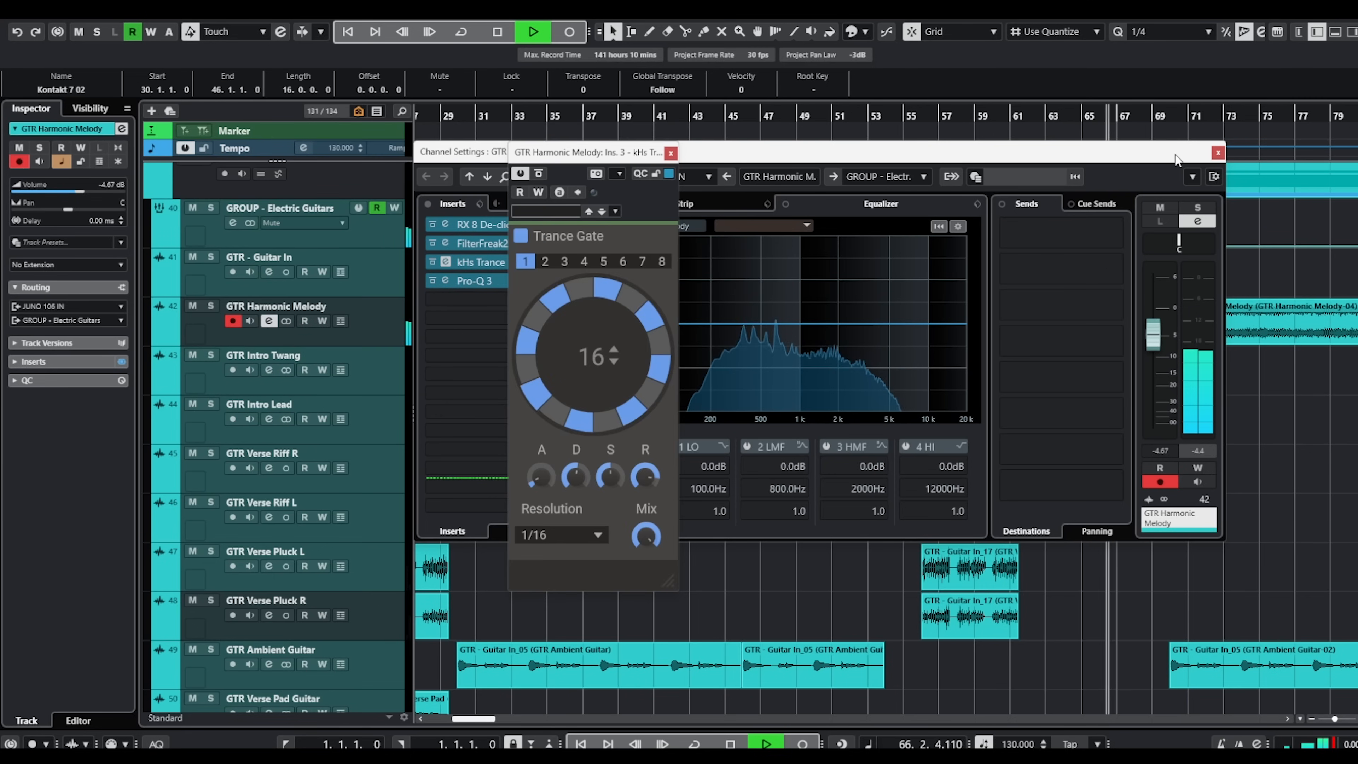
pyautogui.click(1218, 154)
pyautogui.click(670, 154)
# View the notes of the Kontakt 7 02 drum part starting at bar 70 and close the editor.
pyautogui.scroll(-6, 1097, 464)
pyautogui.scroll(15, 1128, 426)
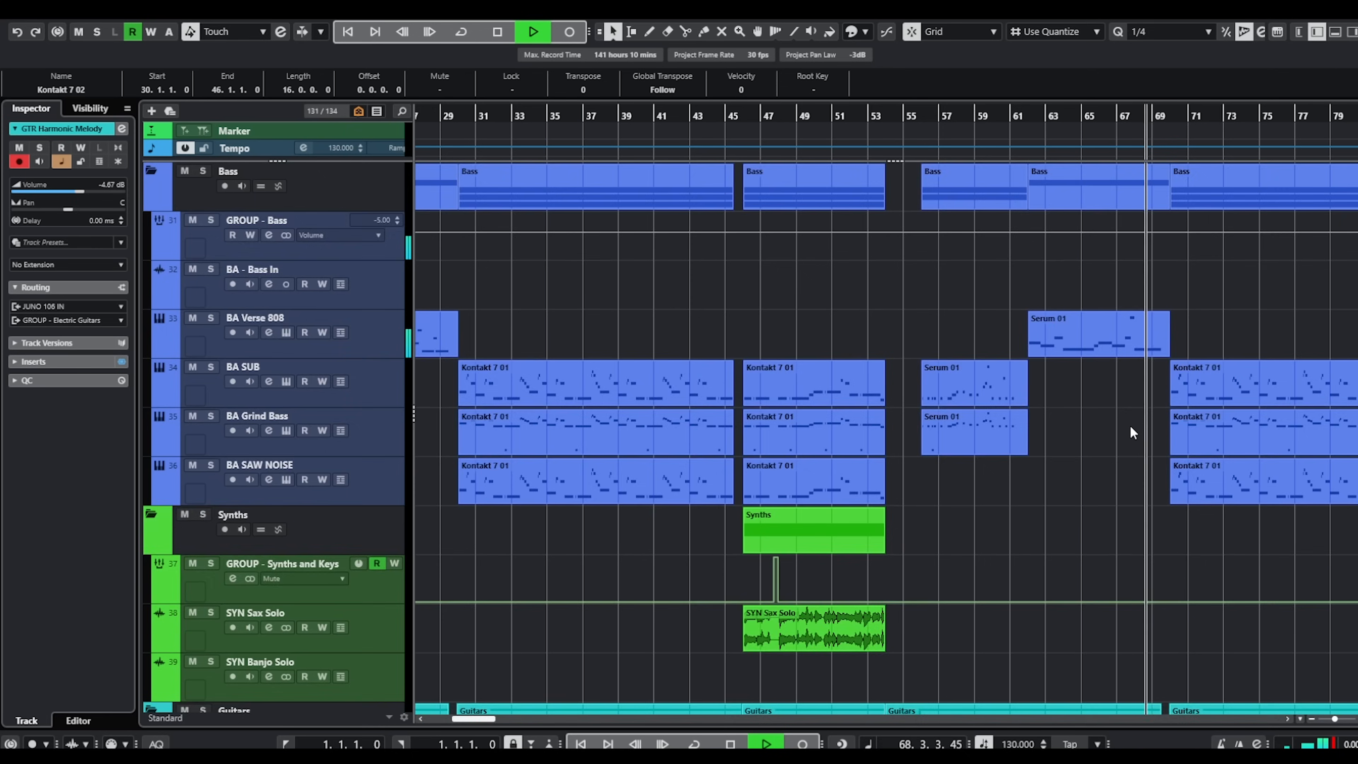
pyautogui.scroll(6, 1186, 368)
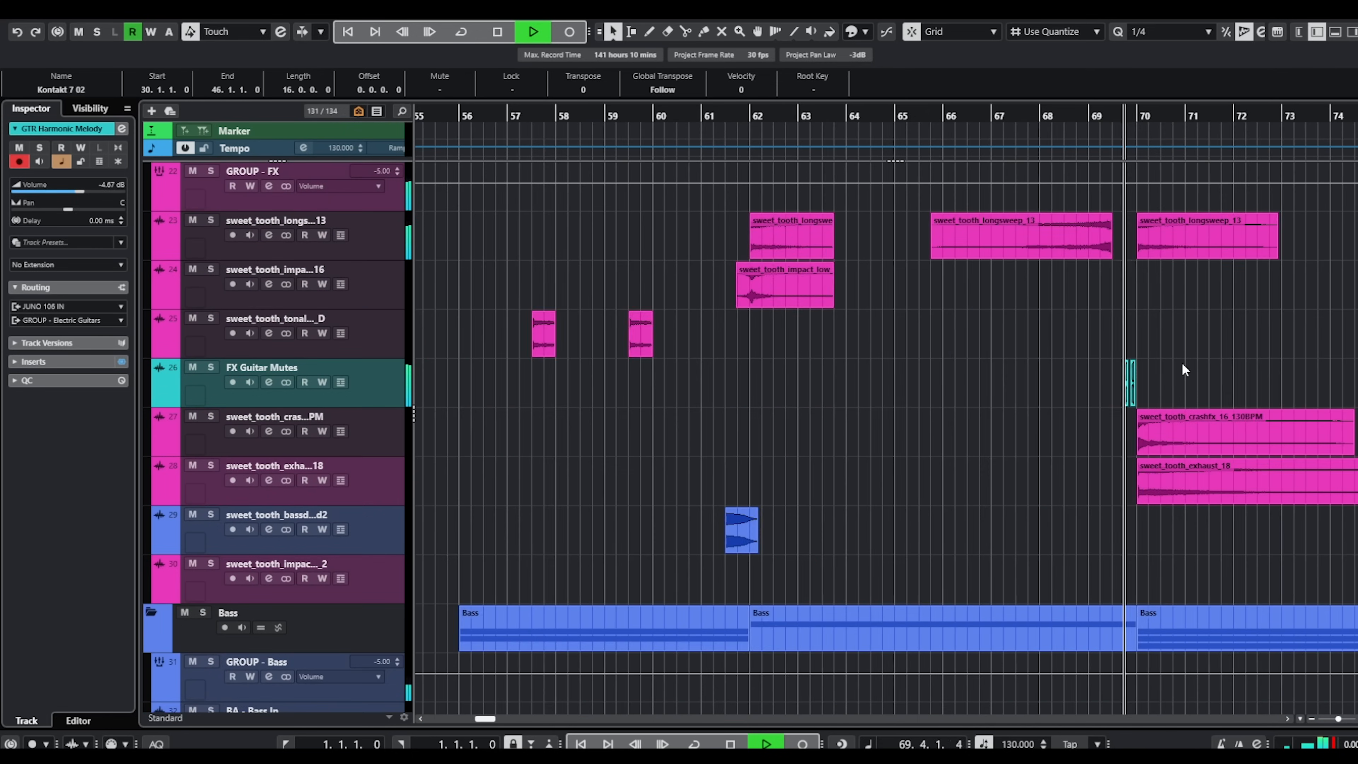
pyautogui.hscroll(3, 1170, 339)
pyautogui.scroll(8, 1170, 339)
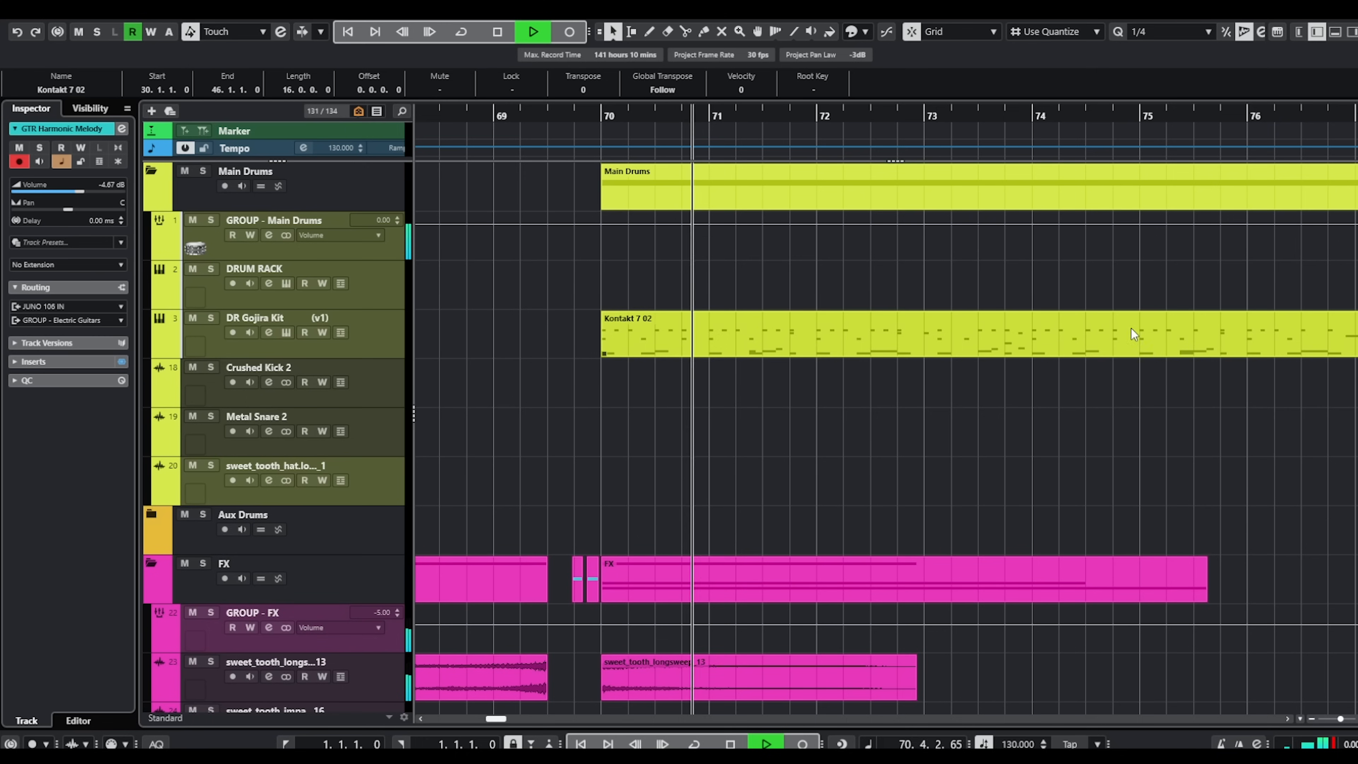
pyautogui.click(830, 340)
pyautogui.doubleClick(831, 340)
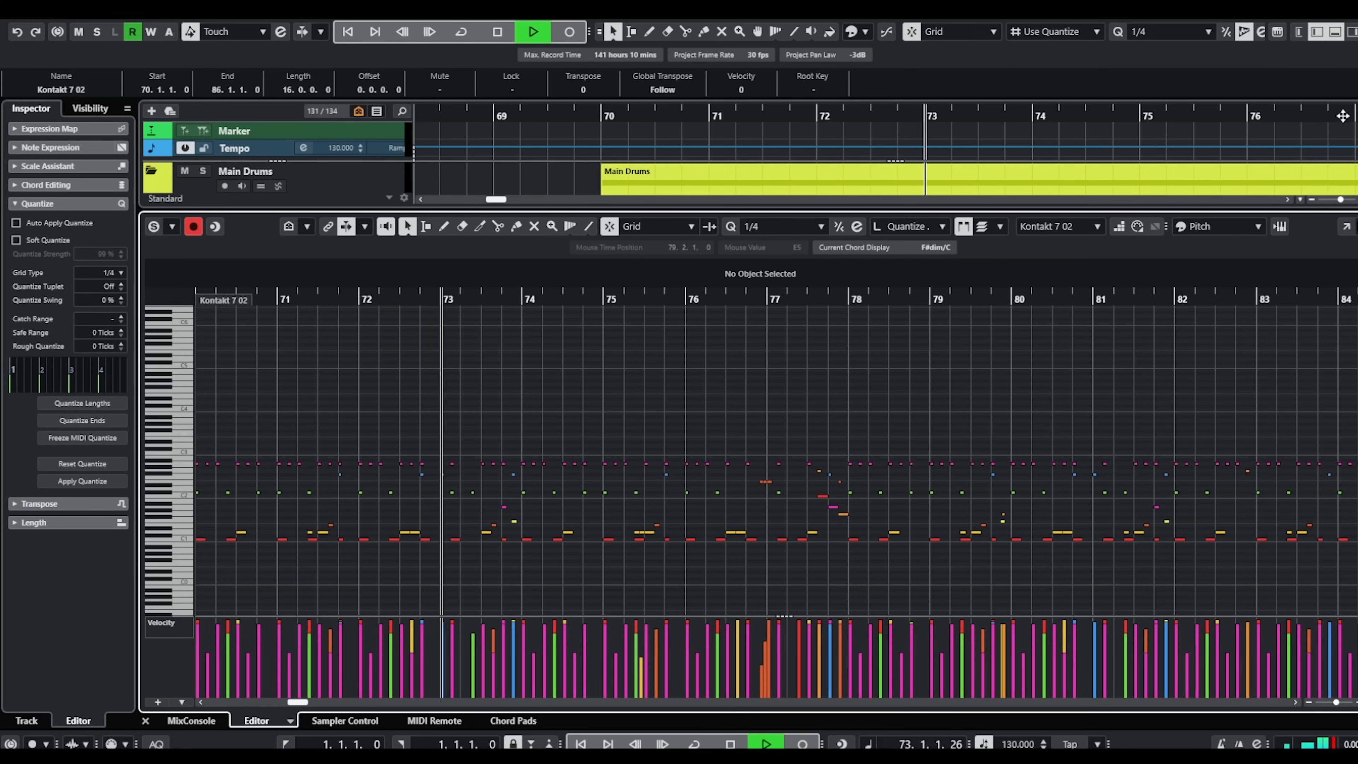
pyautogui.click(1346, 226)
# Look over the FX, bass and electric guitar layers in the section from bar 70 during playback.
pyautogui.scroll(-10, 1164, 470)
pyautogui.hscroll(3, 1171, 474)
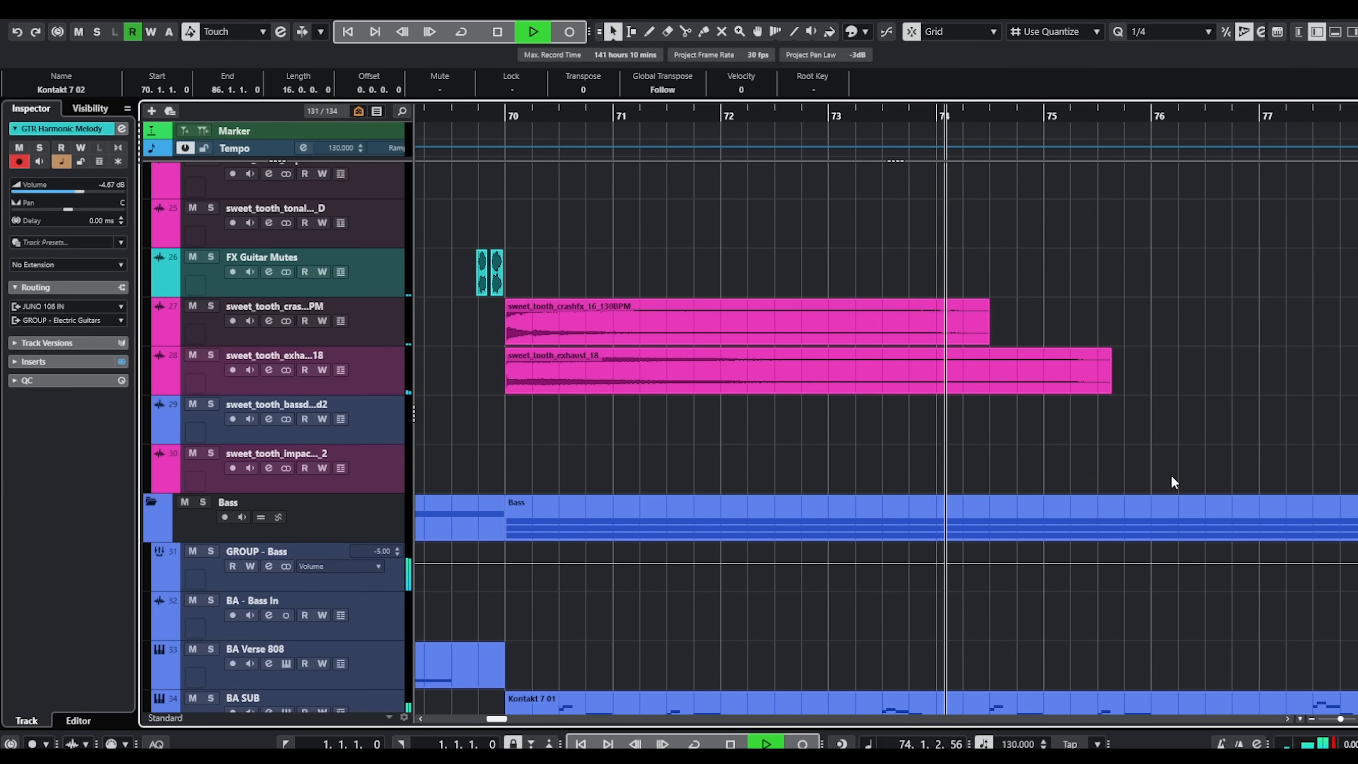
pyautogui.scroll(-4, 1197, 449)
pyautogui.scroll(-4, 1197, 449)
pyautogui.hscroll(3, 1186, 450)
pyautogui.scroll(-10, 1187, 450)
pyautogui.scroll(2, 1184, 449)
pyautogui.hscroll(3, 1184, 450)
pyautogui.scroll(-4, 1166, 444)
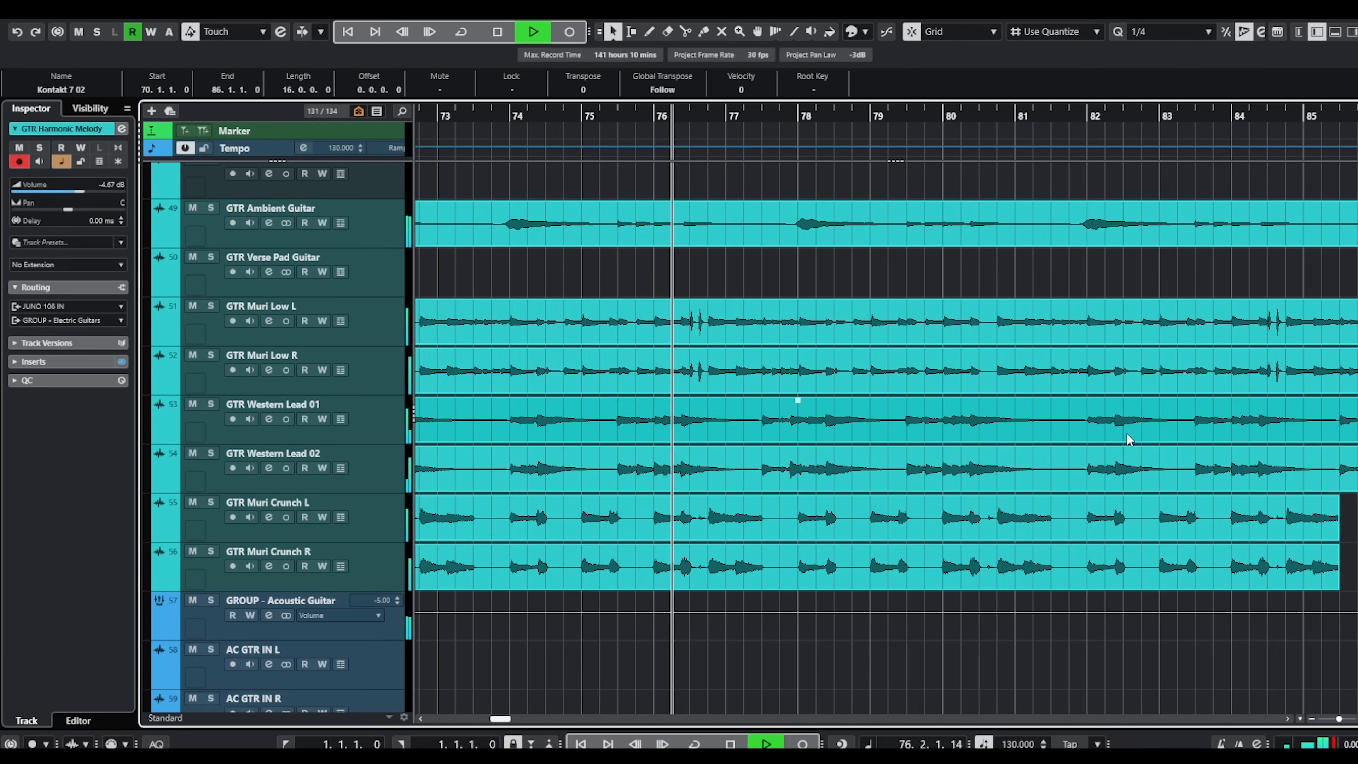
pyautogui.scroll(-3, 1125, 434)
# Inspect the amp and the delay and reverb pedals in GTR Ambient Guitar's Archetype Cory Wong insert, and close its windows.
pyautogui.click(269, 222)
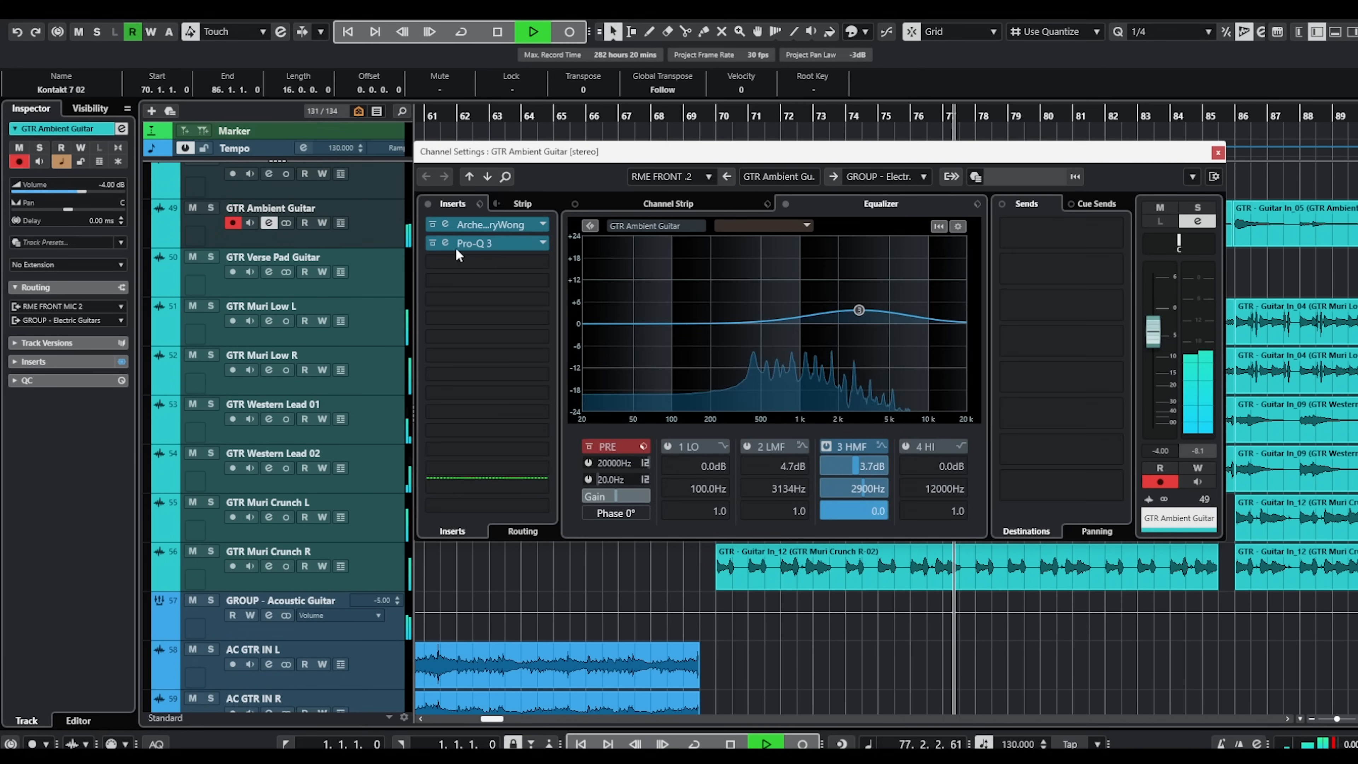
pyautogui.click(473, 225)
pyautogui.click(545, 140)
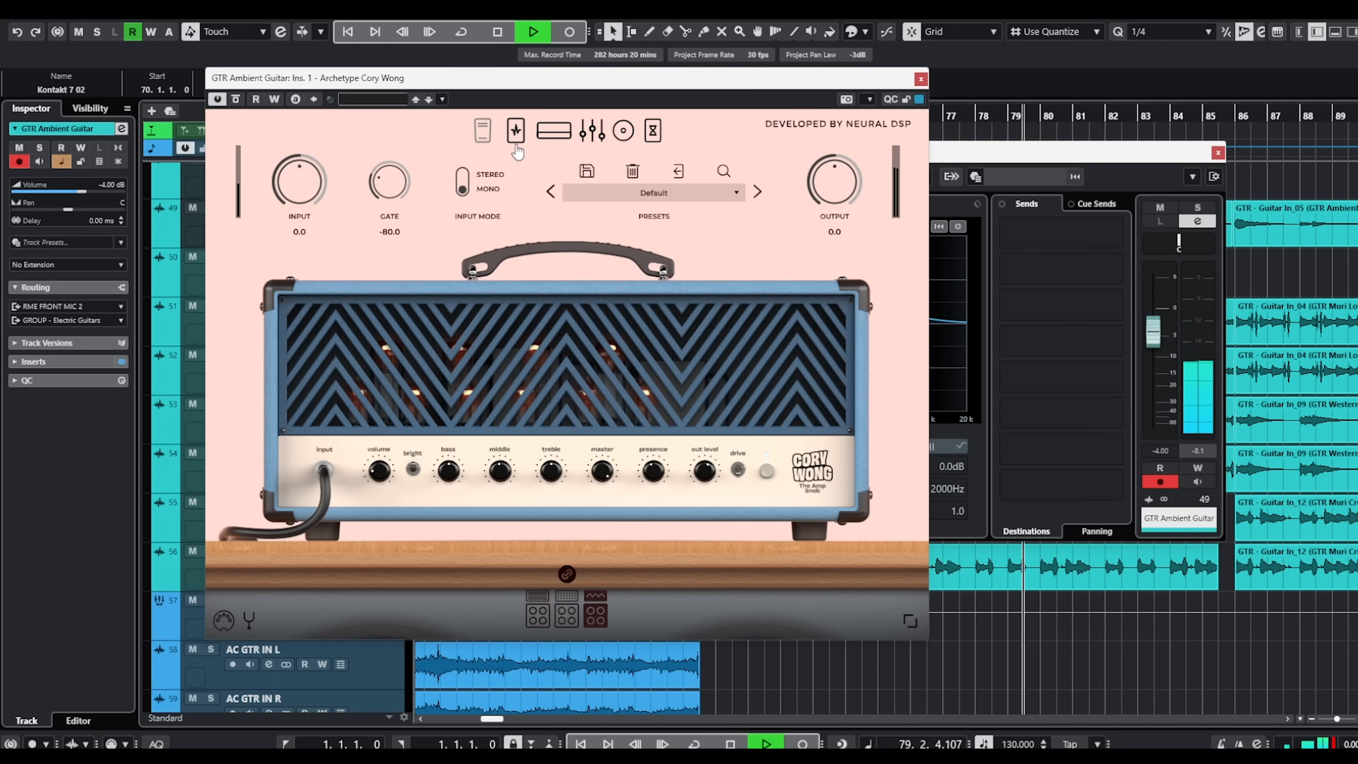
pyautogui.click(516, 143)
pyautogui.click(662, 145)
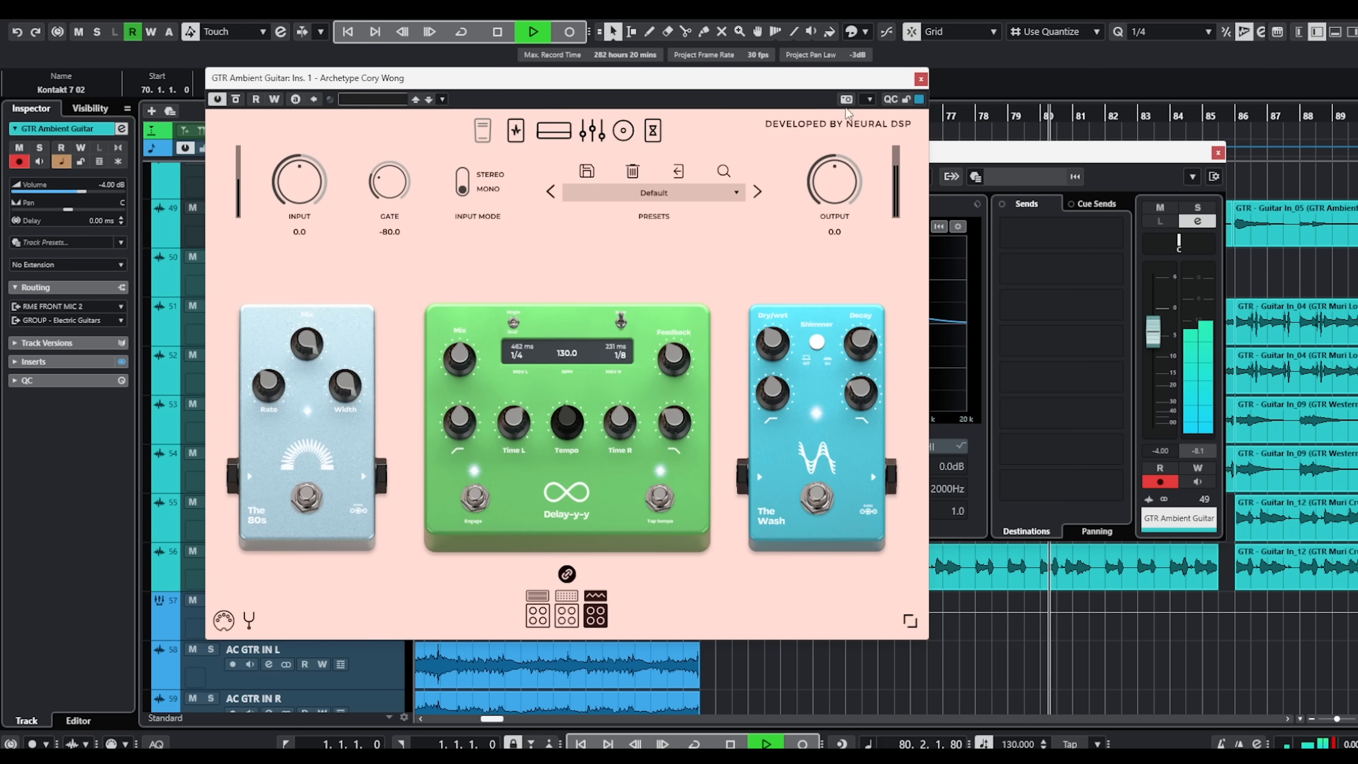
pyautogui.click(921, 79)
pyautogui.click(1218, 153)
# Look over the guitar and mandolin layers and follow the banjo solo from bar 86 into the ending section at bar 94.
pyautogui.hscroll(5, 1125, 270)
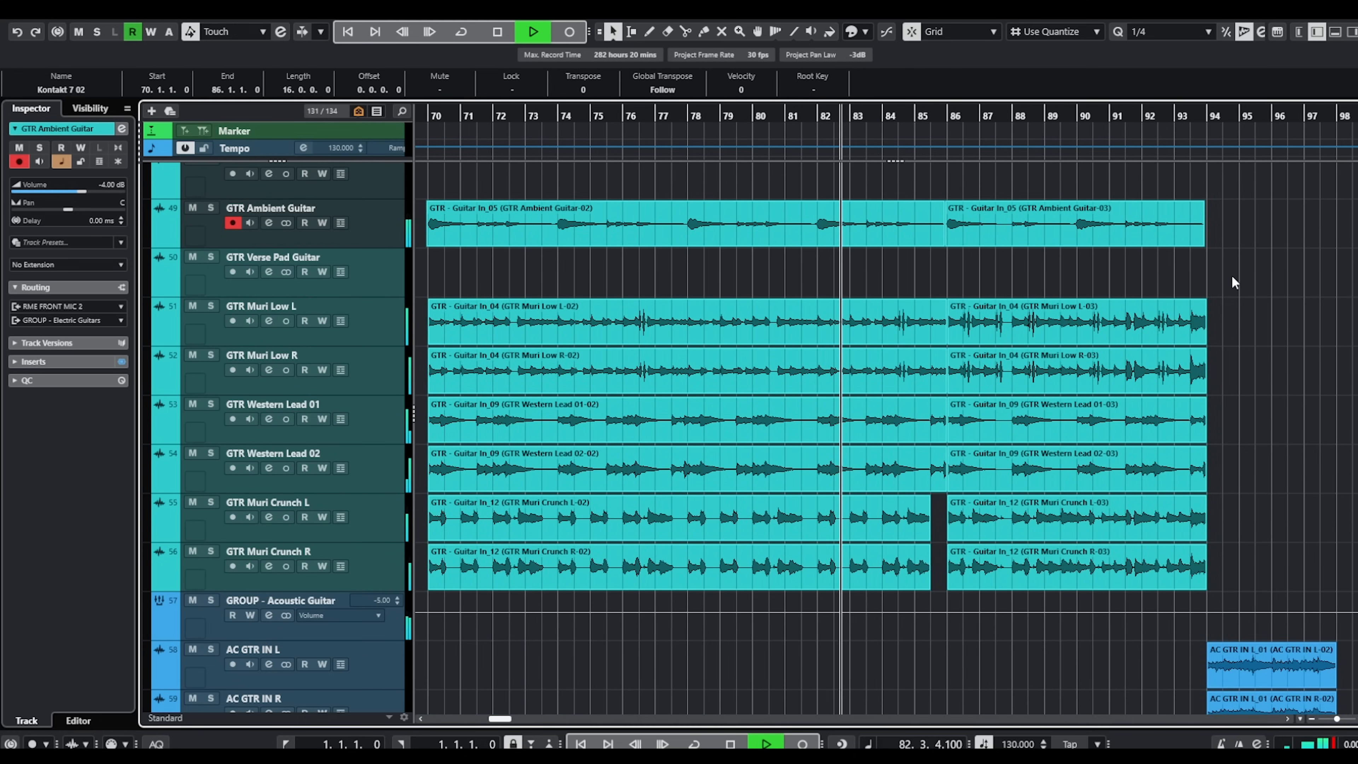
pyautogui.scroll(-6, 1232, 274)
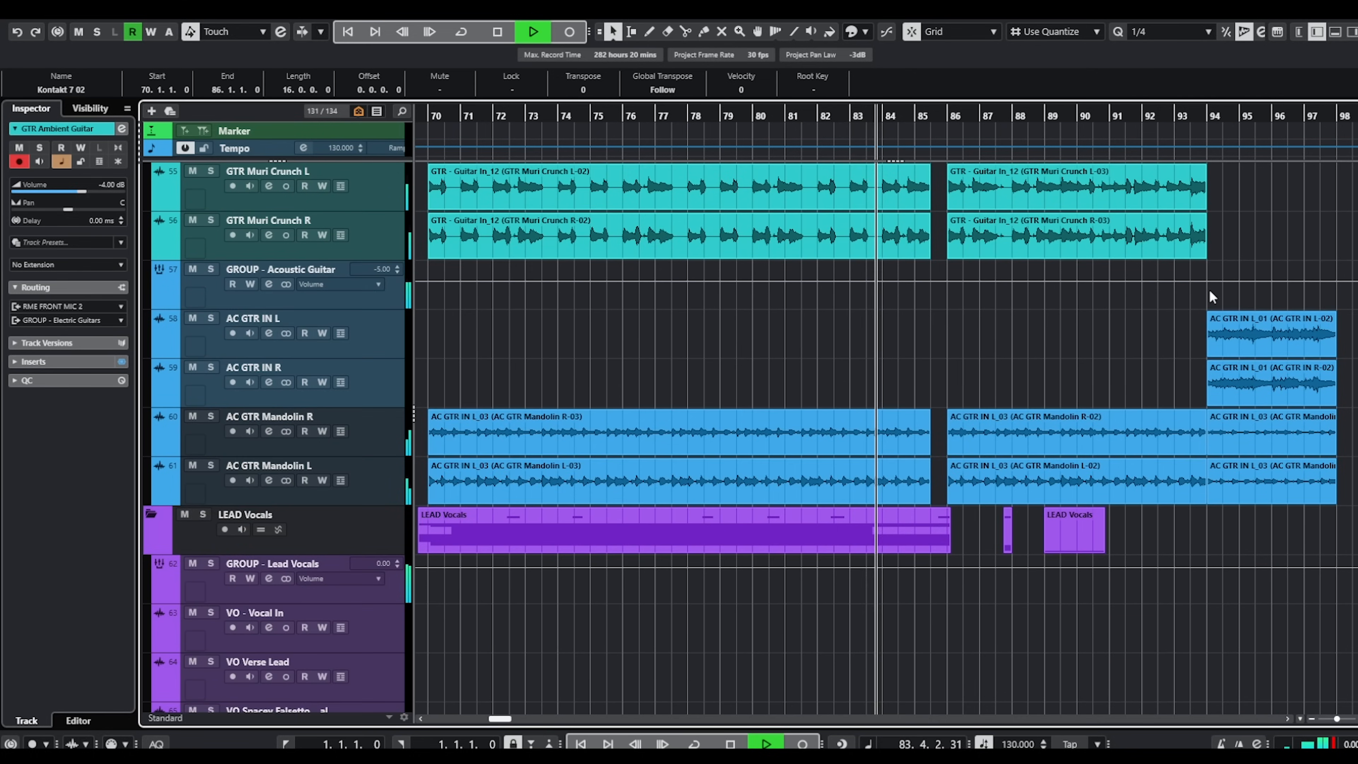
pyautogui.scroll(15, 1208, 288)
pyautogui.scroll(2, 1165, 337)
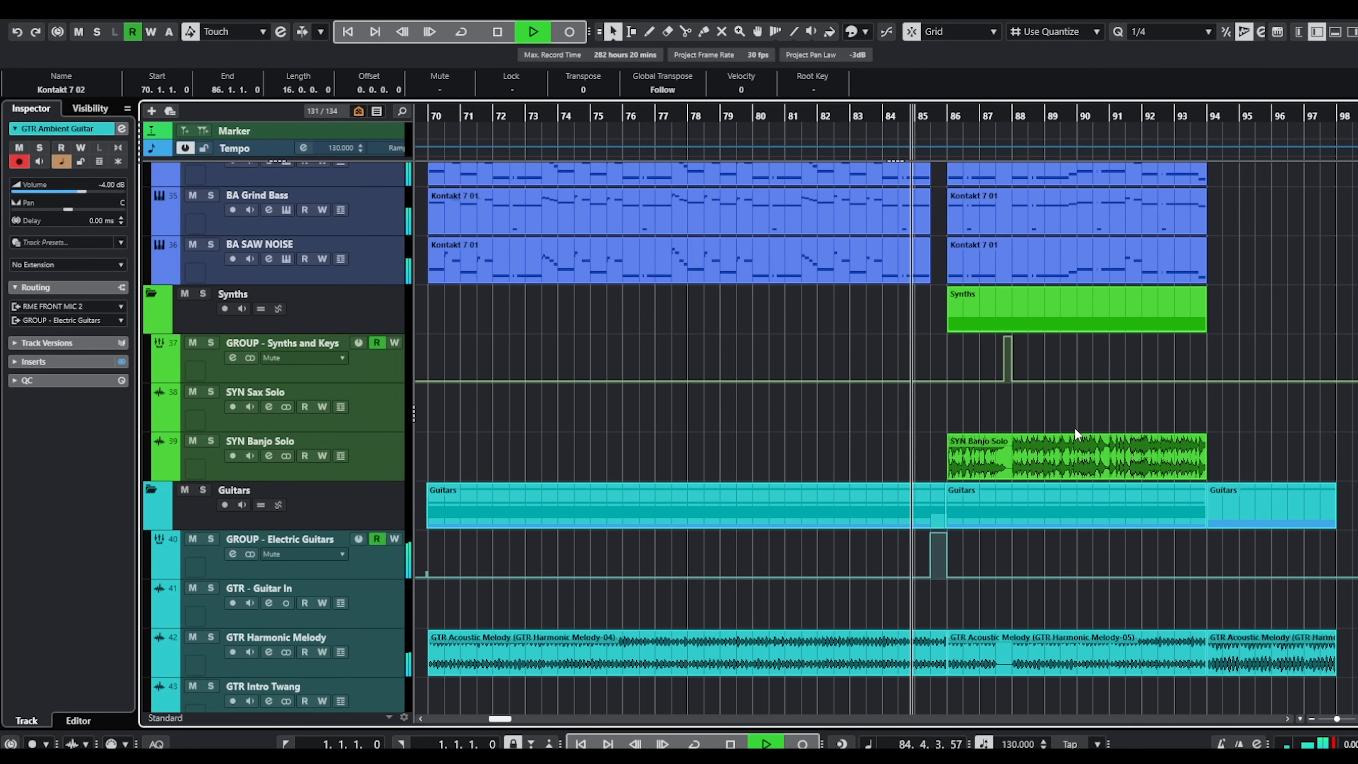
pyautogui.scroll(3, 984, 473)
pyautogui.hscroll(3, 975, 466)
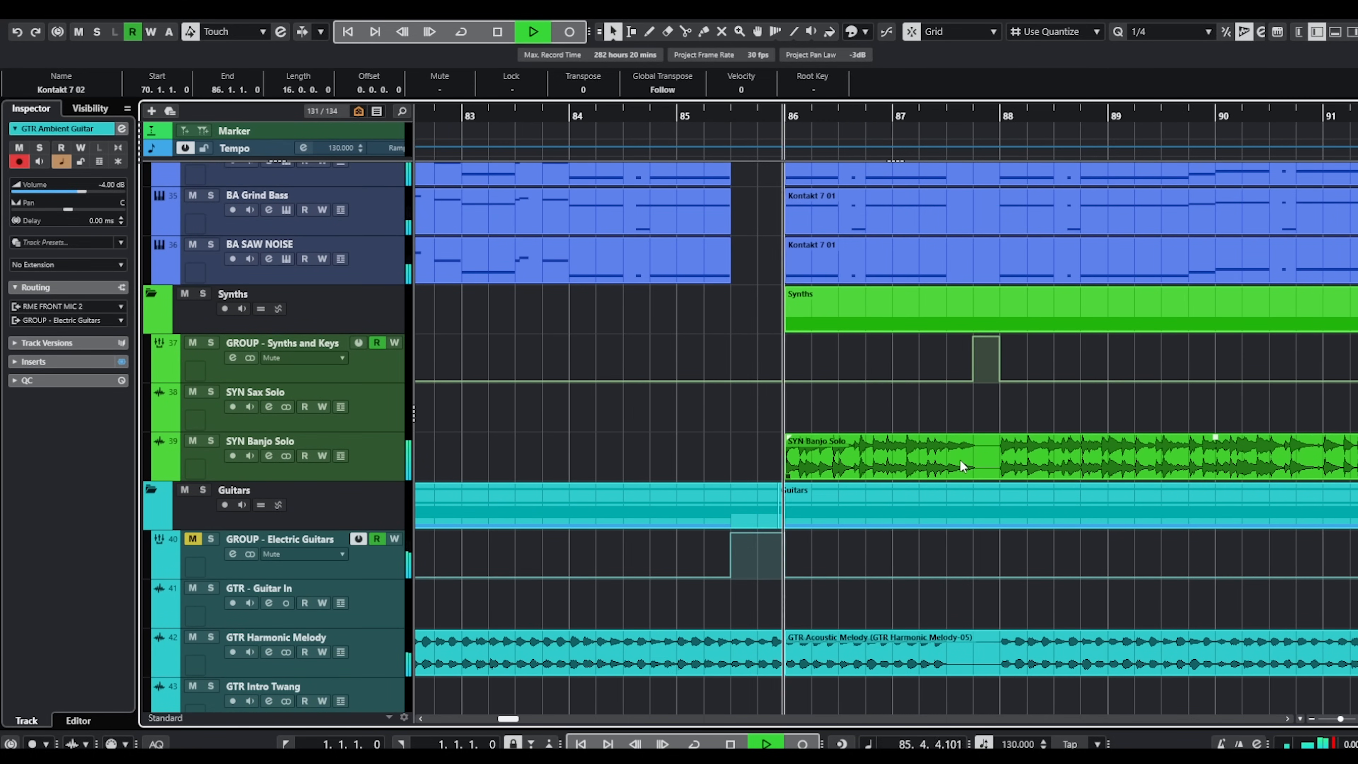
pyautogui.hscroll(1, 939, 470)
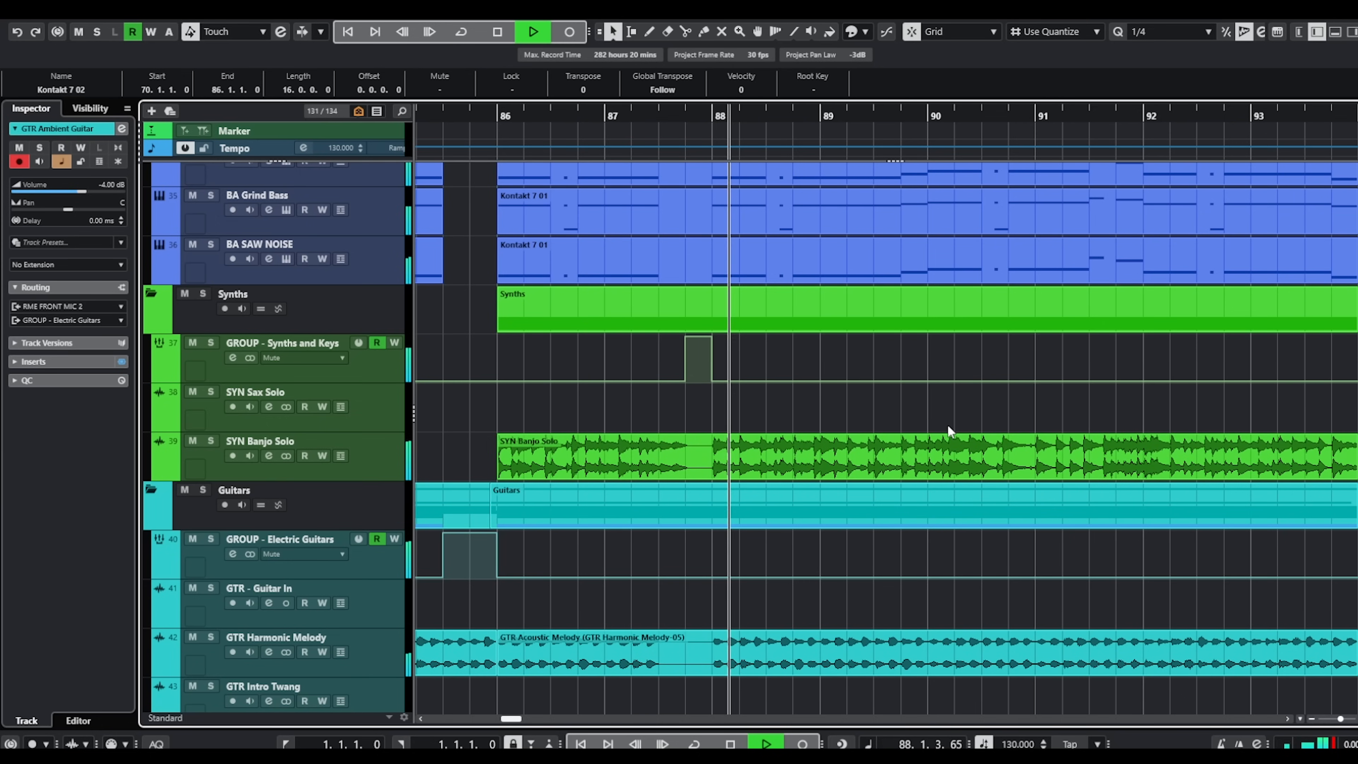
pyautogui.hscroll(2, 915, 406)
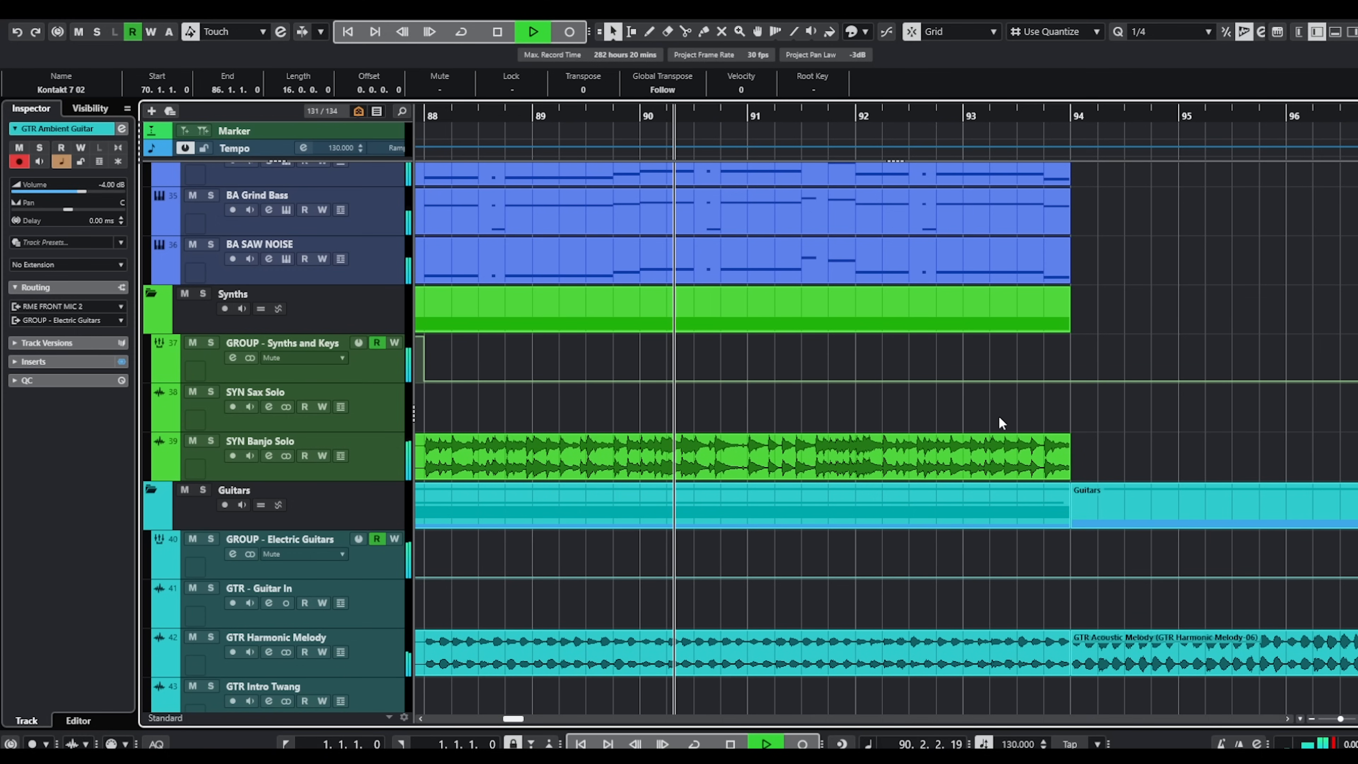
pyautogui.hscroll(1, 1033, 414)
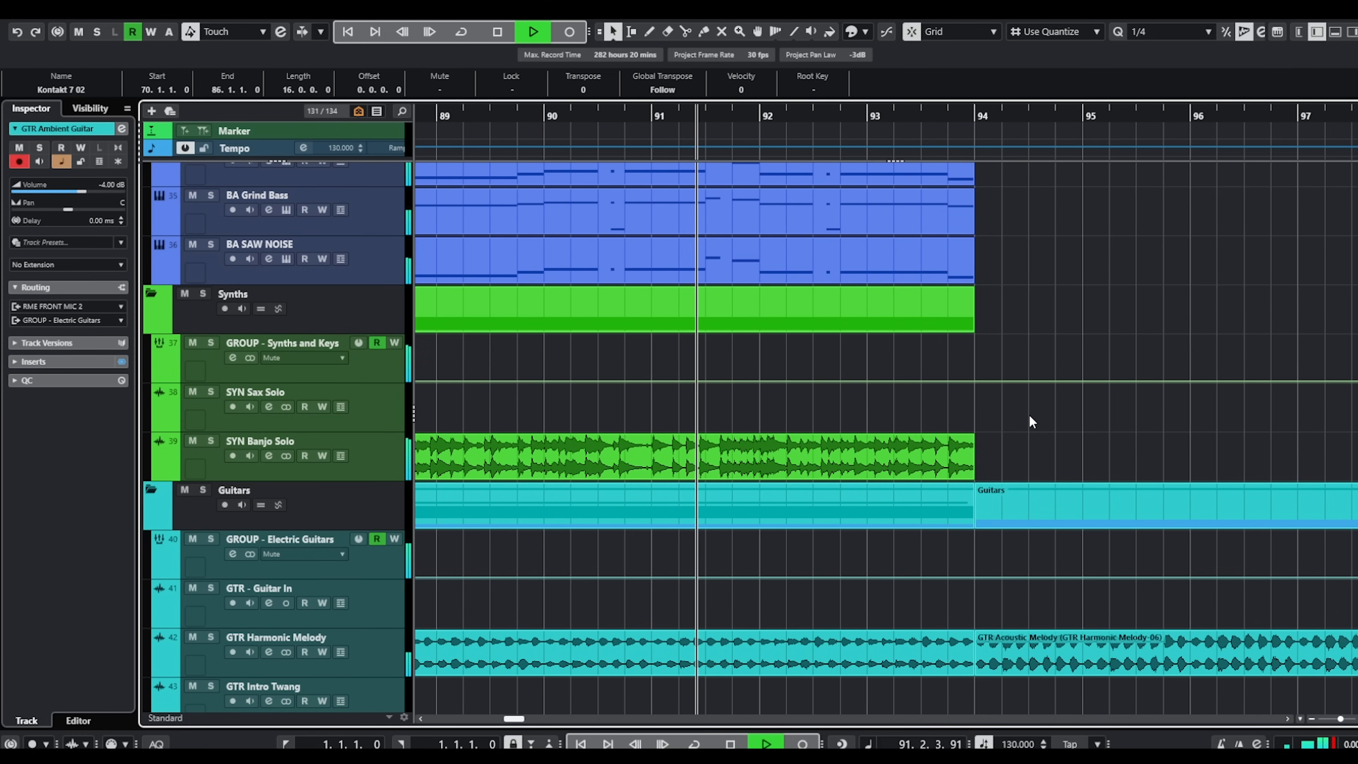
pyautogui.hscroll(2, 1030, 416)
pyautogui.scroll(-2, 1029, 422)
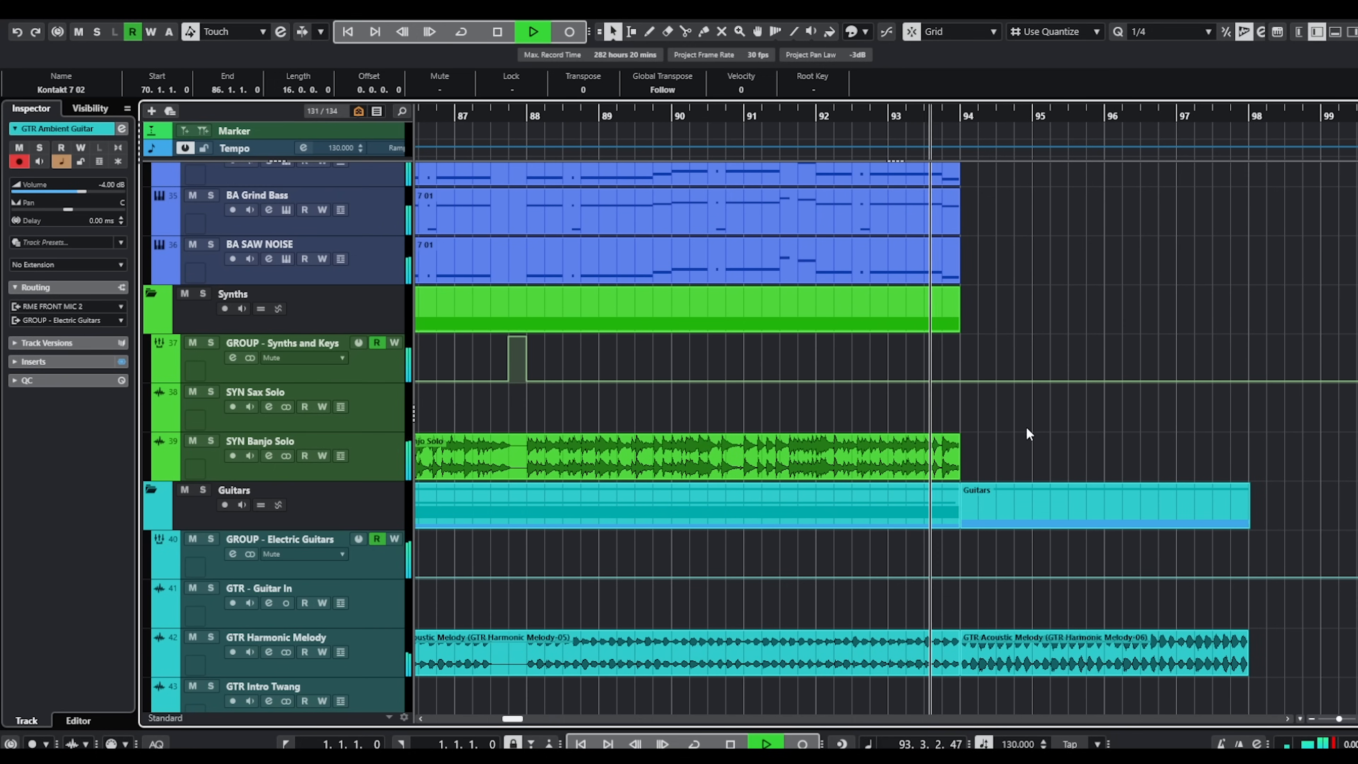
pyautogui.scroll(-6, 1024, 419)
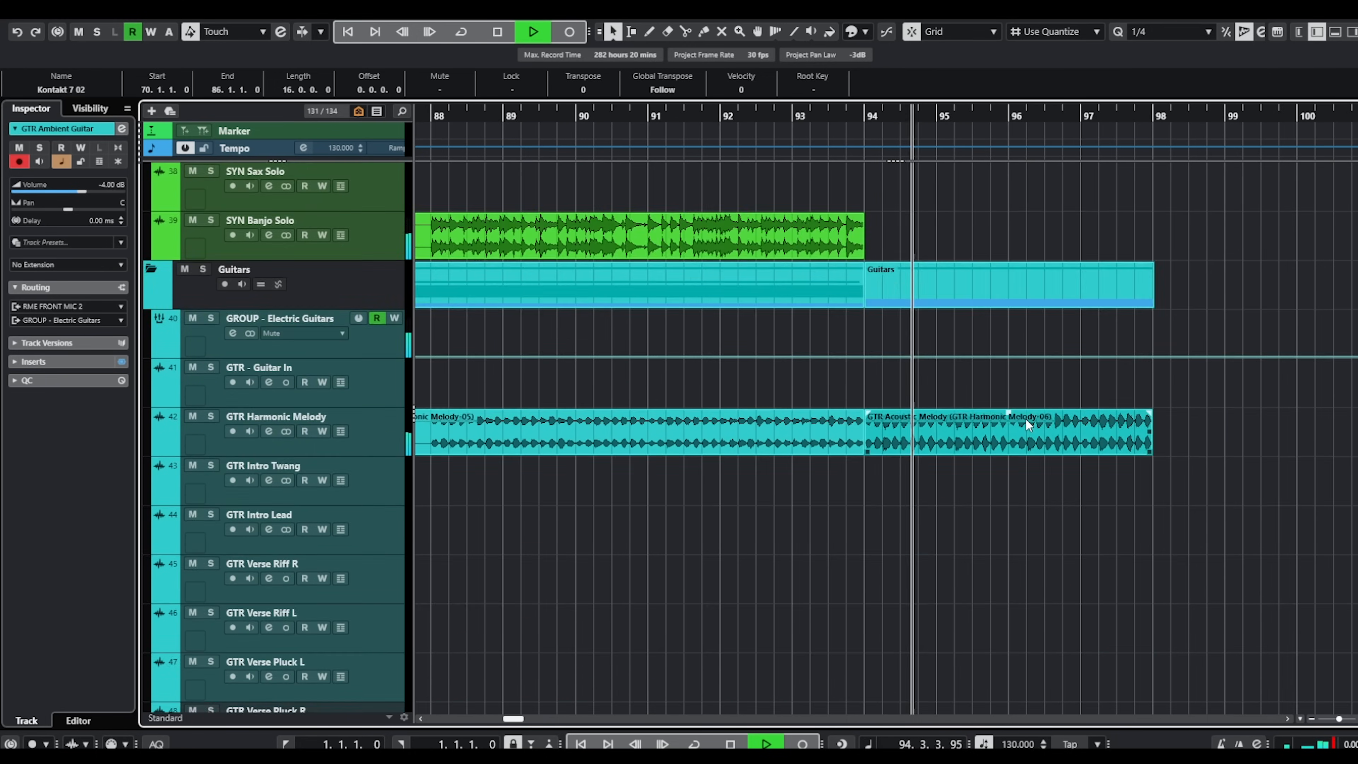